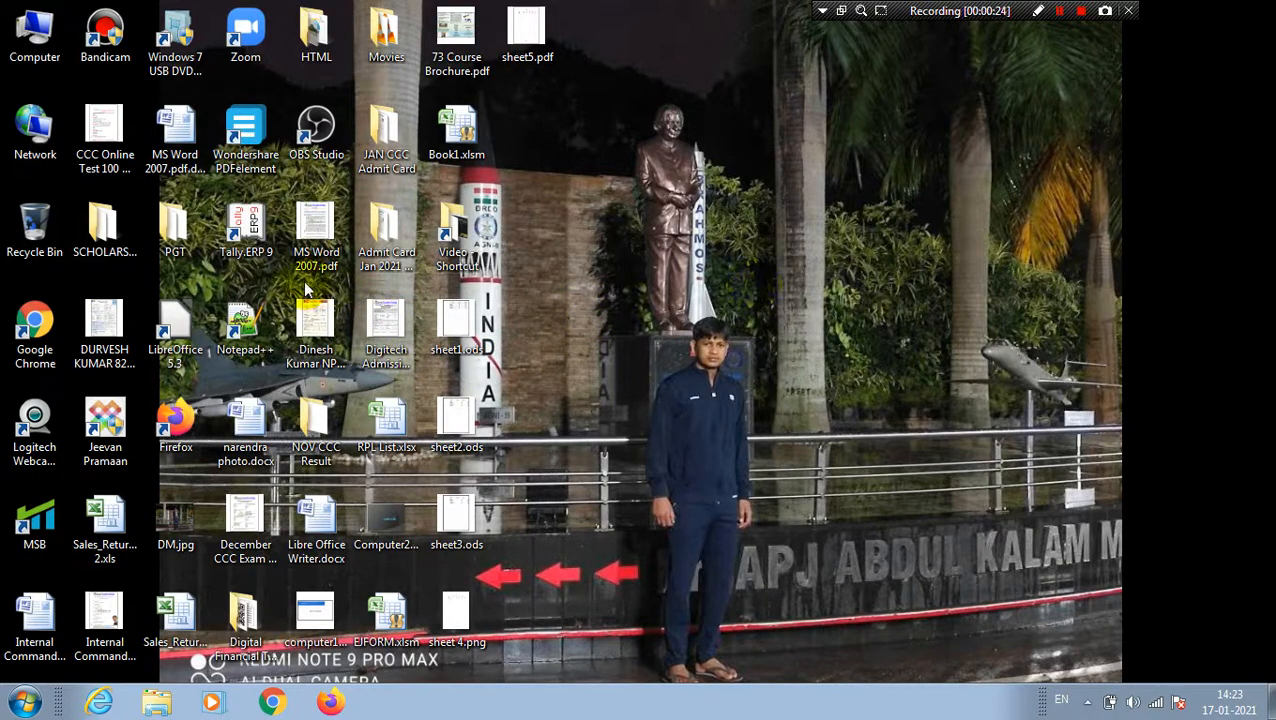
Start LibreOffice and create a new blank Calc spreadsheet.
double_click(178, 322)
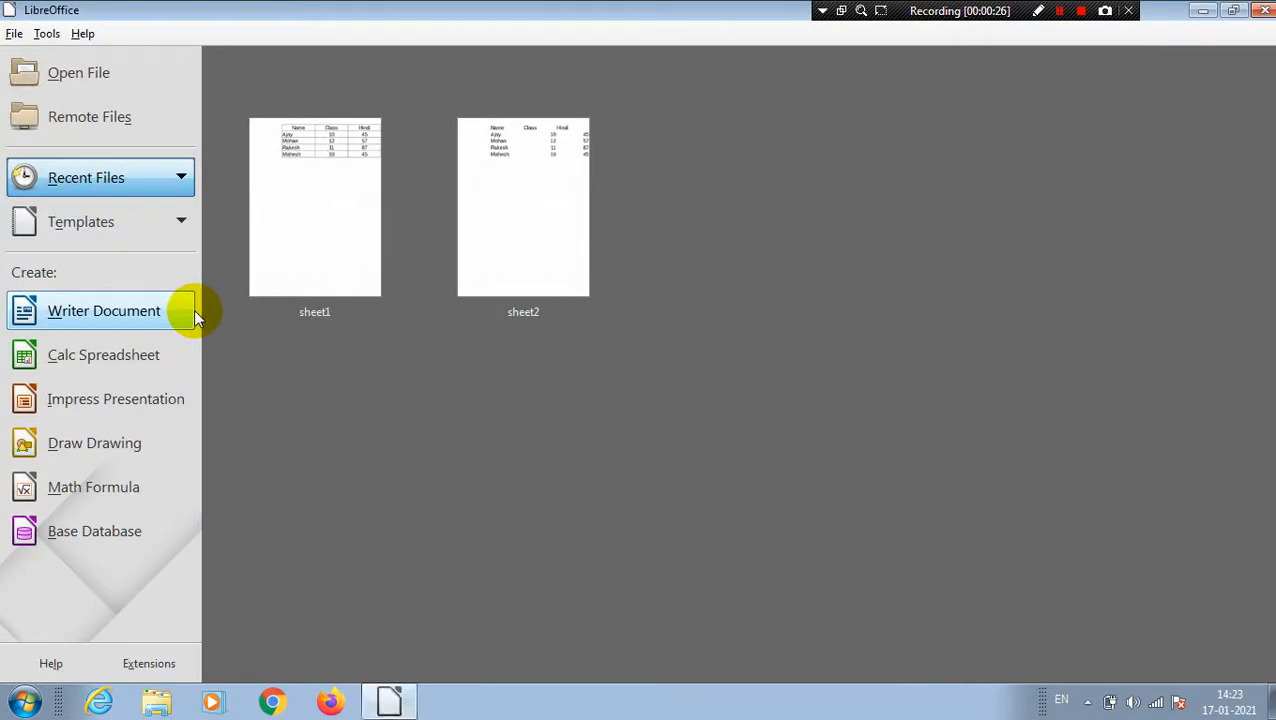
left_click(98, 356)
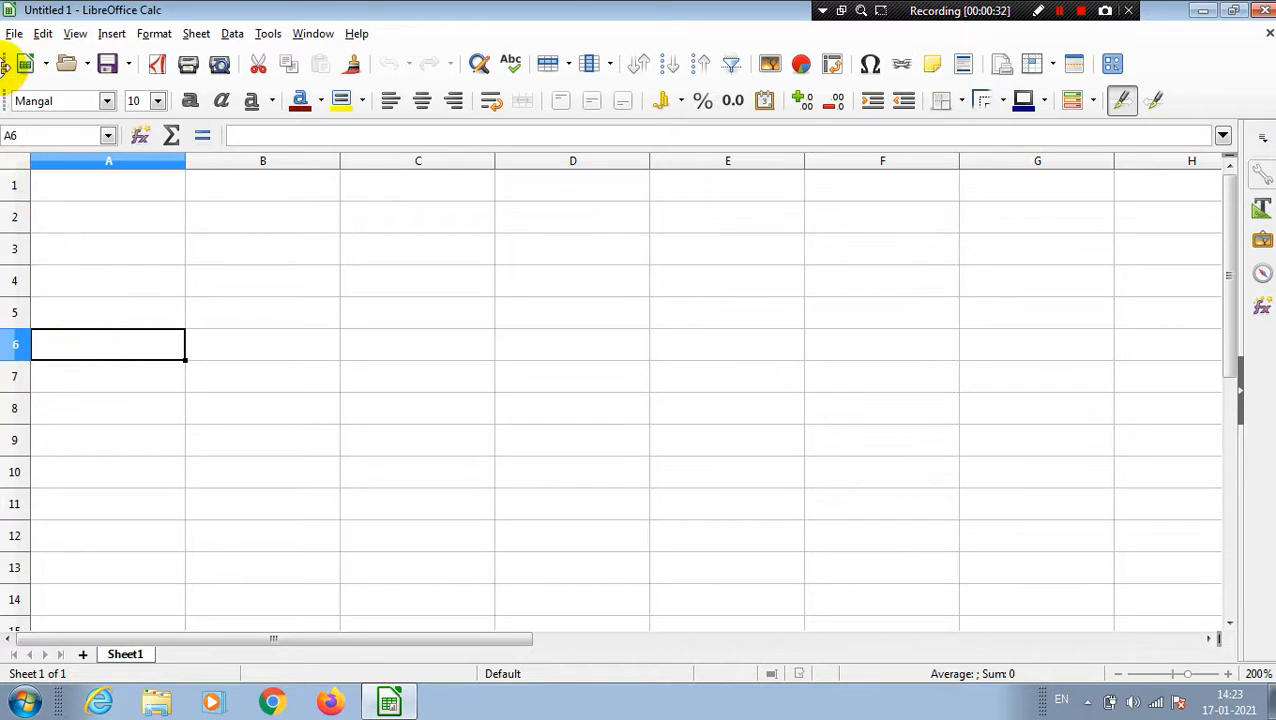
left_click(44, 35)
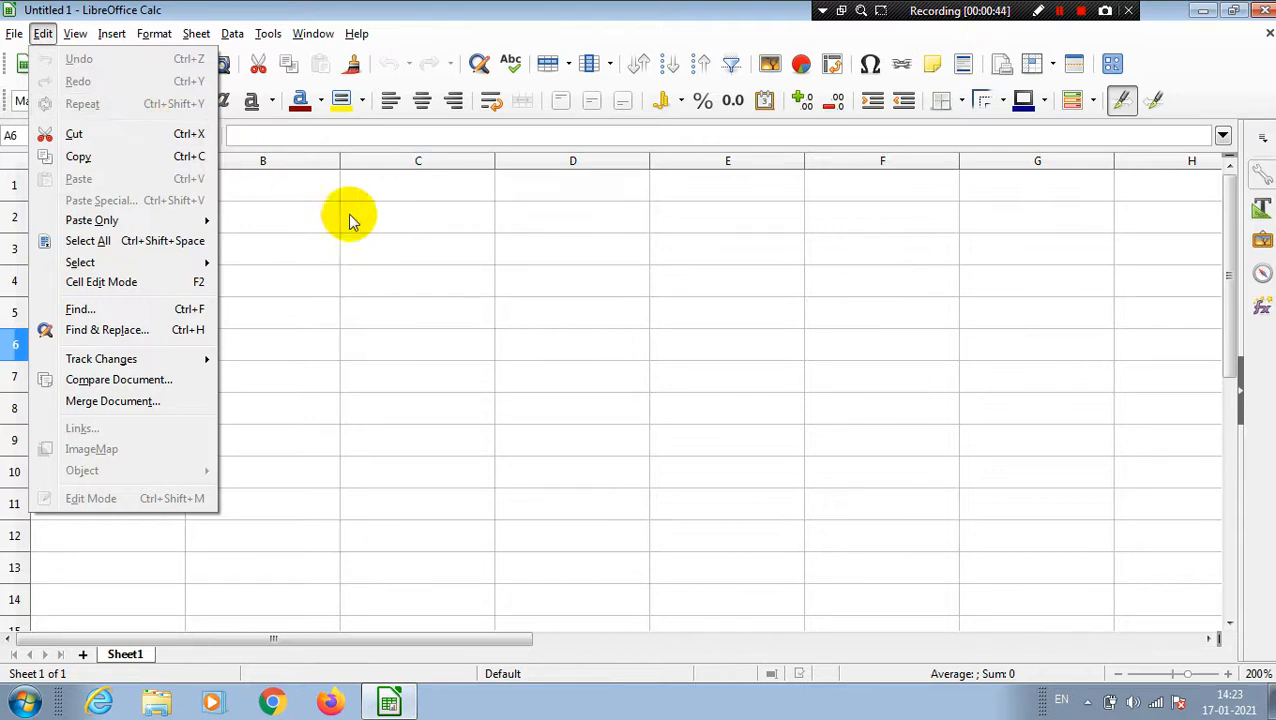
left_click(315, 222)
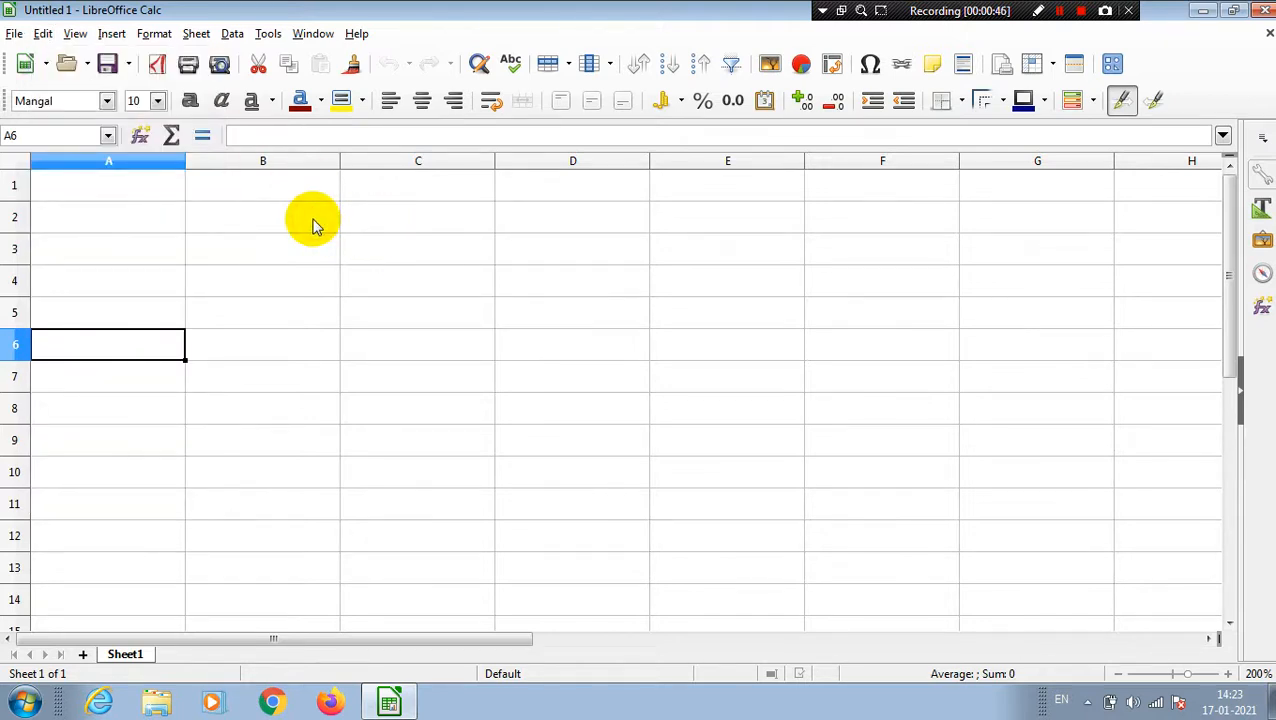
Enter the numbers 45, 23, 56 and 78 in cells B2 to B5.
left_click(313, 224)
type("45")
key("Return")
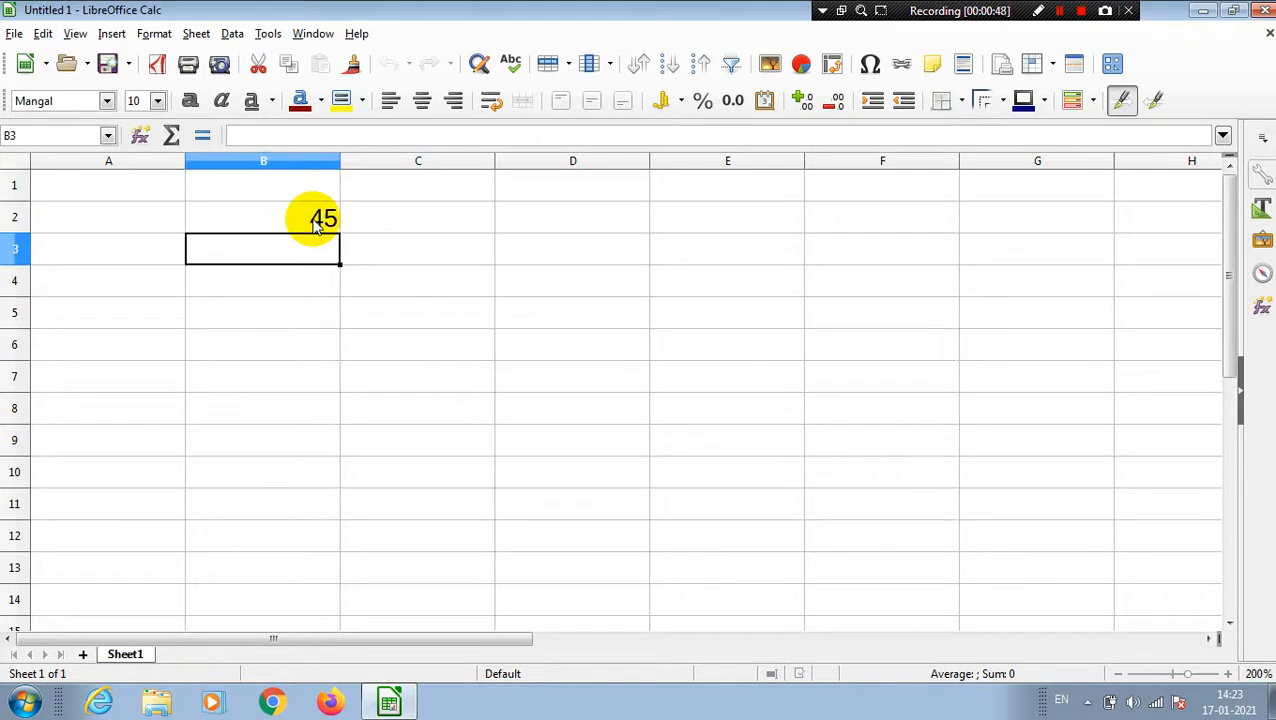
type("23")
key("Return")
type("56")
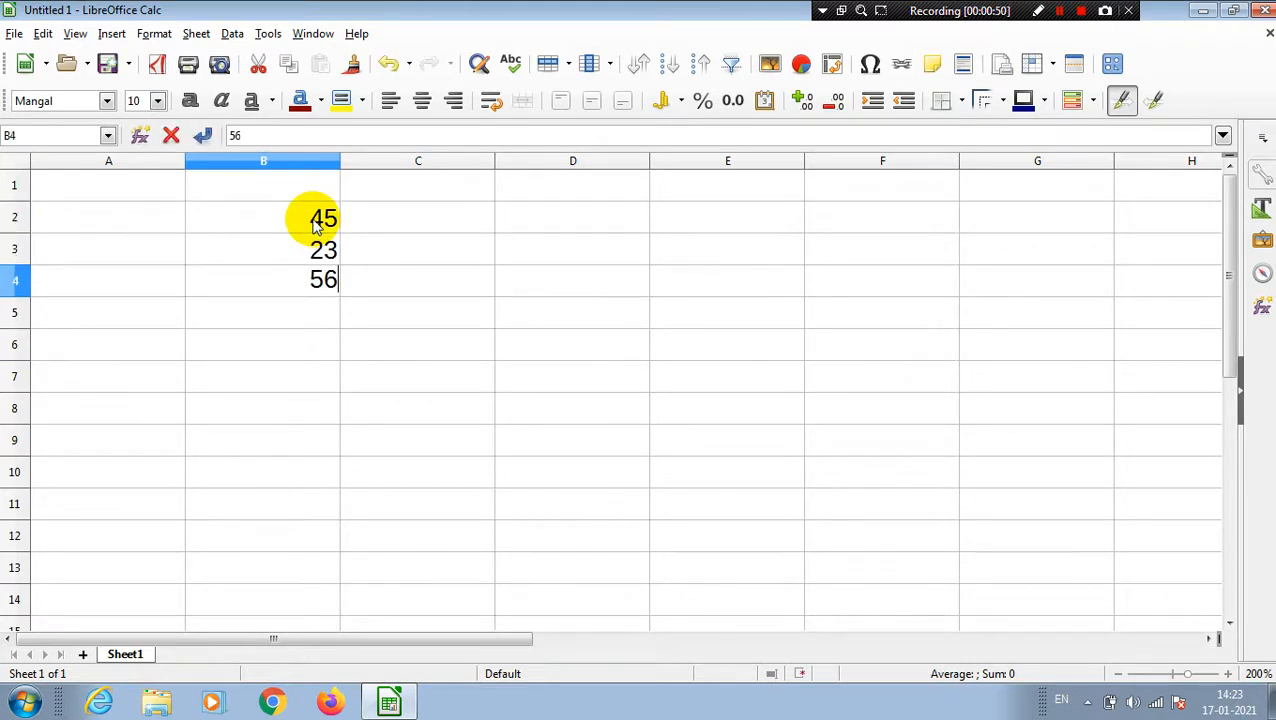
key("Return")
type("78")
key("Return")
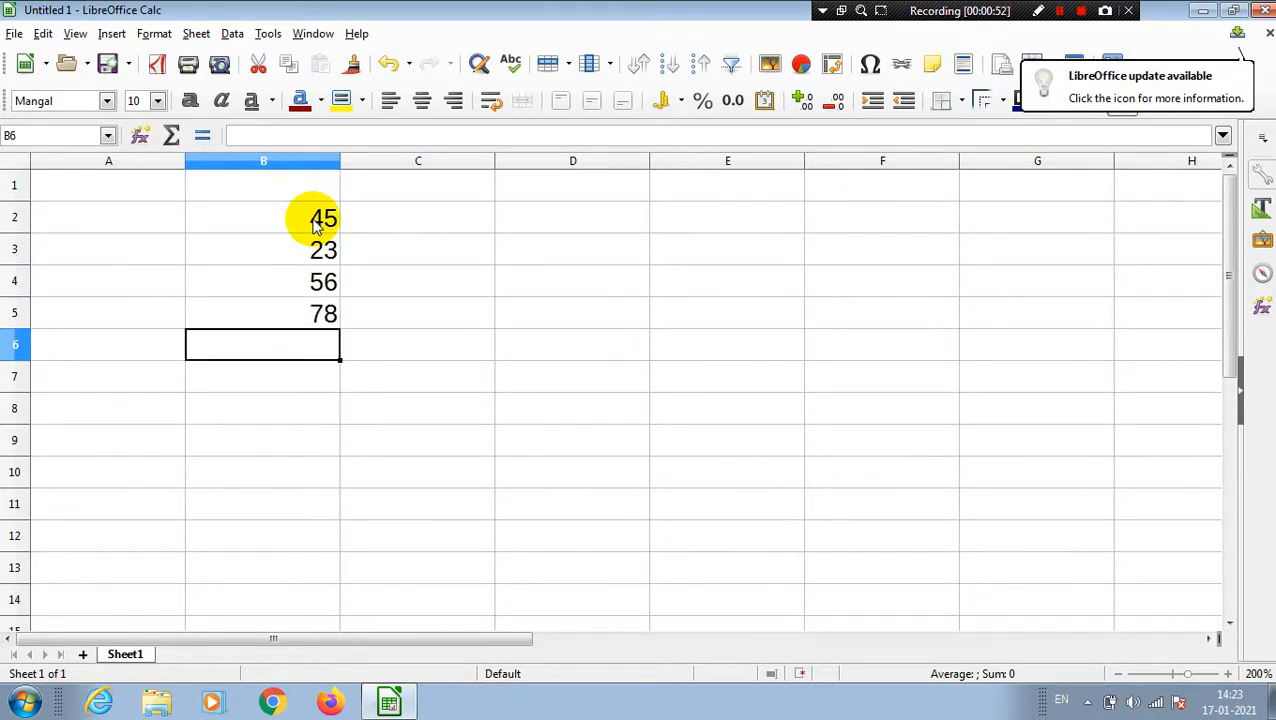
Delete the contents of cells B2 to B5.
left_click_drag(299, 318, 286, 219)
key("Delete")
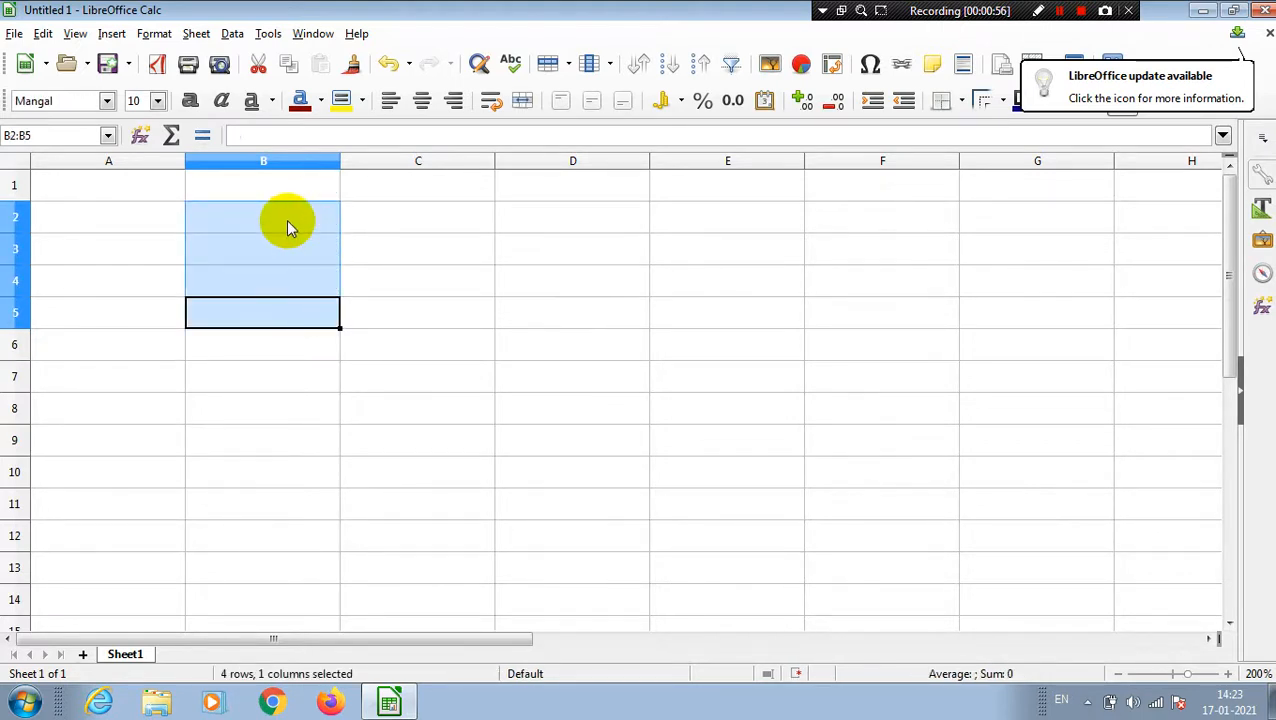
left_click(470, 305)
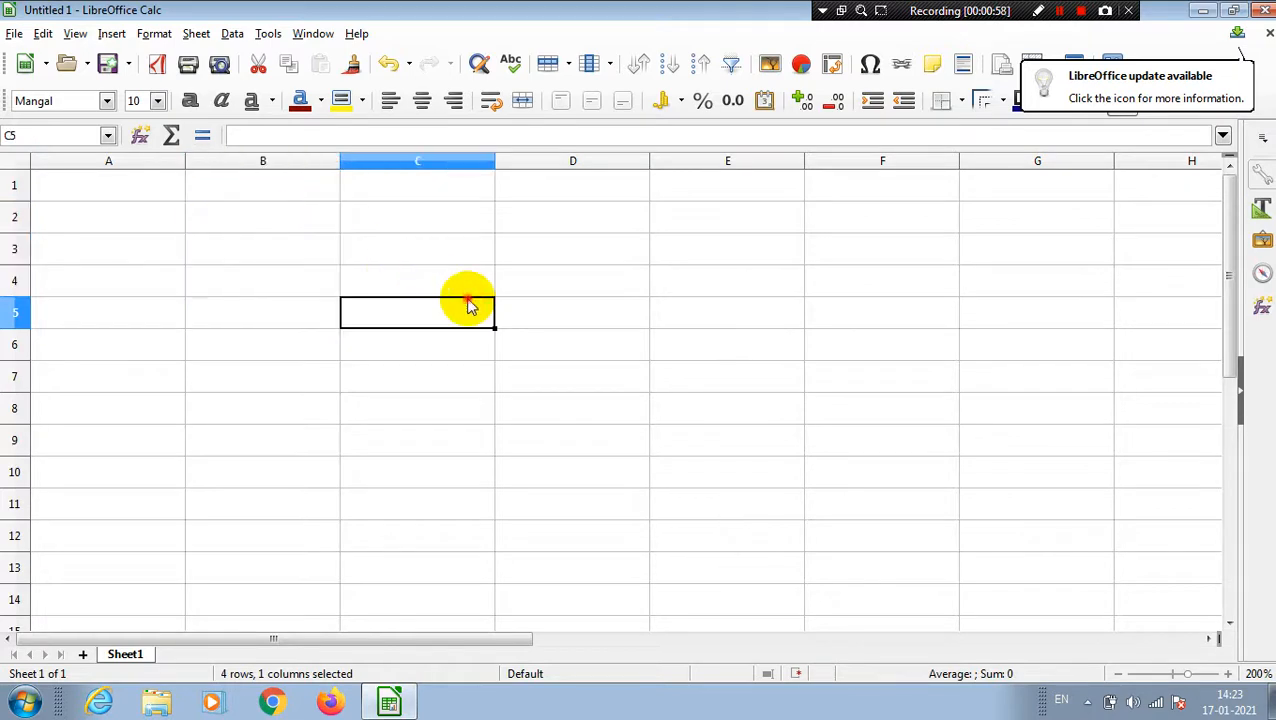
Undo the deletion of the numbers in B2:B5.
left_click(43, 33)
mouse_move(75, 33)
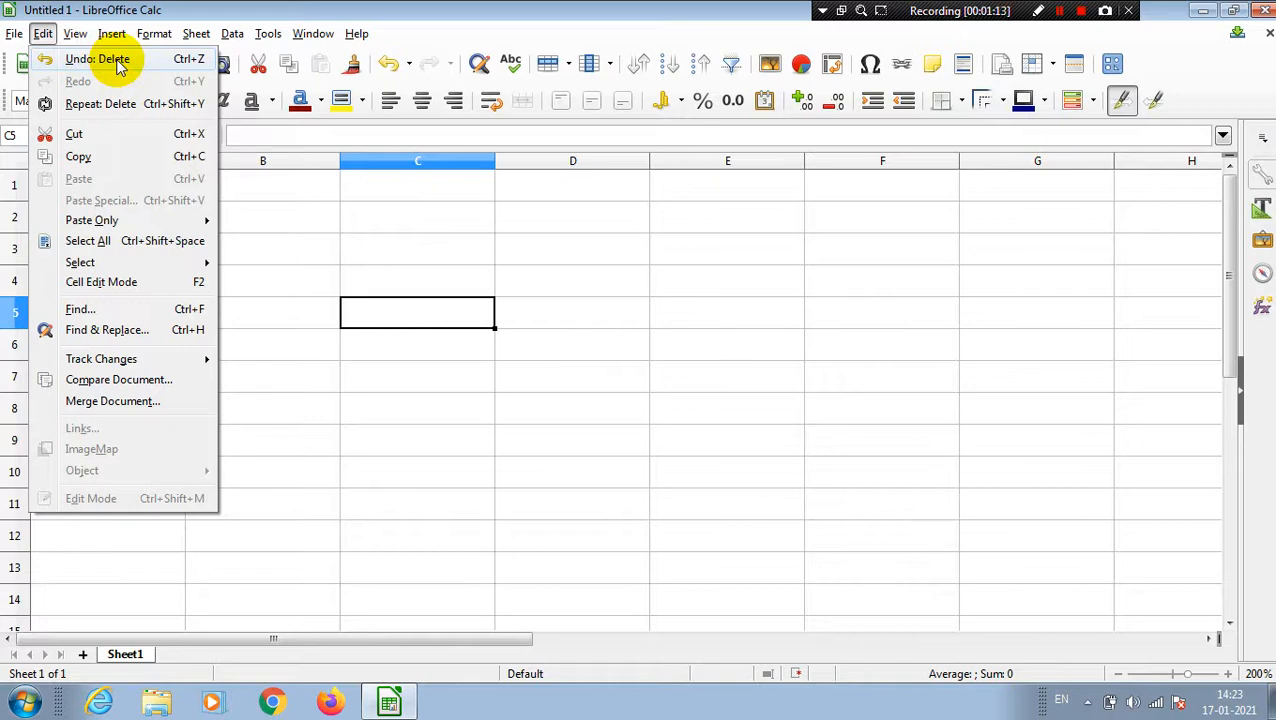
left_click(203, 60)
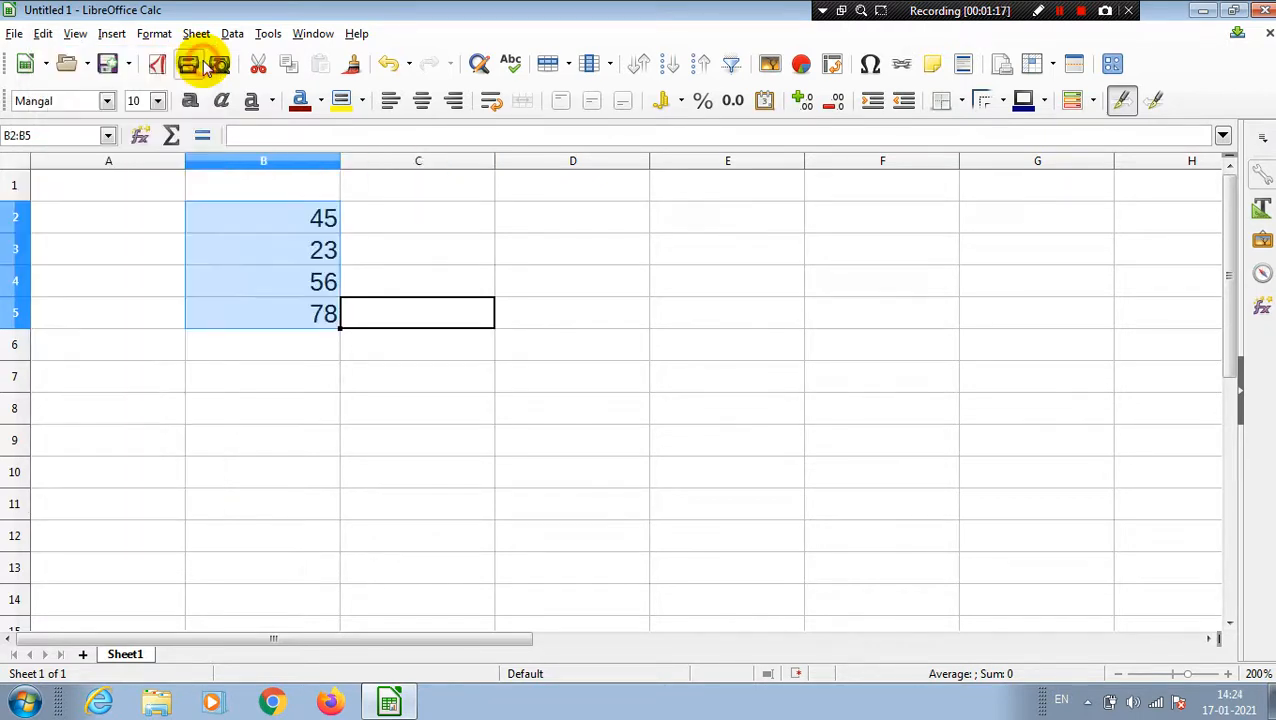
left_click(453, 350)
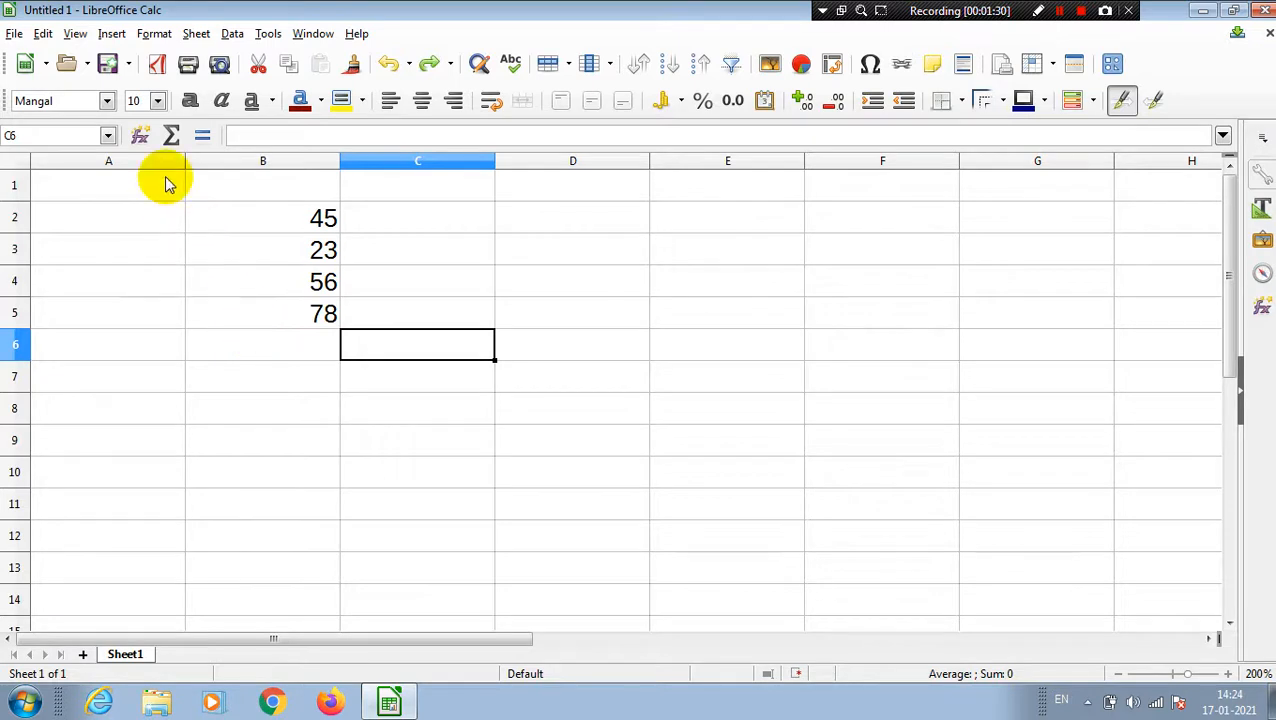
Redo the deletion of the numbers in B2:B5 and undo it again.
left_click(43, 33)
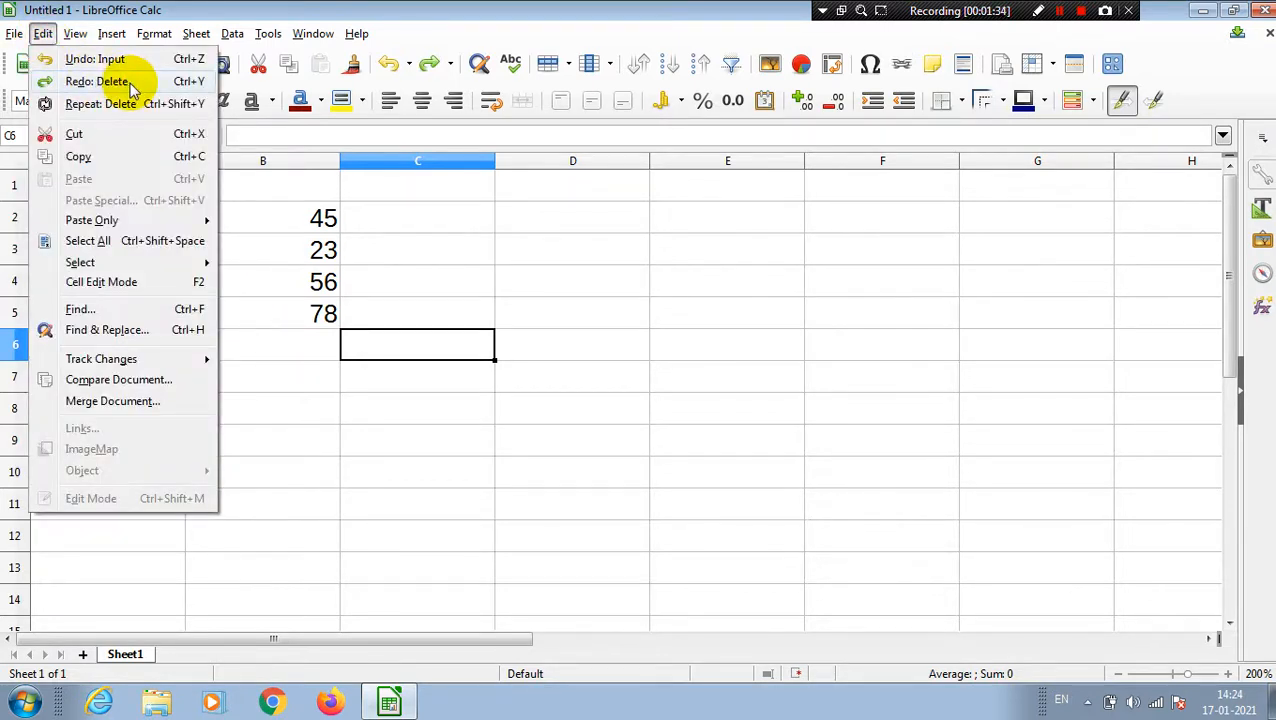
left_click(487, 279)
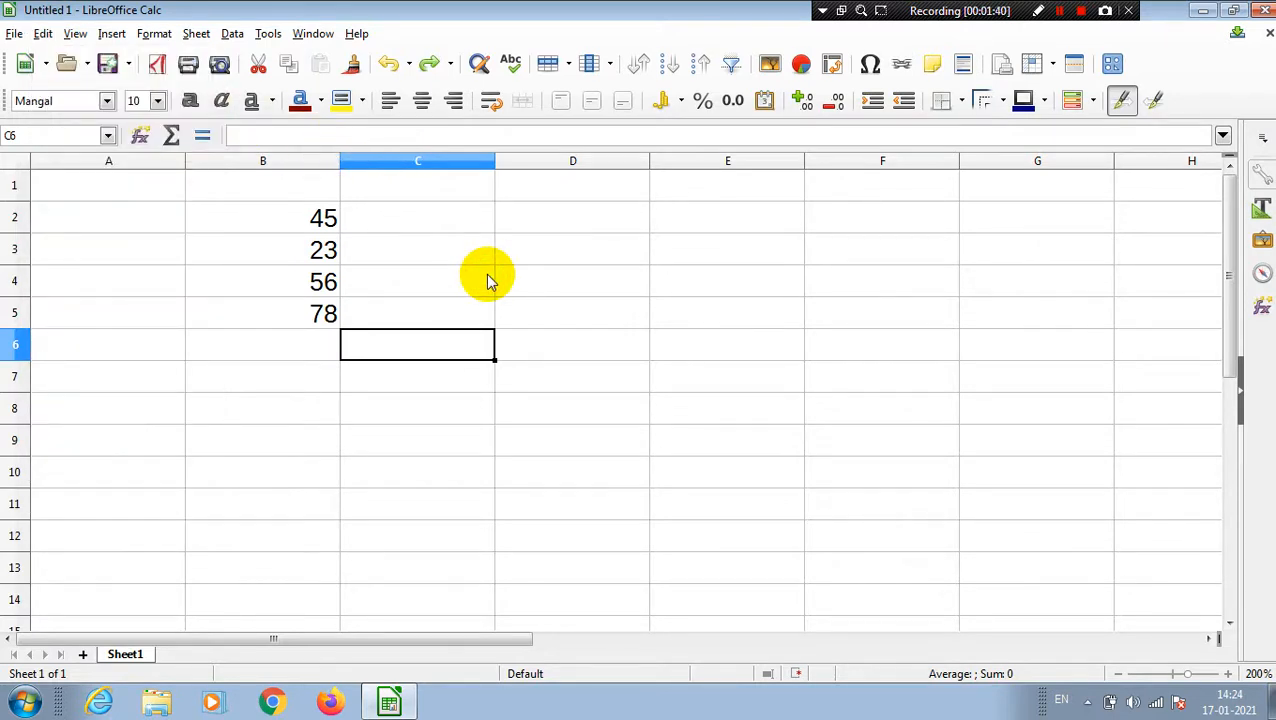
left_click(311, 313)
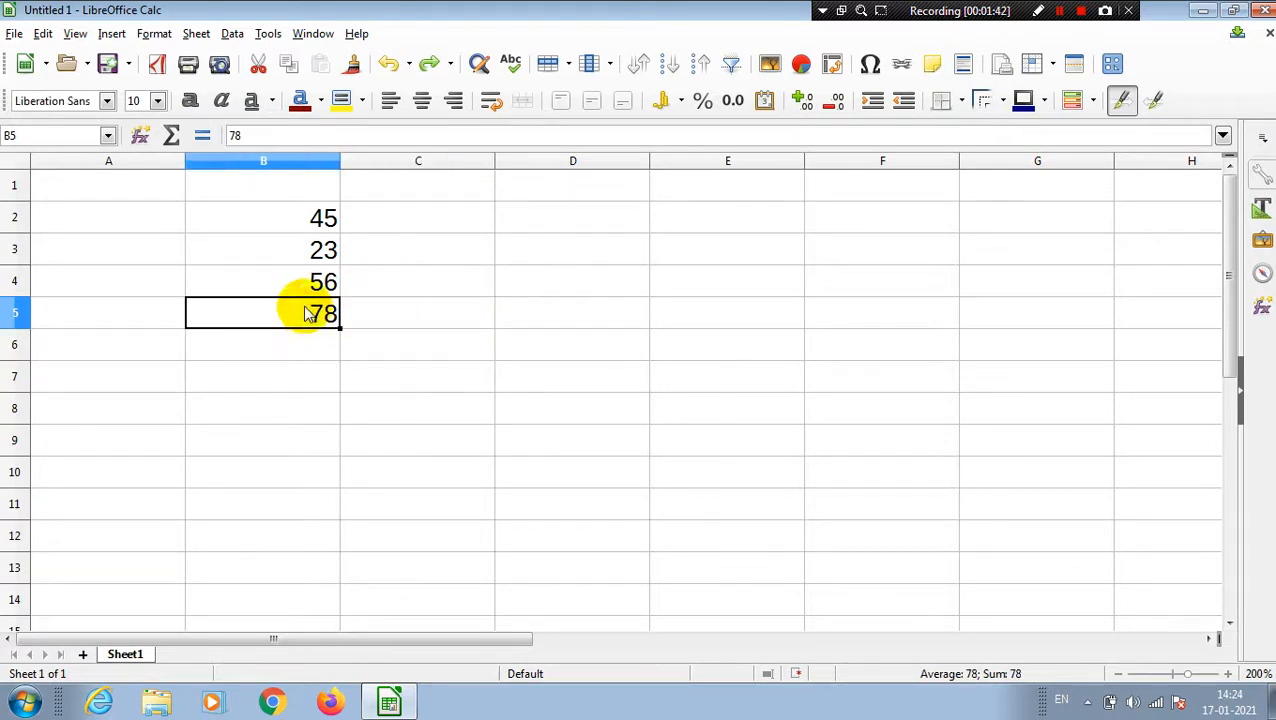
left_click_drag(282, 216, 293, 313)
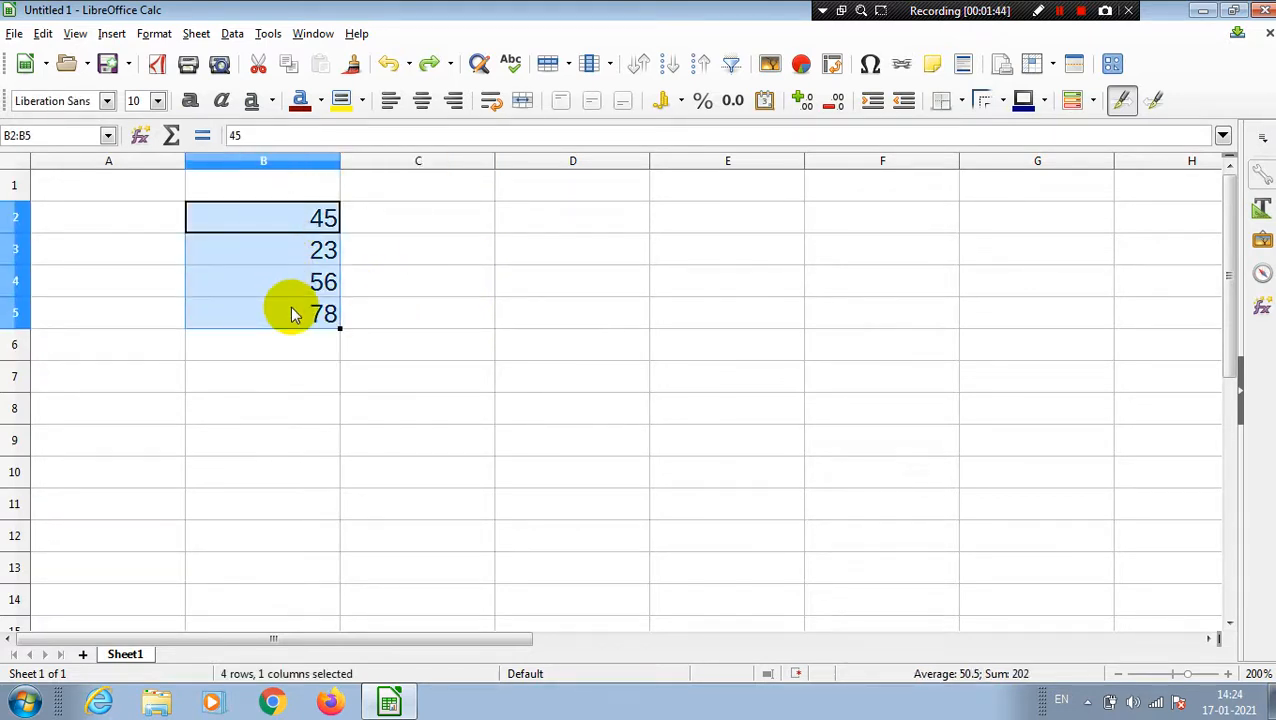
left_click(479, 302)
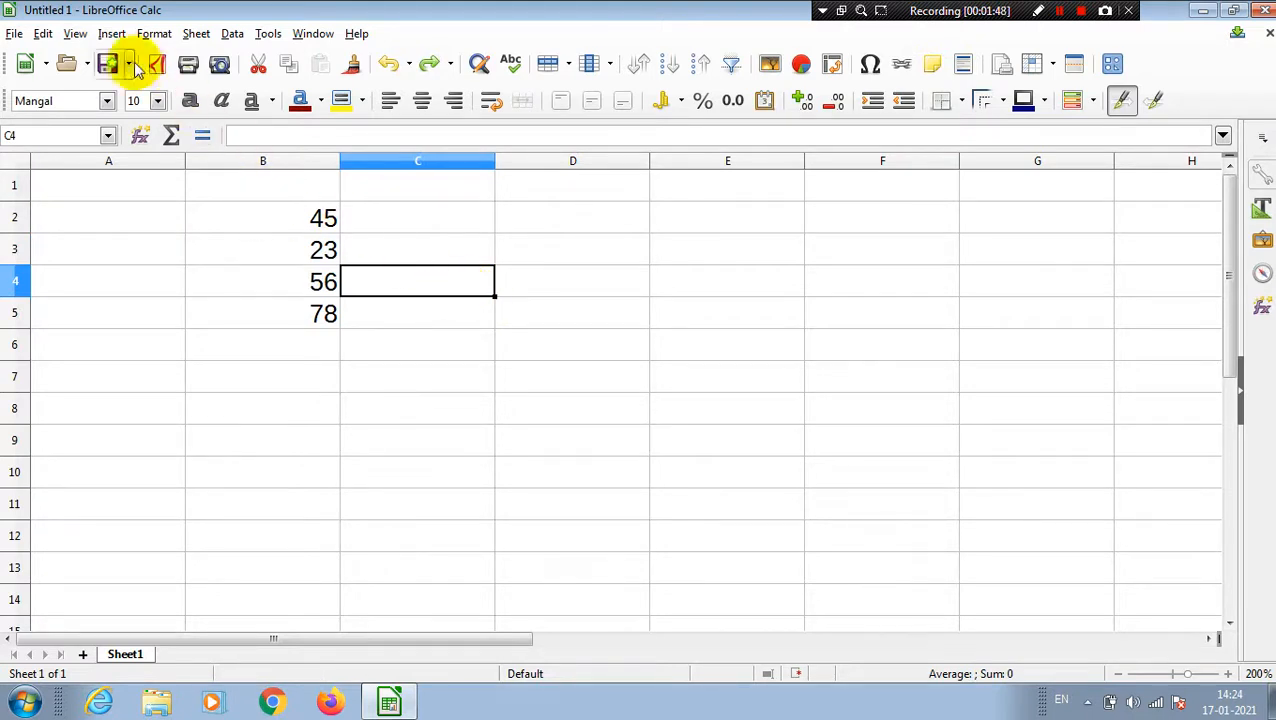
left_click(43, 33)
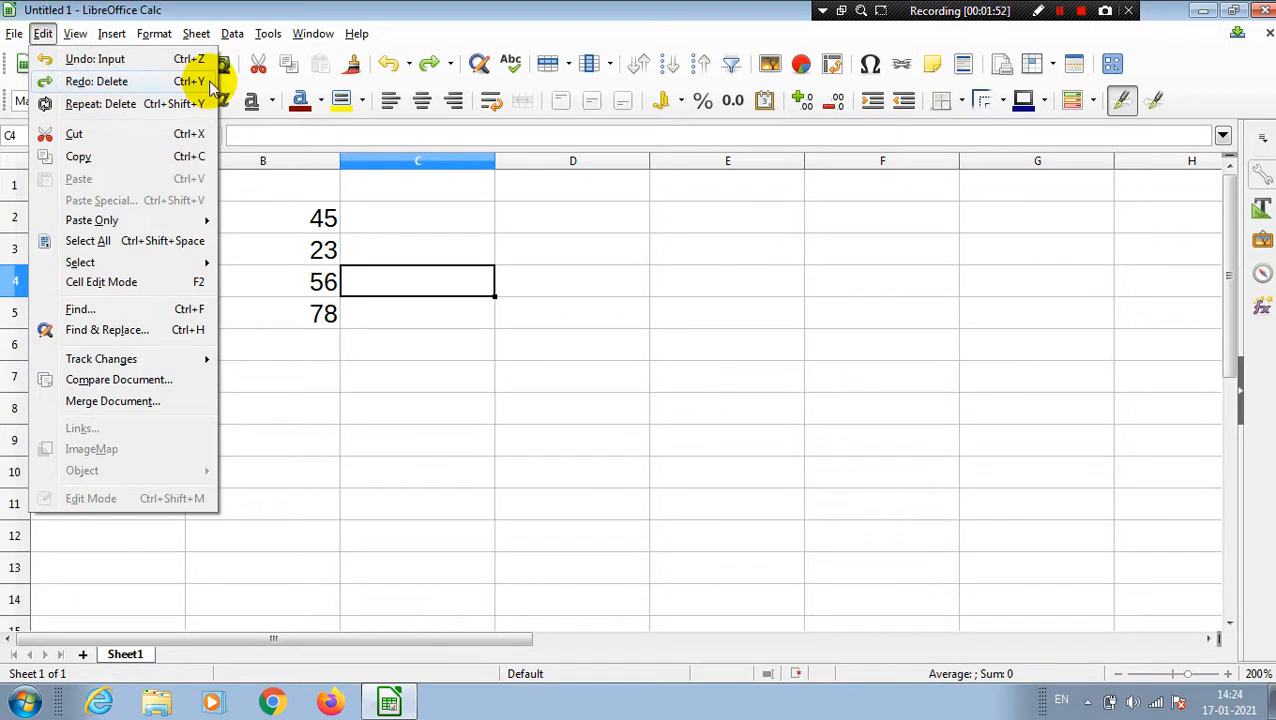
left_click(112, 81)
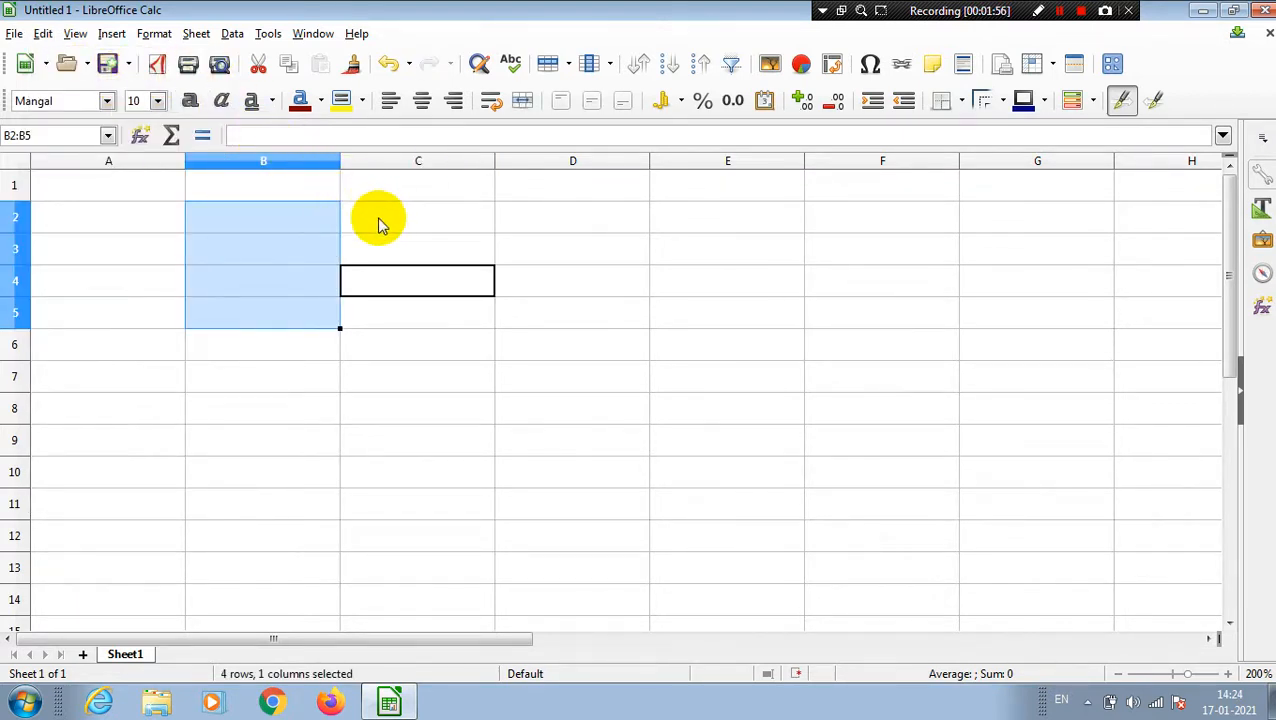
key("ctrl+z")
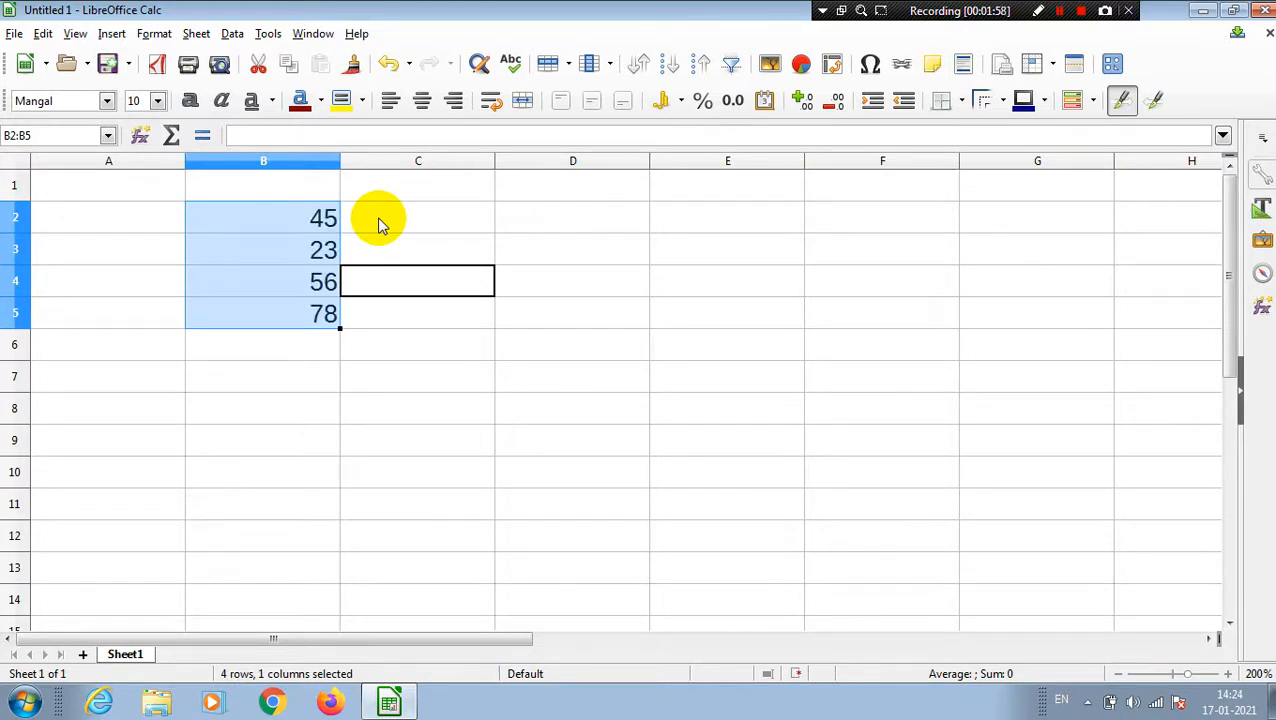
left_click(418, 372)
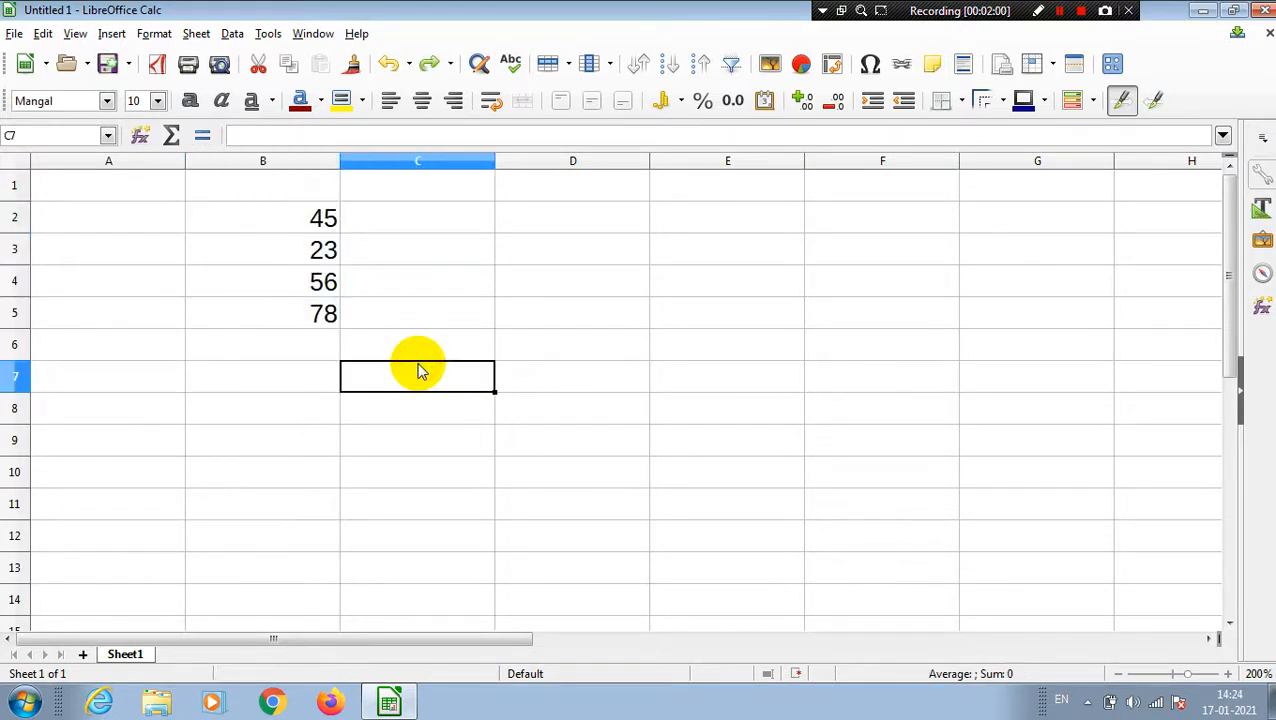
Reapply the deletion in B2:B5 once more, restore the numbers with Undo, and select cell C6.
key("ctrl+y")
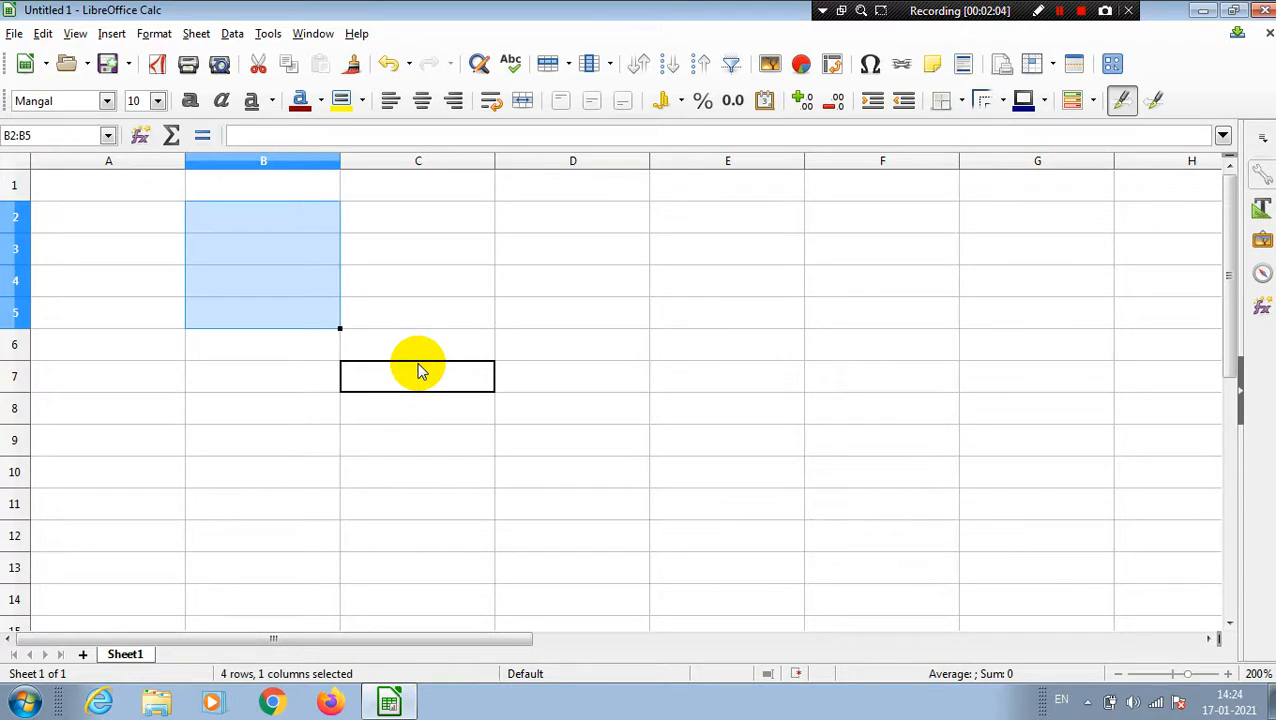
key("ctrl+z")
left_click(491, 336)
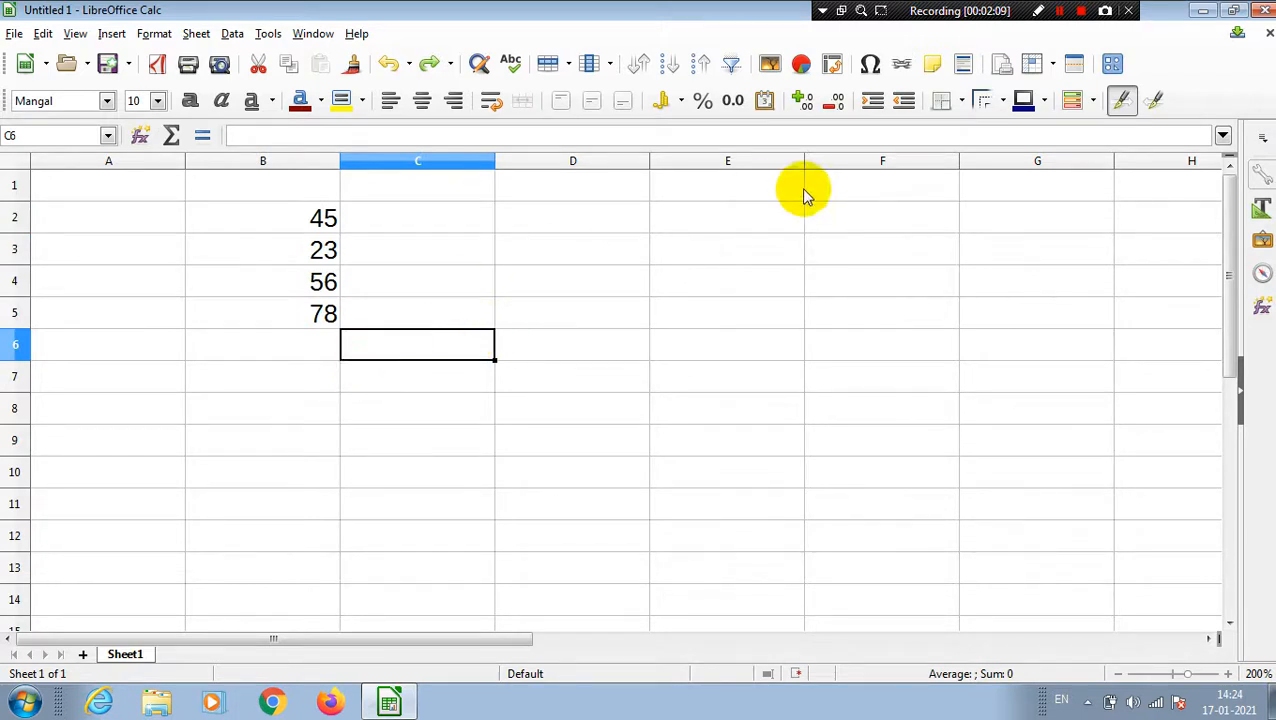
left_click(1057, 9)
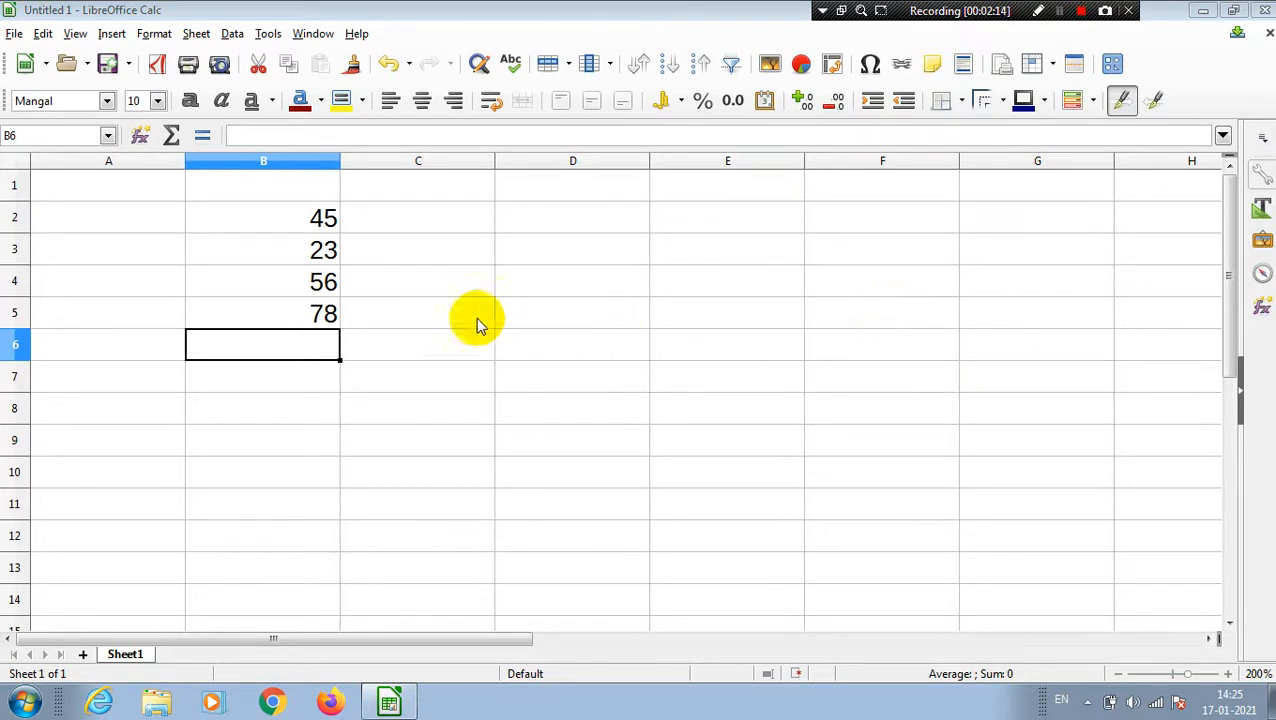
Enter the text "digitech" in cell C2.
left_click(436, 220)
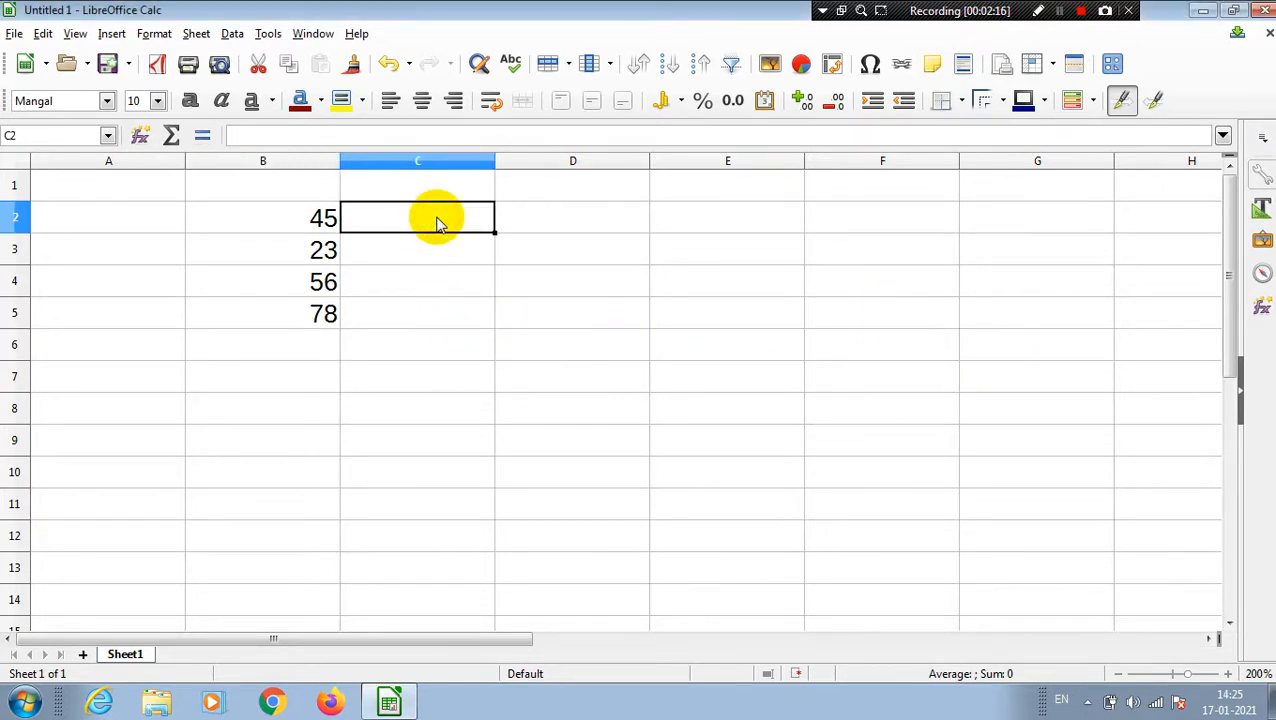
type("digitech")
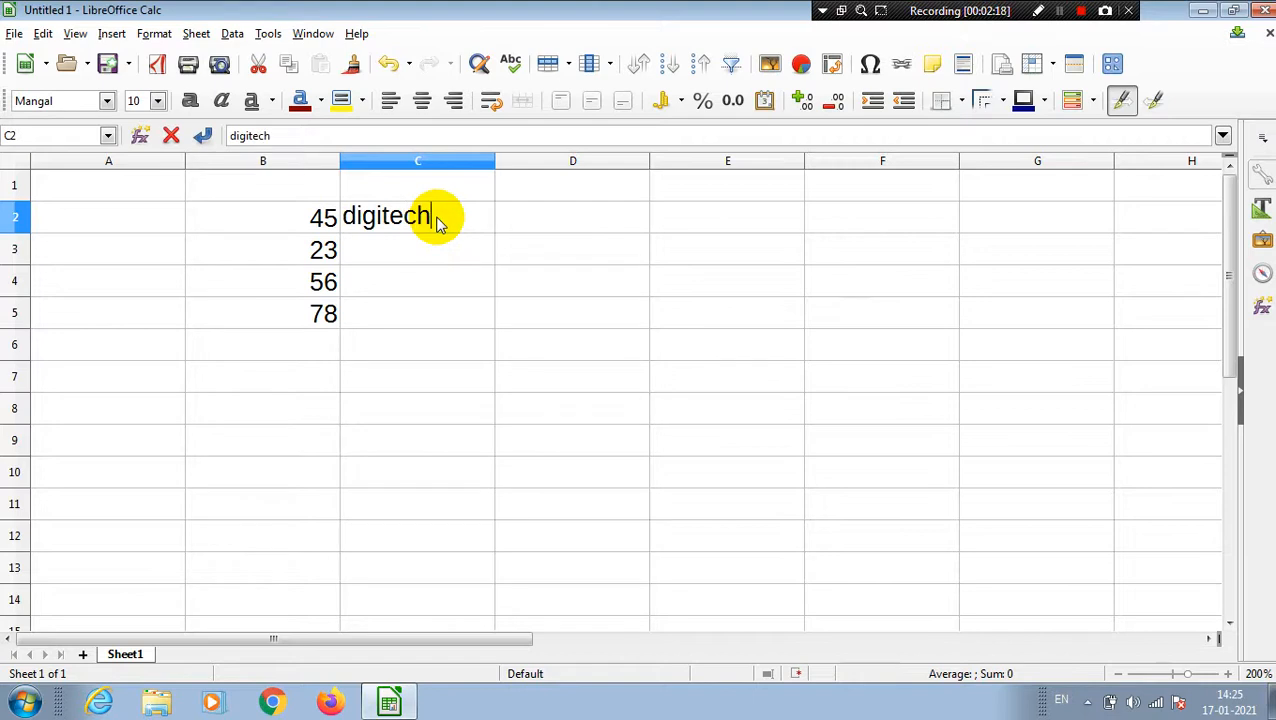
key("Return")
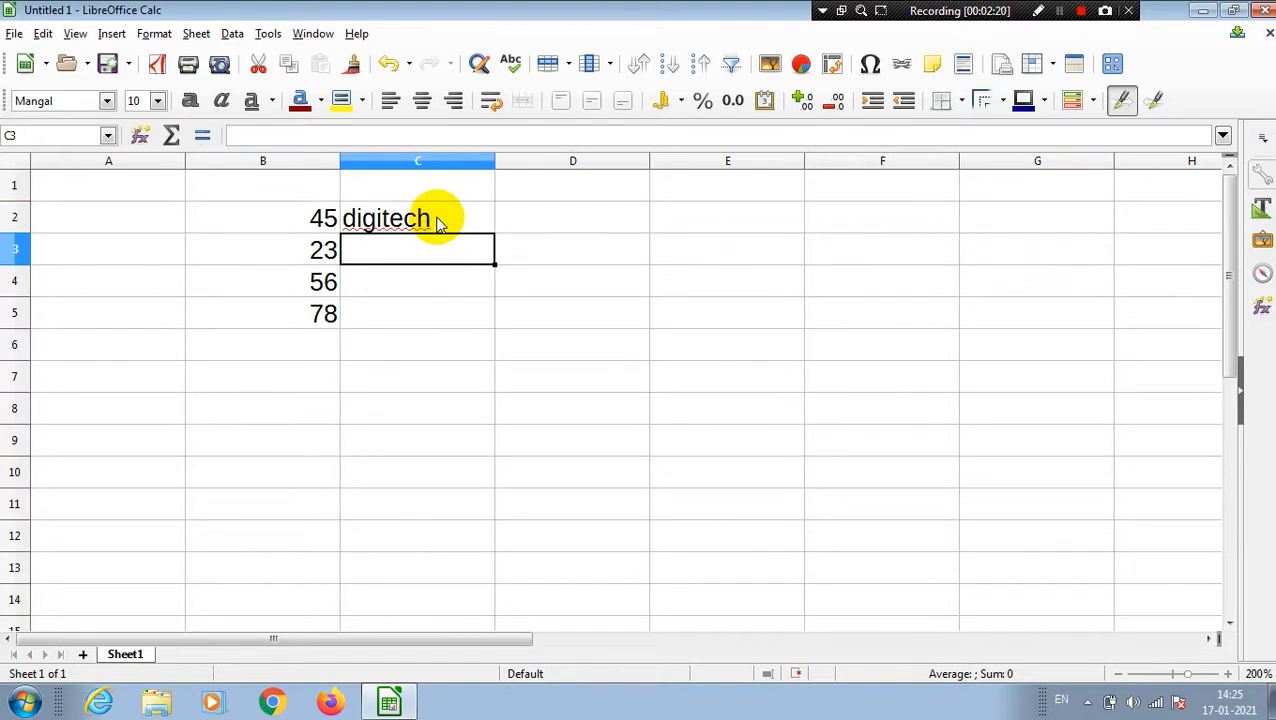
Use the Repeat command to enter the same text in cells C3 and C4.
left_click(46, 34)
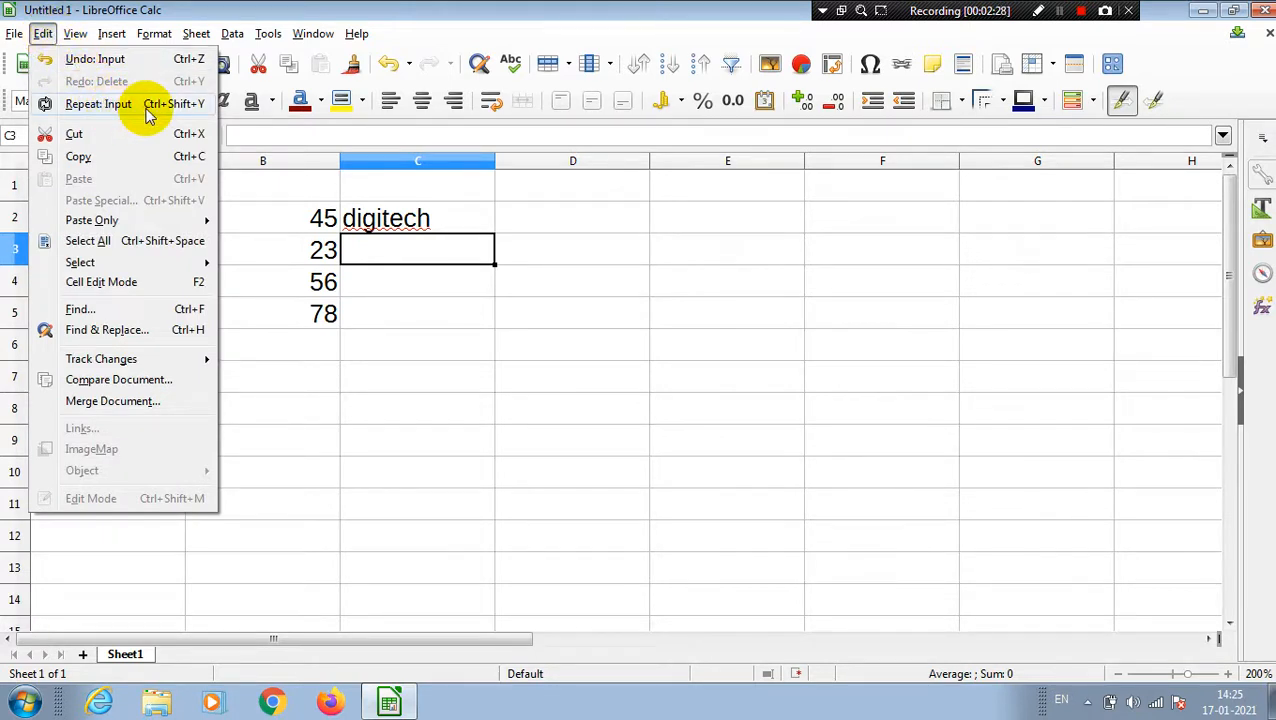
left_click(186, 104)
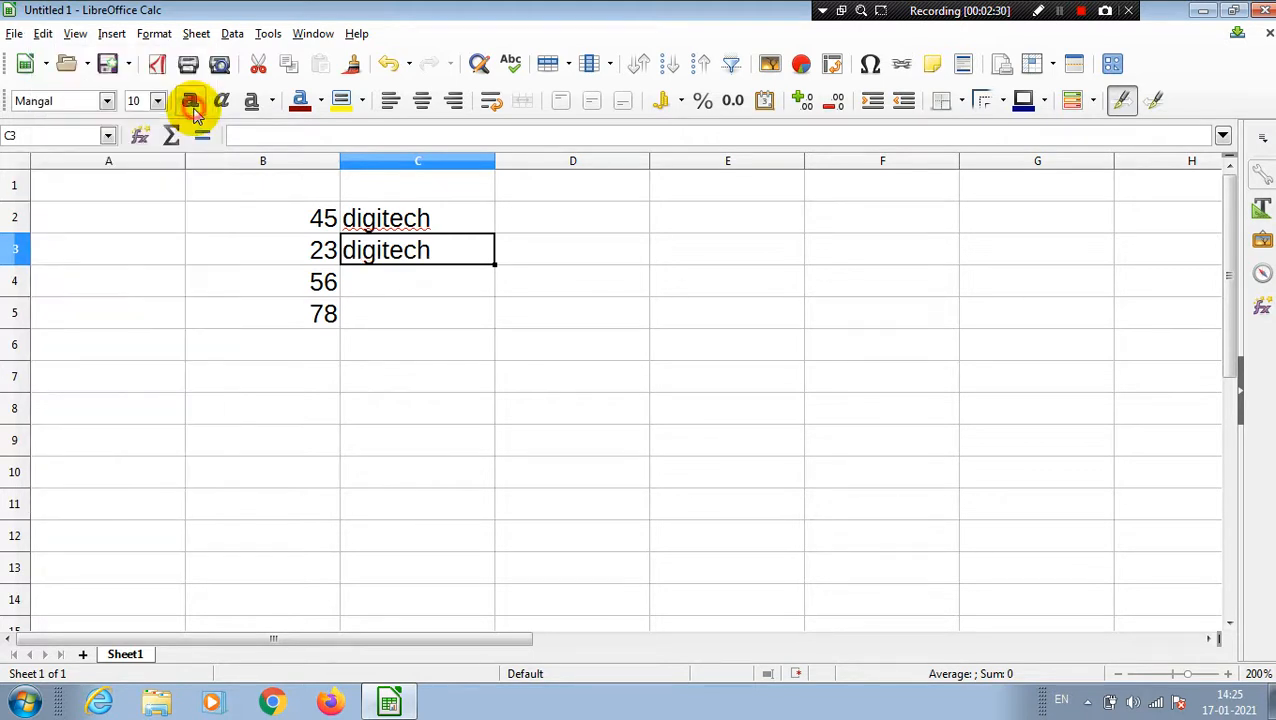
key("Down")
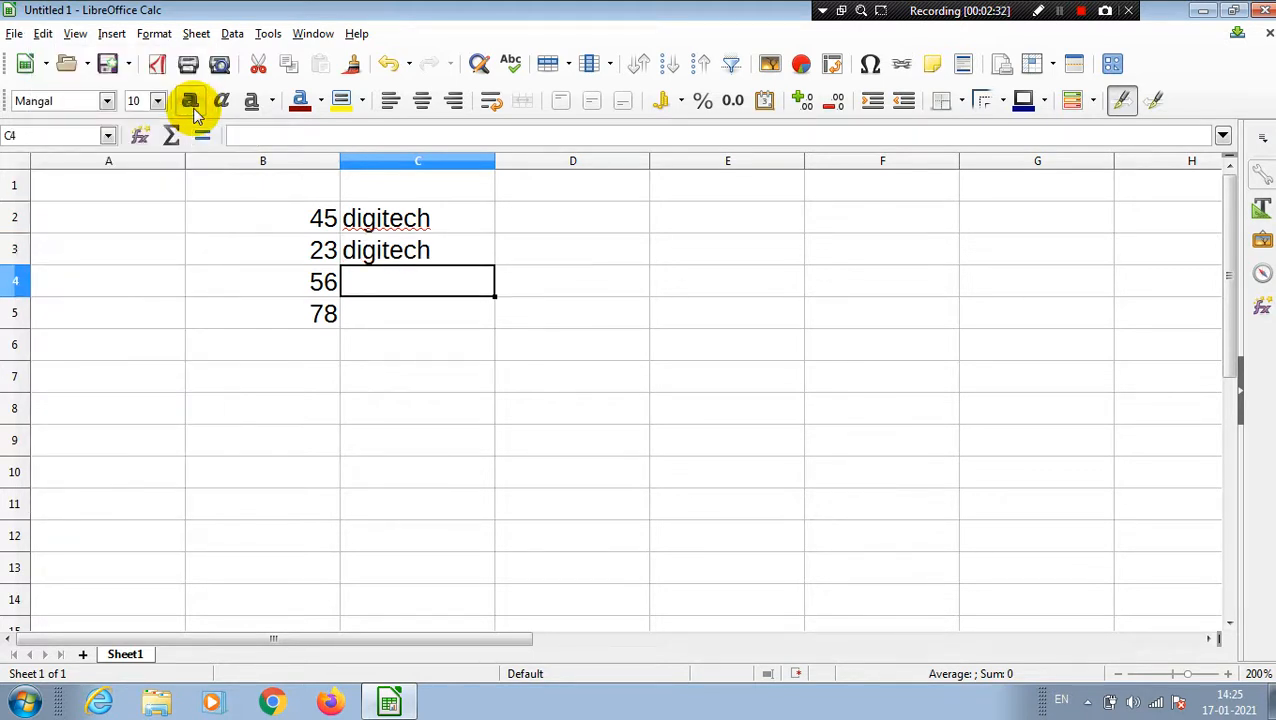
left_click(43, 33)
mouse_move(75, 33)
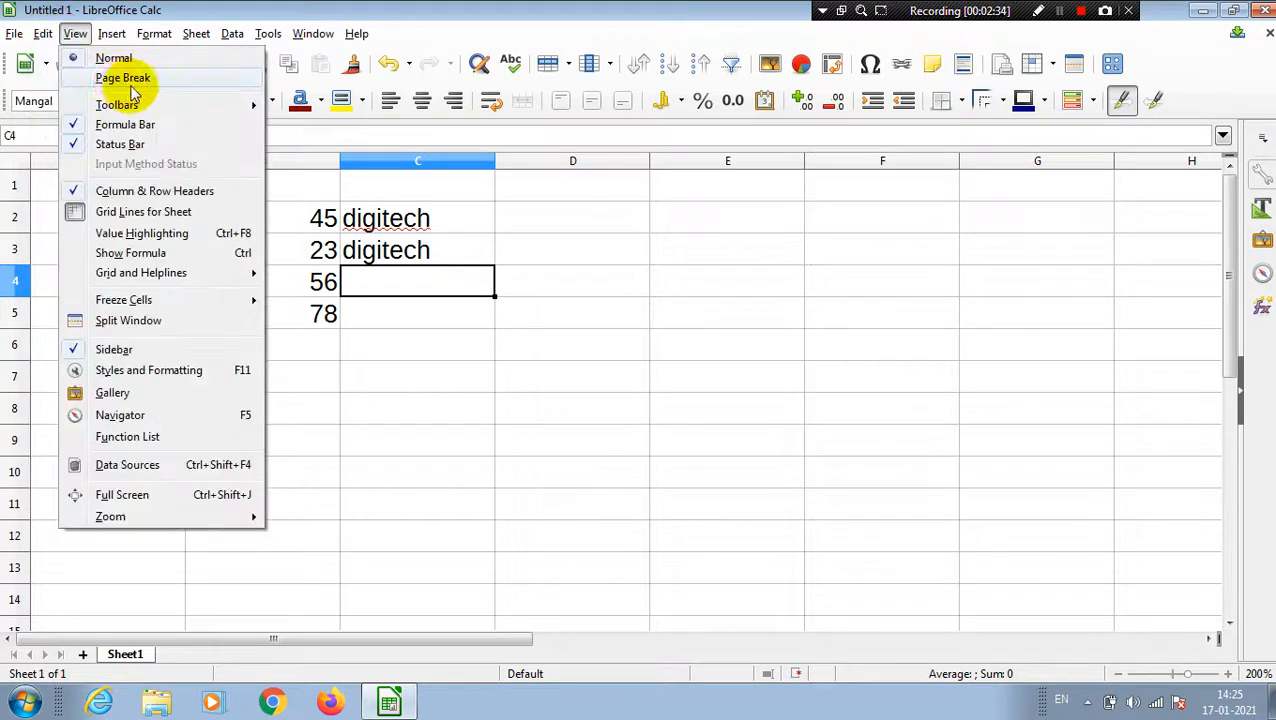
left_click(96, 100)
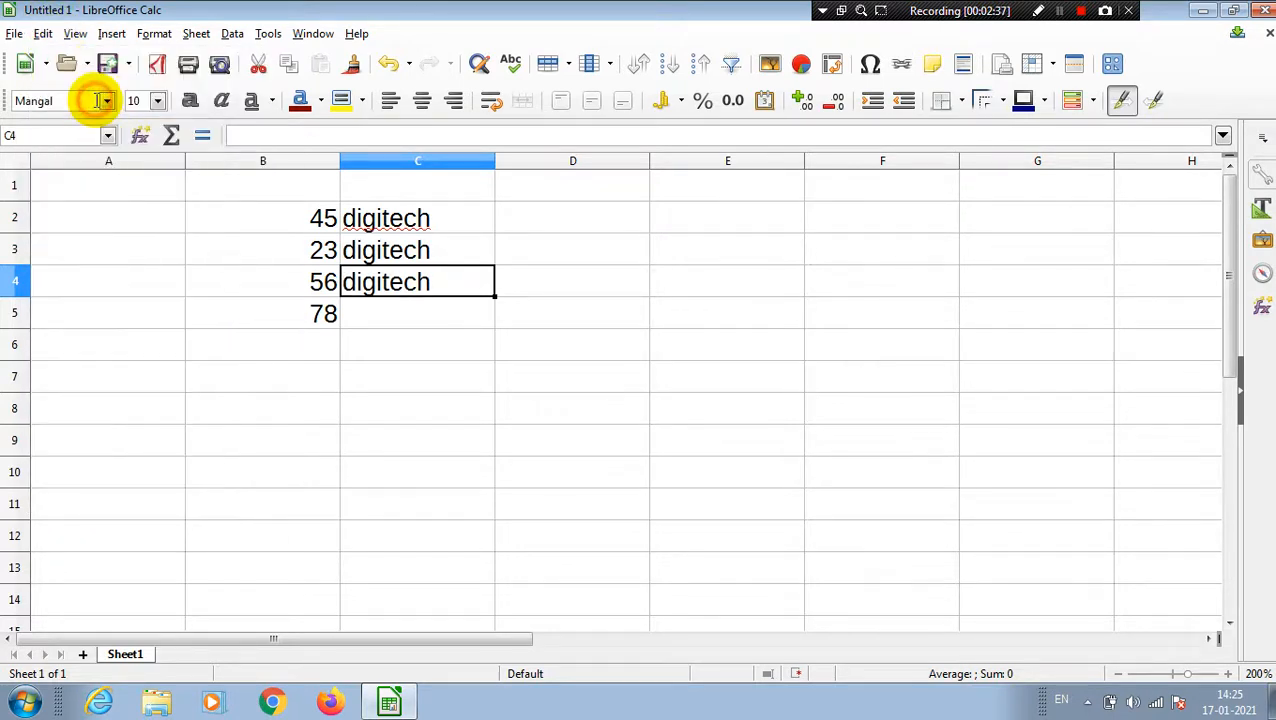
Enter 34 in cell D2 and repeat that input in cell D3.
left_click(542, 221)
type("34")
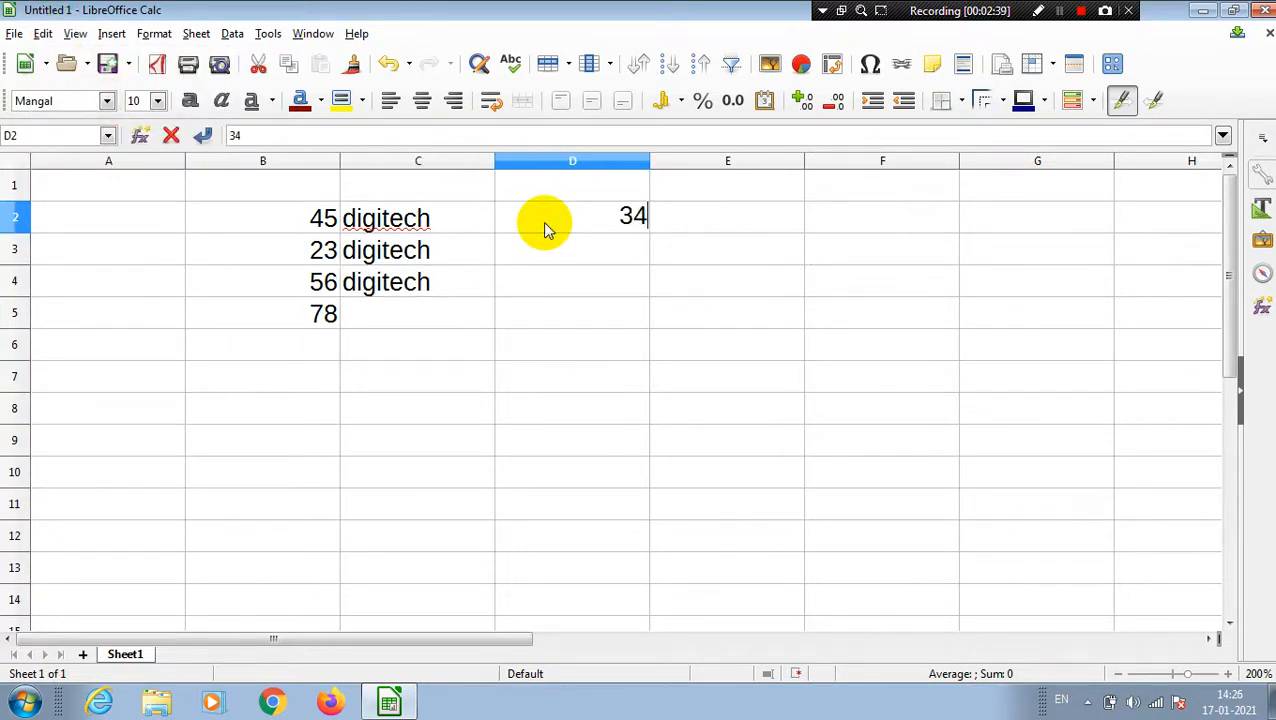
key("Return")
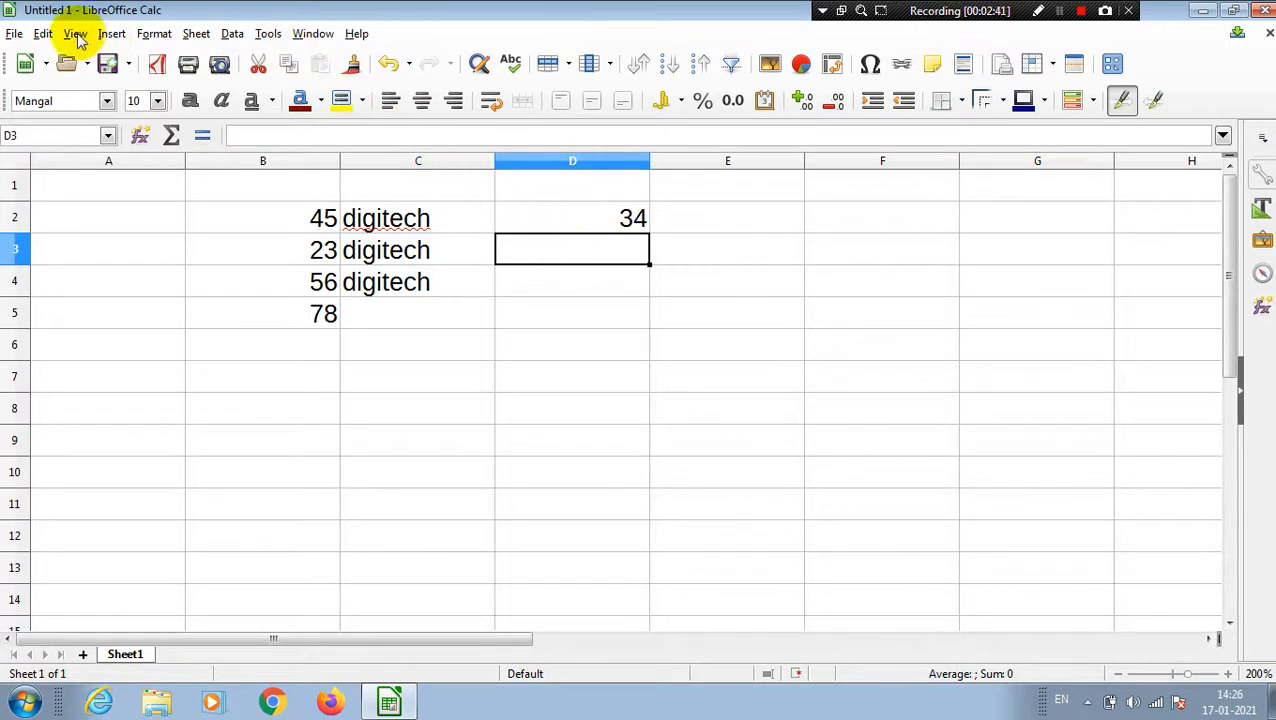
left_click(43, 33)
left_click(98, 100)
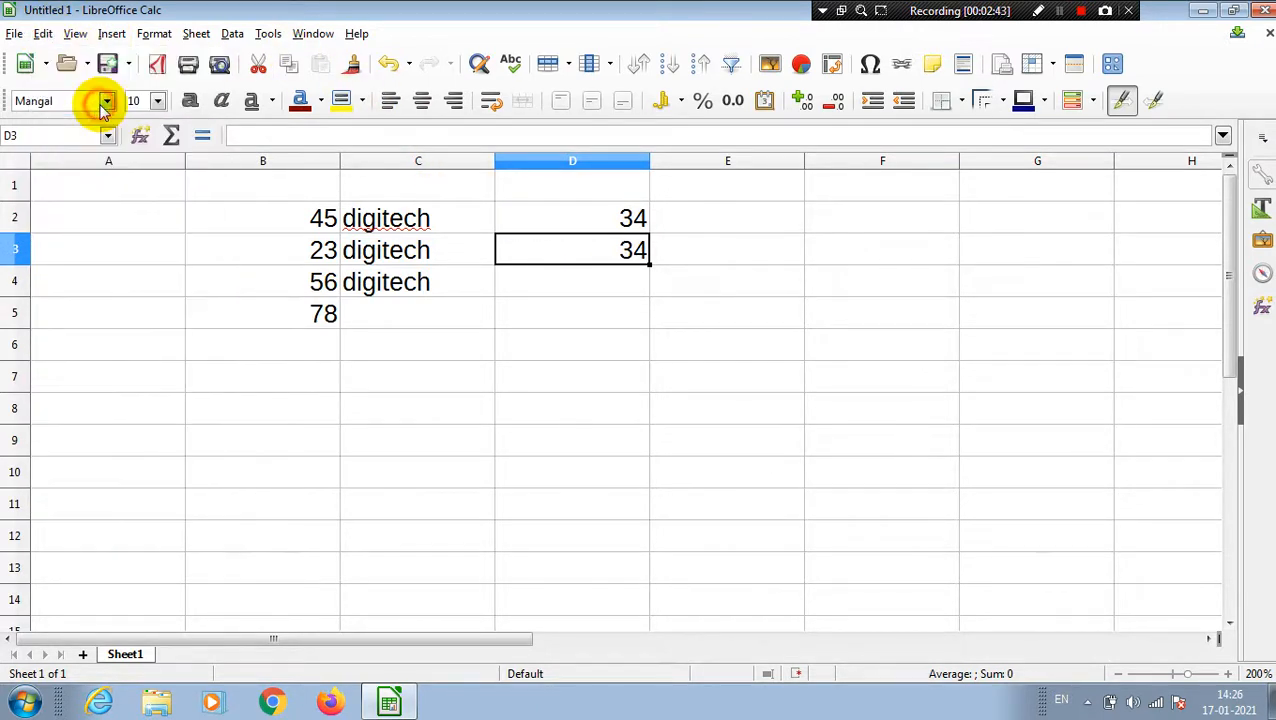
Use the Repeat command to enter 34 in cell E2 as well.
left_click(686, 218)
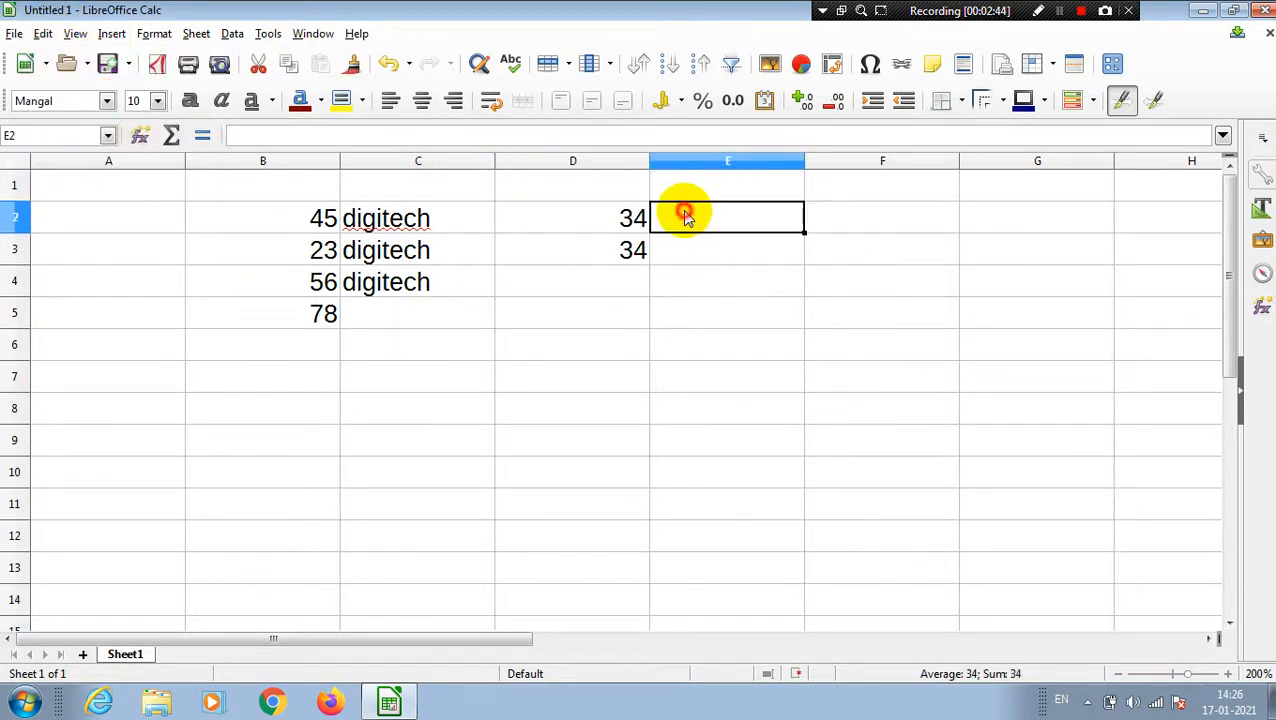
left_click(75, 33)
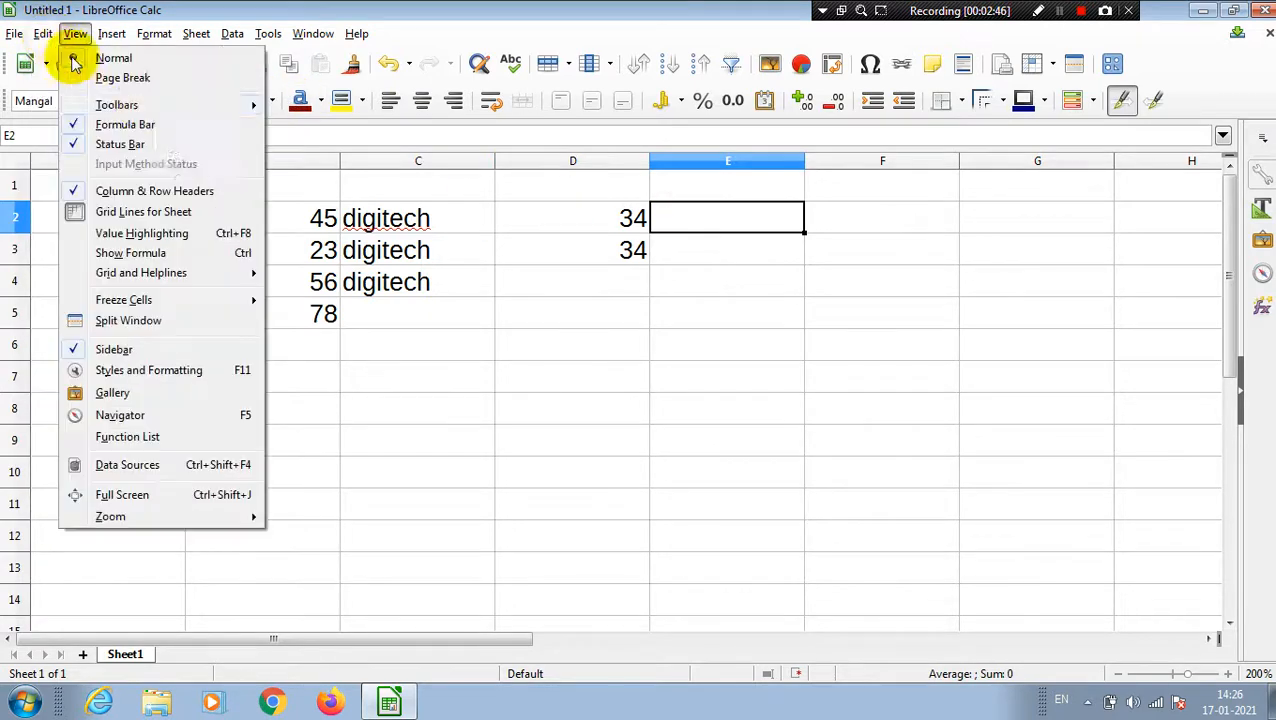
mouse_move(44, 36)
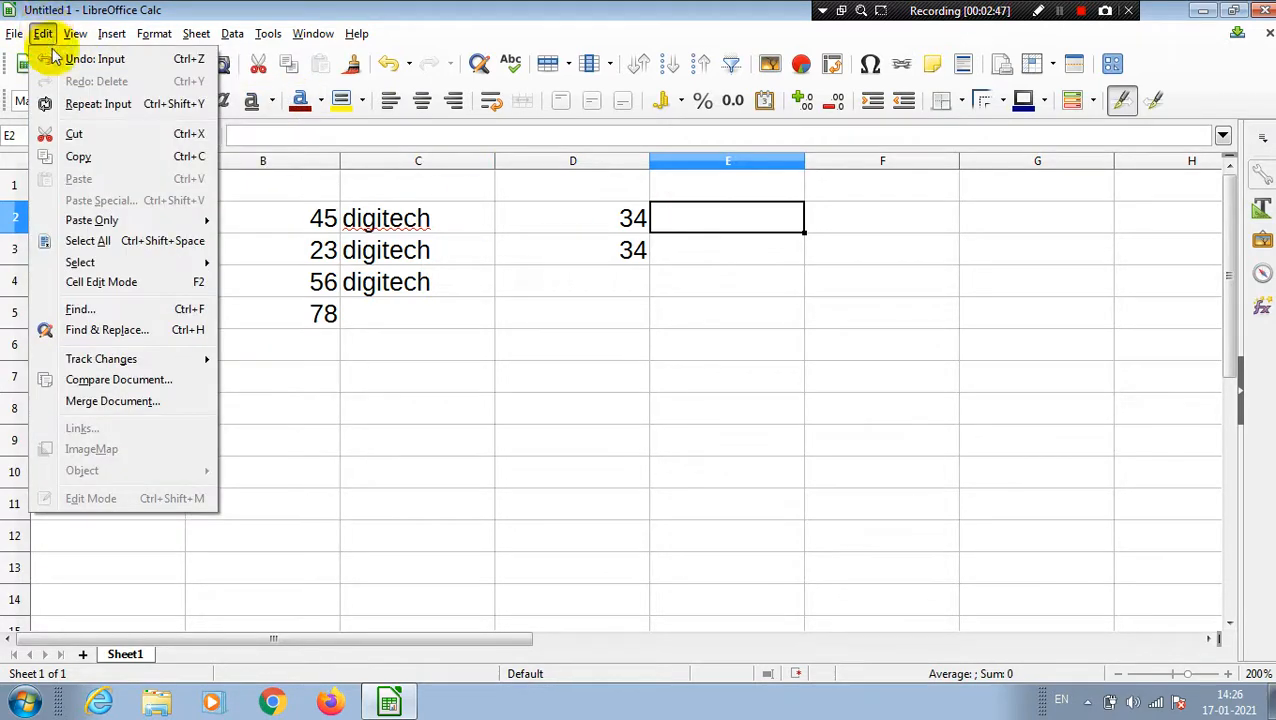
left_click(104, 108)
left_click(670, 262)
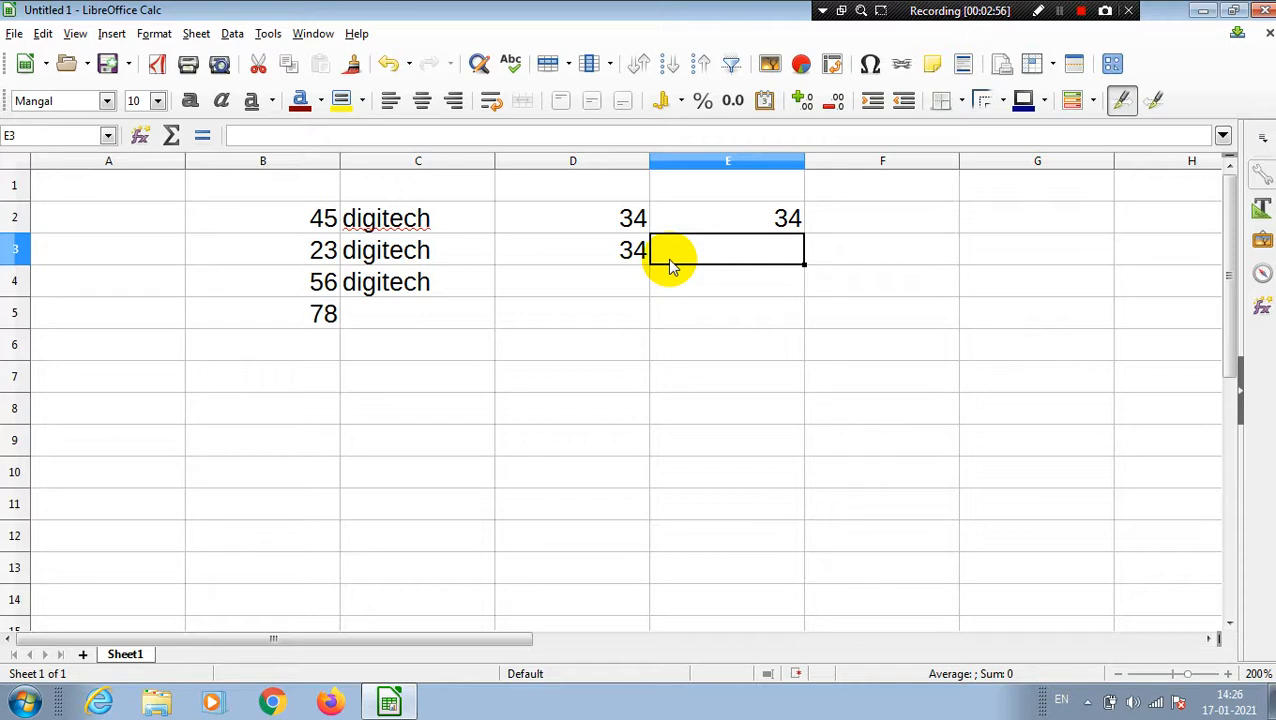
left_click(44, 34)
mouse_move(75, 34)
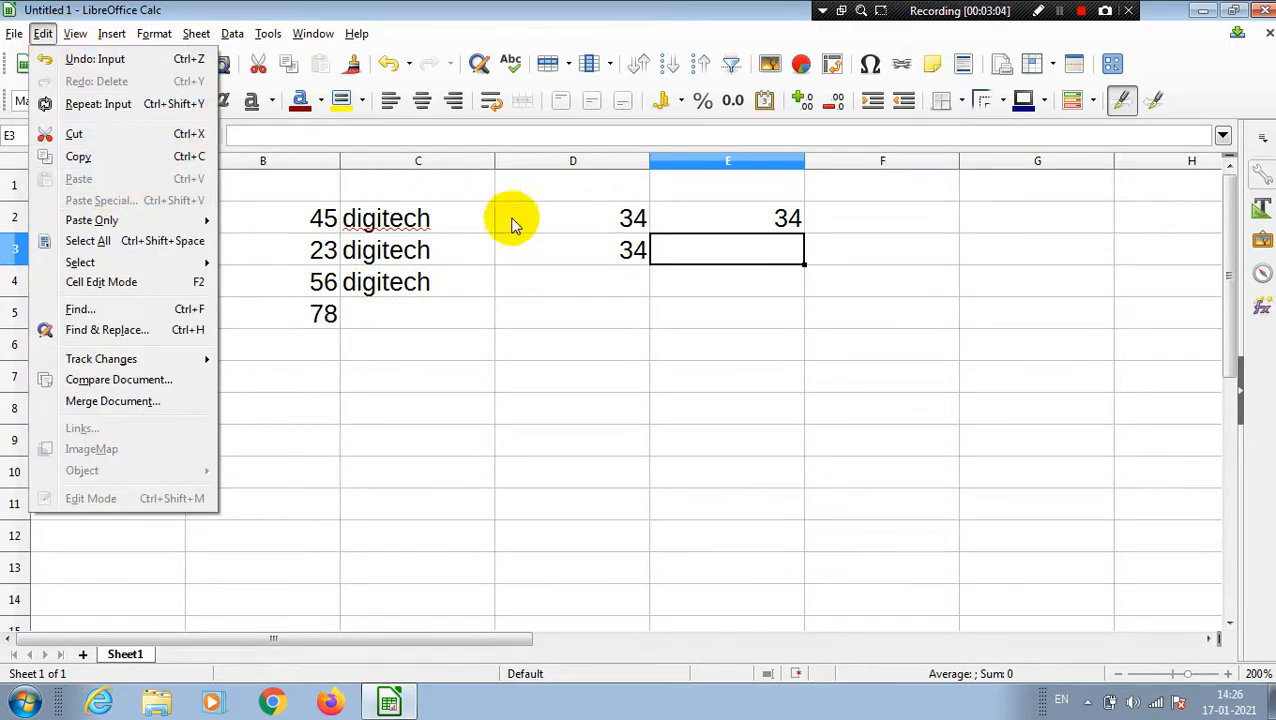
left_click(610, 232)
Cut the number in cell D2 and paste it into cell C6.
left_click(545, 220)
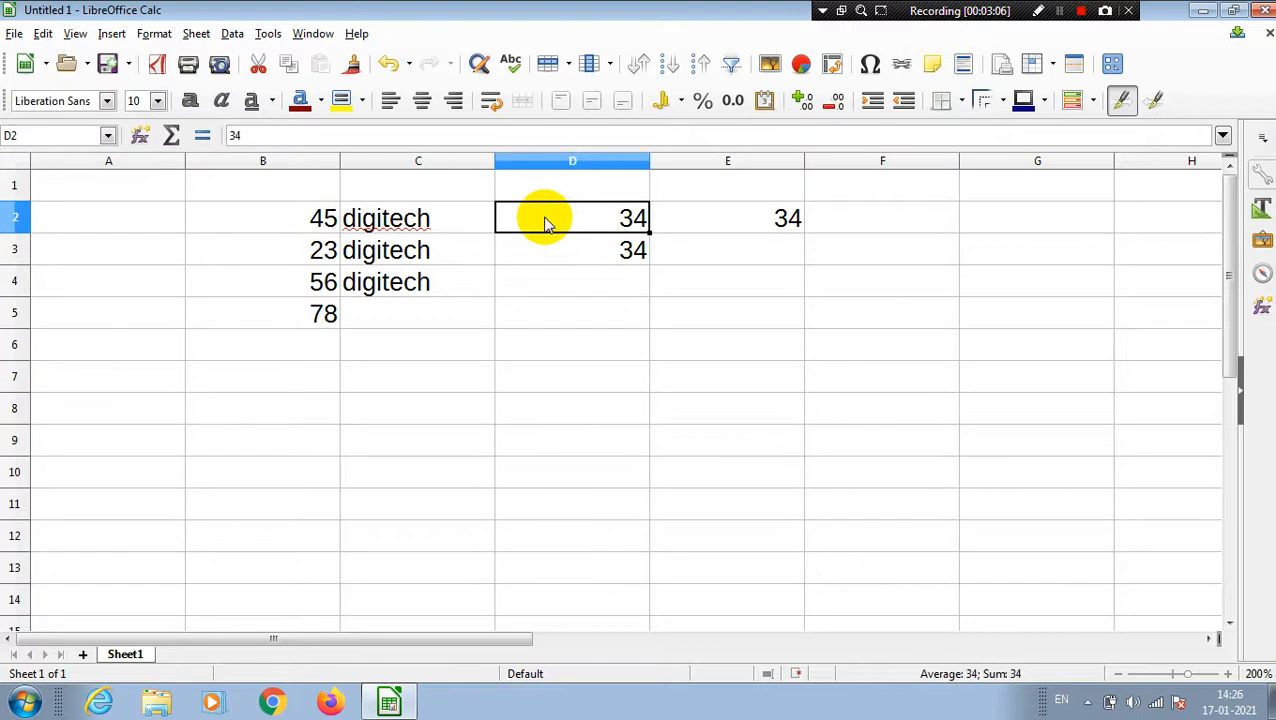
left_click(43, 33)
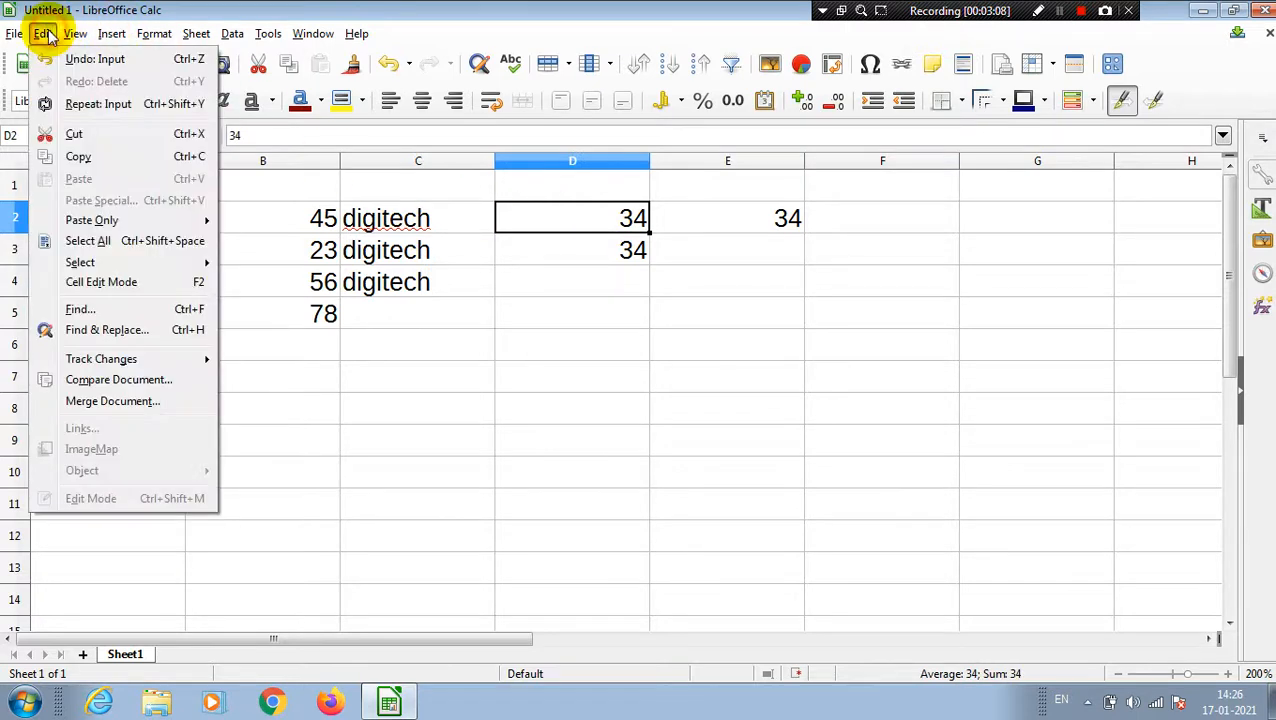
left_click(102, 132)
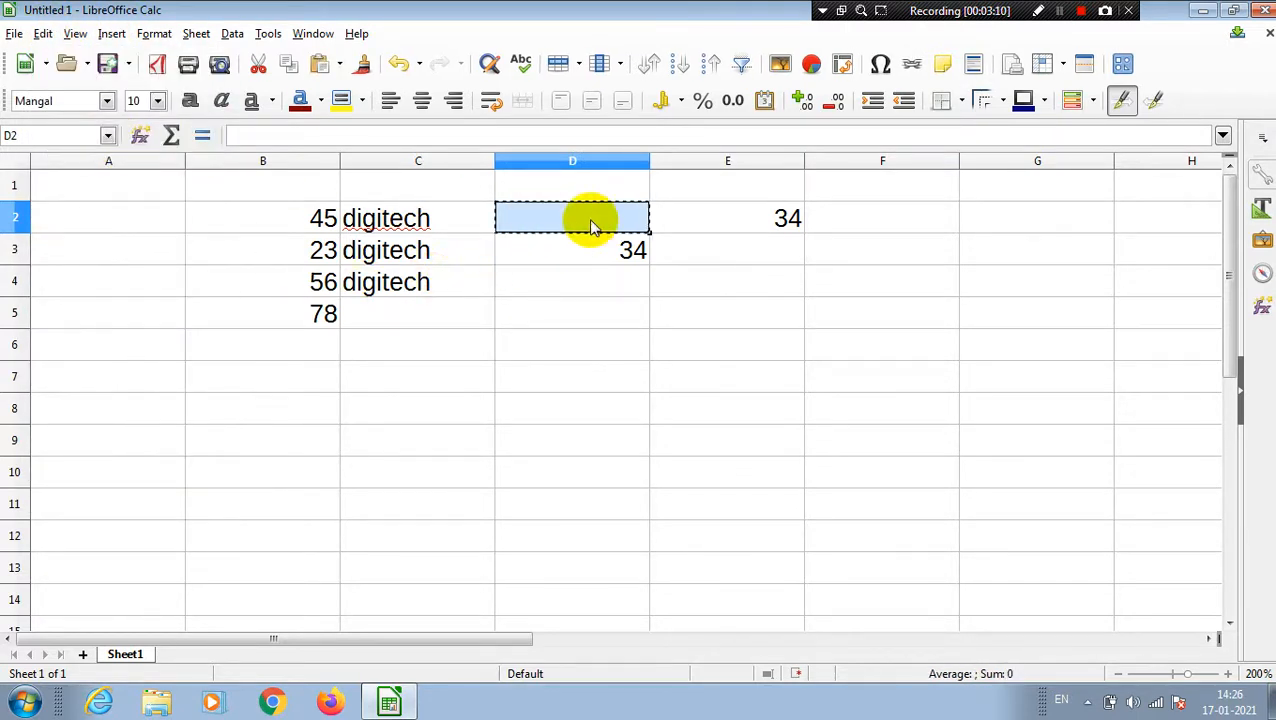
left_click(395, 353)
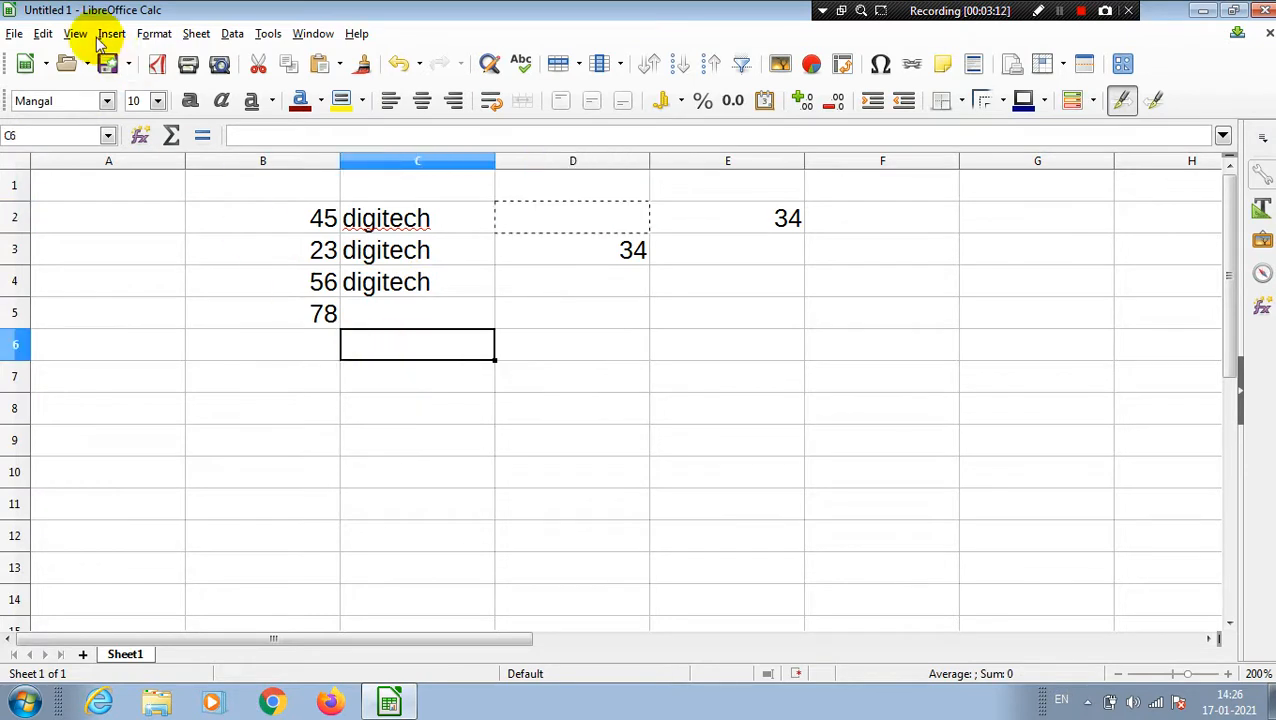
left_click(43, 33)
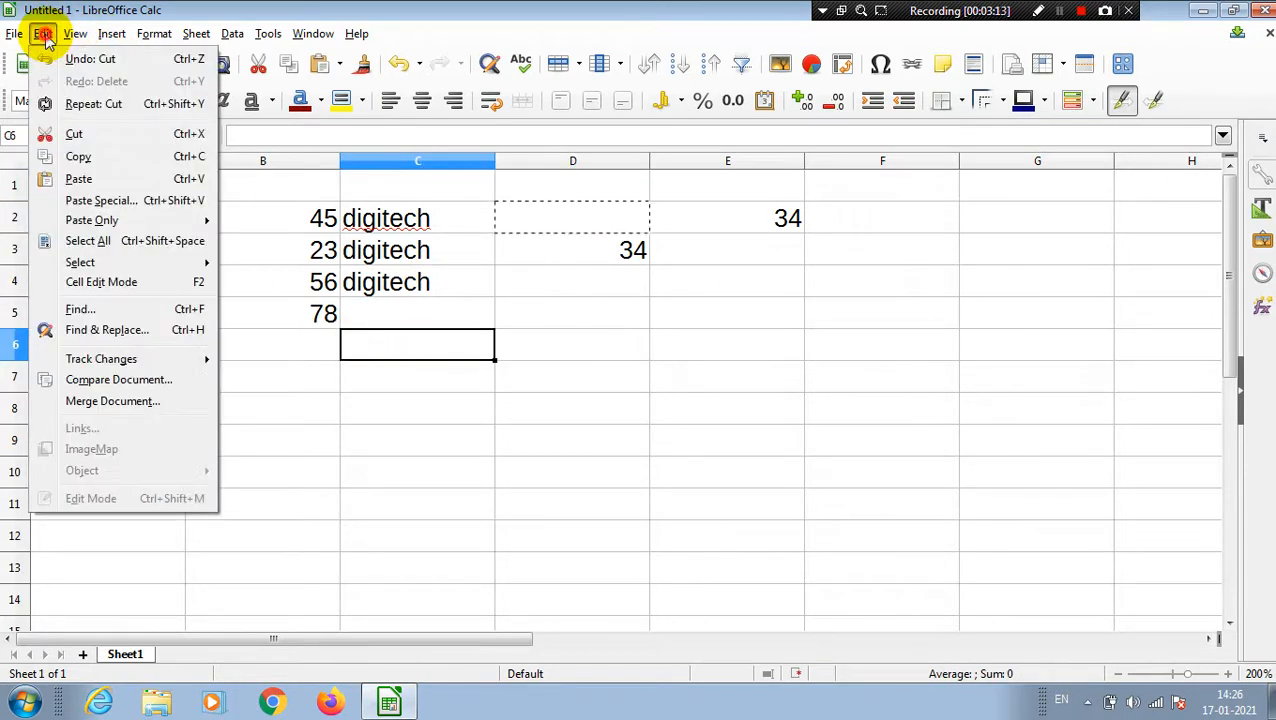
left_click(117, 185)
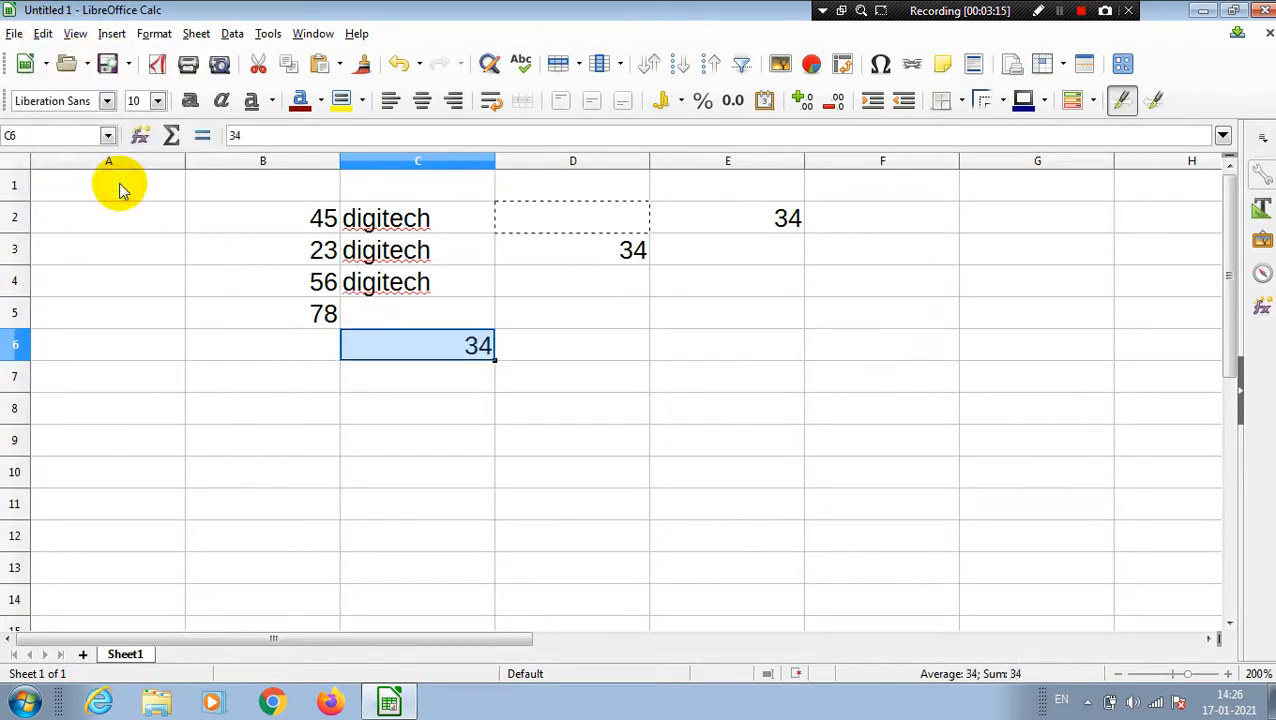
left_click(457, 388)
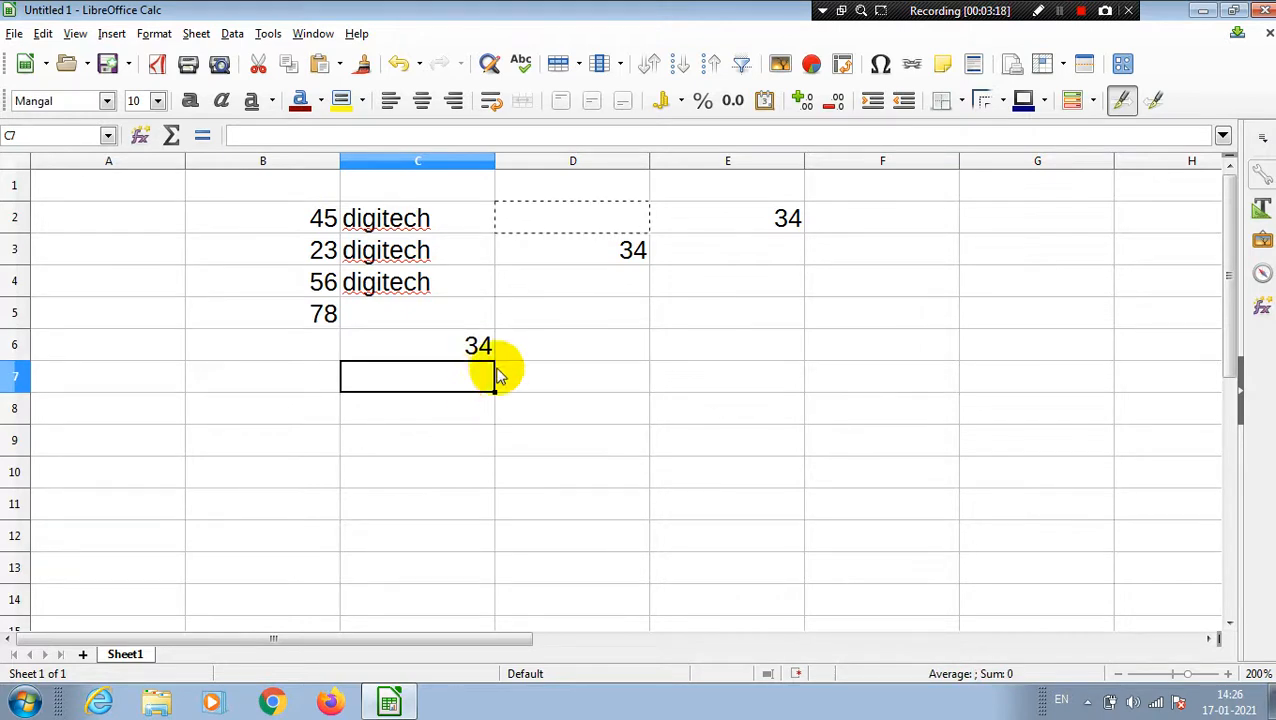
left_click(557, 390)
left_click(43, 33)
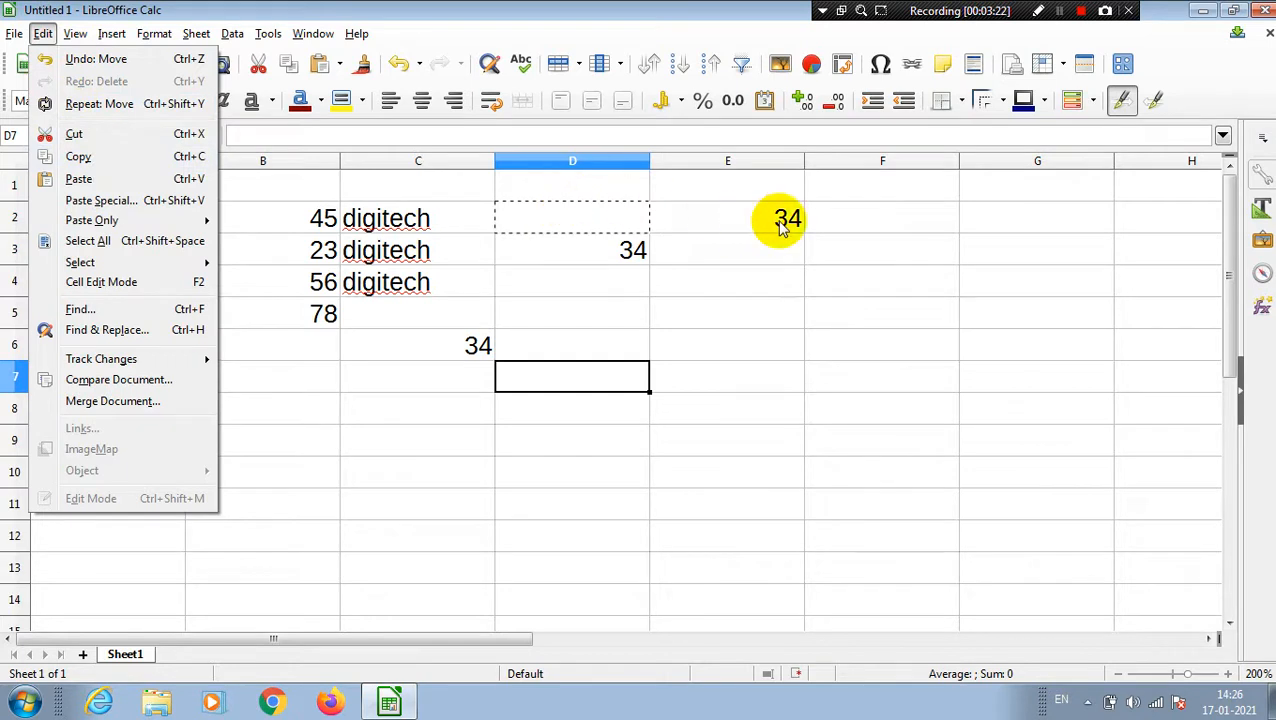
left_click(365, 250)
Copy the text "digitech" from cell C3 and paste it into cell D6.
left_click(367, 252)
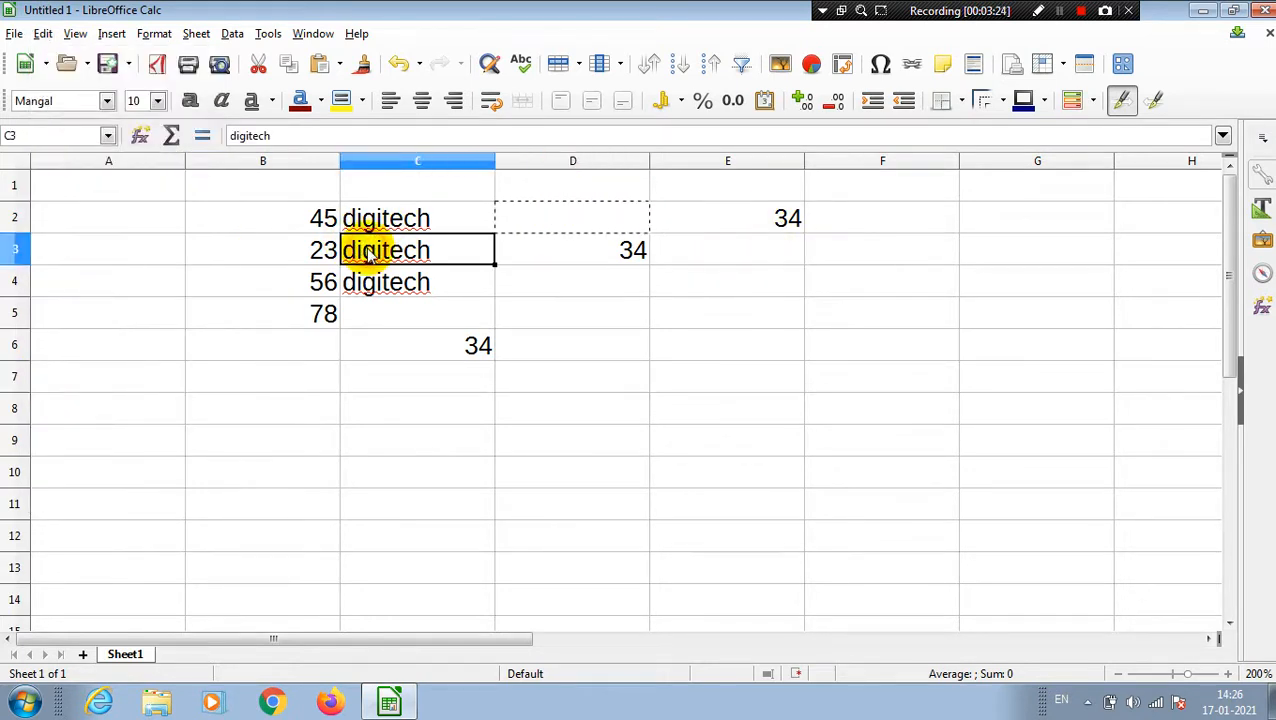
left_click(43, 33)
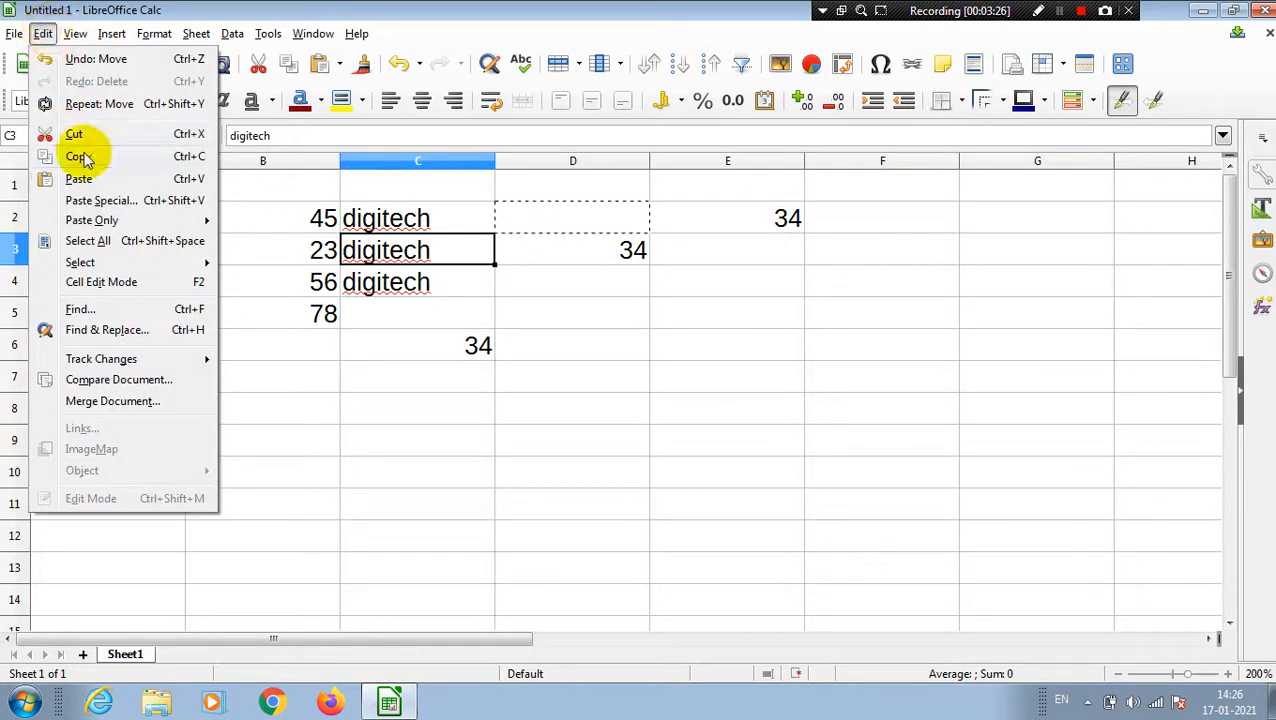
left_click(124, 158)
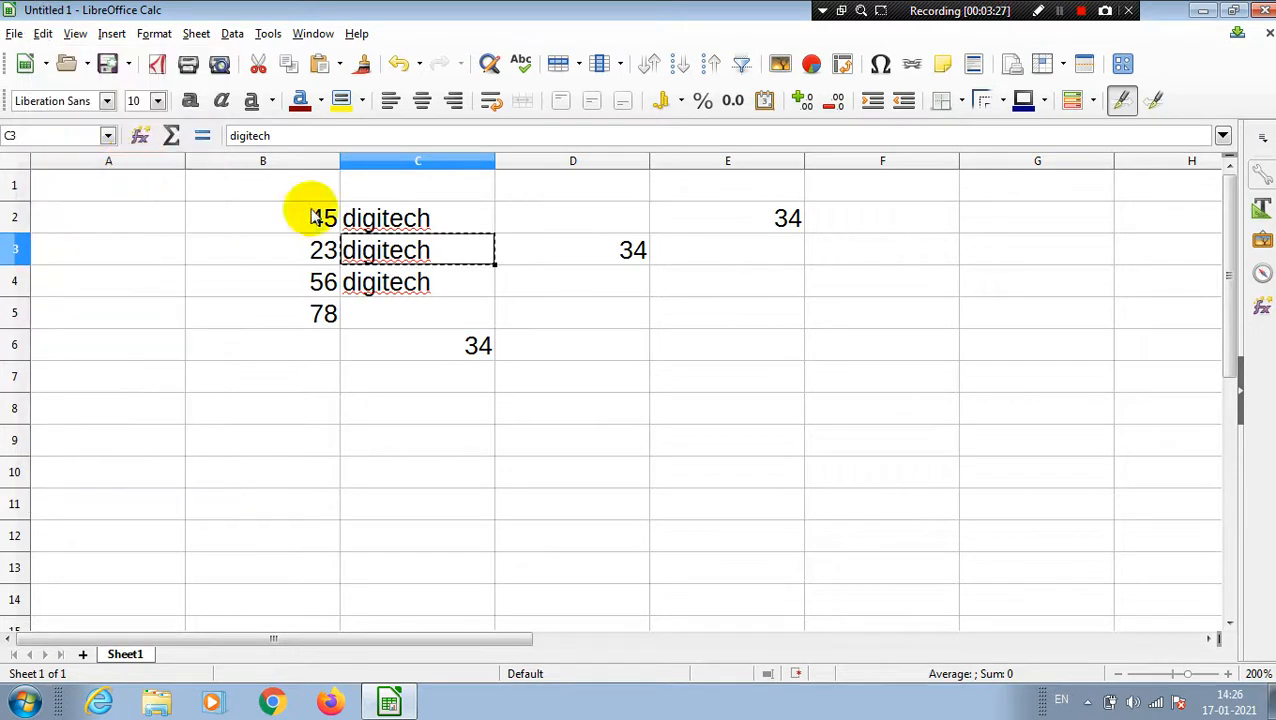
left_click(610, 360)
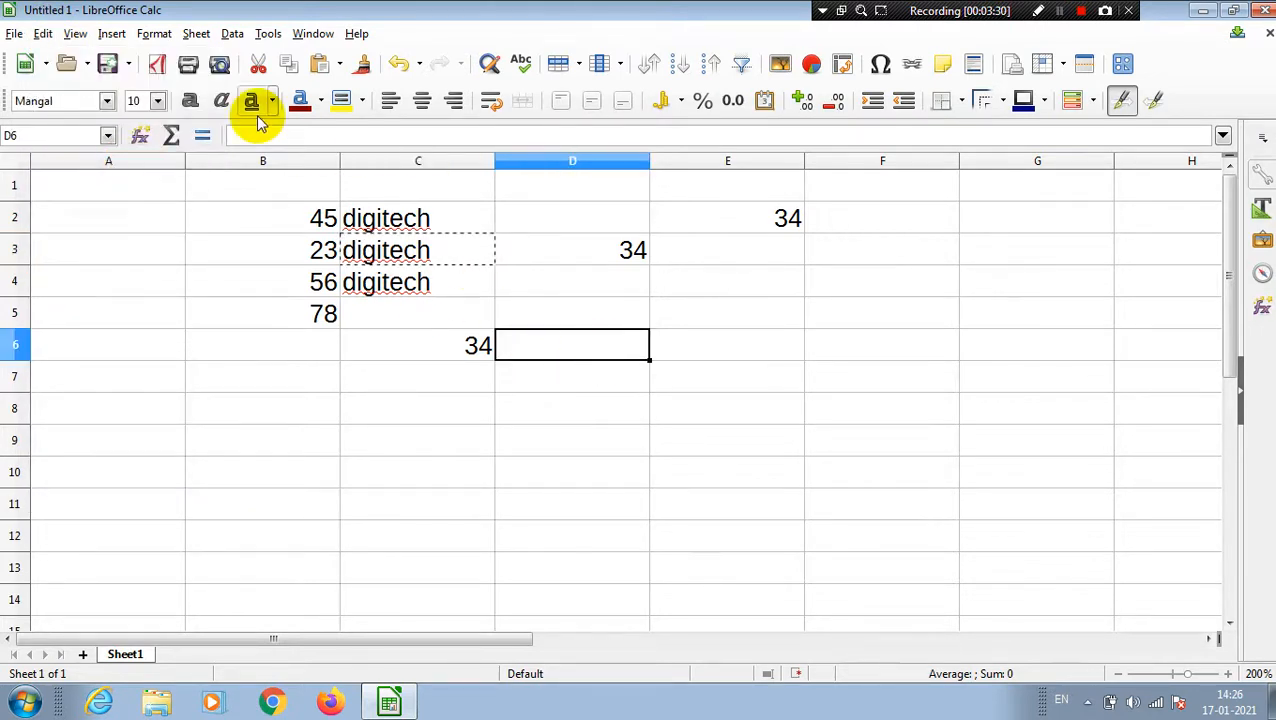
key("ctrl+v")
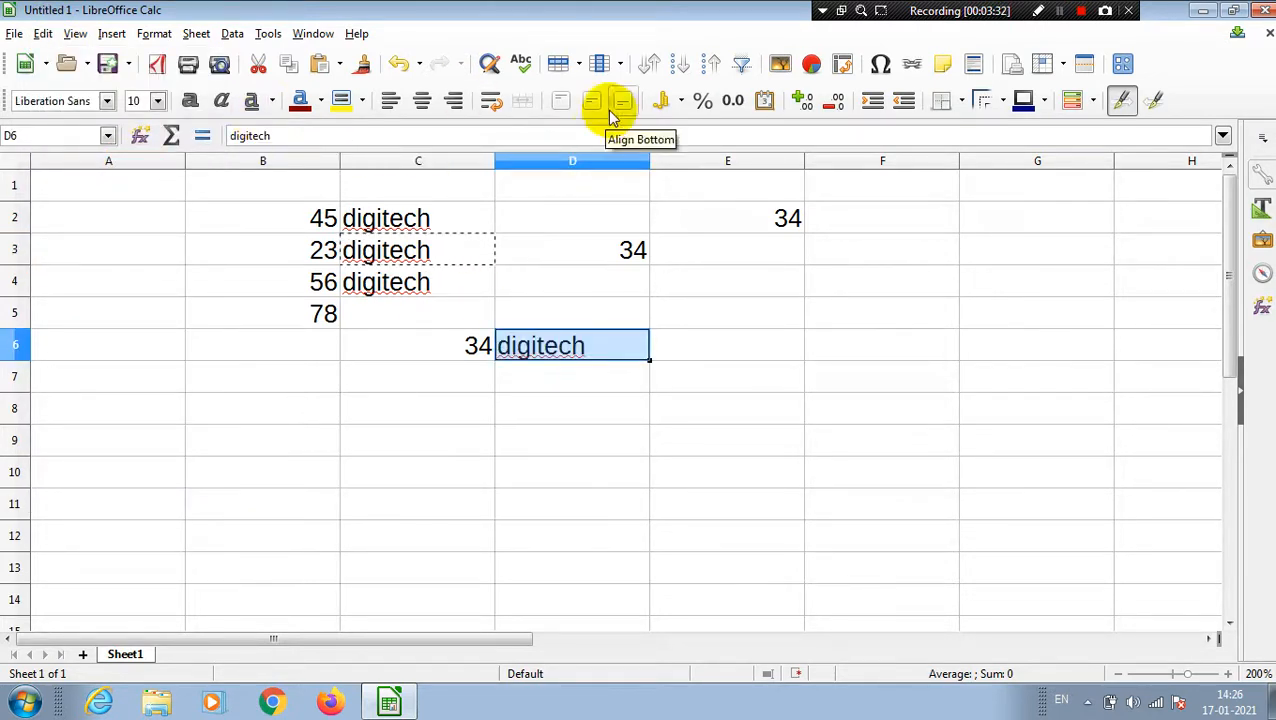
left_click(707, 345)
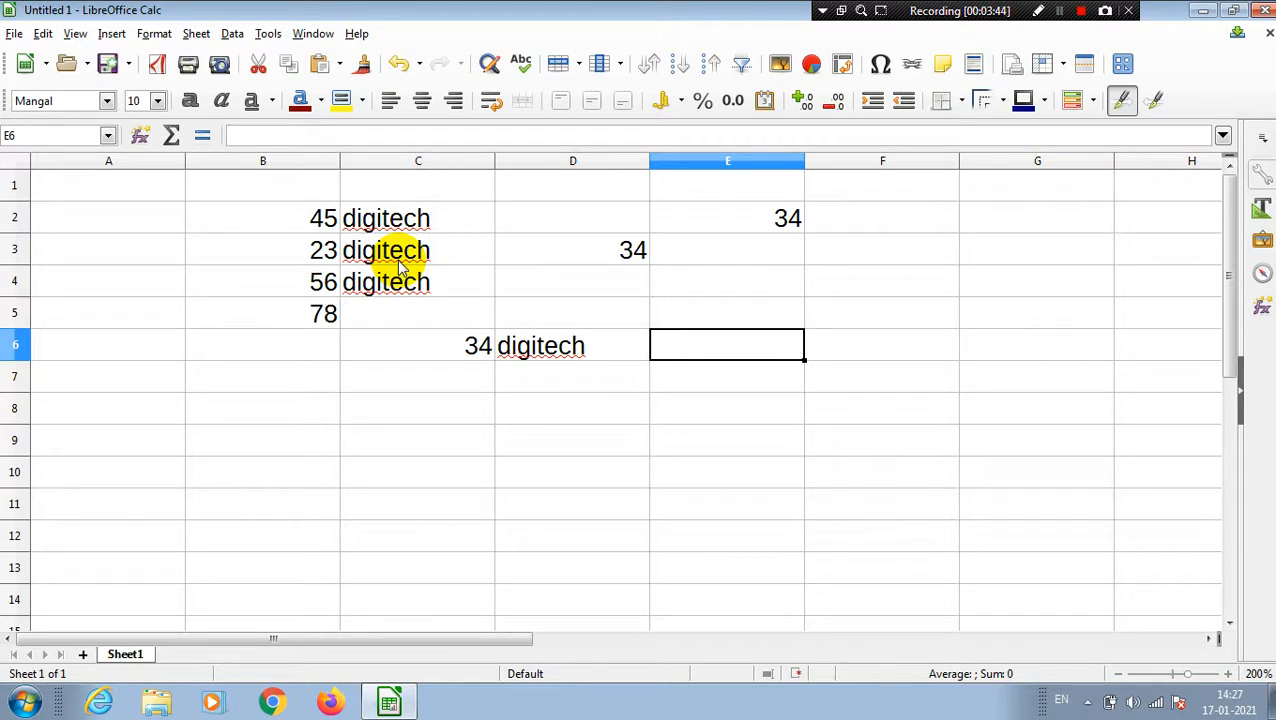
left_click(560, 360)
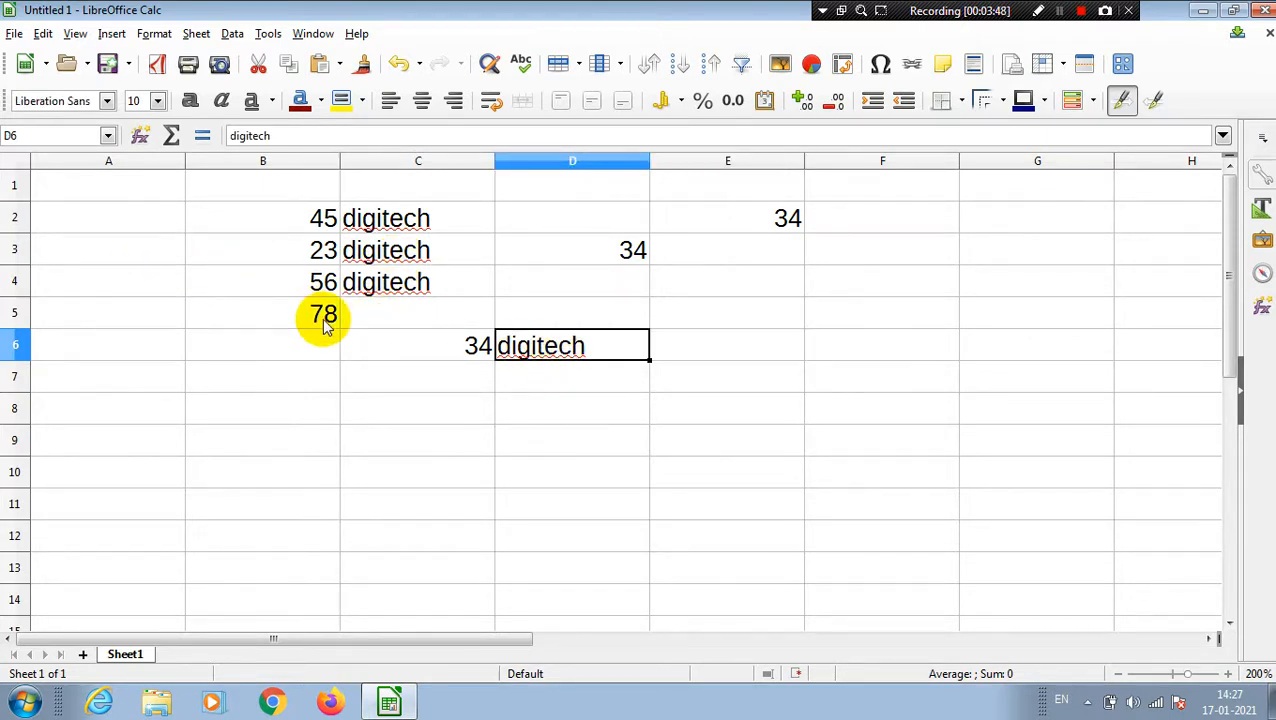
left_click(43, 34)
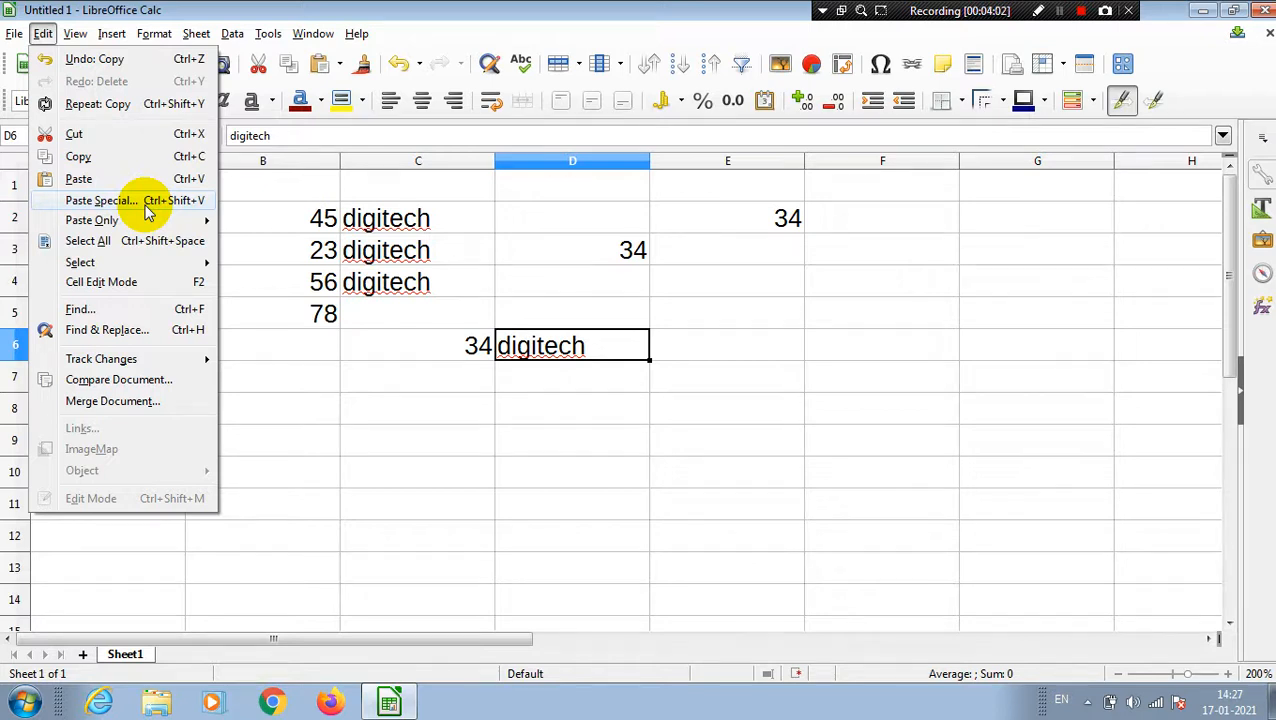
left_click(462, 298)
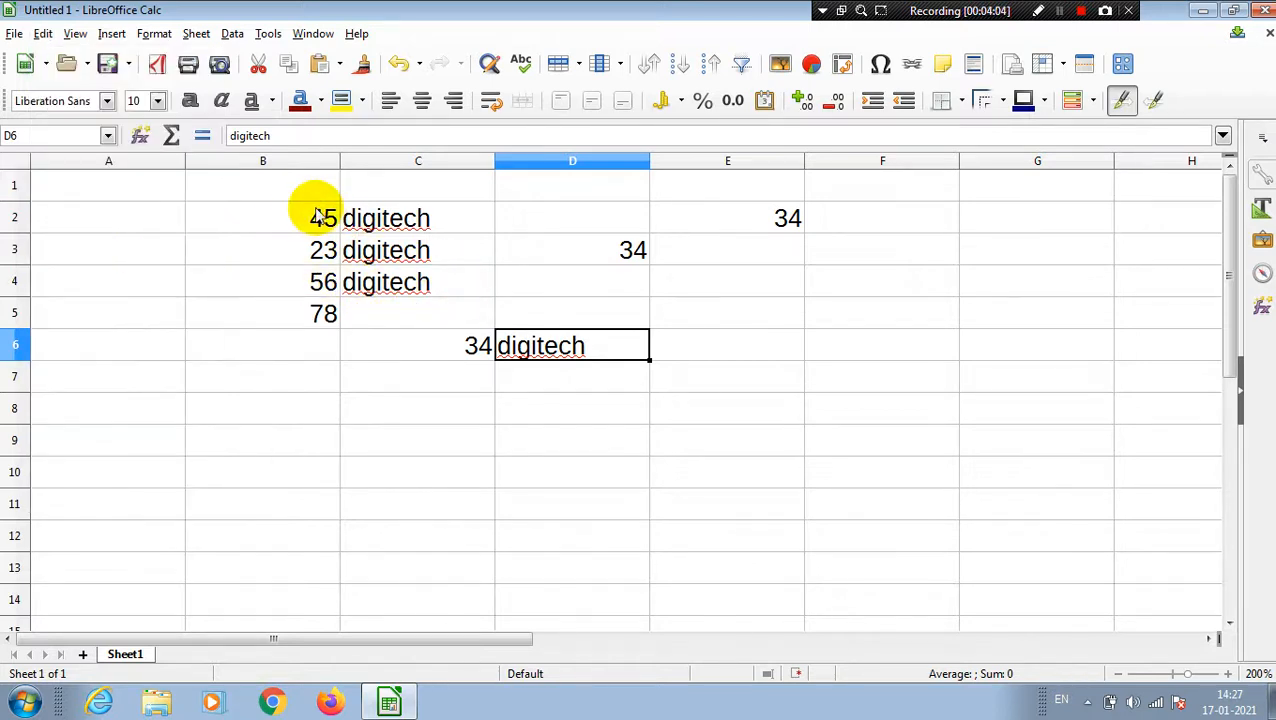
Delete the contents of the range B2:E6 and deselect it.
left_click_drag(316, 216, 798, 355)
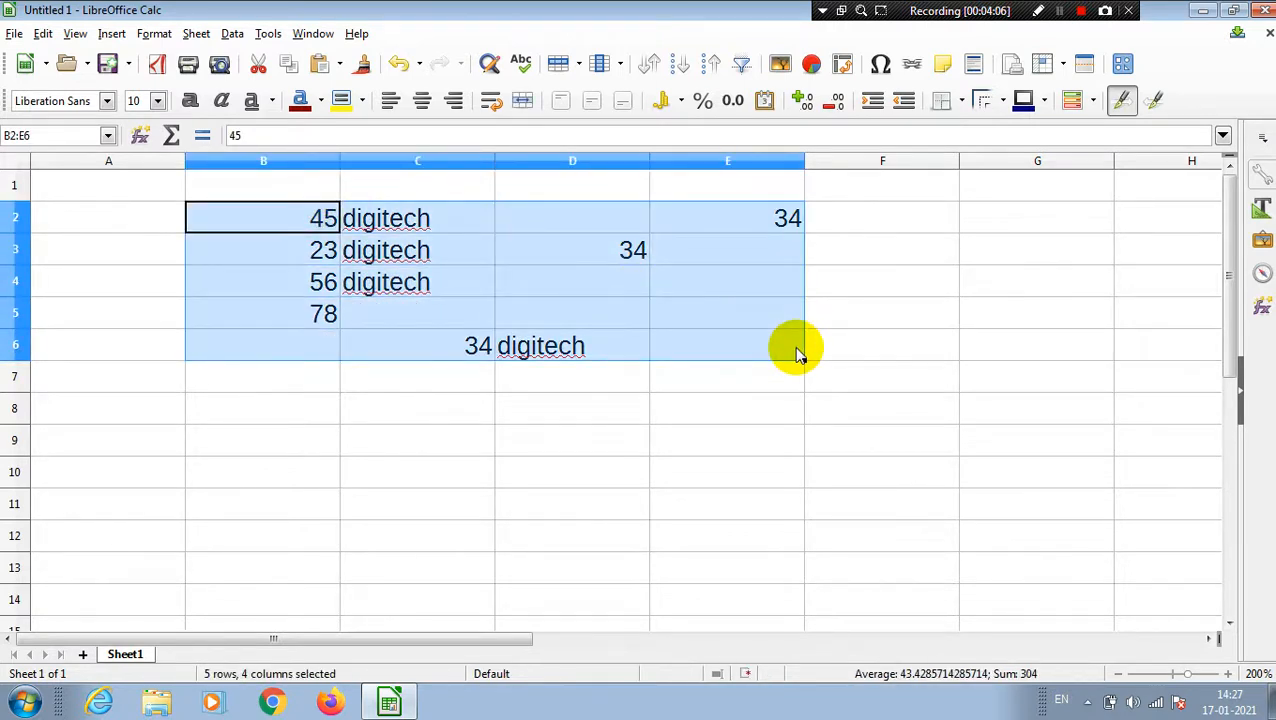
key("Delete")
left_click(245, 230)
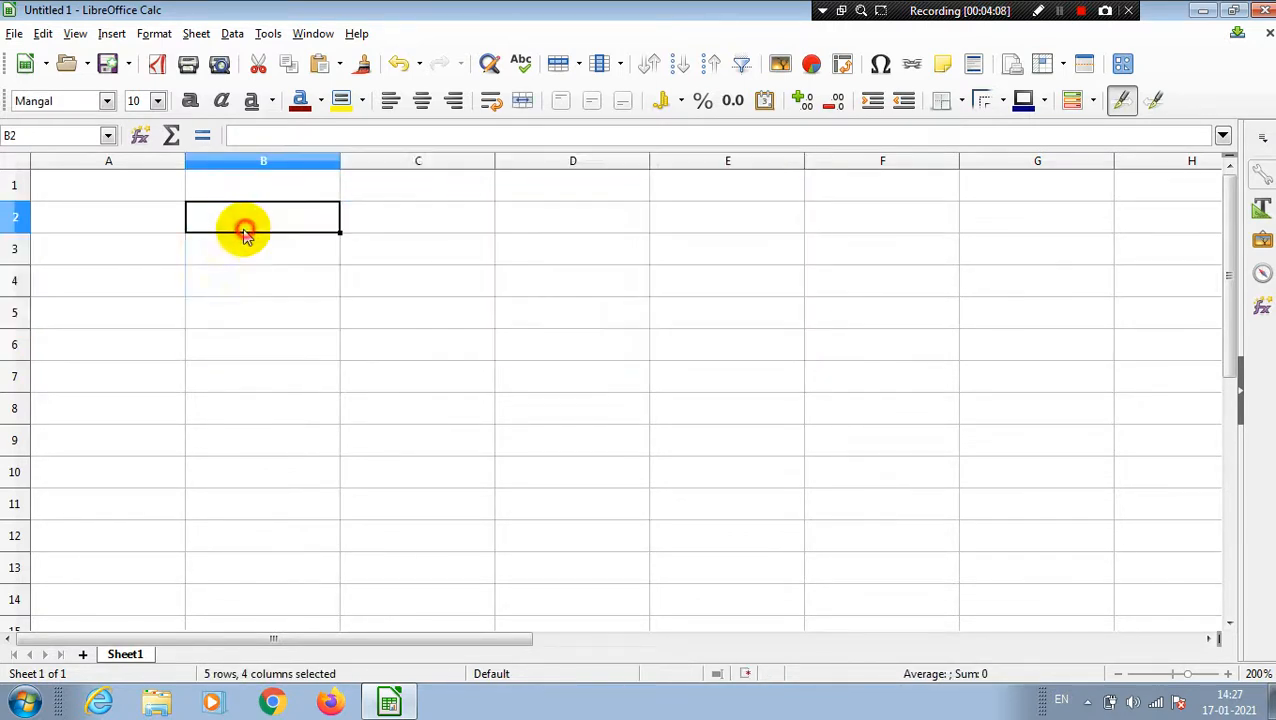
left_click(125, 226)
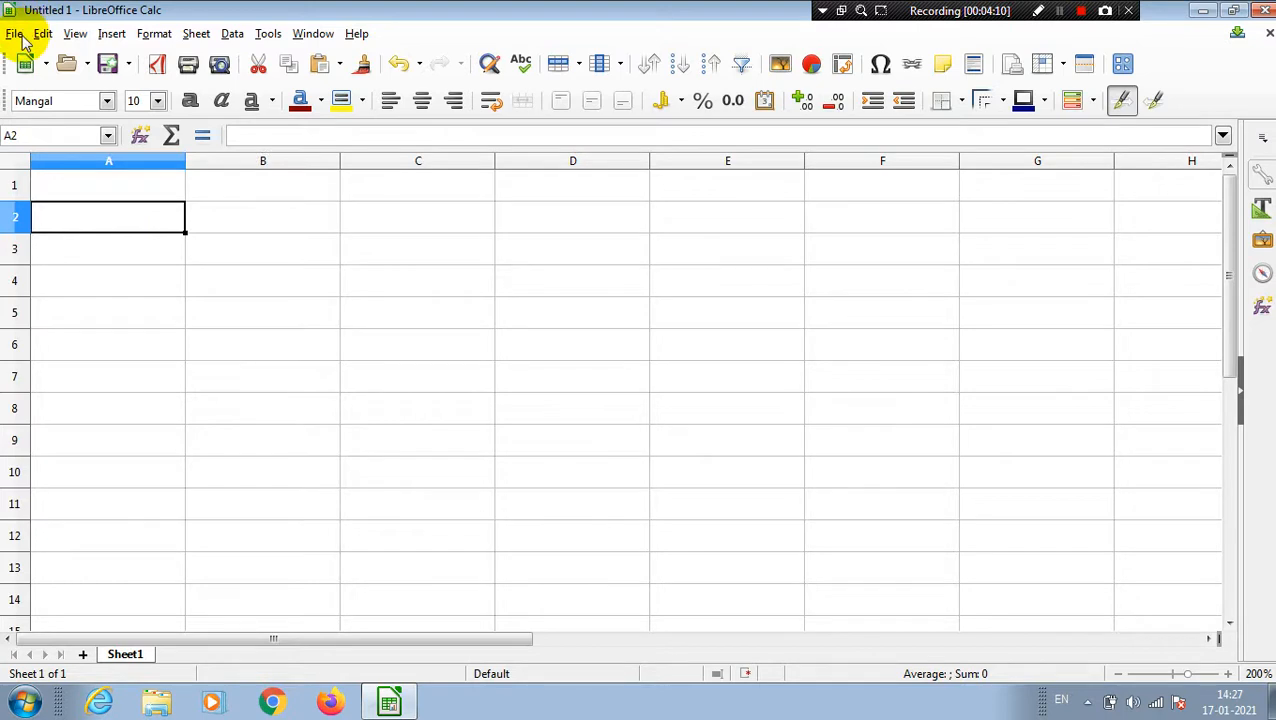
Open the spreadsheet sheet1.ods from the Desktop folder.
left_click(66, 63)
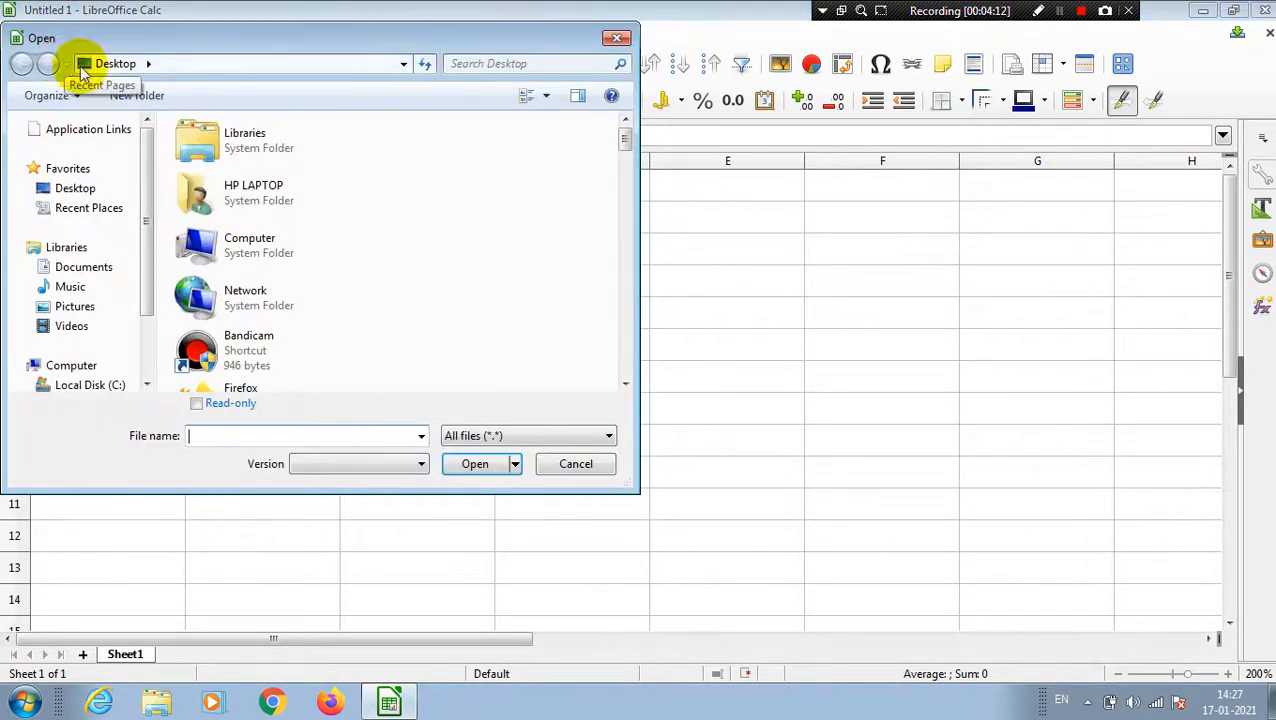
scroll(236, 248, "down", 3)
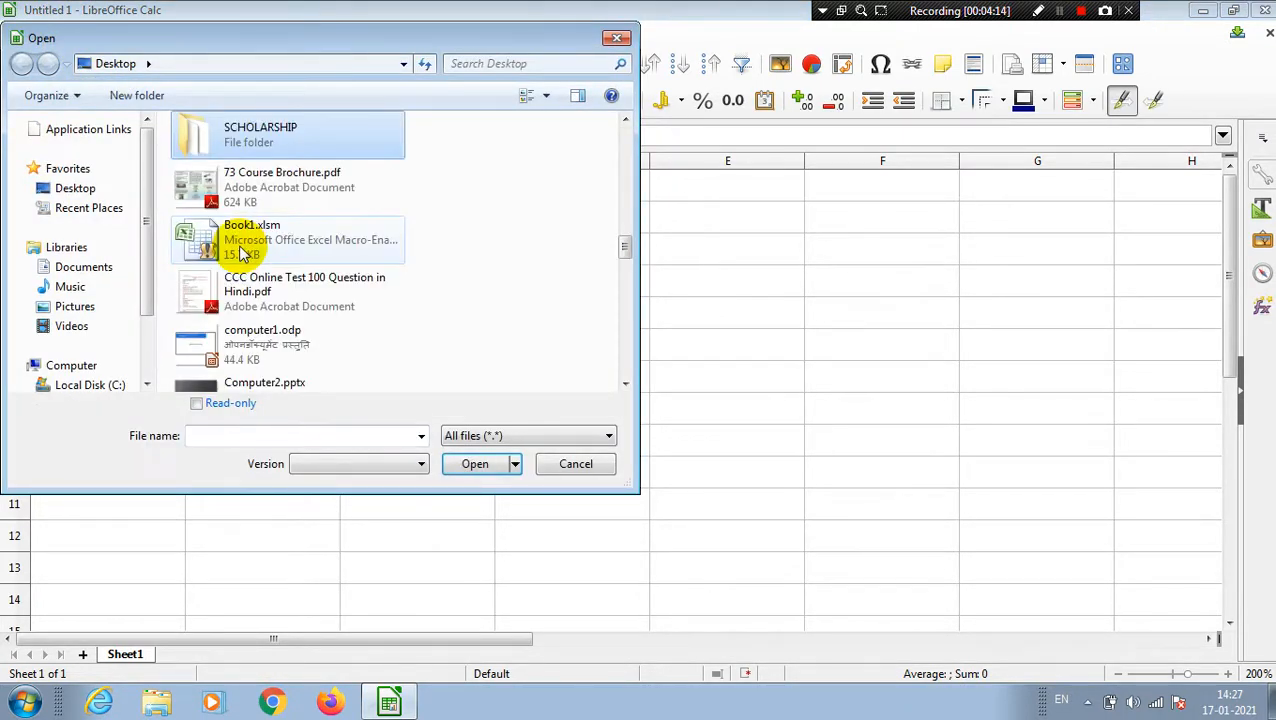
key("Down")
key("Down")
key("s")
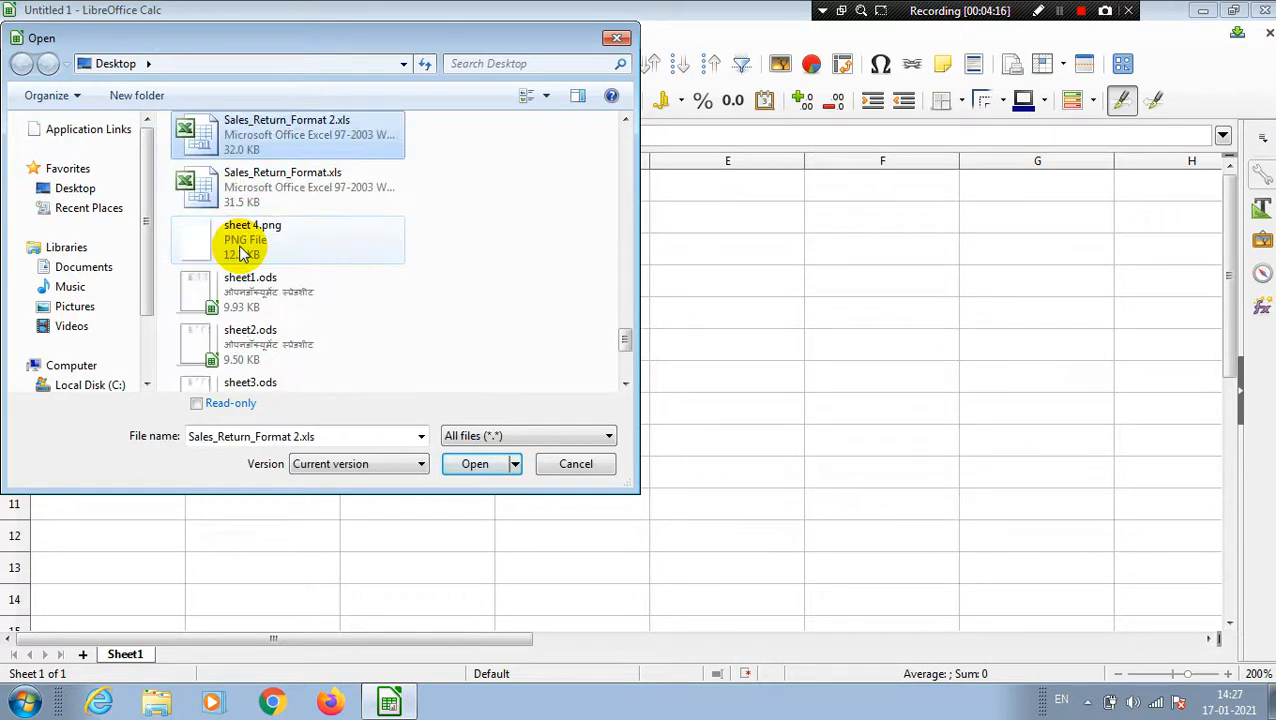
double_click(205, 290)
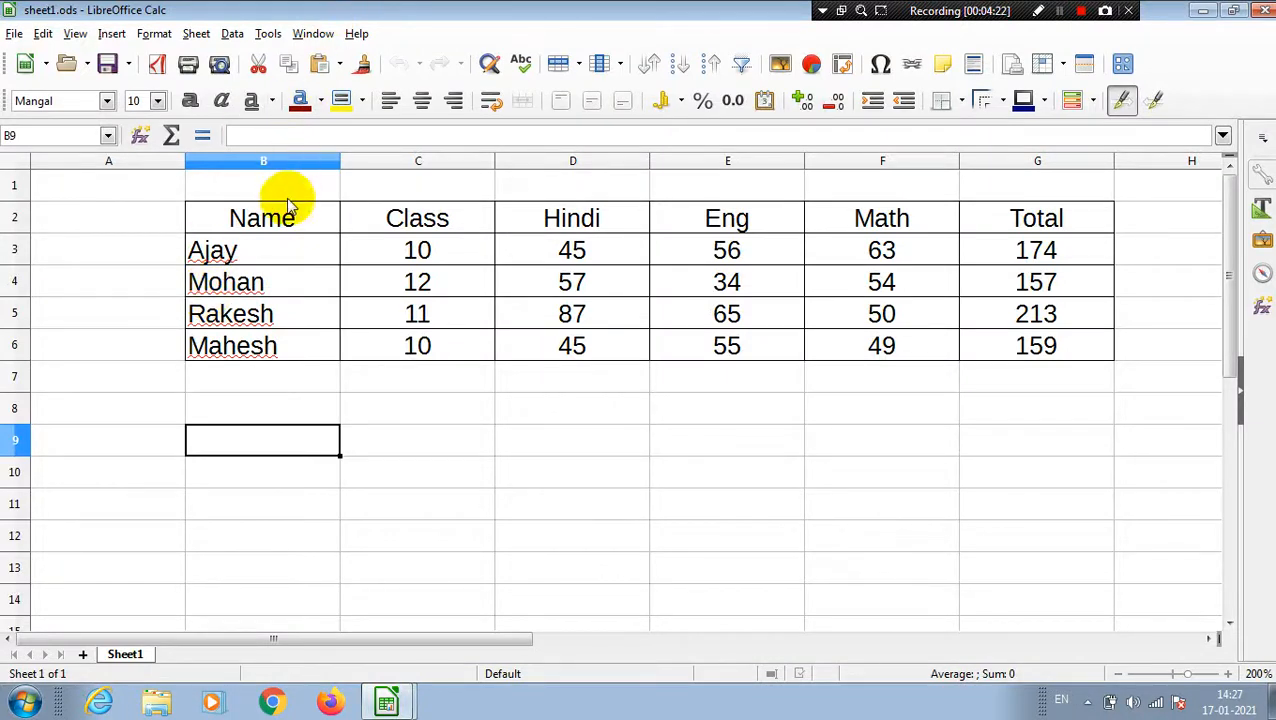
Fill the table's header row B2:G2 with a yellow background.
left_click_drag(290, 210, 1034, 222)
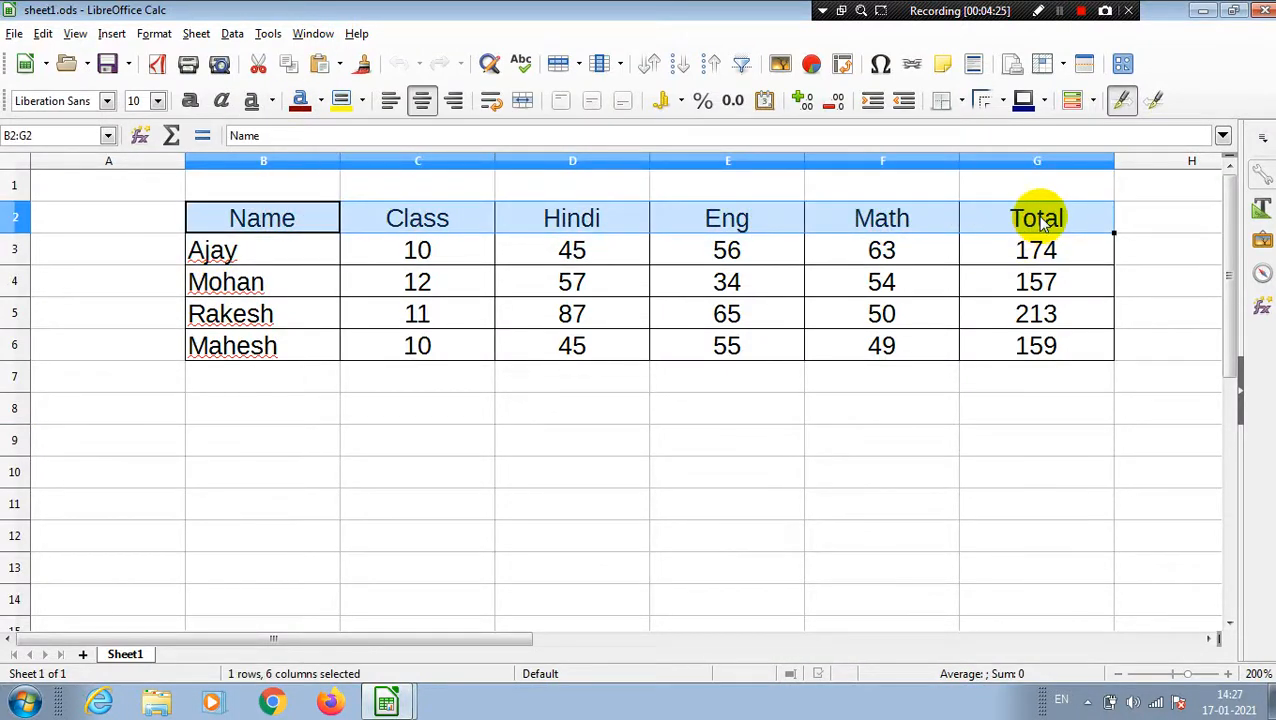
left_click(362, 100)
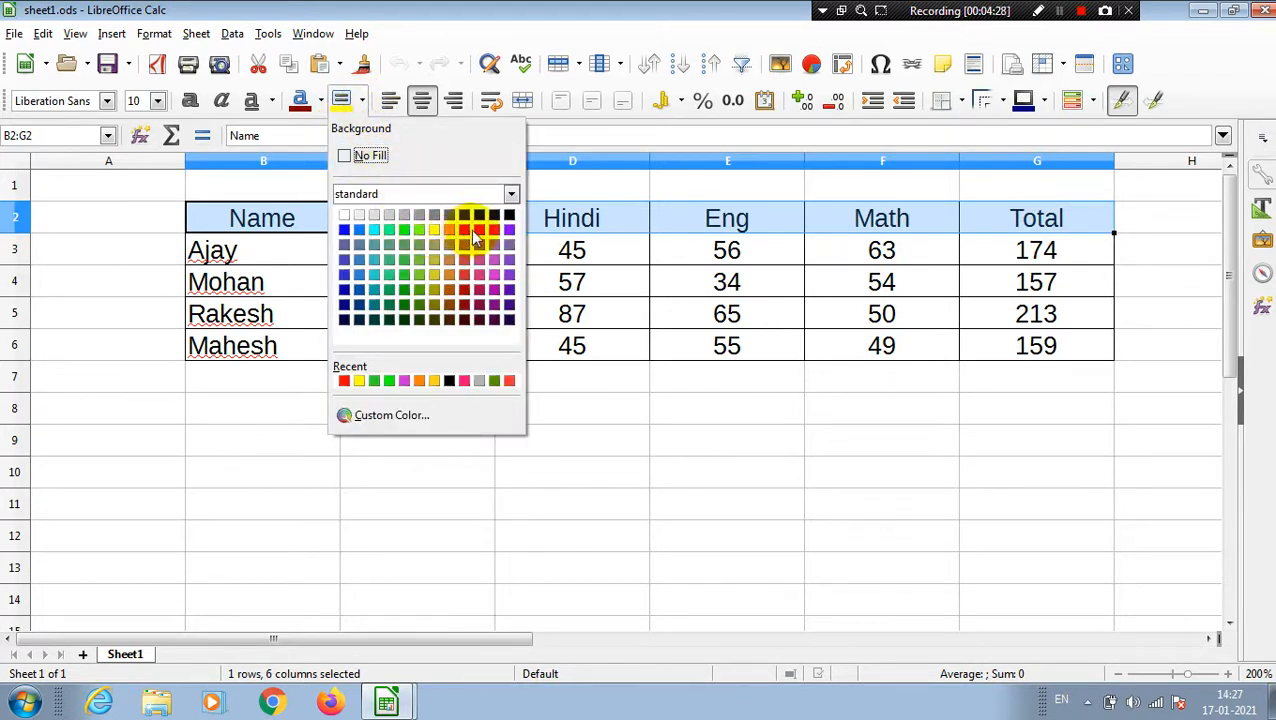
left_click(434, 230)
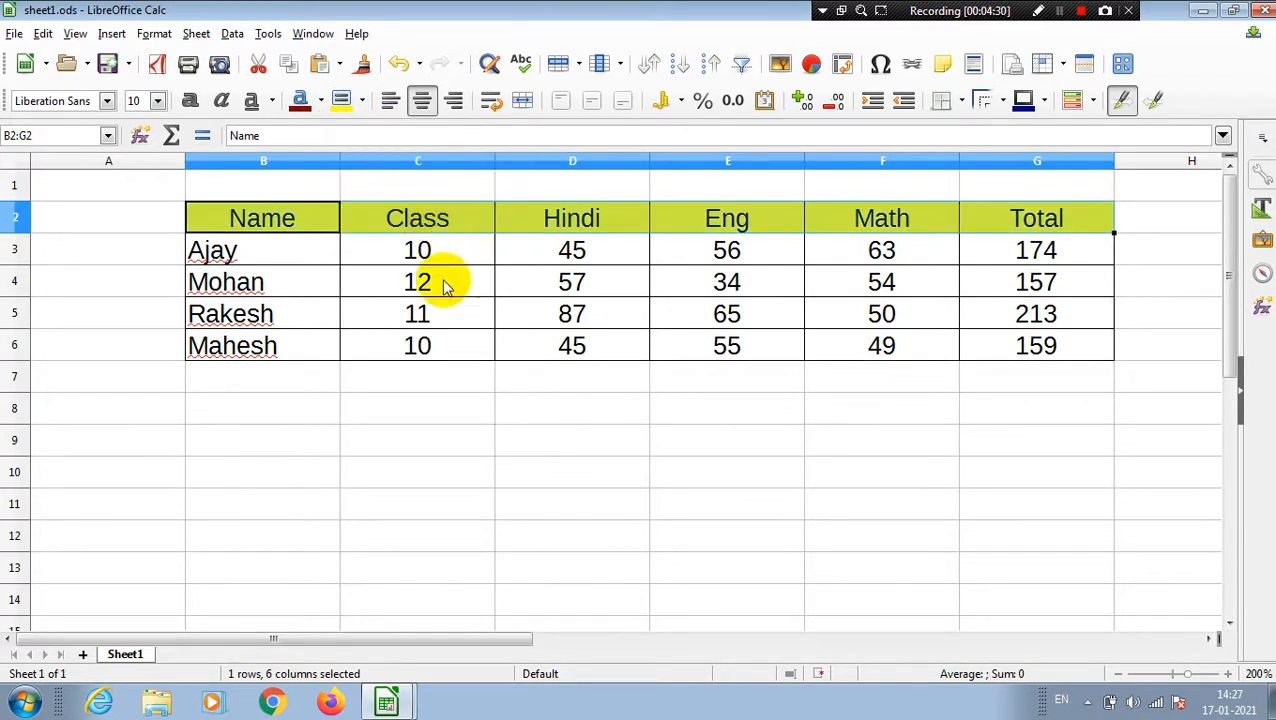
left_click(462, 372)
Fill the entries in the Name column, B3:B6, with a cyan background.
left_click_drag(285, 253, 299, 350)
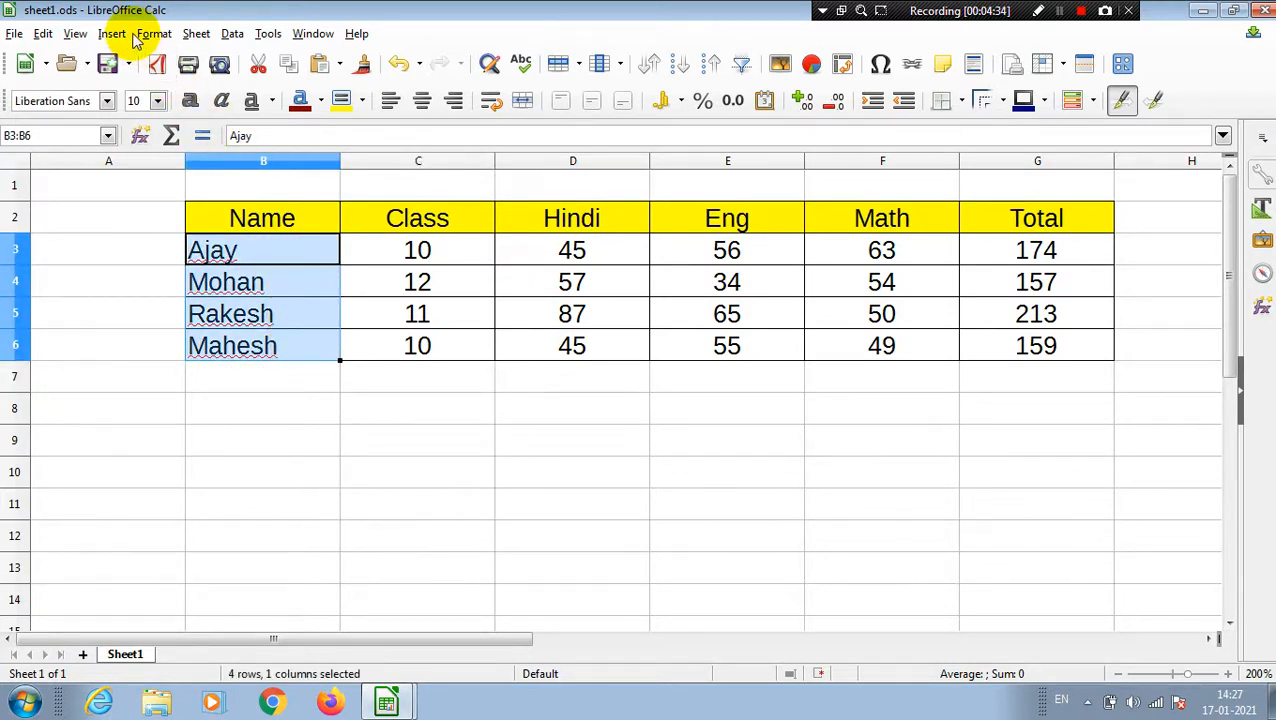
left_click(365, 105)
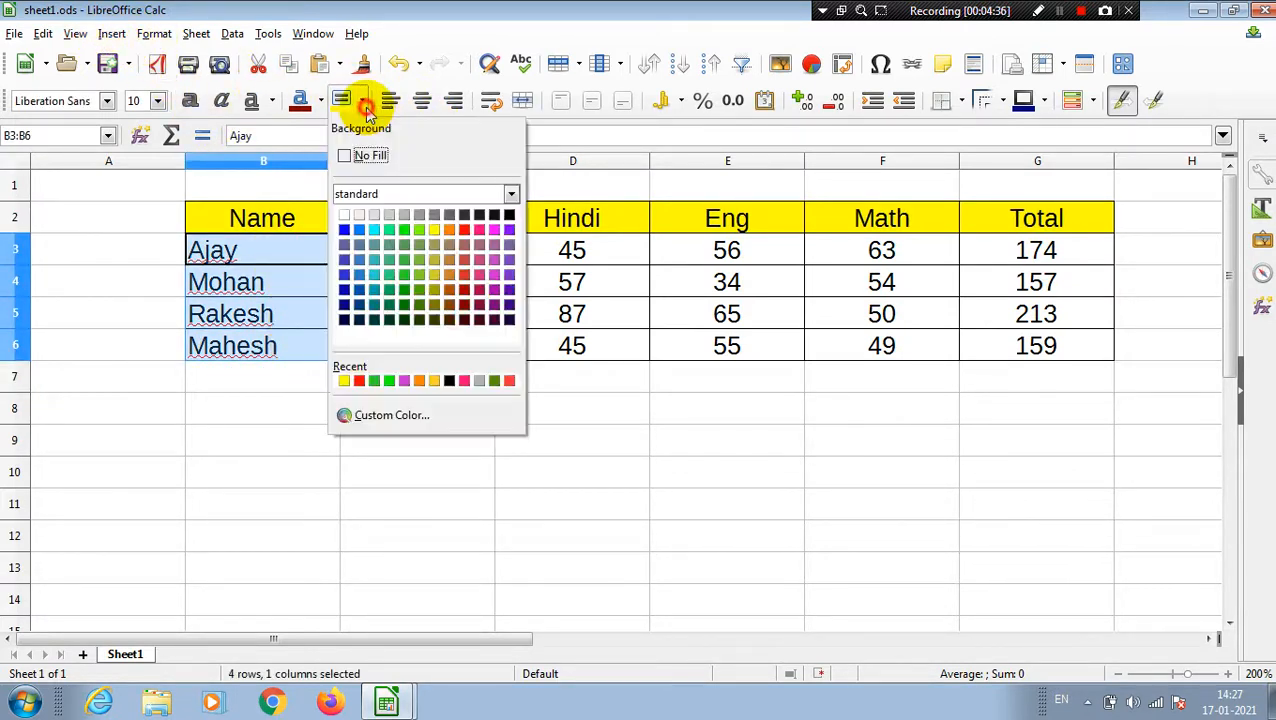
left_click(376, 243)
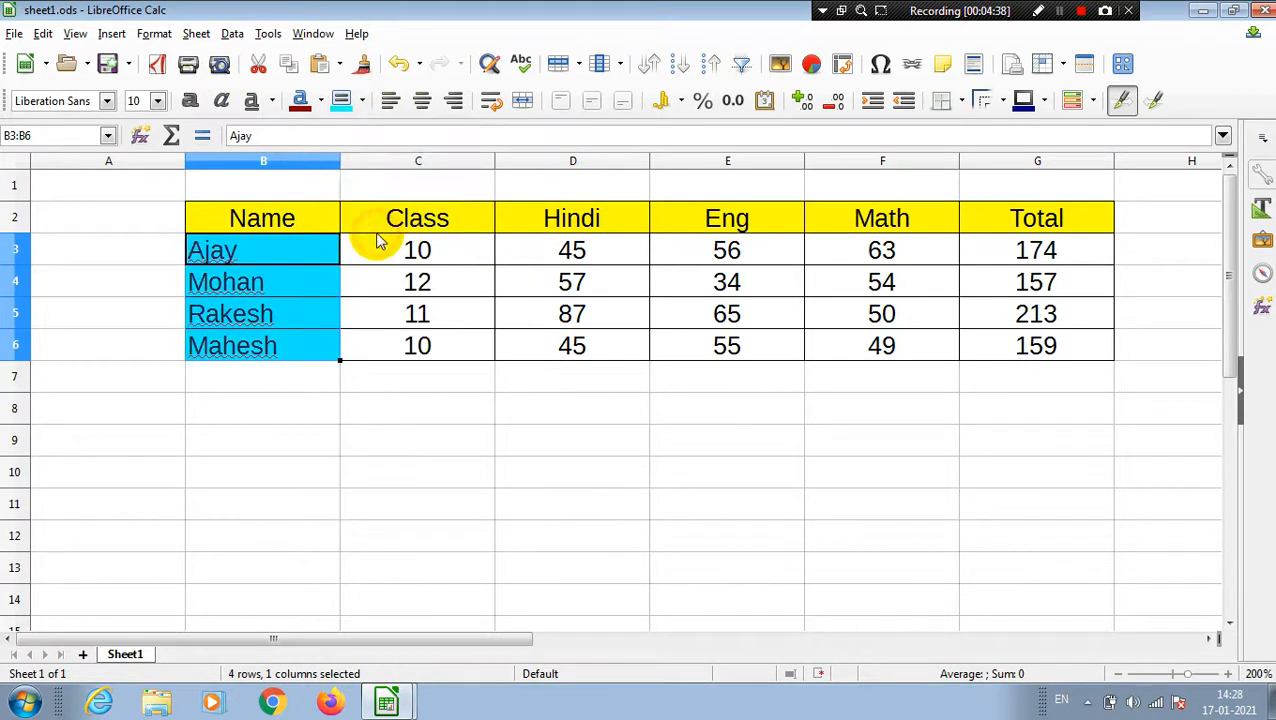
Fill the Total values in G3:G6 with a dark yellow background and deselect them.
left_click(413, 466)
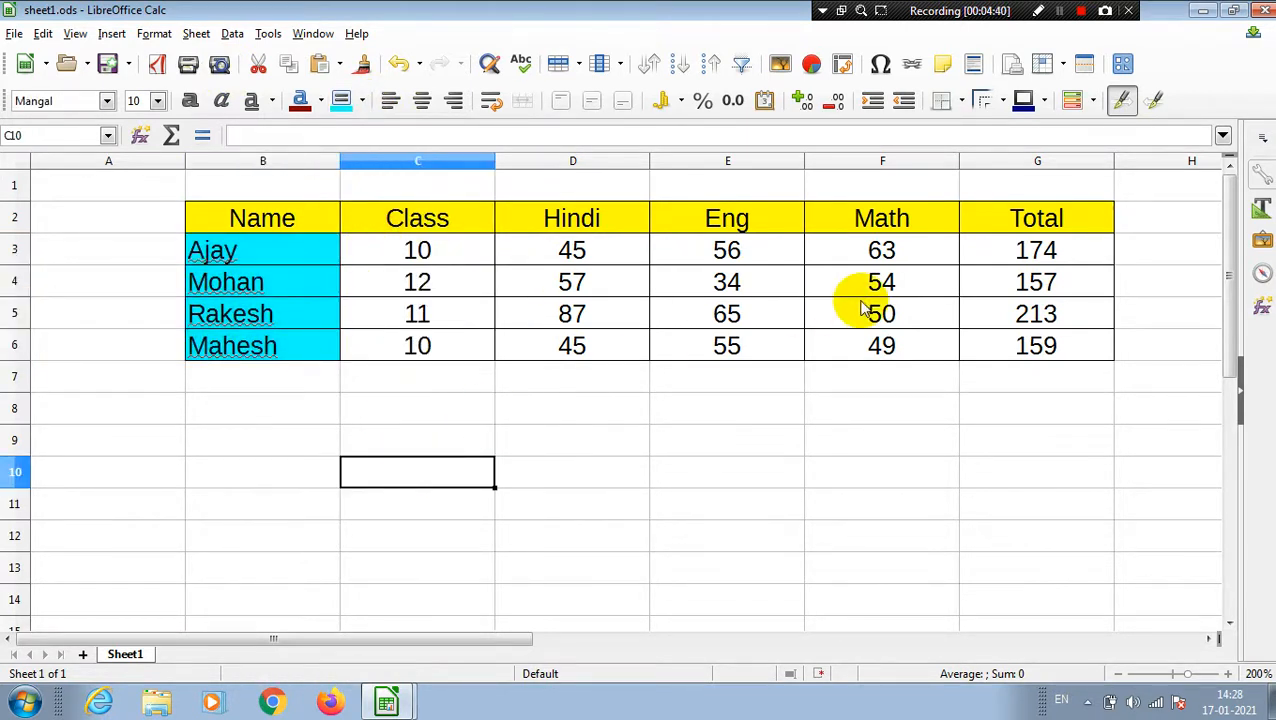
left_click_drag(1010, 249, 1013, 345)
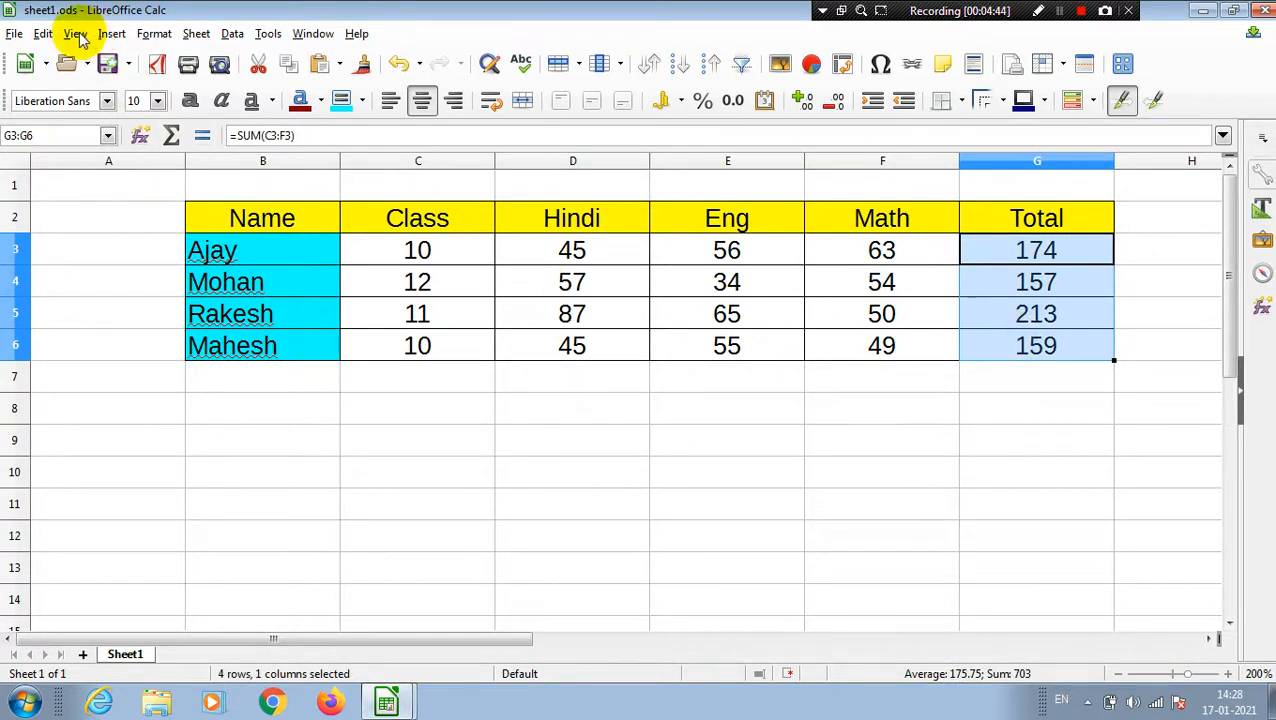
left_click(363, 101)
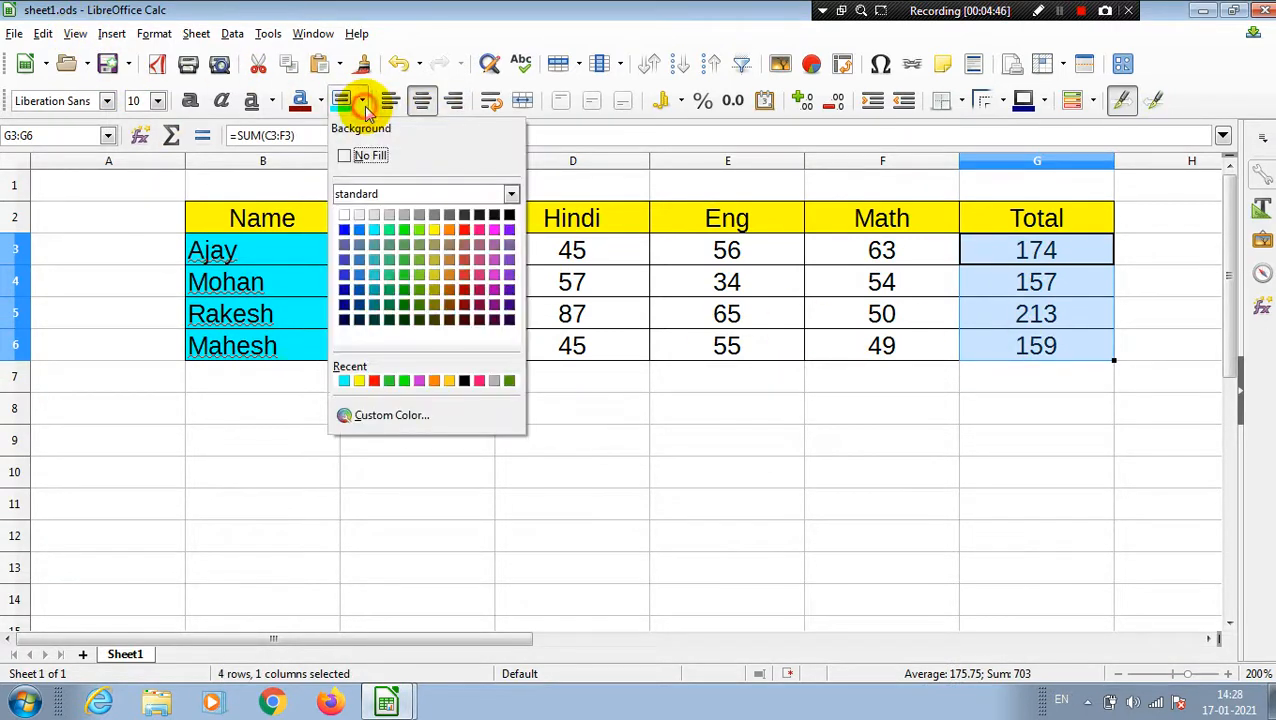
left_click(436, 273)
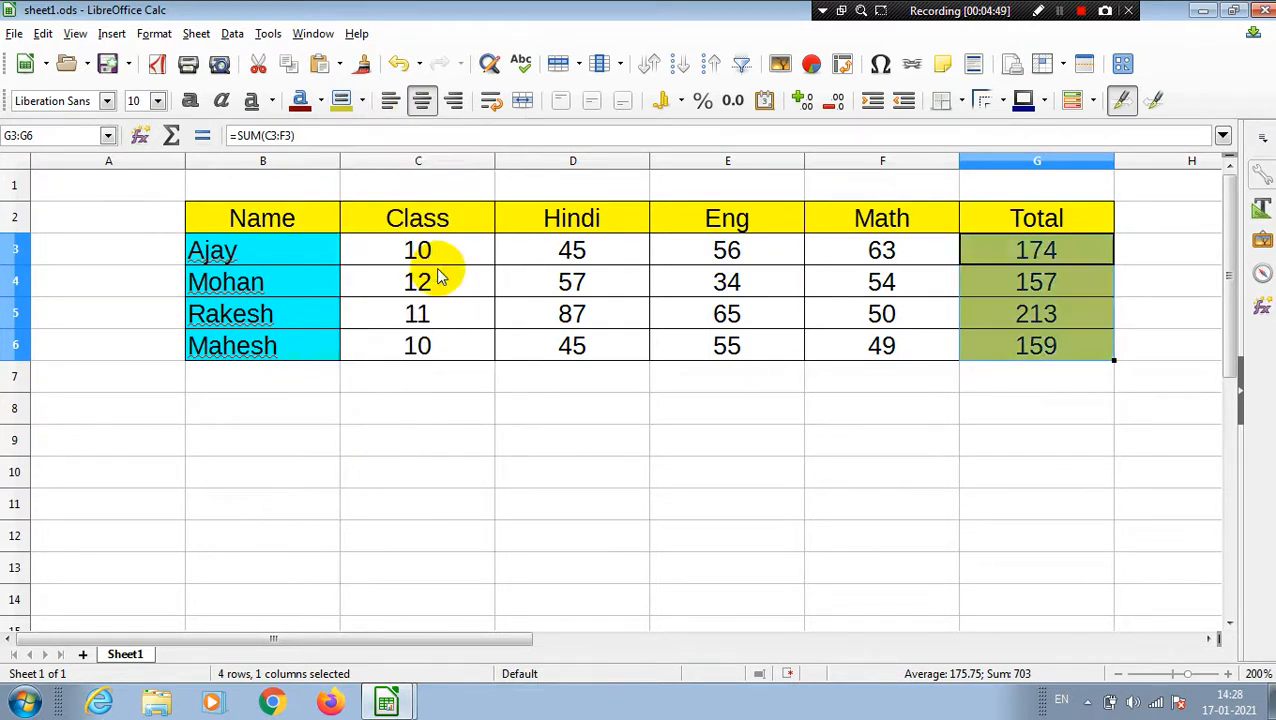
left_click(695, 478)
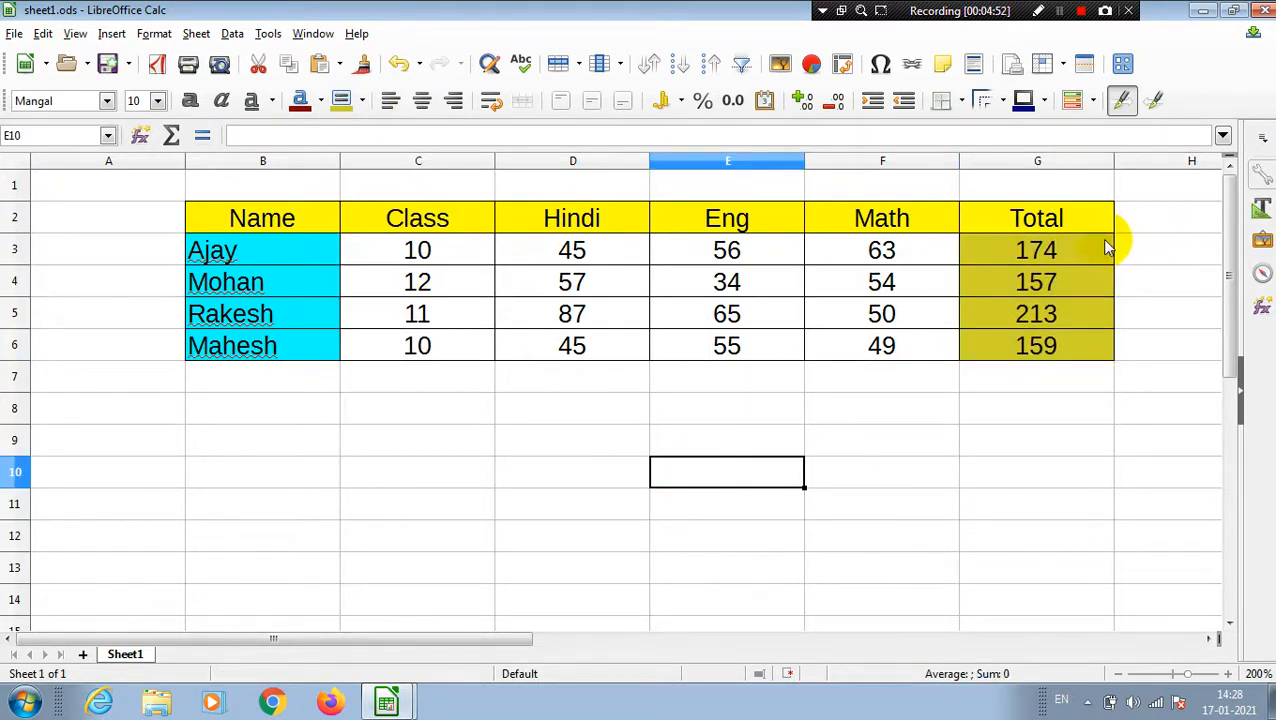
Change the background of the Total values in G3:G6 to magenta.
left_click_drag(1100, 250, 1091, 356)
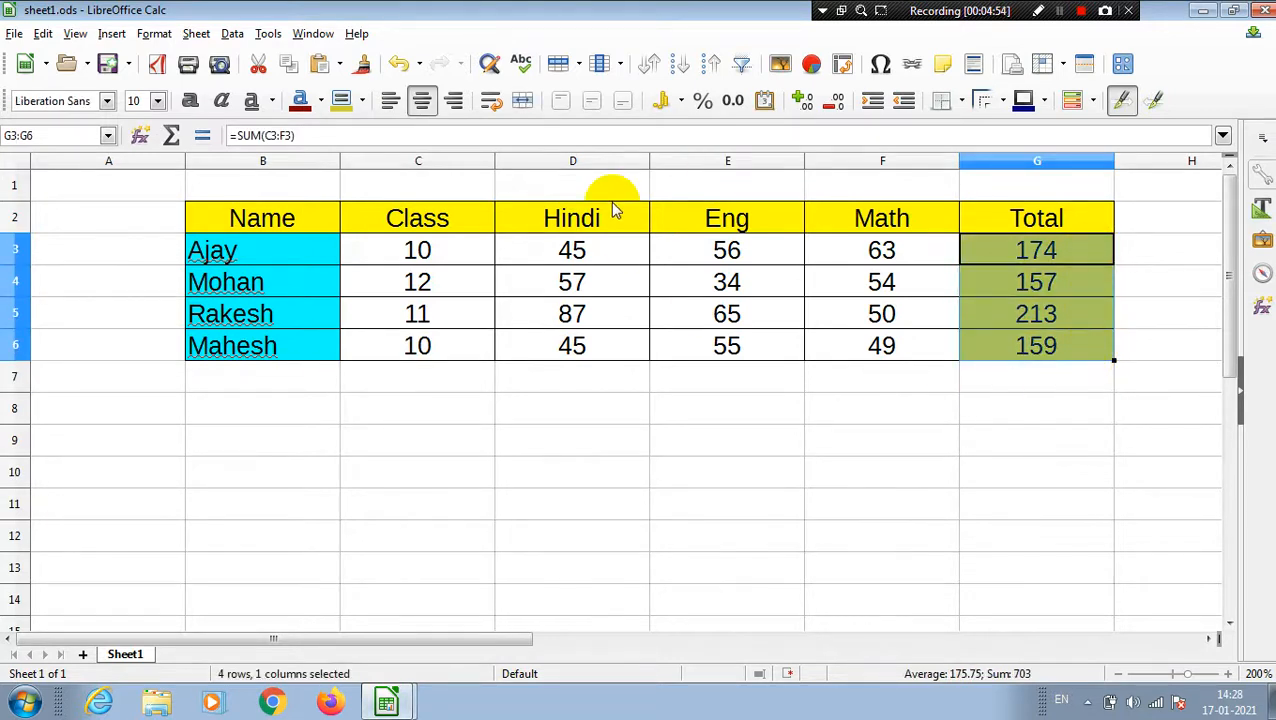
left_click(362, 101)
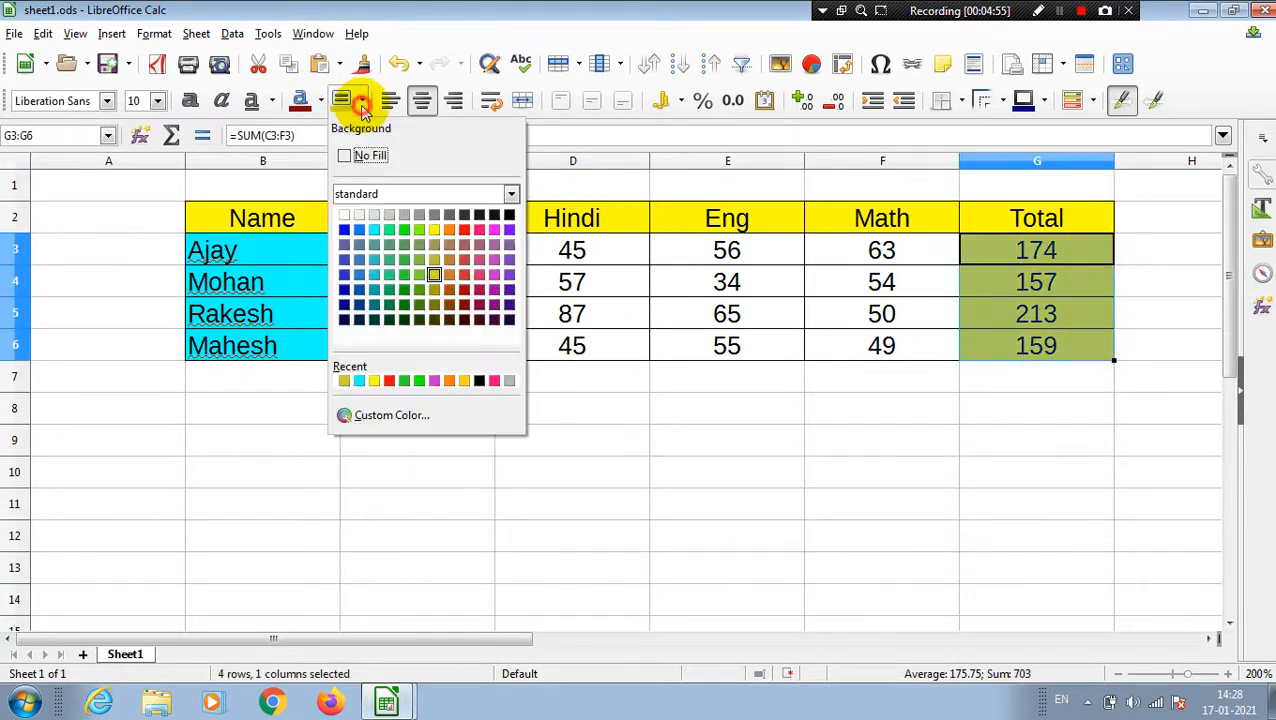
left_click(494, 231)
left_click(584, 472)
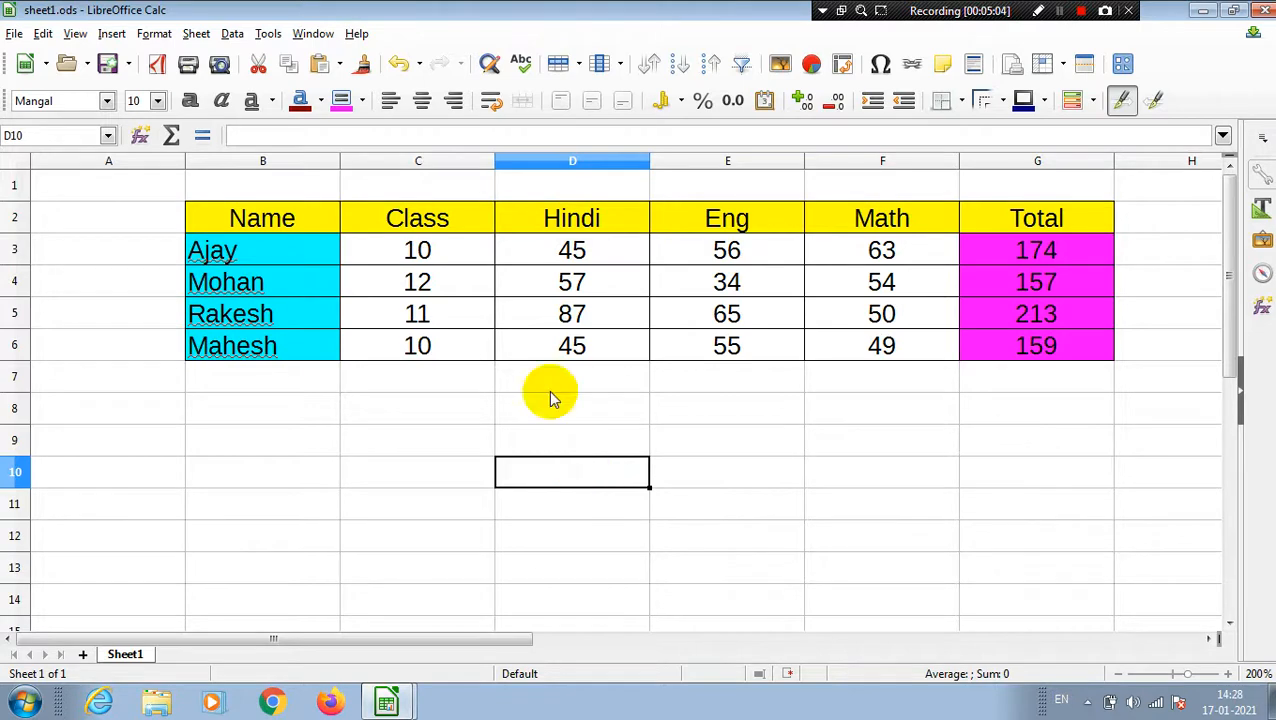
Copy the whole marks table B2:G6 and paste it starting at cell B9.
left_click(1119, 674)
left_click(1119, 674)
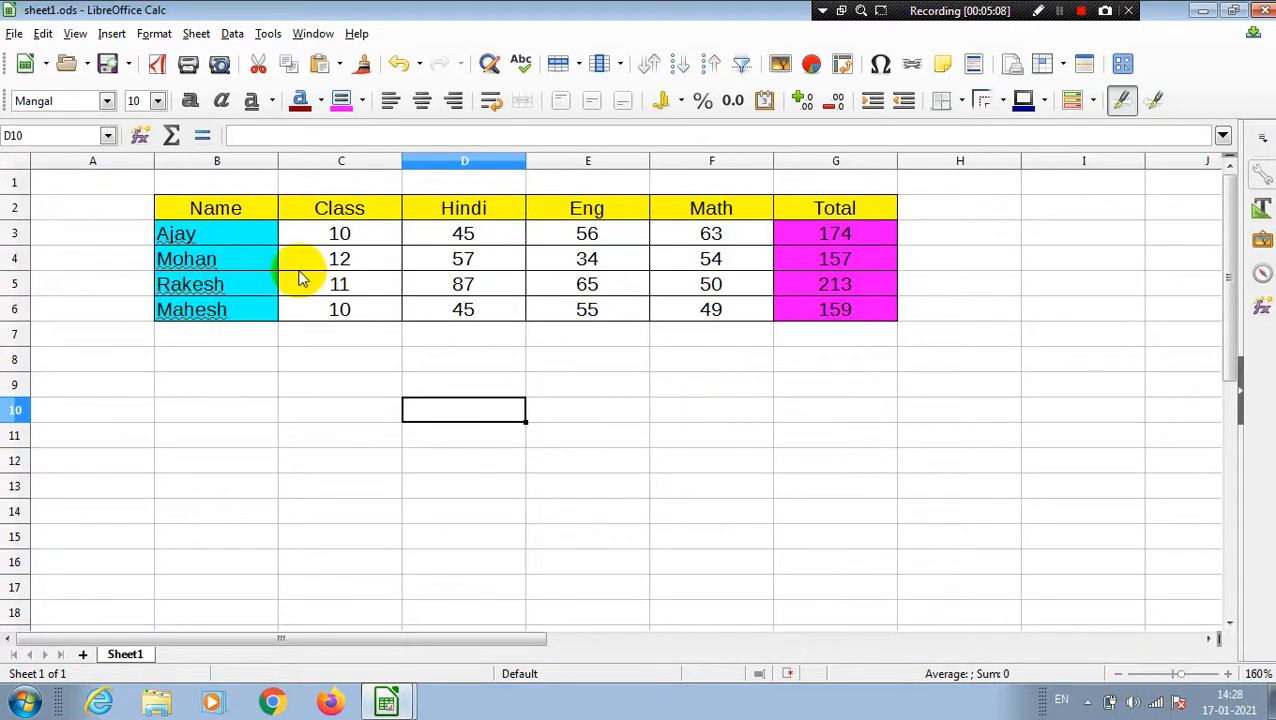
left_click_drag(219, 210, 812, 322)
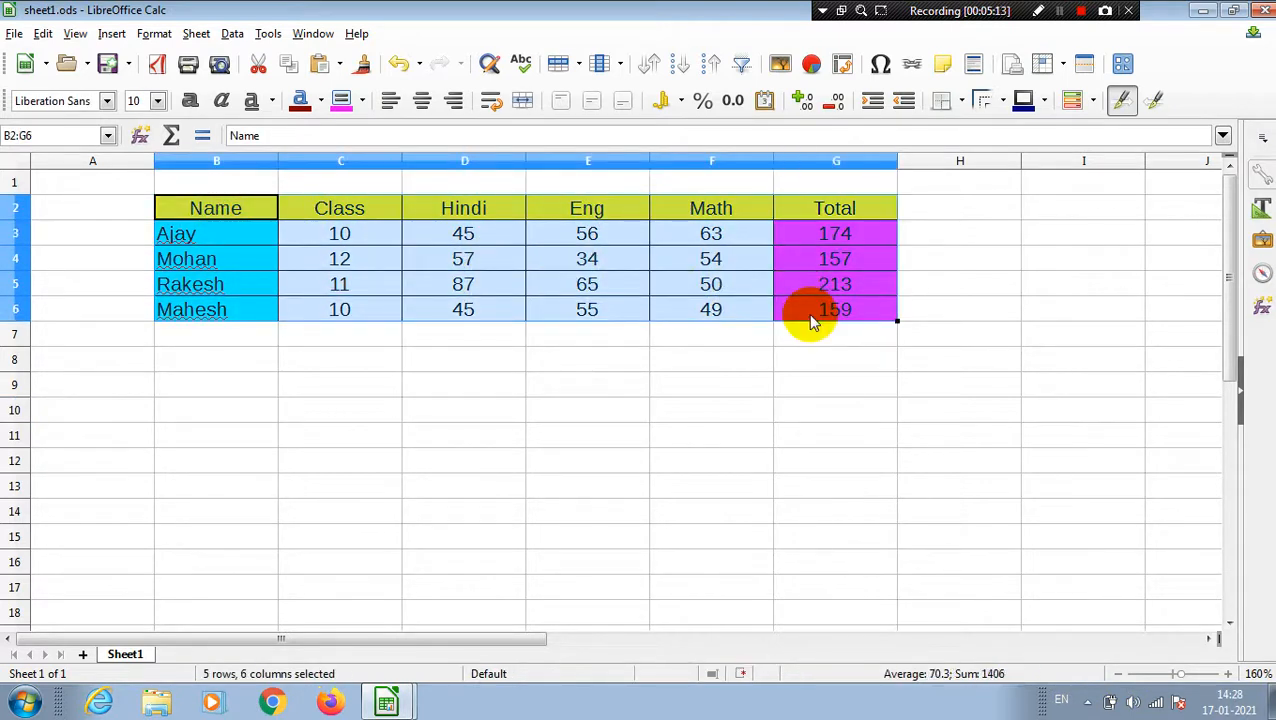
key("ctrl+c")
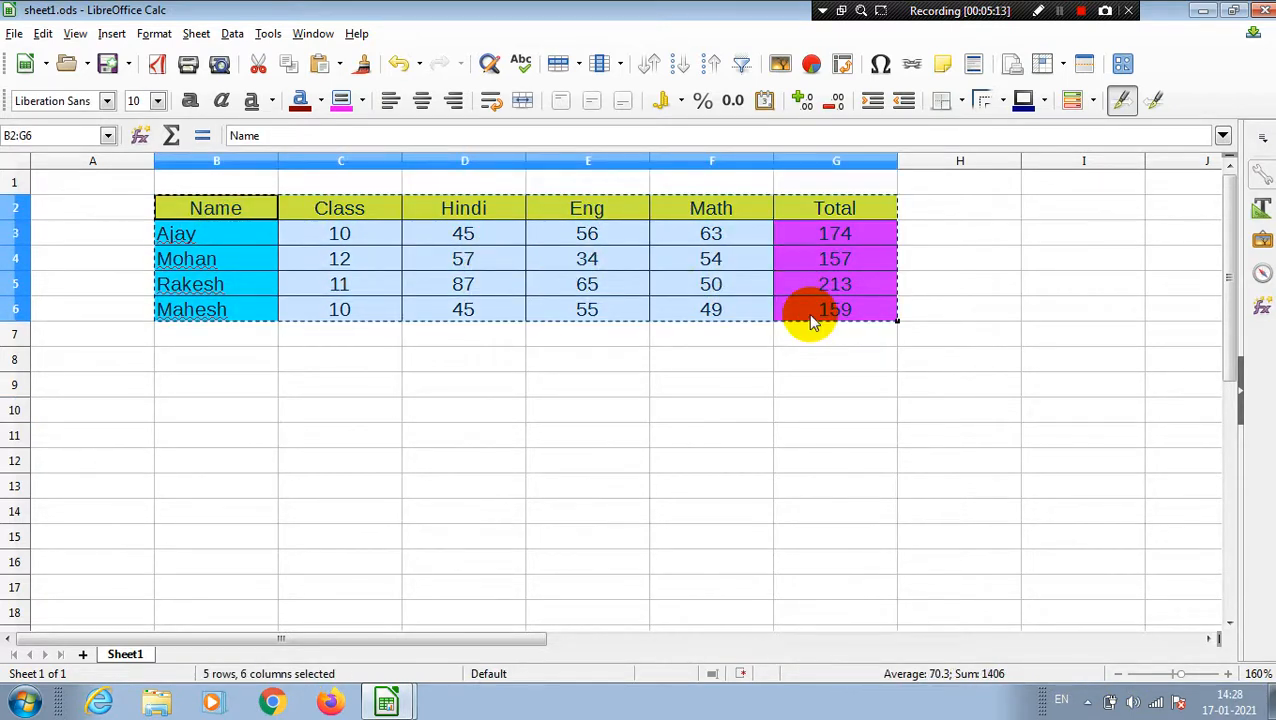
left_click(226, 387)
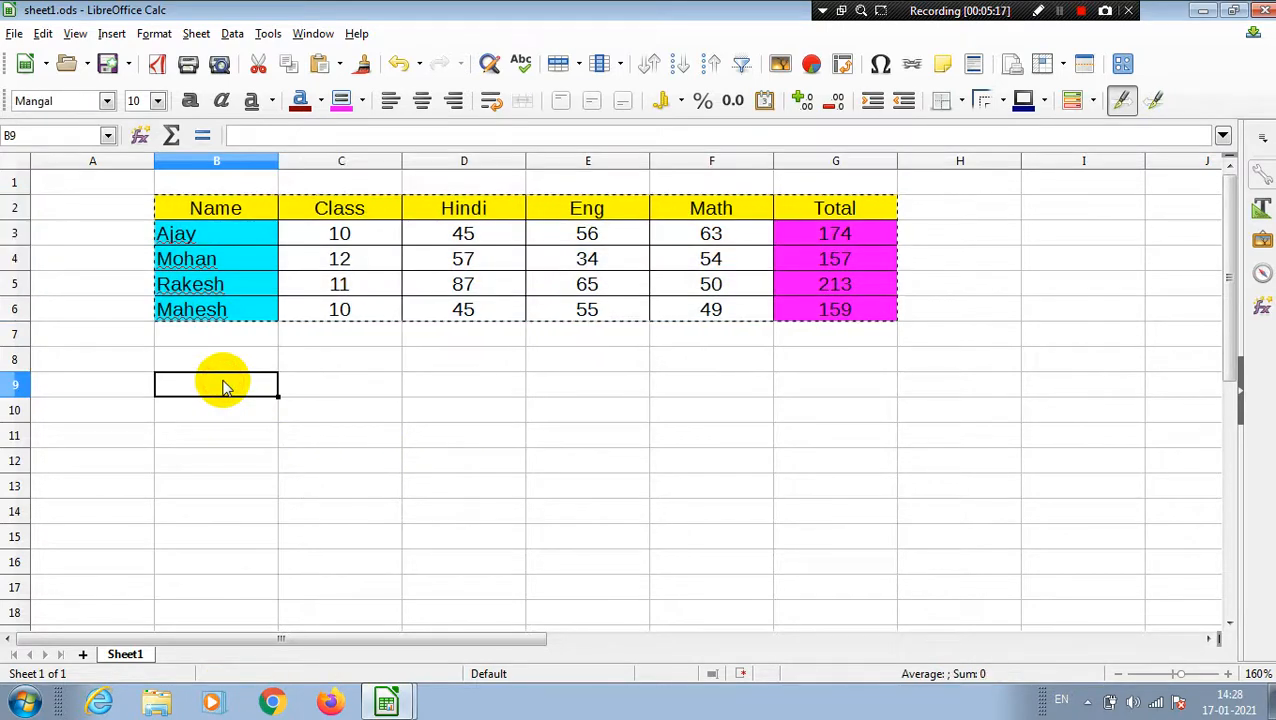
key("ctrl+v")
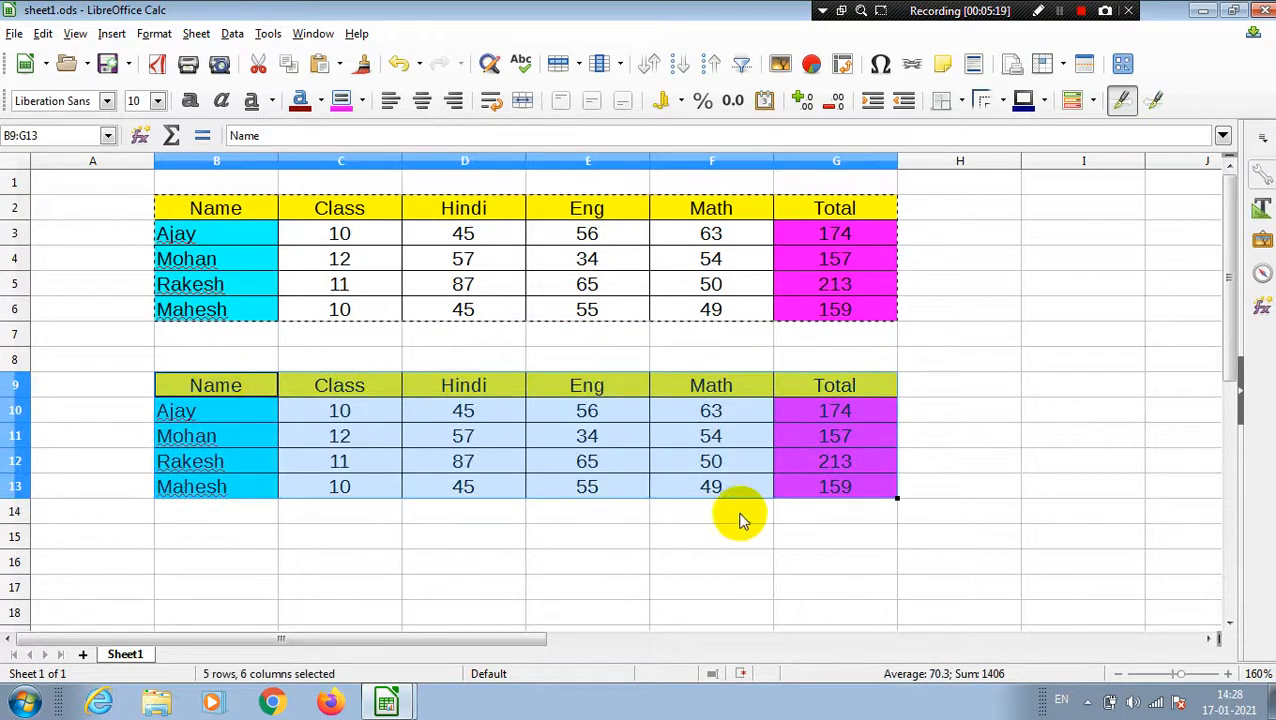
key("Escape")
left_click(903, 520)
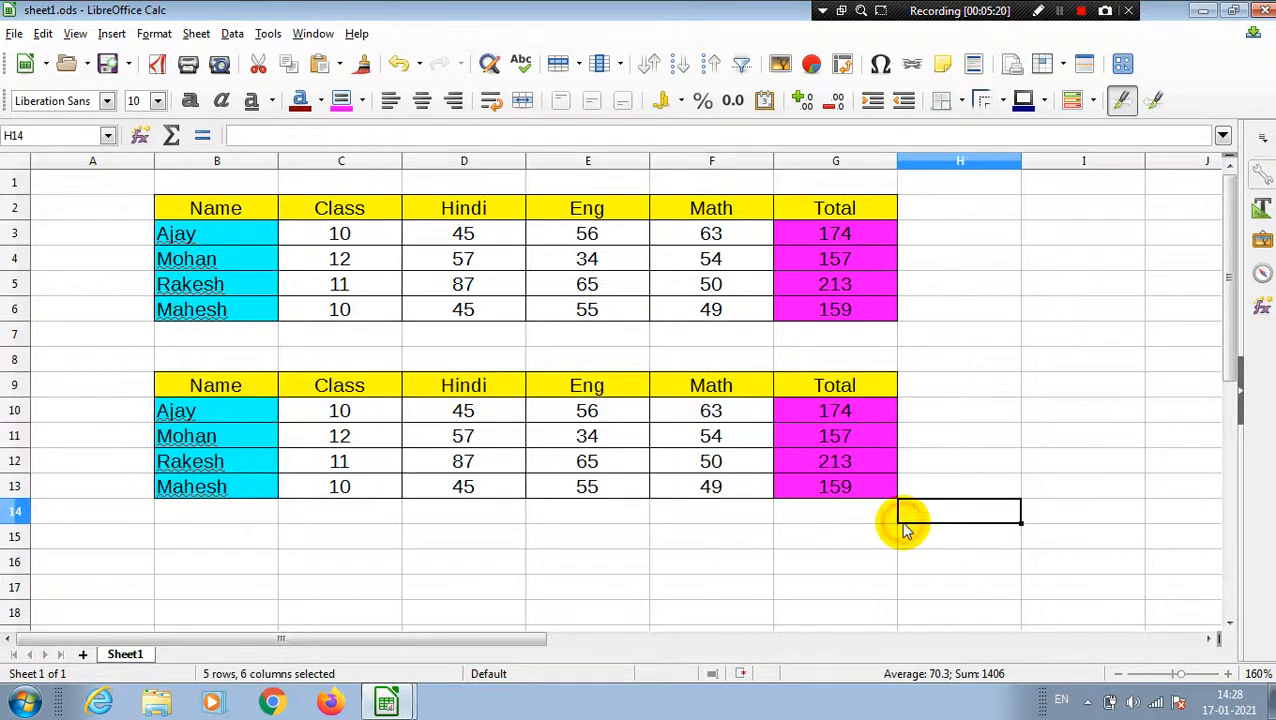
Set the first student's Hindi mark in the copied table, cell D10, to 23.
left_click(497, 438)
left_click(497, 420)
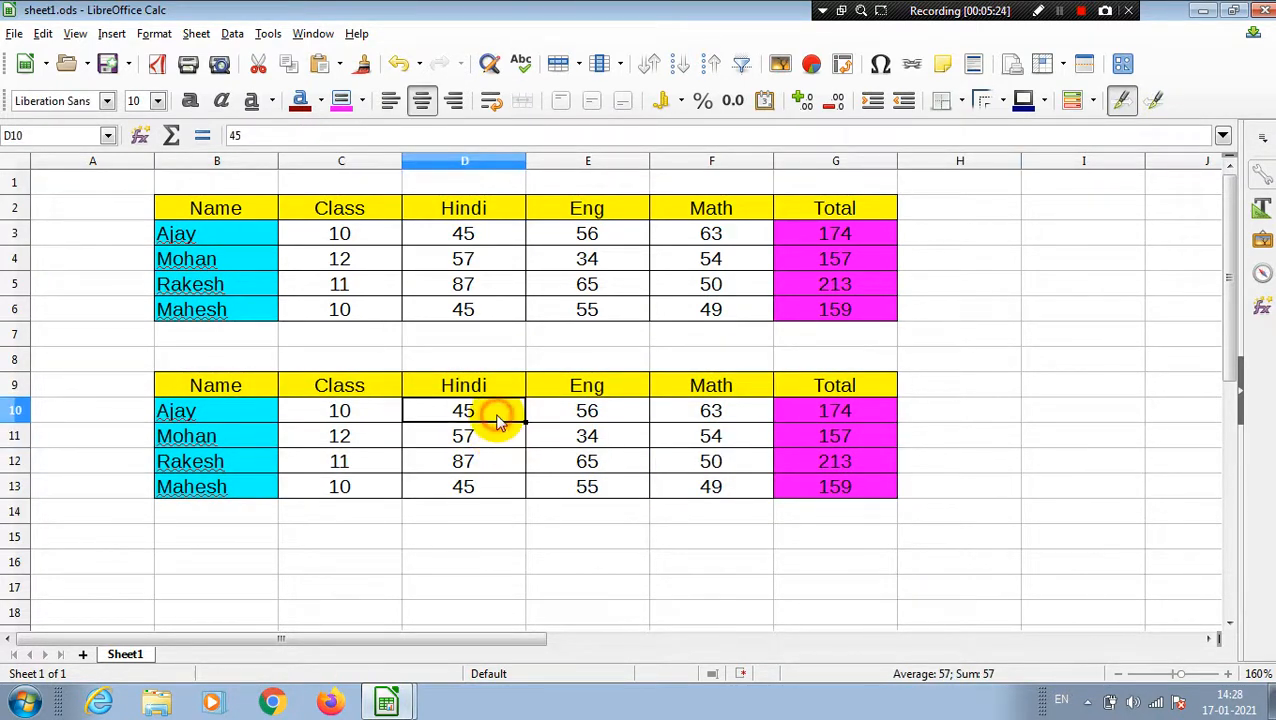
type("23")
key("Return")
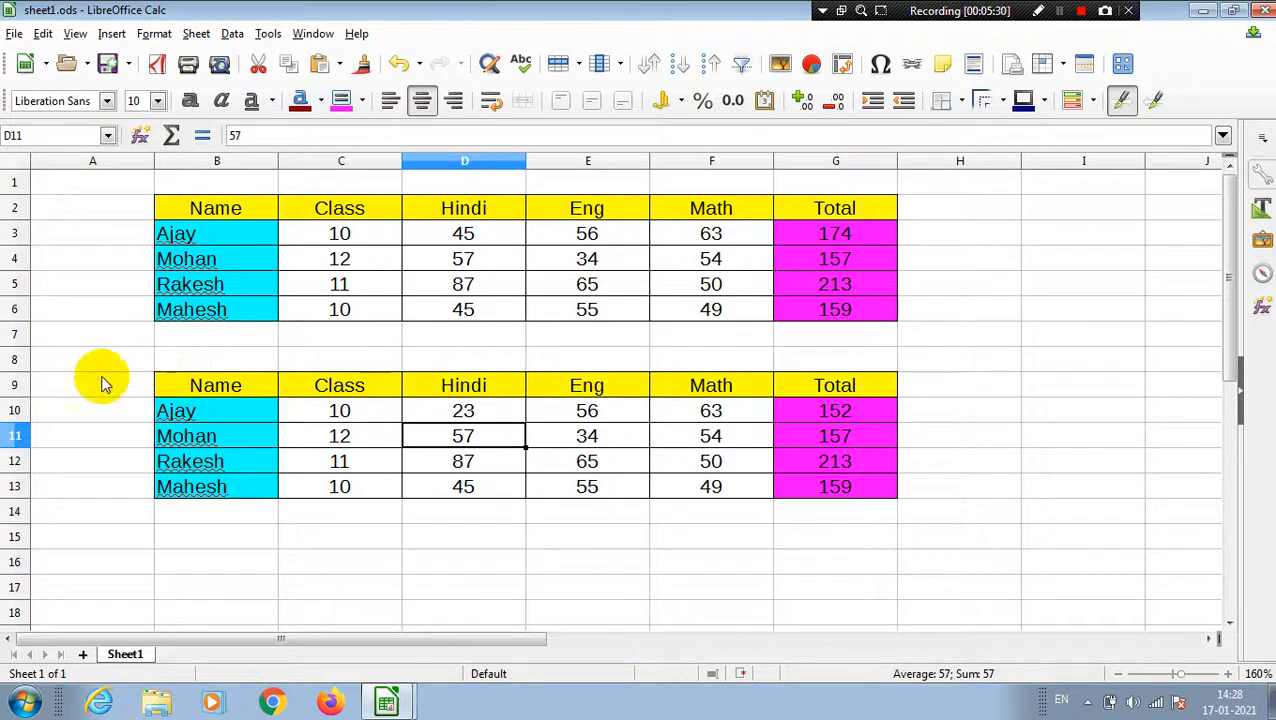
Delete rows 9 to 13 containing the copied table.
left_click_drag(12, 390, 32, 492)
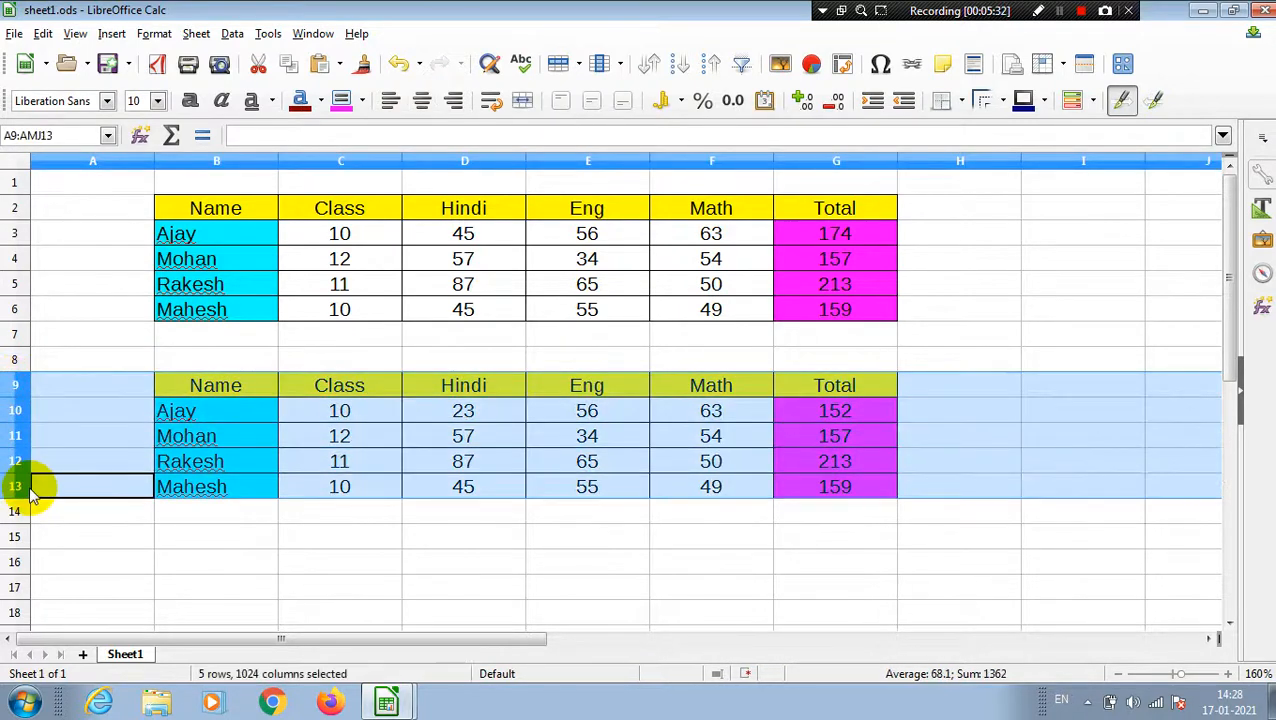
key("ctrl+minus")
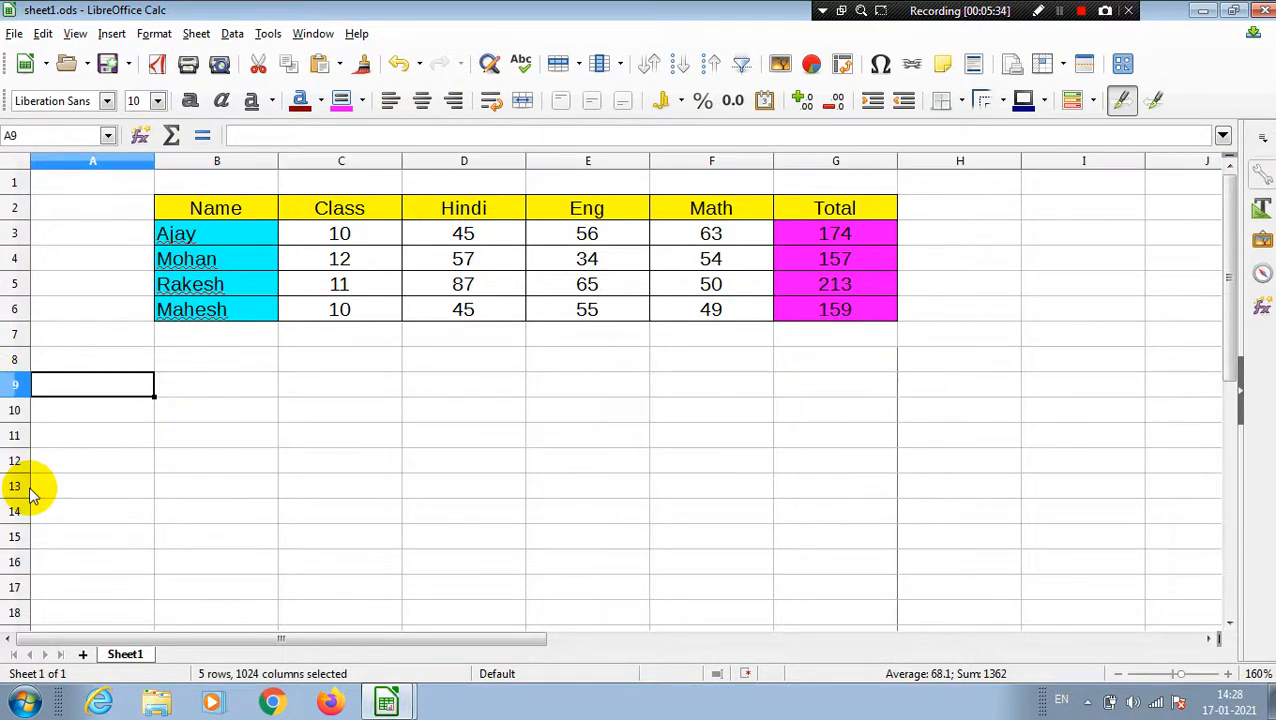
left_click(413, 468)
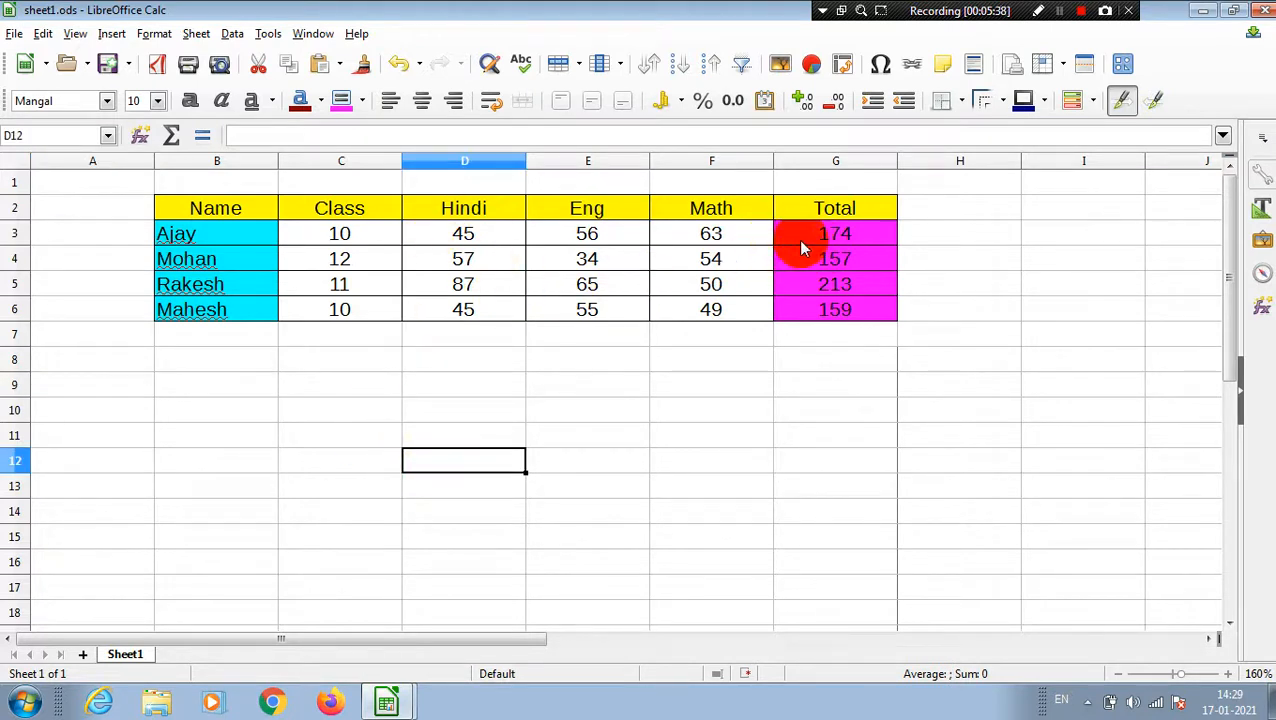
Examine the Total column G3:G6, the row 3 marks and the SUM formula in G3.
left_click_drag(800, 238, 810, 313)
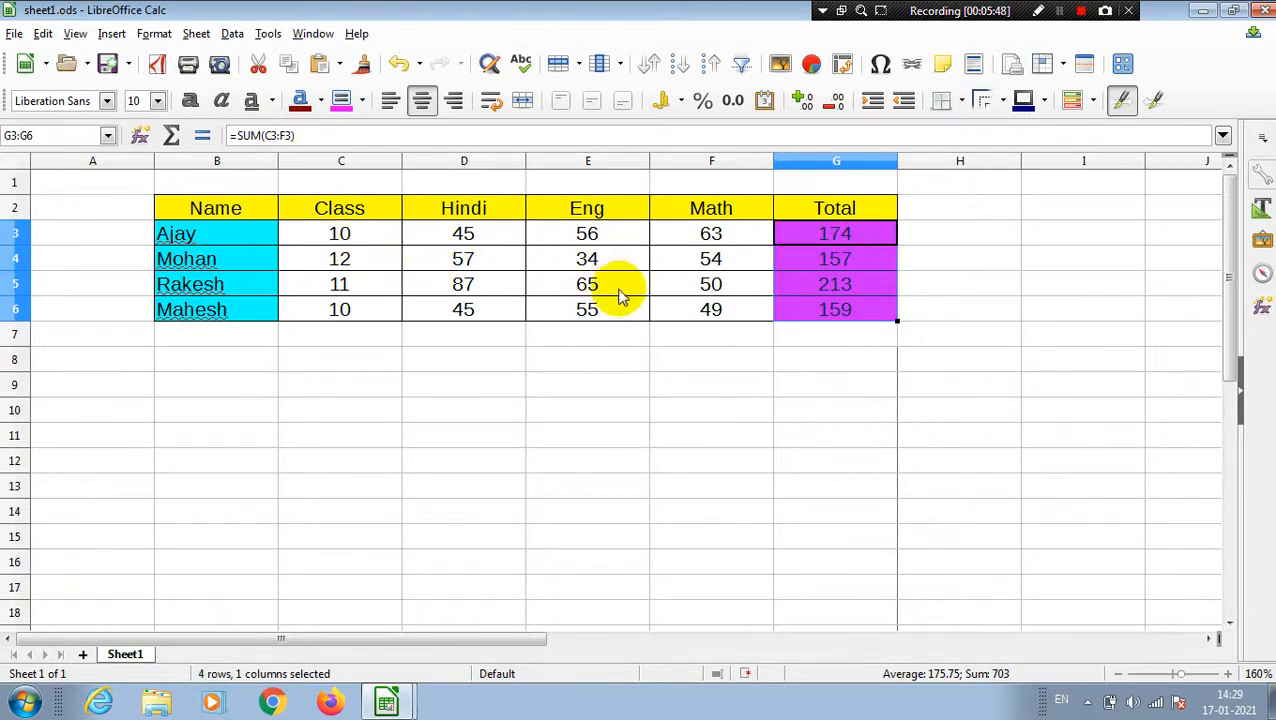
left_click(580, 366)
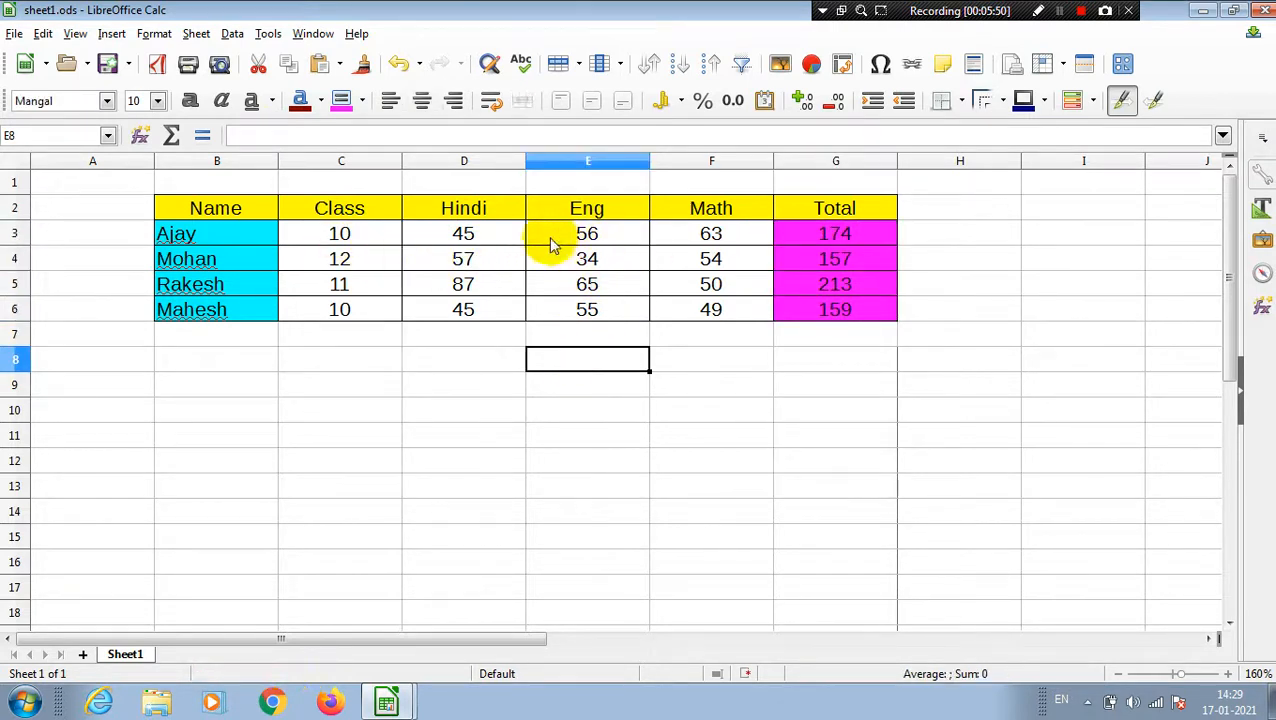
left_click(341, 234)
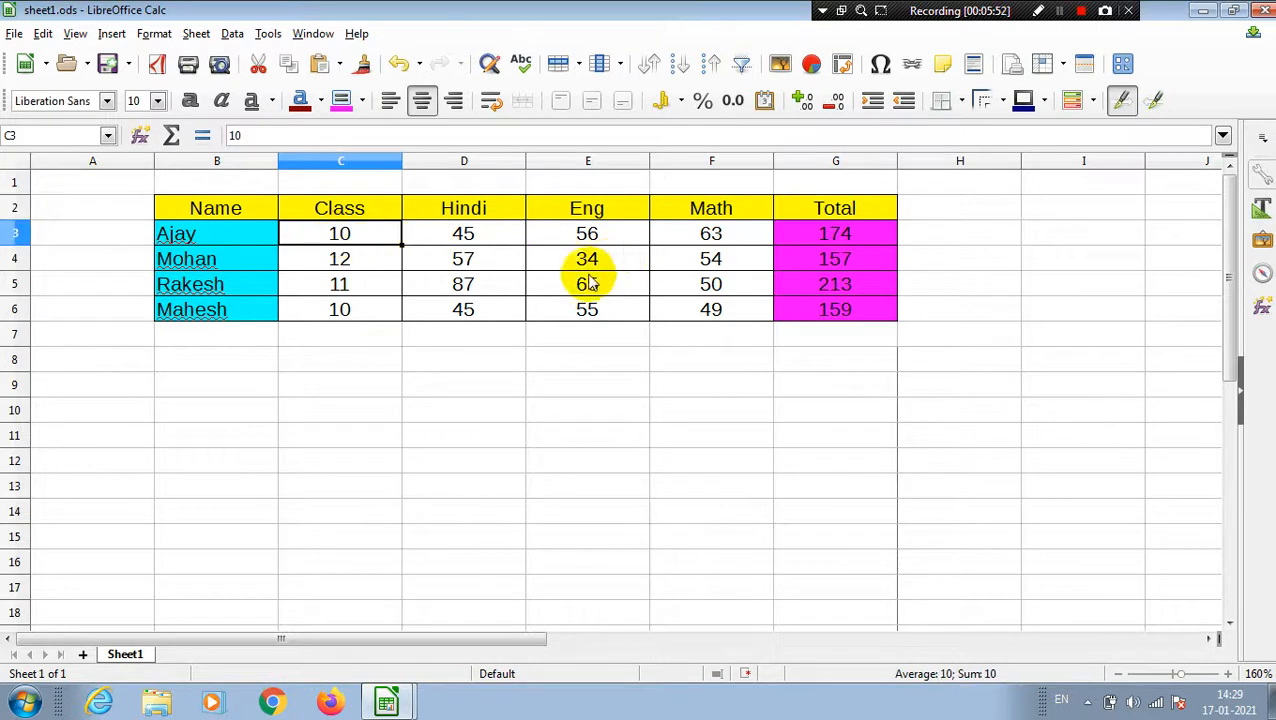
left_click(736, 233)
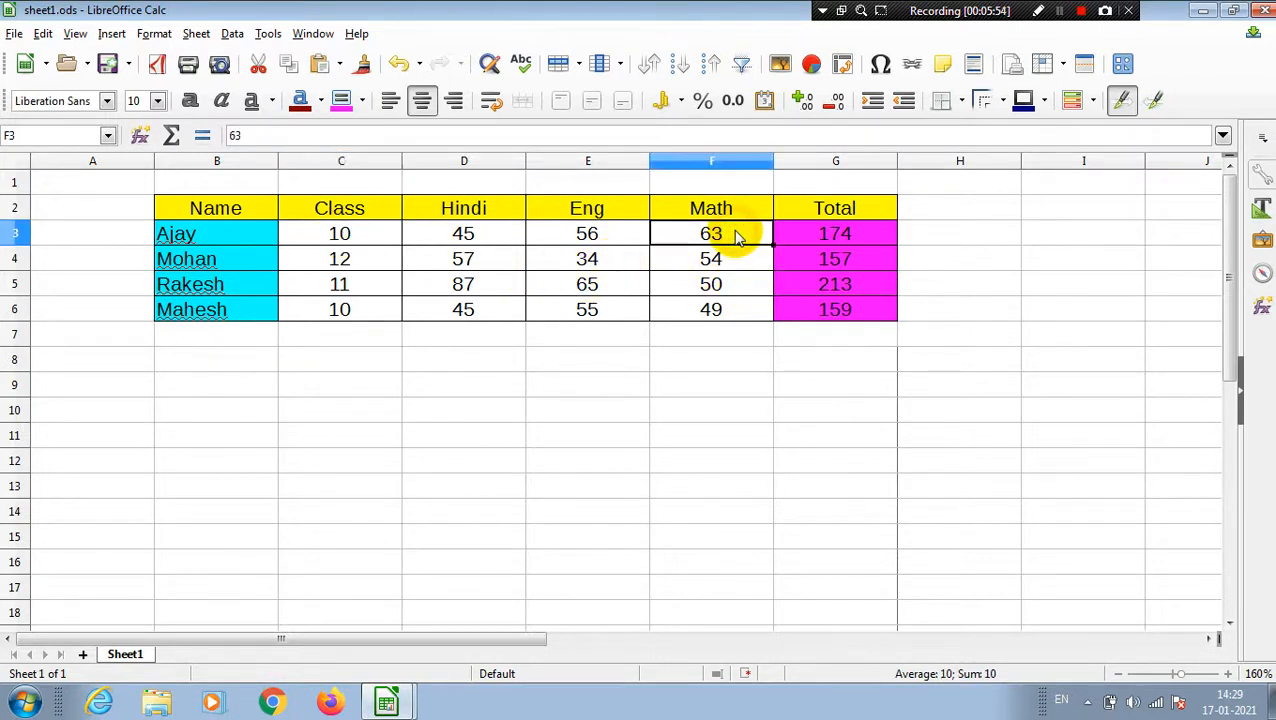
left_click(860, 237)
left_click(834, 388)
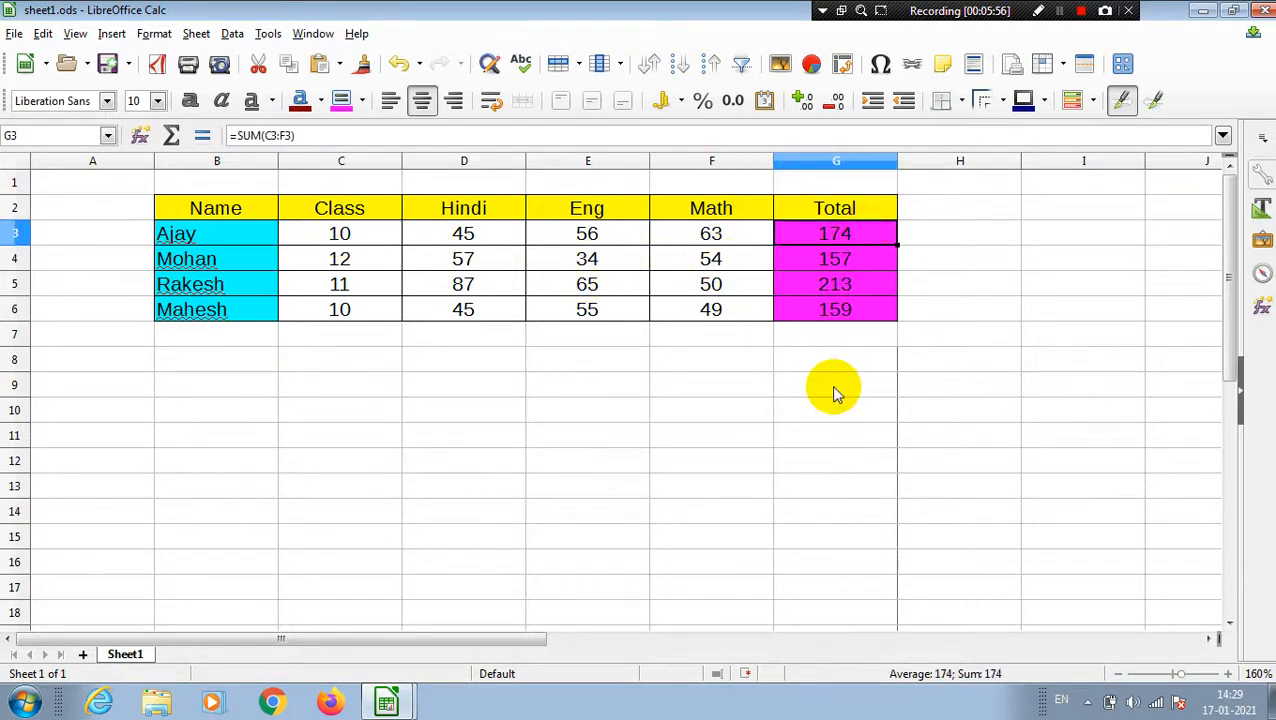
Copy the Total values G3:G6, paste them normally at G9, and compare the formulas in G4 and G9.
left_click_drag(806, 233, 818, 312)
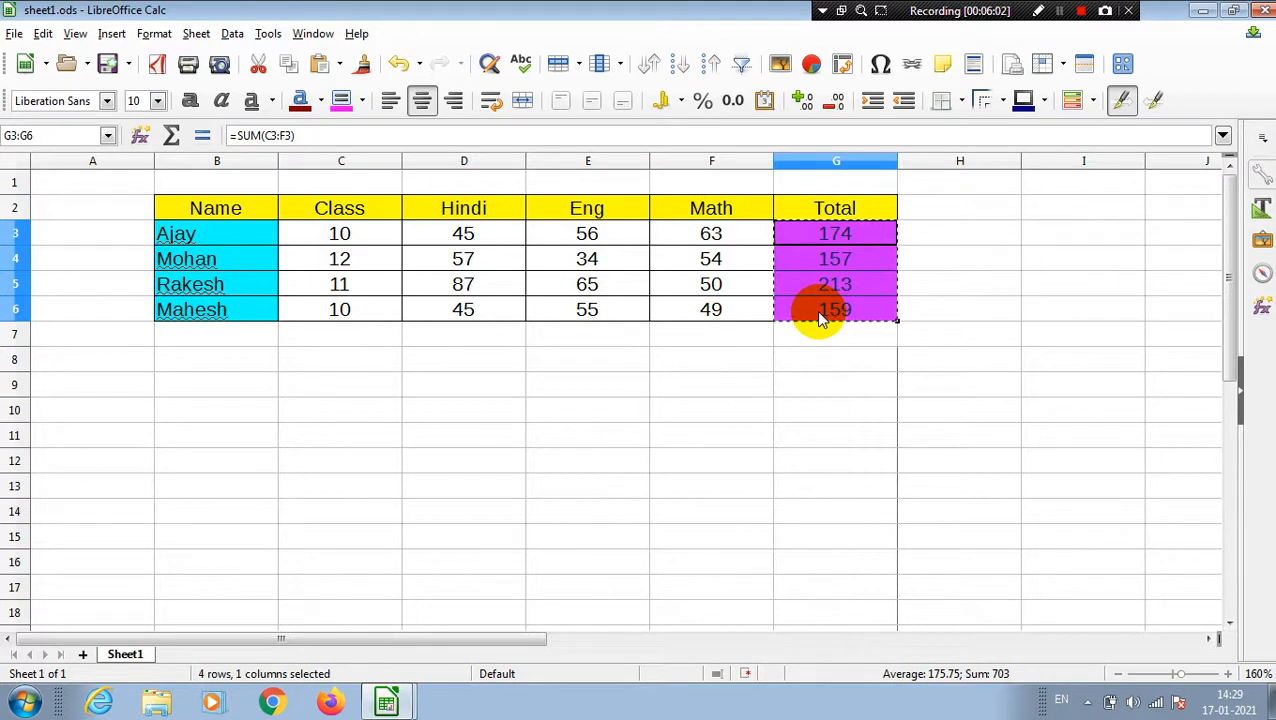
left_click(827, 385)
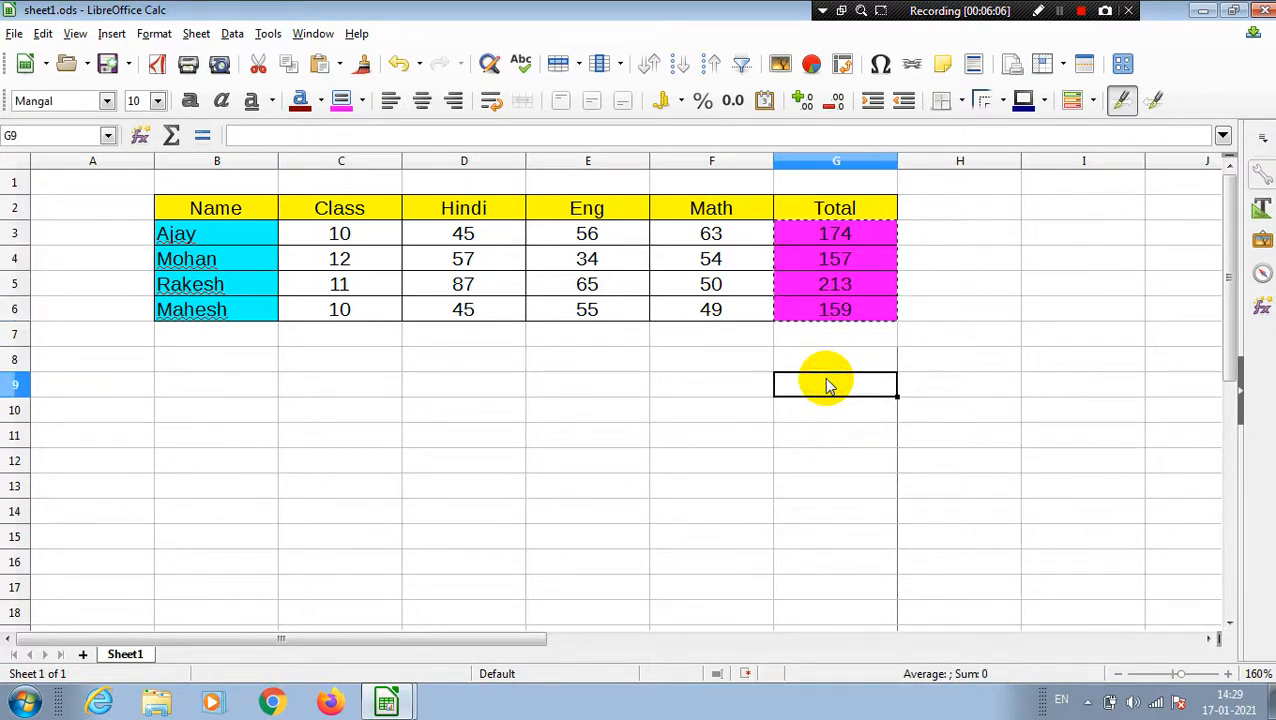
right_click(827, 383)
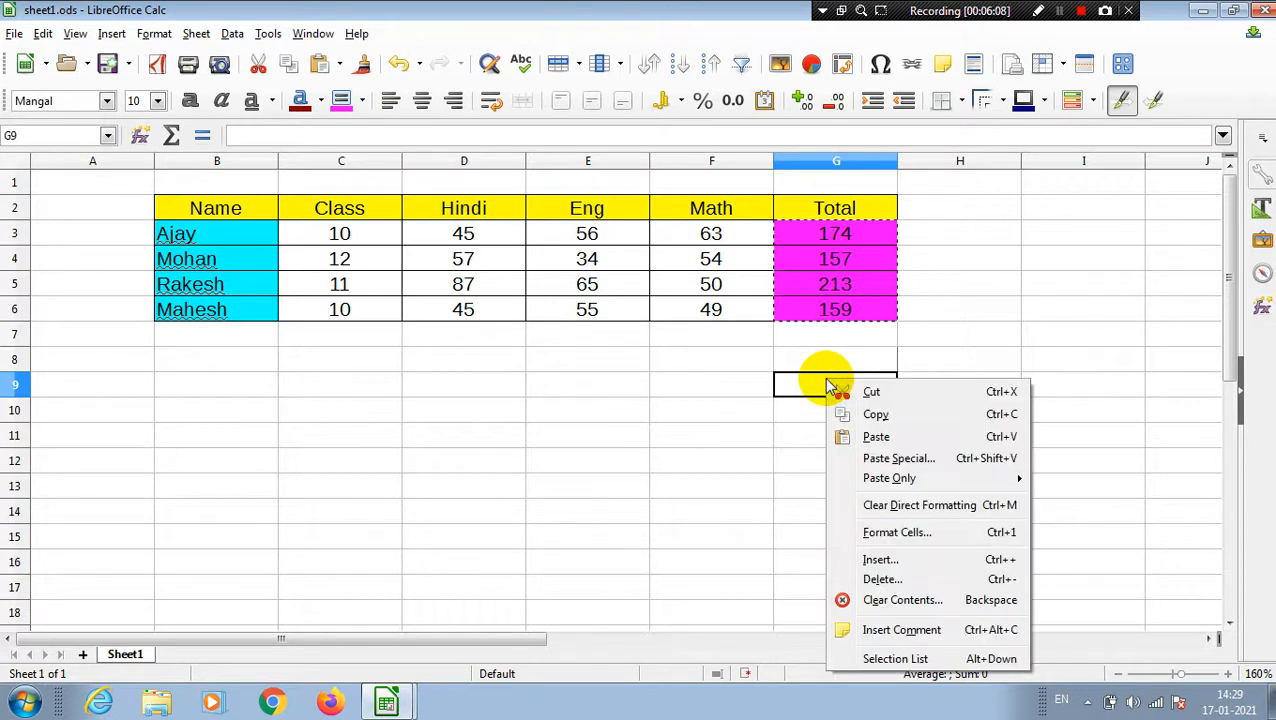
left_click(877, 437)
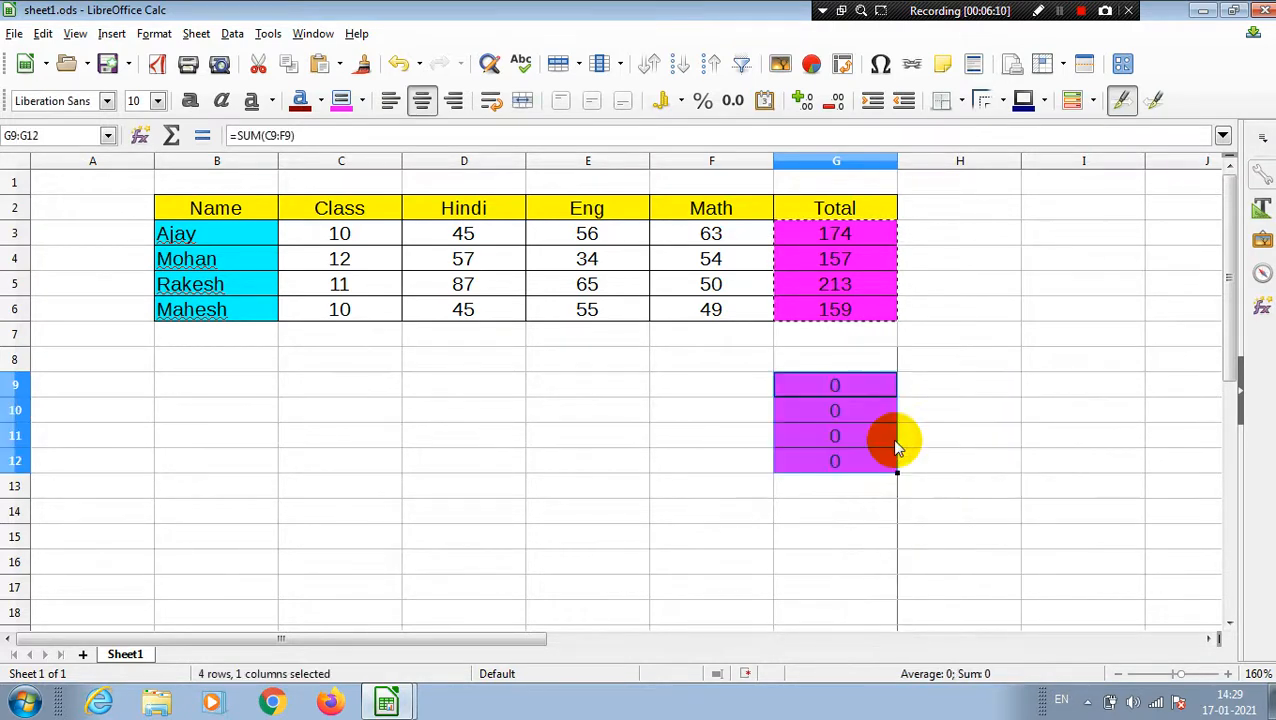
left_click(745, 508)
left_click(845, 256)
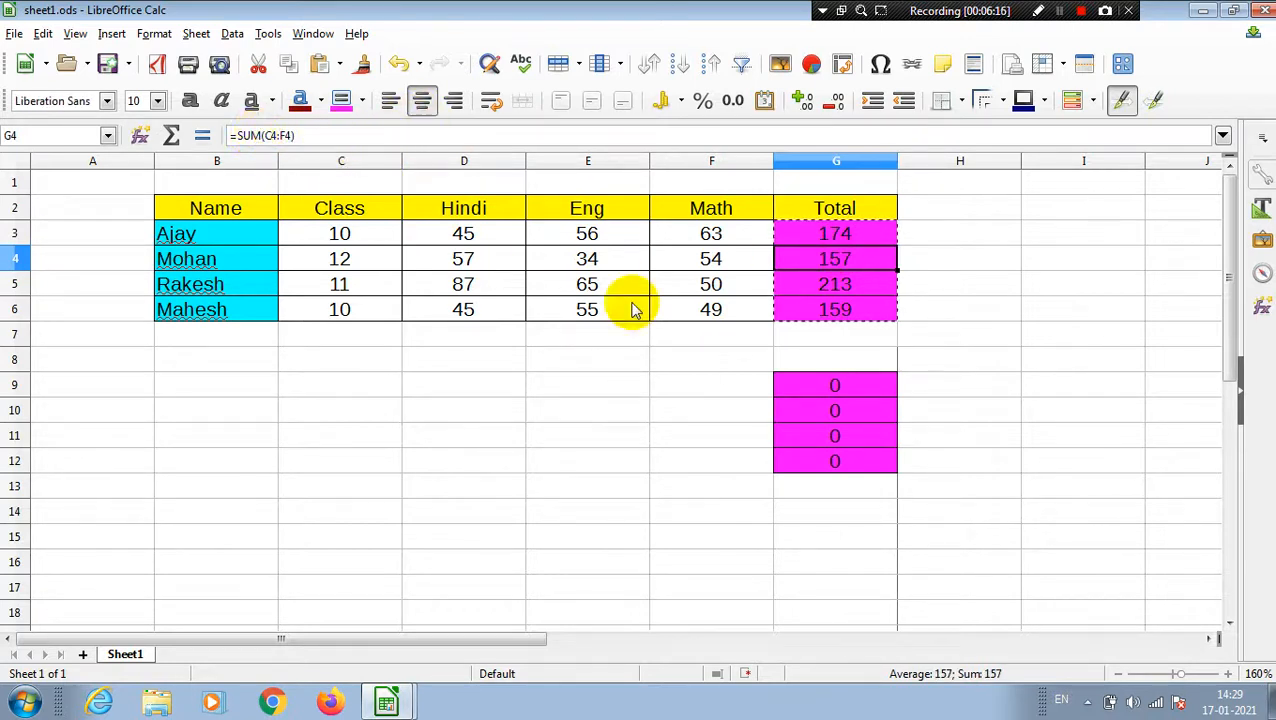
left_click(845, 386)
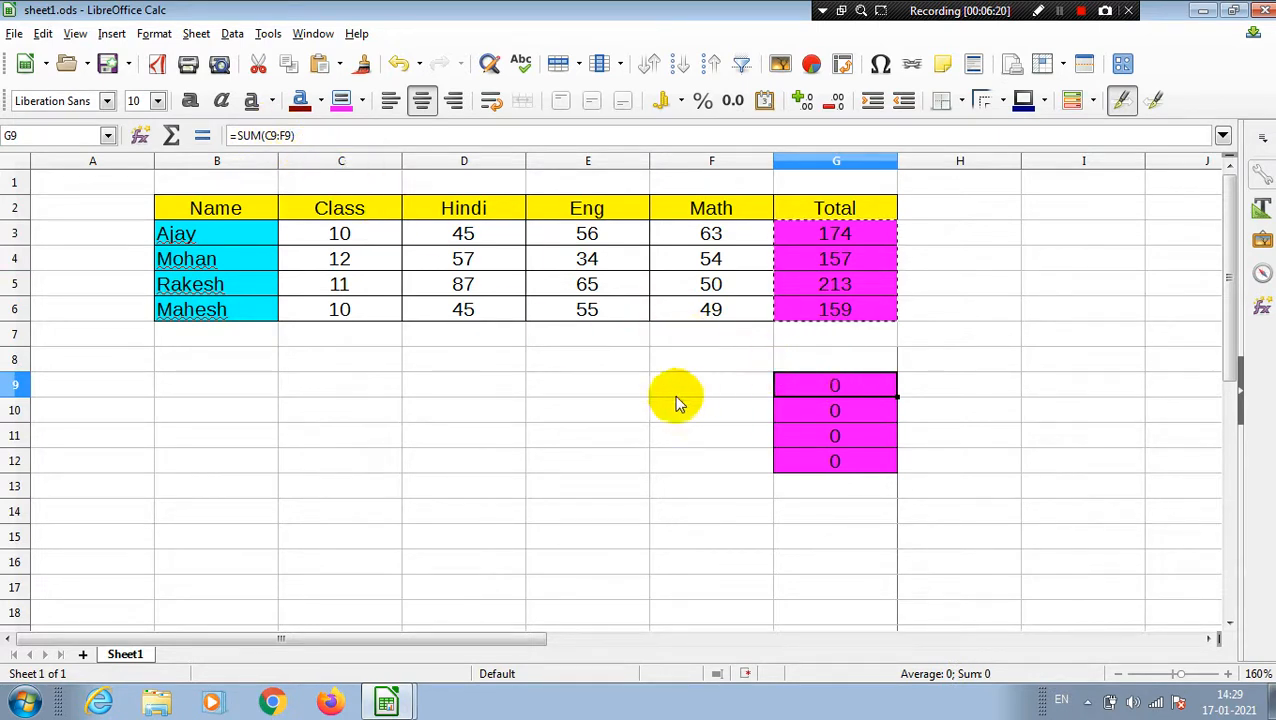
Enter 45, 12, 47 and 86 in cells C9 to F9 beside the pasted totals.
left_click(338, 386)
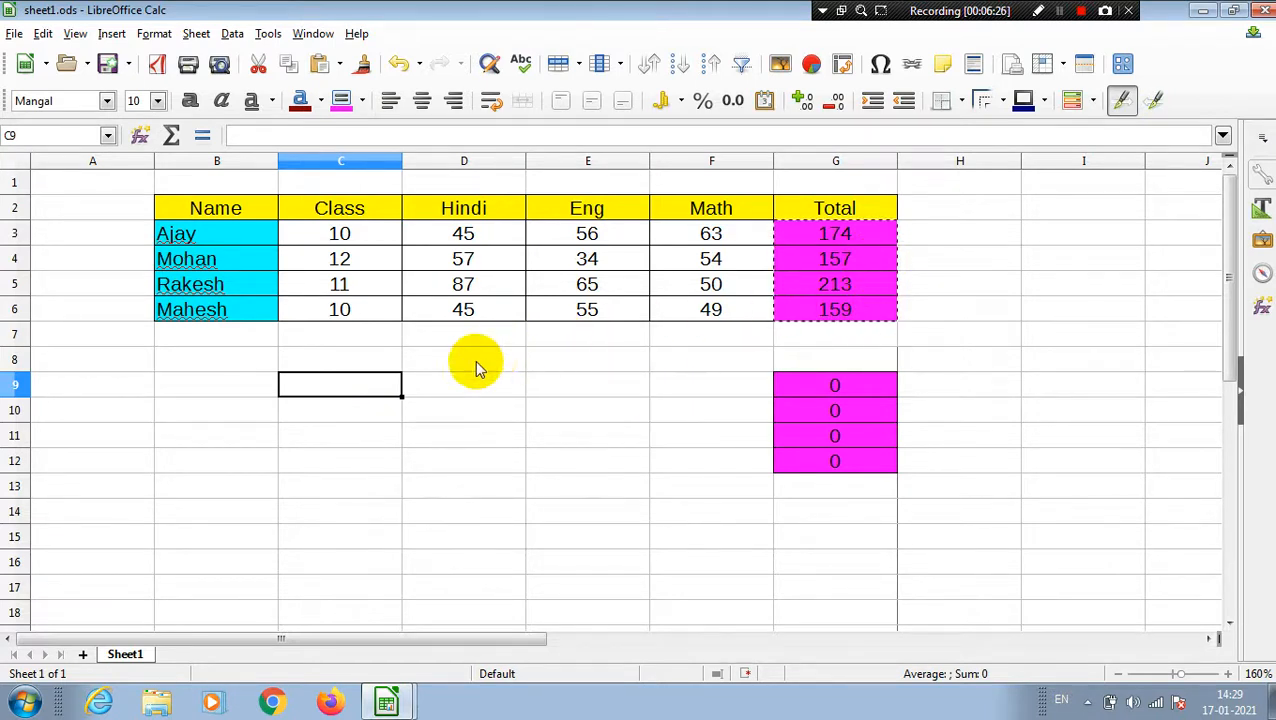
type("45")
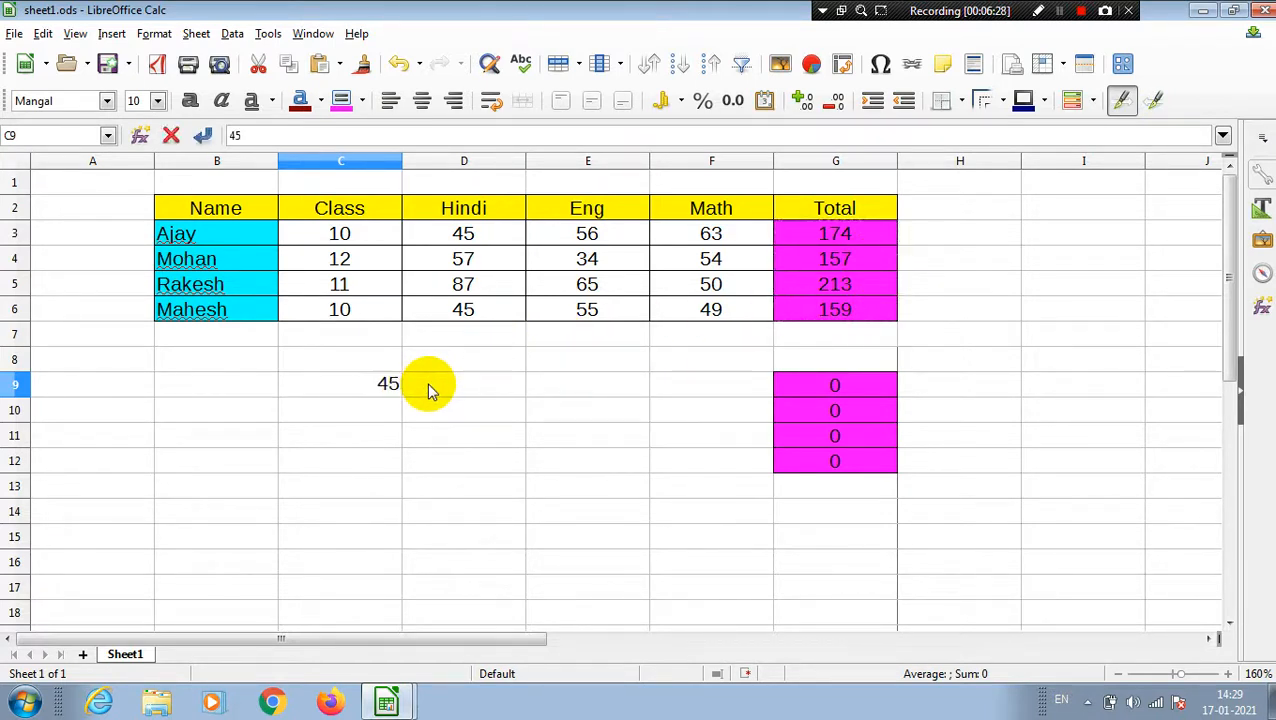
key("Tab")
type("12")
key("Tab")
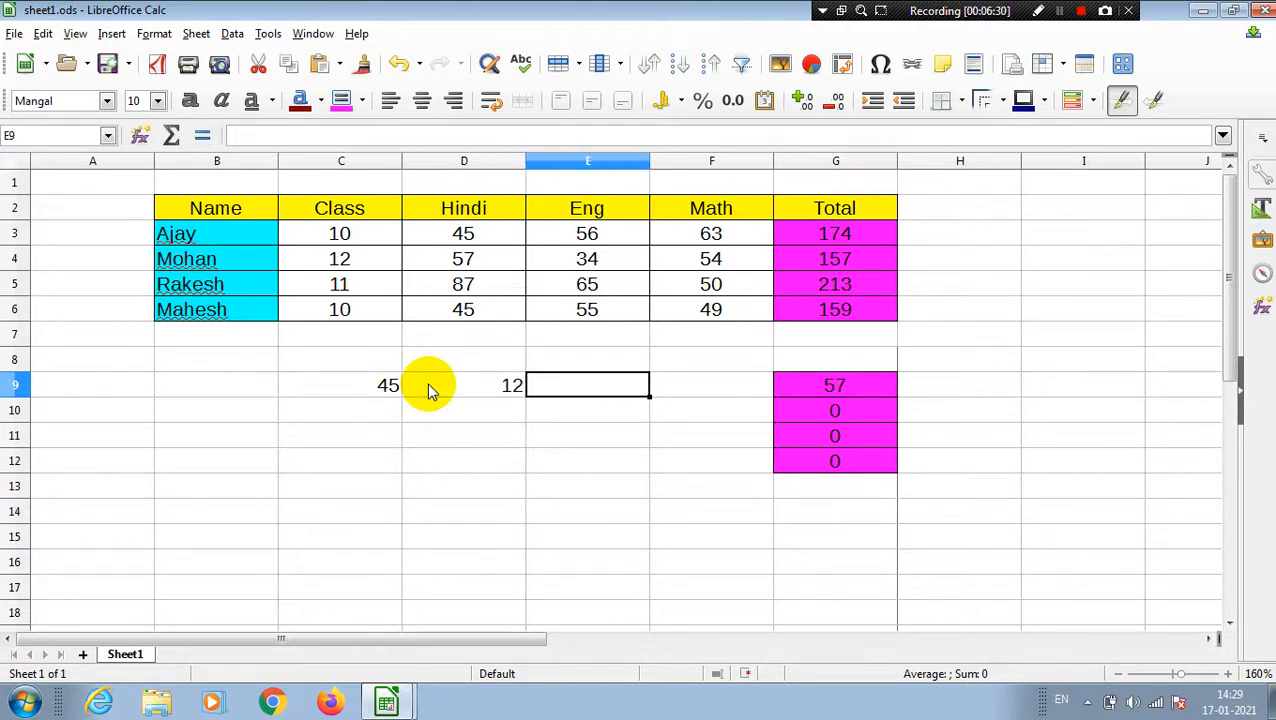
type("47")
key("Tab")
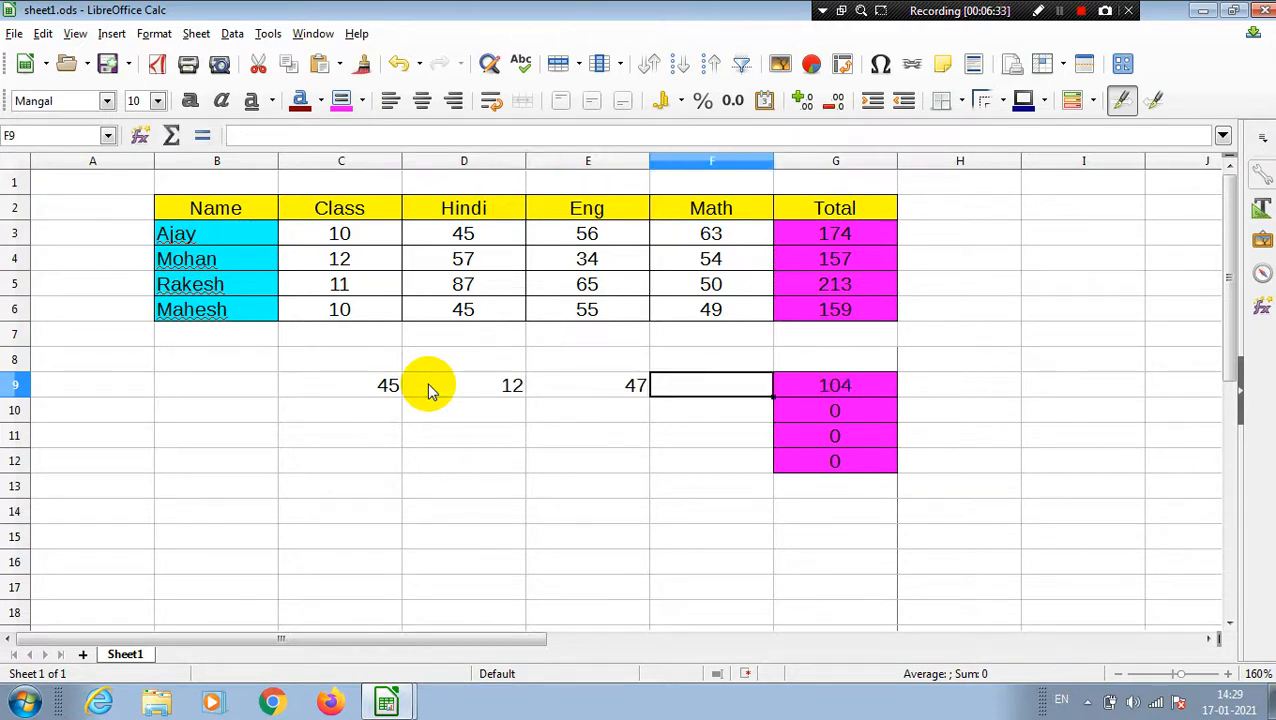
type("86")
key("Return")
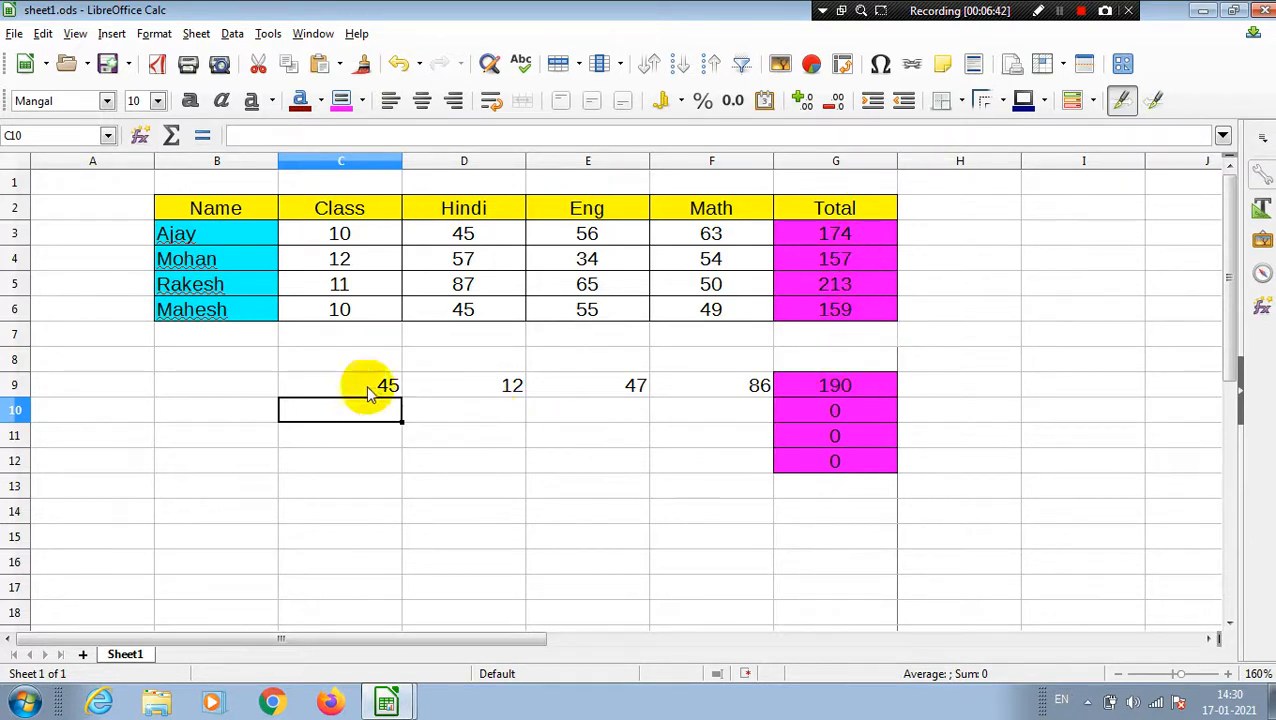
Delete rows 9 to 12 containing the pasted totals and test marks.
left_click_drag(15, 385, 398, 470)
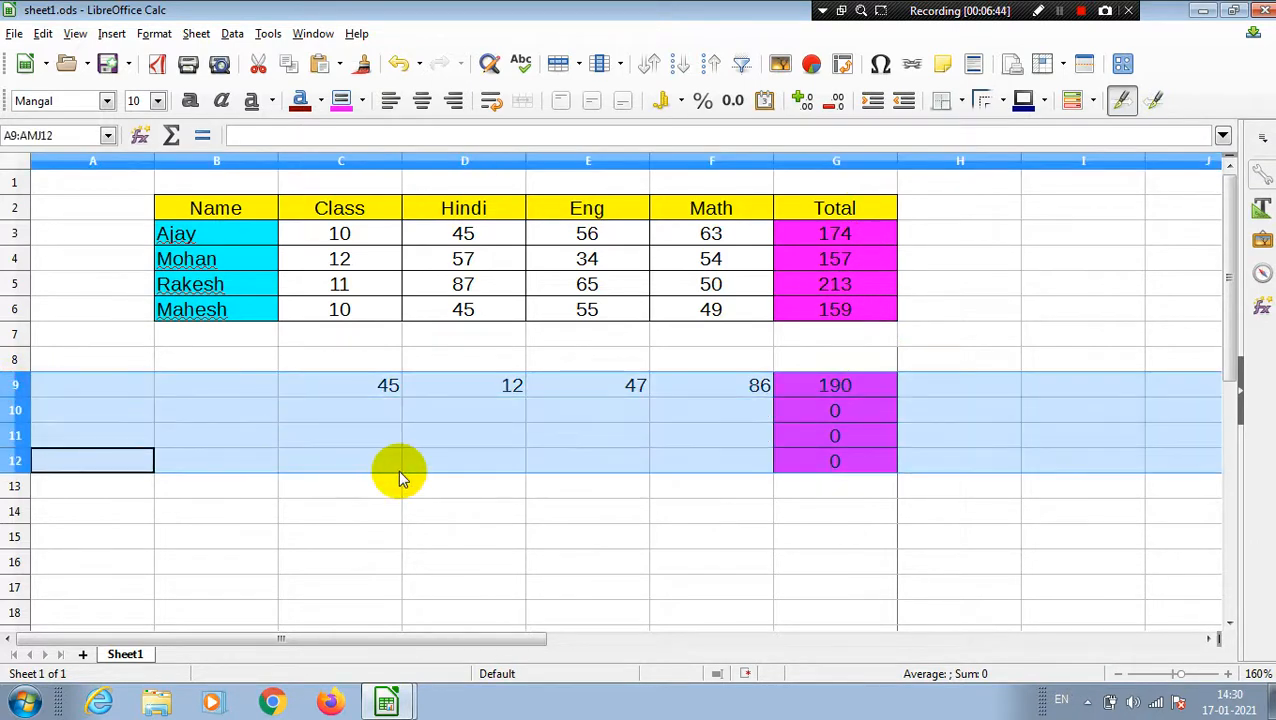
key("ctrl+minus")
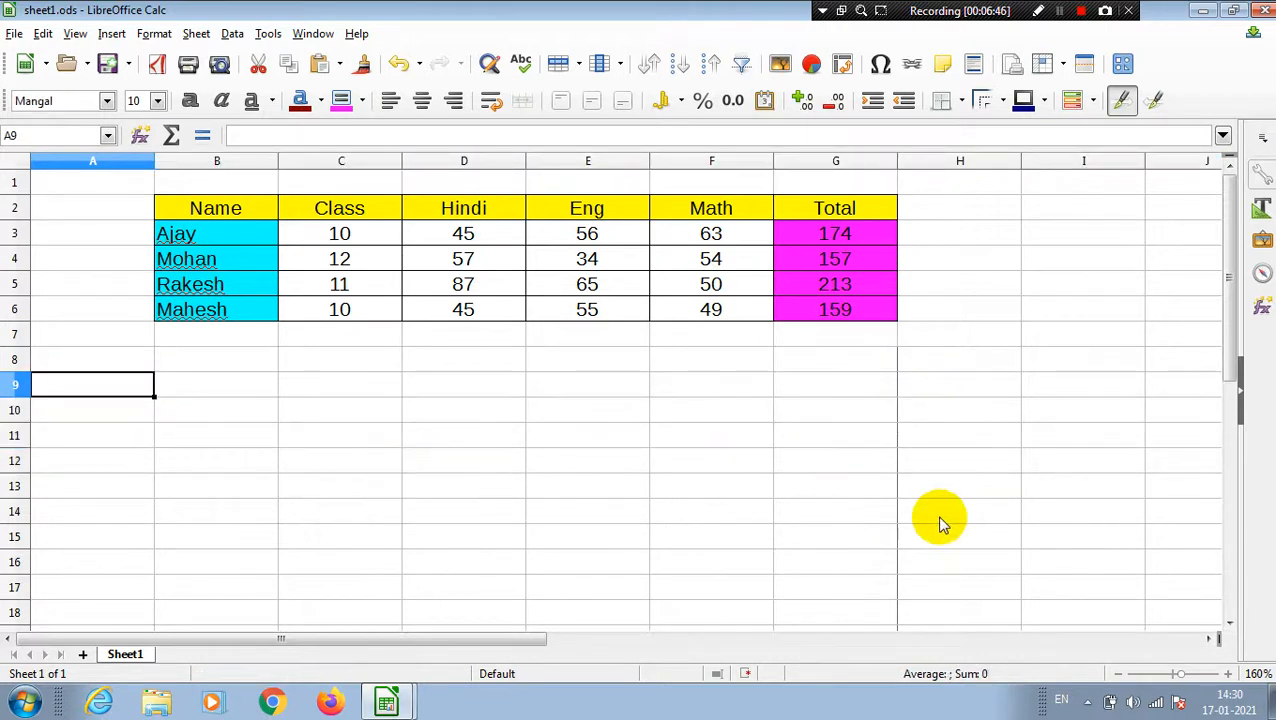
left_click(904, 458)
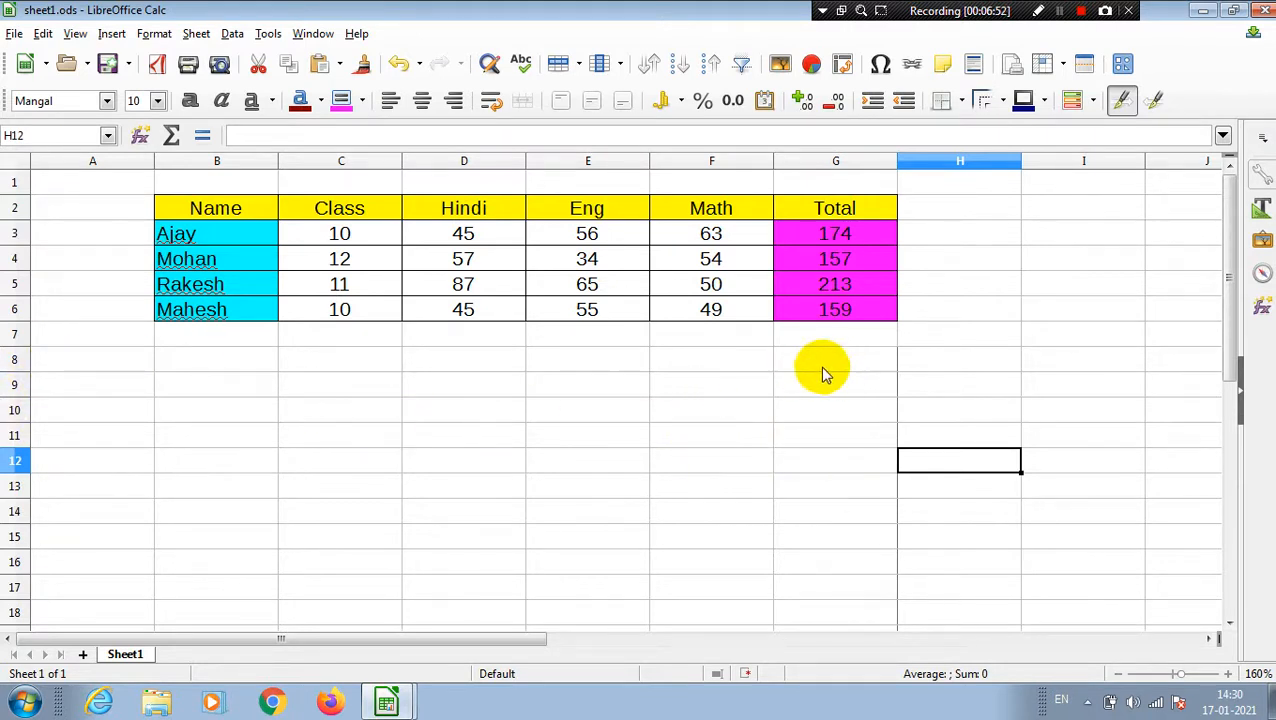
Copy the Total values G3:G6 and paste only their numbers at G9 with Paste Special, excluding Text and Date & time.
left_click_drag(819, 226, 828, 309)
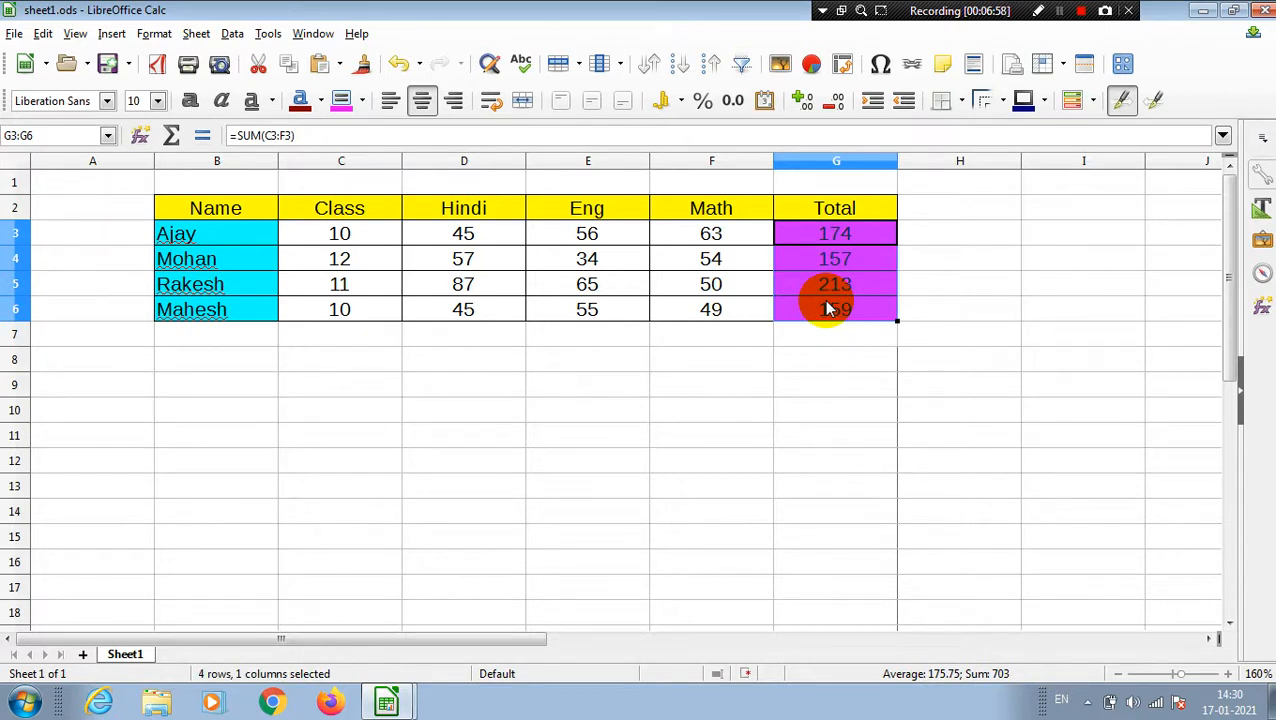
right_click(828, 309)
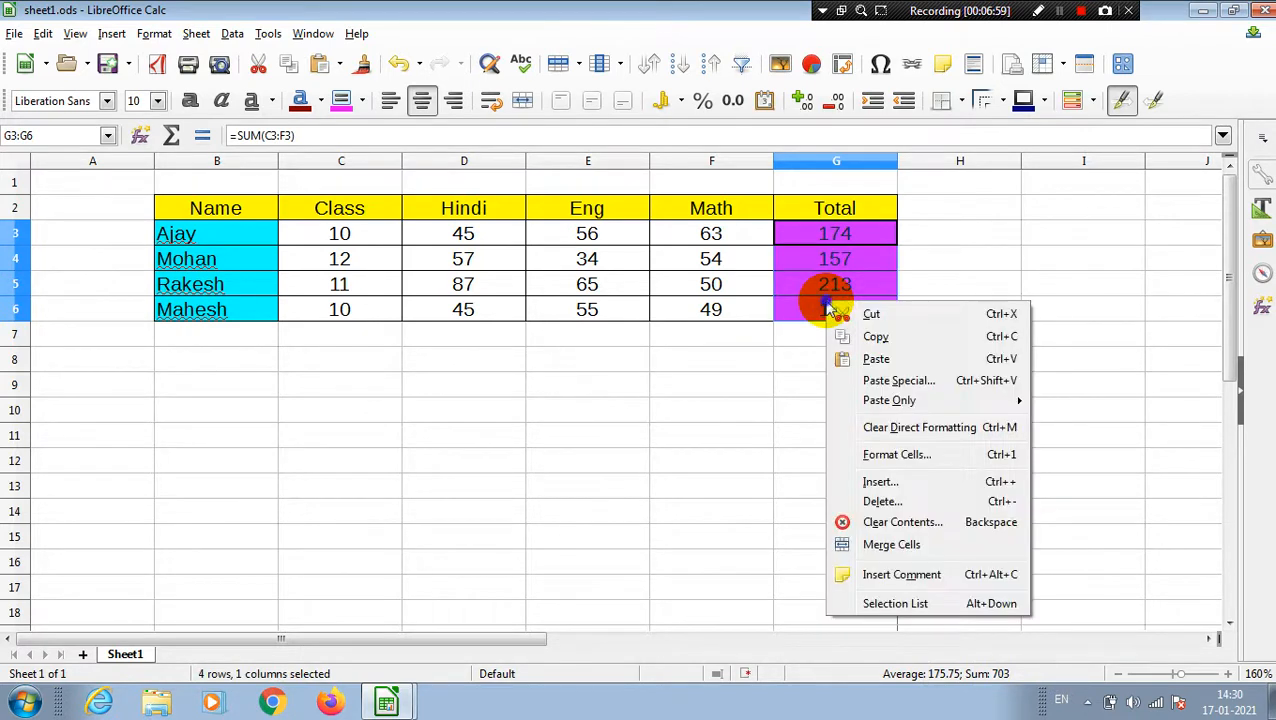
left_click(885, 338)
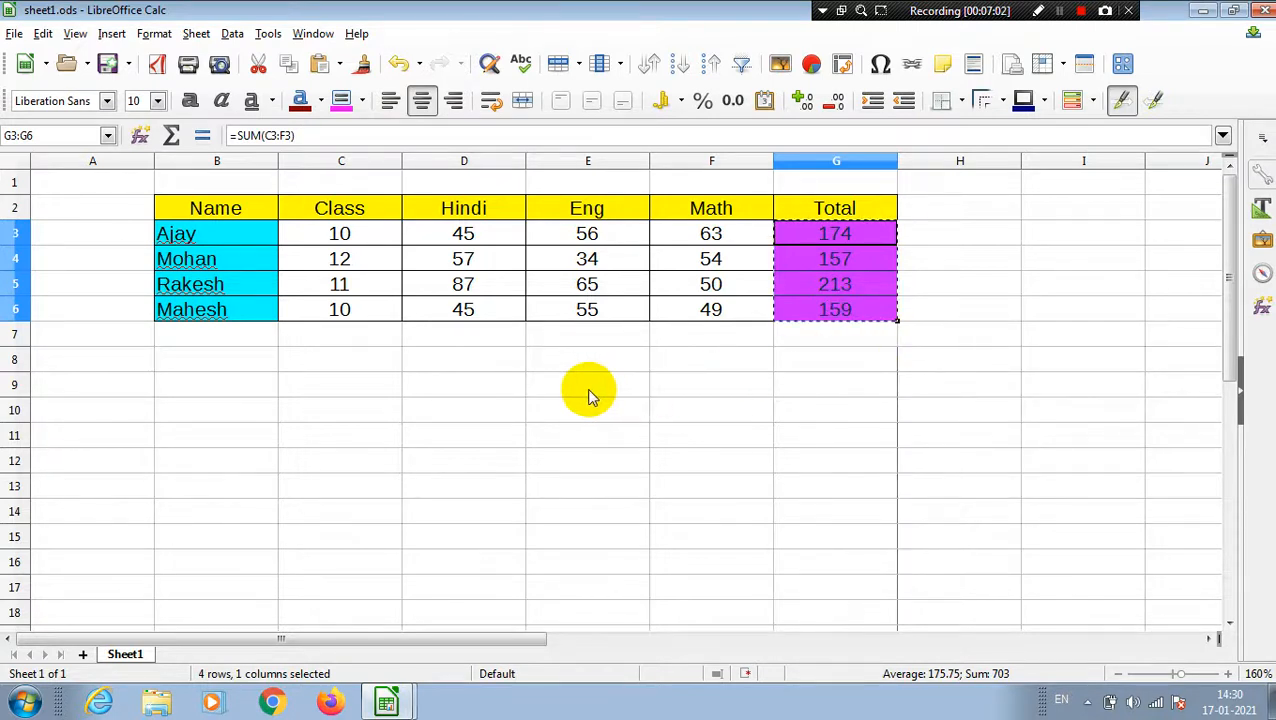
left_click(827, 390)
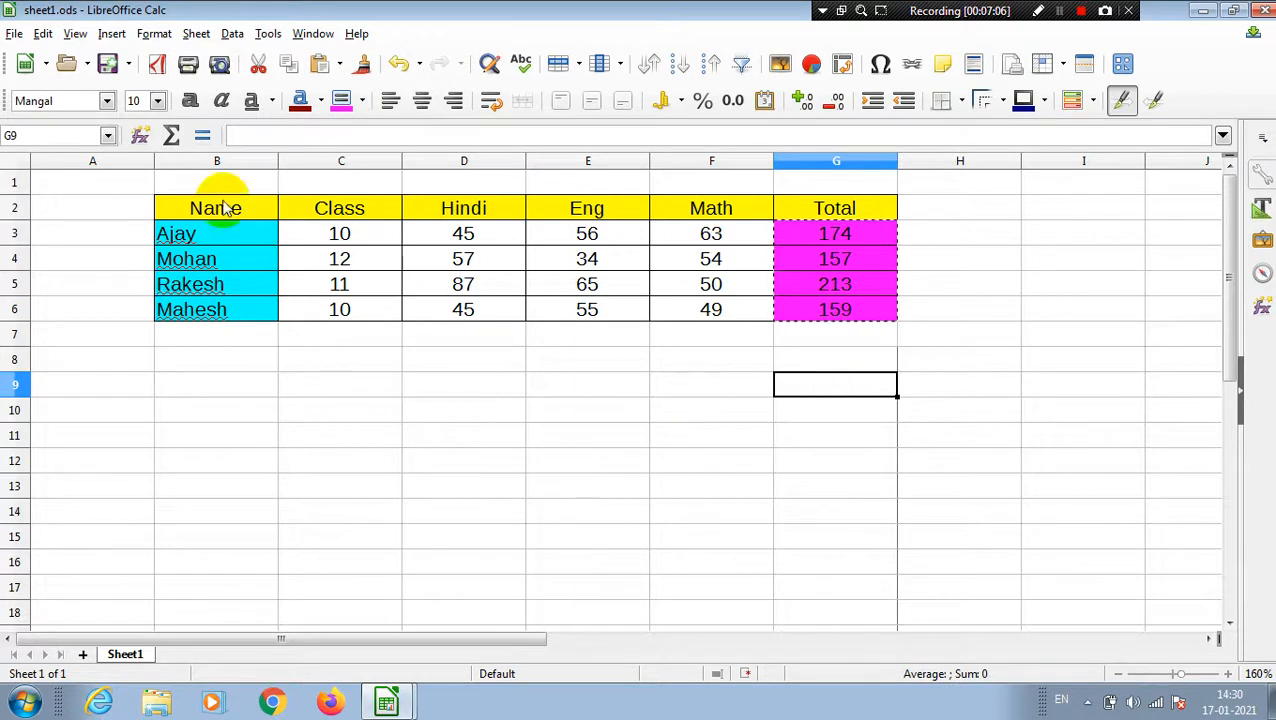
left_click(43, 33)
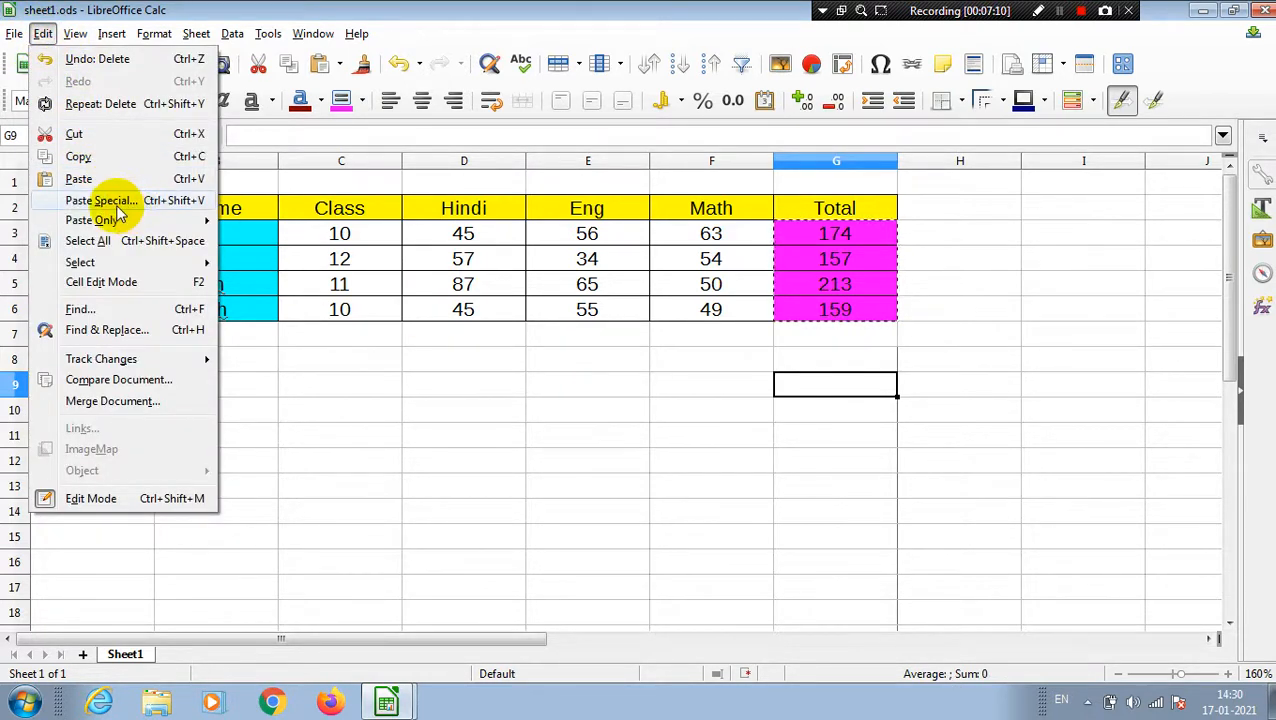
left_click(168, 203)
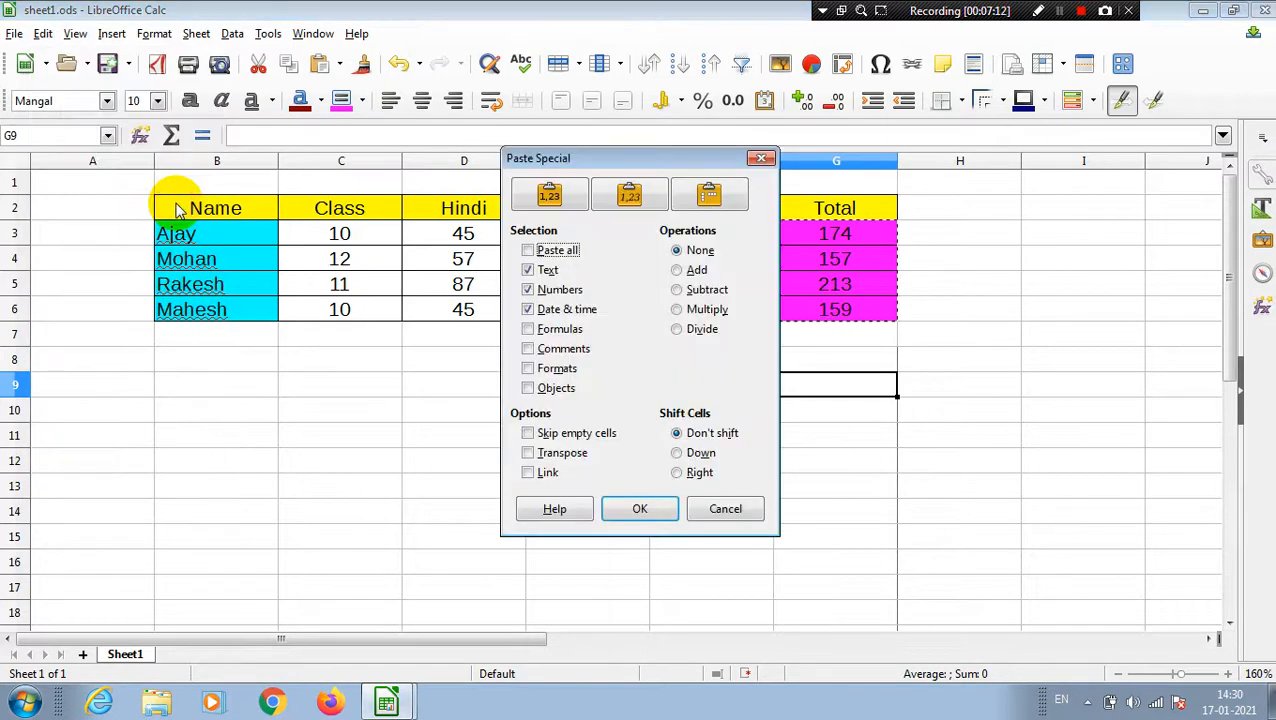
left_click_drag(532, 168, 435, 203)
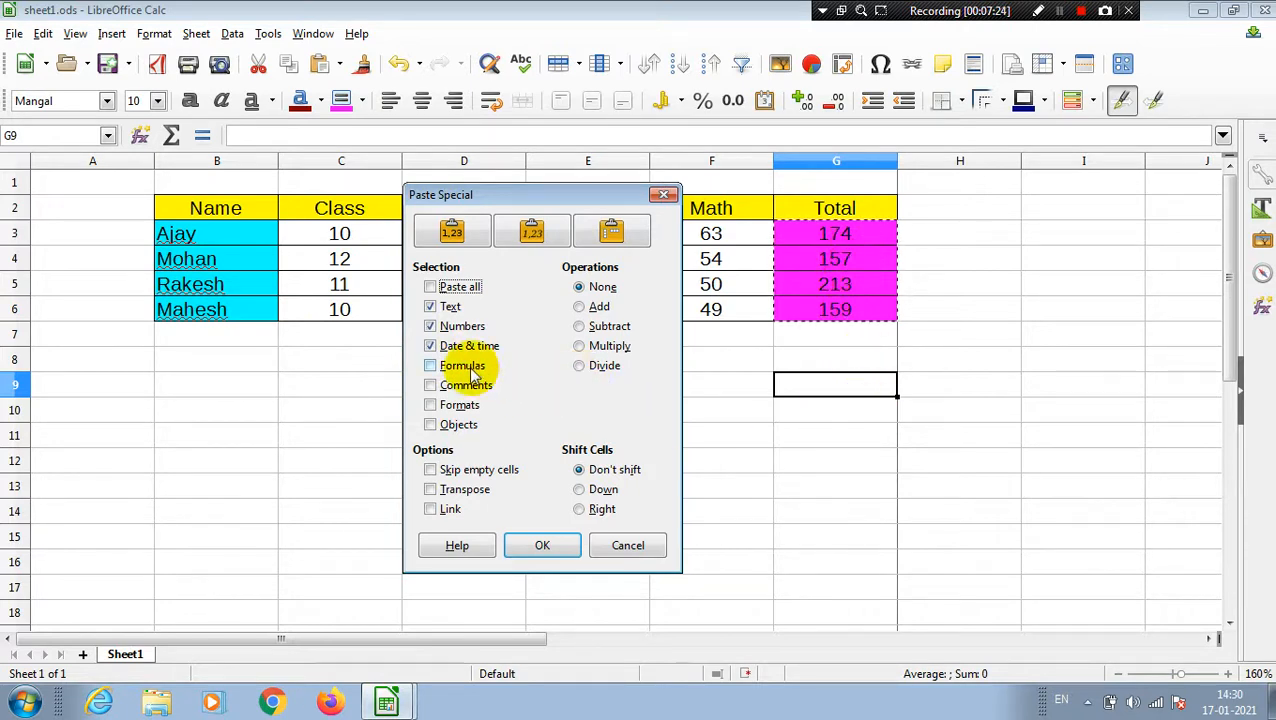
left_click(430, 346)
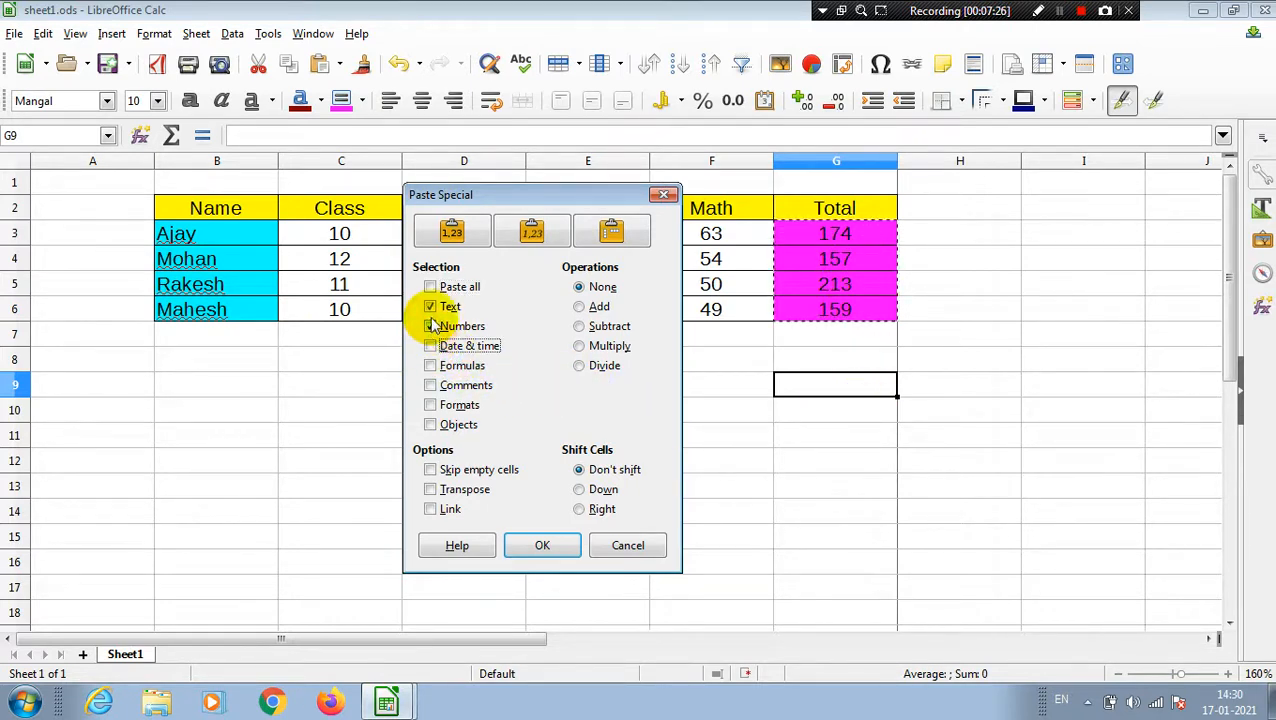
left_click(430, 306)
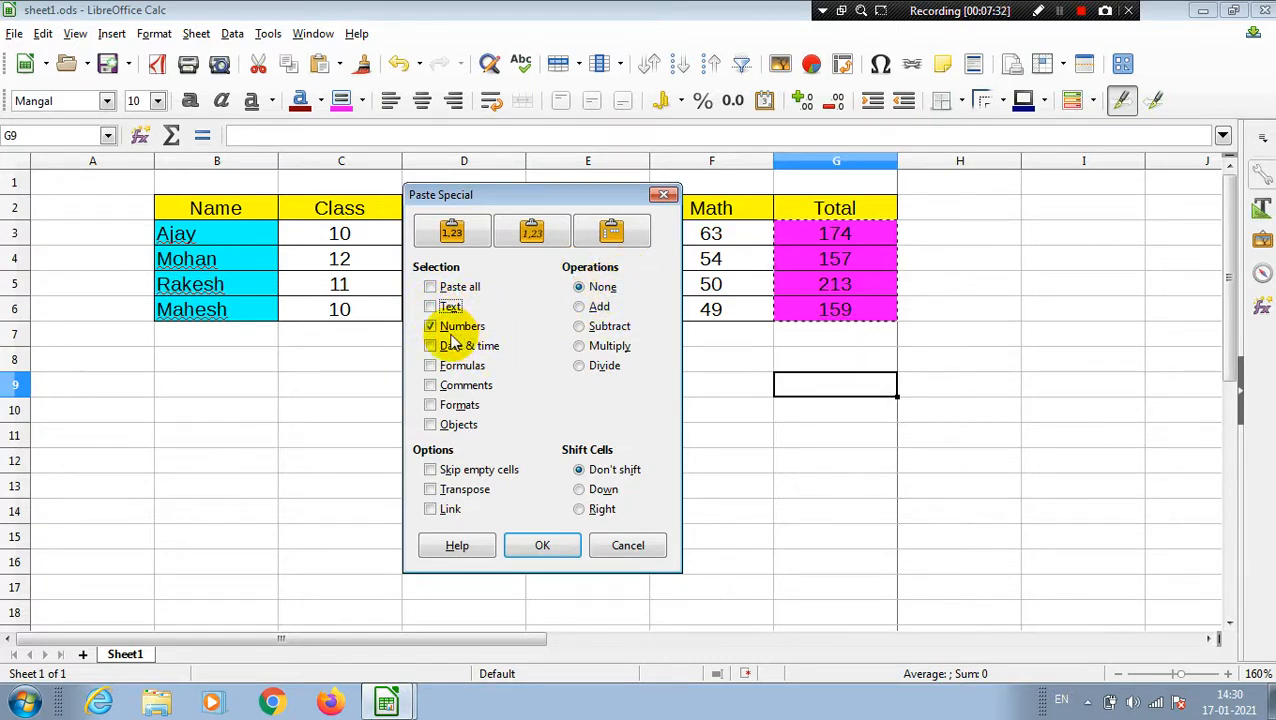
left_click(548, 550)
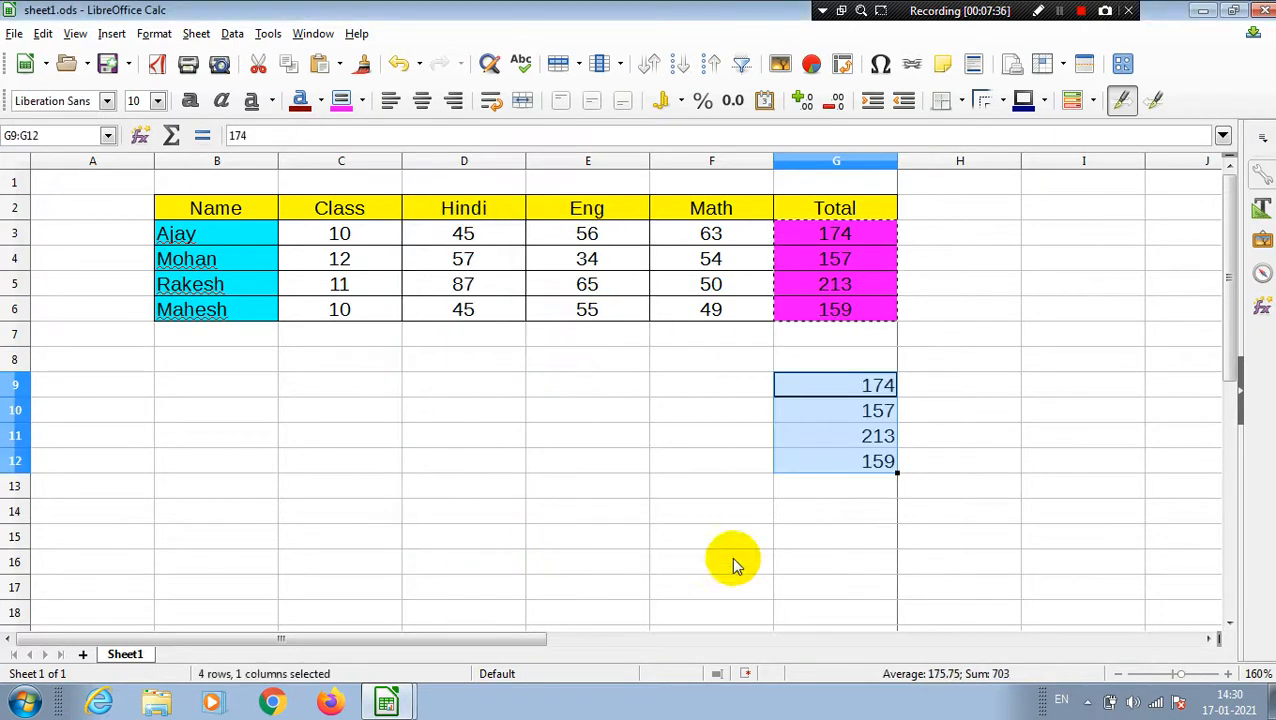
Check the contents of each pasted cell from G9 to G12 for formulas or plain numbers.
left_click(803, 569)
left_click(867, 383)
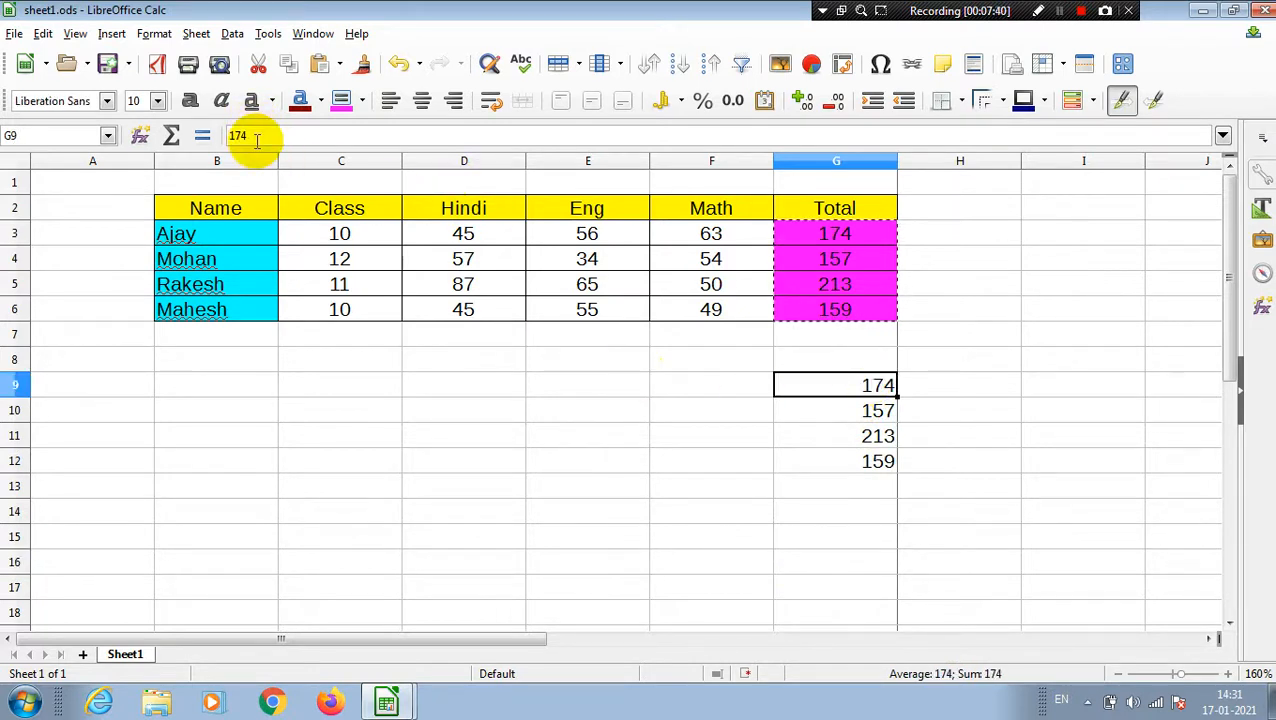
left_click(854, 412)
left_click(863, 434)
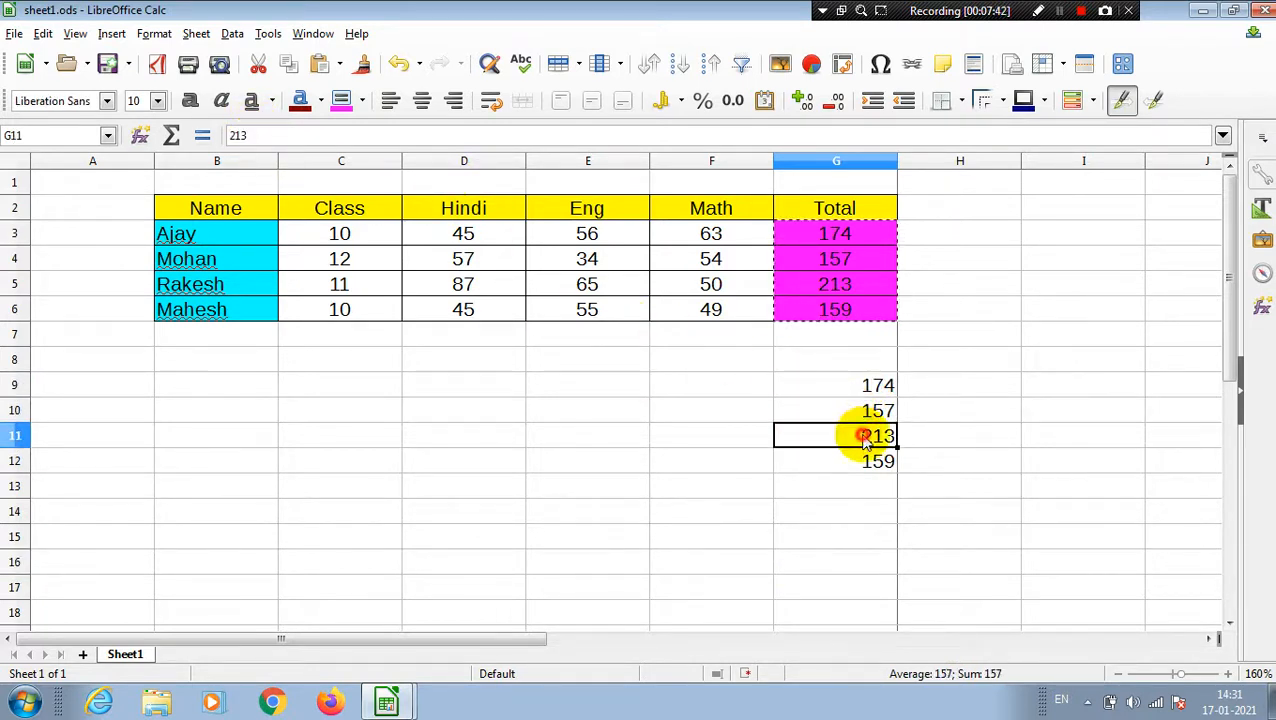
left_click(870, 461)
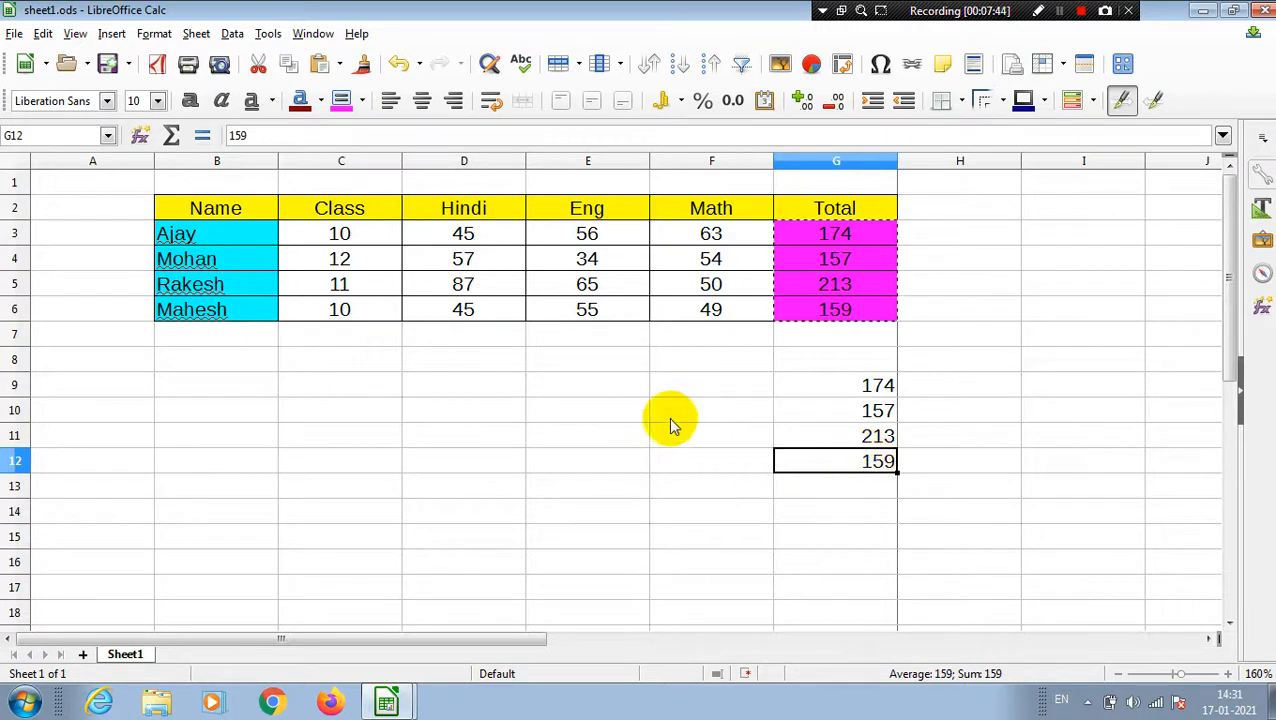
Enter 34 in cell E9 and 33 in cell F9 beside the pasted numbers.
left_click(641, 388)
type("34")
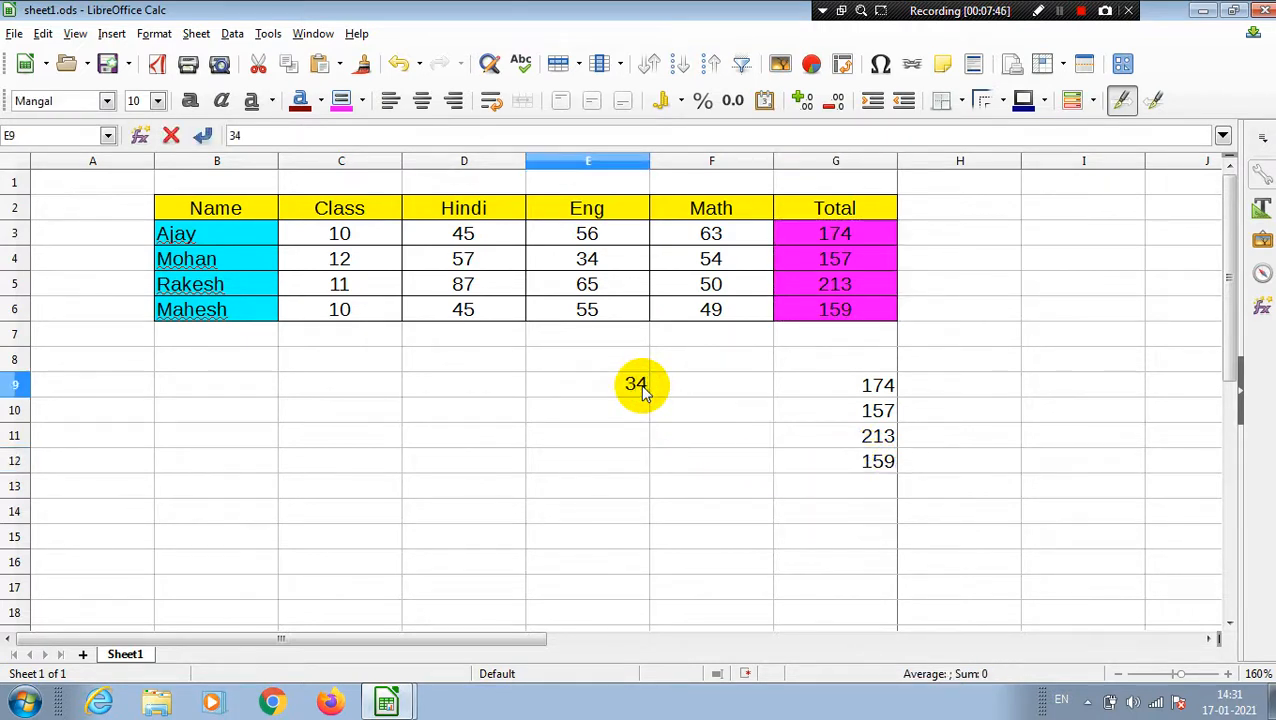
key("Return")
left_click(686, 391)
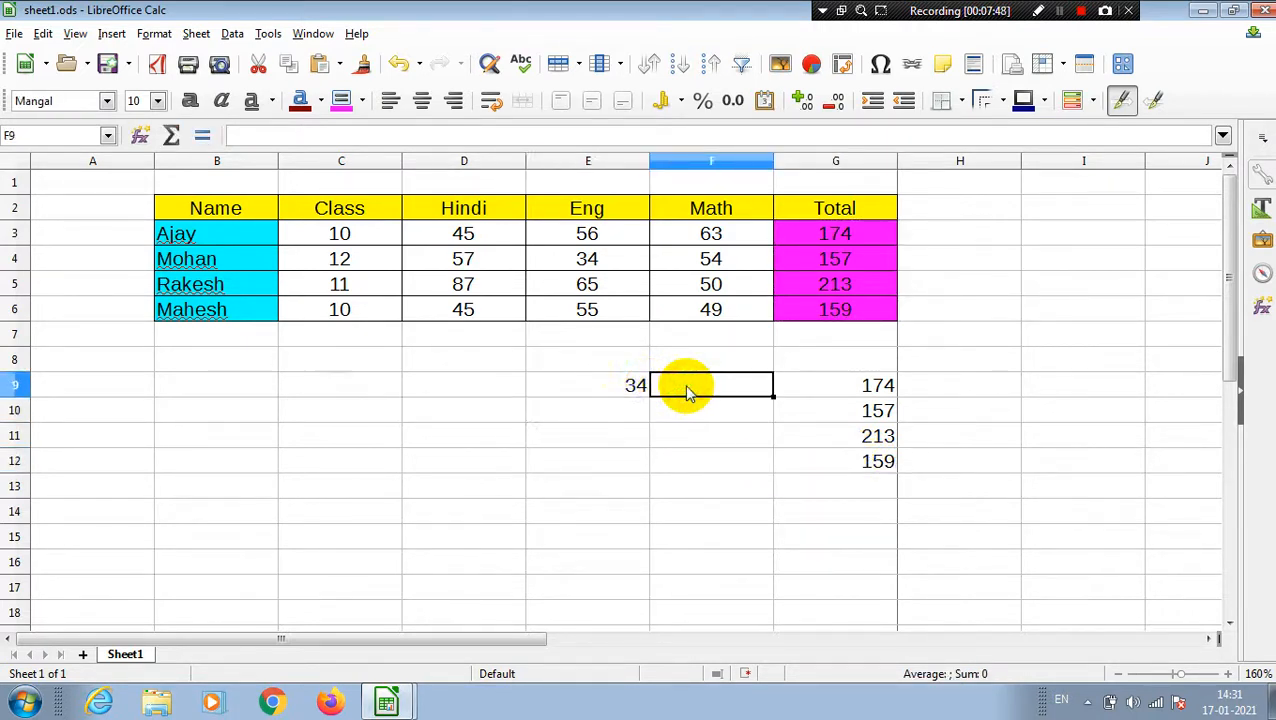
type("33")
key("Return")
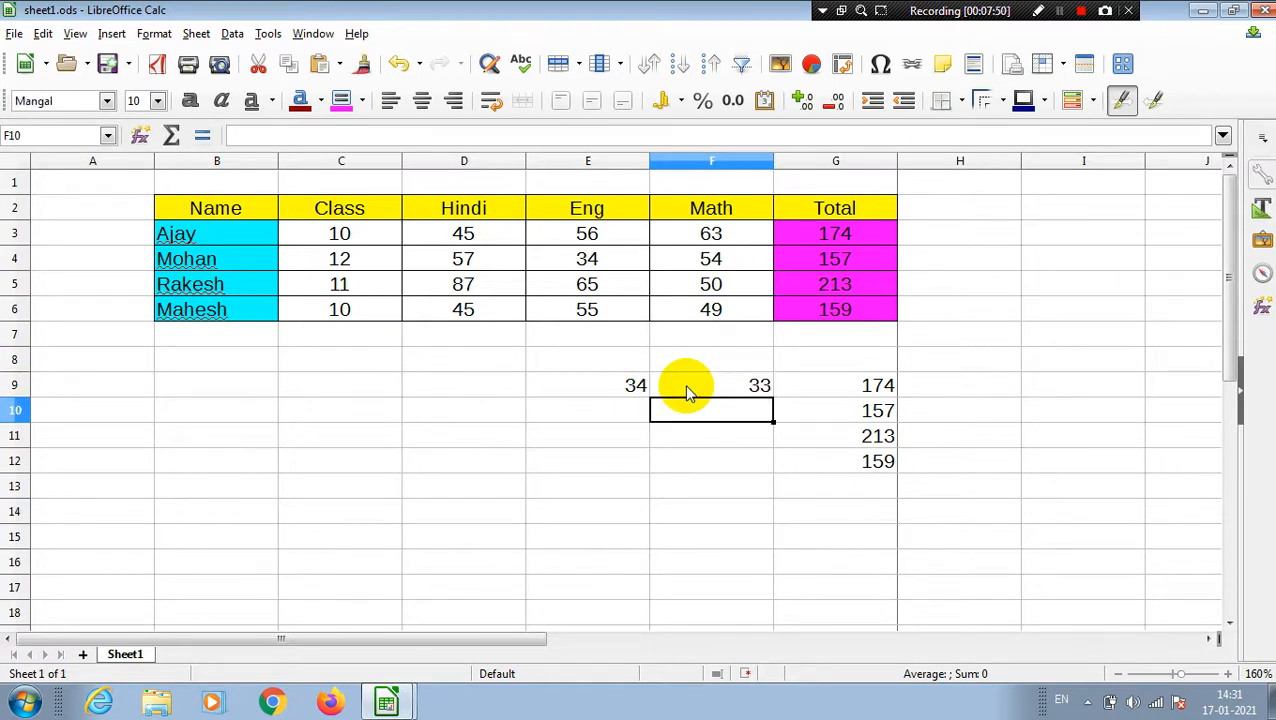
Clear the contents of the test range E9:G12.
left_click_drag(630, 385, 870, 470)
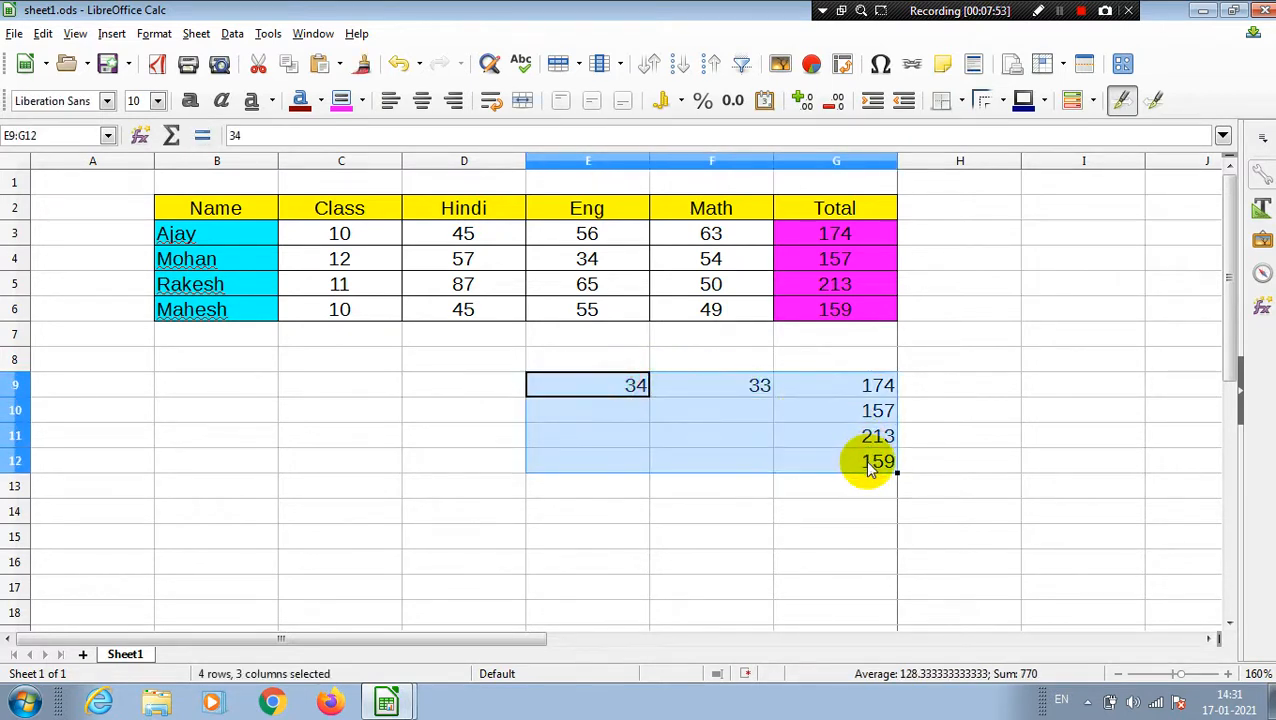
key("Delete")
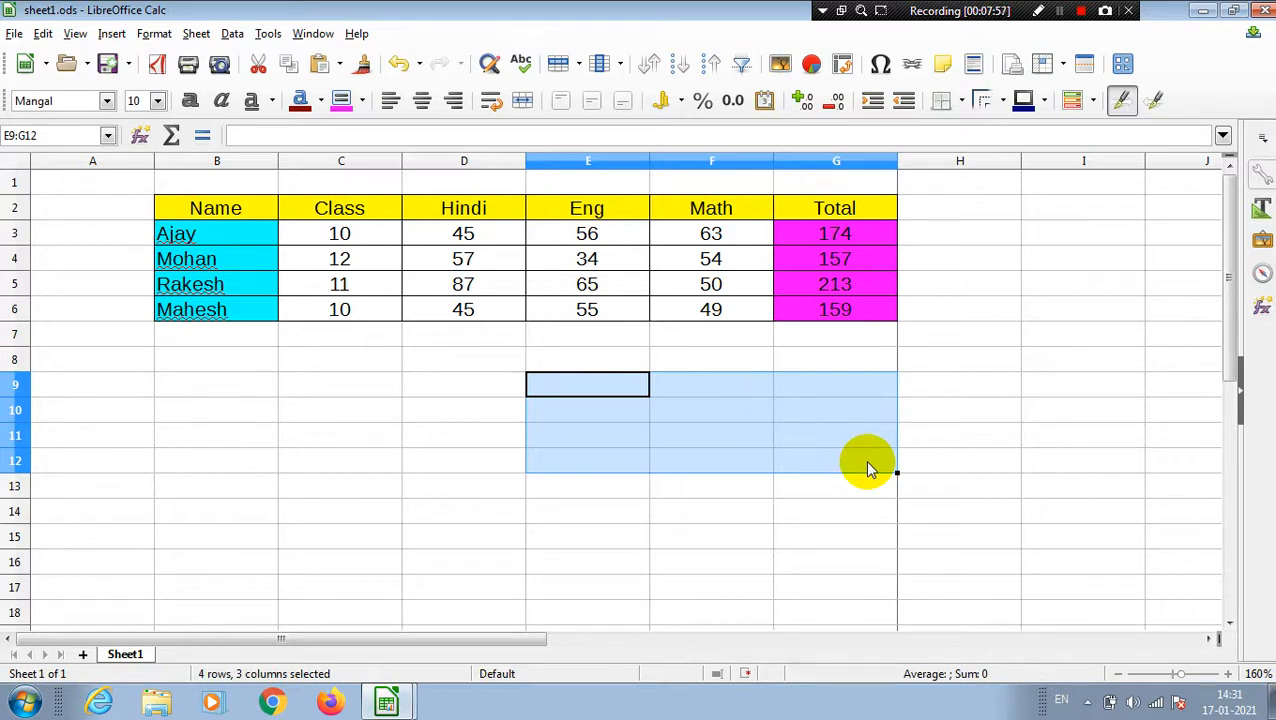
left_click(850, 416)
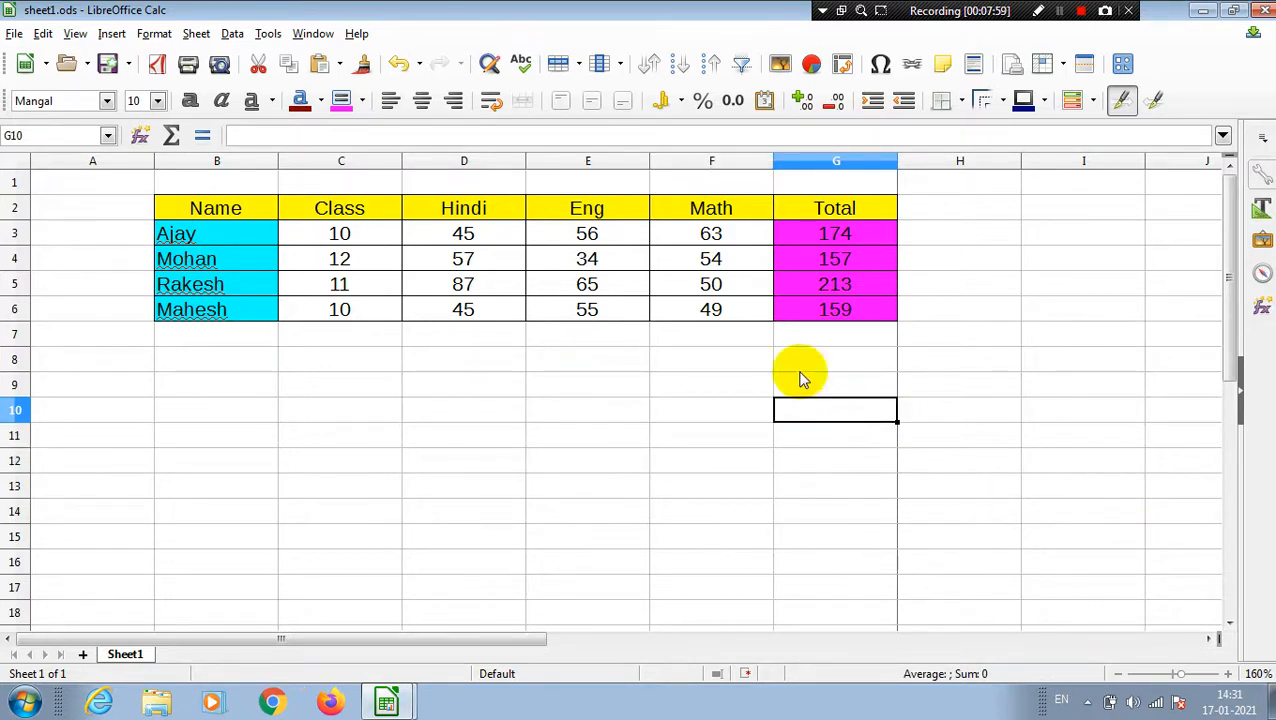
Copy the totals G3:G6 again, look over the Paste Special options at G9, and close the dialog without pasting.
left_click_drag(800, 237, 812, 316)
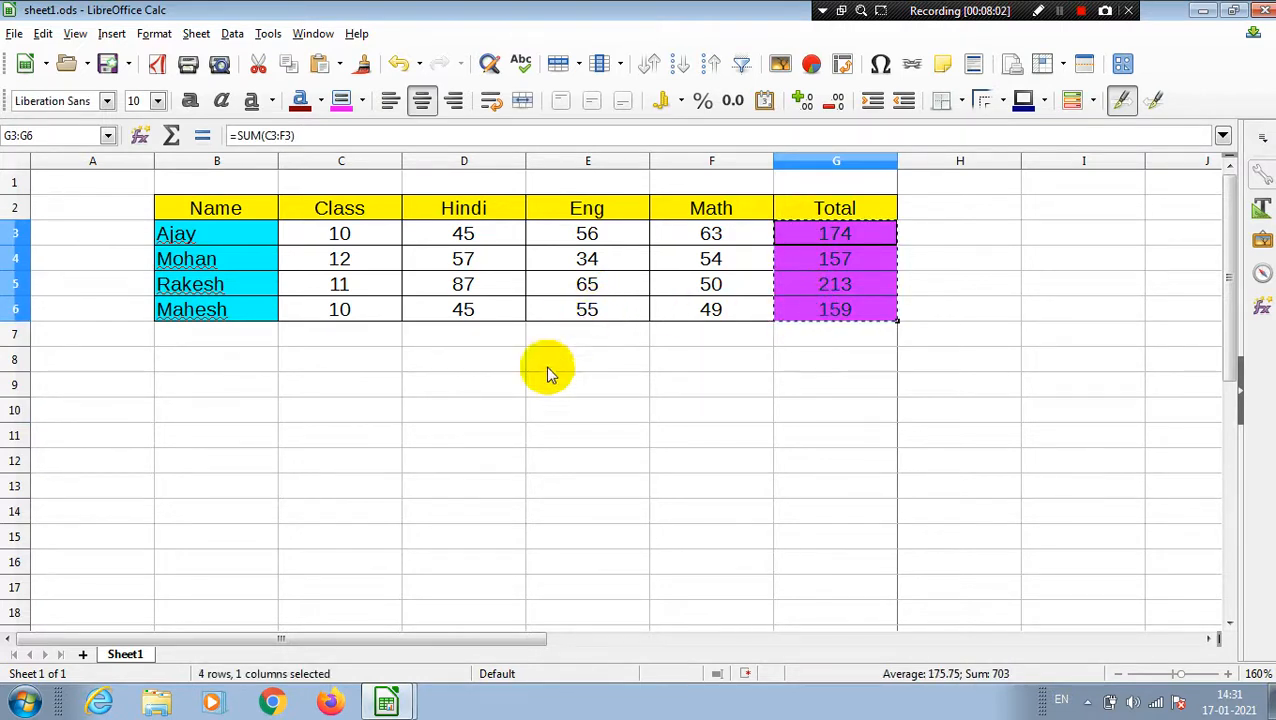
left_click(803, 381)
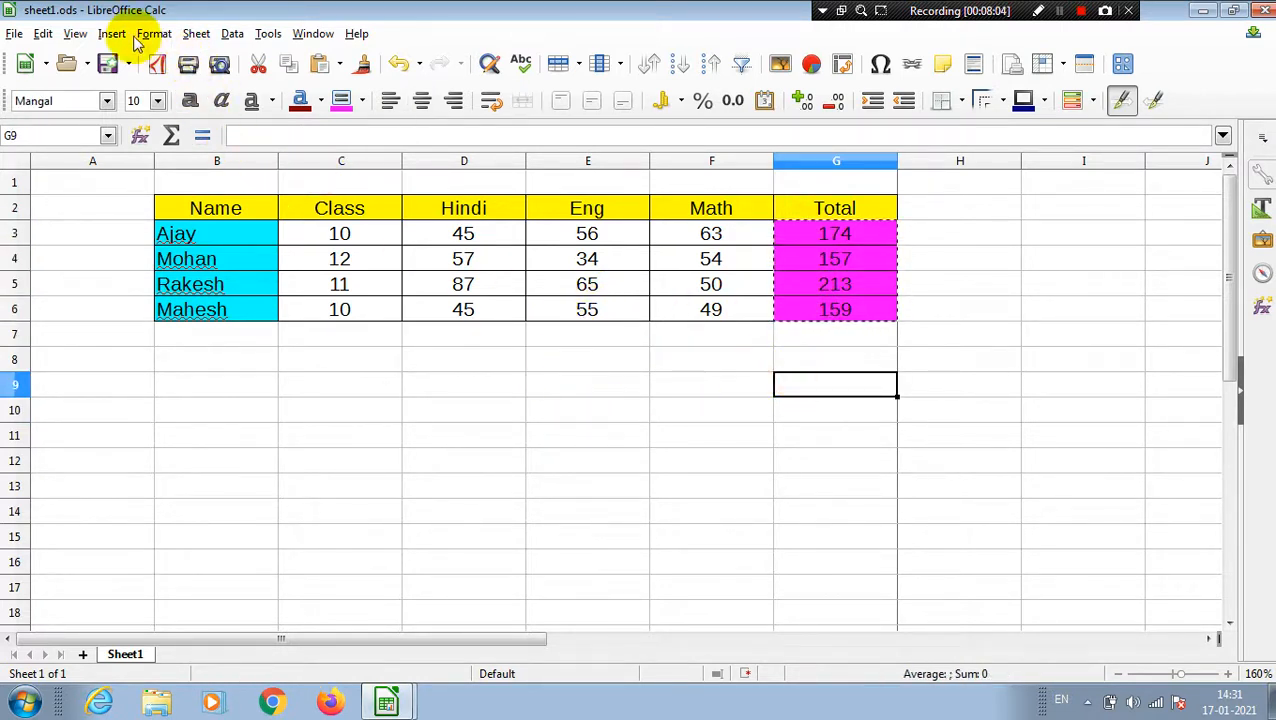
key("ctrl+shift+v")
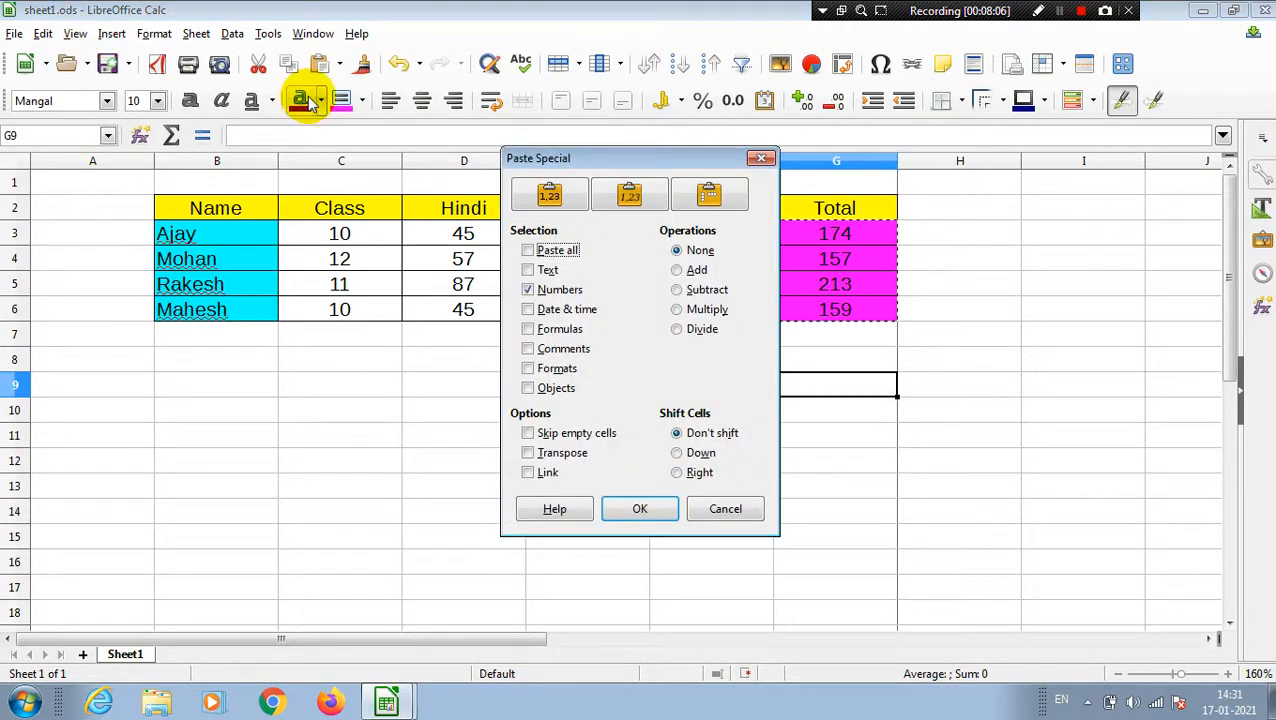
left_click_drag(546, 170, 419, 223)
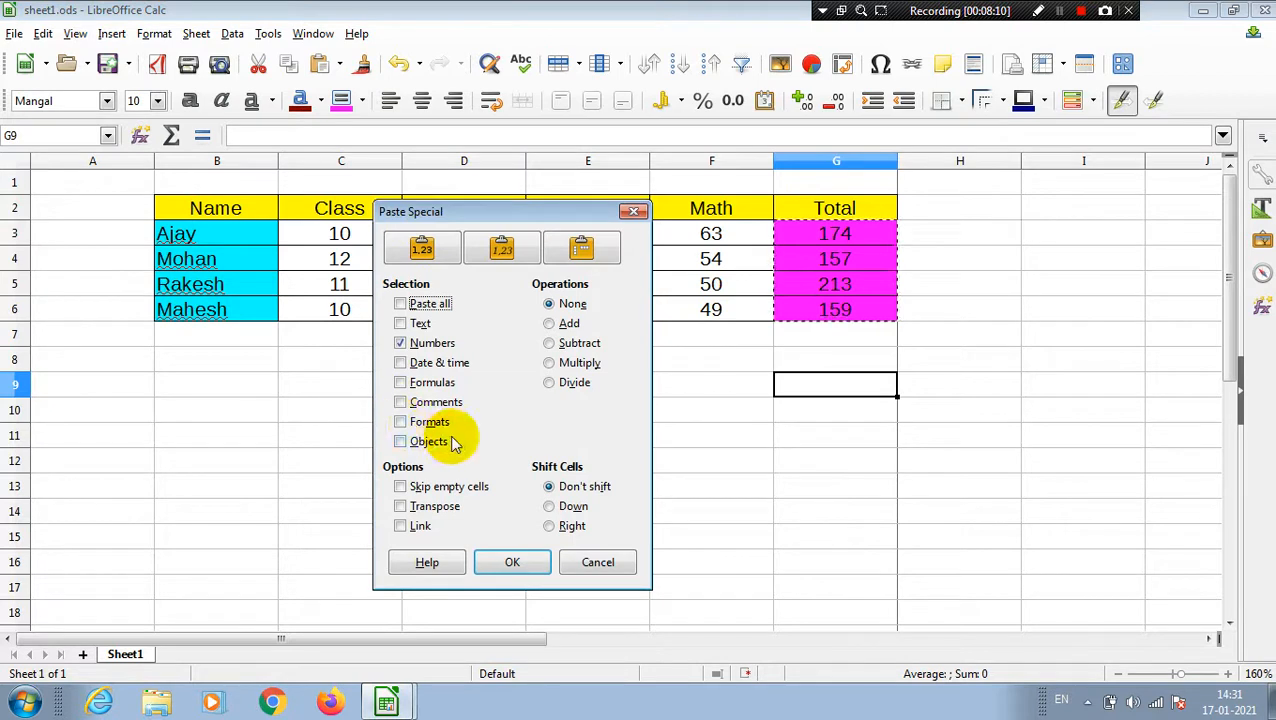
key("Escape")
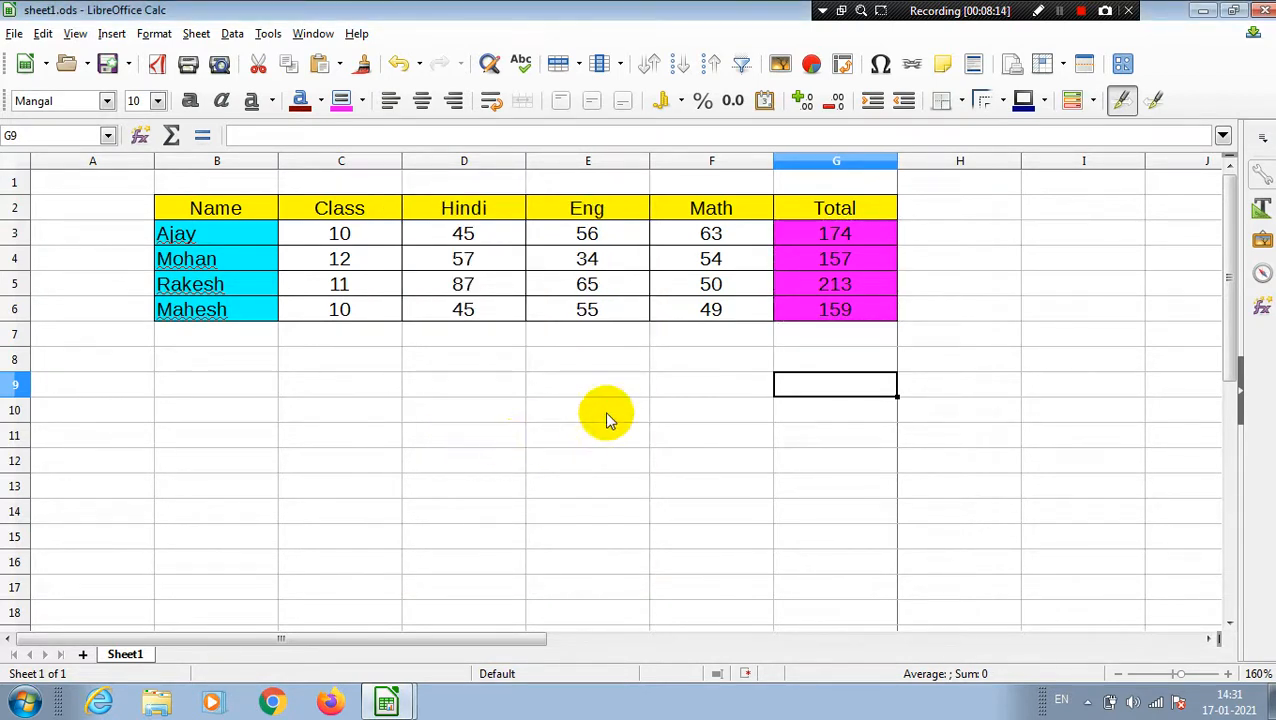
Enter 5 in cell I3 outside the marks table and copy that cell.
left_click_drag(345, 234, 726, 320)
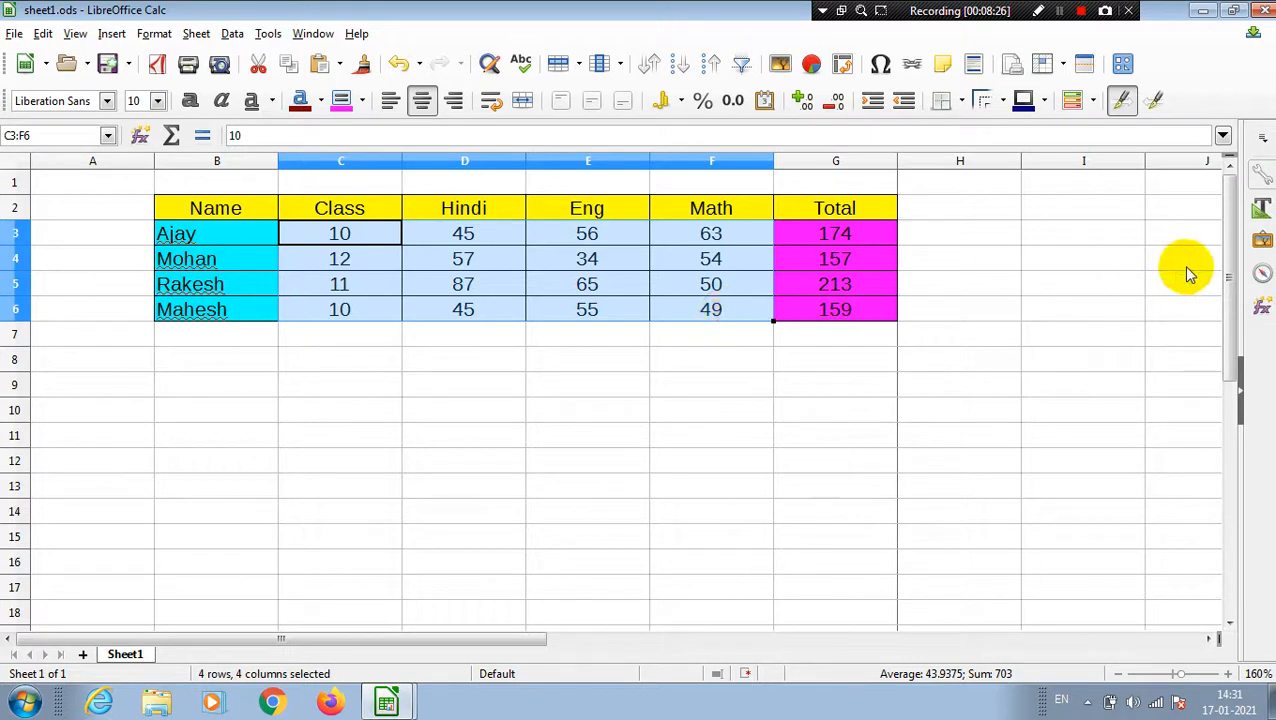
left_click(1065, 237)
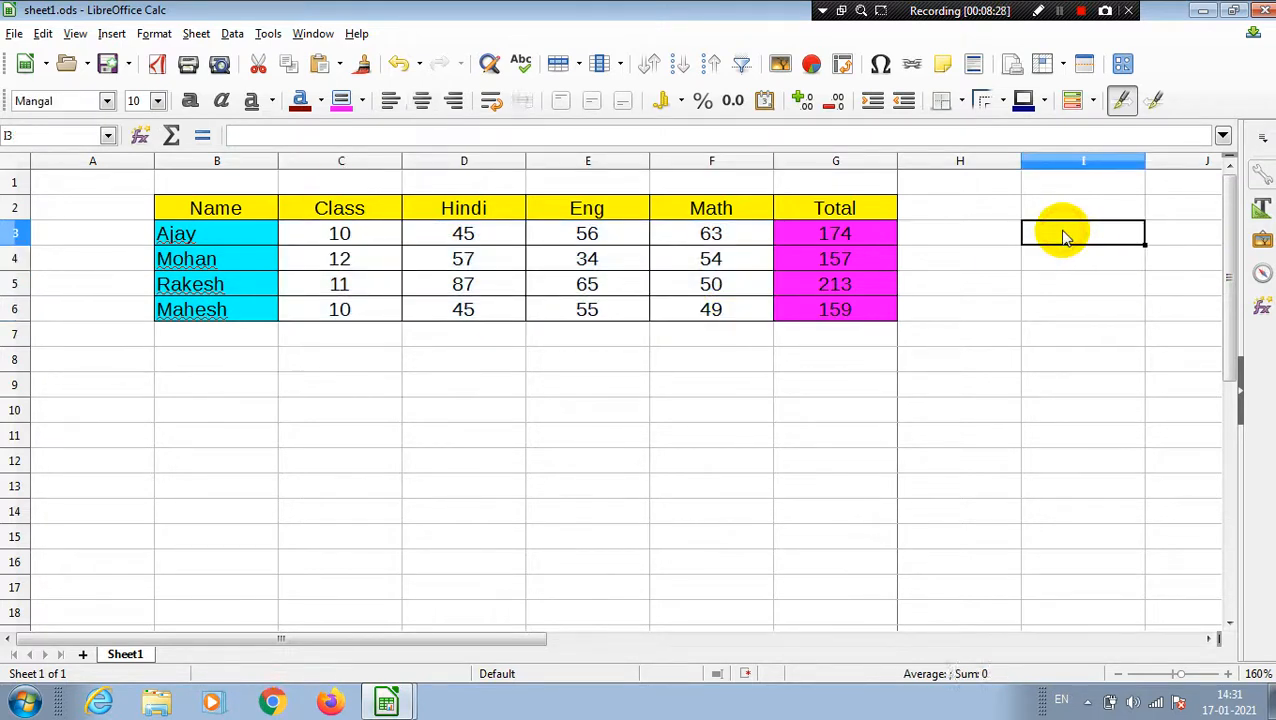
type("5")
key("Return")
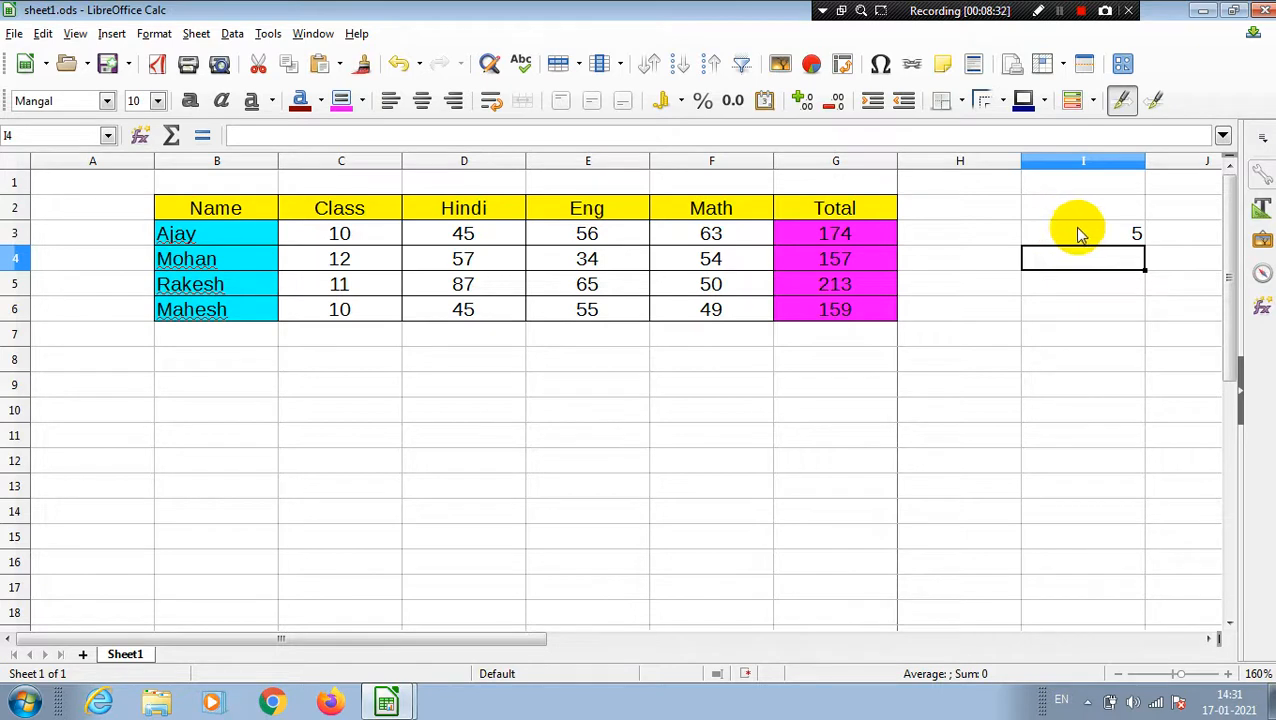
left_click(1079, 234)
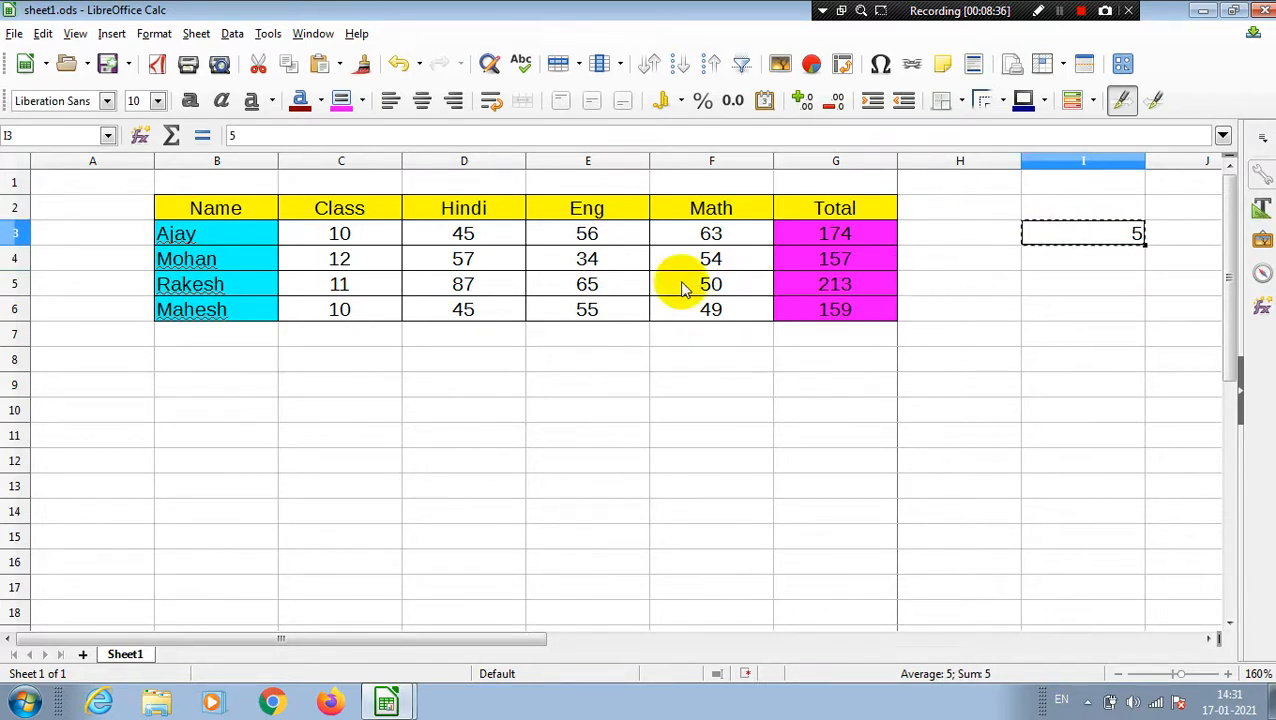
Add the copied 5 to every value in C3:F6 using Paste Special with Numbers and the Add operation.
left_click_drag(362, 233, 705, 312)
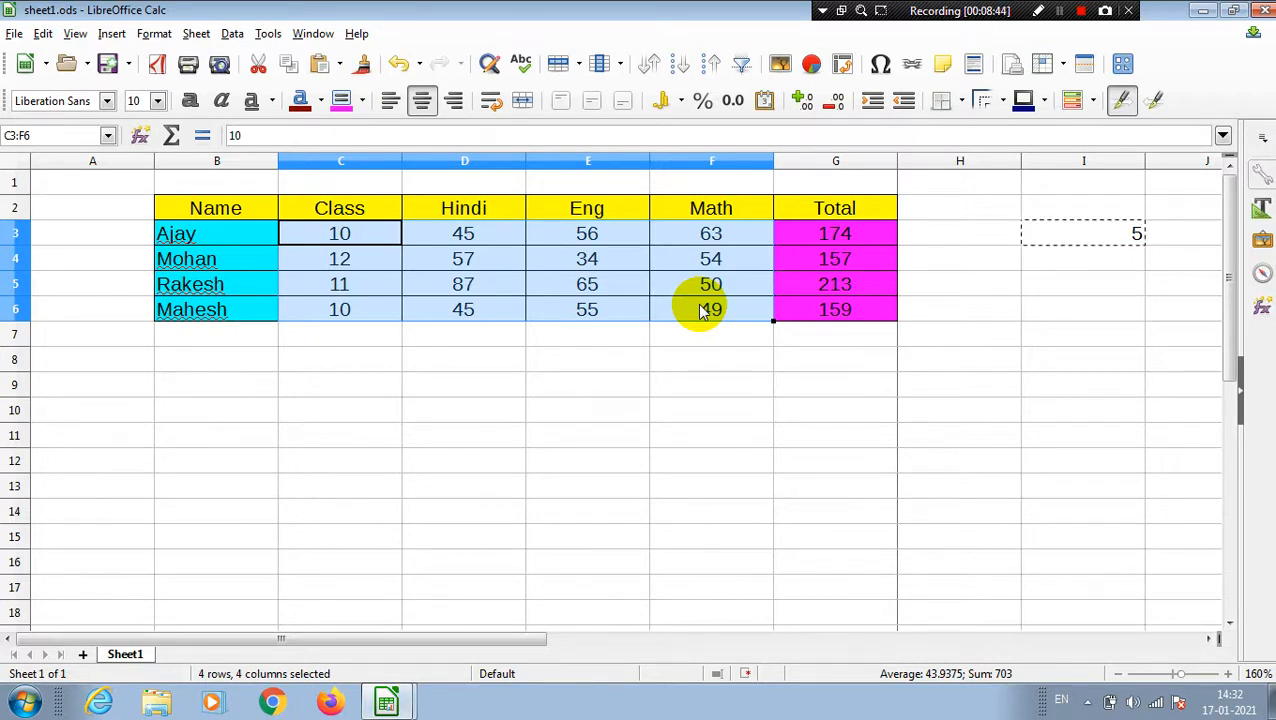
key("ctrl+shift+v")
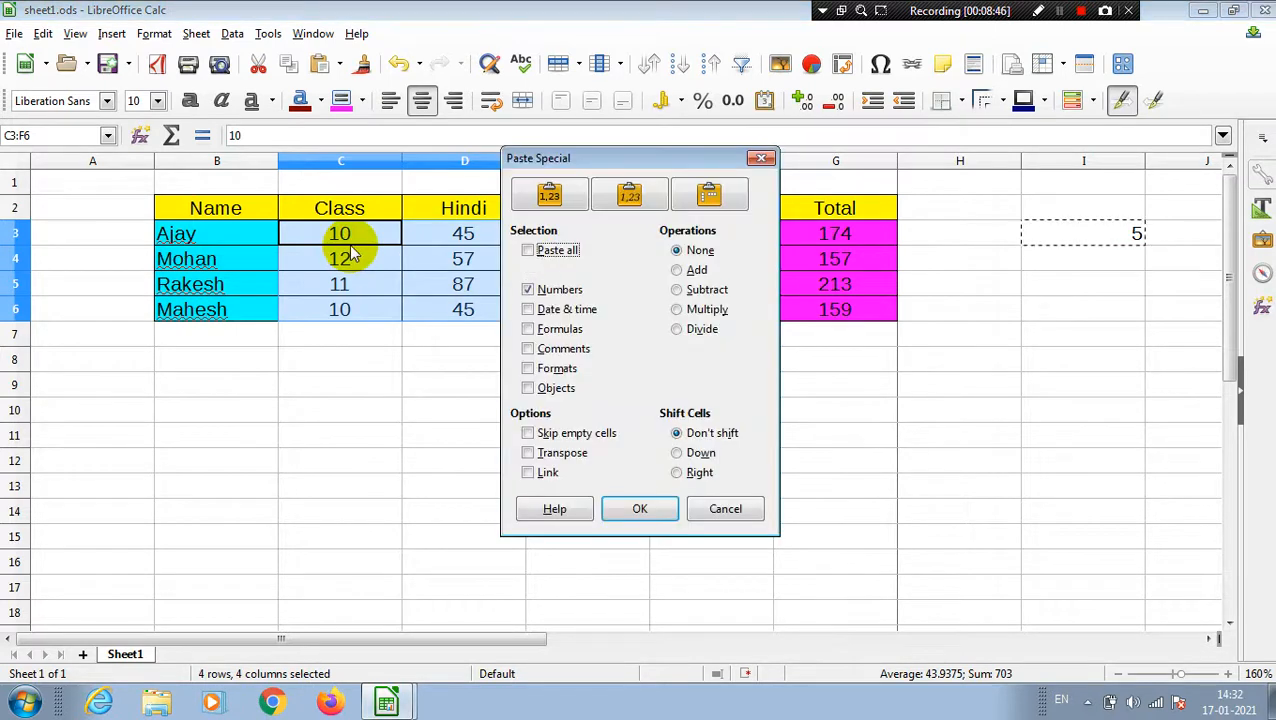
left_click_drag(661, 162, 1068, 281)
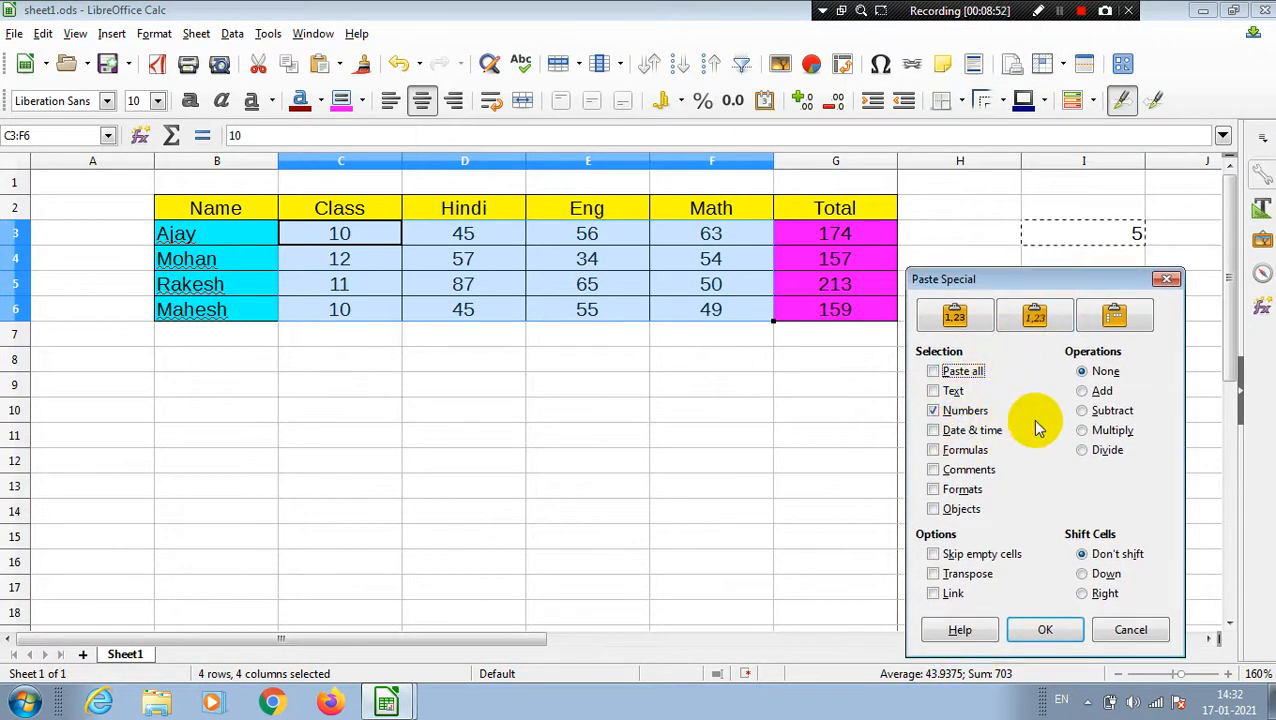
left_click(1085, 393)
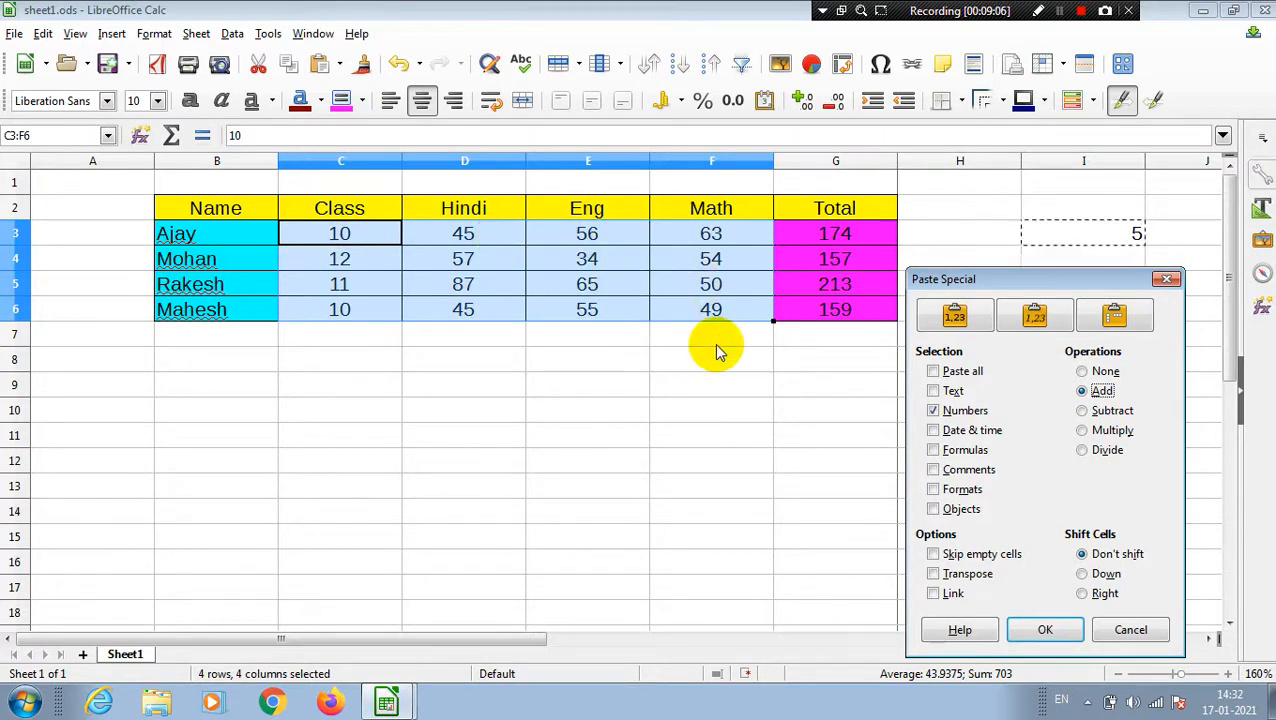
left_click(1036, 628)
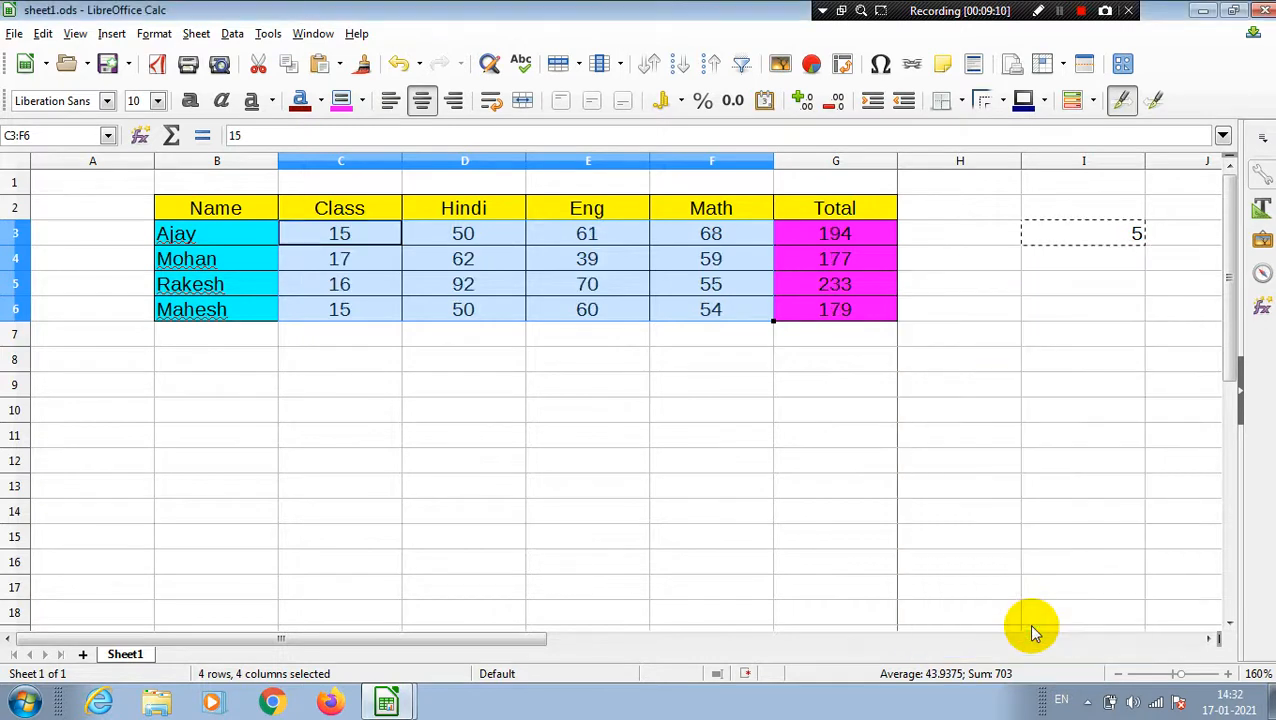
left_click(618, 496)
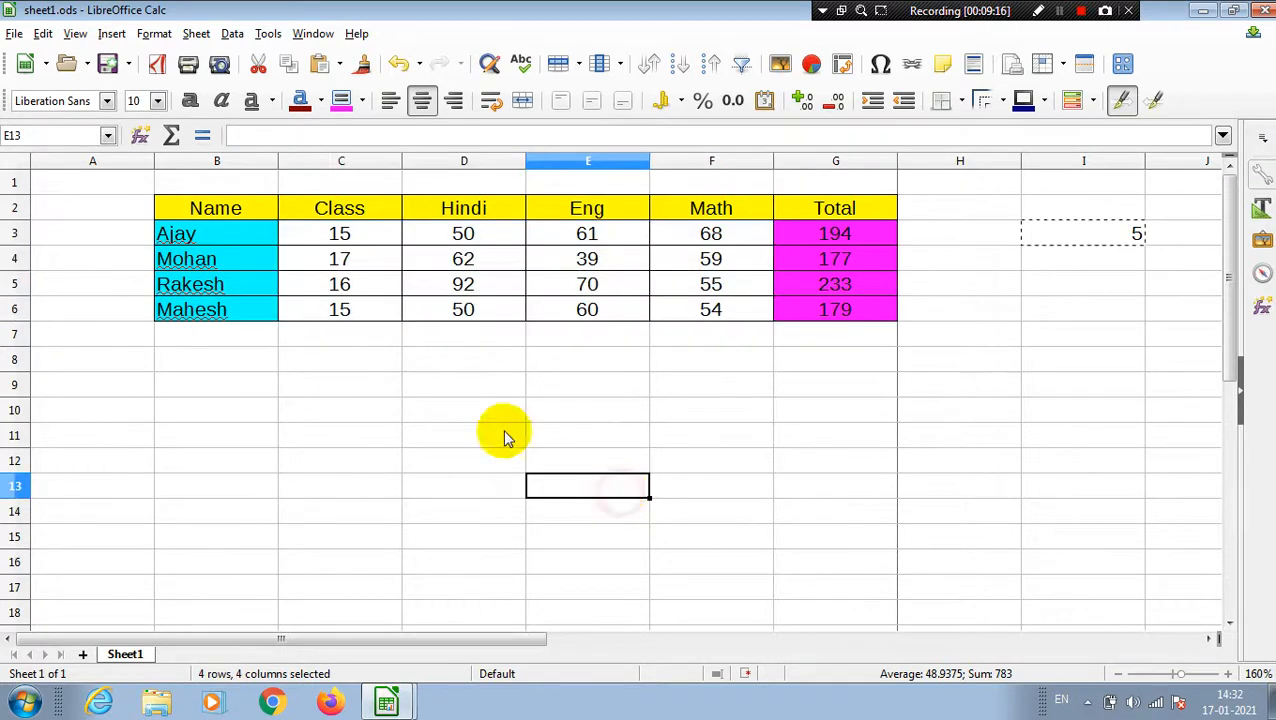
Copy the 5 in cell I3 again.
left_click(342, 238)
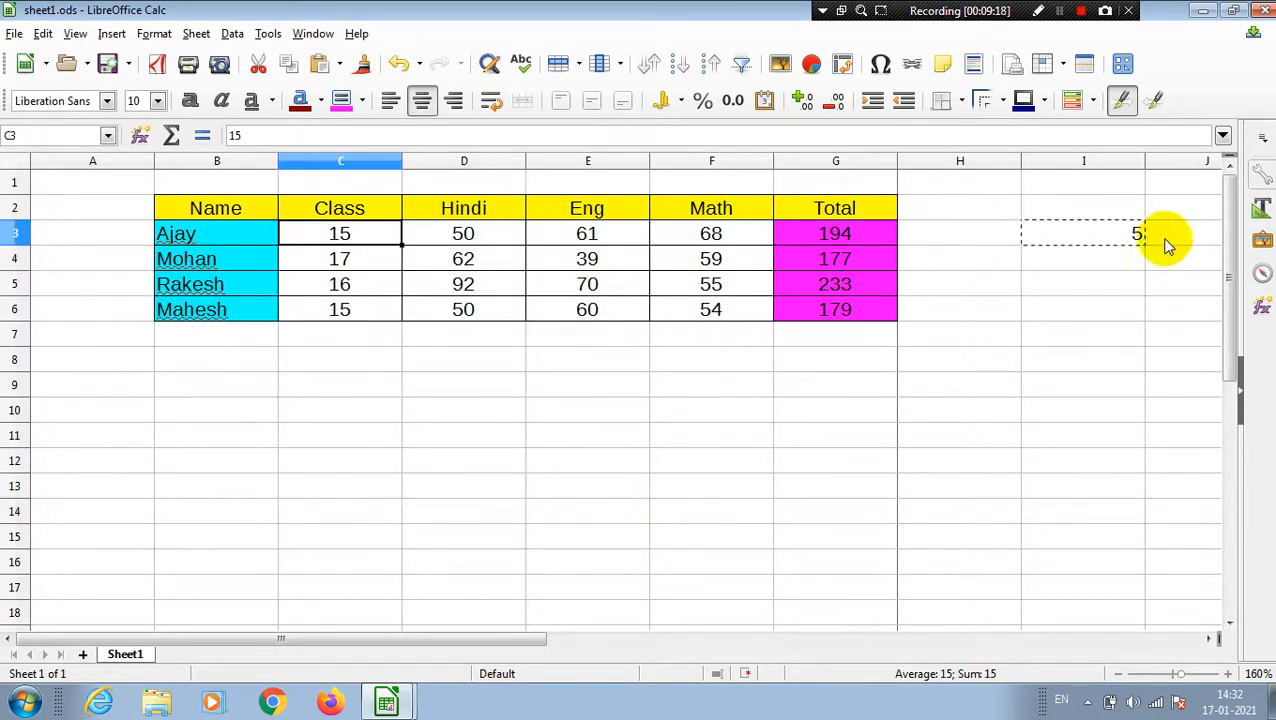
left_click(1114, 238)
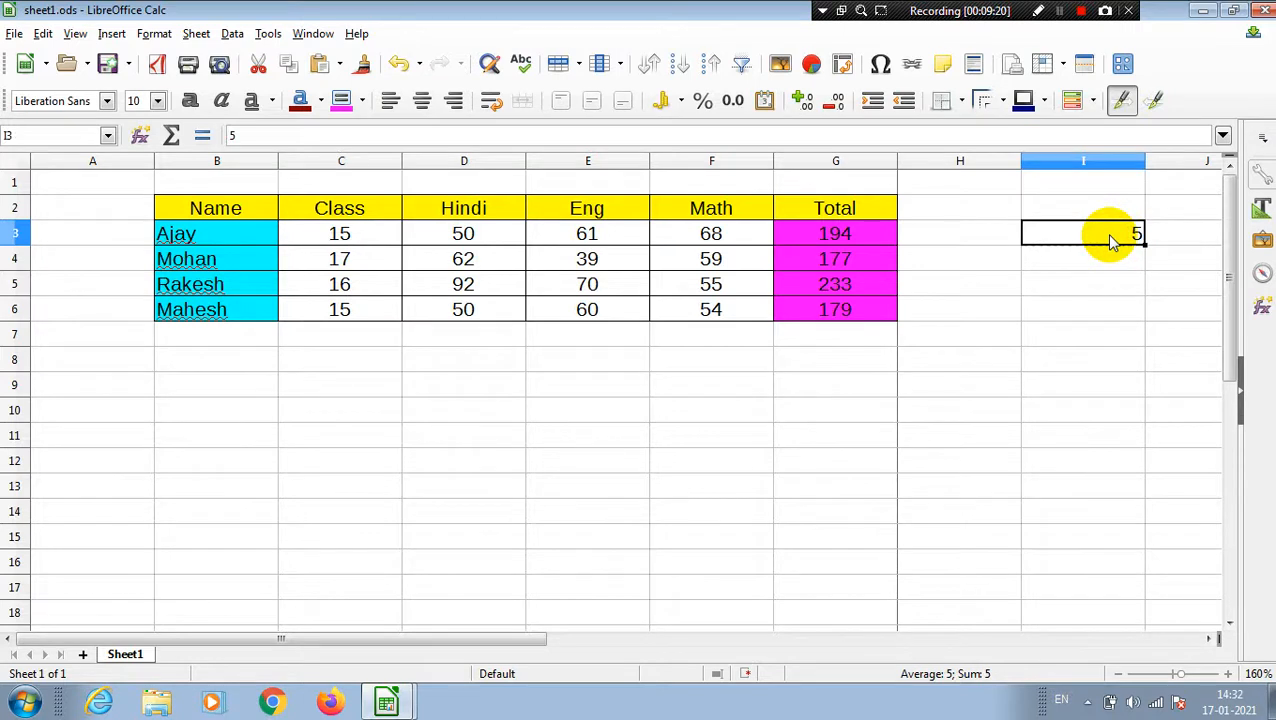
key("ctrl+c")
left_click(1106, 292)
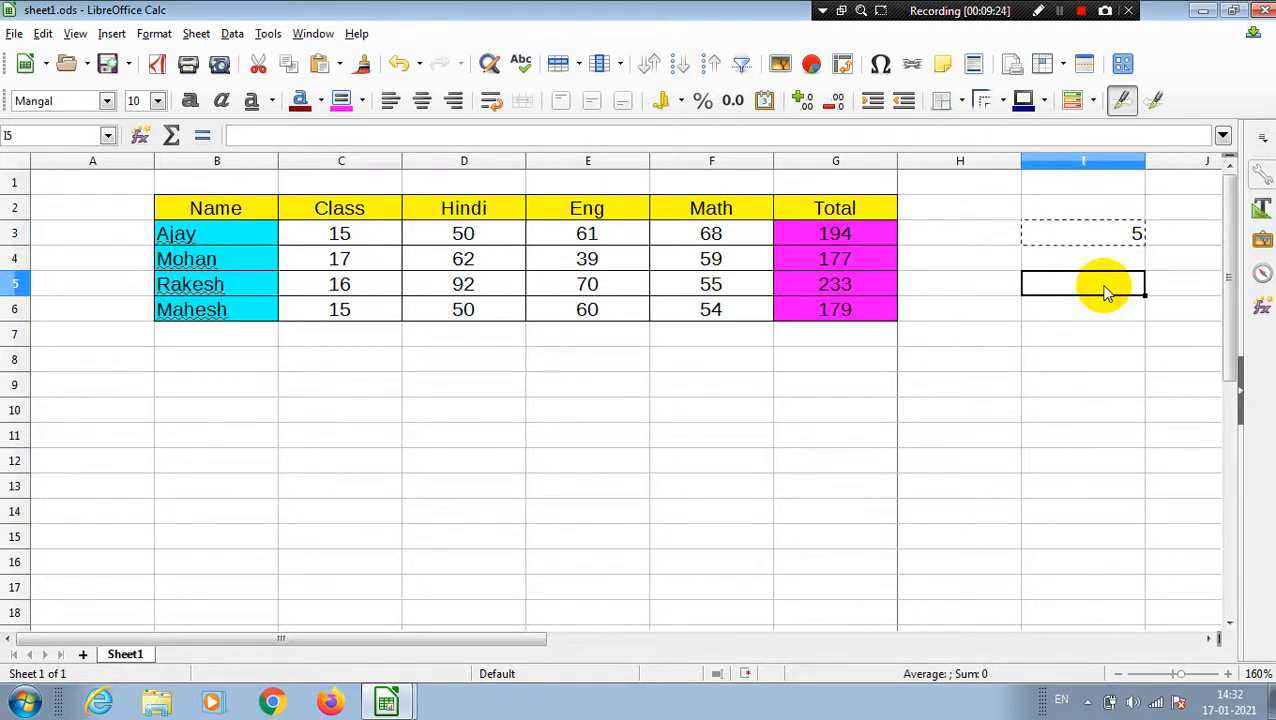
left_click(1083, 240)
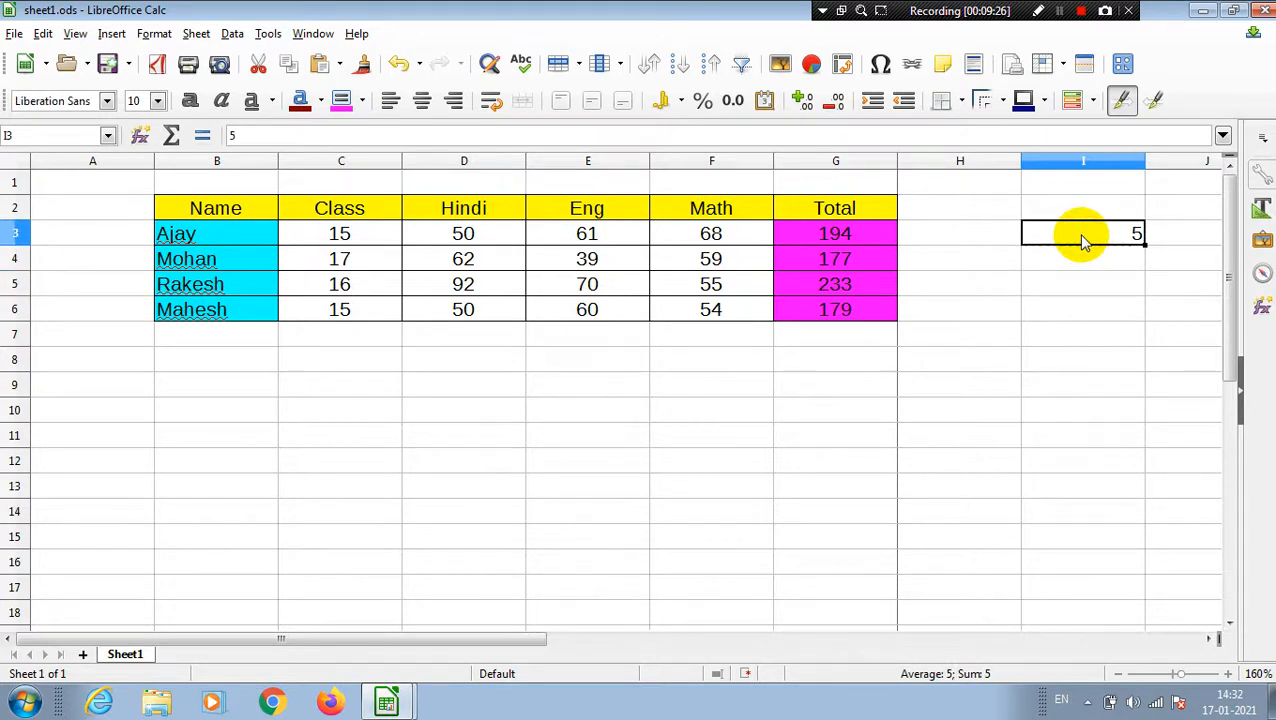
Subtract the copied 5 from every value in C3:F6 using Paste Special with Numbers and the Subtract operation.
left_click(340, 238)
left_click_drag(340, 238, 709, 310)
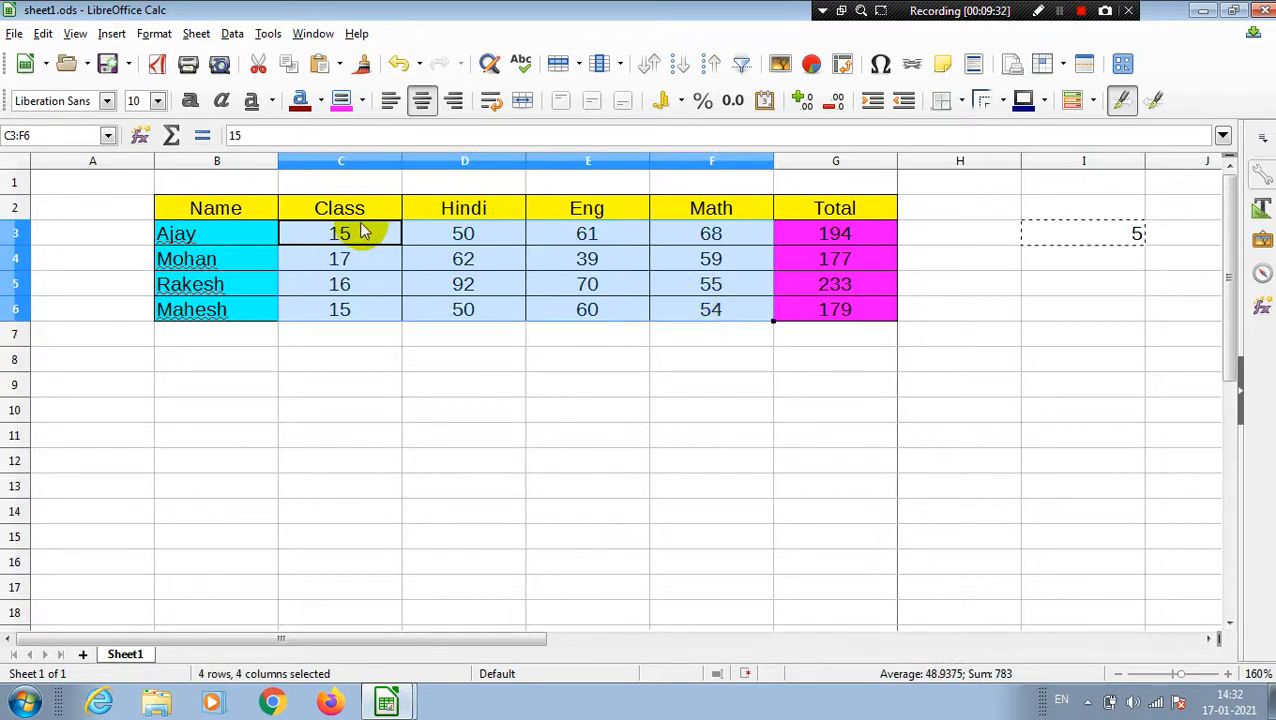
key("ctrl+shift+v")
left_click_drag(536, 156, 870, 211)
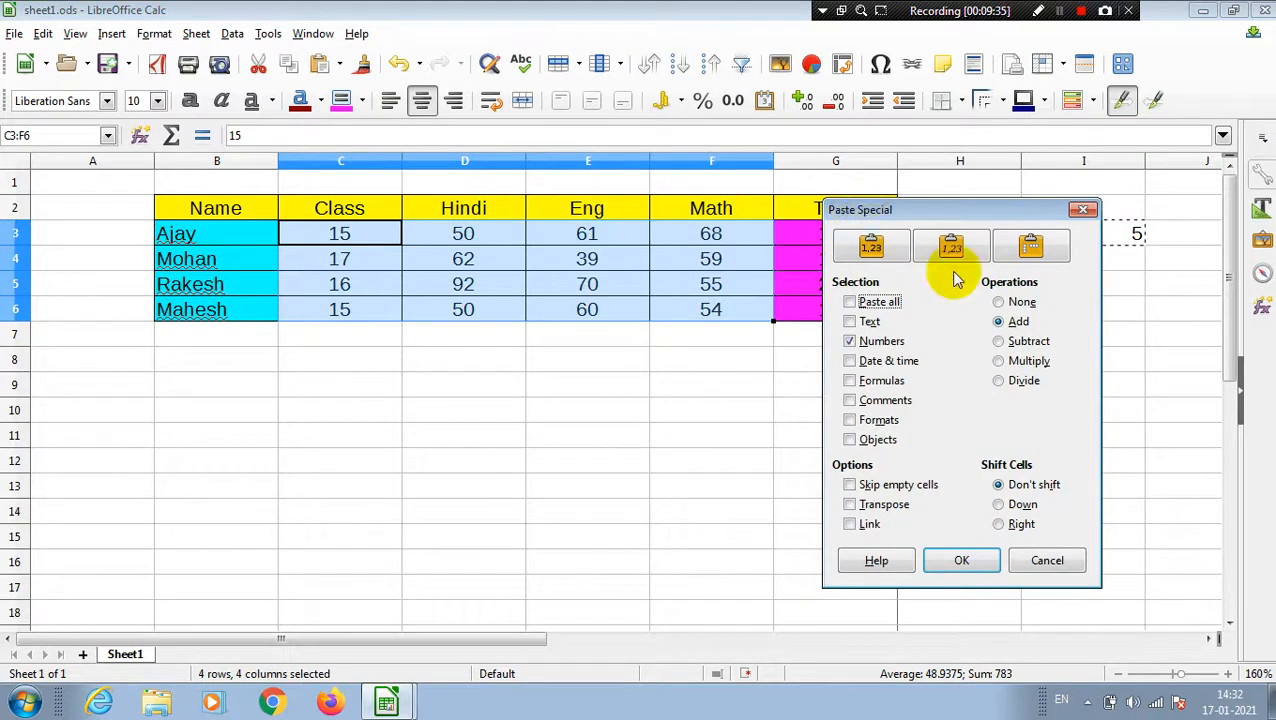
left_click(998, 362)
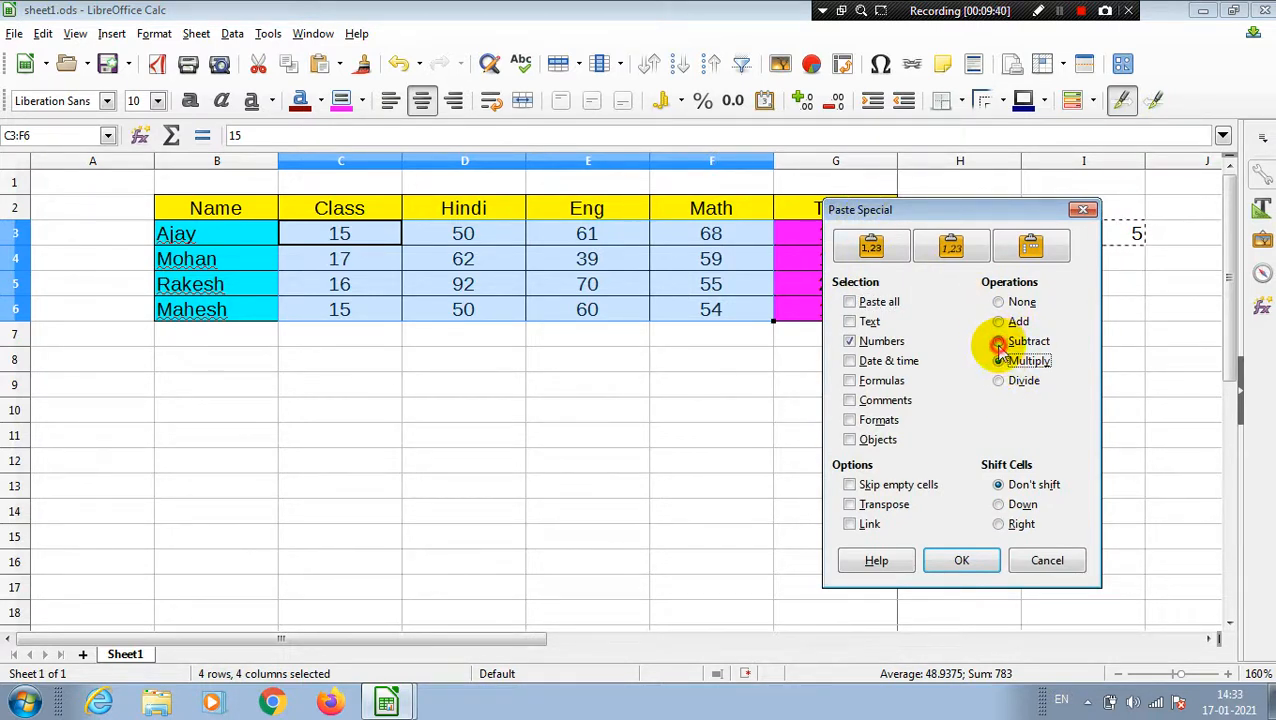
left_click(998, 341)
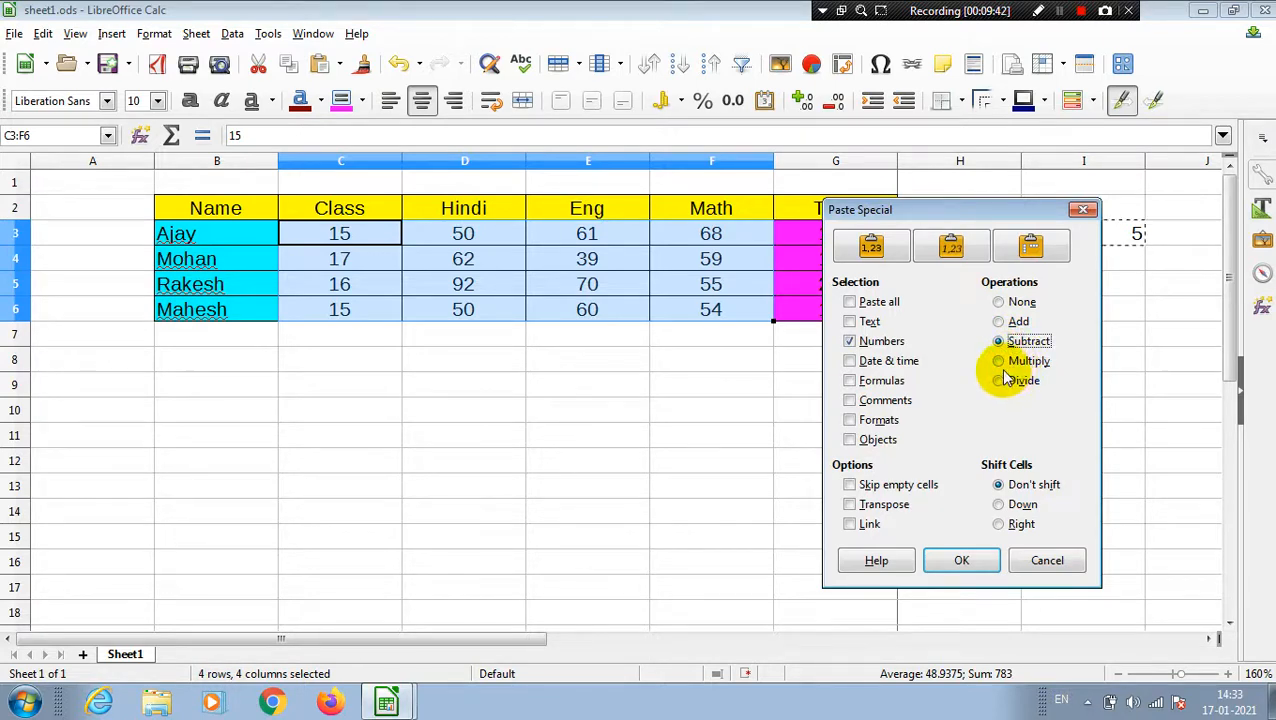
left_click_drag(968, 209, 1051, 230)
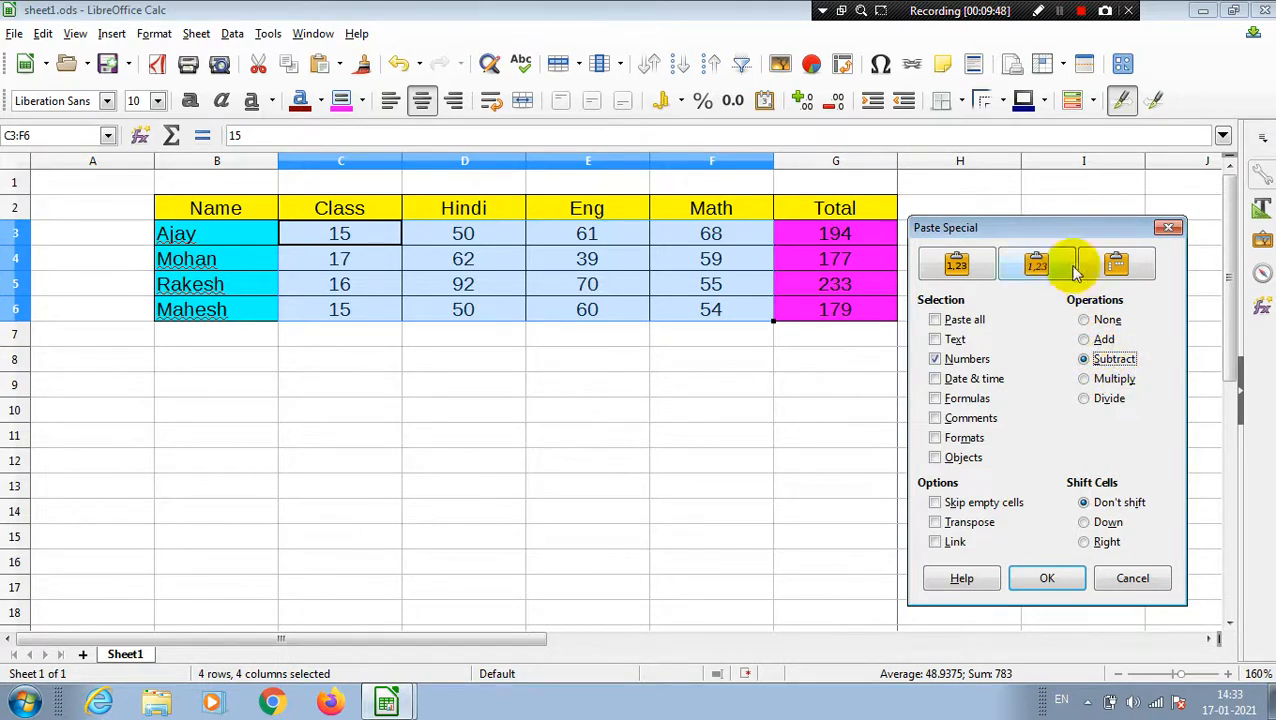
left_click_drag(1063, 232, 1052, 279)
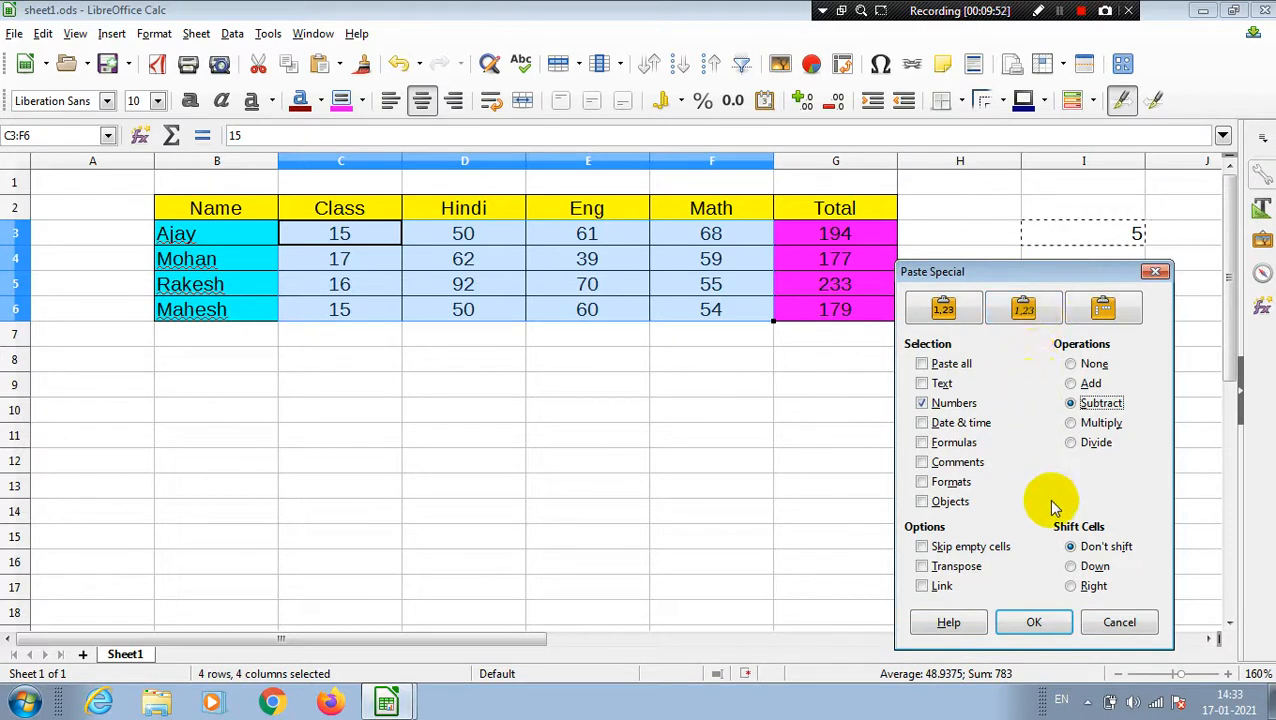
left_click(1048, 623)
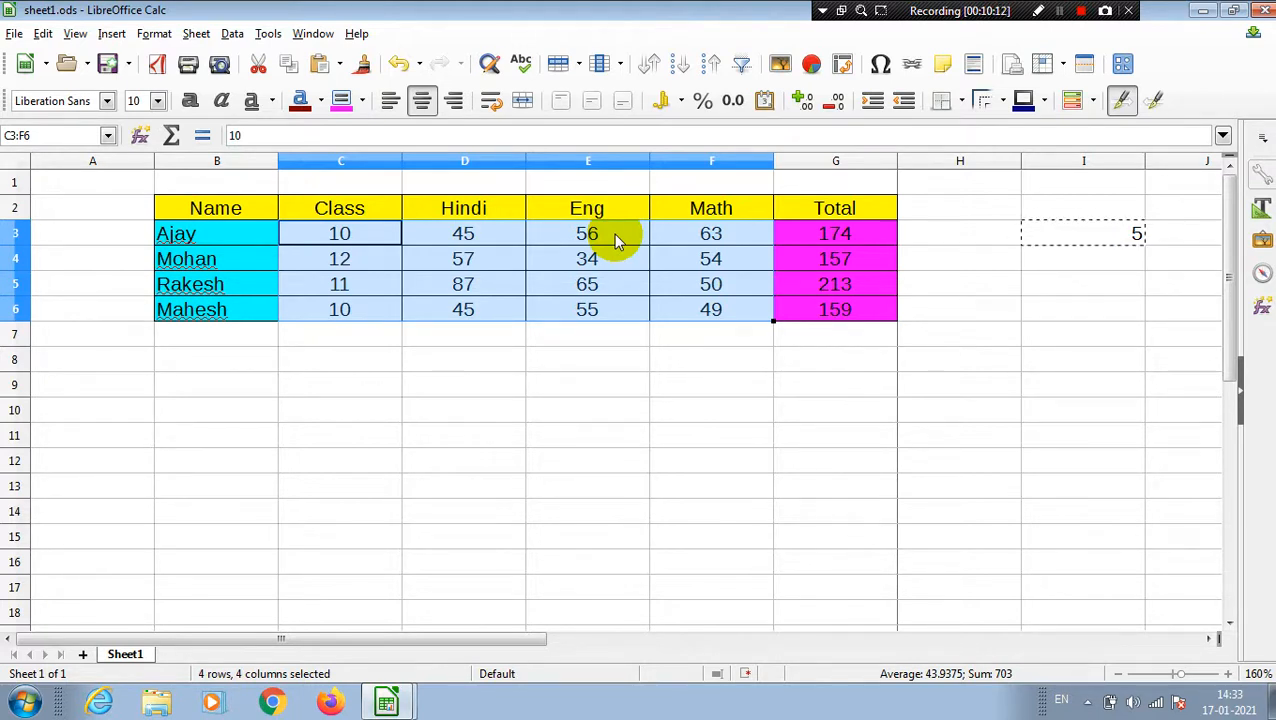
Multiply every value in C3:F6 by the copied 5 using Paste Special with the Multiply operation.
key("ctrl+shift+v")
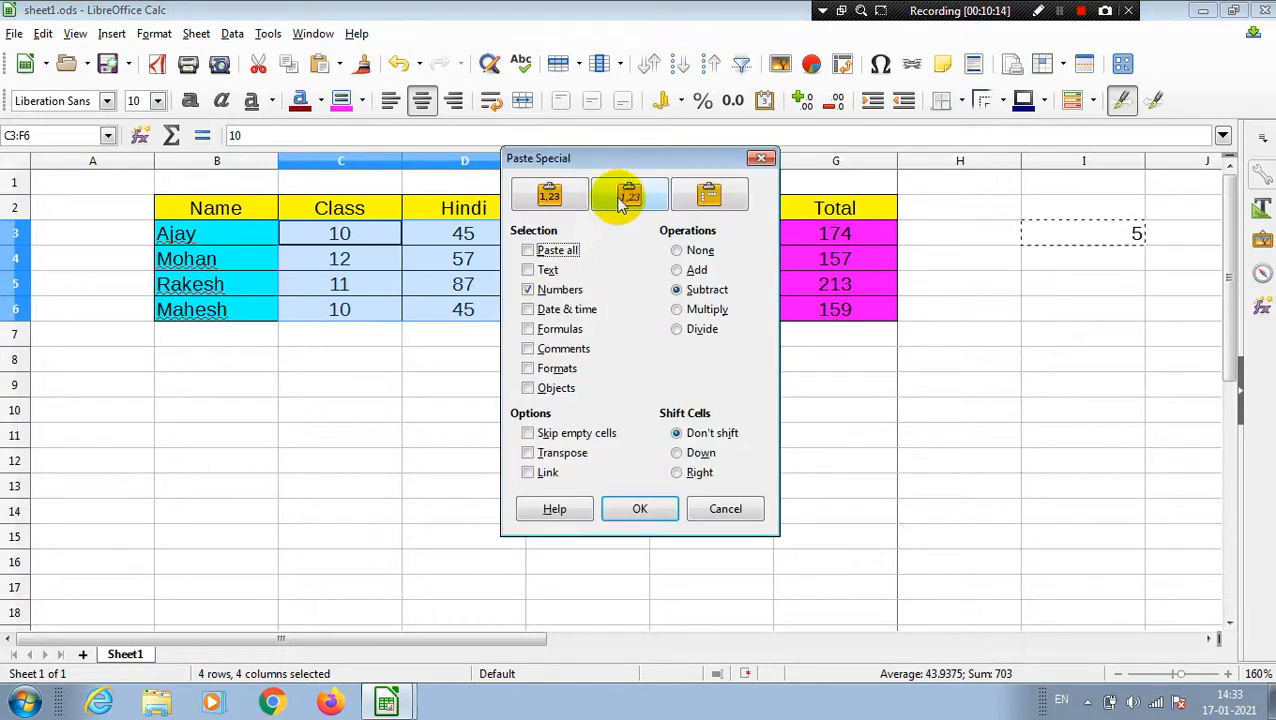
left_click_drag(606, 163, 886, 309)
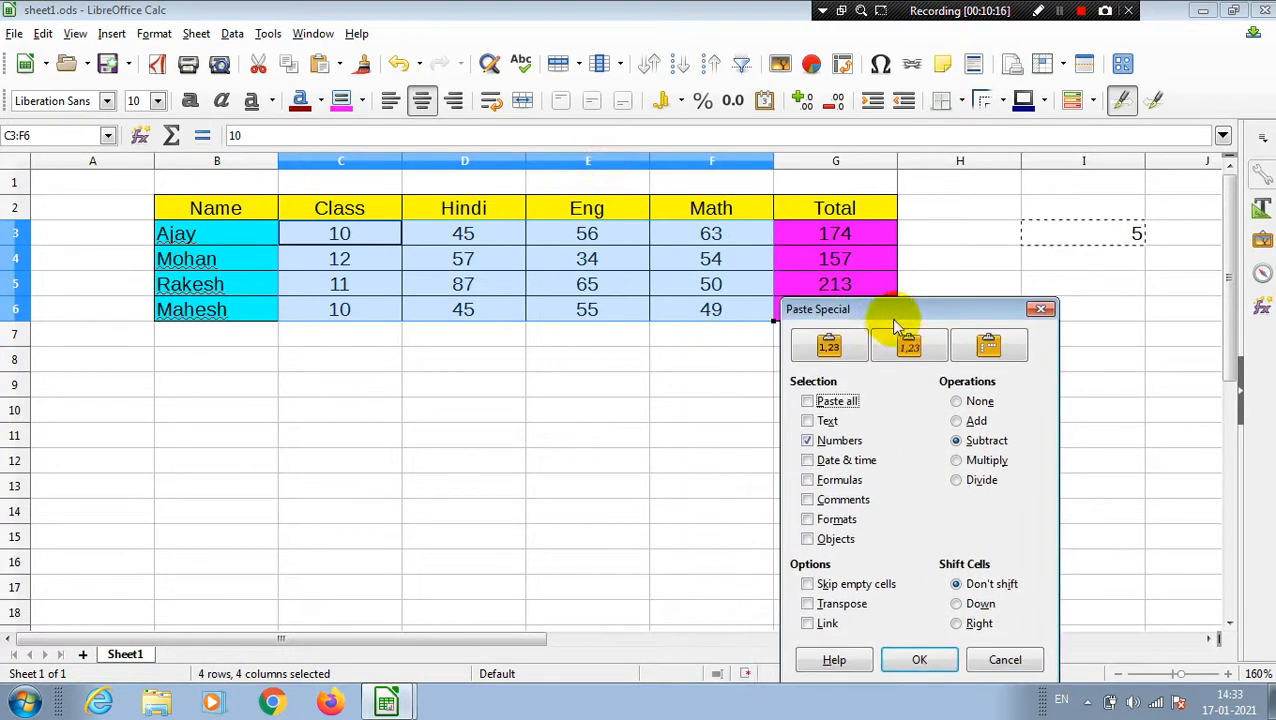
left_click(957, 460)
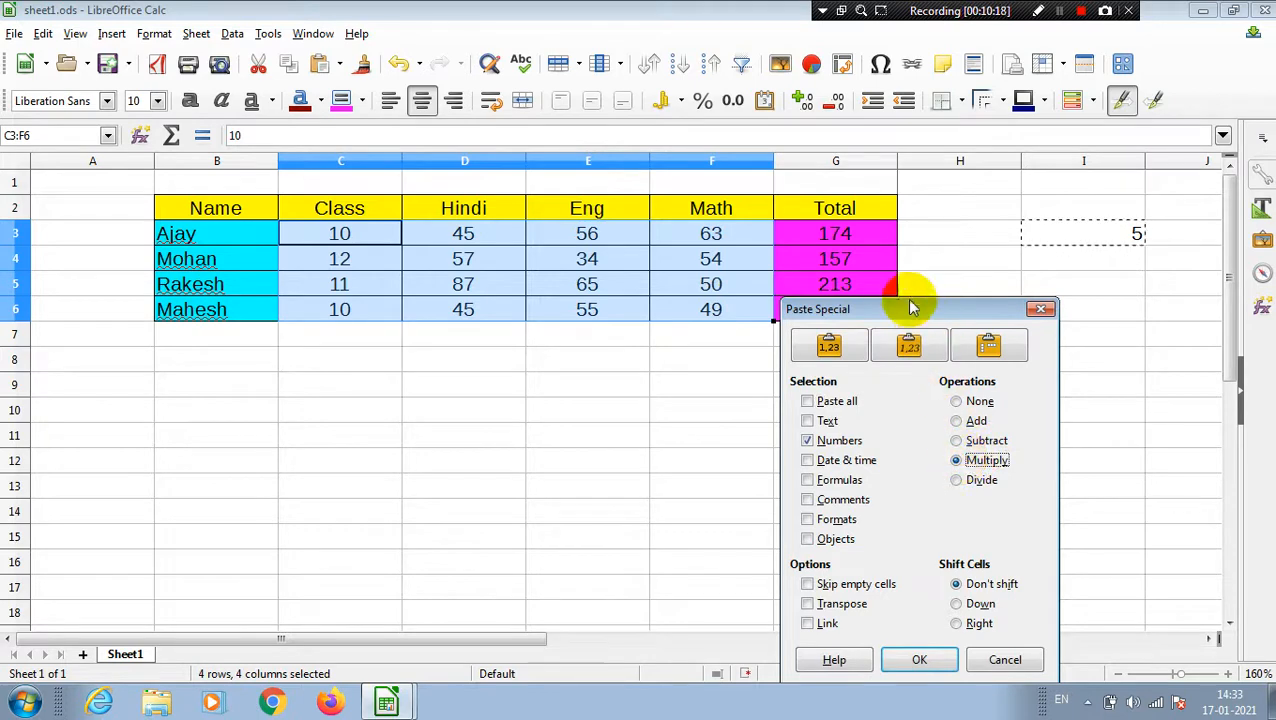
left_click_drag(909, 318, 1033, 218)
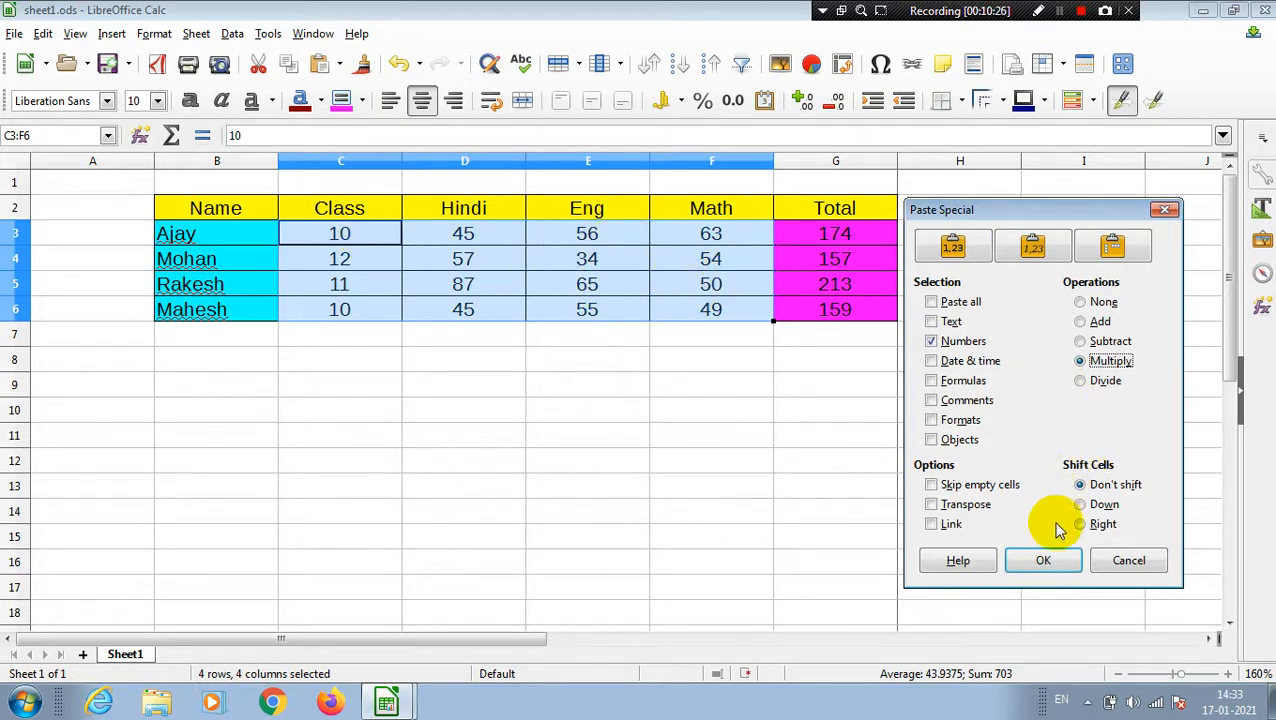
left_click(1045, 560)
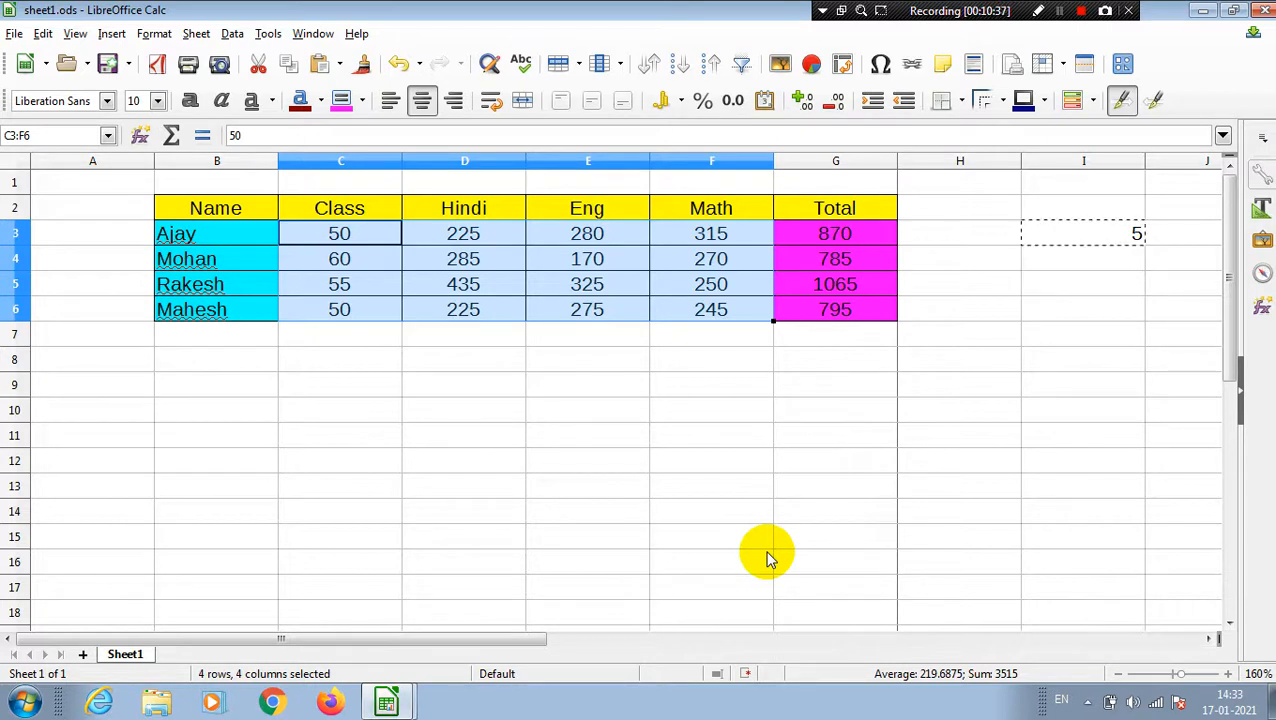
Divide every value in C3:F6 by the copied 5 using Paste Special with the Divide operation.
key("ctrl+shift+v")
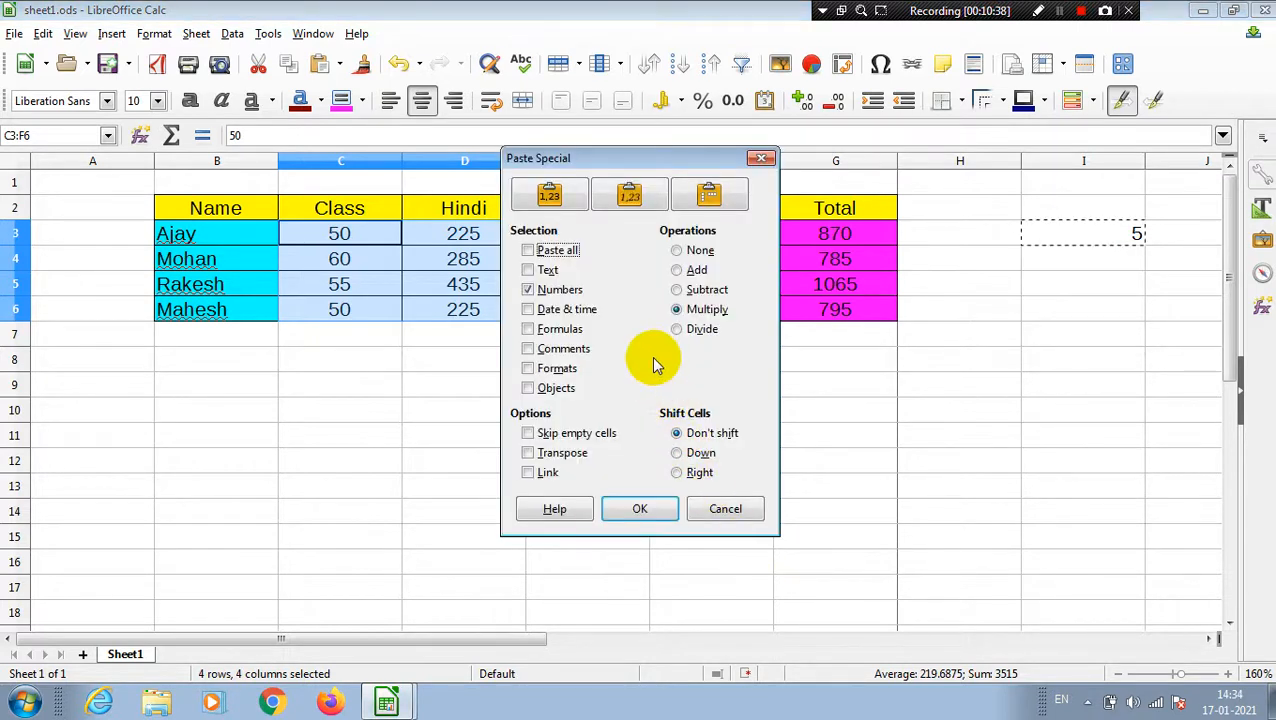
left_click_drag(640, 163, 1026, 288)
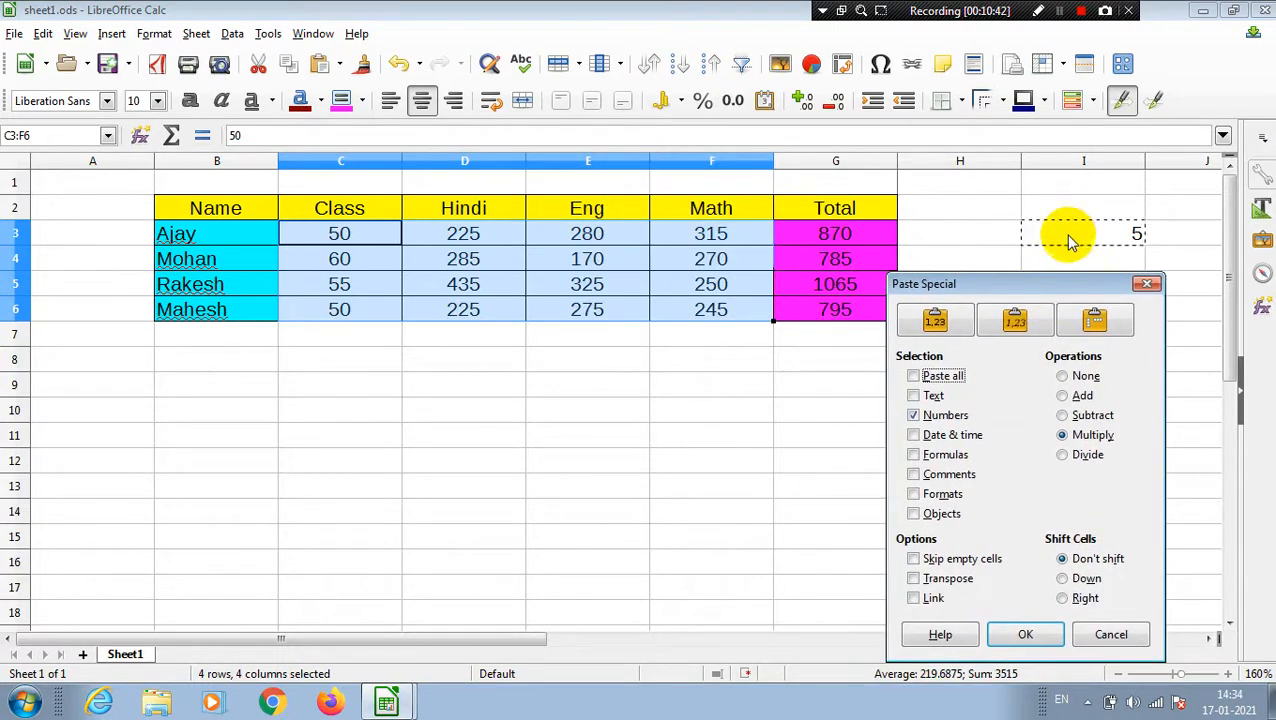
left_click(1064, 456)
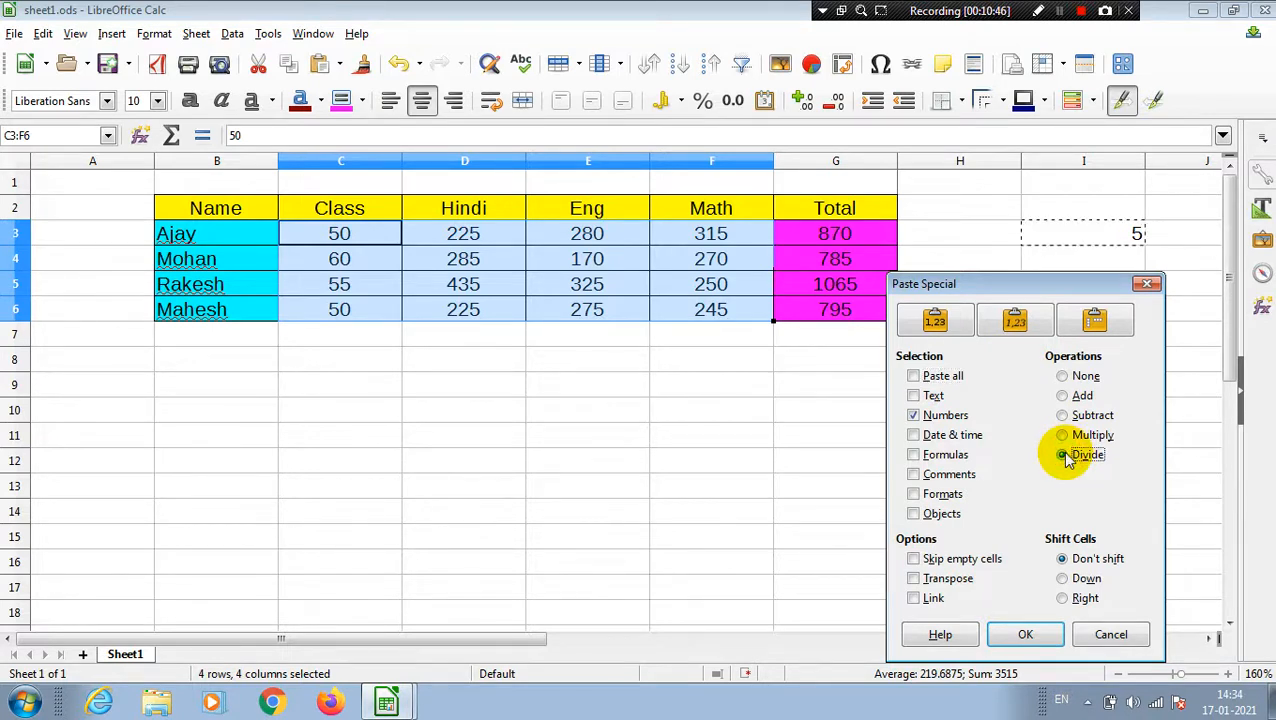
left_click(1028, 635)
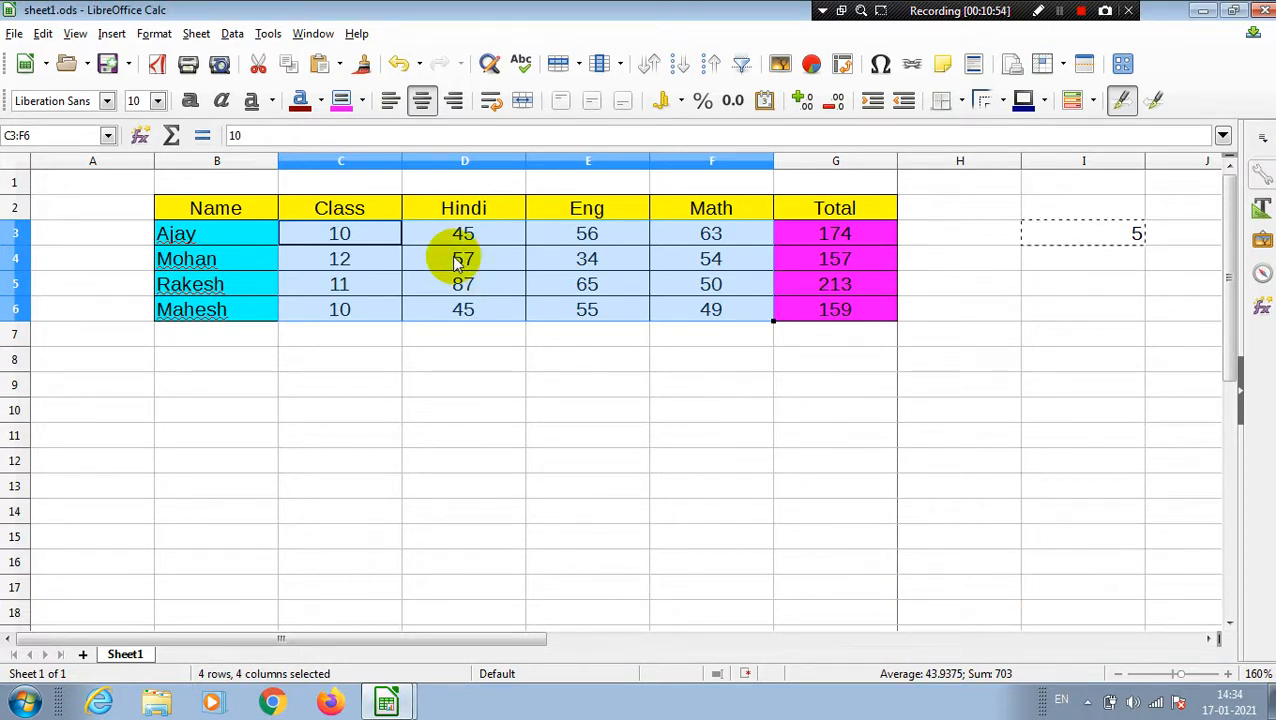
Set the Paste Special operation to None for C3:F6 and leave the dialog without pasting.
key("ctrl+shift+v")
left_click(677, 251)
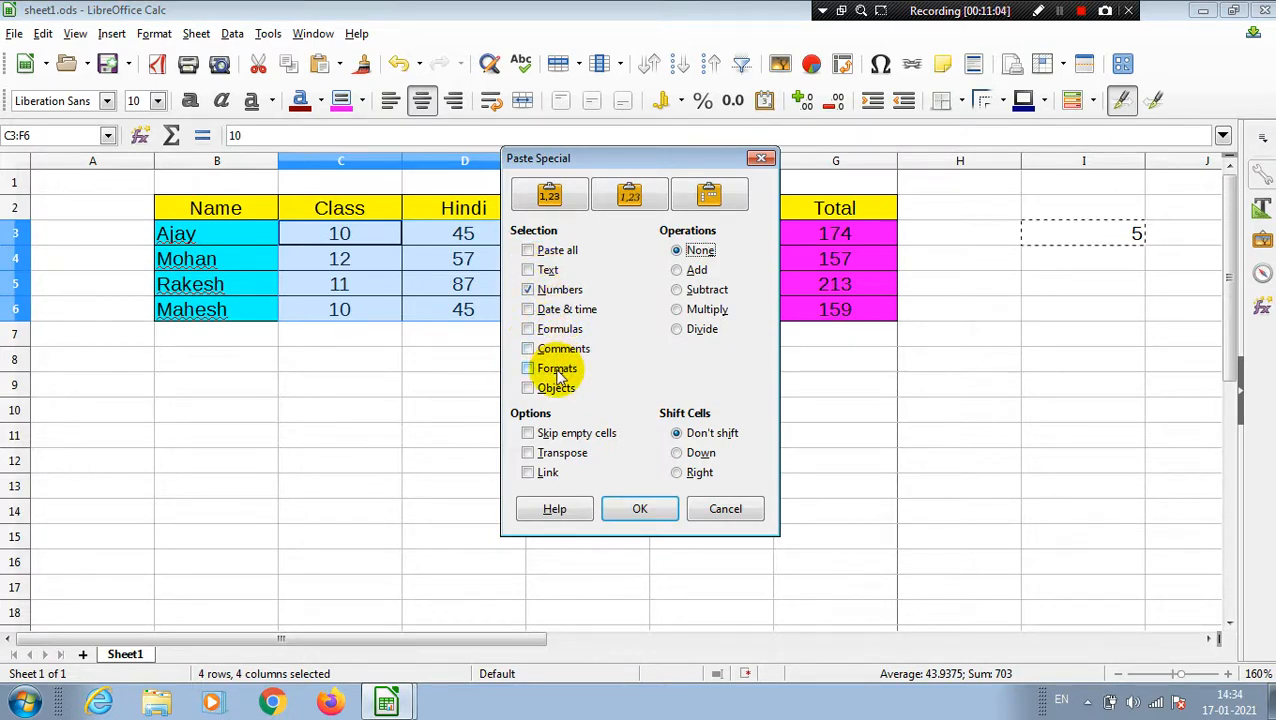
left_click(643, 510)
left_click(658, 387)
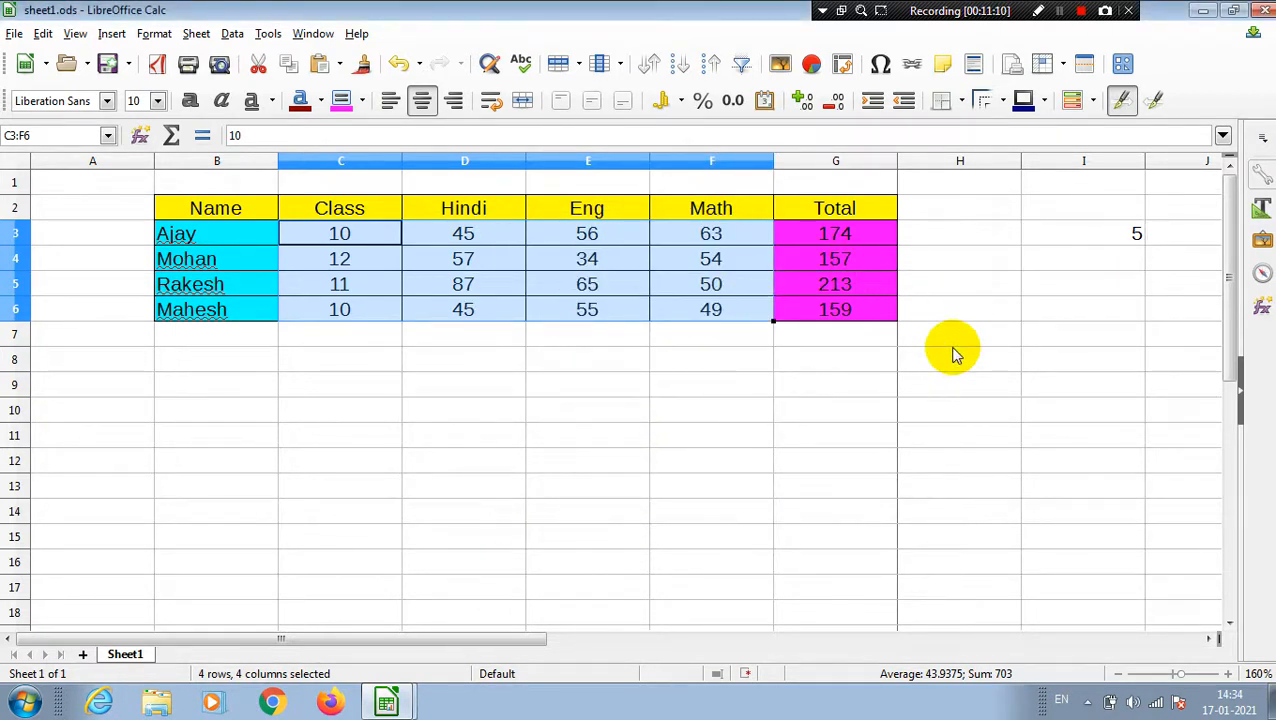
left_click(793, 392)
left_click(213, 210)
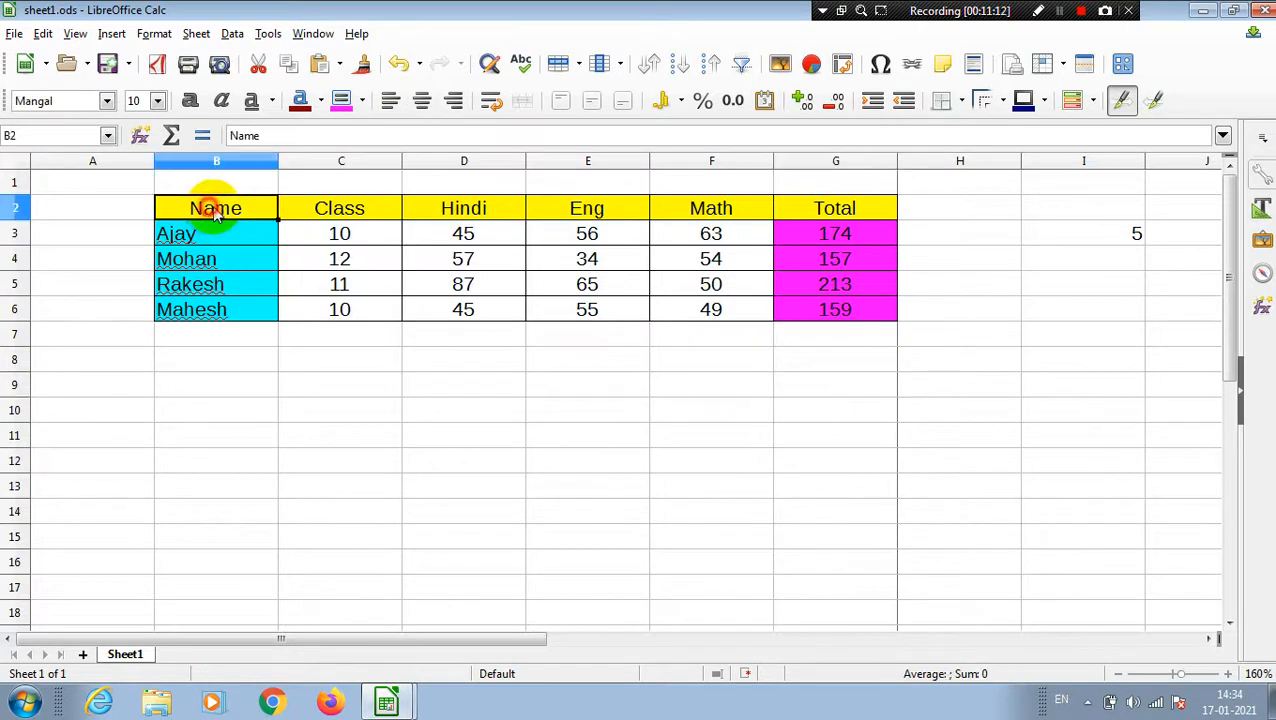
left_click_drag(213, 210, 826, 308)
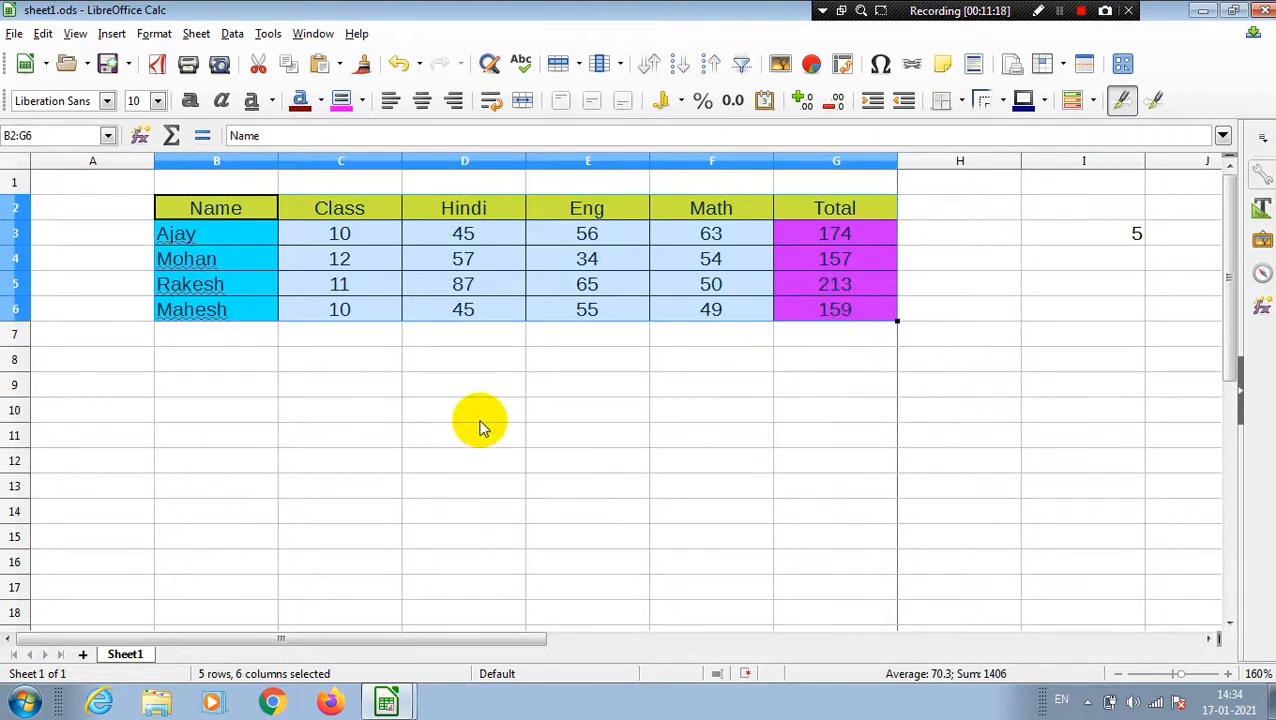
Enter the heading Name in cell B10 below the marks table and two students' first names in B11 and B12.
left_click(245, 414)
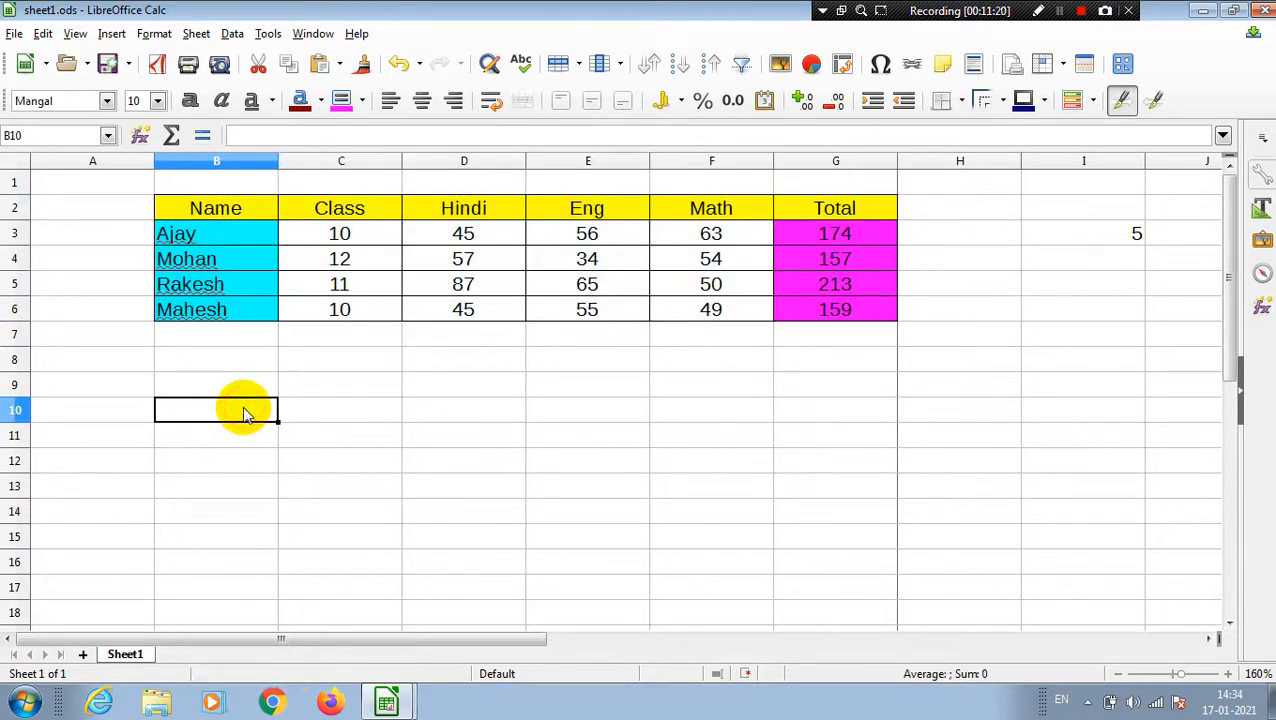
type("Na")
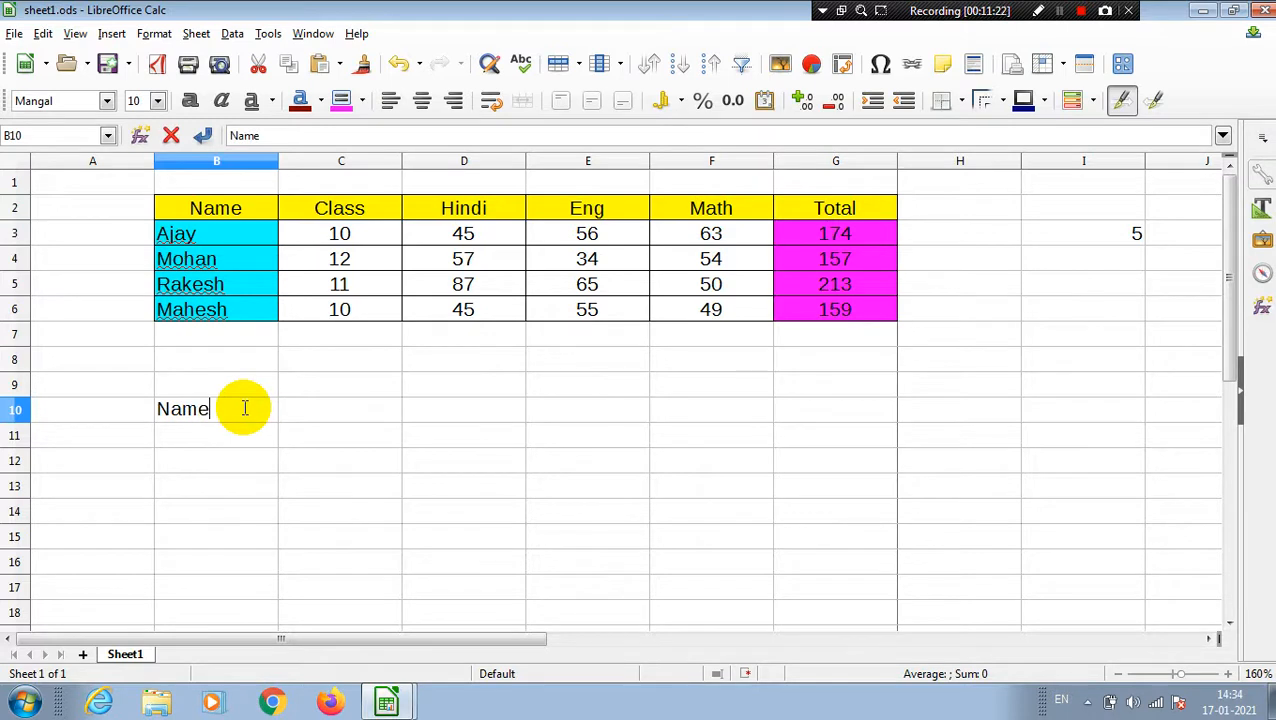
type("me")
key("Return")
type("Hari")
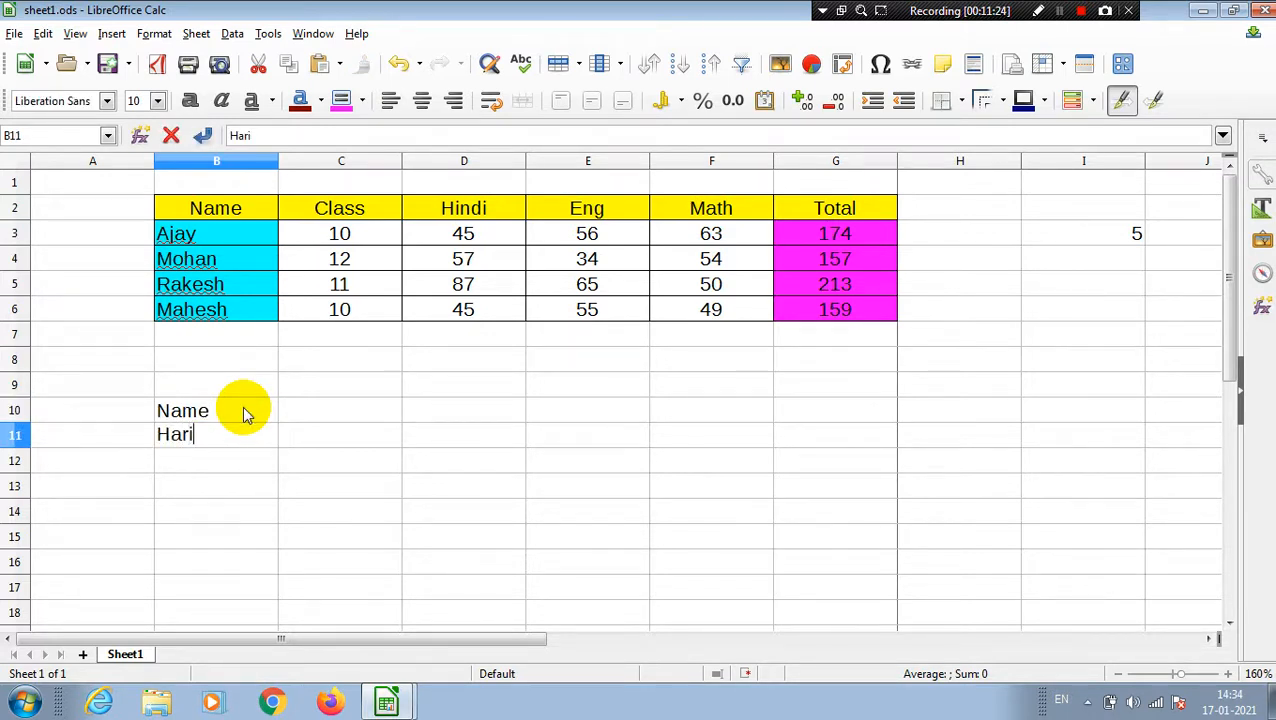
key("Return")
type("Kamal")
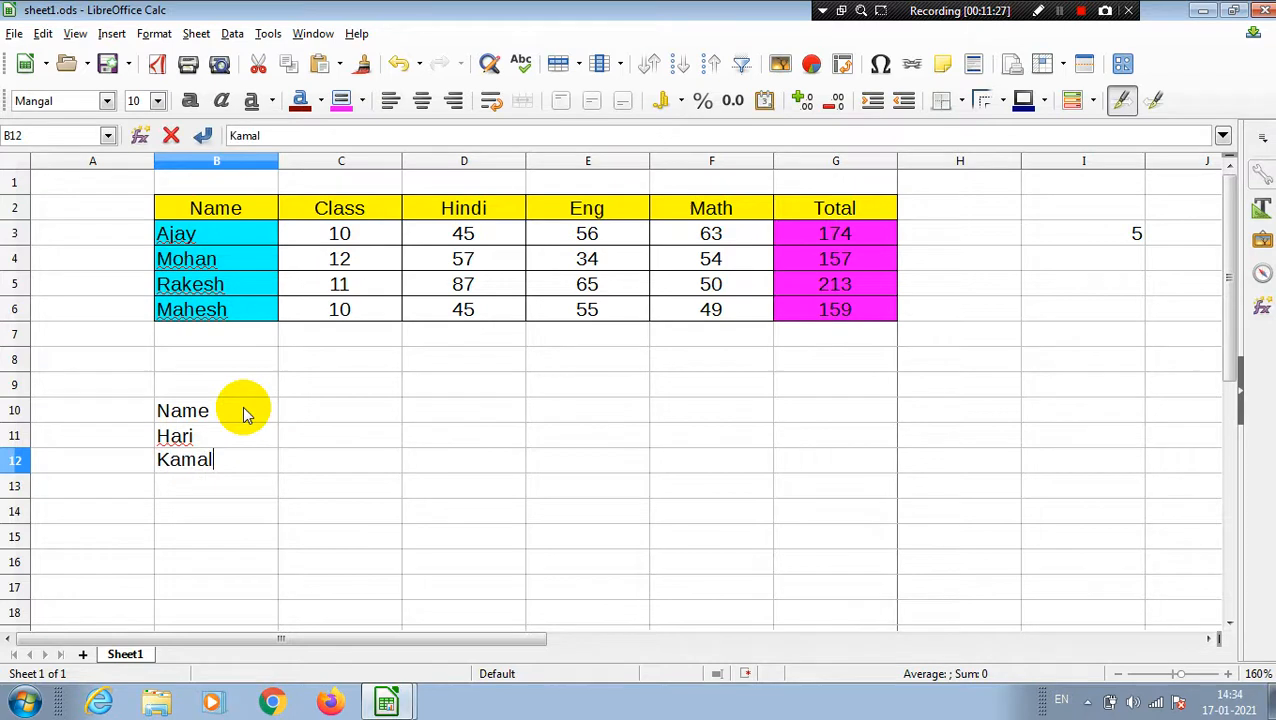
key("Return")
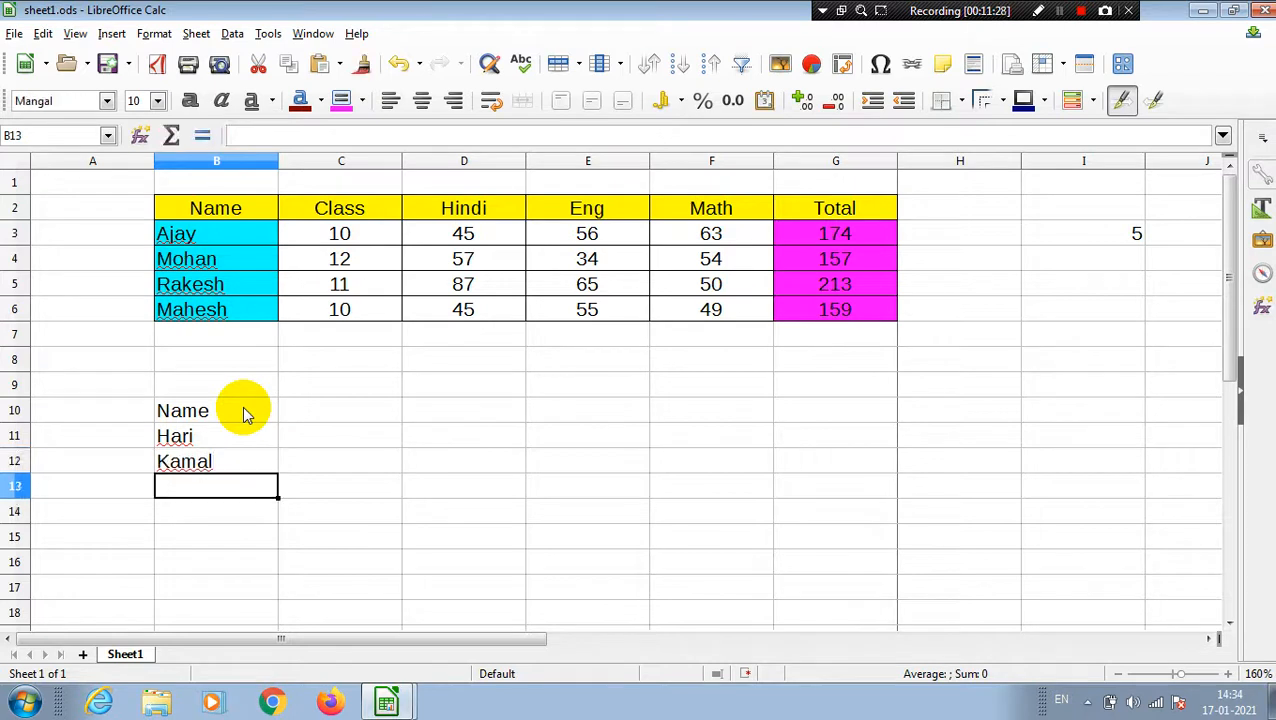
Add two more students' first names to the new Name list in cells B13 and B14.
type("Vimal")
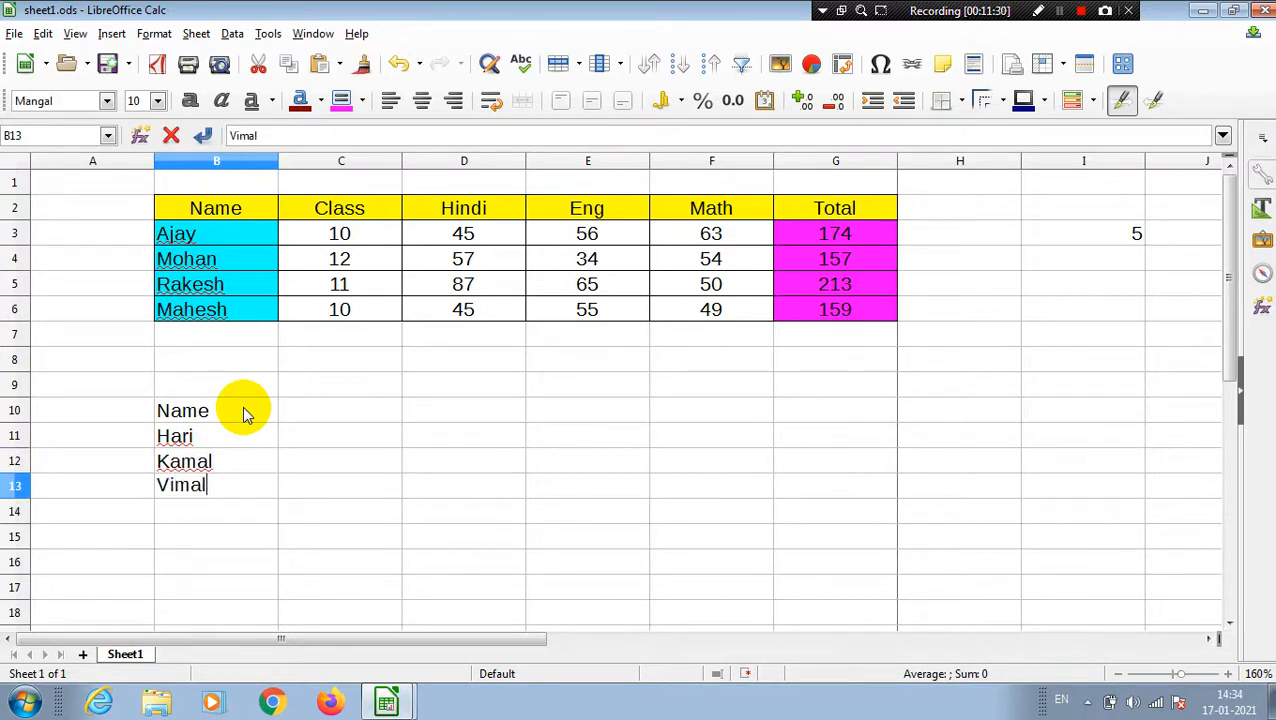
key("Return")
type("Radhe")
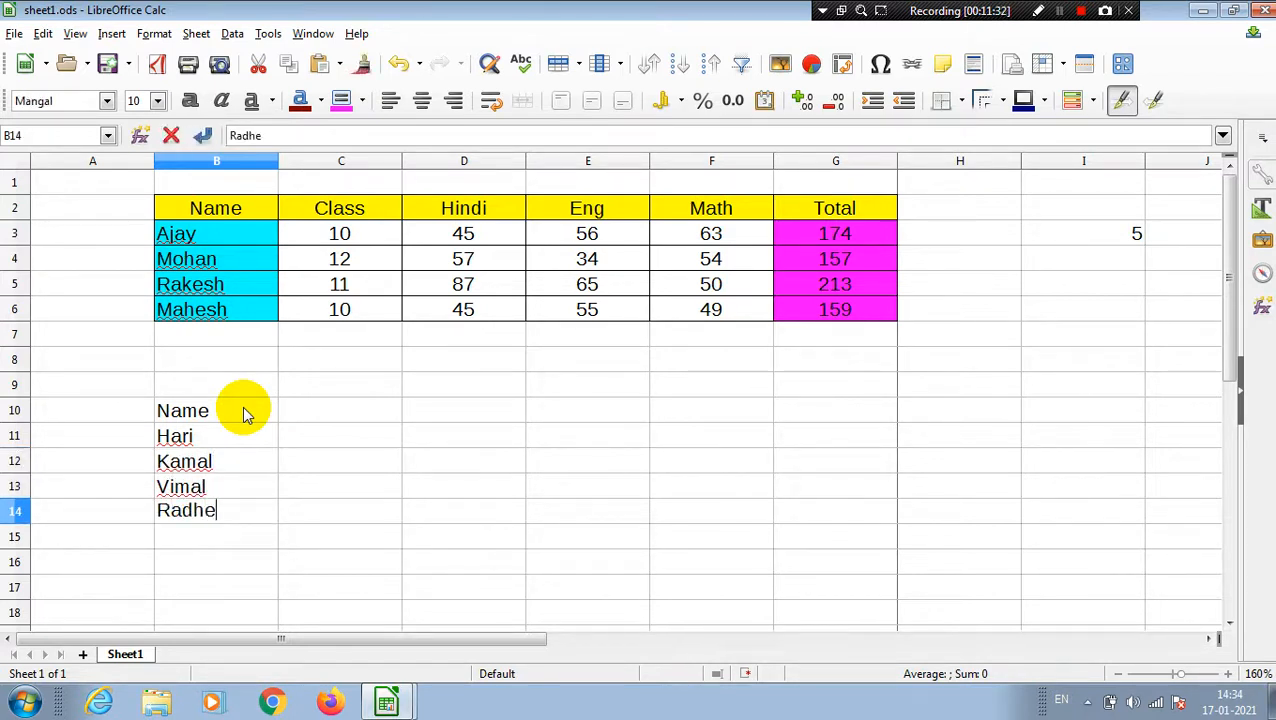
key("Tab")
left_click(360, 410)
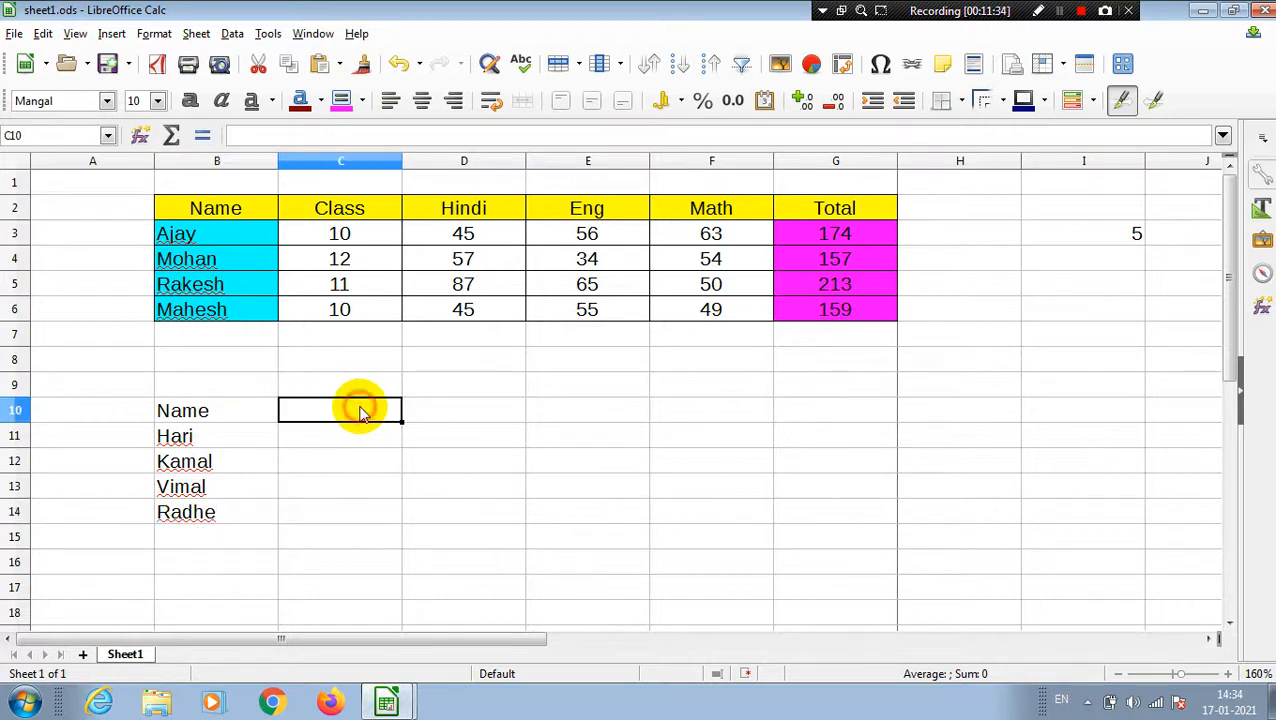
key("Return")
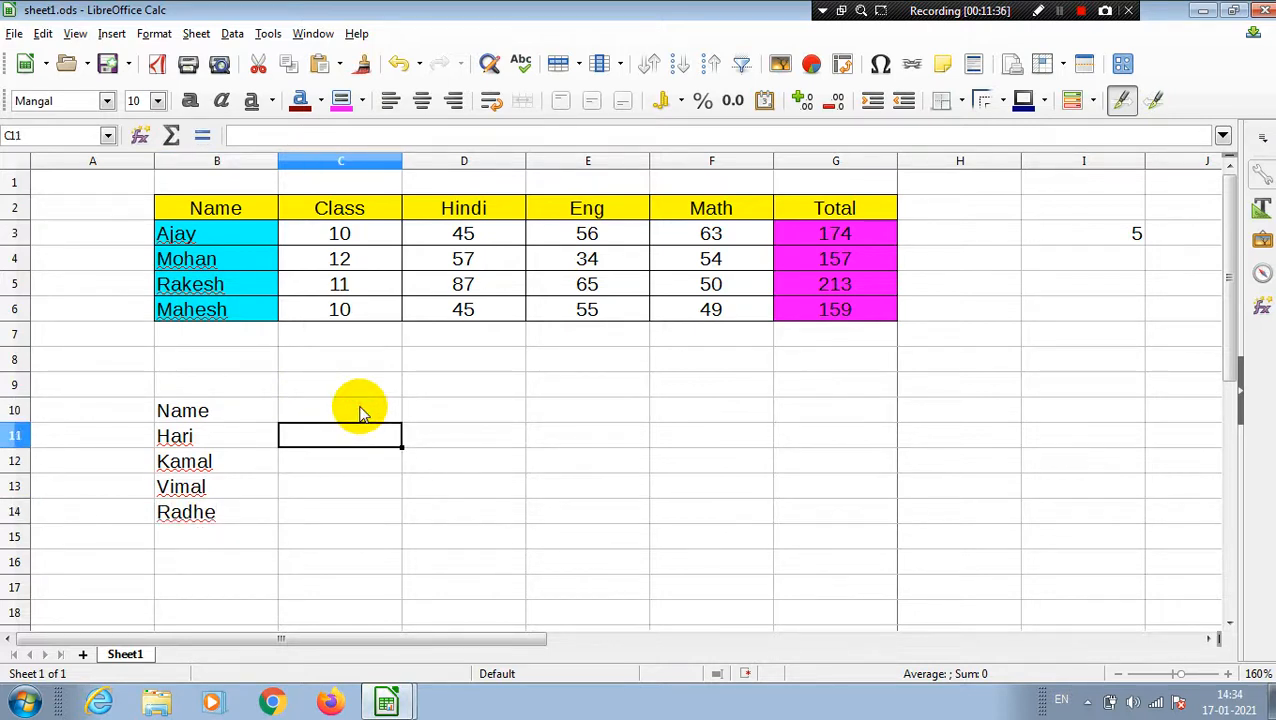
type("43")
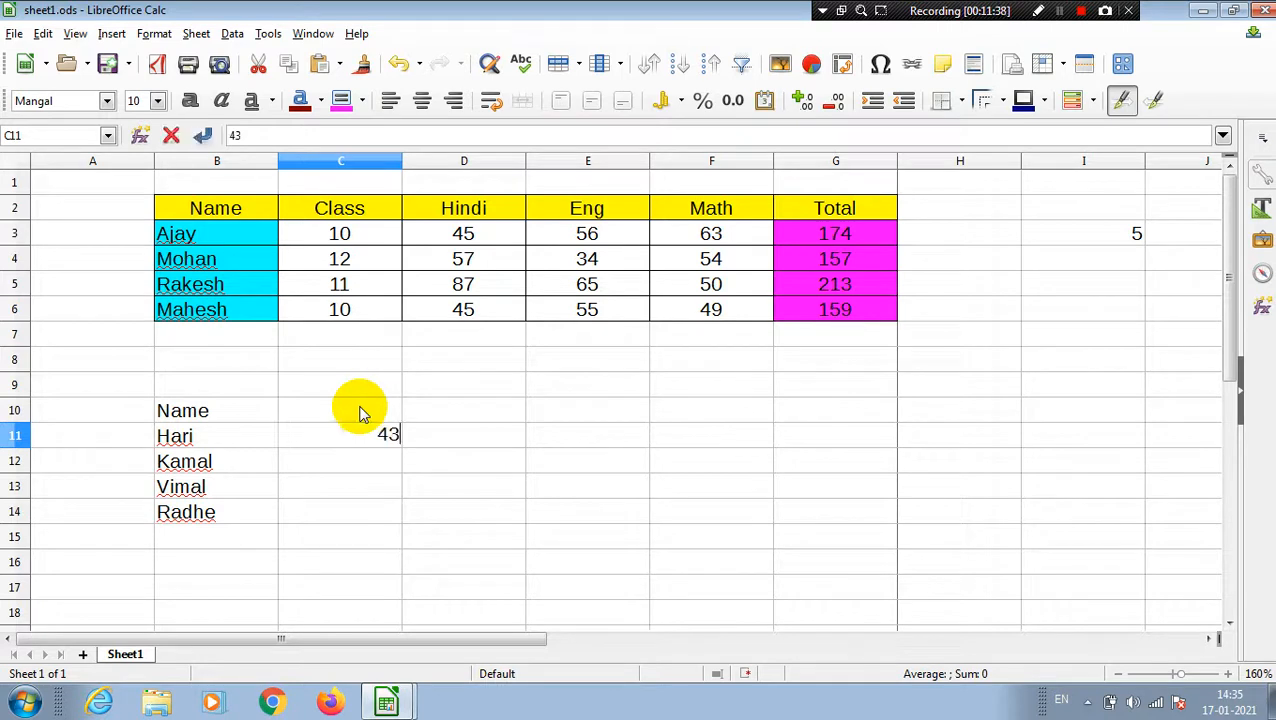
key("Tab")
key("Tab")
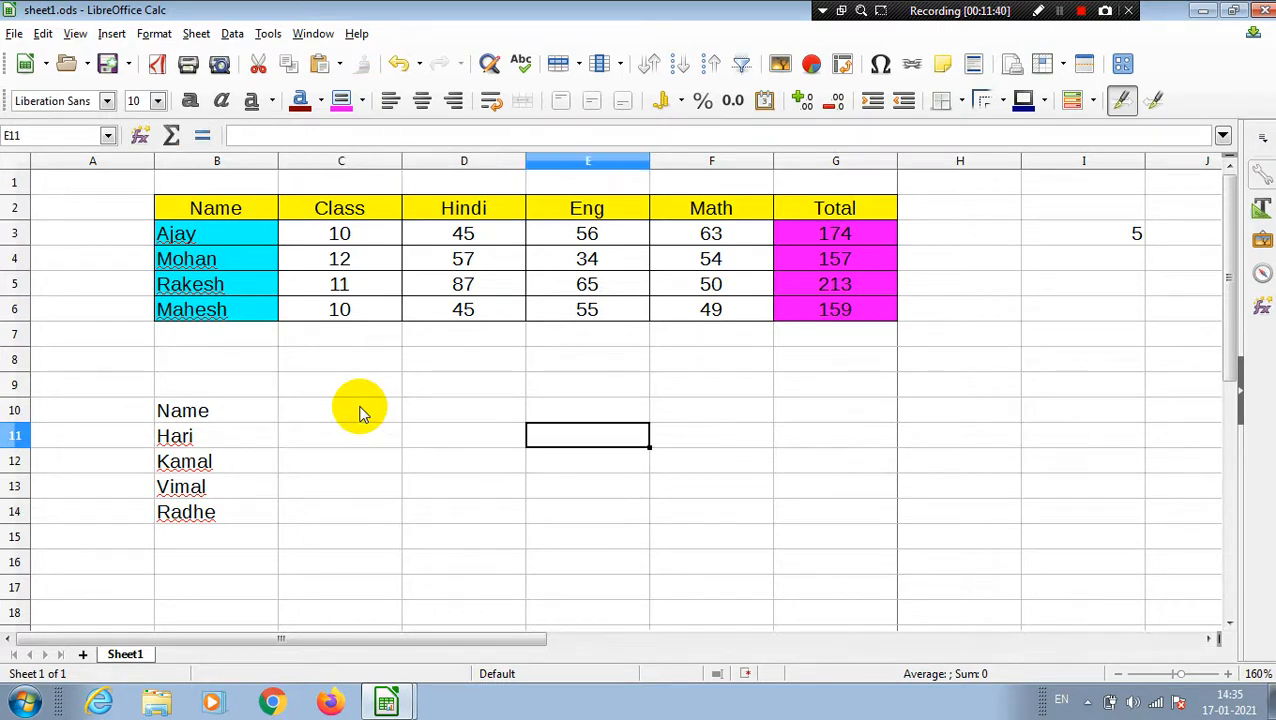
left_click(211, 413)
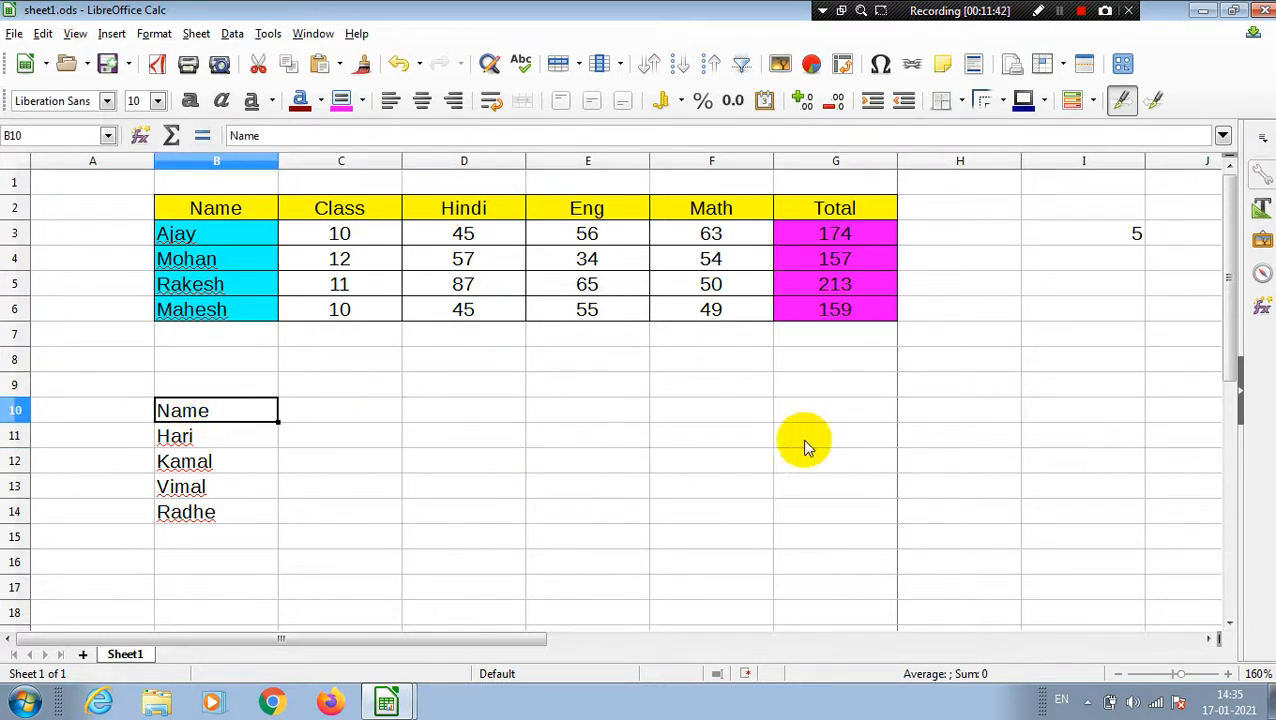
Copy the marks table B2:G6 and paste only its formats onto the name list starting at B10 using Paste Special.
left_click_drag(250, 213, 843, 311)
key("ctrl+c")
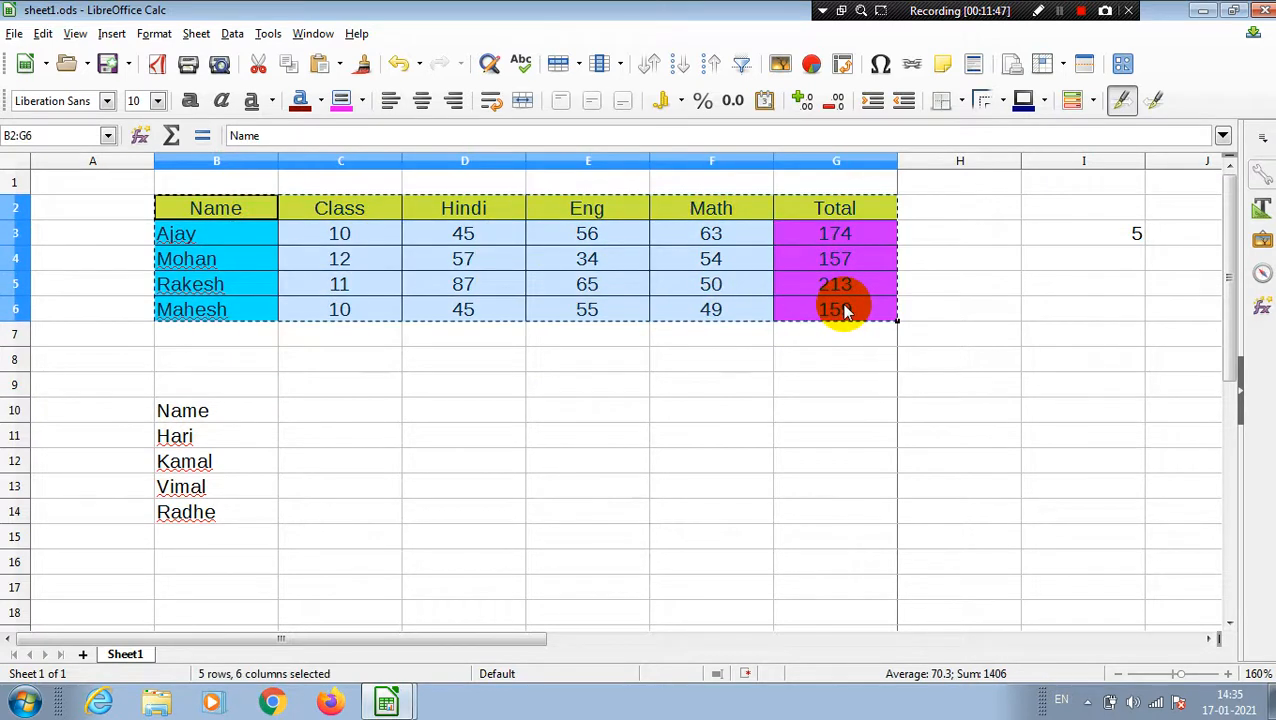
left_click(172, 418)
right_click(172, 416)
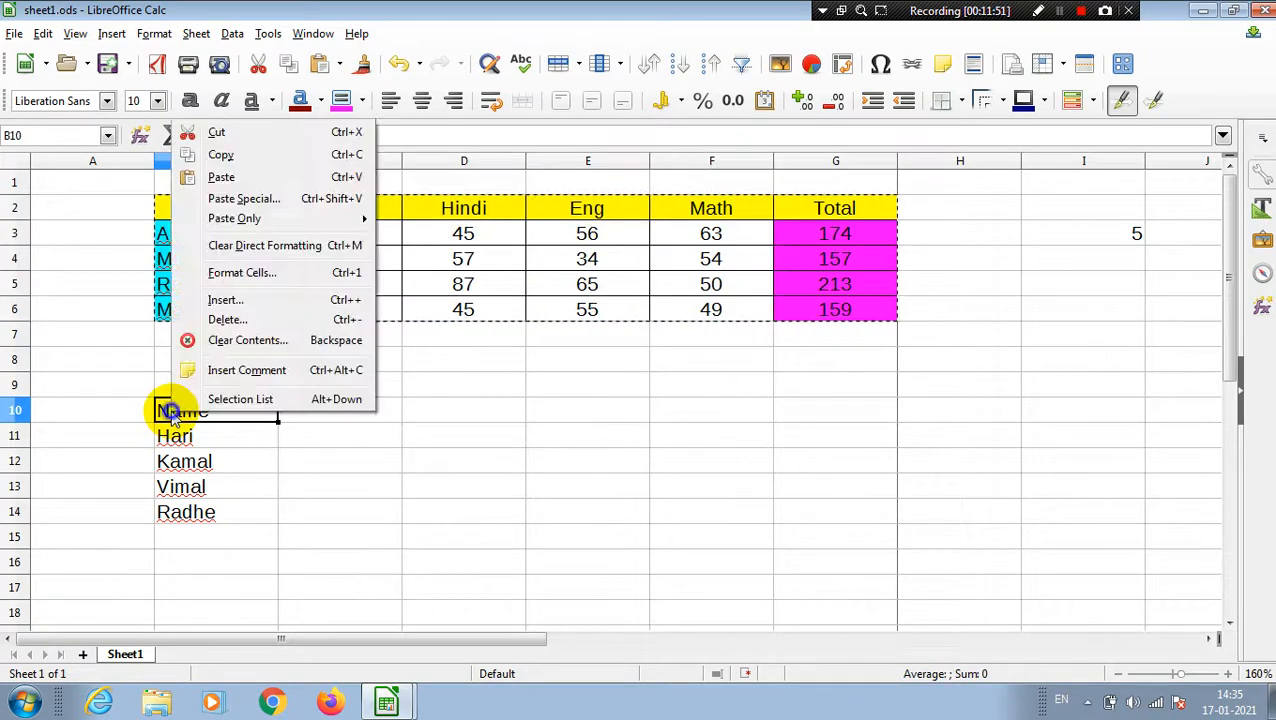
left_click(236, 200)
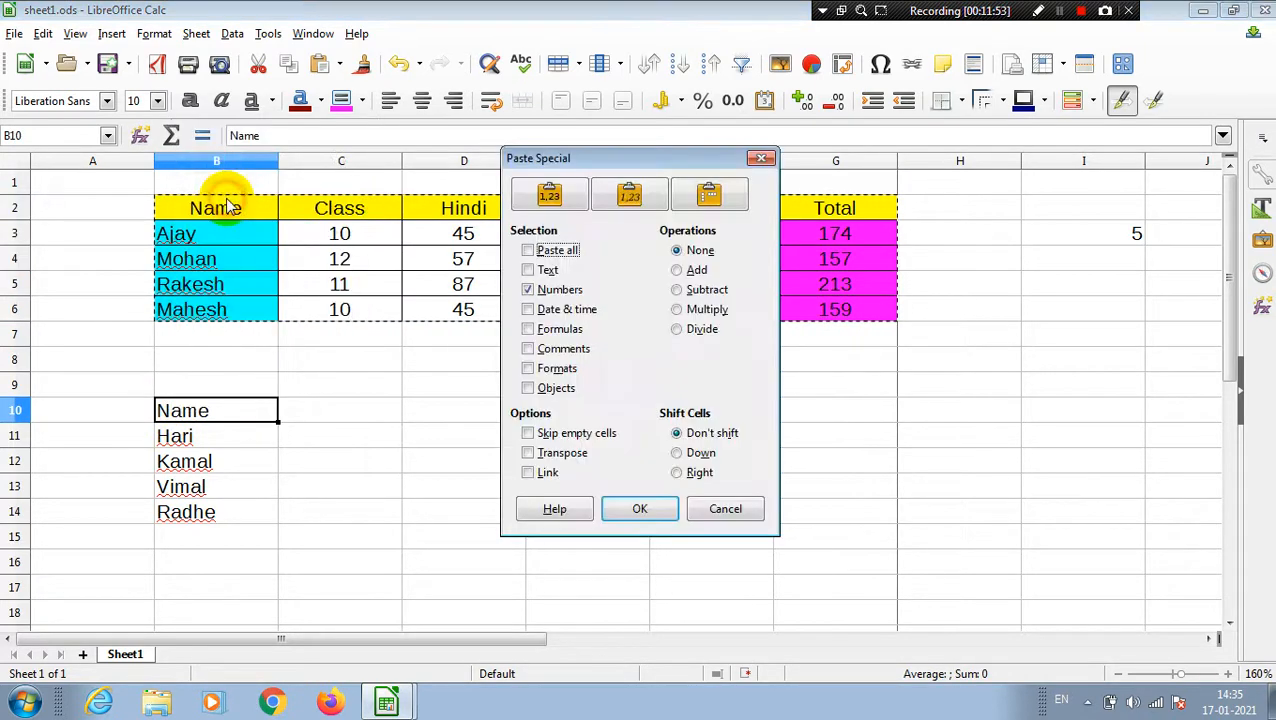
left_click(529, 289)
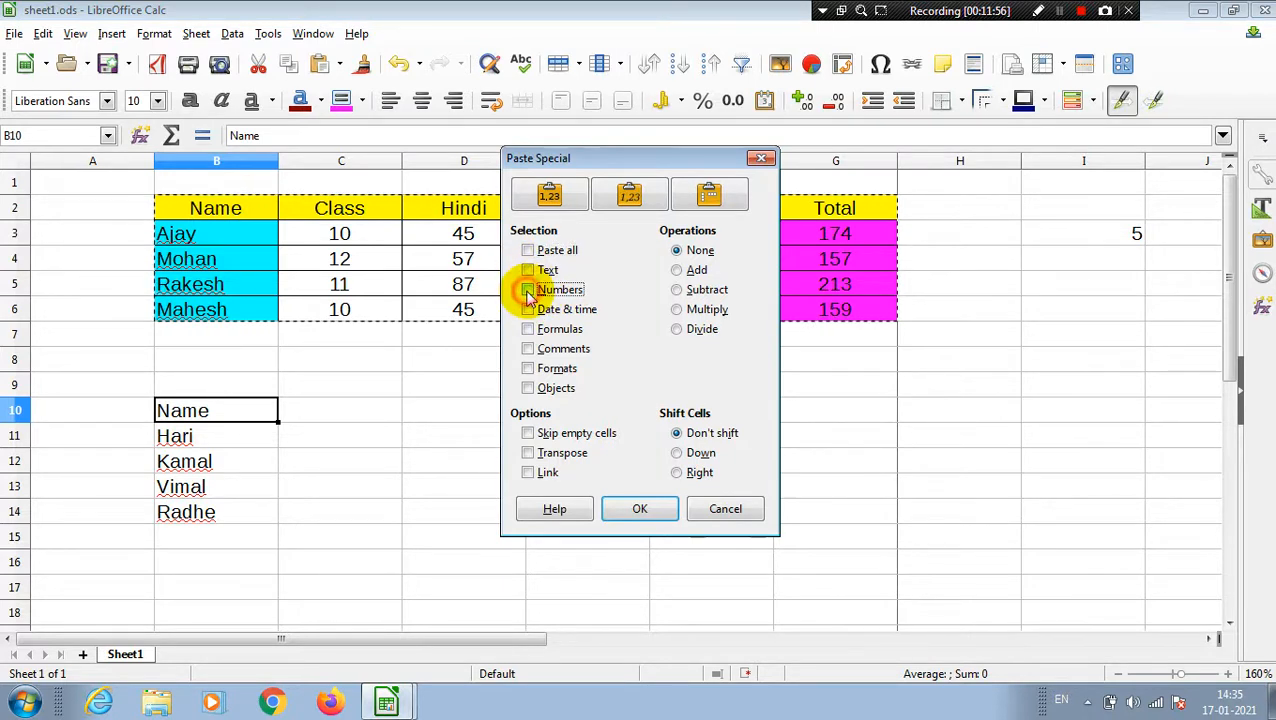
left_click(528, 368)
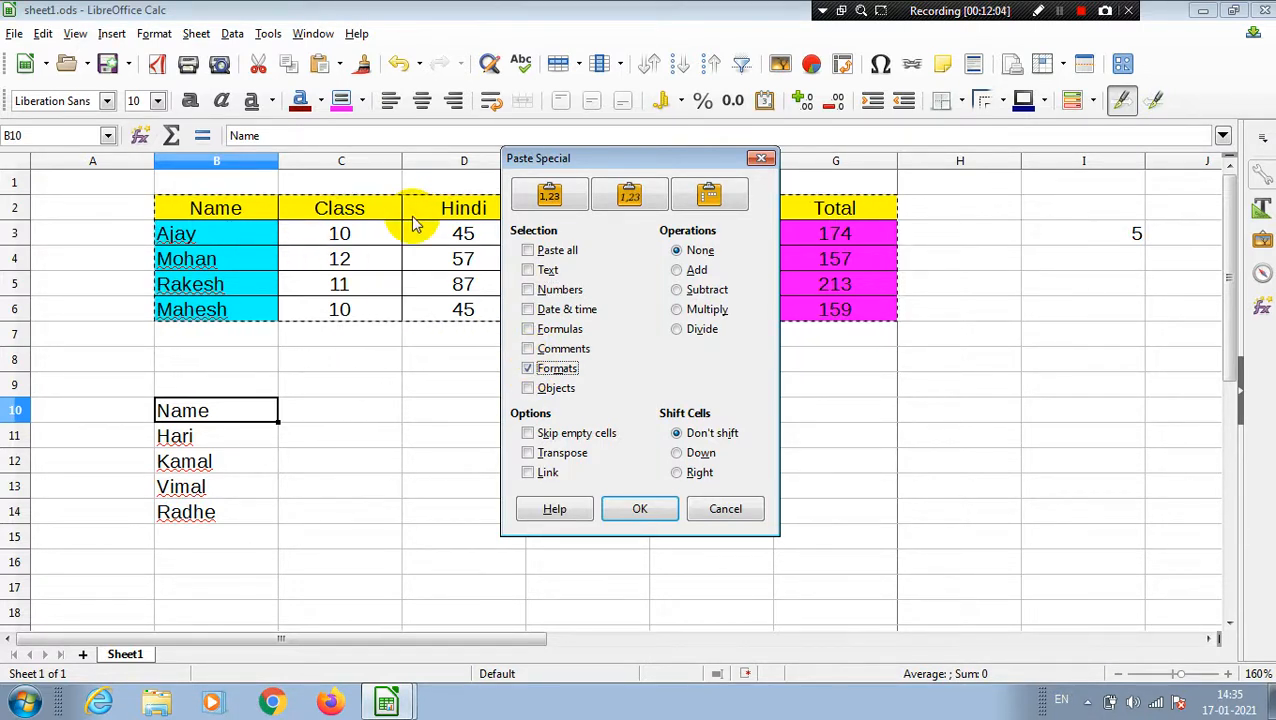
left_click(640, 509)
left_click(545, 565)
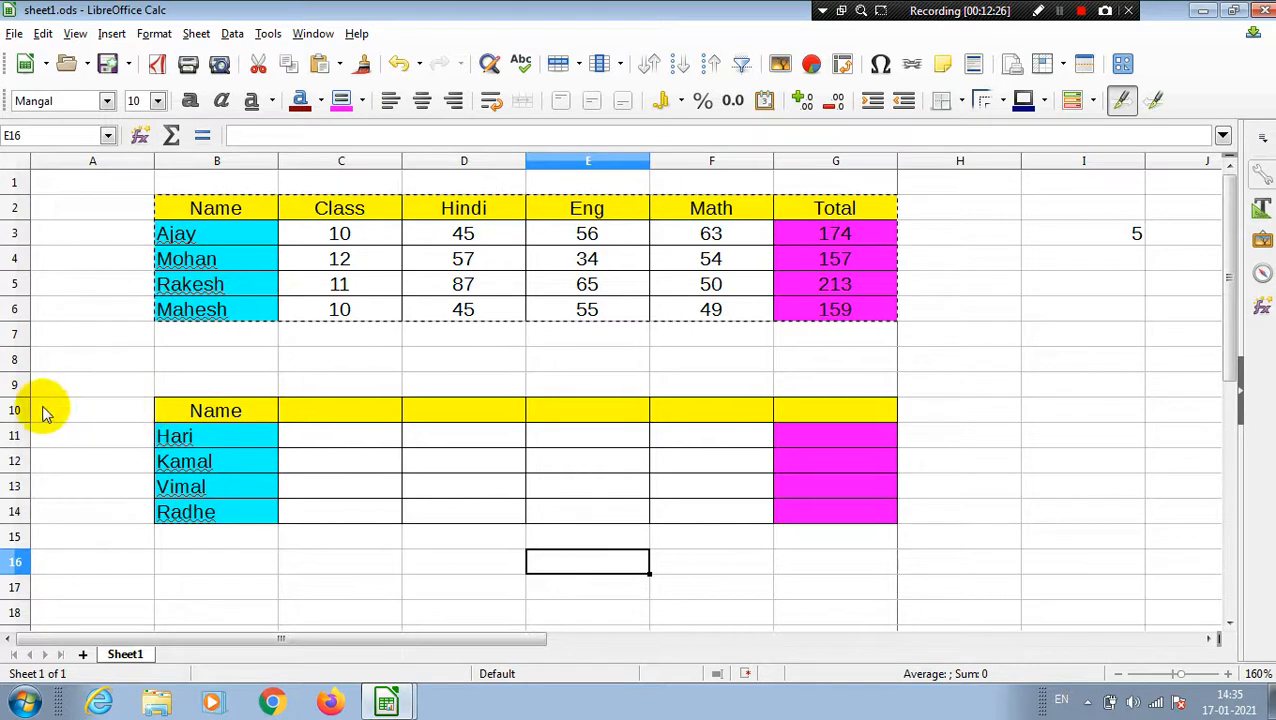
Delete rows 10 to 14 containing the formatted name list.
left_click(125, 410)
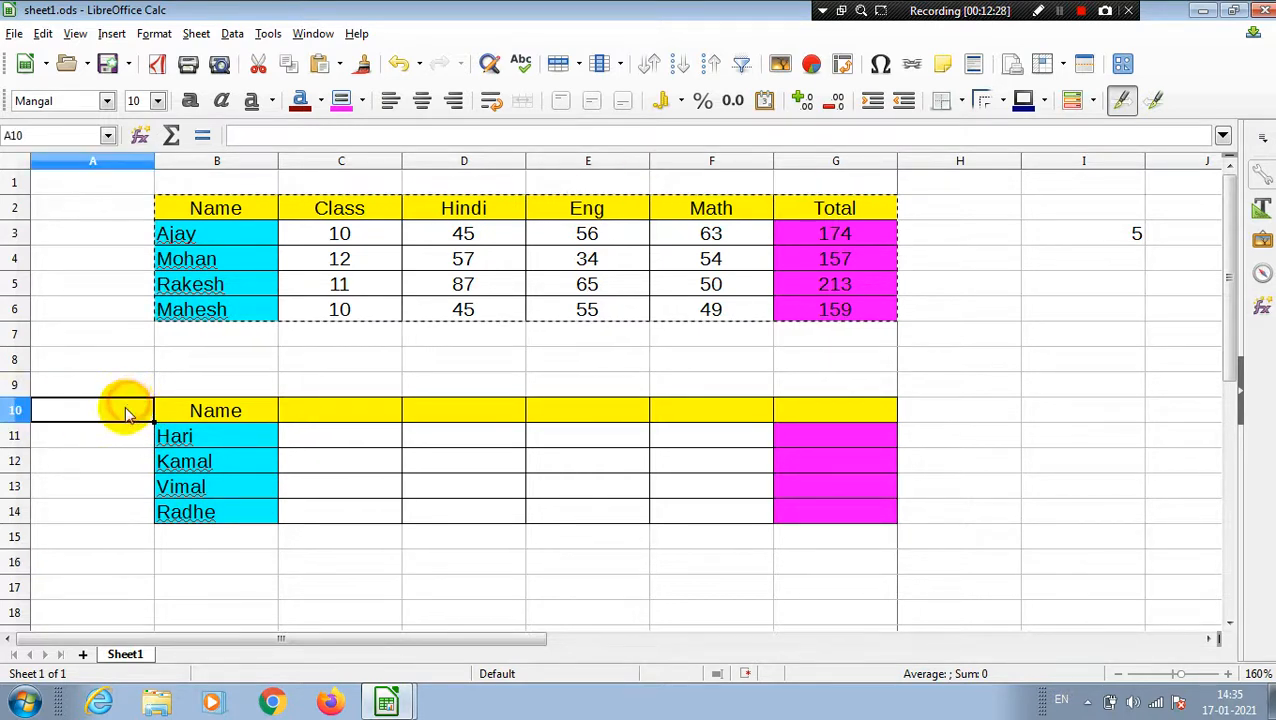
left_click_drag(18, 411, 24, 520)
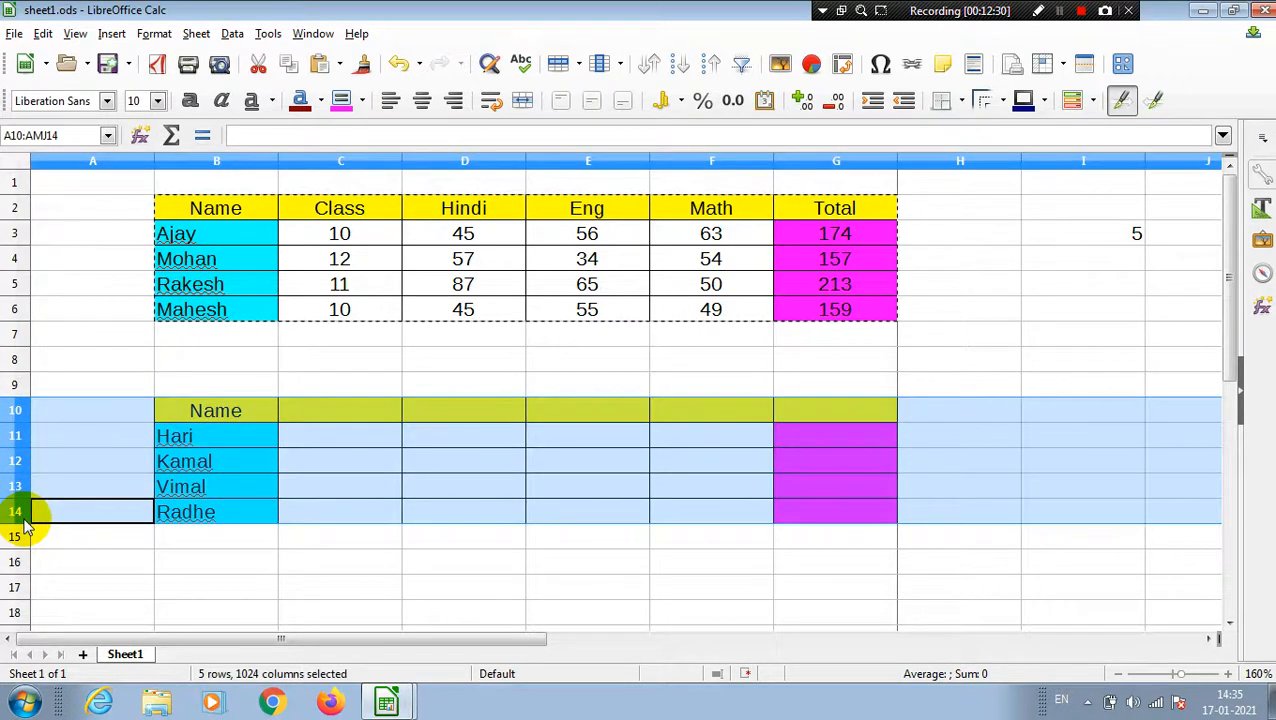
key("ctrl+minus")
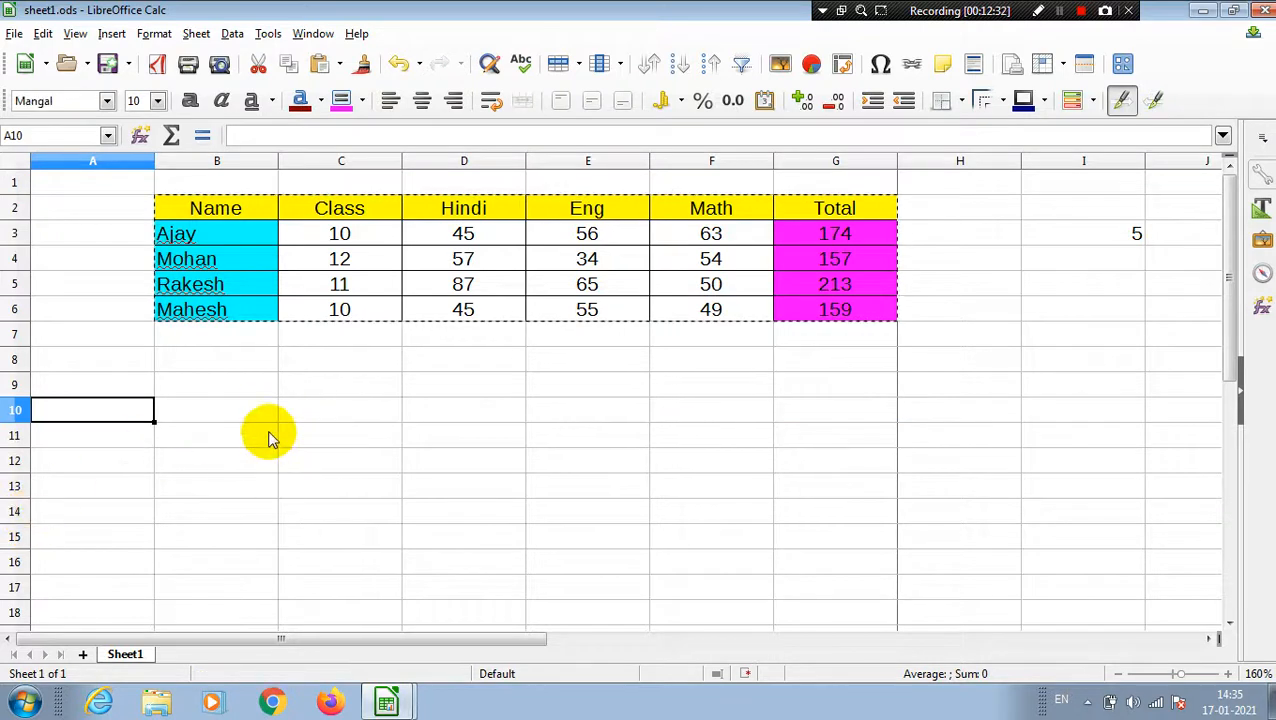
Paste the whole copied marks table at B9 and undo the paste.
left_click(261, 386)
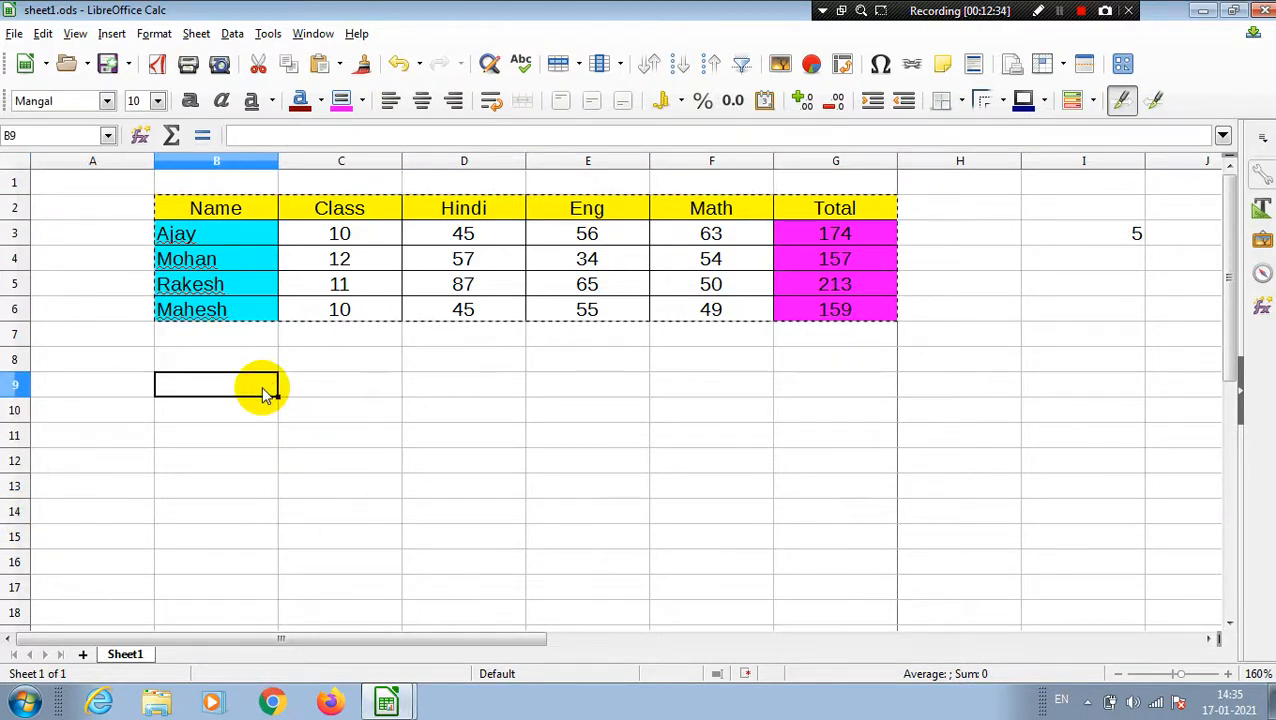
key("ctrl+v")
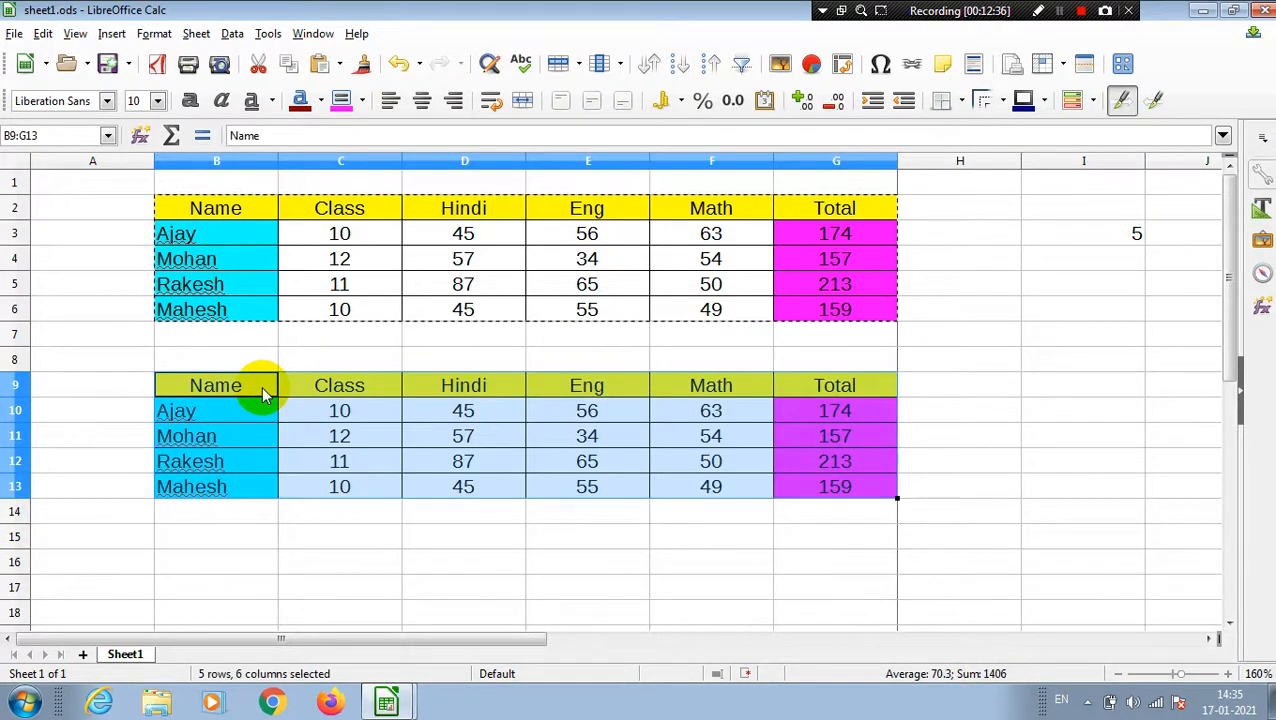
key("ctrl+z")
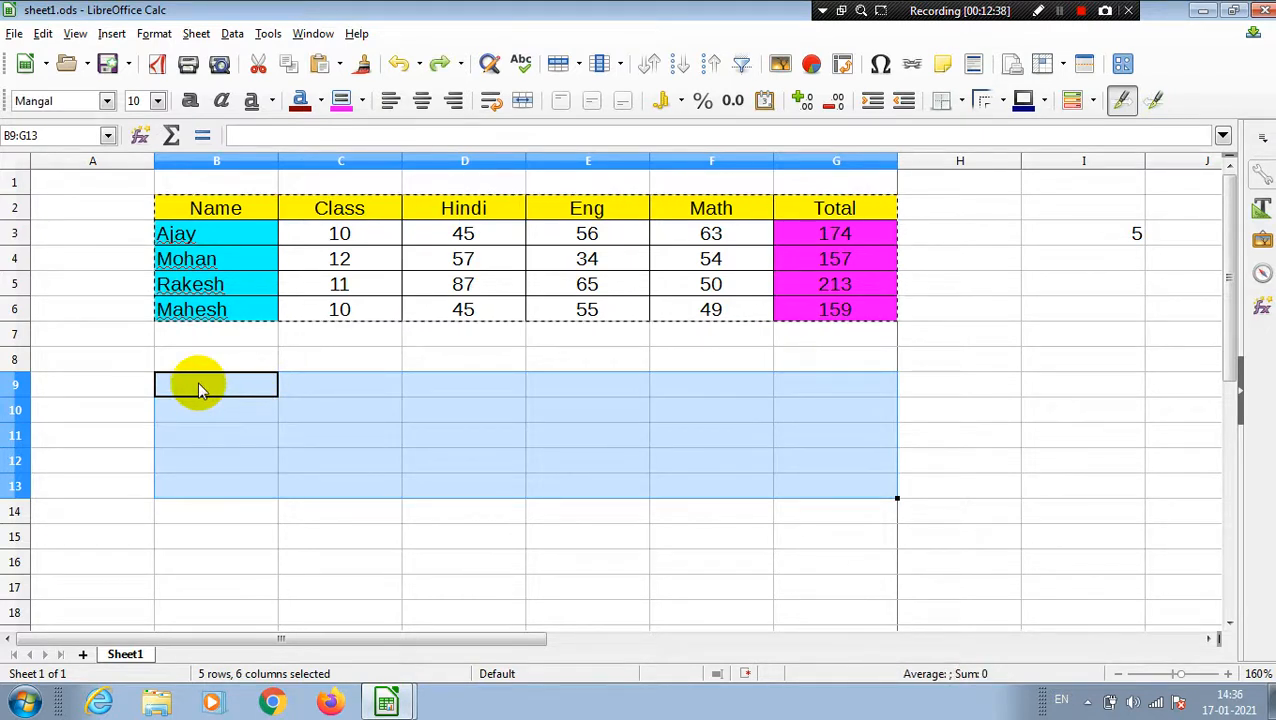
Paste only the copied table's formulas into B9:G13 with Paste Special and check the formulas in G10 and G11.
key("ctrl+shift+v")
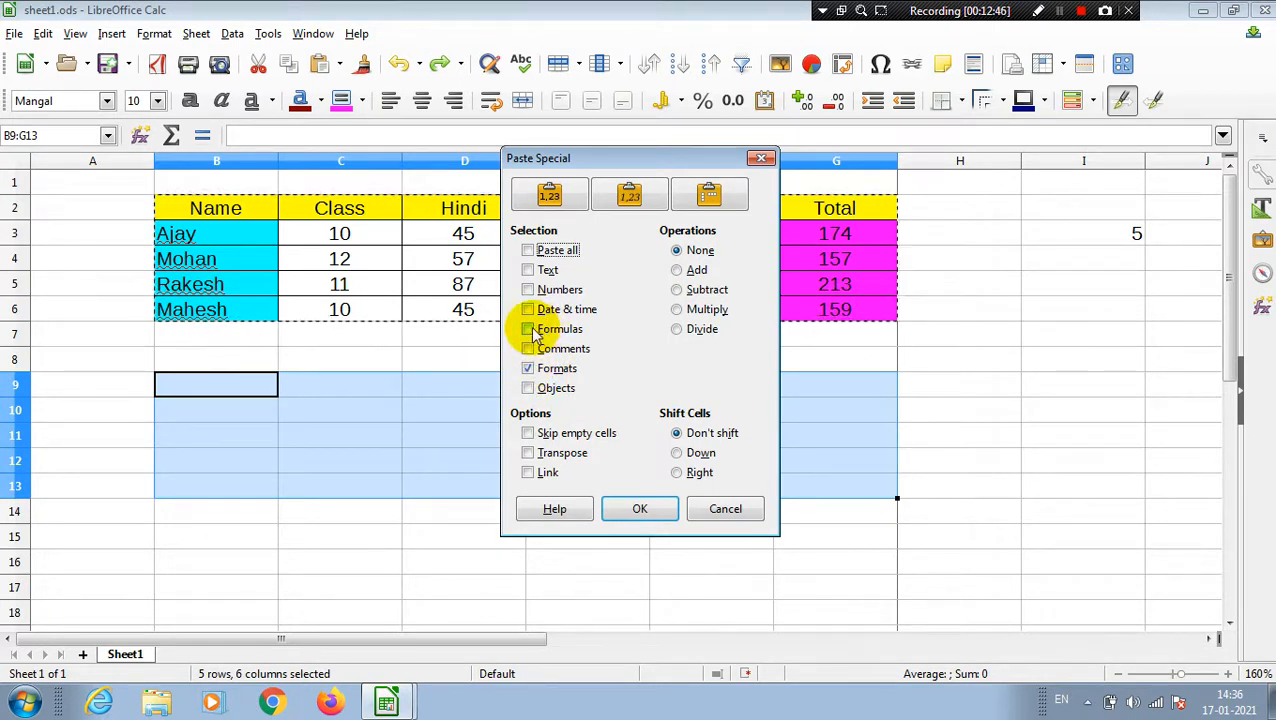
left_click(527, 368)
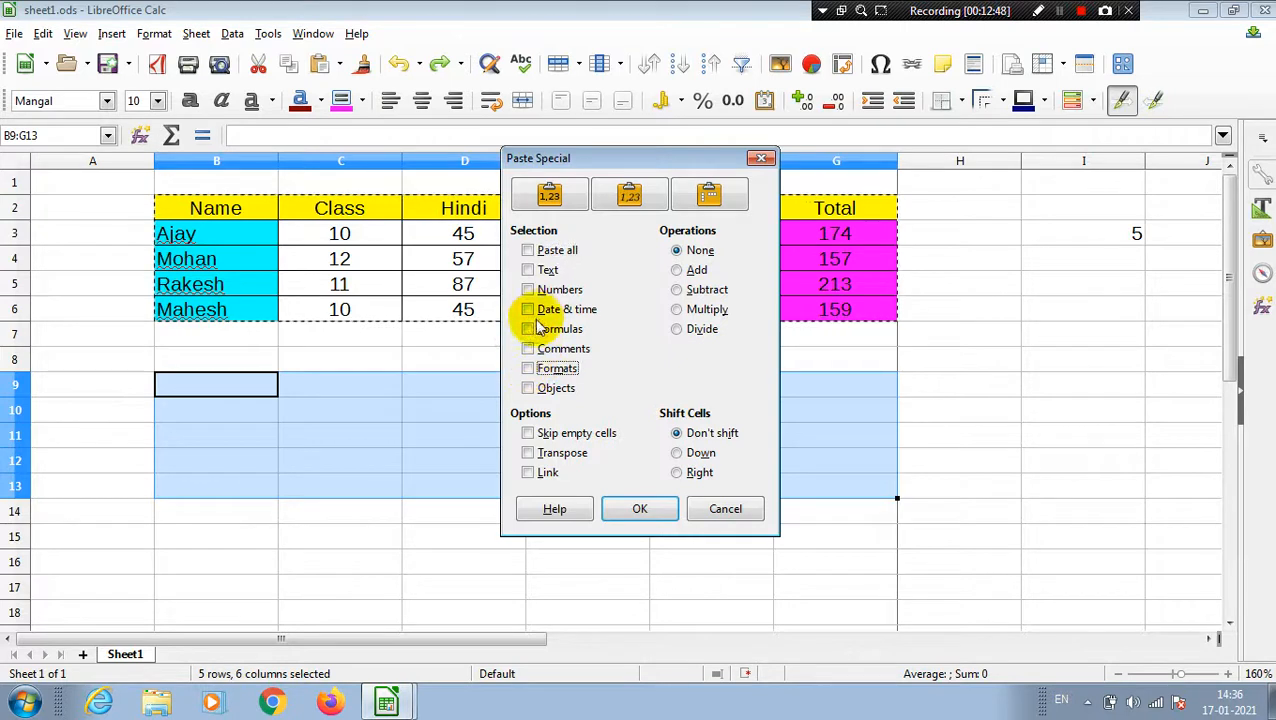
left_click(528, 329)
left_click(639, 509)
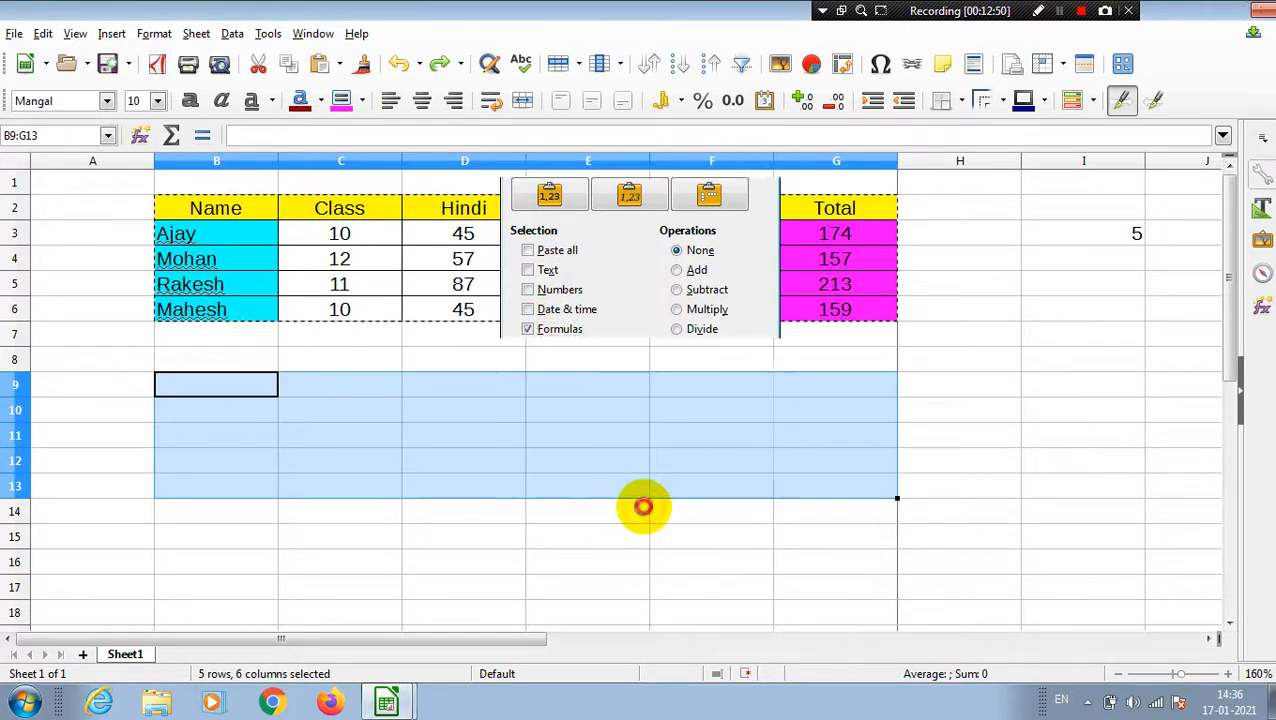
left_click(826, 580)
left_click(812, 410)
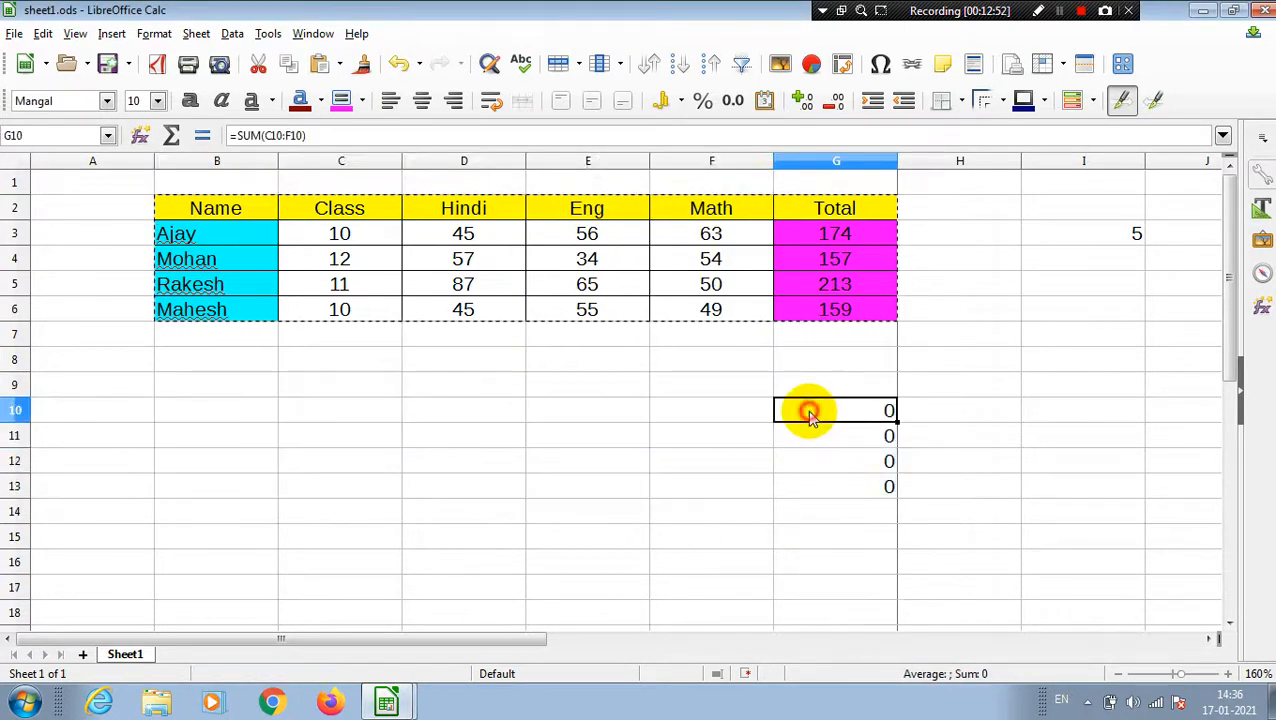
left_click(812, 432)
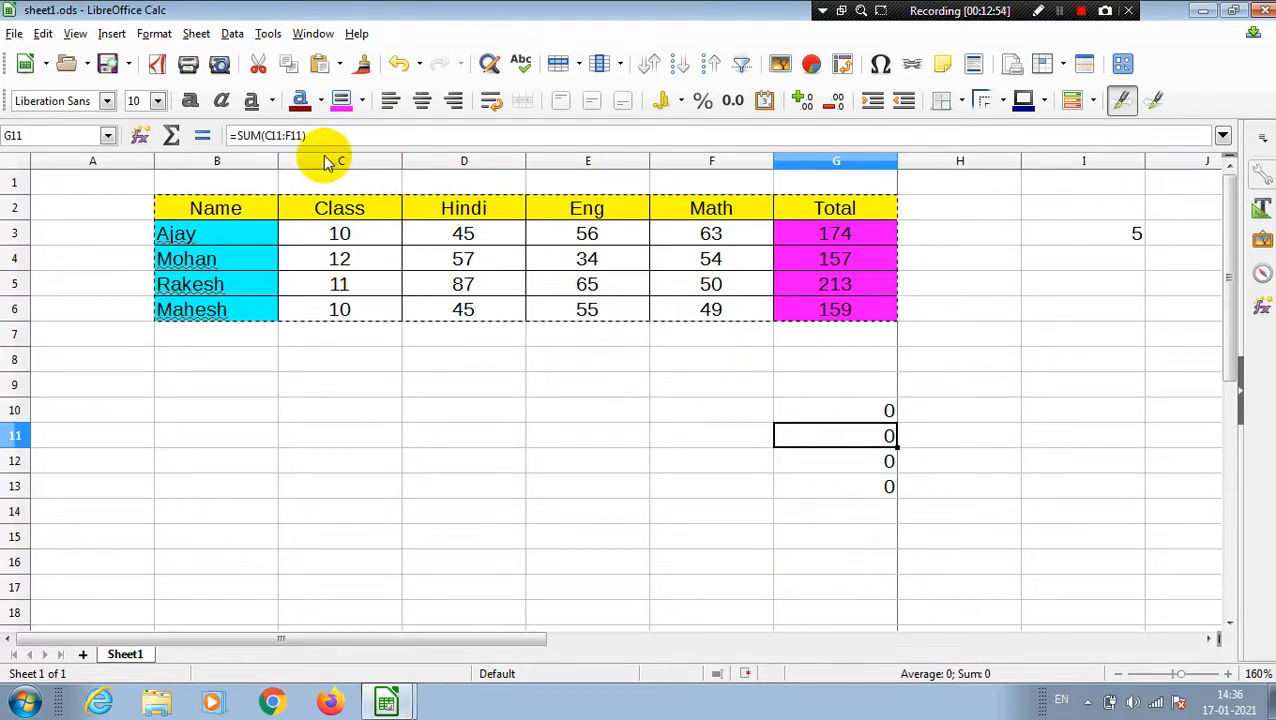
Enter 23 in C10 and 34 in D10 to test the pasted sum formula in that row.
left_click(414, 408)
left_click(301, 418)
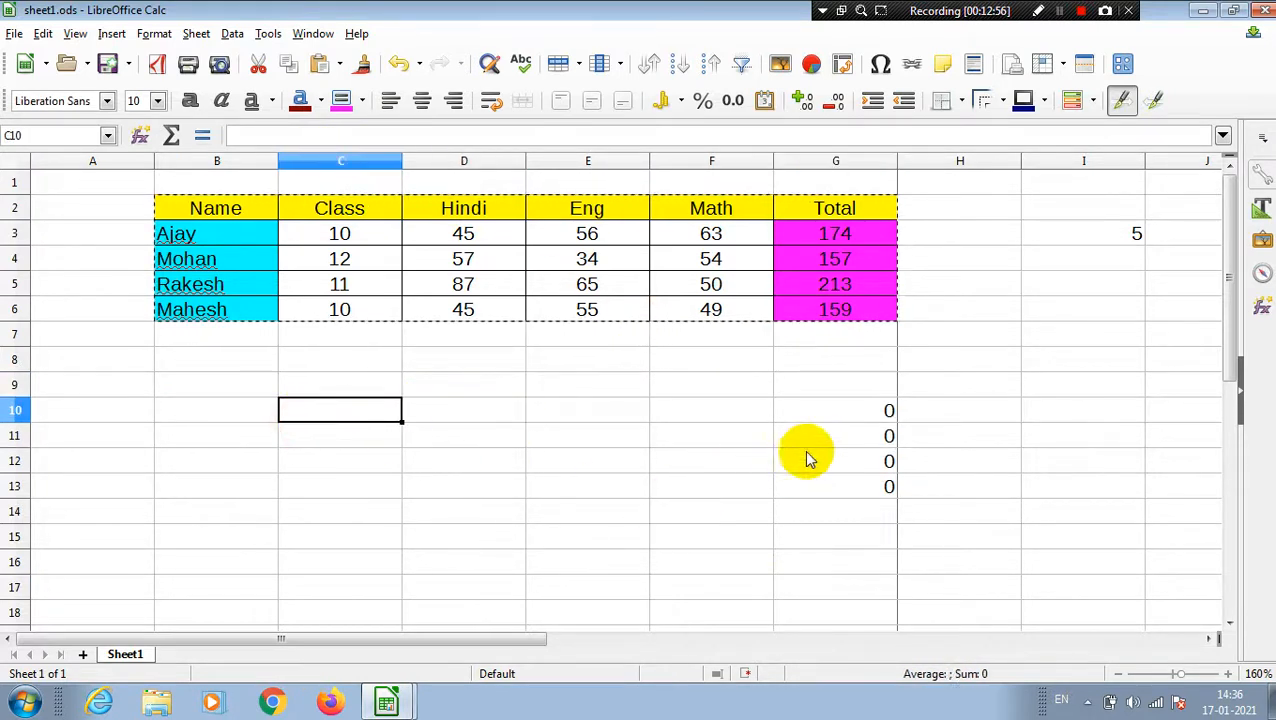
left_click(838, 412)
left_click(842, 508)
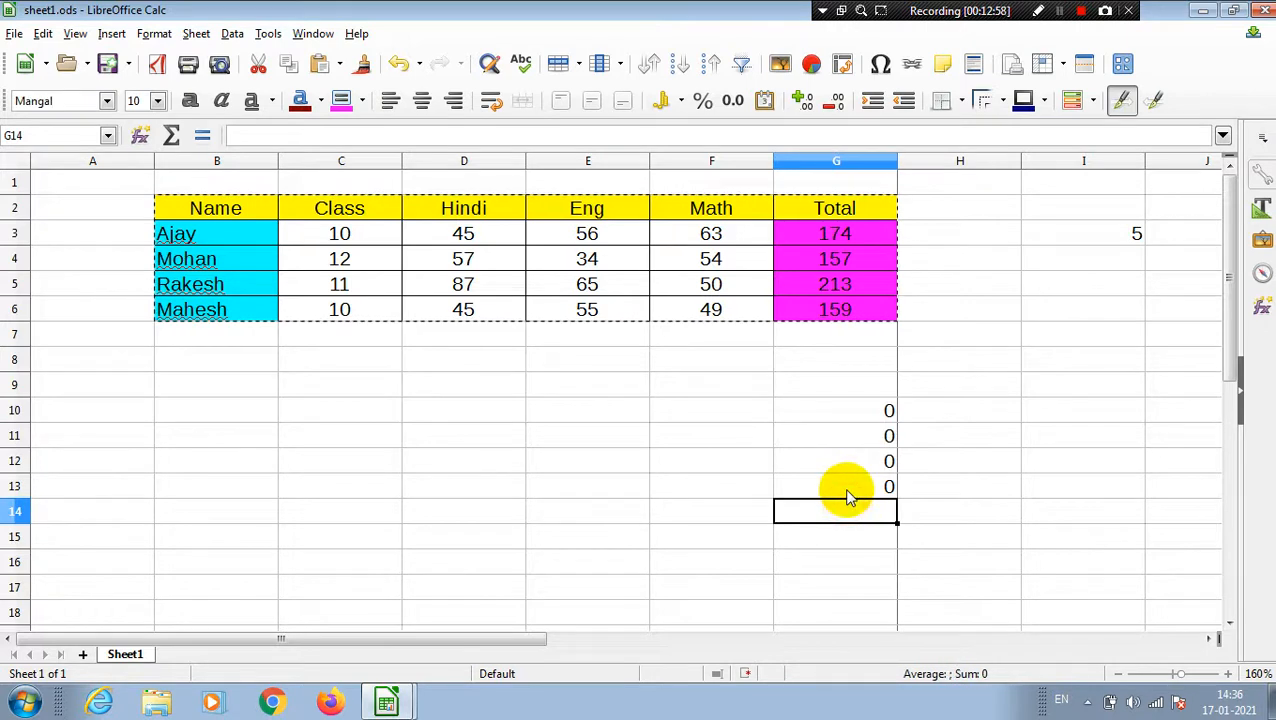
left_click(351, 421)
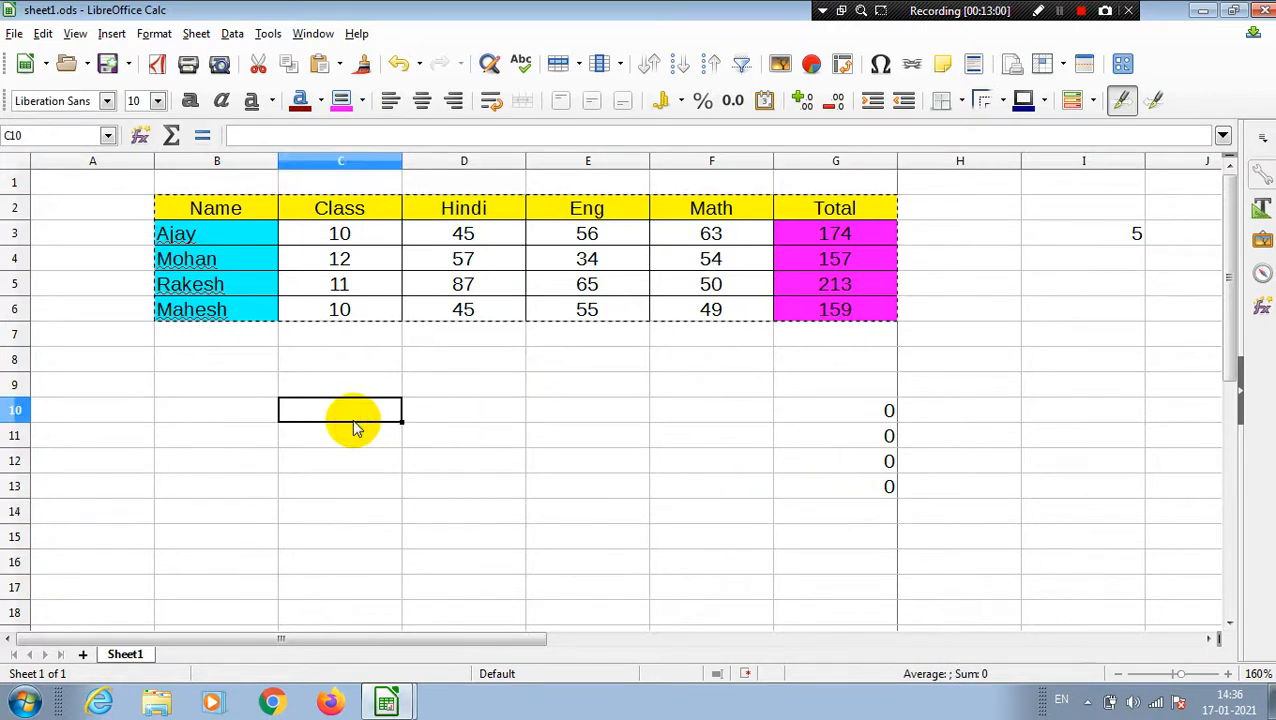
type("23")
key("Tab")
type("3")
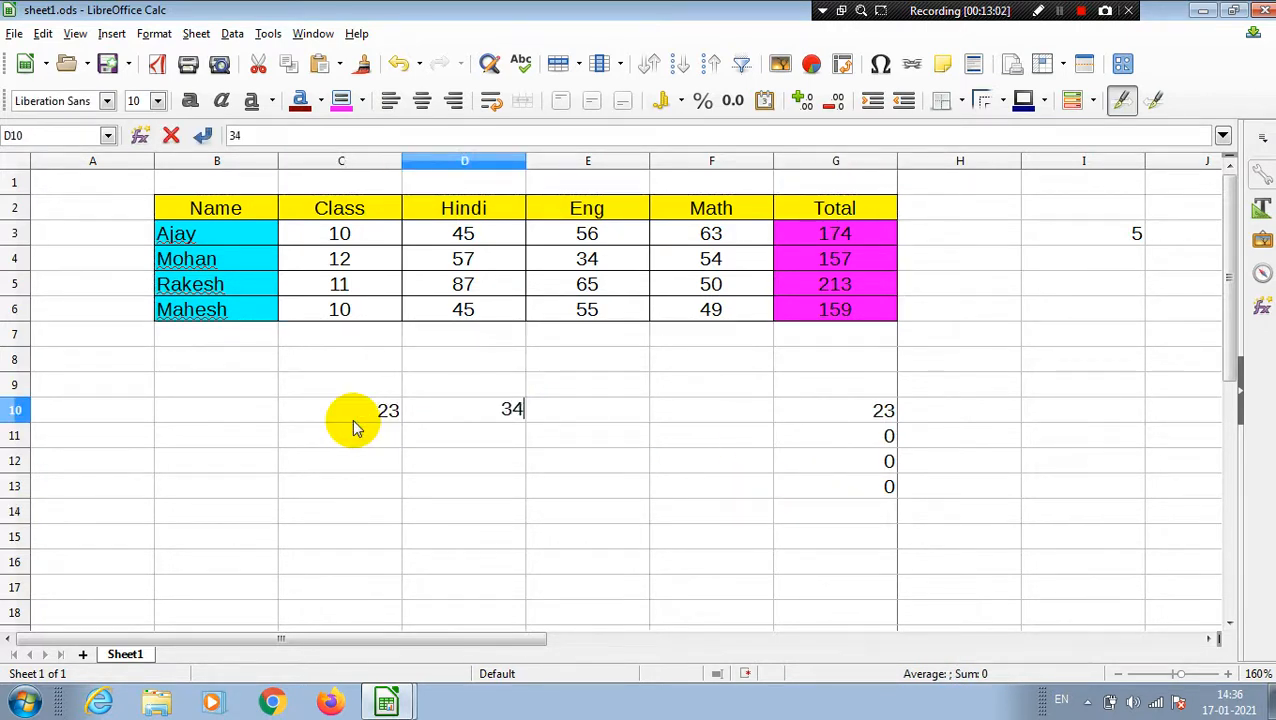
type("4")
key("Tab")
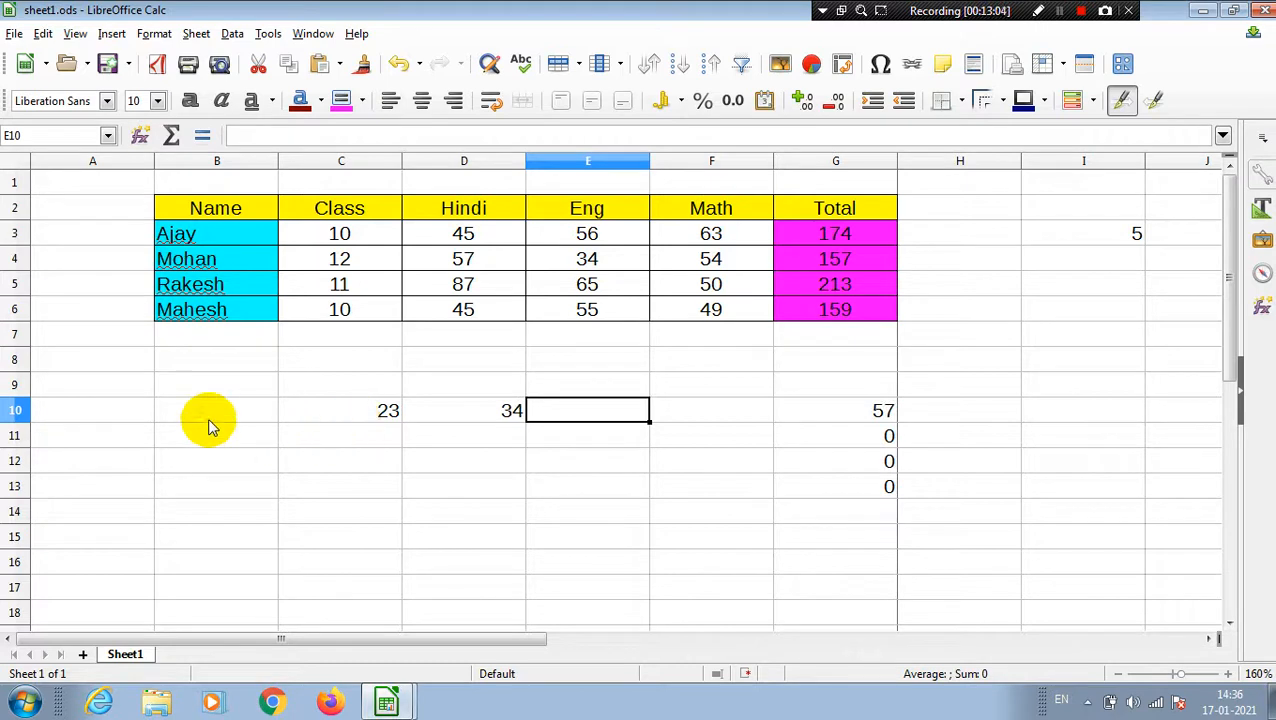
Clear the test values and pasted formulas from C10:G13.
left_click_drag(299, 407, 806, 497)
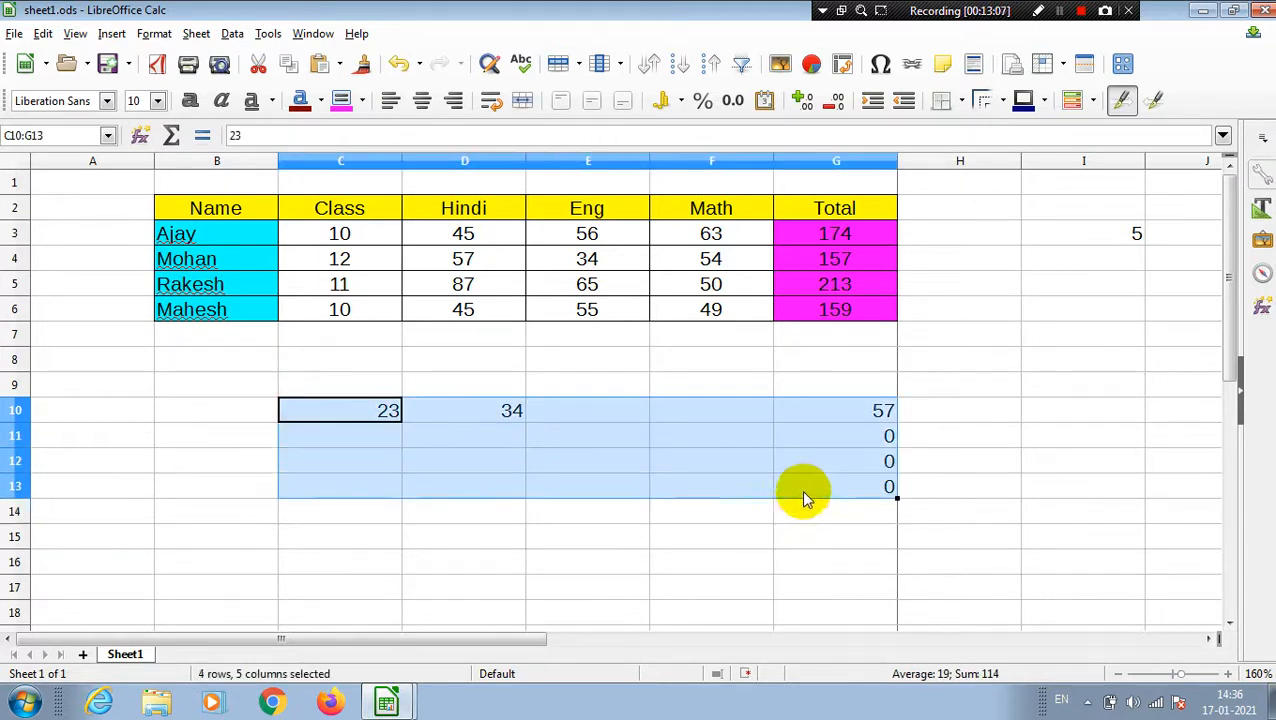
key("Delete")
left_click(721, 389)
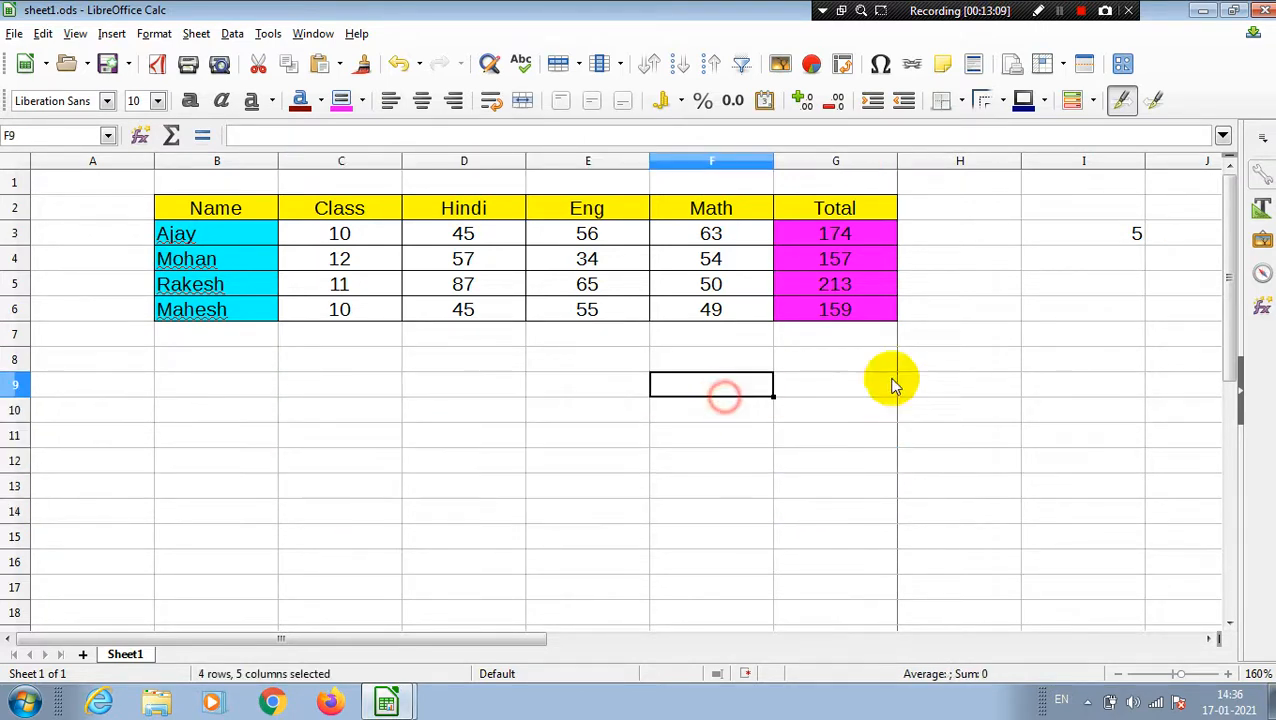
Insert a comment reading Hello Friends on the empty cell I5.
left_click(1080, 292)
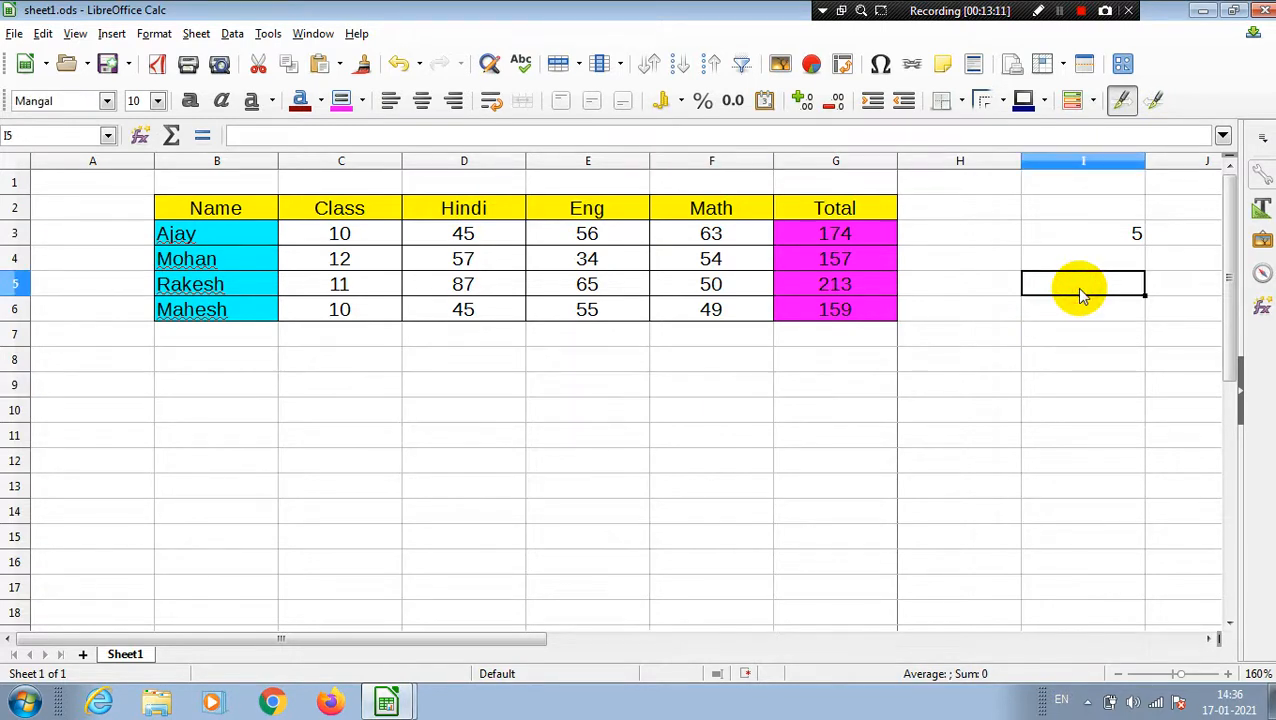
right_click(1080, 292)
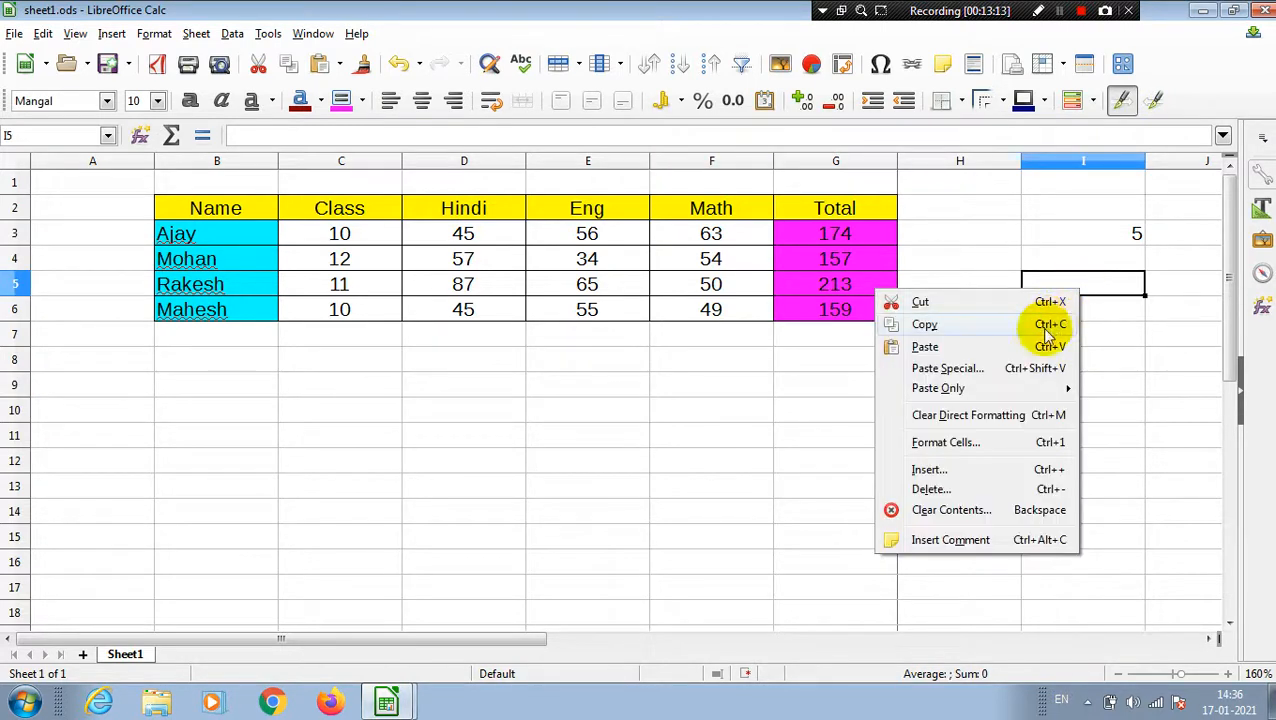
left_click(952, 541)
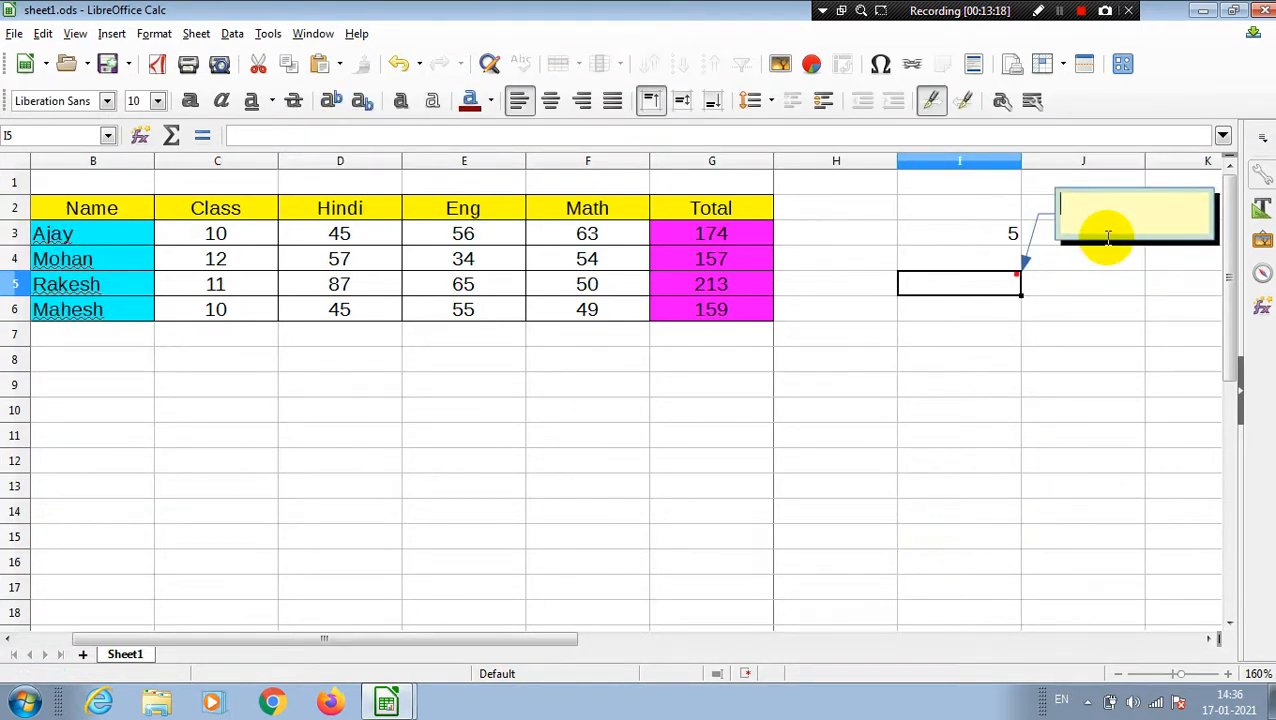
type("Hello Friends")
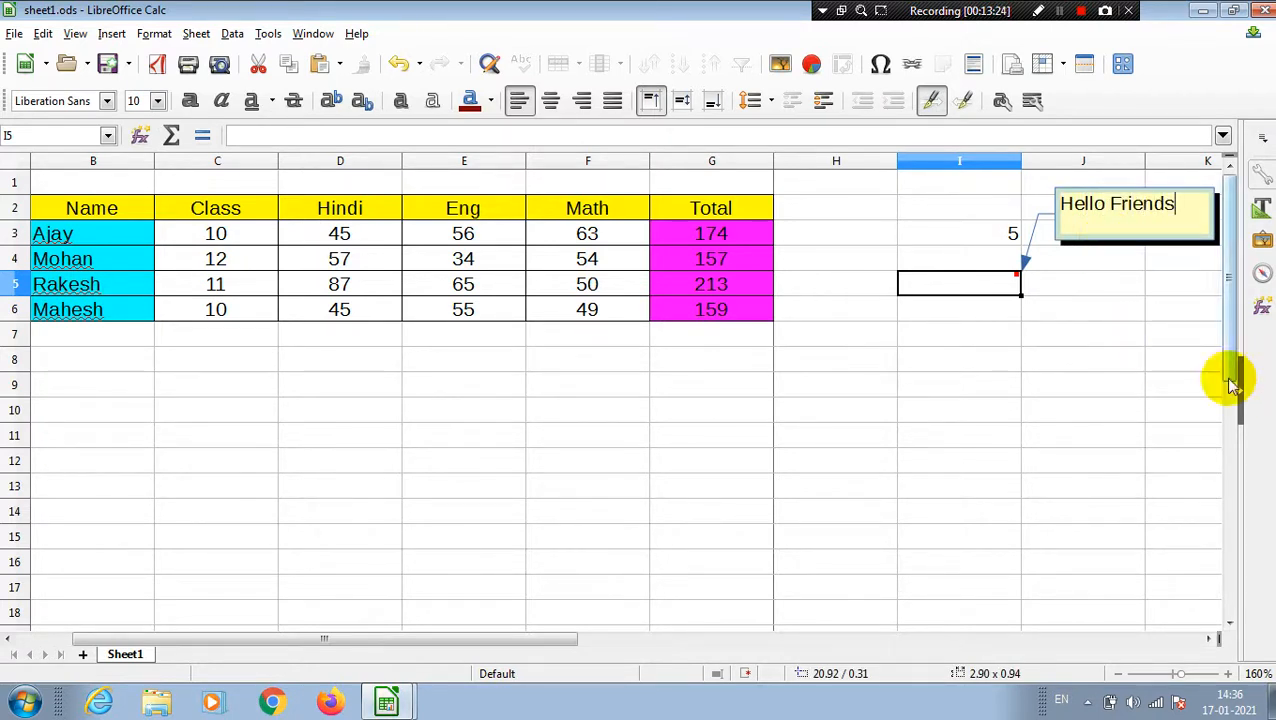
Finish editing the comment on I5 and display it from the empty cell.
left_click(1151, 379)
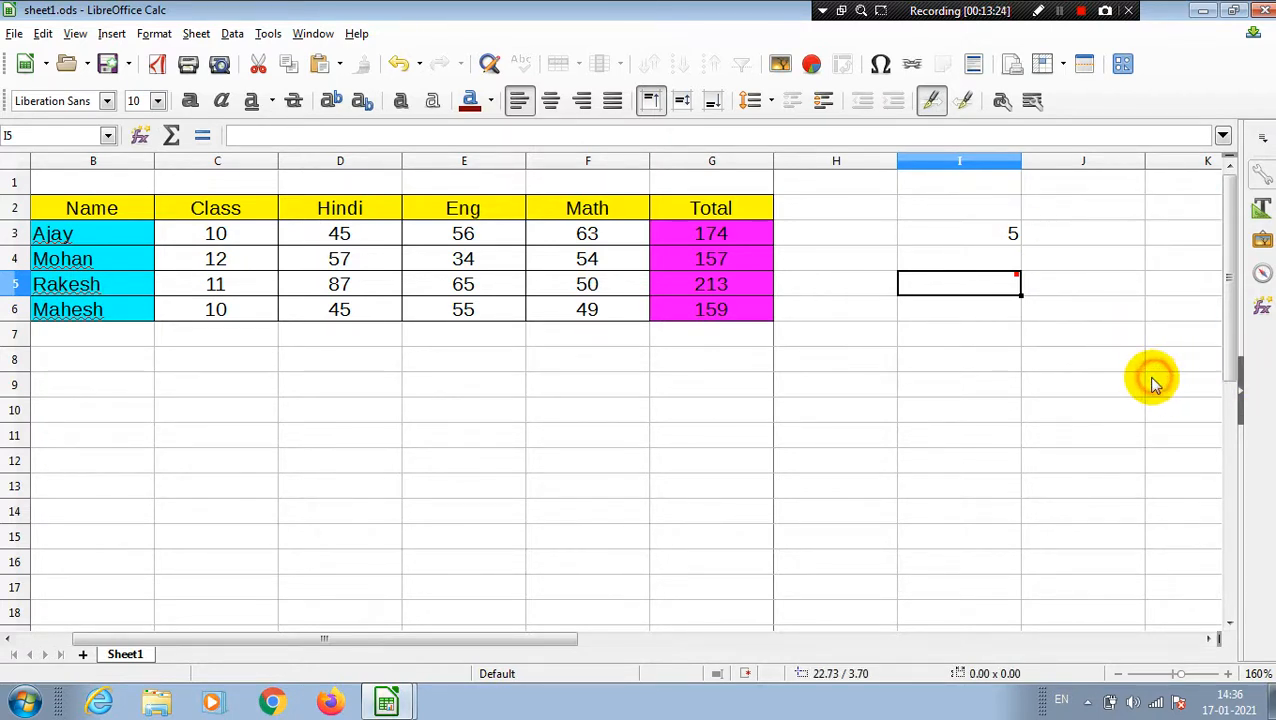
left_click(981, 288)
left_click(866, 366)
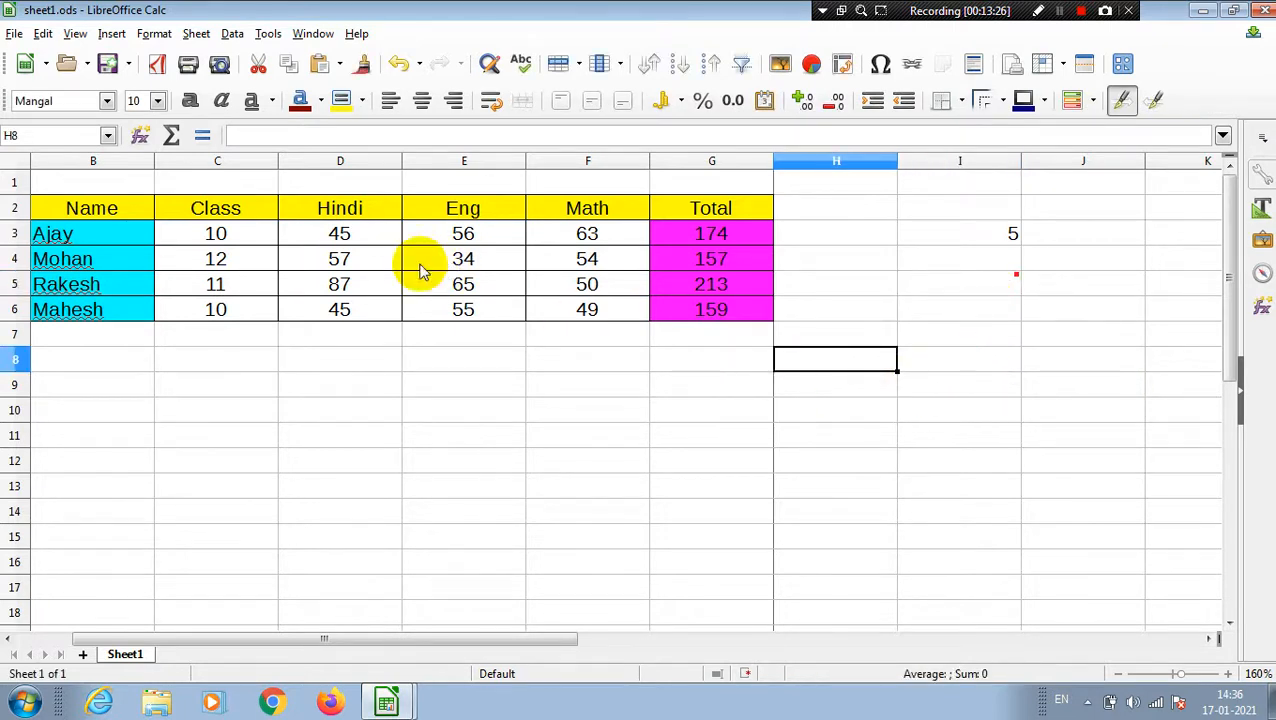
left_click(252, 238)
left_click(337, 234)
left_click(463, 234)
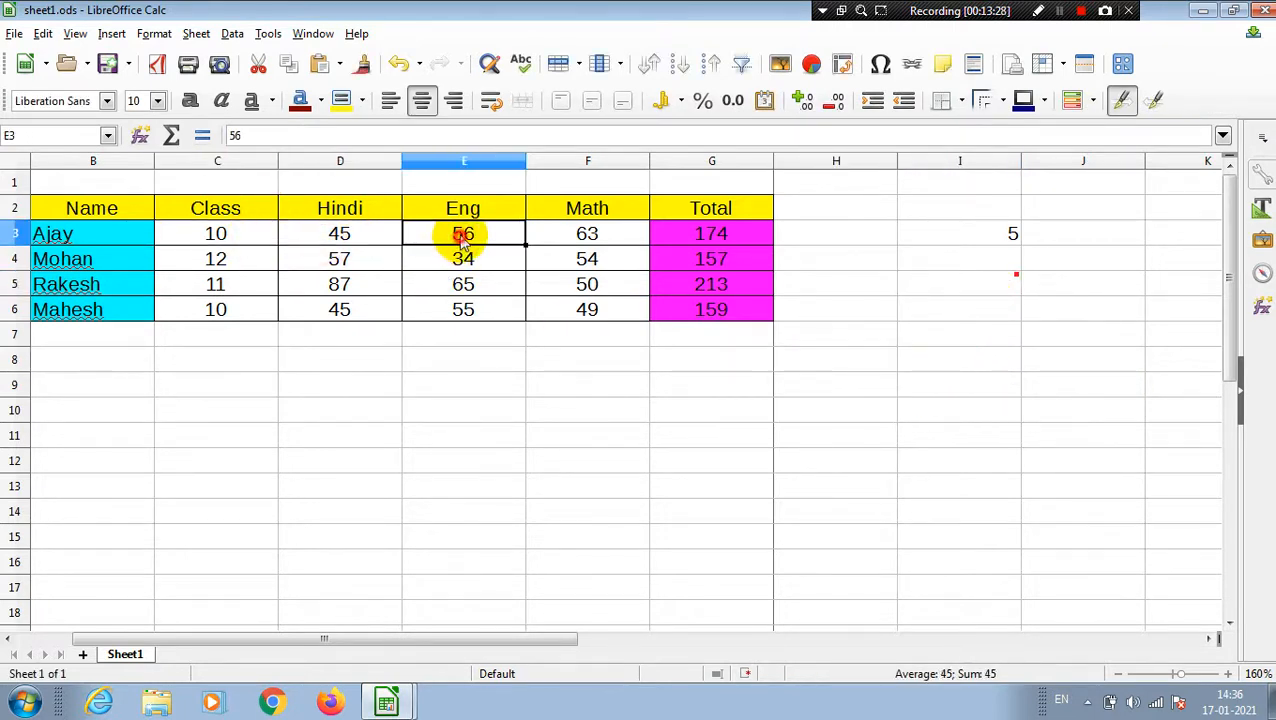
left_click(585, 234)
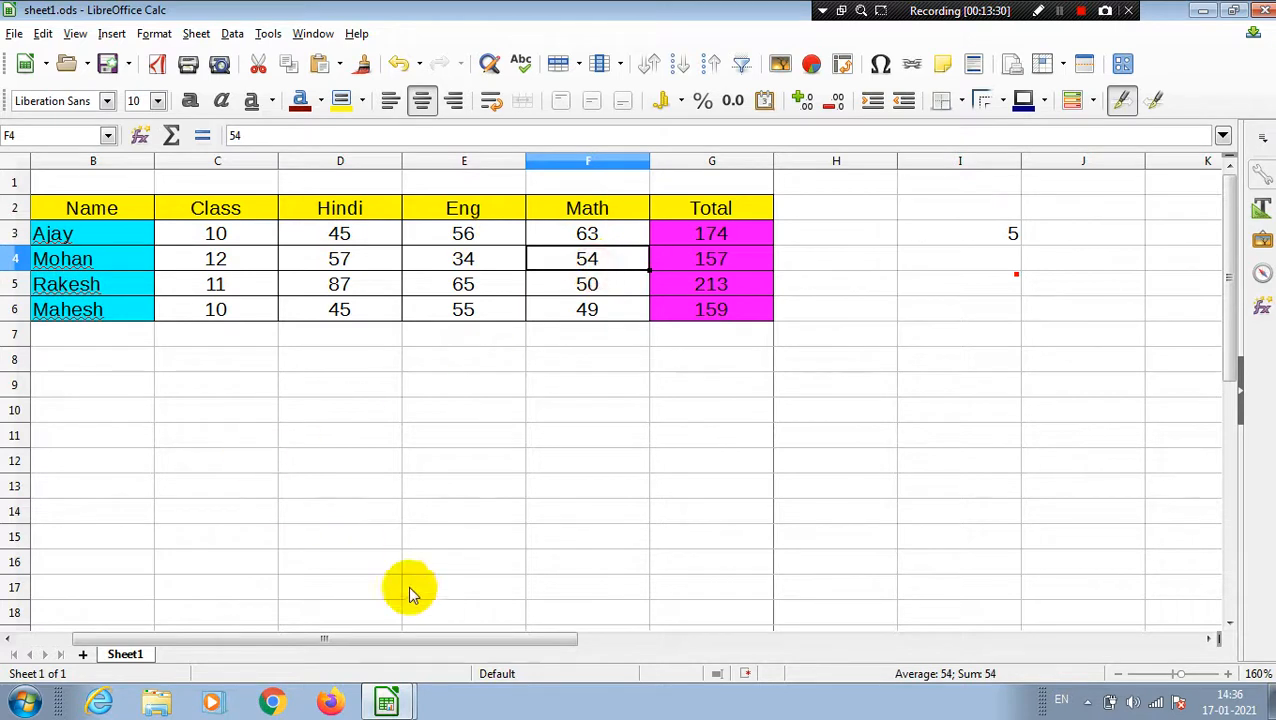
left_click_drag(395, 634, 322, 636)
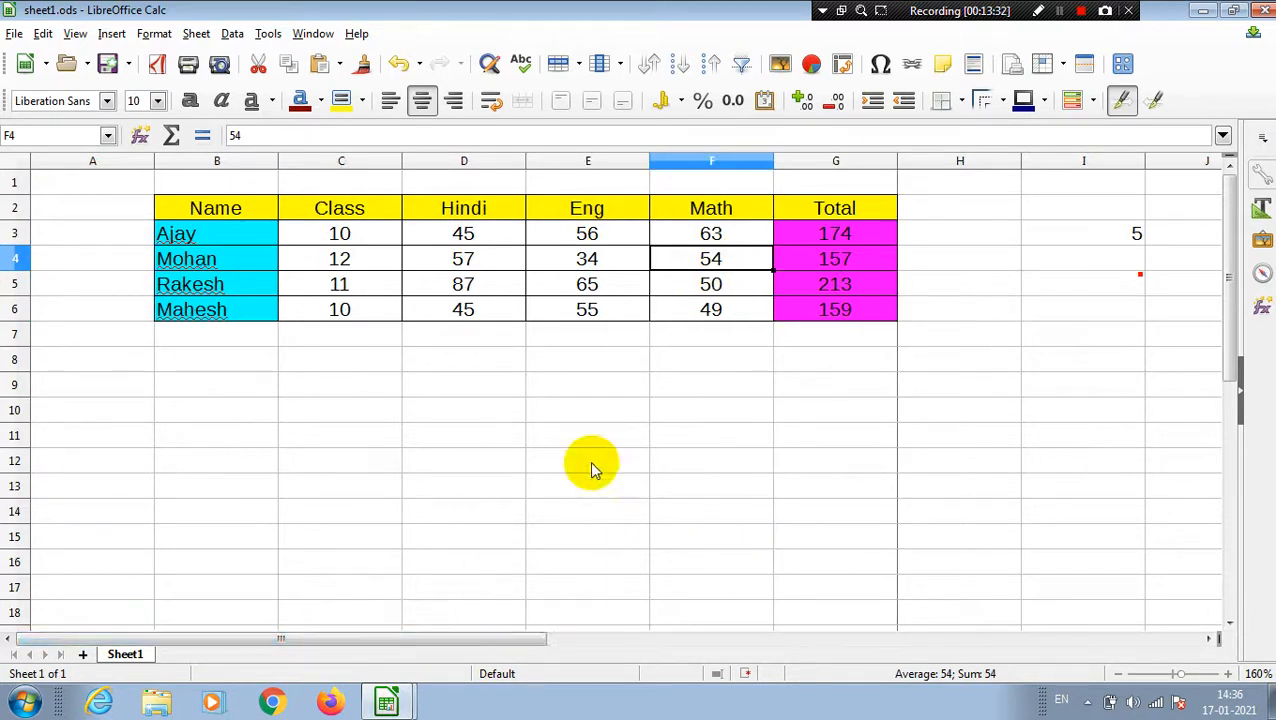
left_click(1097, 279)
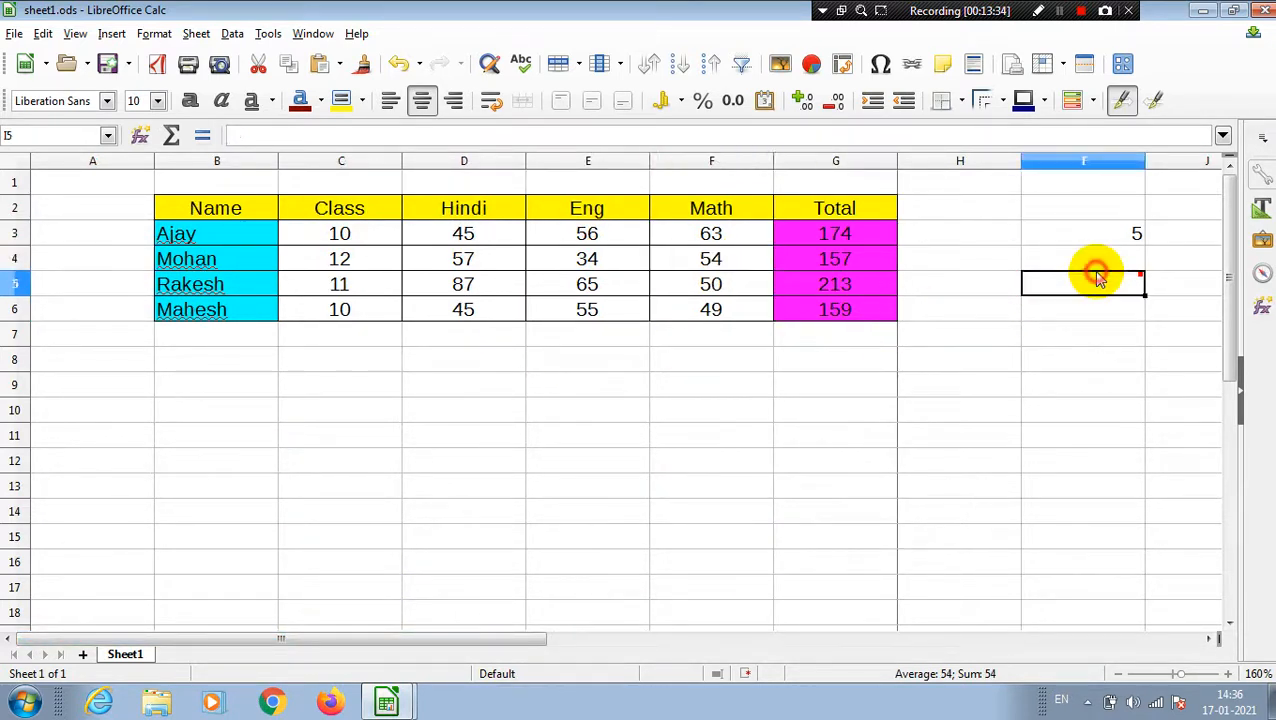
mouse_move(1097, 279)
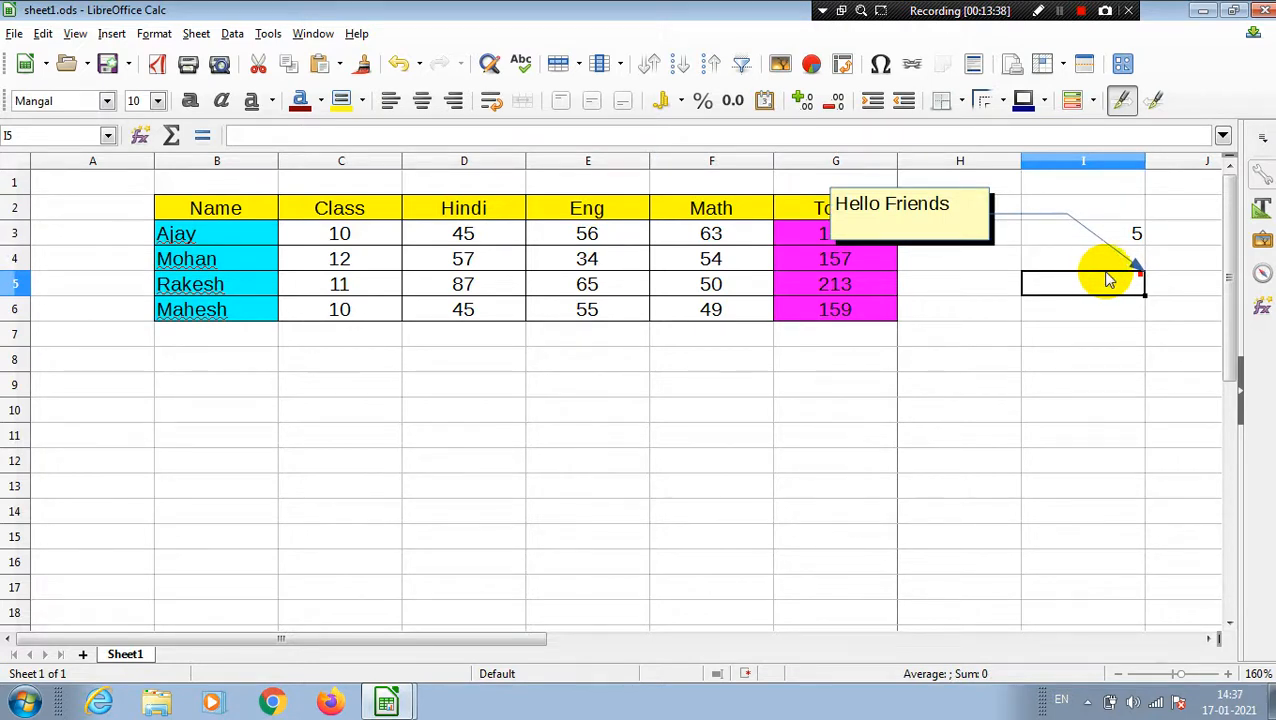
Copy I5, try pasting only its comment over C3:F6 with Paste Special, and undo the paste.
left_click(1104, 366)
left_click(1095, 288)
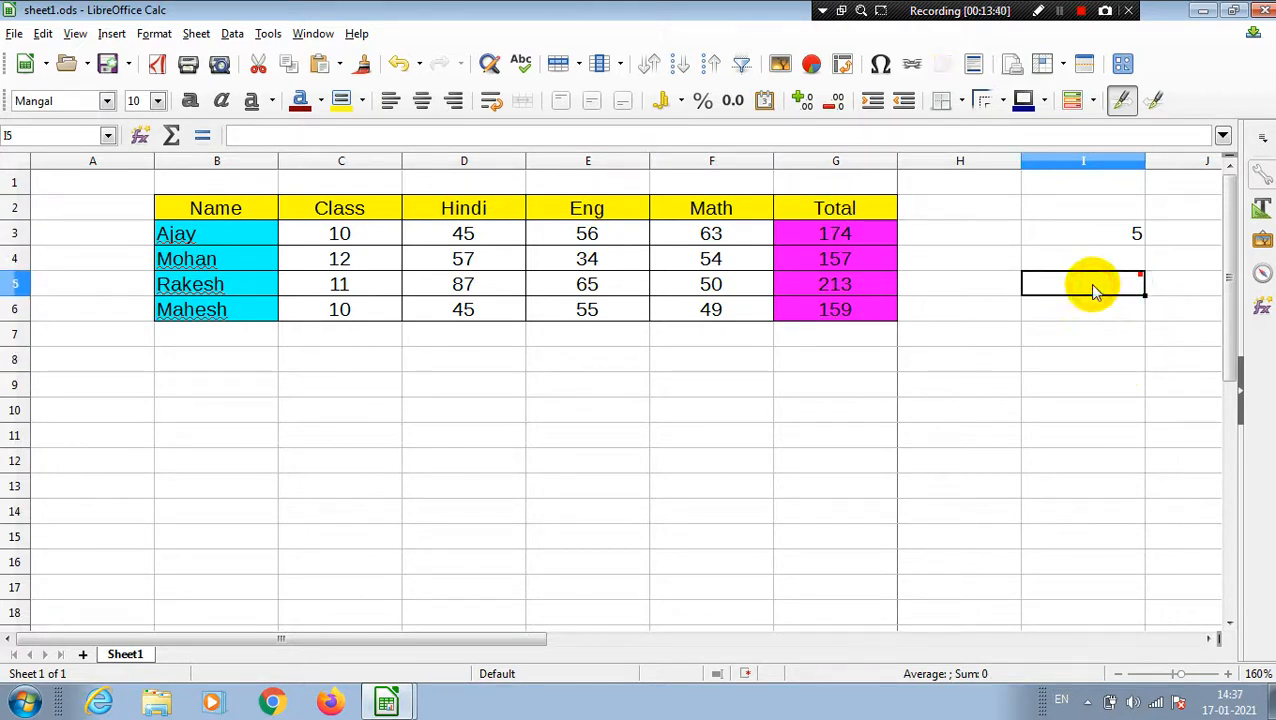
key("ctrl+c")
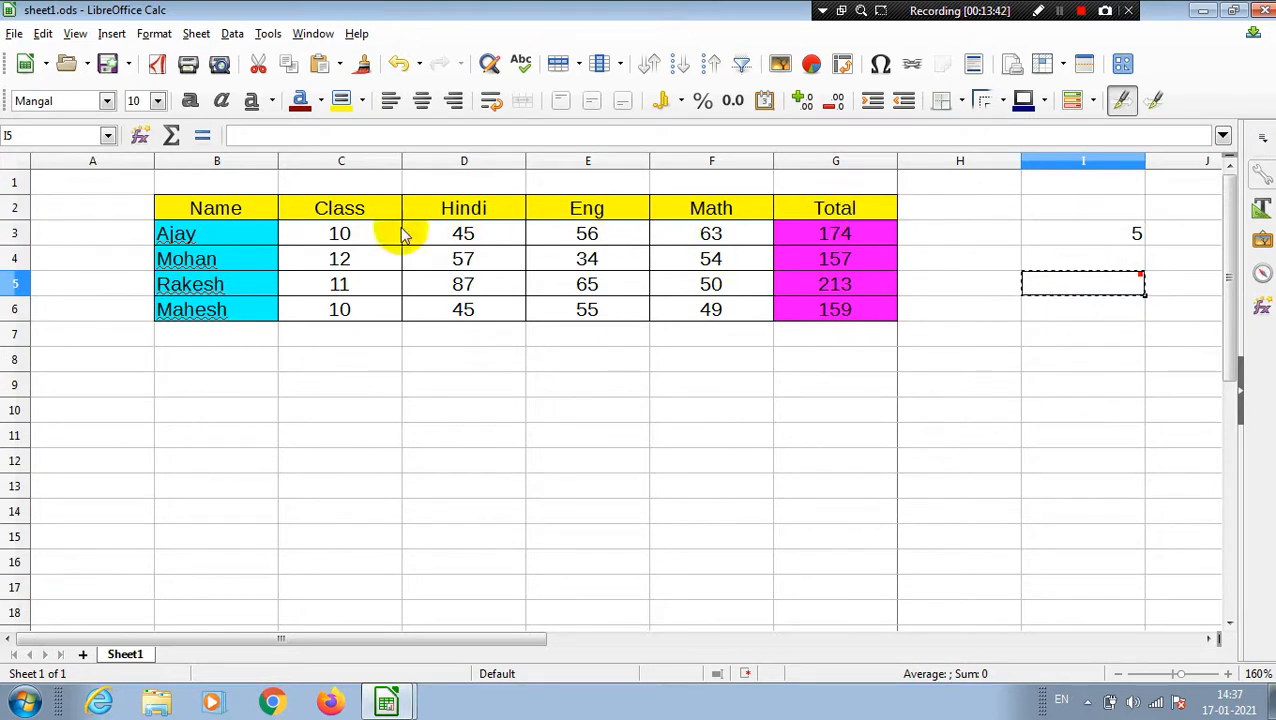
left_click(330, 240)
left_click_drag(330, 240, 694, 312)
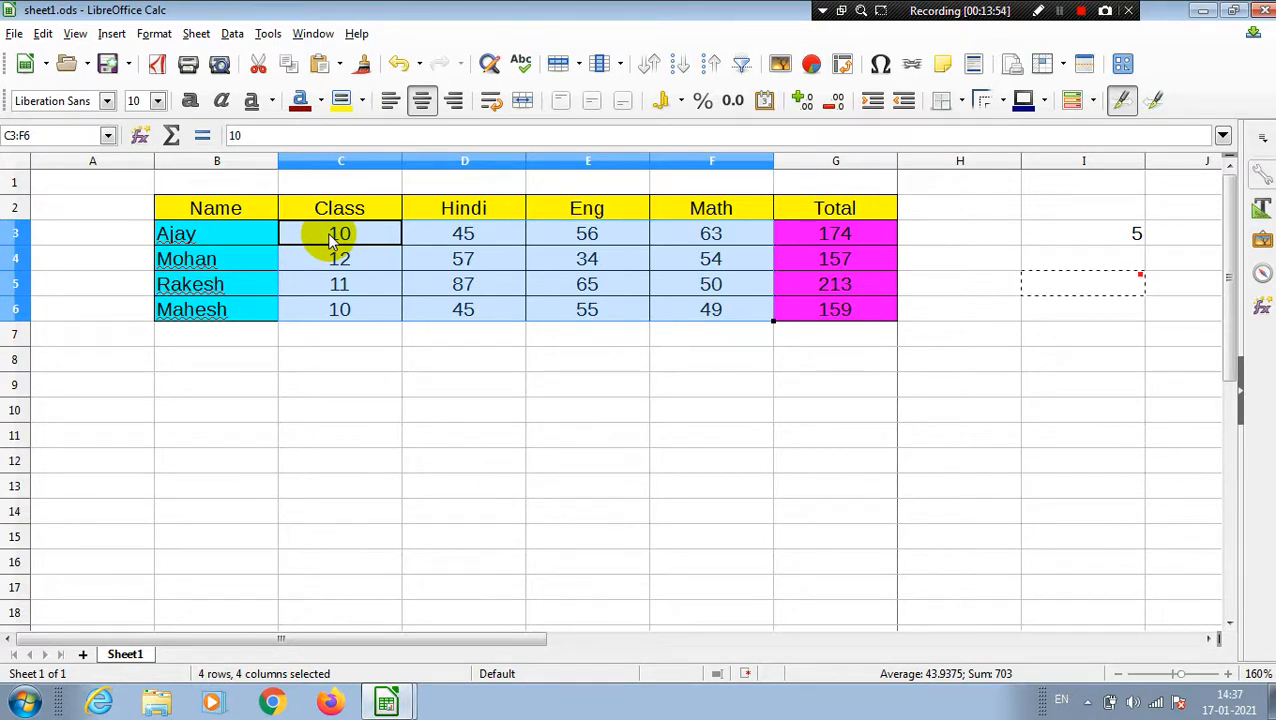
key("ctrl+shift+v")
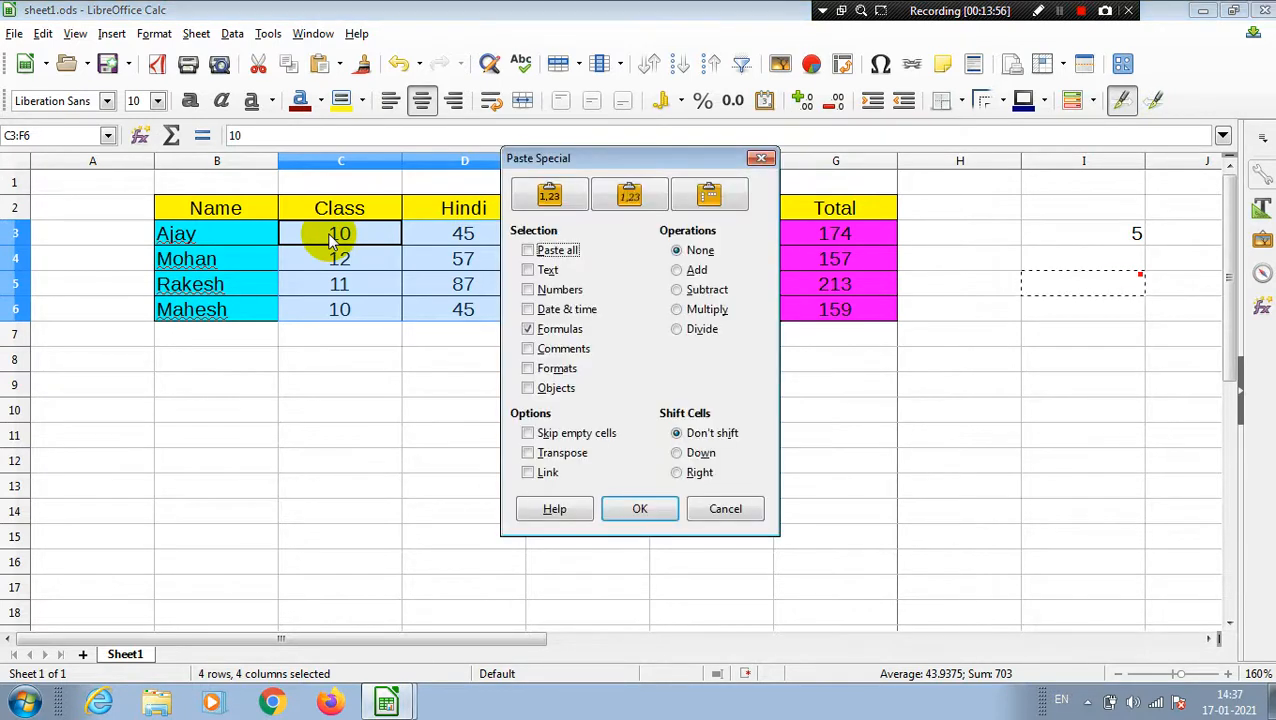
left_click(530, 331)
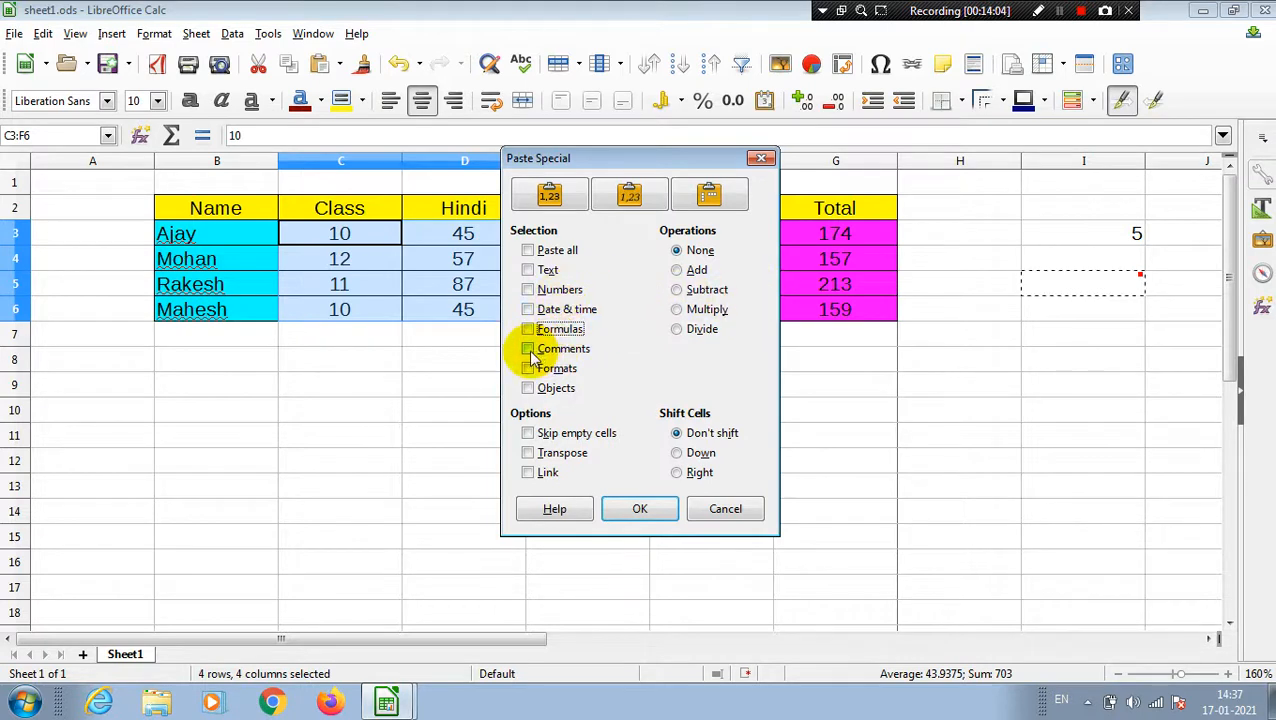
left_click(530, 350)
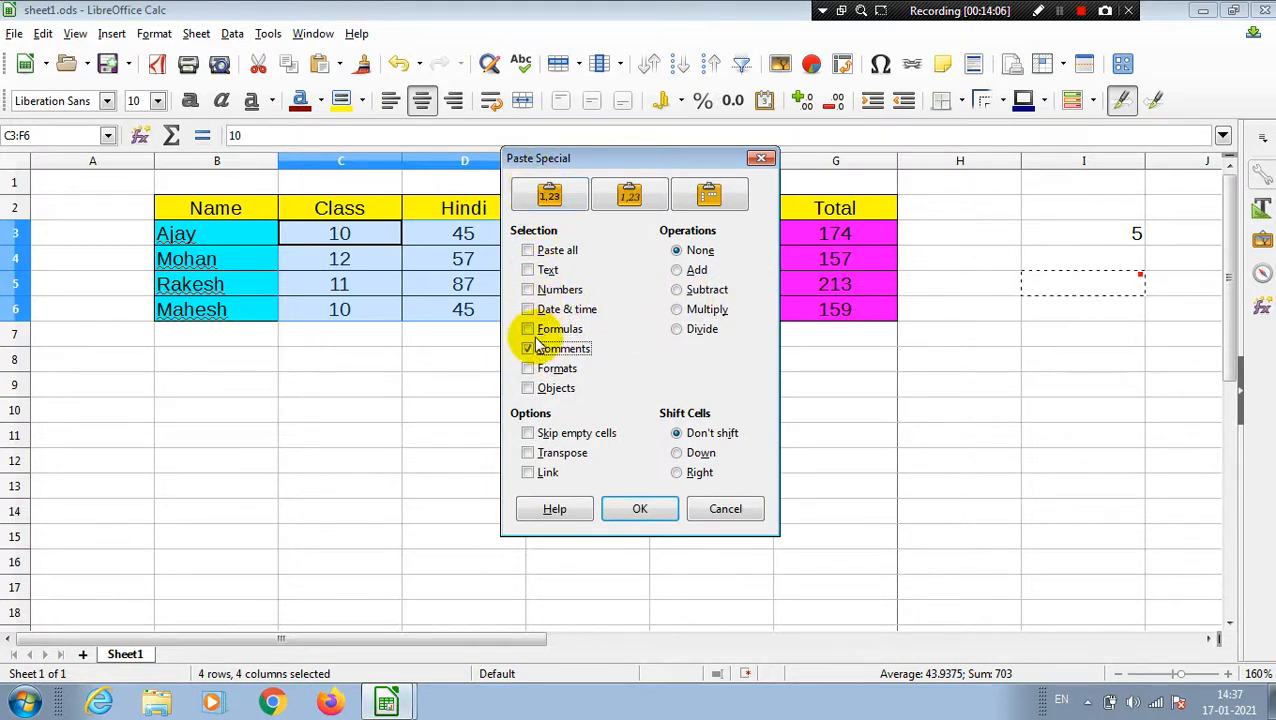
left_click(651, 509)
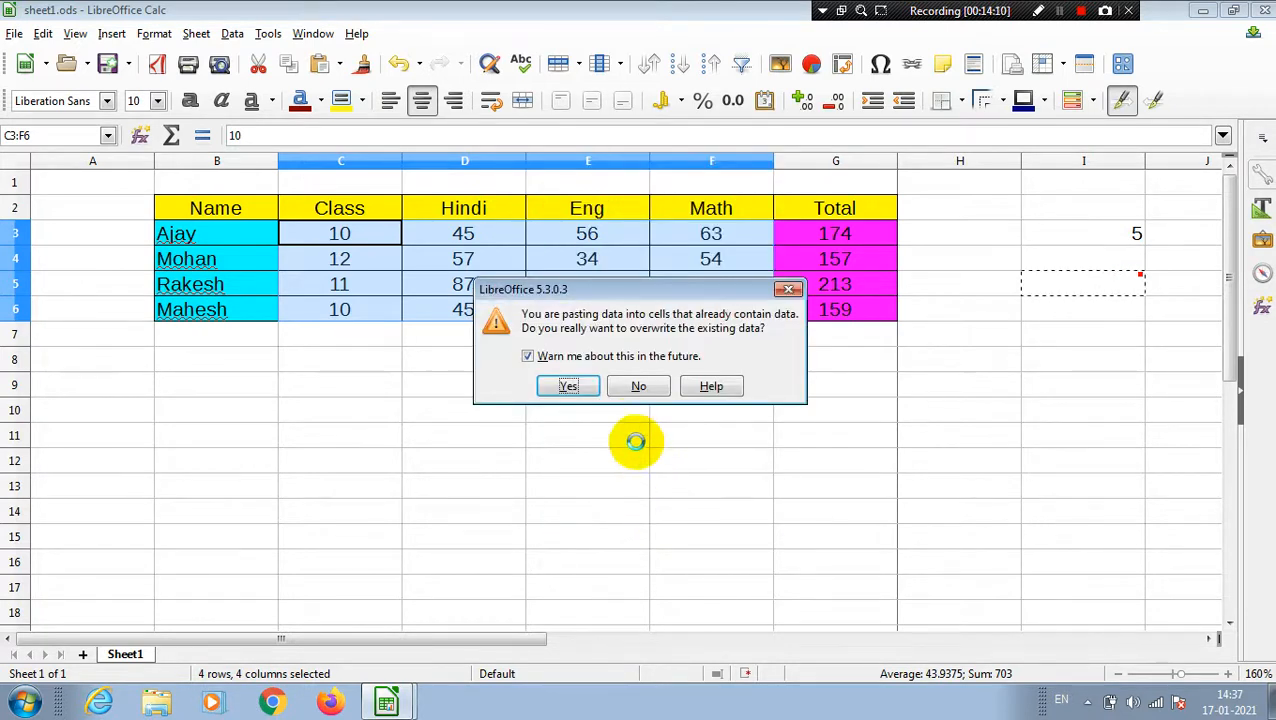
left_click(569, 386)
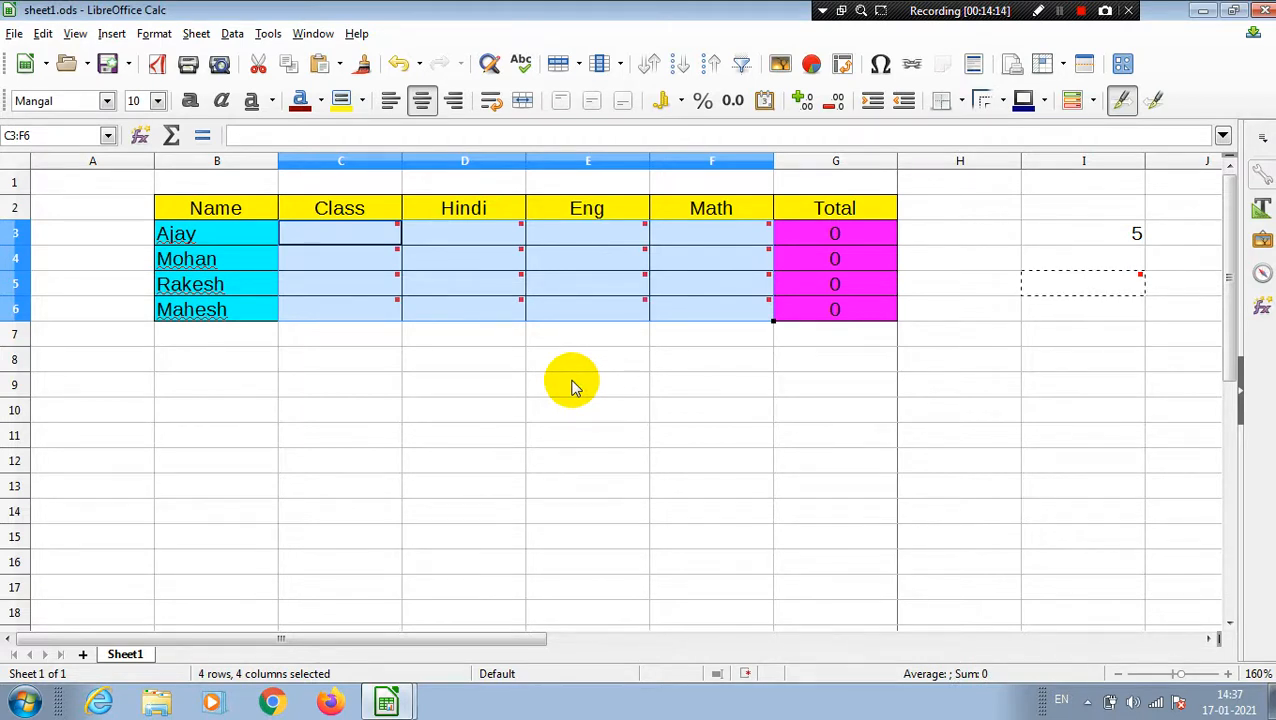
key("ctrl+z")
left_click(708, 463)
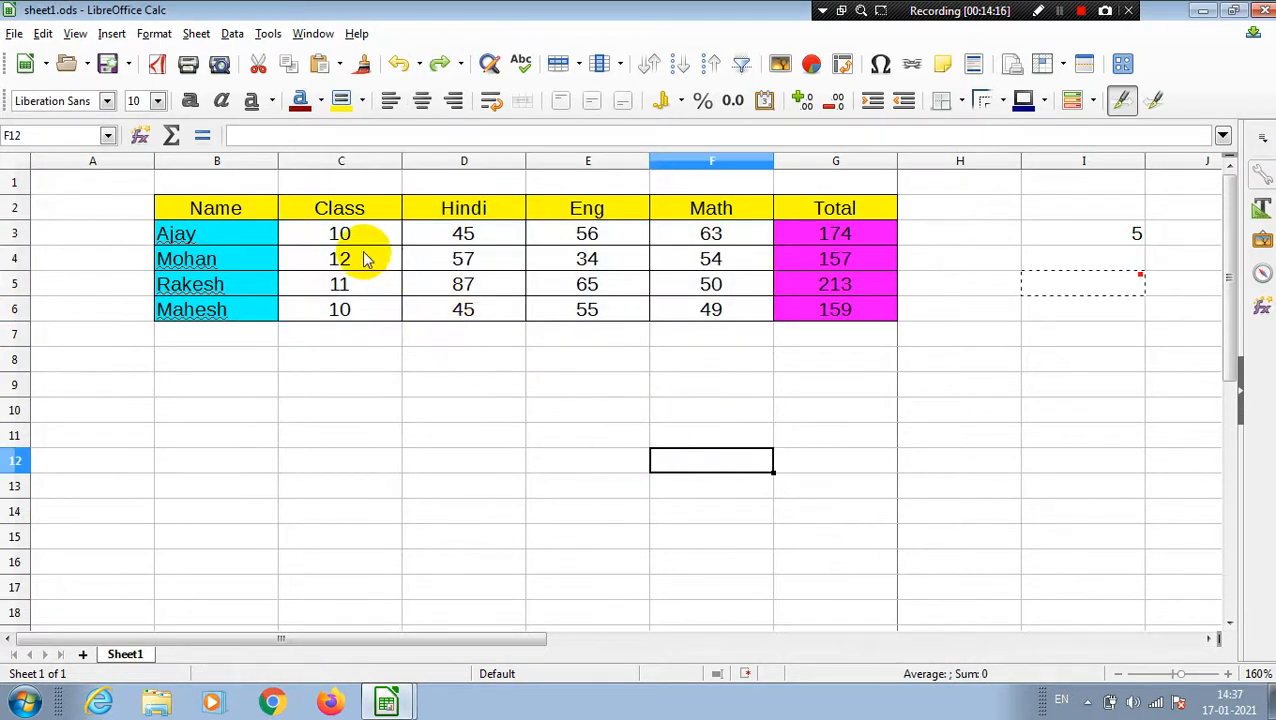
left_click_drag(313, 230, 688, 310)
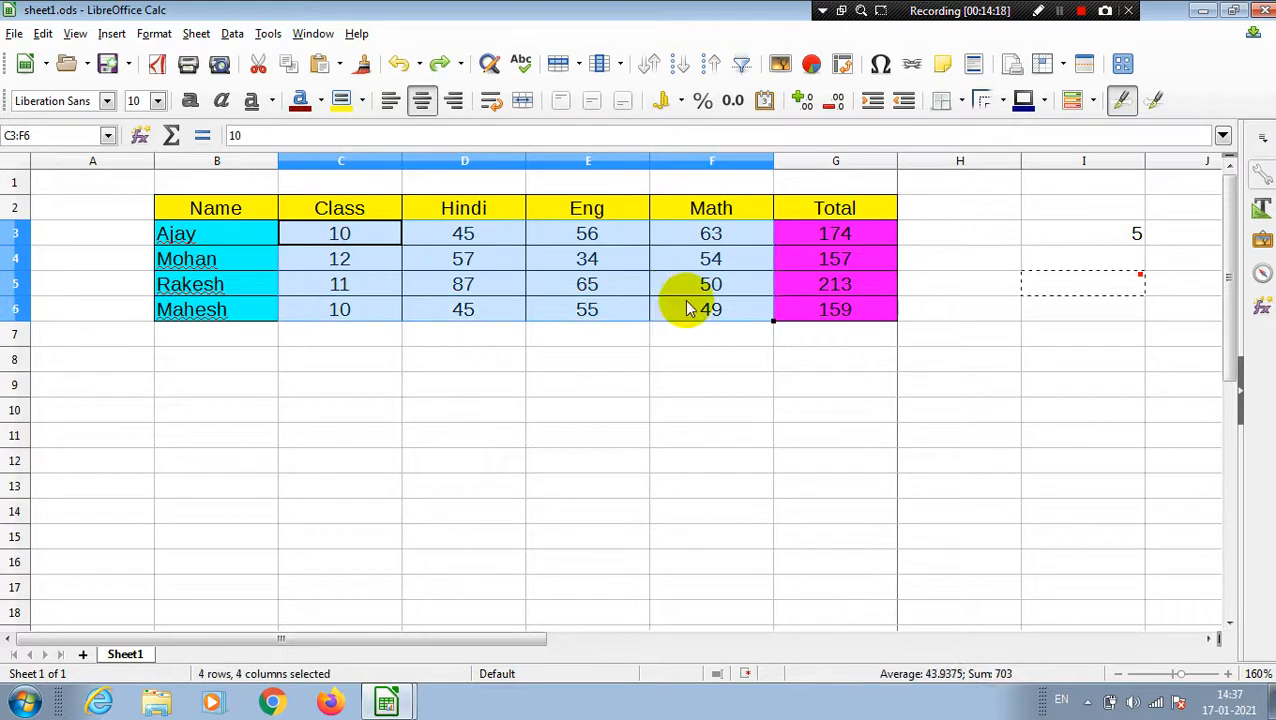
right_click(645, 291)
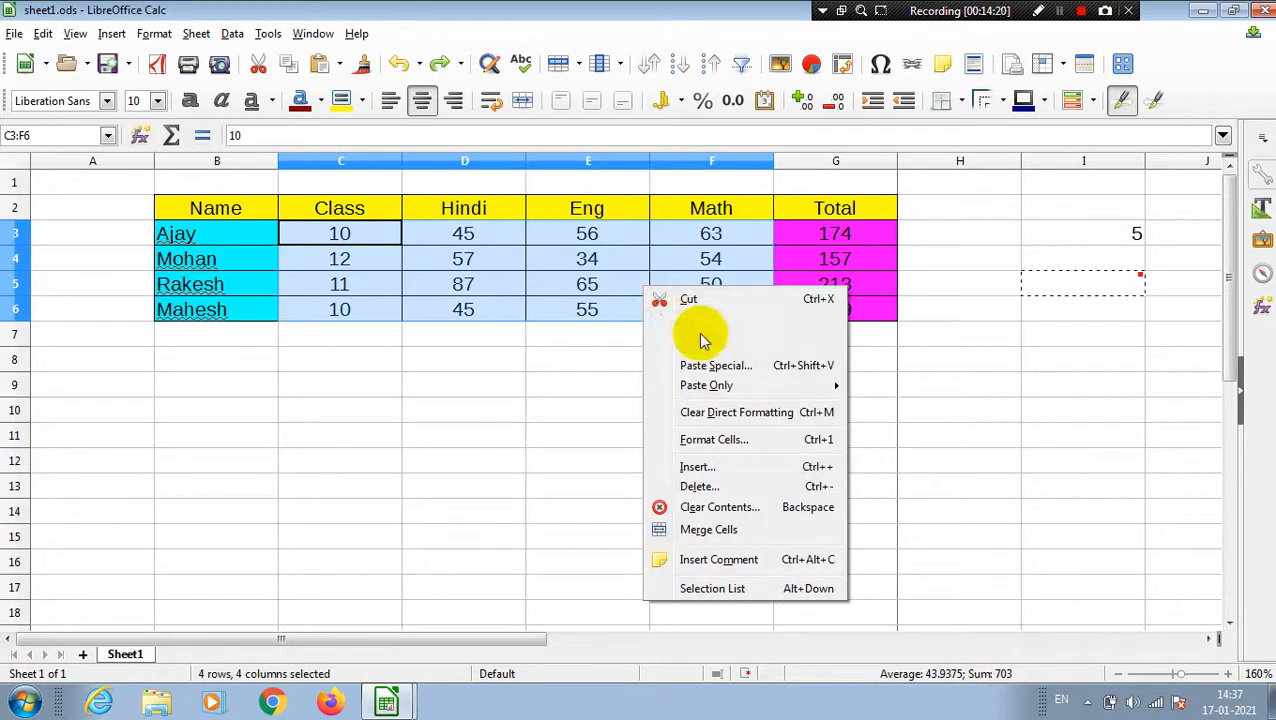
left_click(760, 366)
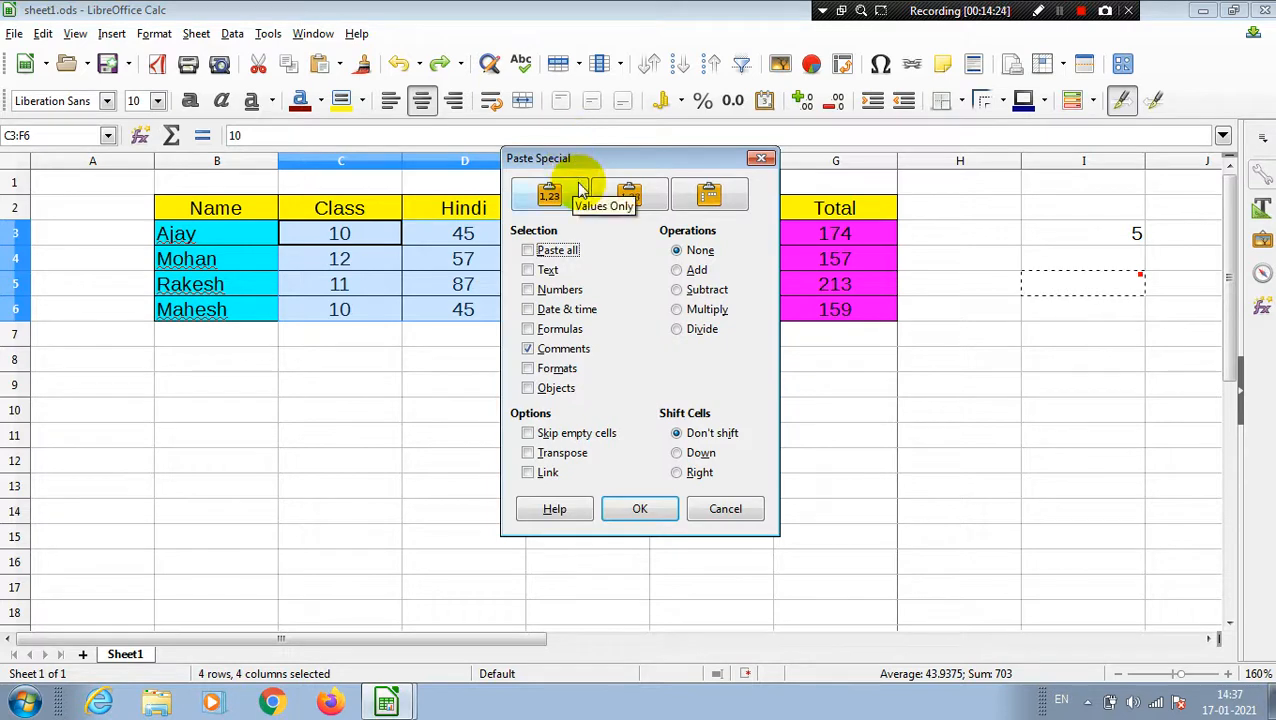
left_click_drag(586, 165, 835, 199)
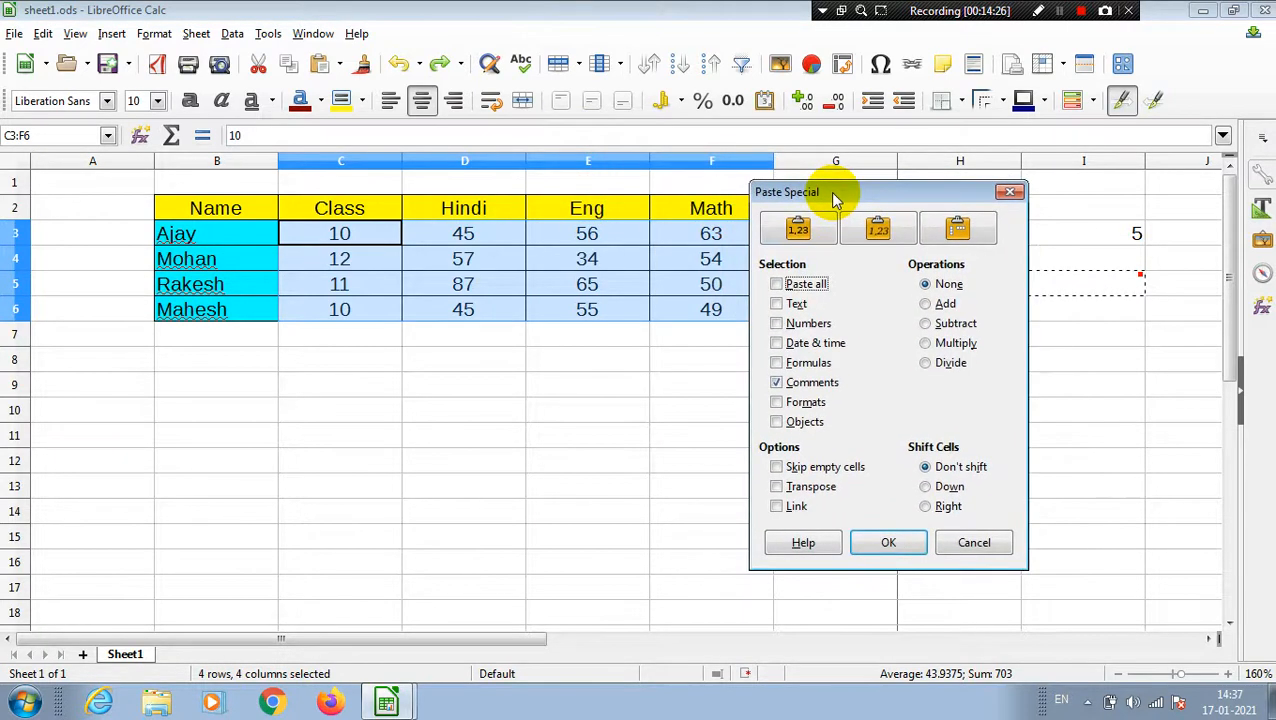
left_click(777, 324)
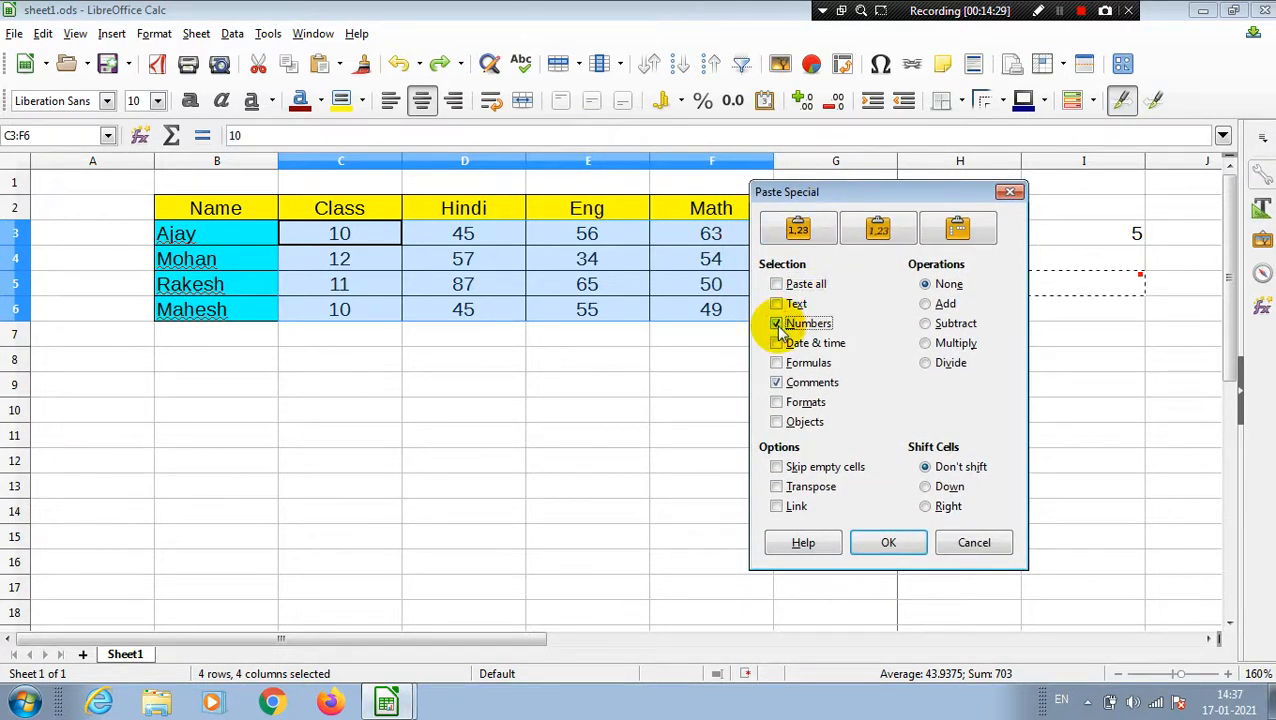
left_click(888, 542)
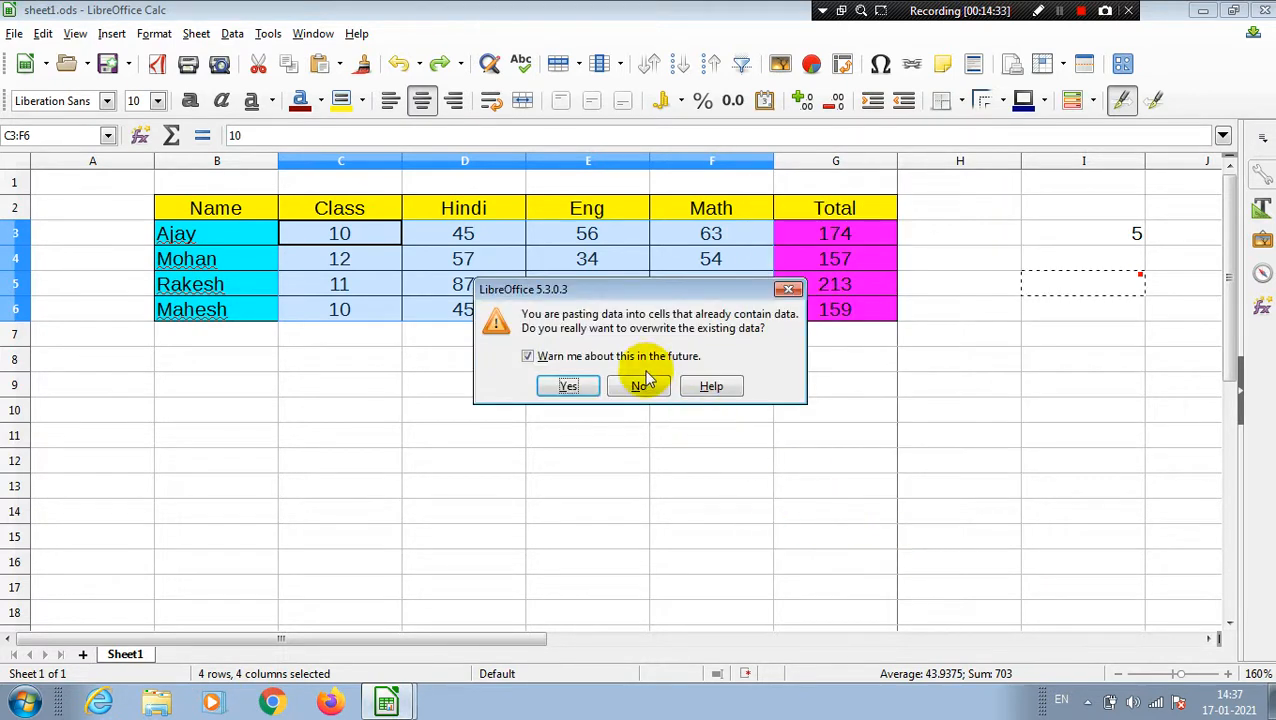
left_click(643, 384)
left_click(645, 388)
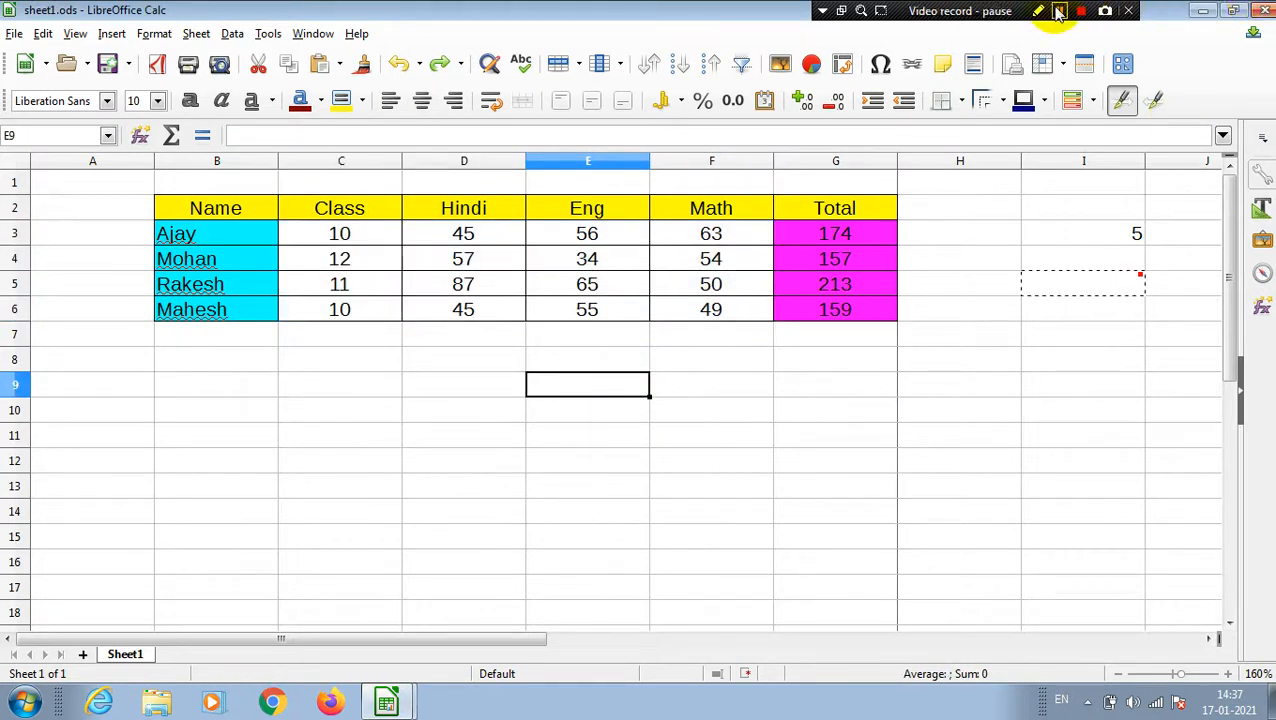
left_click(1058, 10)
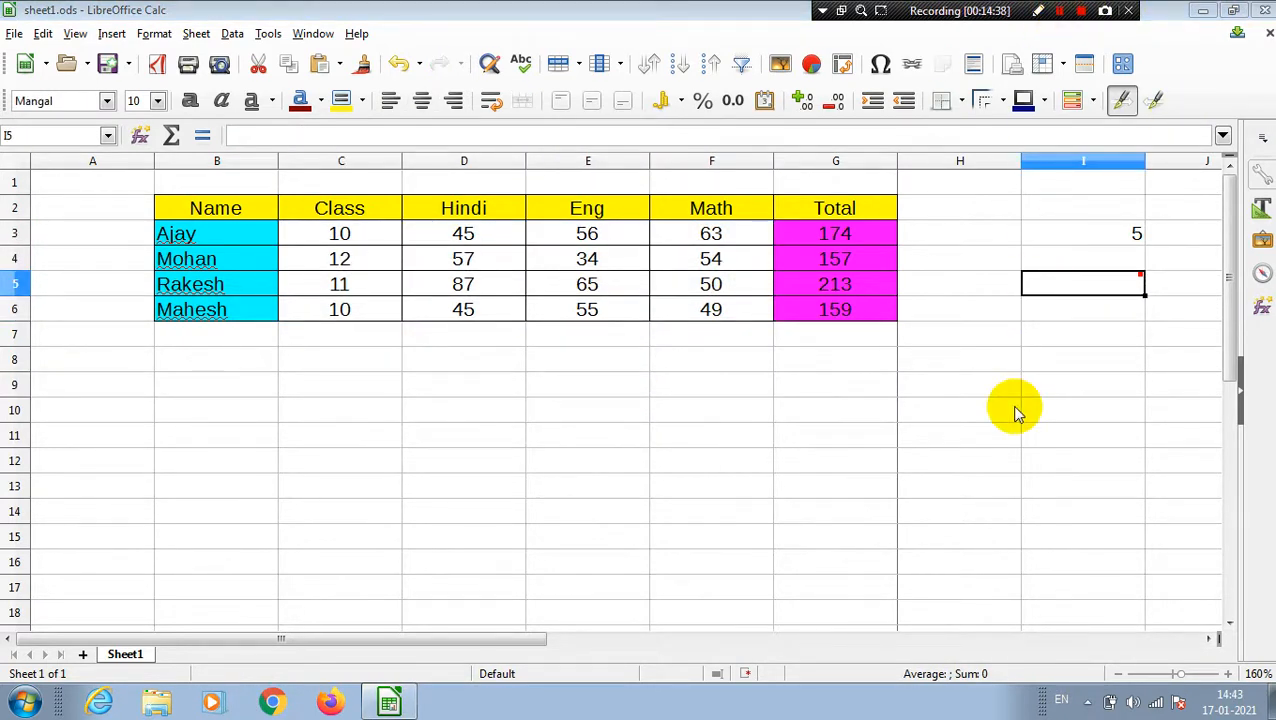
Display the comment on I5 and copy that cell.
left_click(1125, 333)
left_click(1103, 285)
mouse_move(1105, 288)
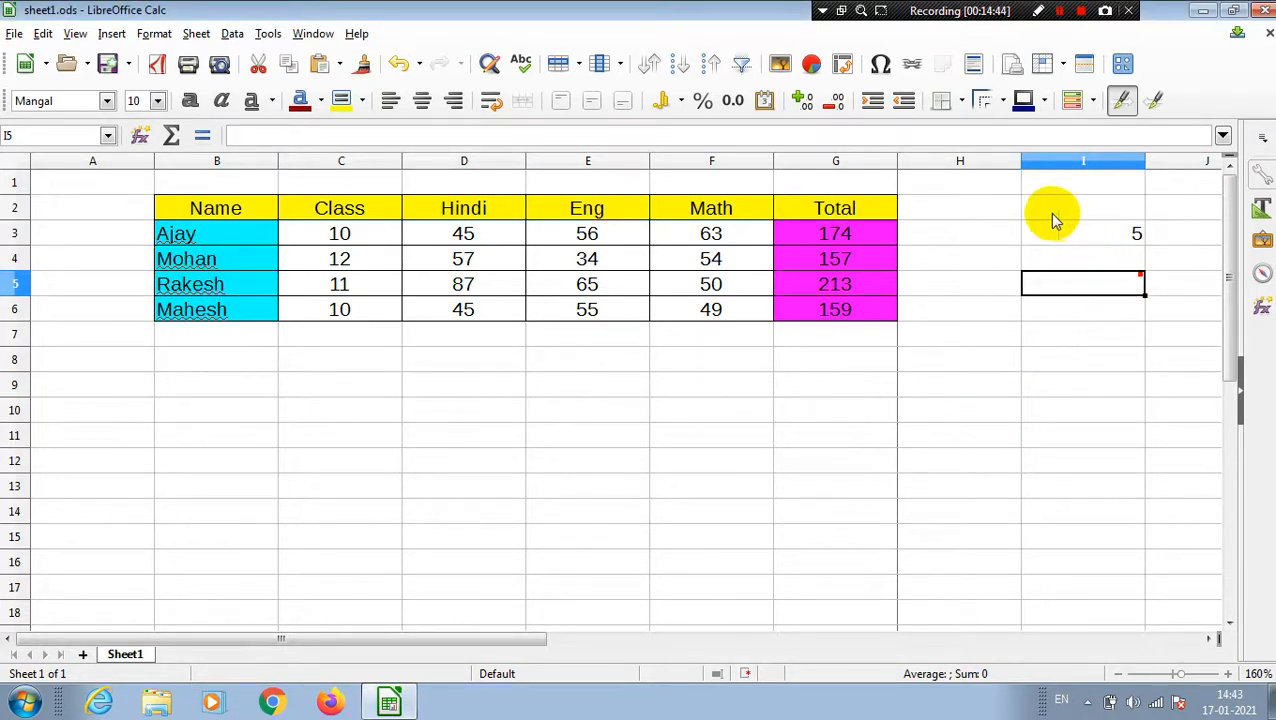
right_click(1115, 288)
left_click(1018, 322)
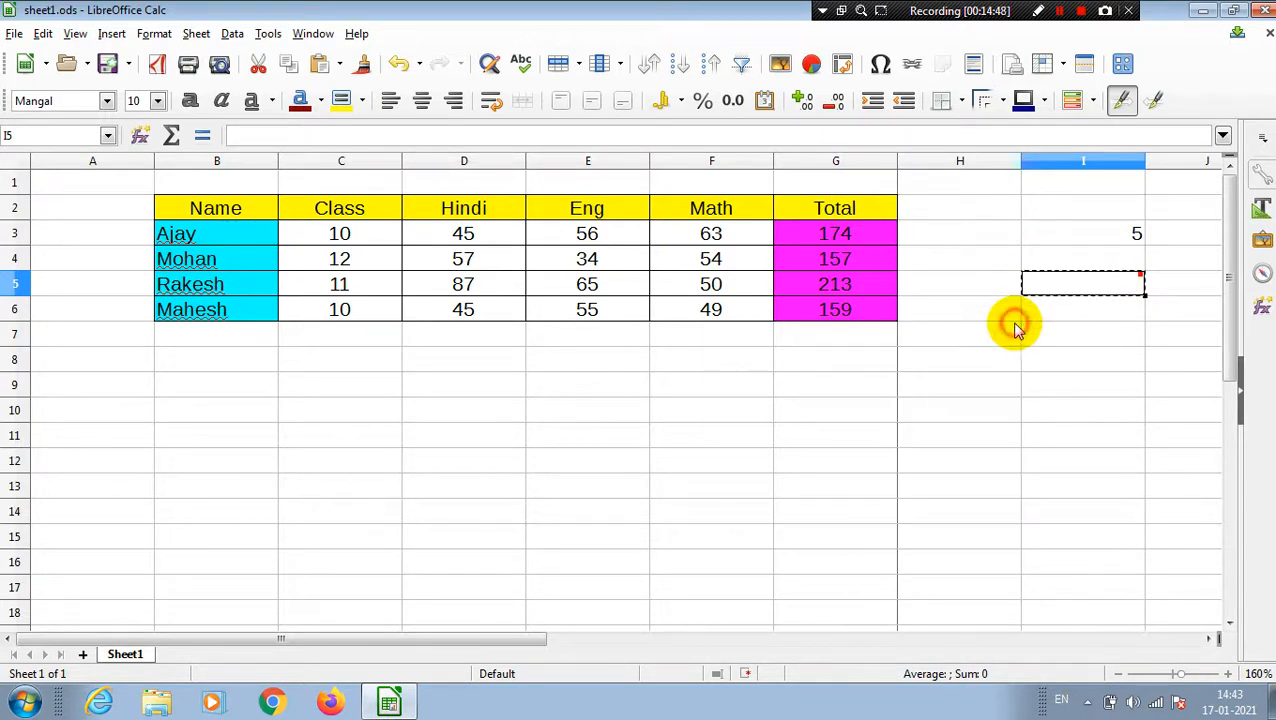
Paste the copied cell's Numbers and Comments over C3 with Paste Special and check the pasted comment.
left_click(350, 237)
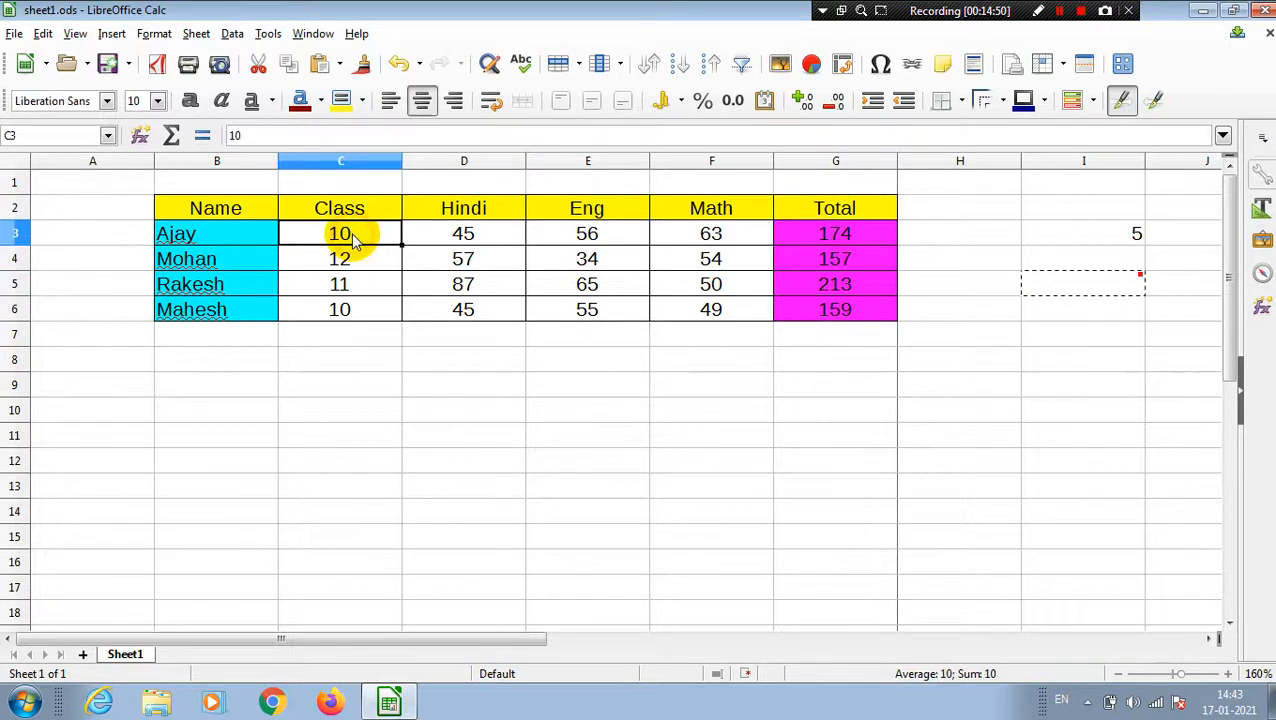
right_click(350, 237)
left_click(482, 314)
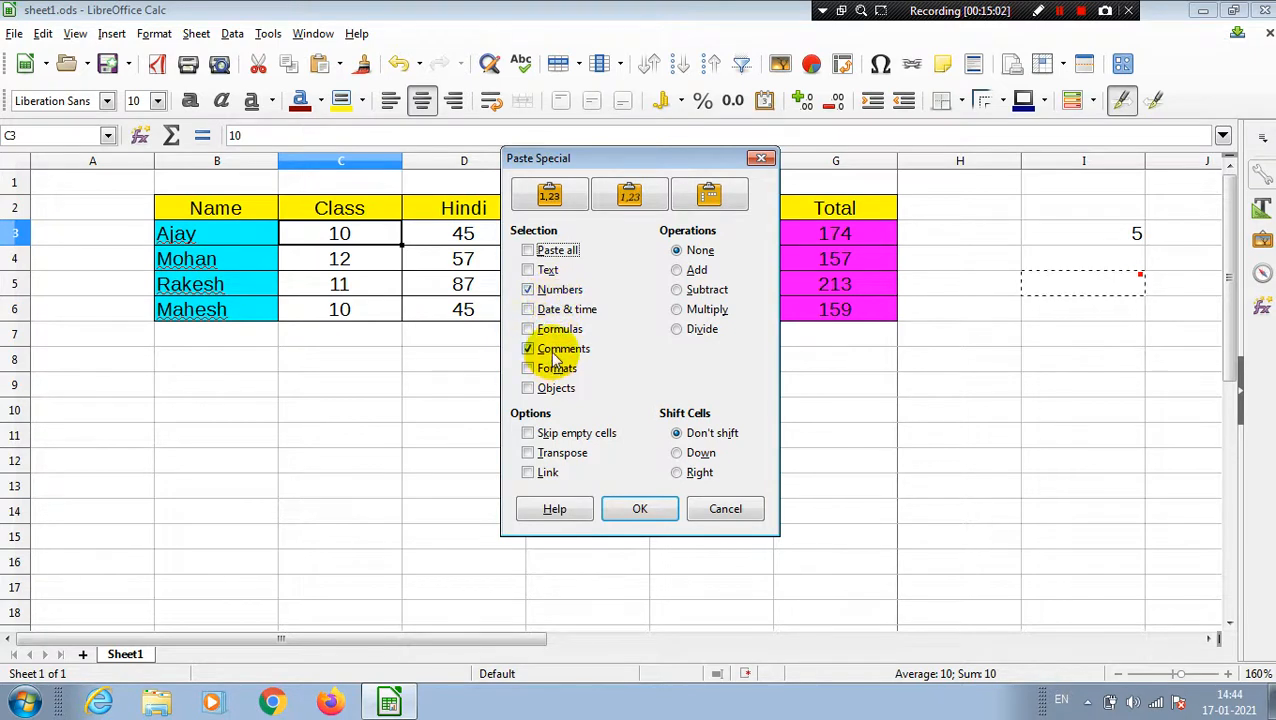
left_click(645, 512)
left_click(518, 439)
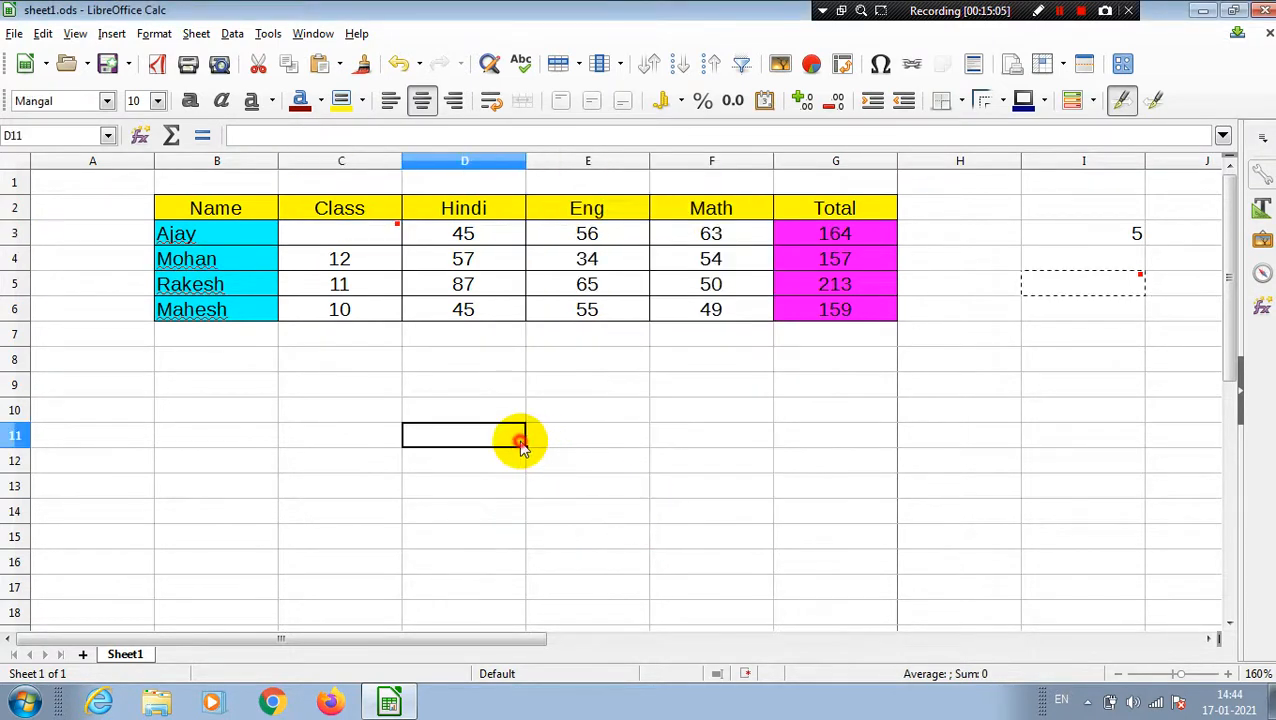
left_click(357, 234)
mouse_move(357, 238)
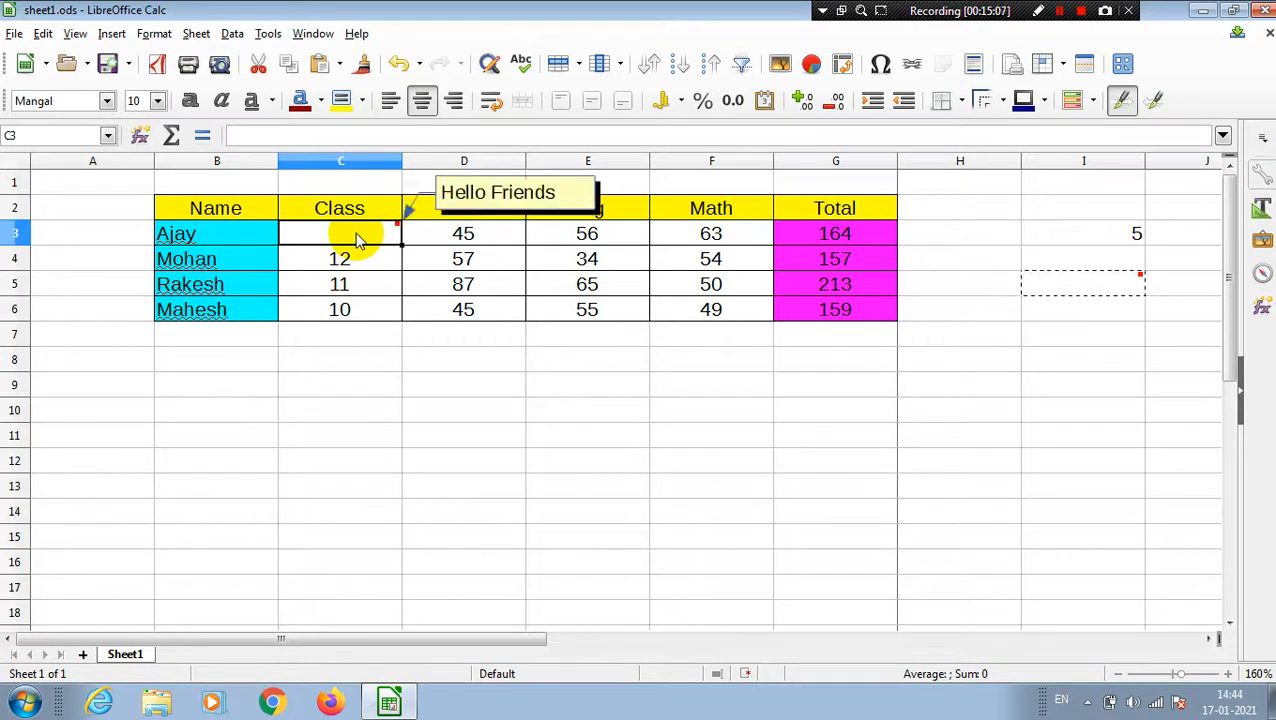
left_click(410, 280)
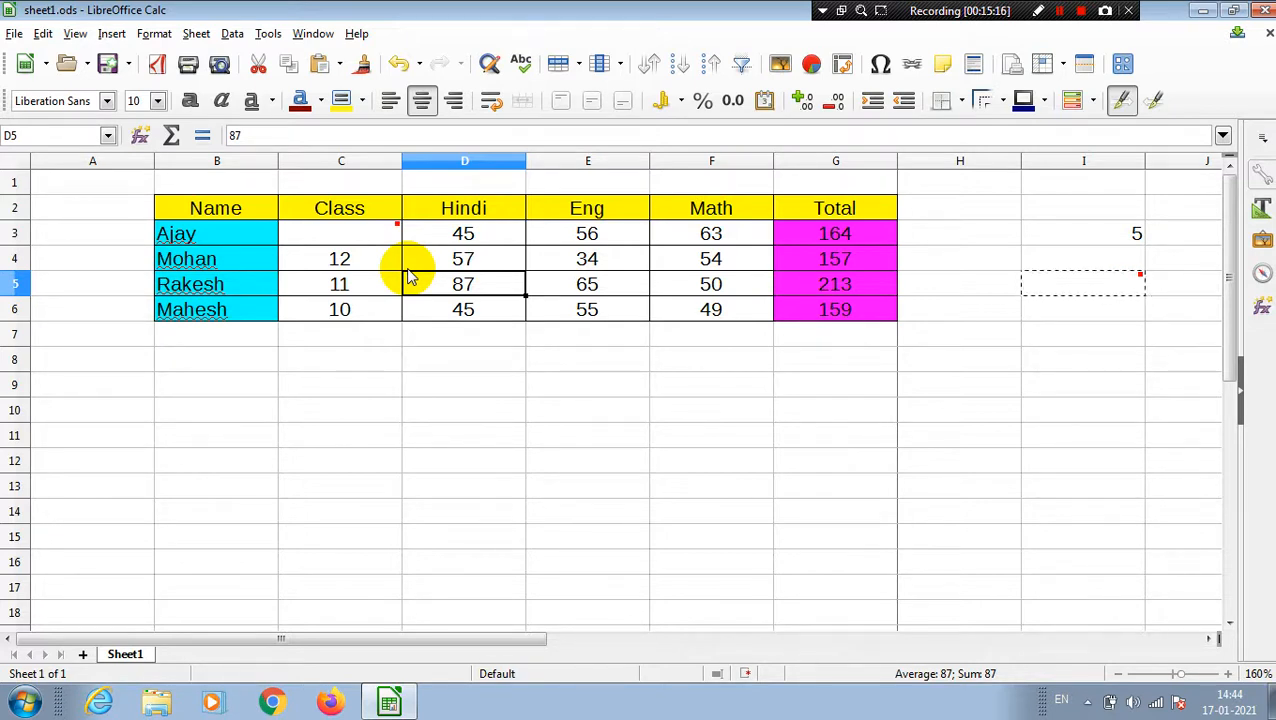
Enter 10 as the class value in C3.
left_click(341, 236)
type("10")
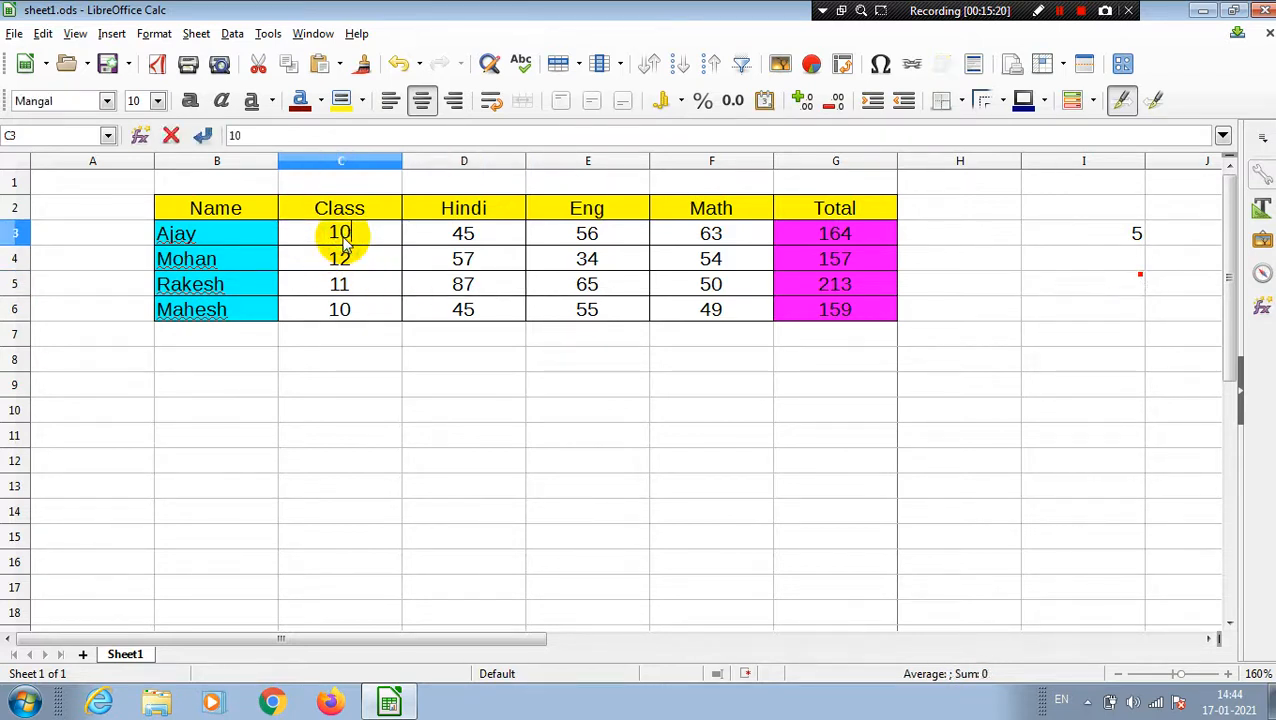
key("Return")
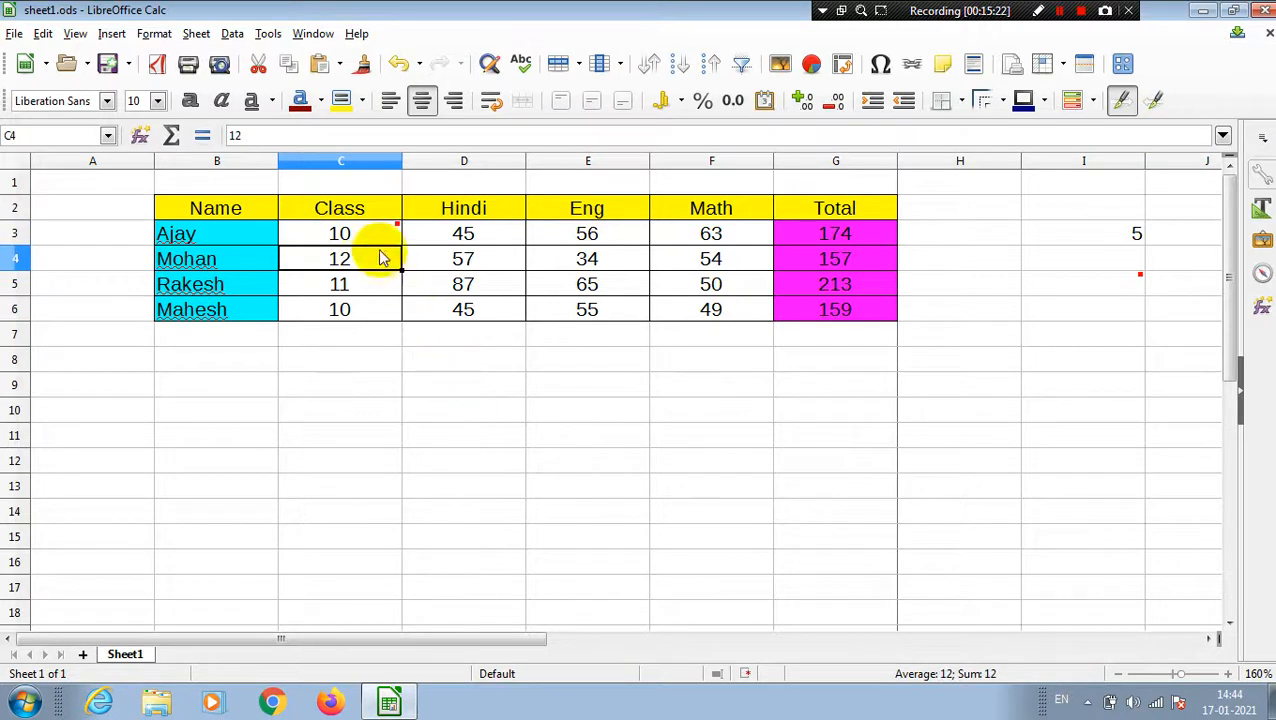
Copy C3 and paste only its number, without the comment, into D9 using Paste Special.
left_click(371, 243)
mouse_move(371, 243)
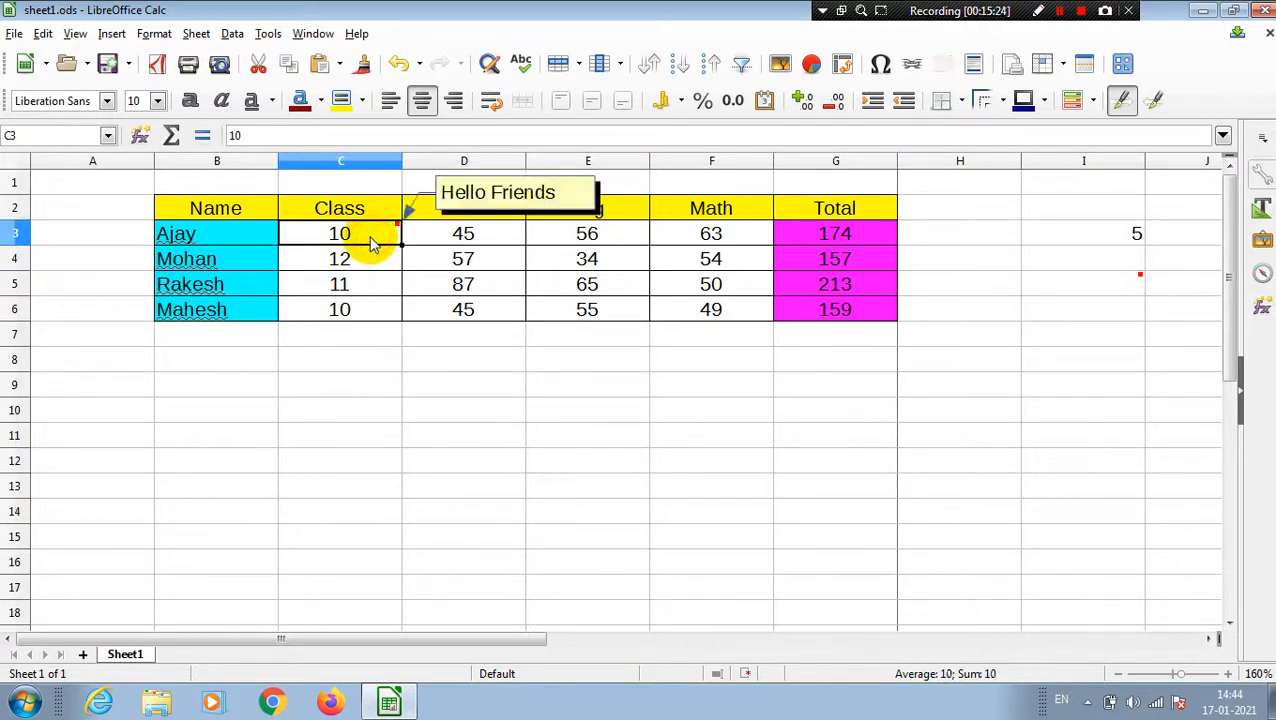
key("ctrl+c")
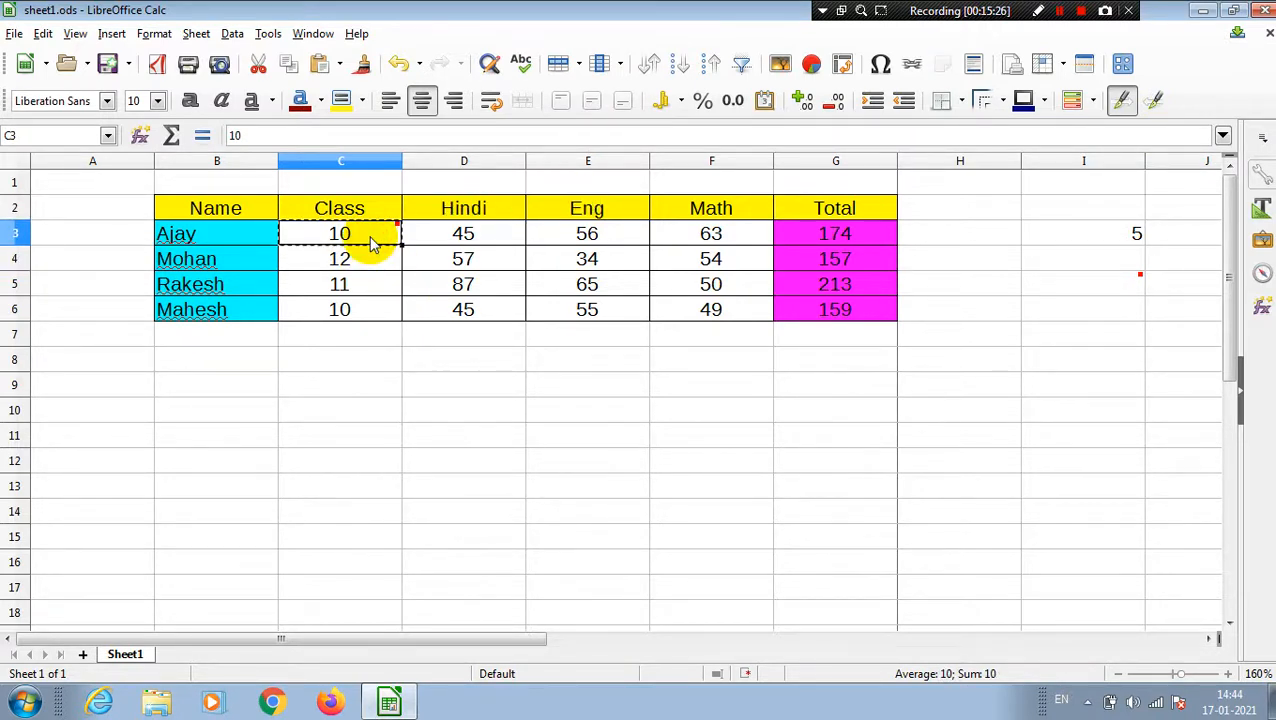
left_click(443, 364)
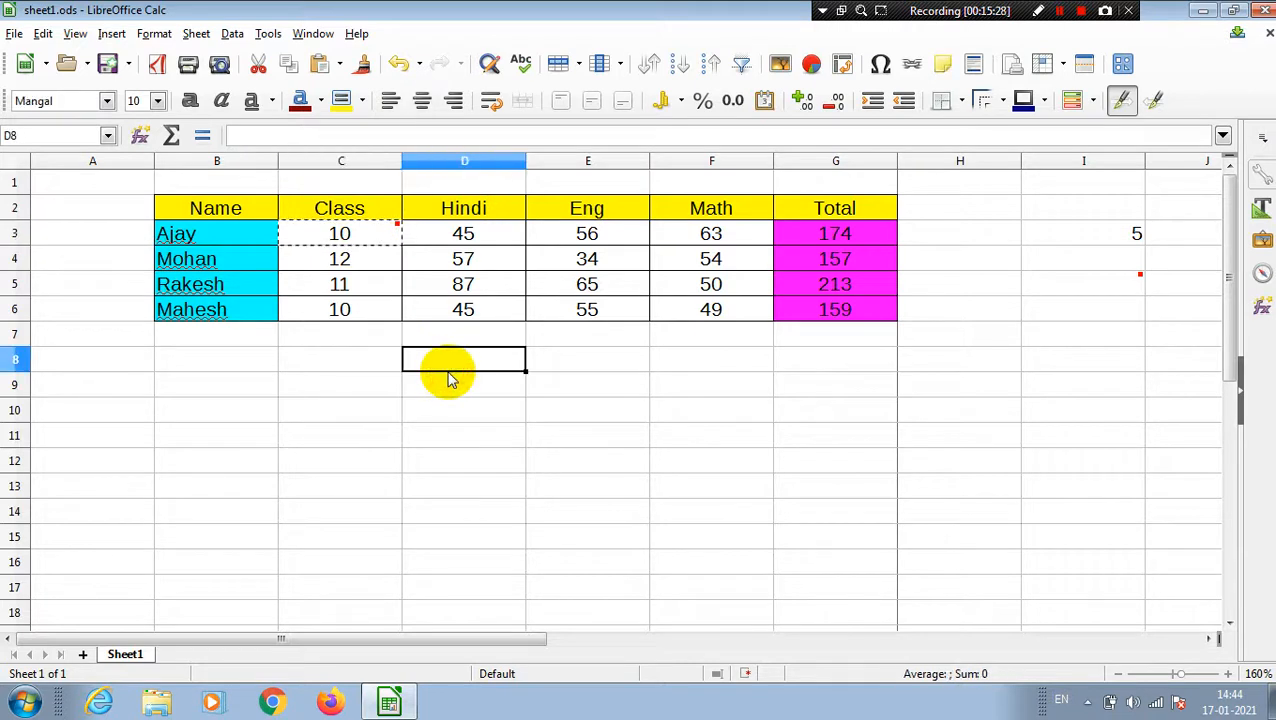
left_click(464, 385)
right_click(467, 387)
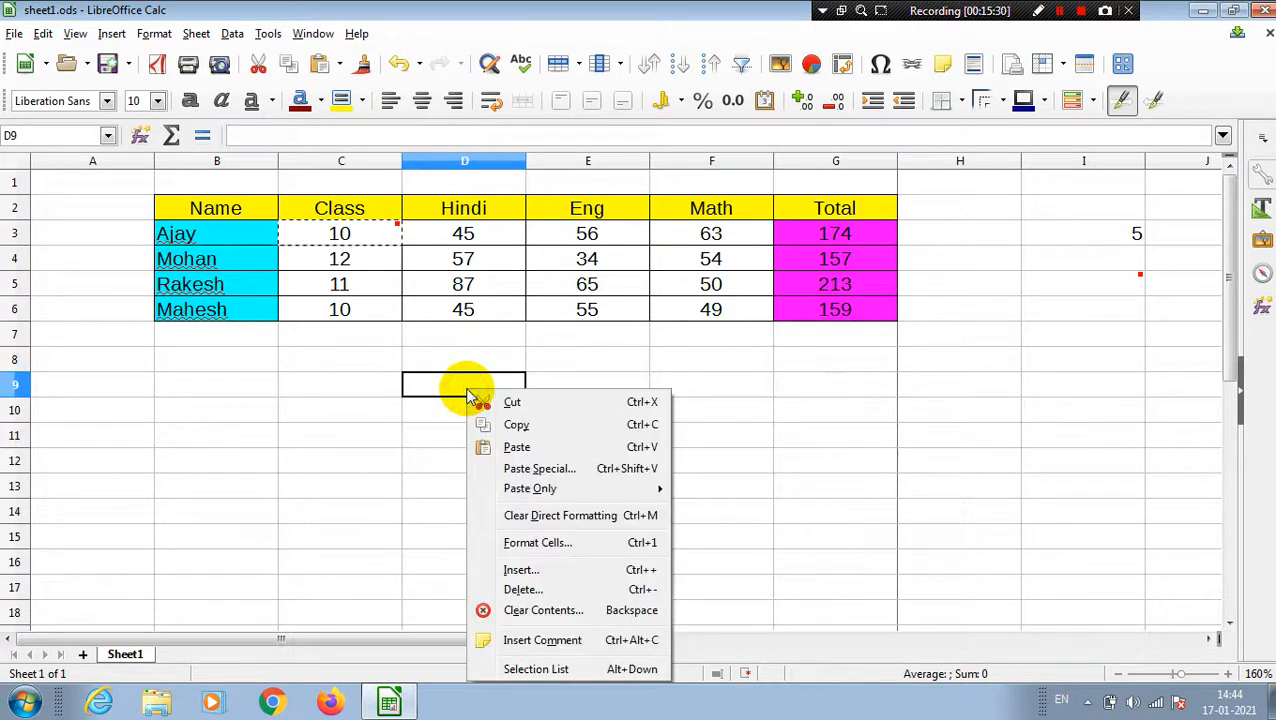
left_click(545, 469)
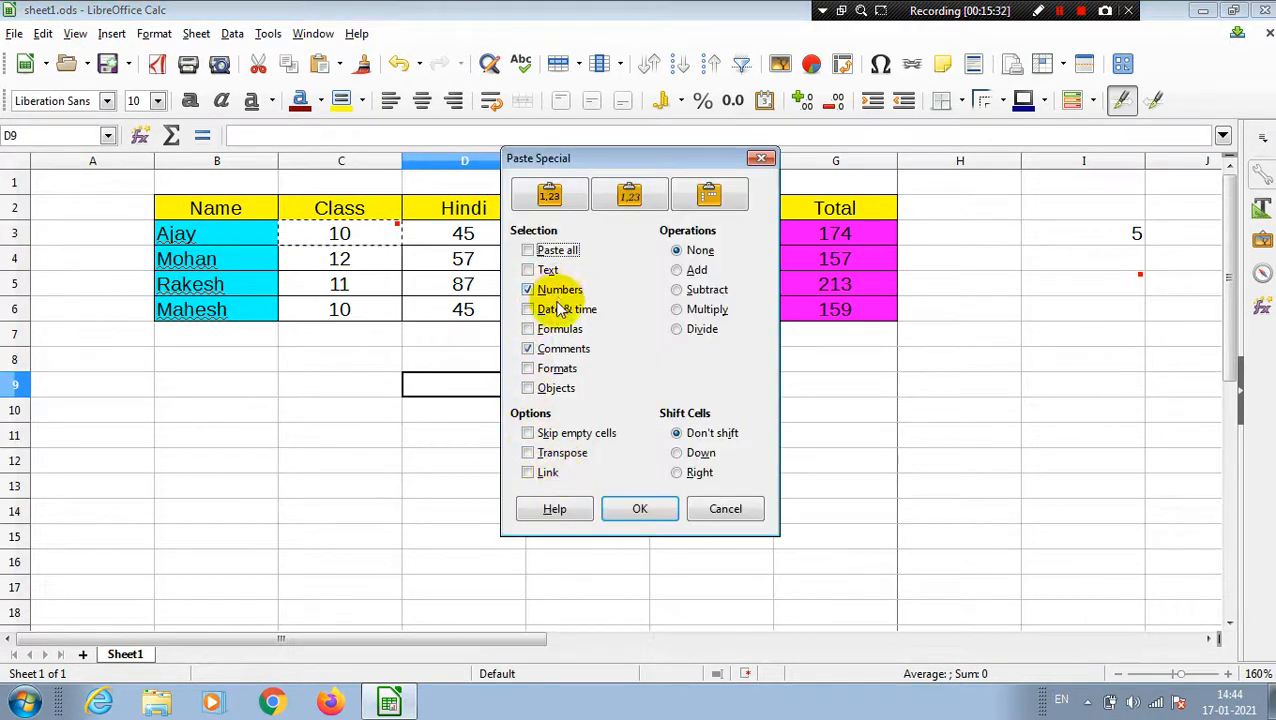
left_click(653, 514)
left_click(520, 462)
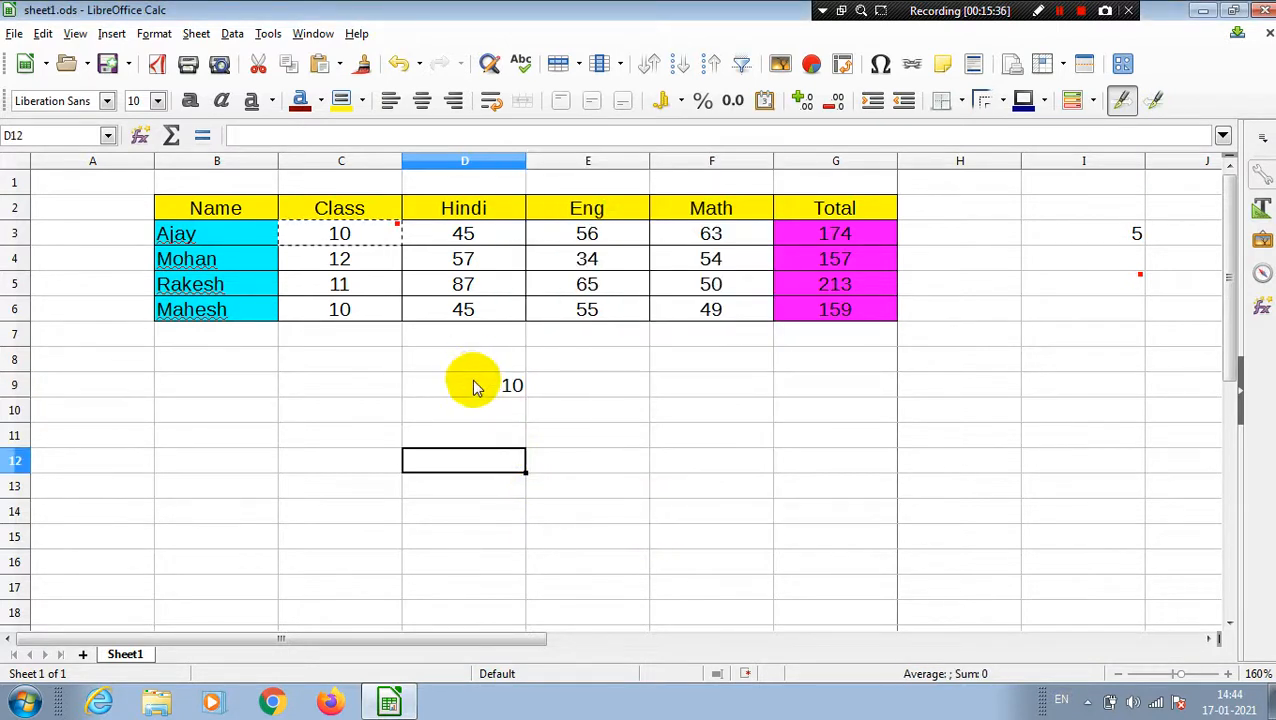
left_click(475, 384)
Paste the copied cell's Numbers and Comments into E9 with Paste Special and check the pasted cell.
left_click(580, 385)
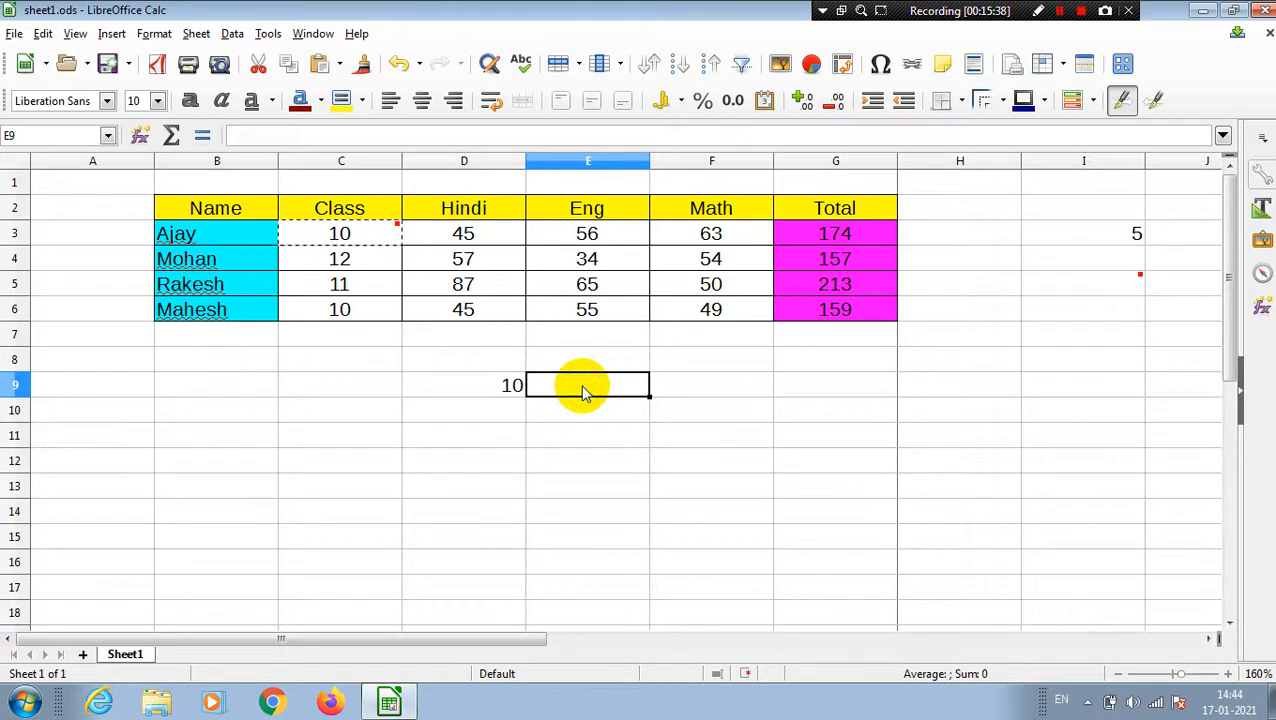
key("ctrl+shift+v")
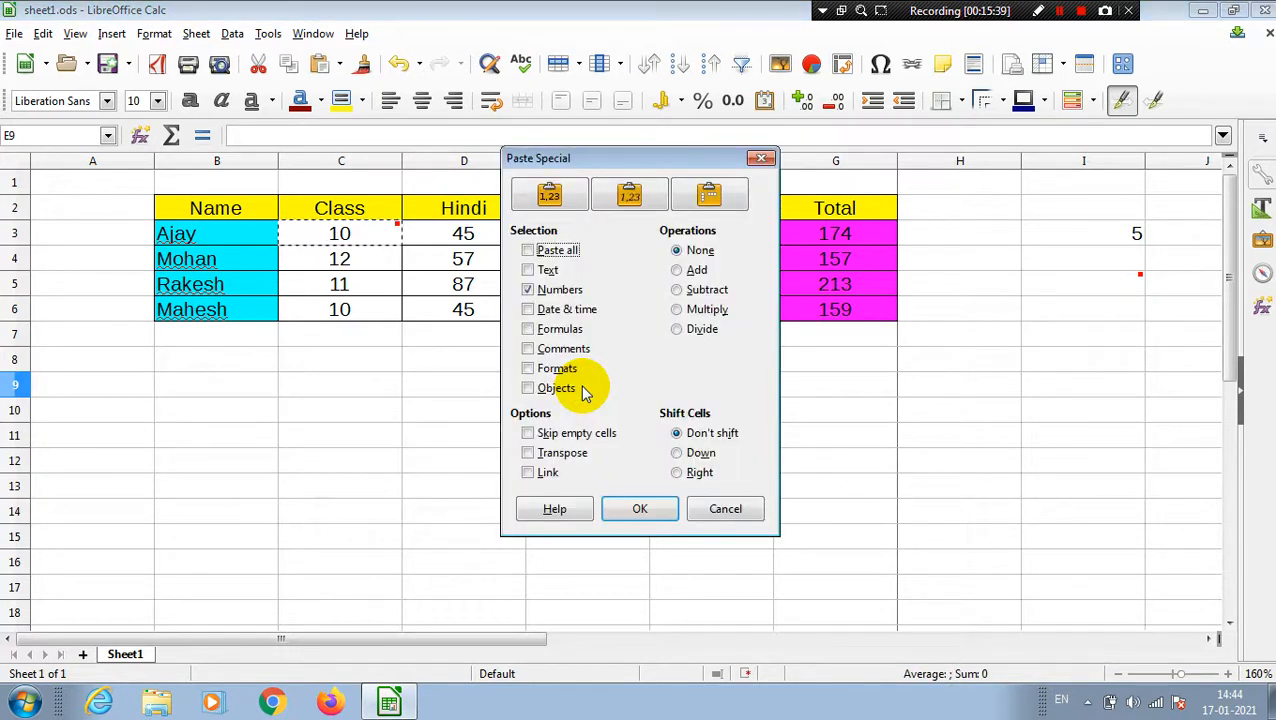
left_click(529, 348)
left_click(641, 510)
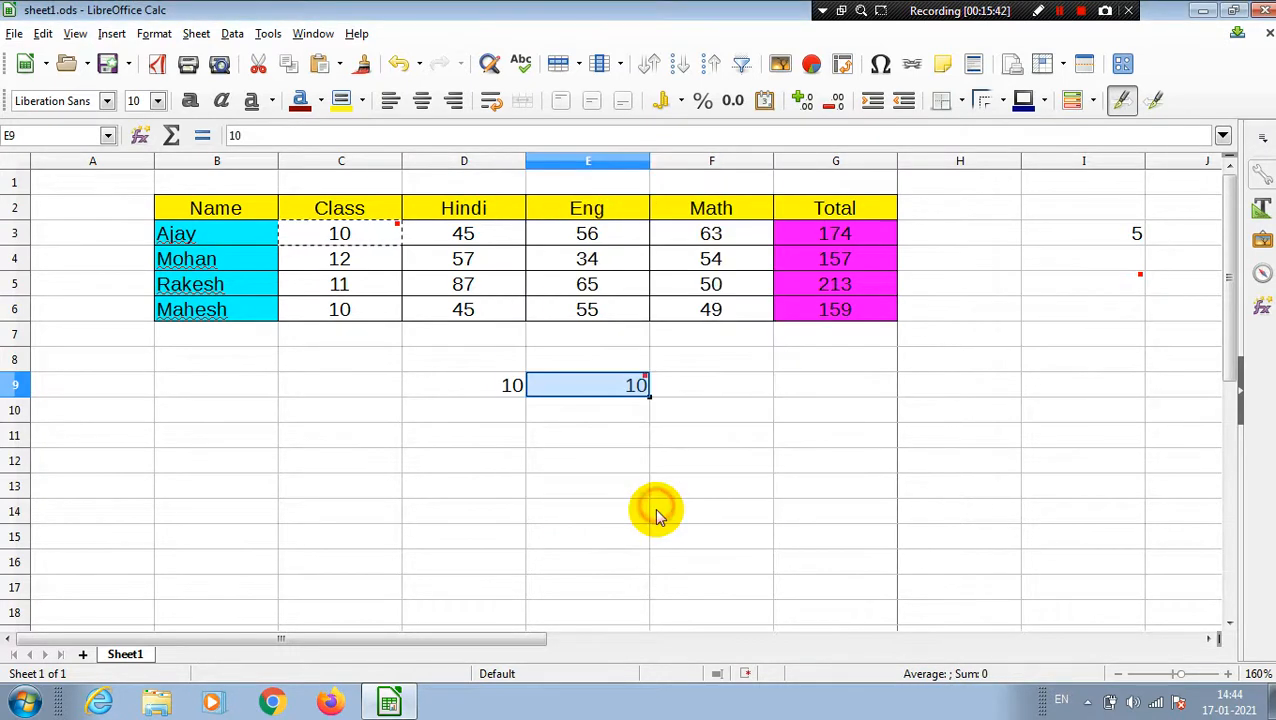
left_click(620, 484)
left_click(605, 395)
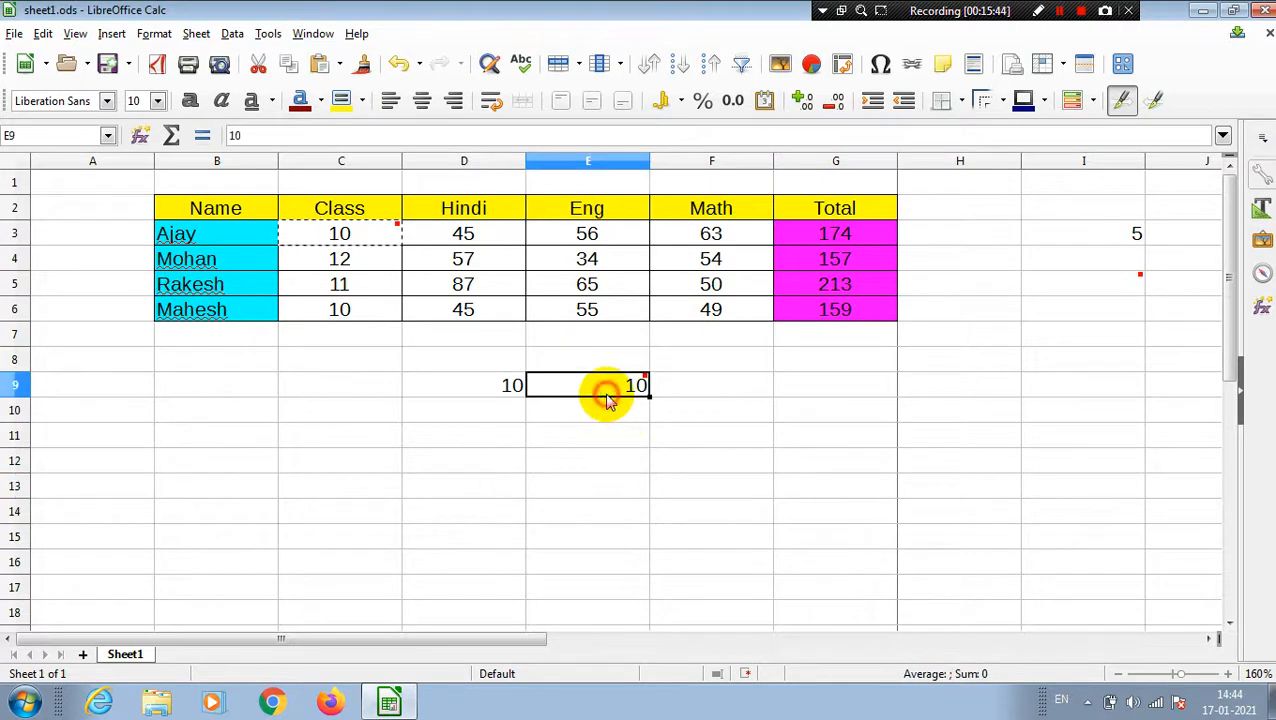
mouse_move(613, 393)
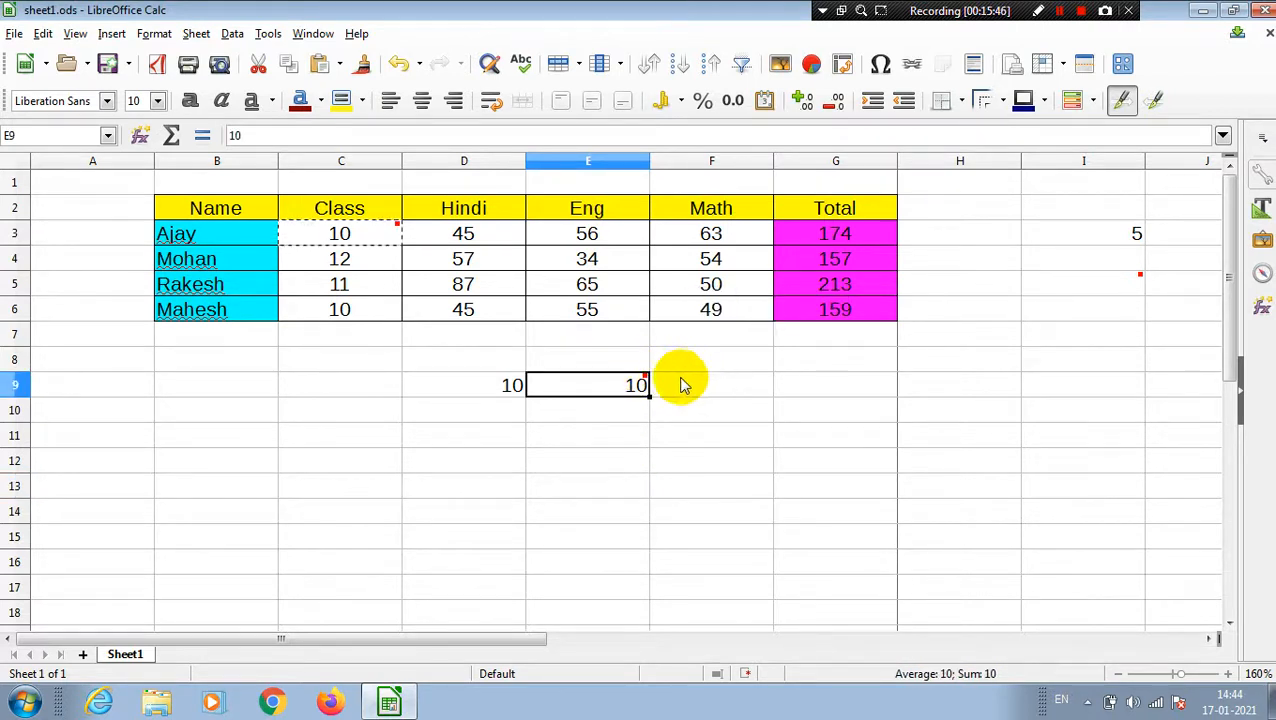
left_click(718, 444)
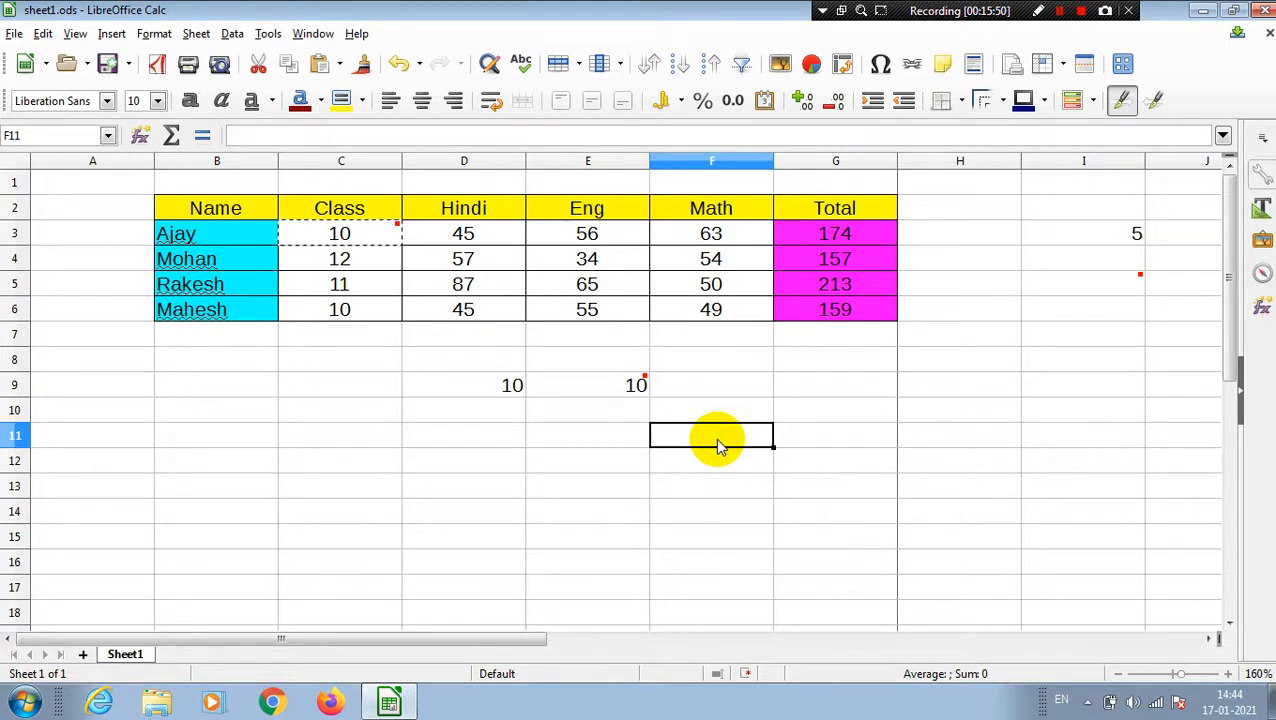
key("super")
key("super")
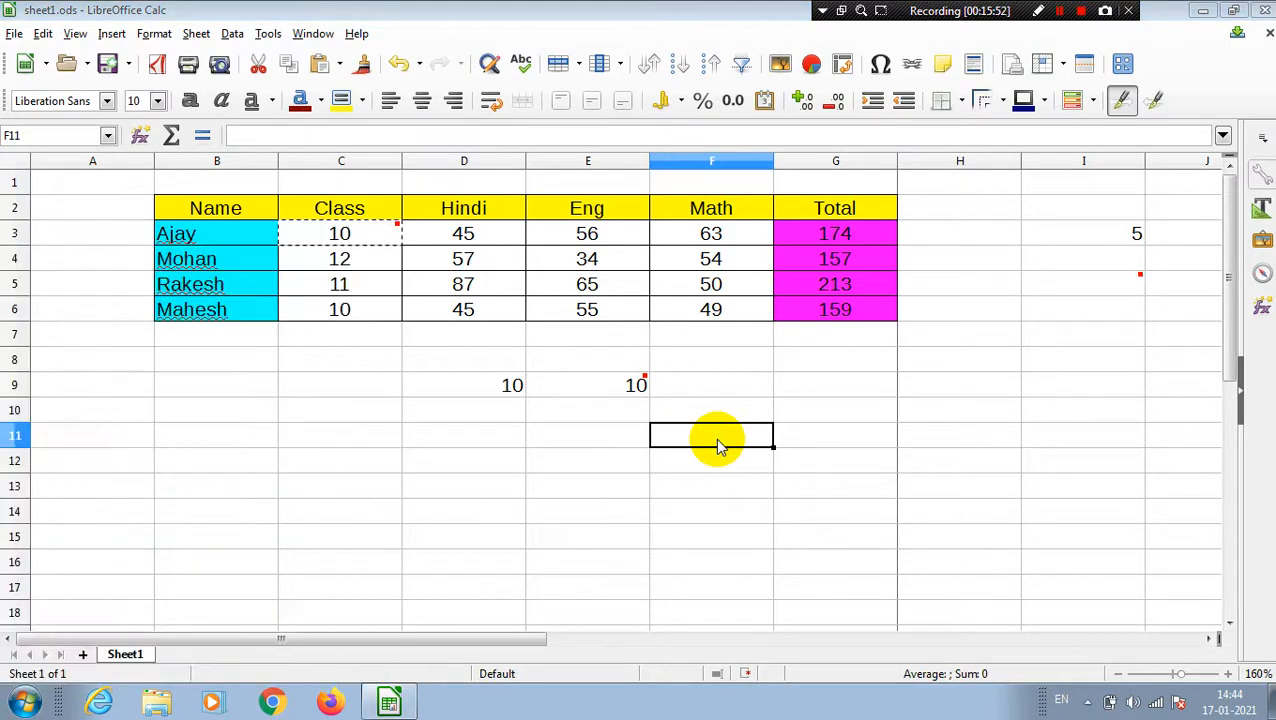
left_click_drag(470, 435, 470, 410)
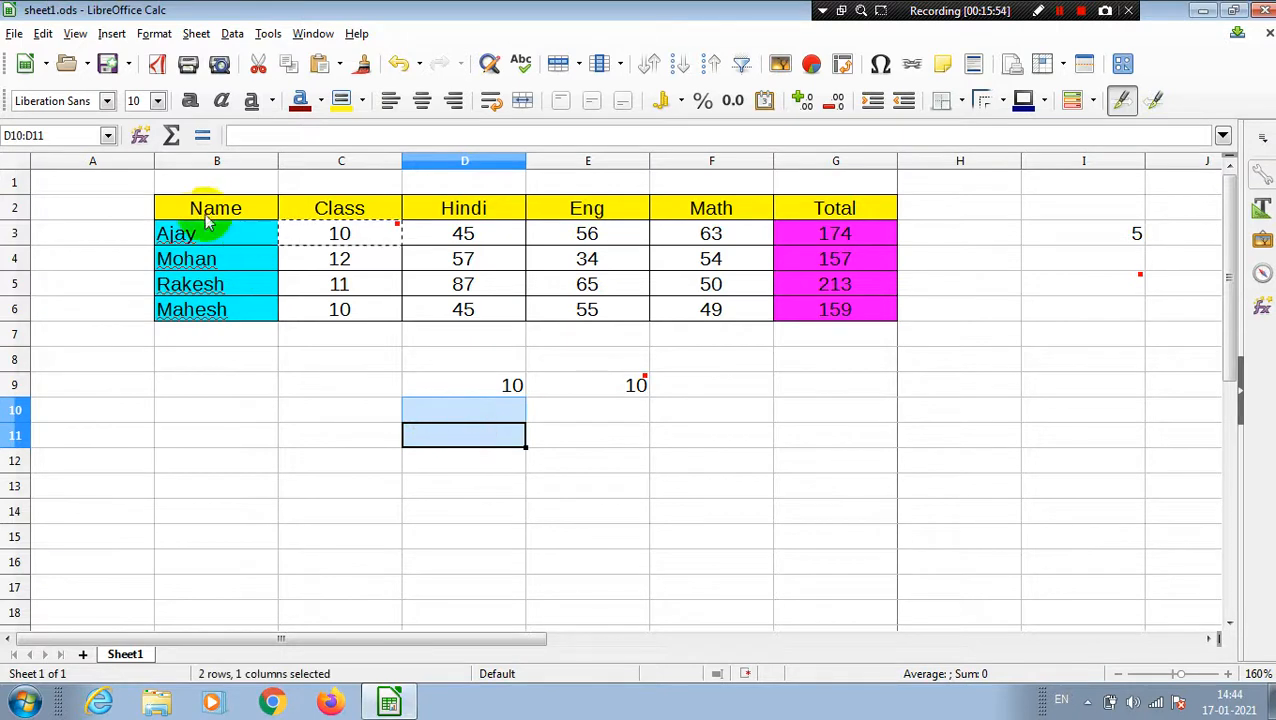
Copy the marks table B2:G6, launch Microsoft Excel, and paste the table at D3 of the blank workbook.
left_click_drag(200, 207, 849, 309)
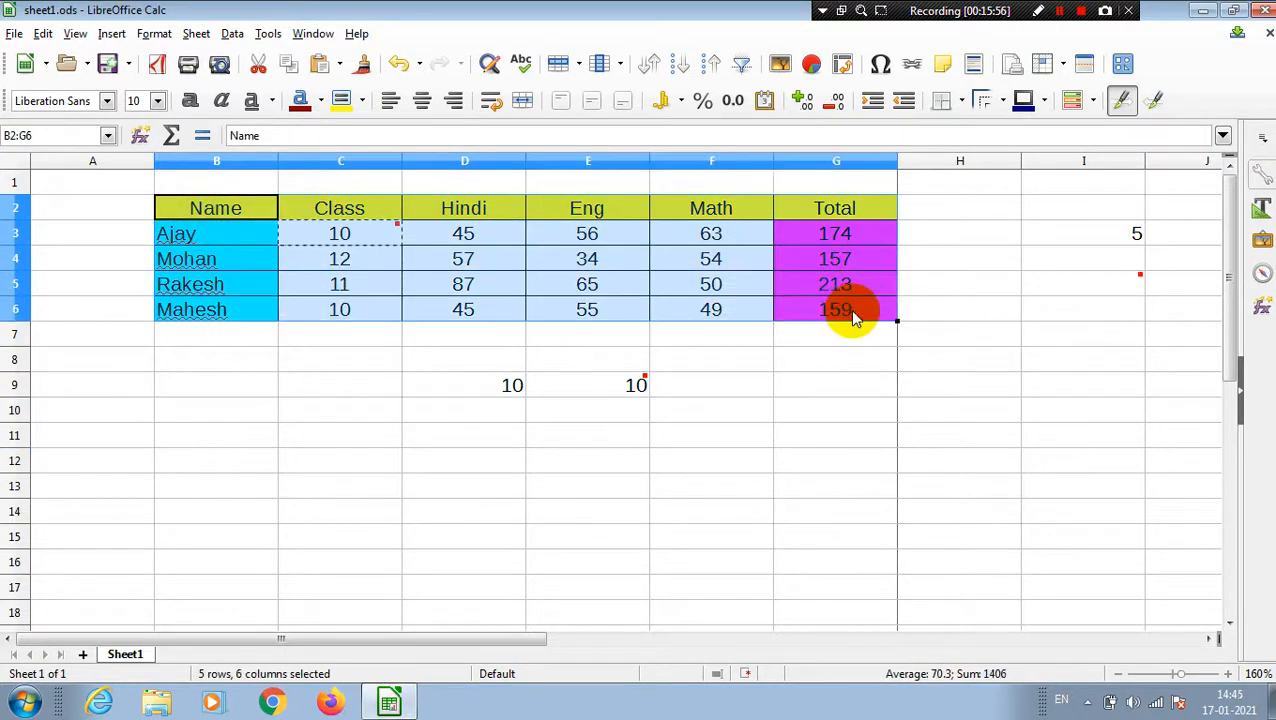
key("ctrl+c")
key("super+r")
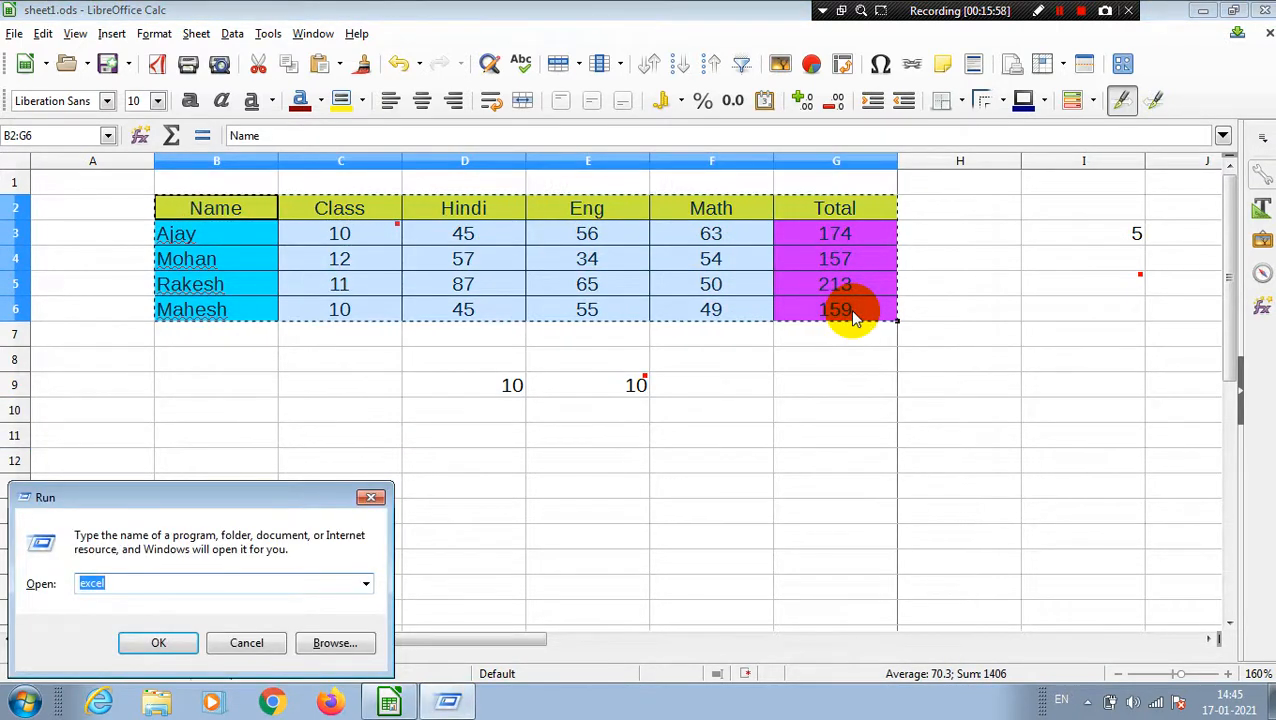
key("Return")
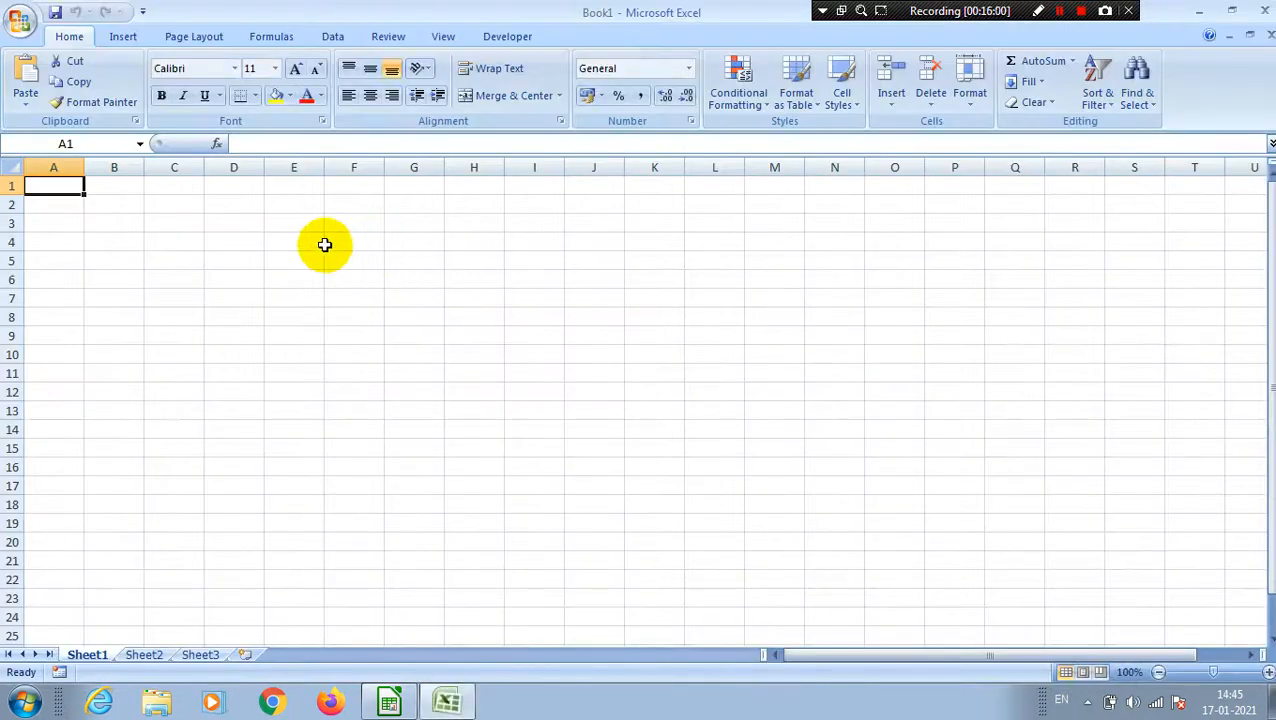
left_click(254, 228)
key("ctrl+v")
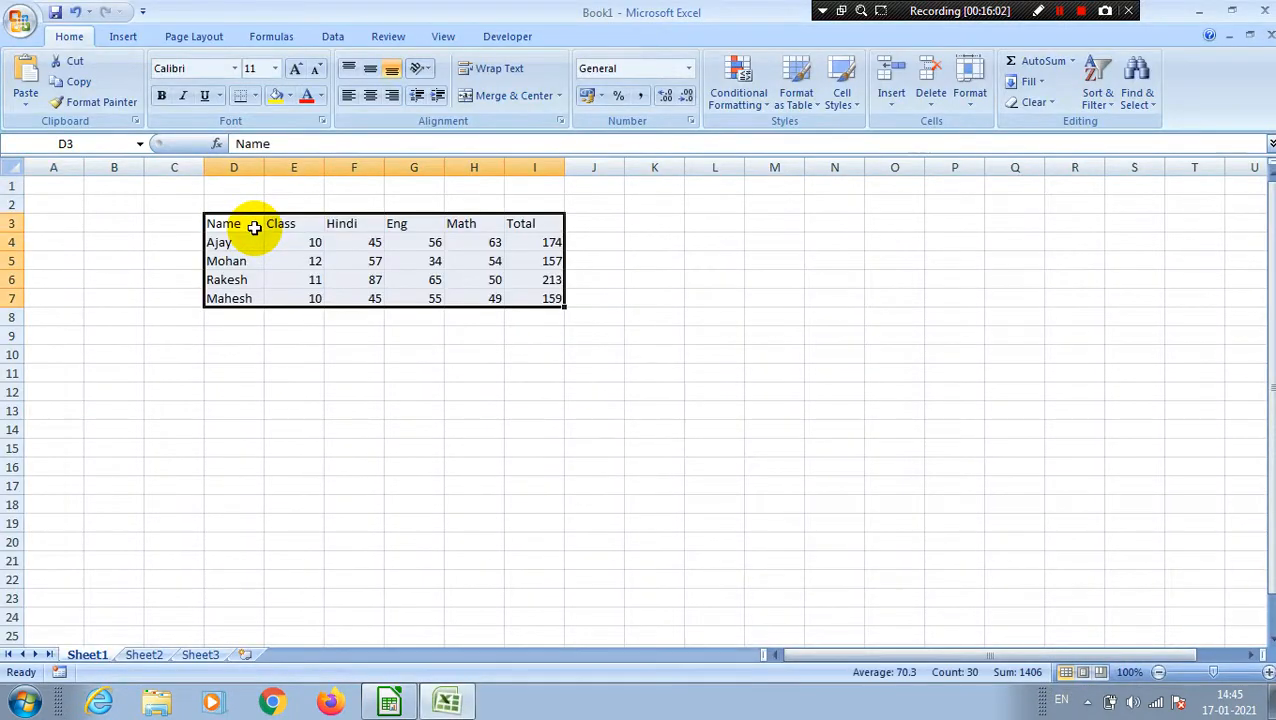
Examine the values of the pasted marks table at 160% zoom.
left_click(1266, 672)
left_click(1266, 672)
left_click(1266, 672)
left_click(1266, 672)
left_click(1266, 672)
left_click(1266, 672)
left_click(872, 529)
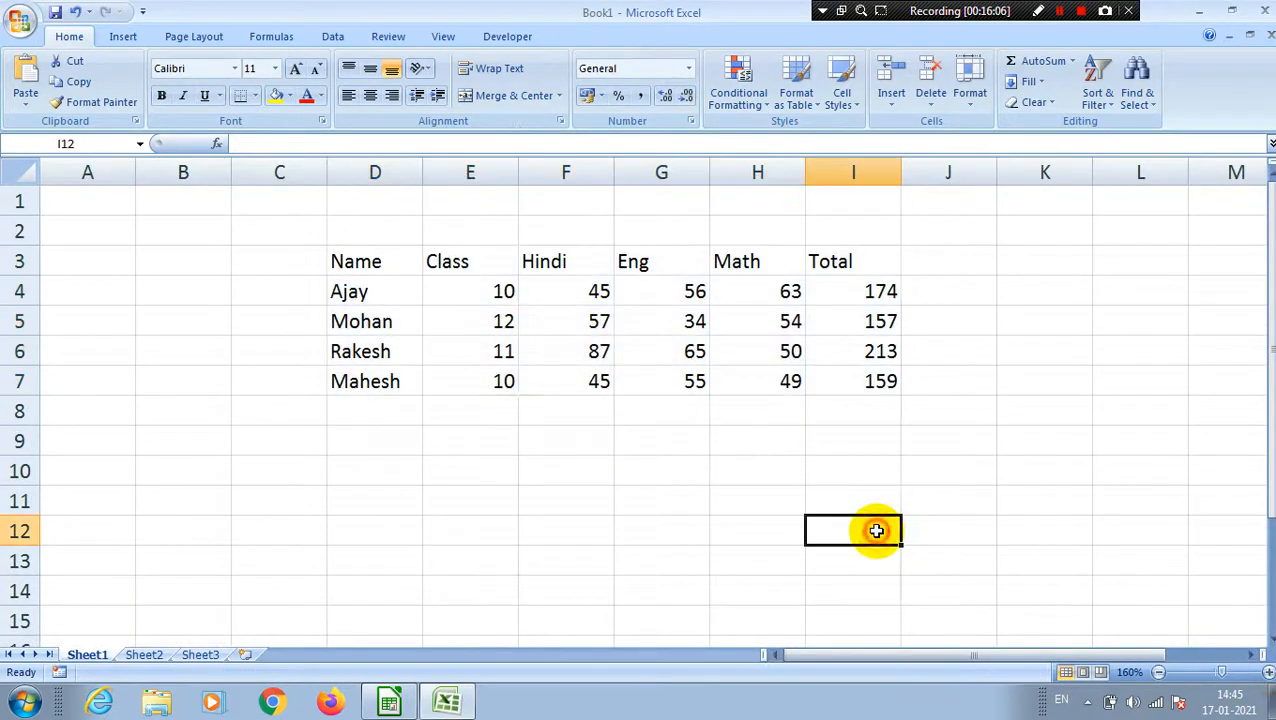
left_click(501, 294)
left_click(626, 345)
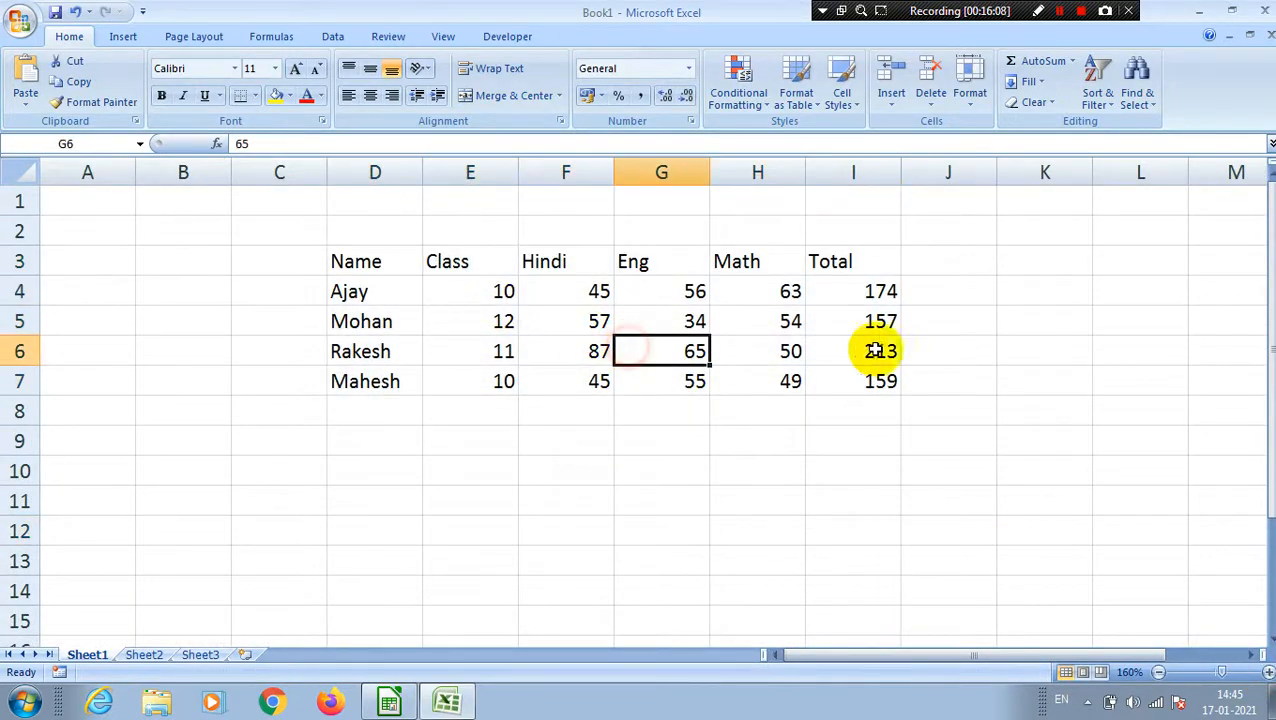
Insert the comment "Hello Students" on cell K4 and shrink its box to fit the text.
left_click(1064, 290)
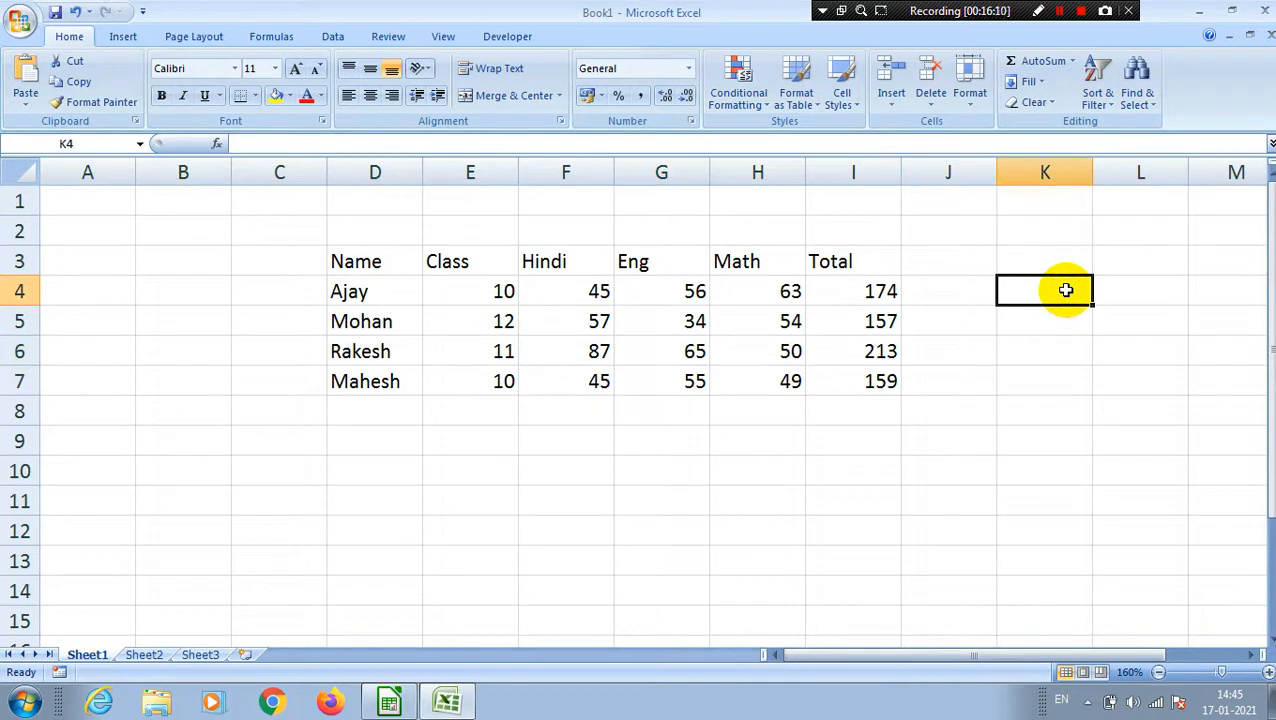
right_click(1066, 290)
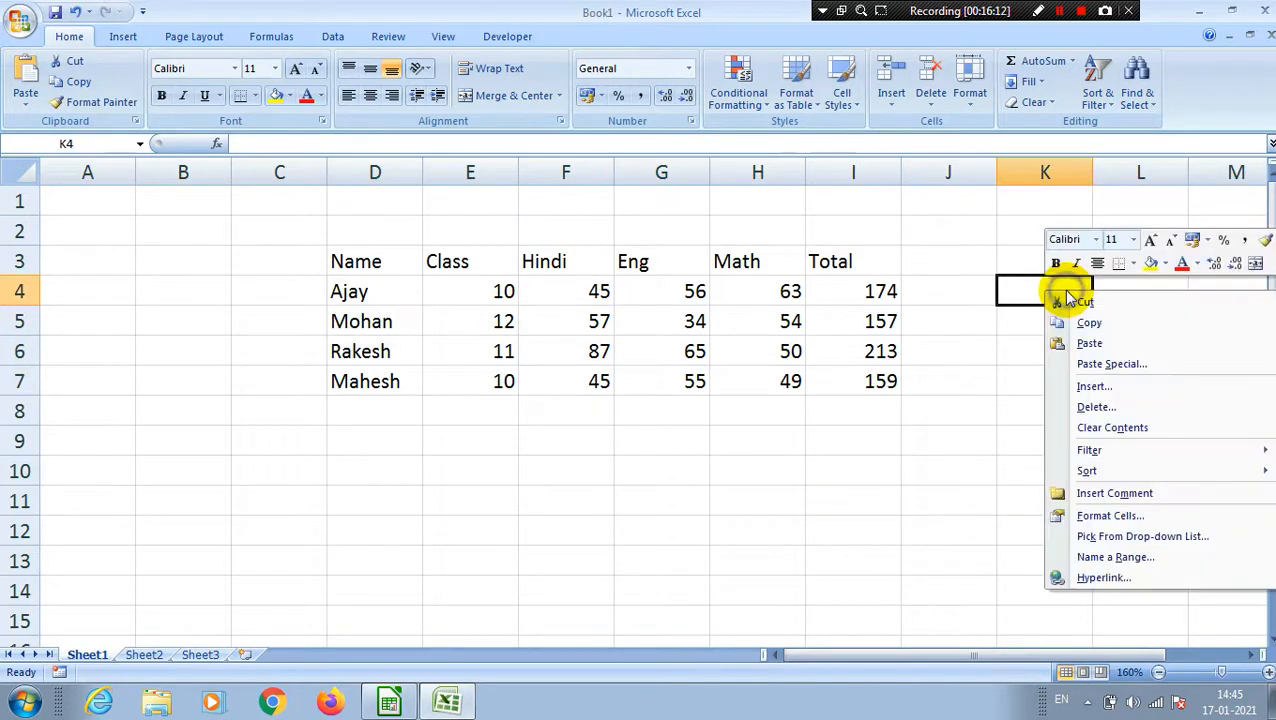
left_click(1105, 492)
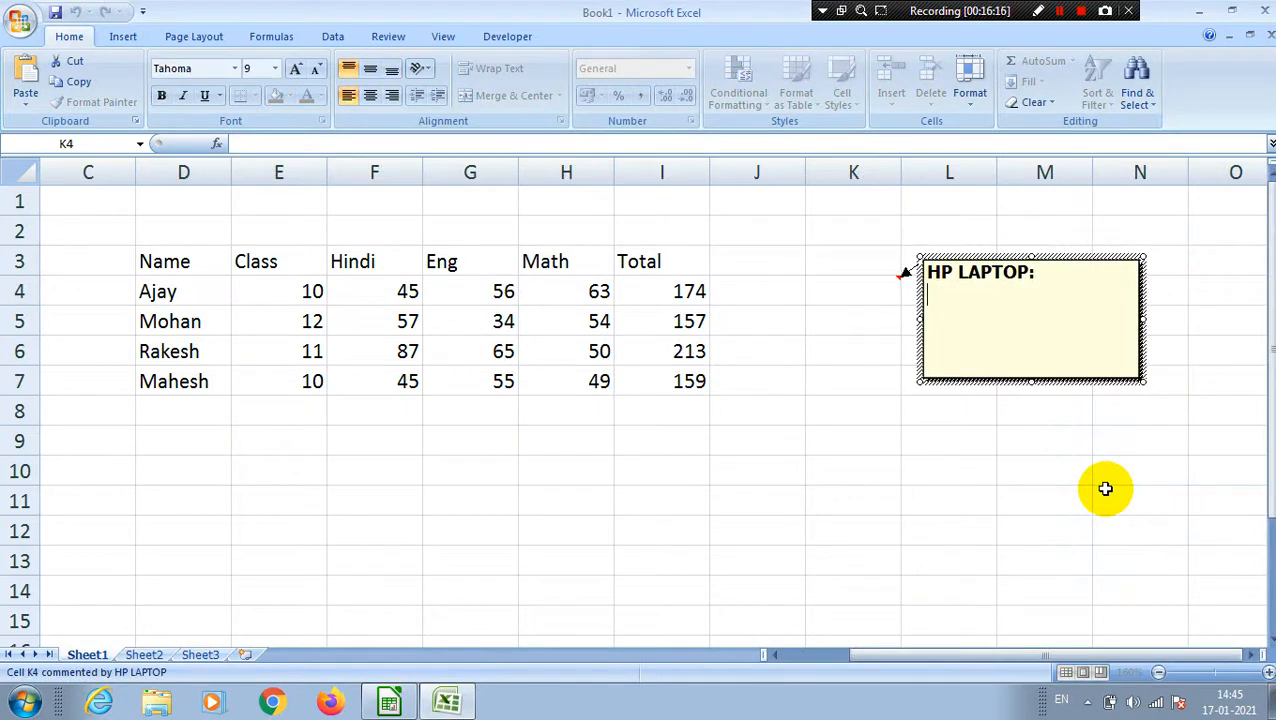
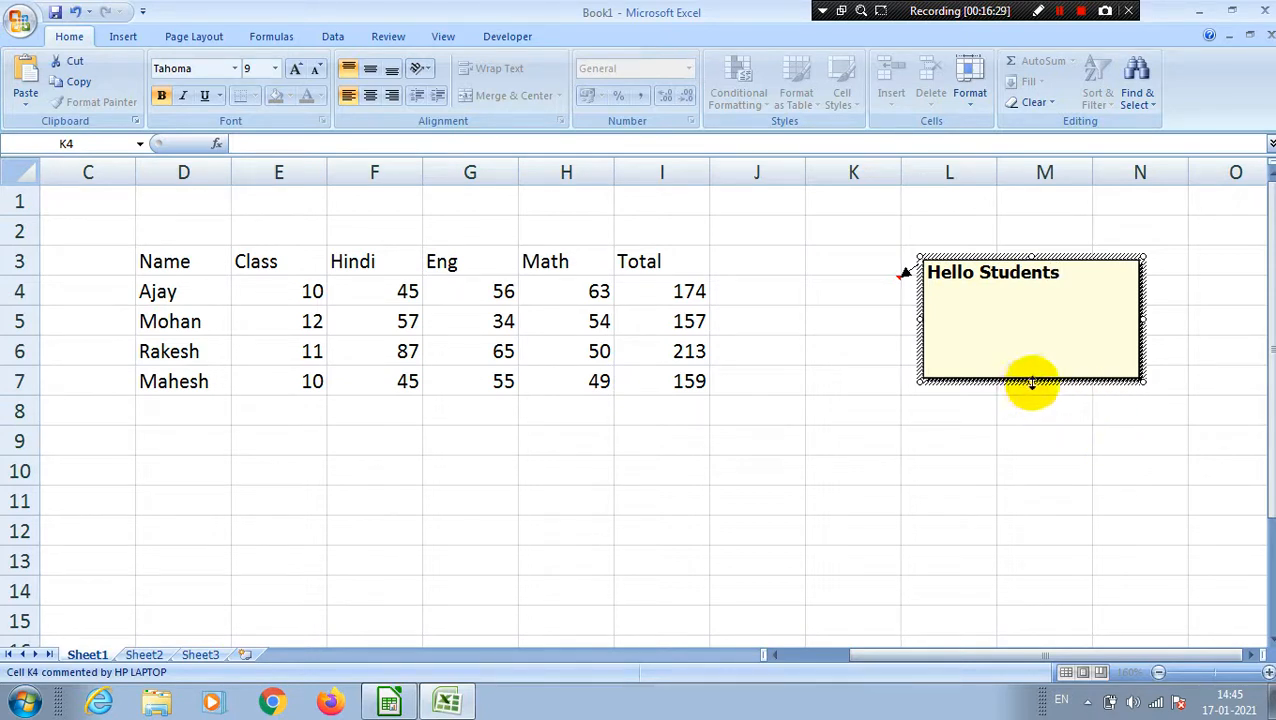
left_click_drag(1031, 382, 1022, 294)
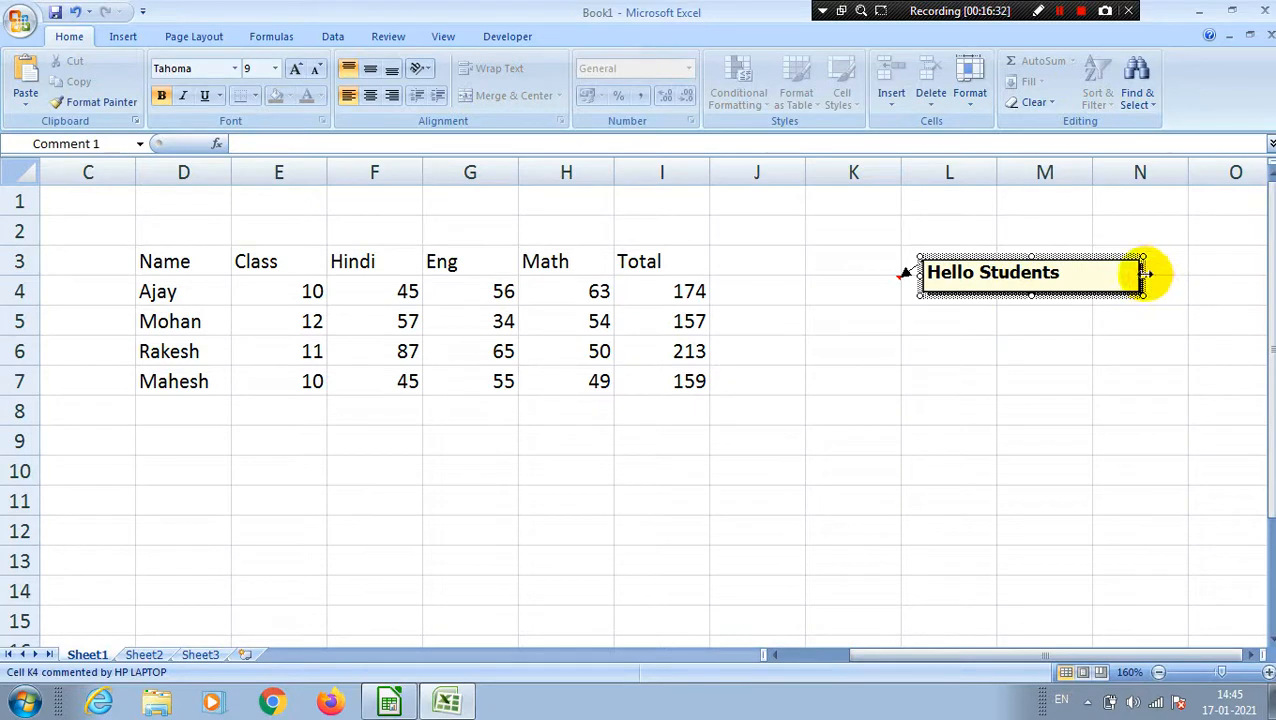
left_click_drag(1145, 273, 1080, 273)
left_click(1008, 362)
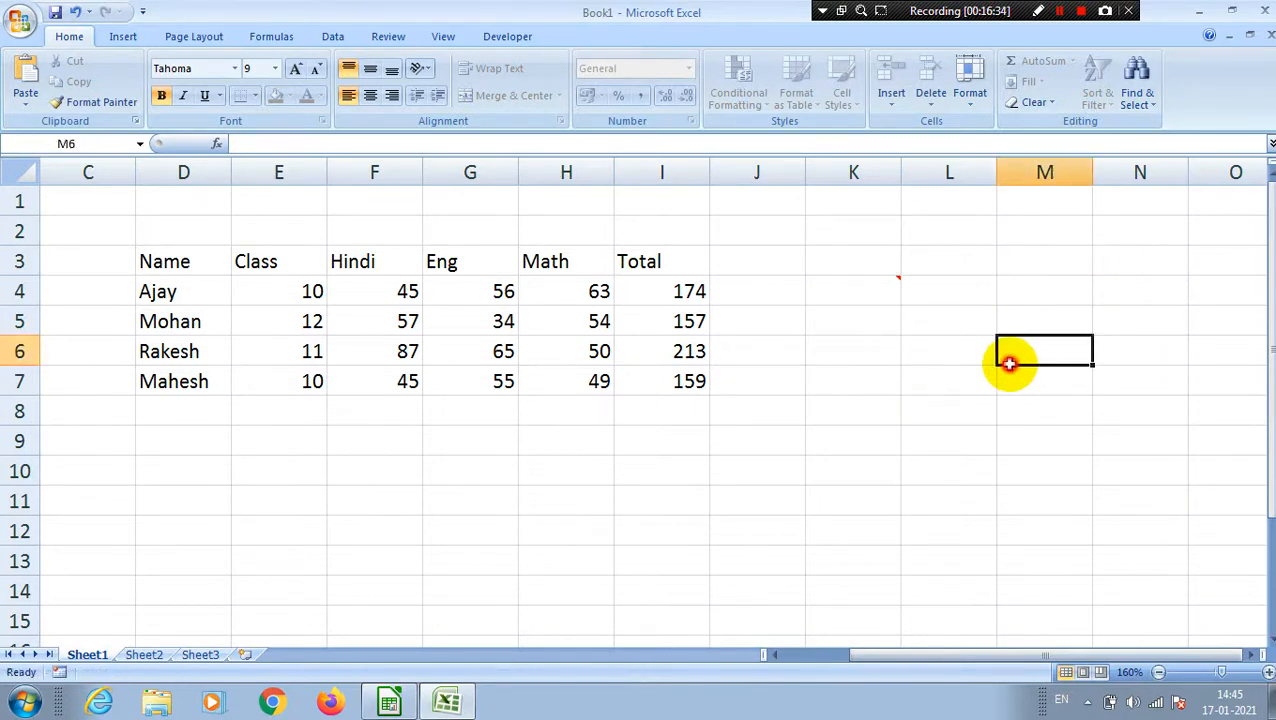
Point out the target range E4:H7 and copy the commented cell K4.
left_click(883, 285)
left_click_drag(288, 292, 547, 384)
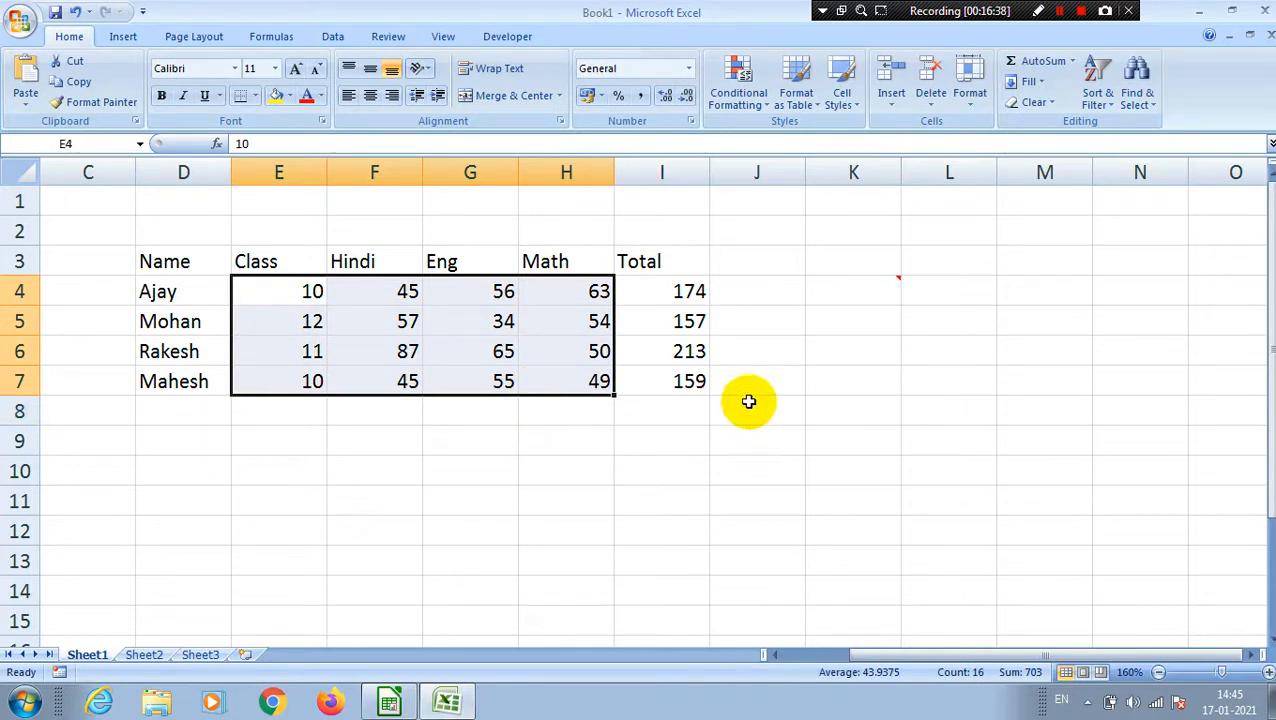
left_click(850, 297)
key("ctrl+c")
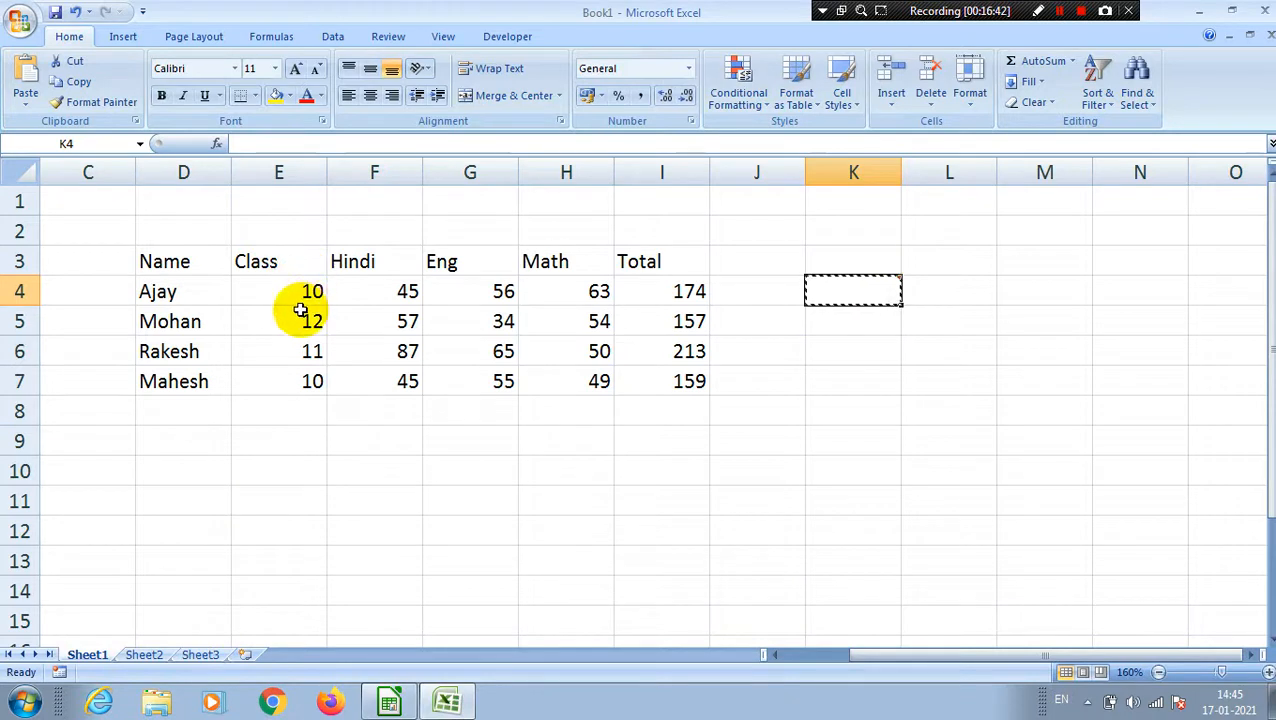
Paste only the copied cell's comment over E4:H7 with Paste Special and display the comment on a pasted cell.
left_click_drag(296, 293, 550, 374)
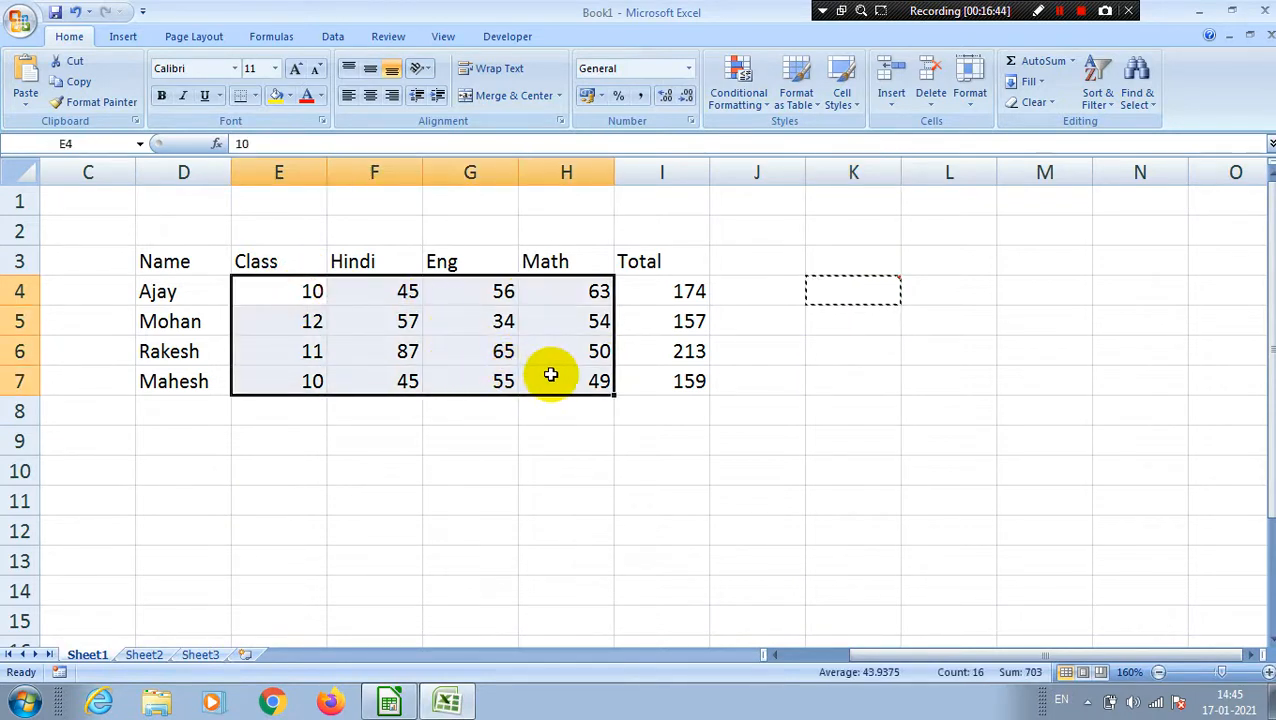
right_click(421, 332)
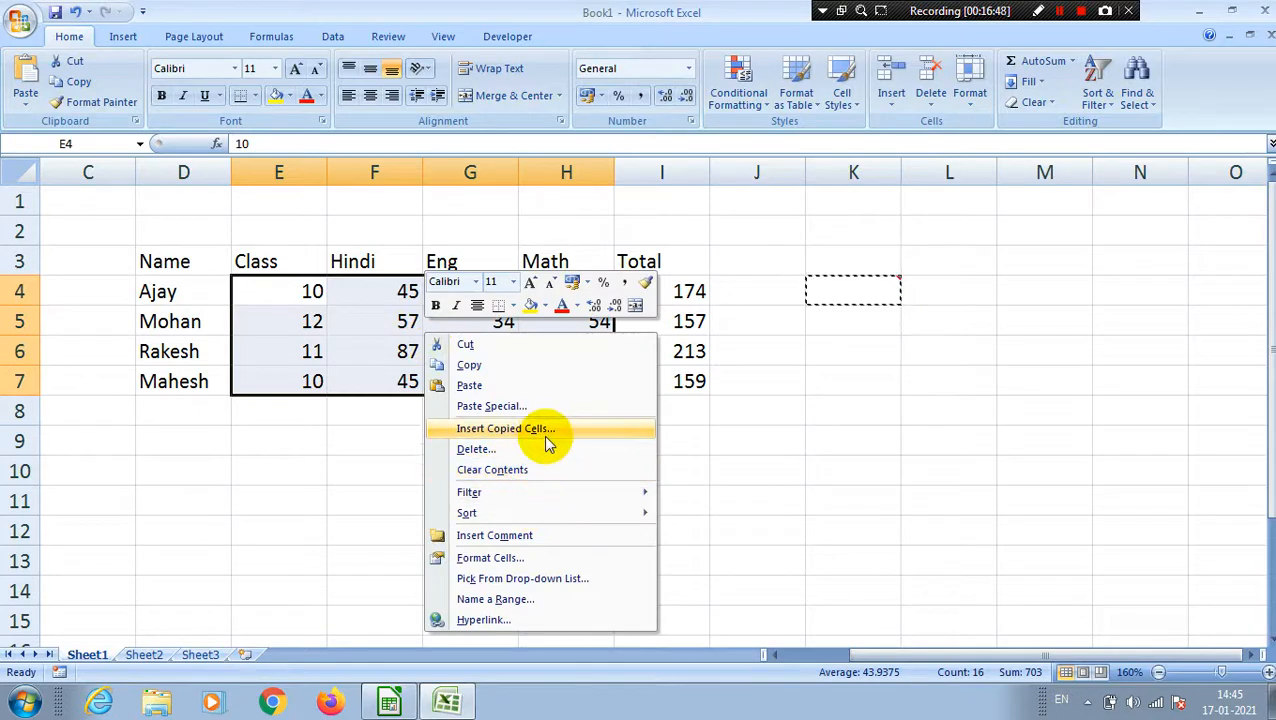
left_click(520, 407)
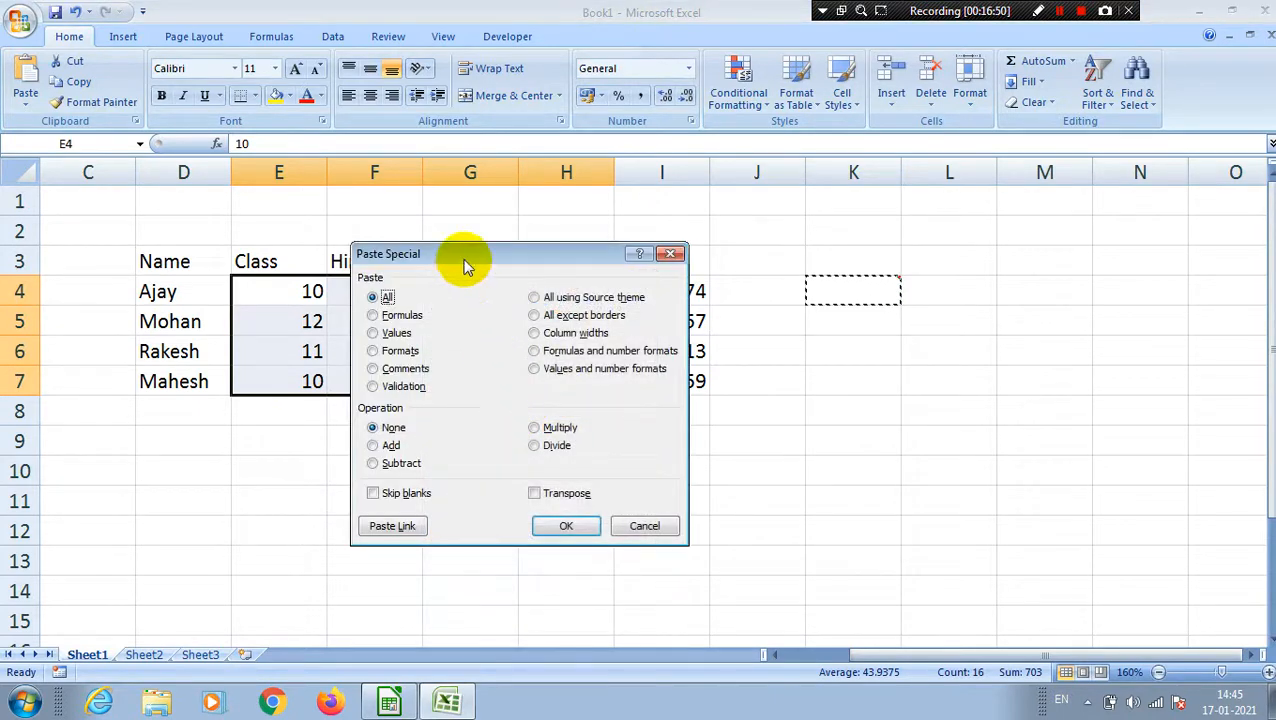
left_click_drag(466, 259, 892, 222)
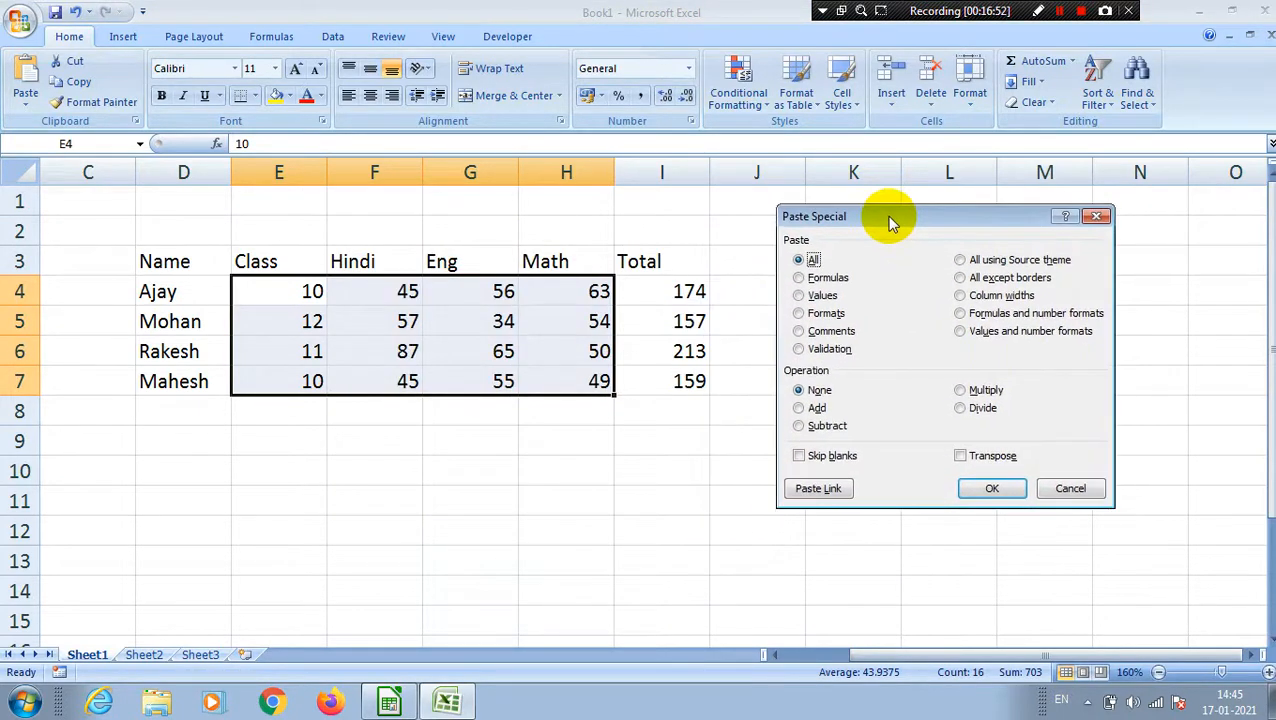
left_click(800, 331)
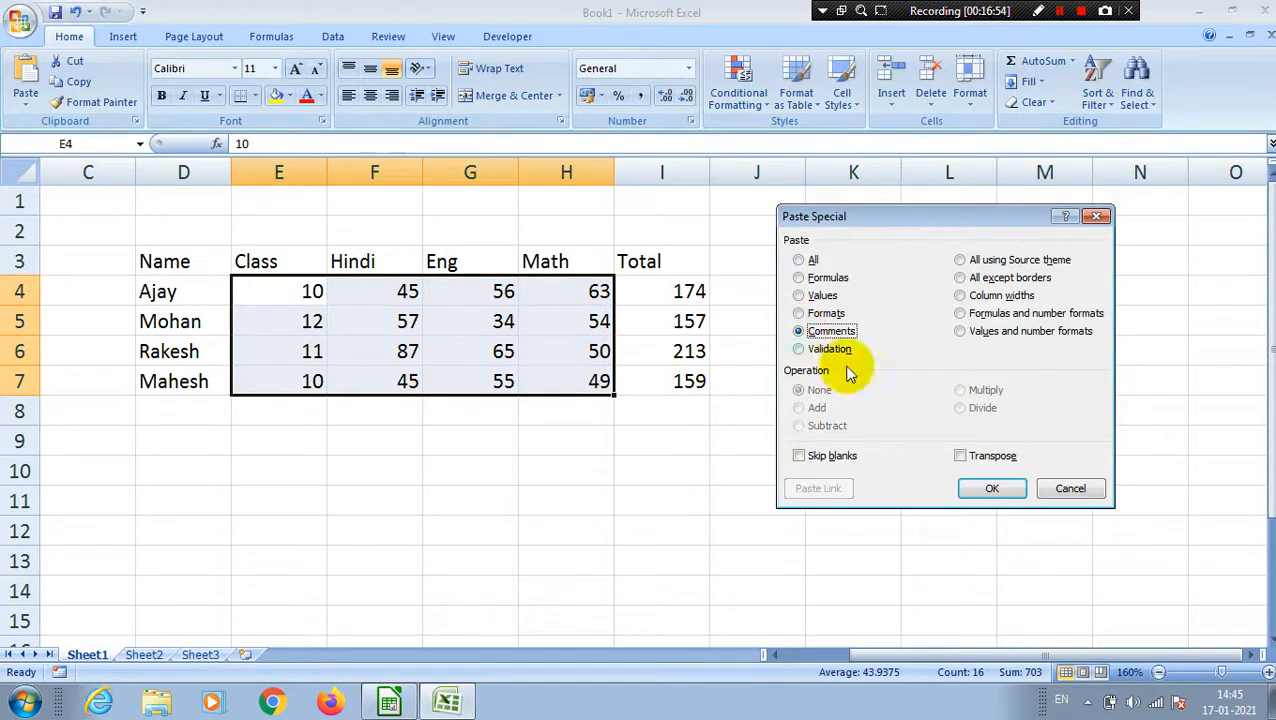
left_click(992, 488)
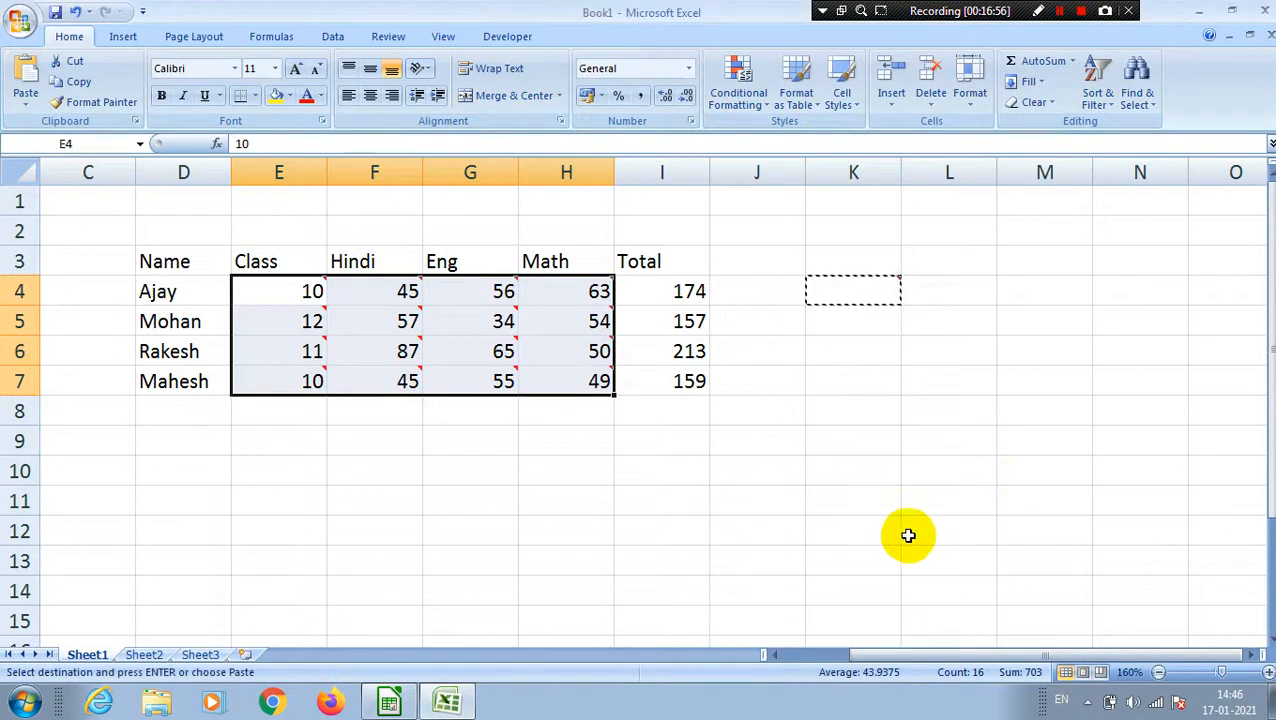
left_click(585, 530)
mouse_move(313, 321)
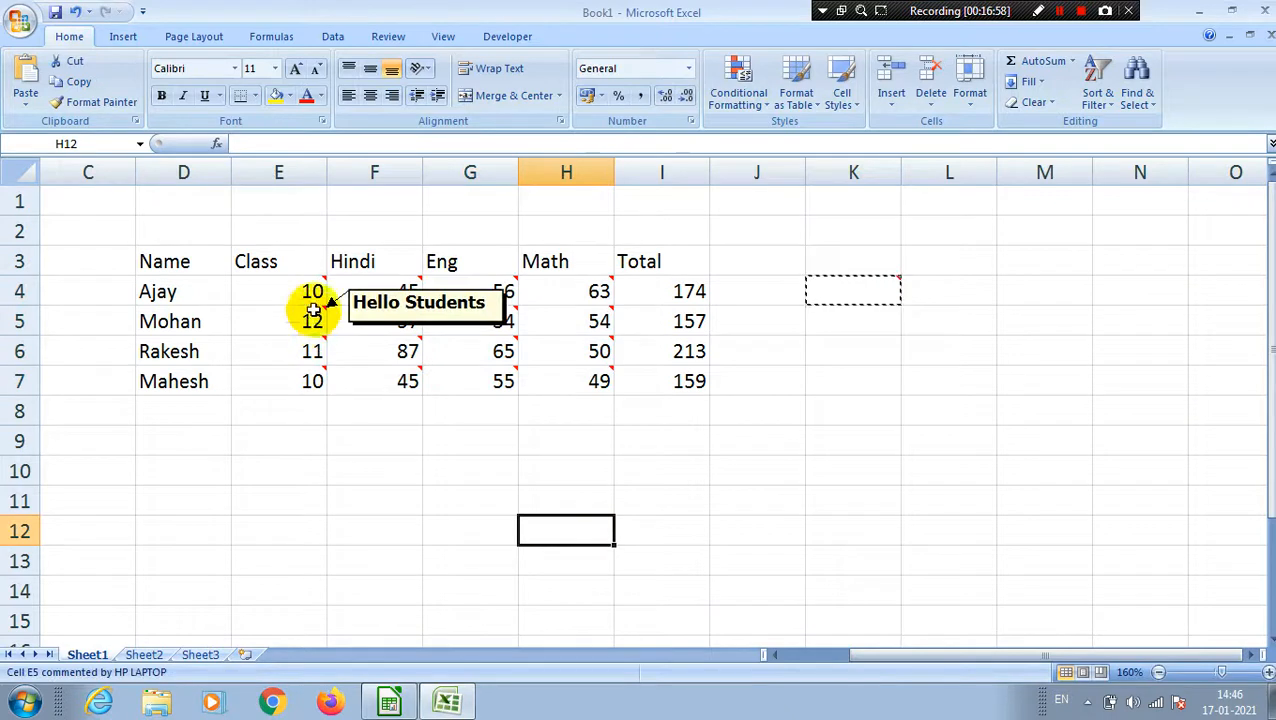
Display the pasted comments on several cells across the marks range E4:H7.
mouse_move(389, 321)
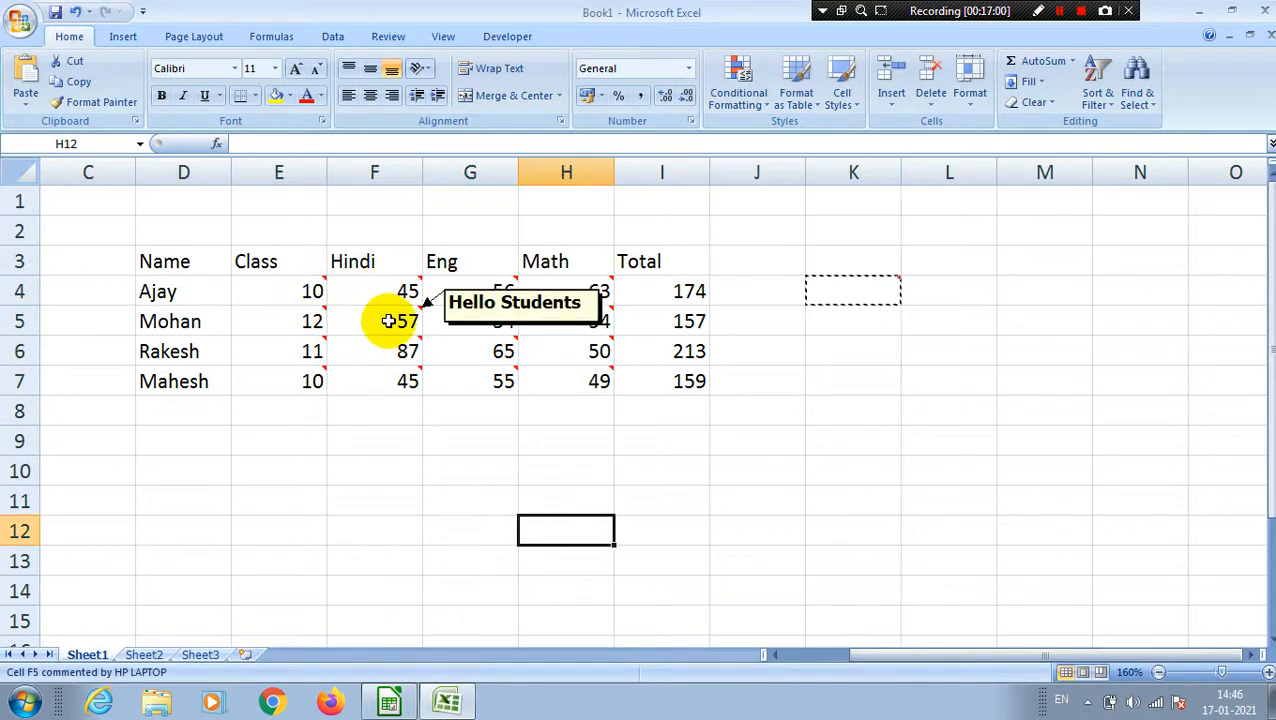
mouse_move(475, 335)
mouse_move(477, 285)
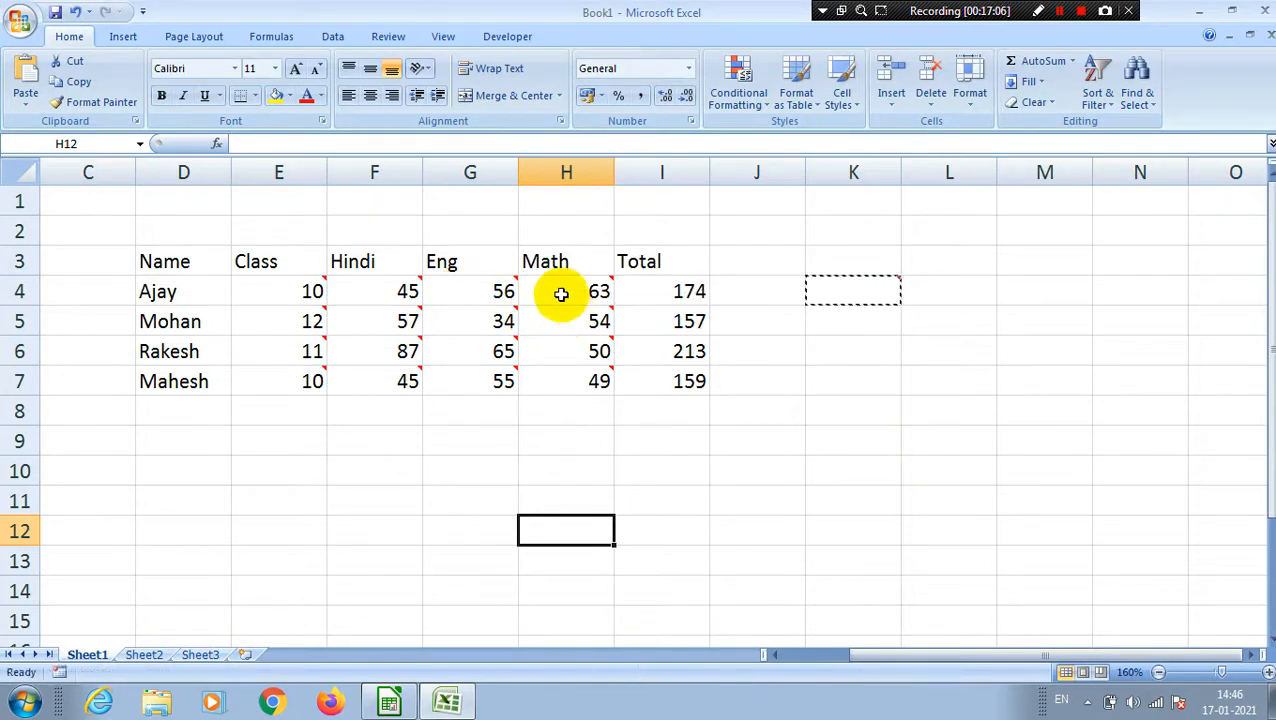
mouse_move(553, 288)
mouse_move(588, 348)
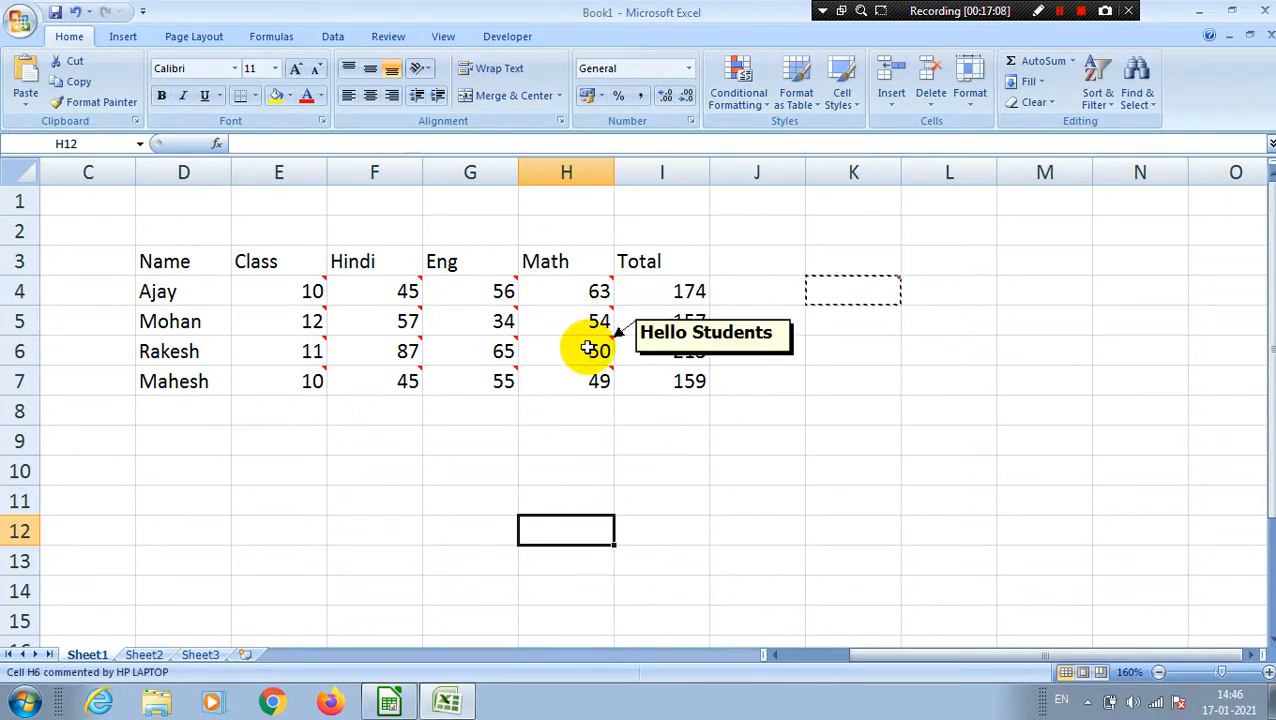
mouse_move(598, 380)
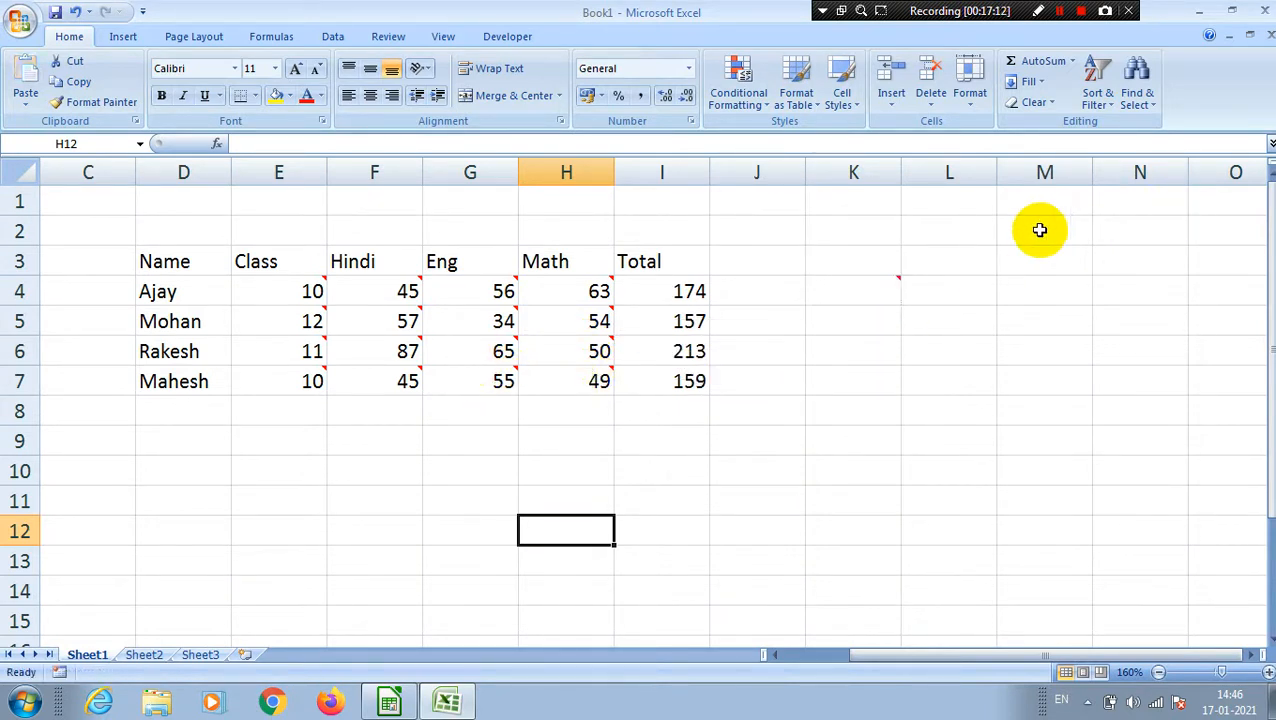
Close the Excel workbook Book1 without saving, return to sheet1.ods in LibreOffice Calc and deselect the marks table.
left_click(1268, 12)
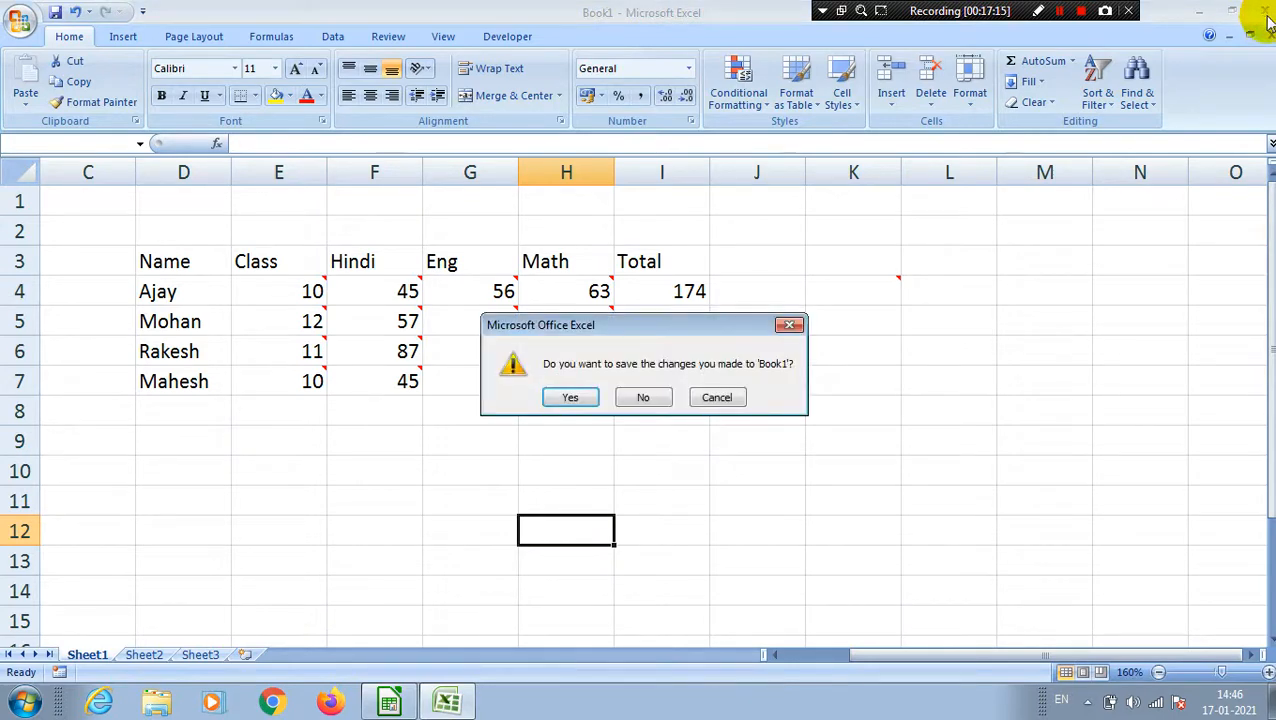
left_click(643, 398)
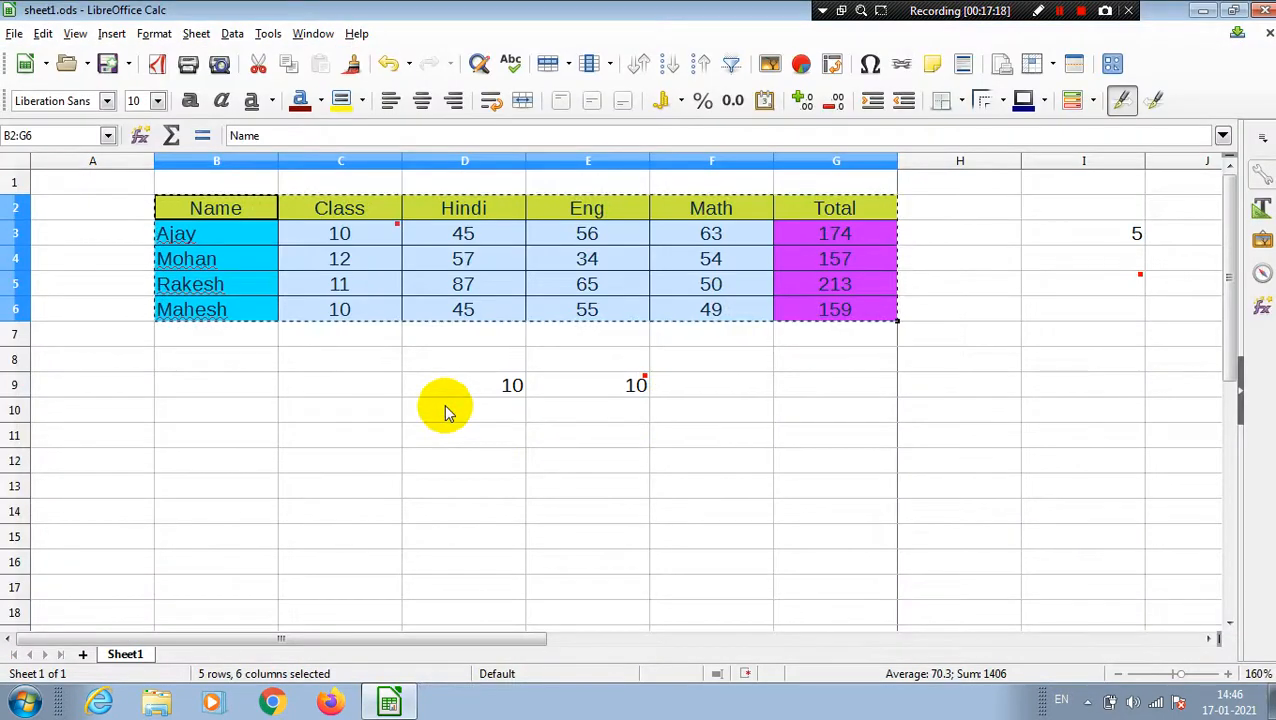
left_click(957, 362)
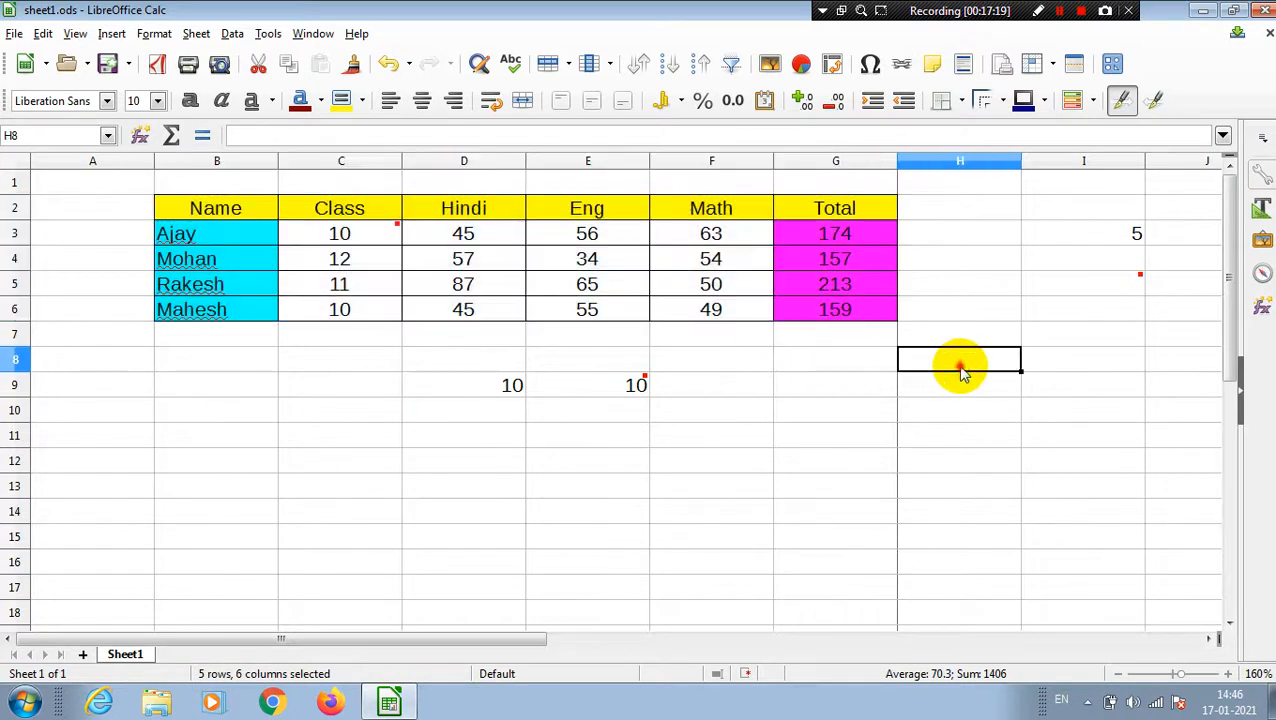
Point out commented cell I5, the marks range D3:F6 and cell C3, and display the comment on E9.
left_click(1127, 288)
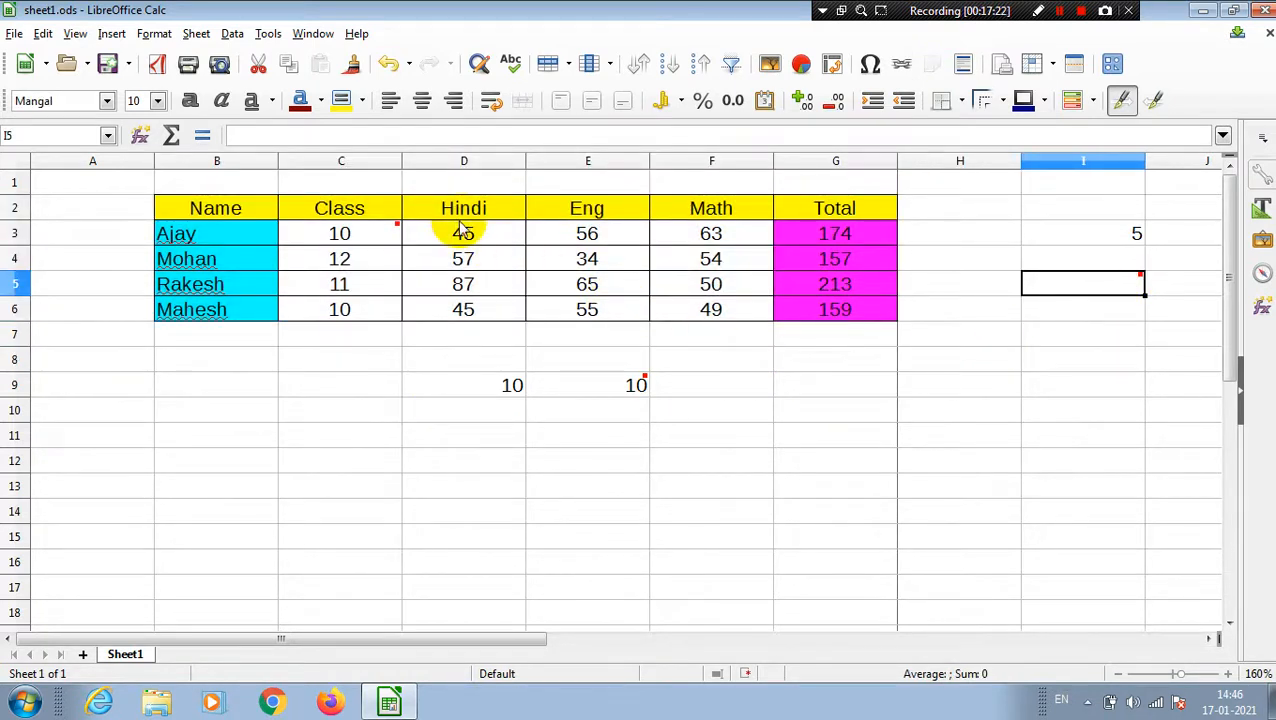
left_click_drag(463, 230, 718, 314)
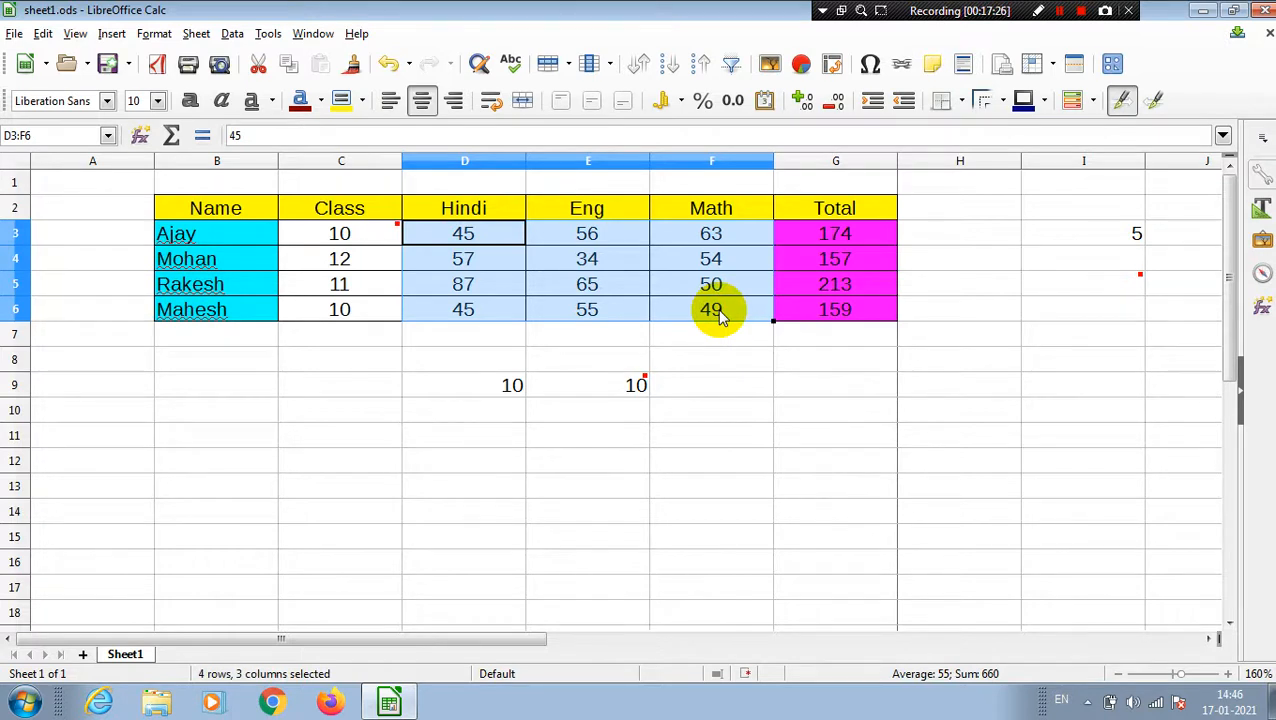
left_click(567, 385)
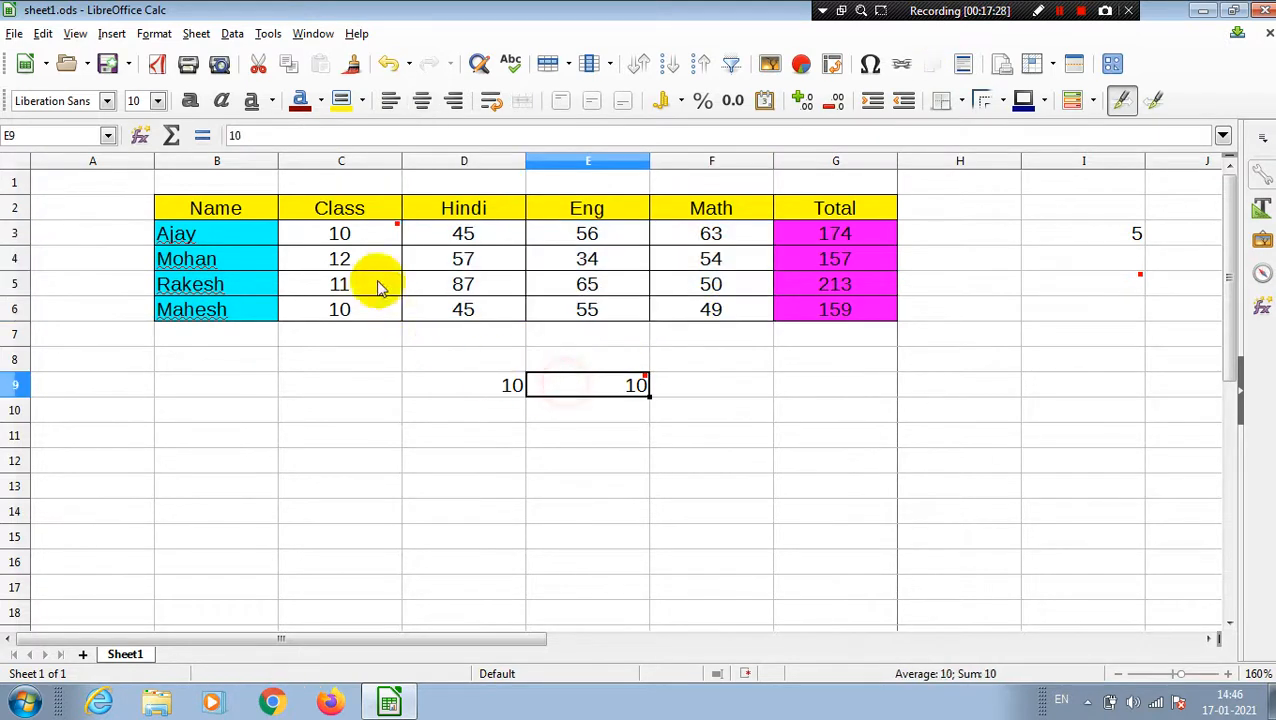
left_click(355, 243)
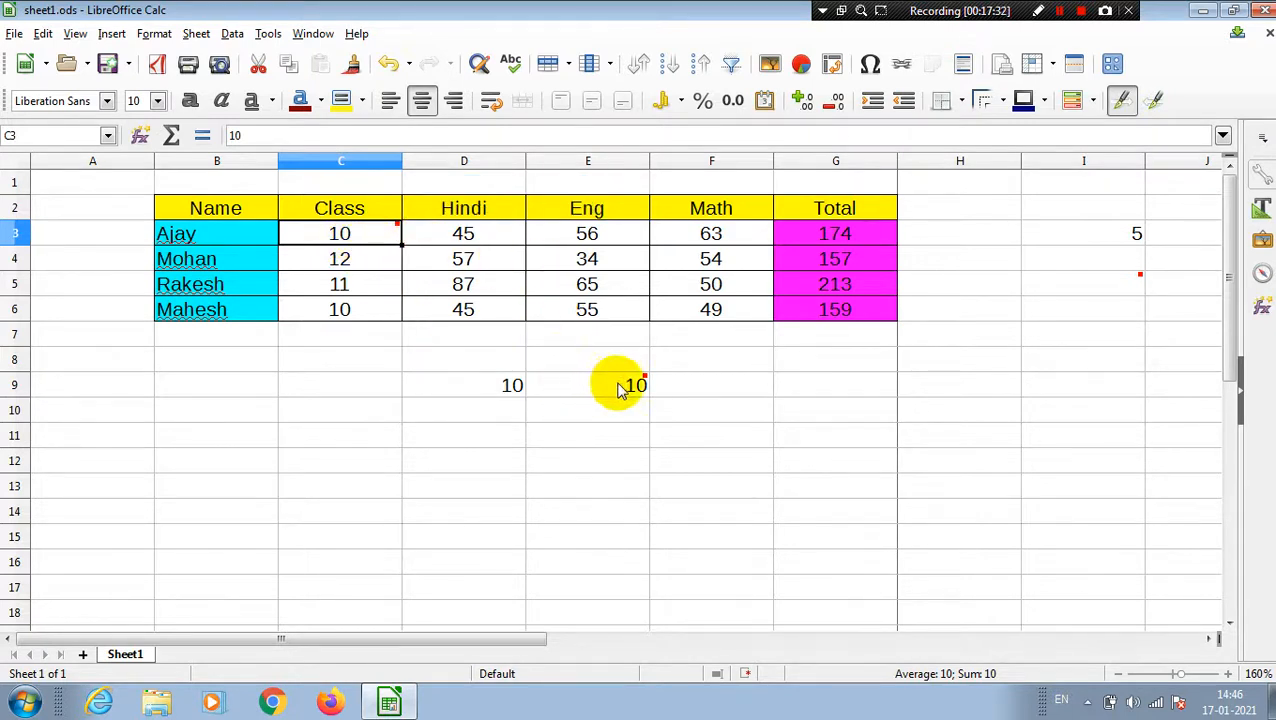
mouse_move(620, 390)
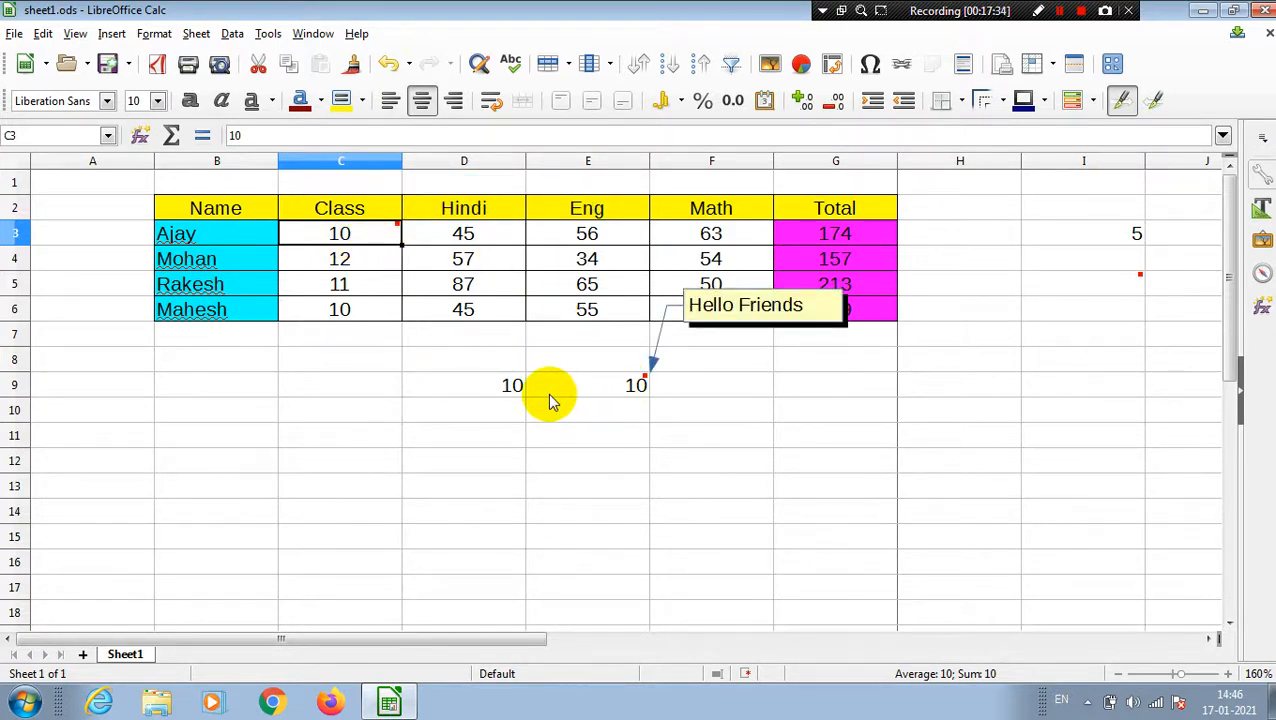
Delete the numbers and the comment in D9:F9 below the marks table.
left_click_drag(498, 386, 660, 390)
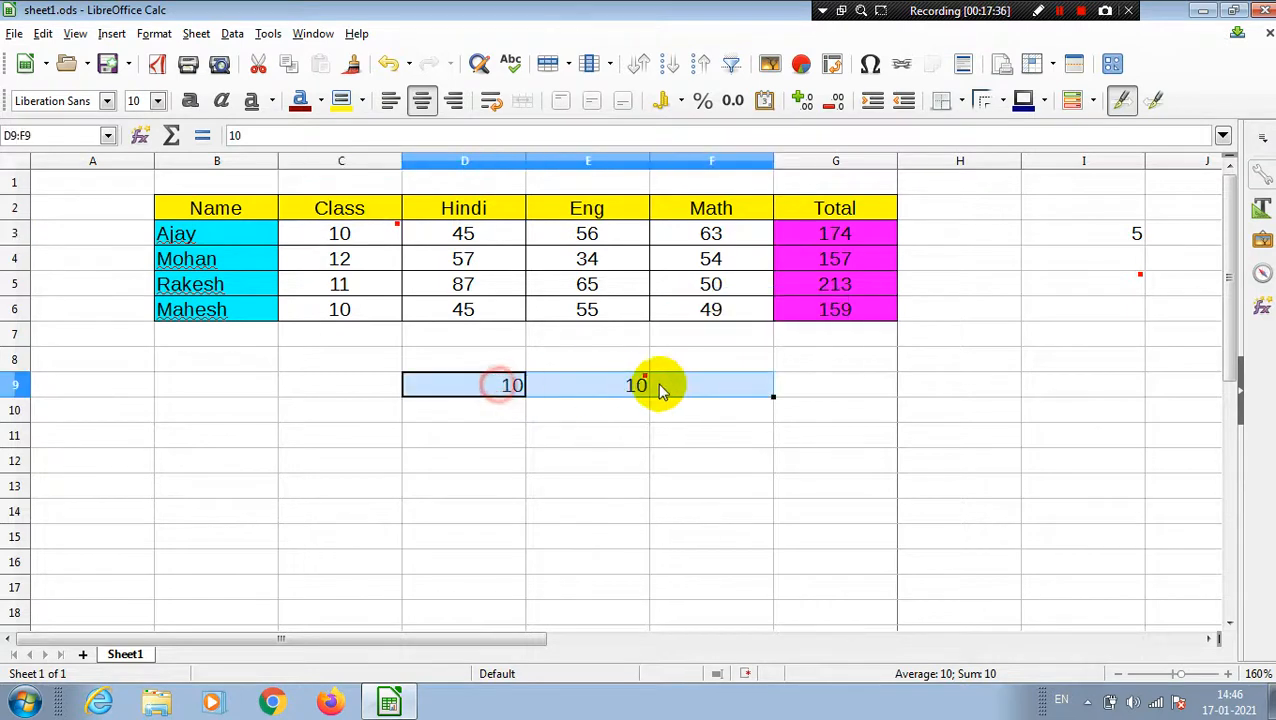
left_click(583, 488)
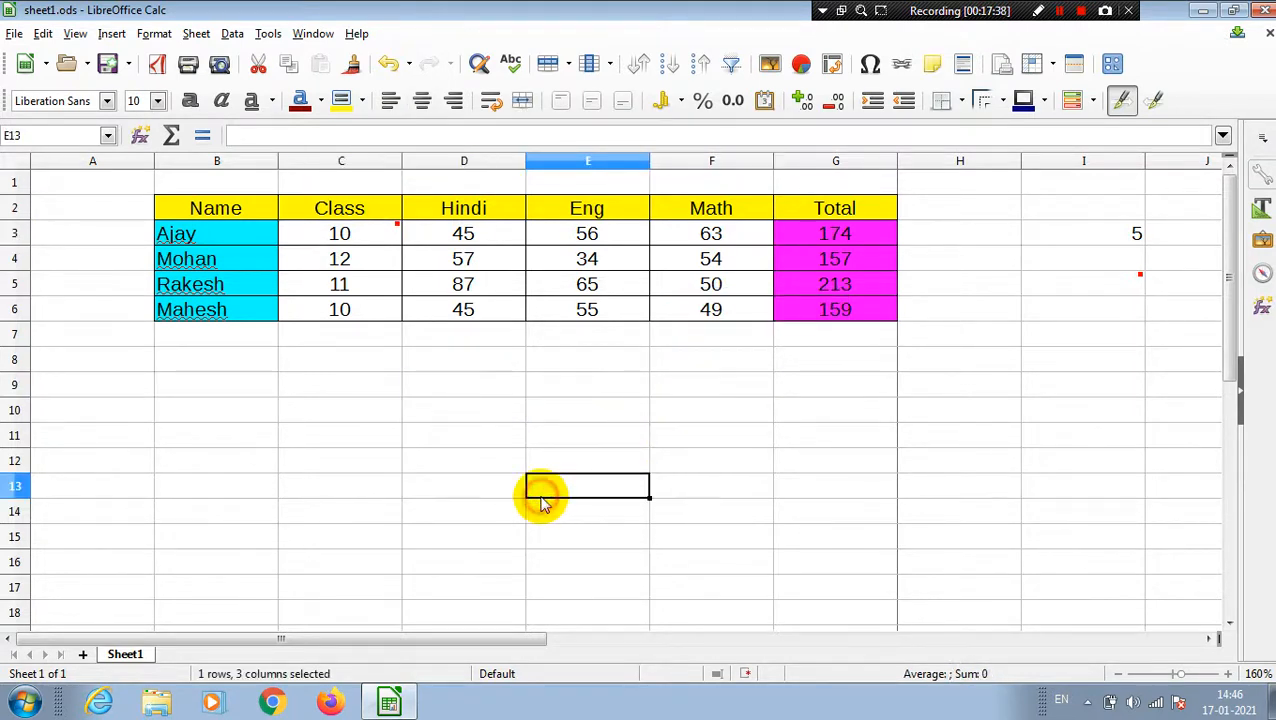
Copy the marks table B2:G6 and open Paste Special for target cell B8.
left_click(43, 34)
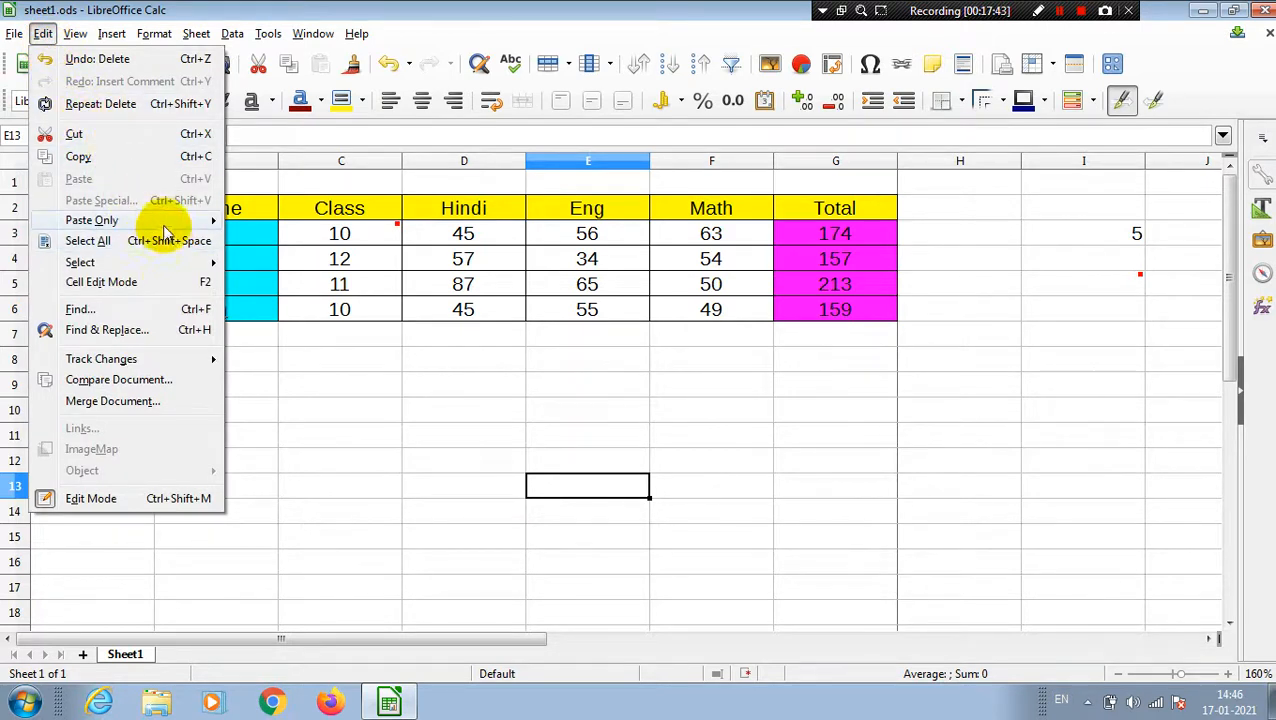
left_click(447, 336)
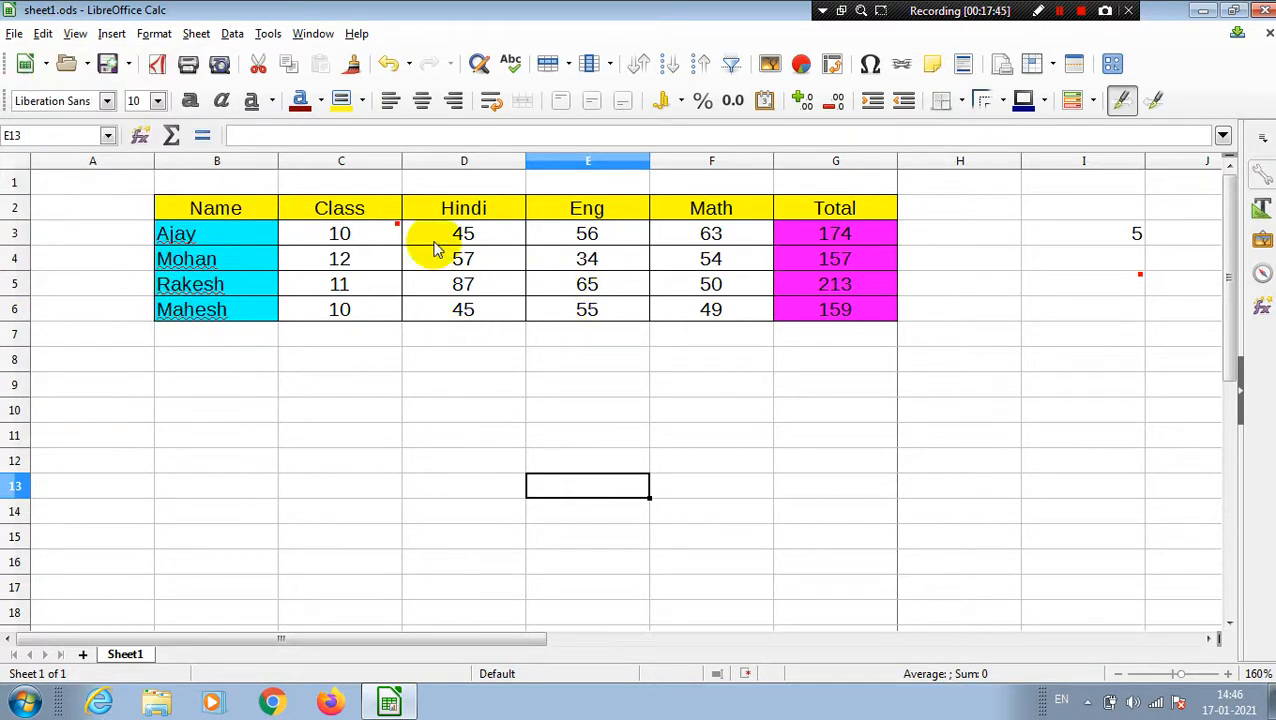
left_click_drag(195, 220, 812, 316)
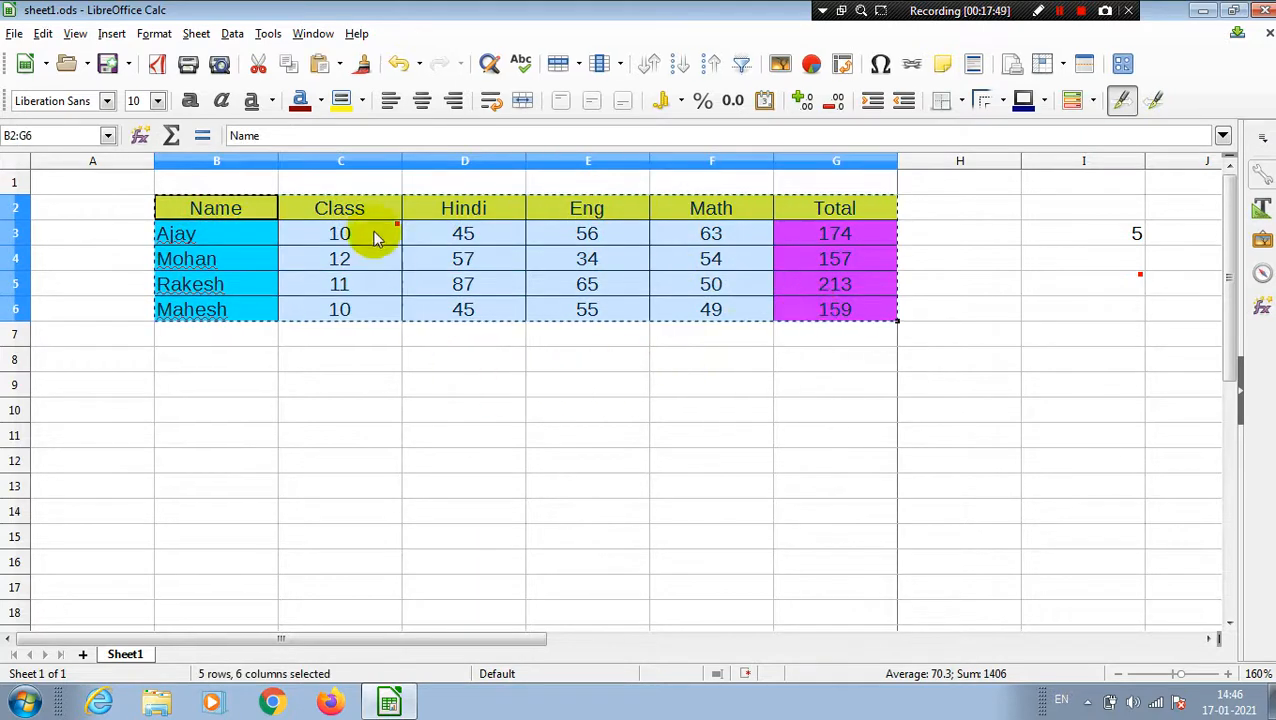
left_click(208, 364)
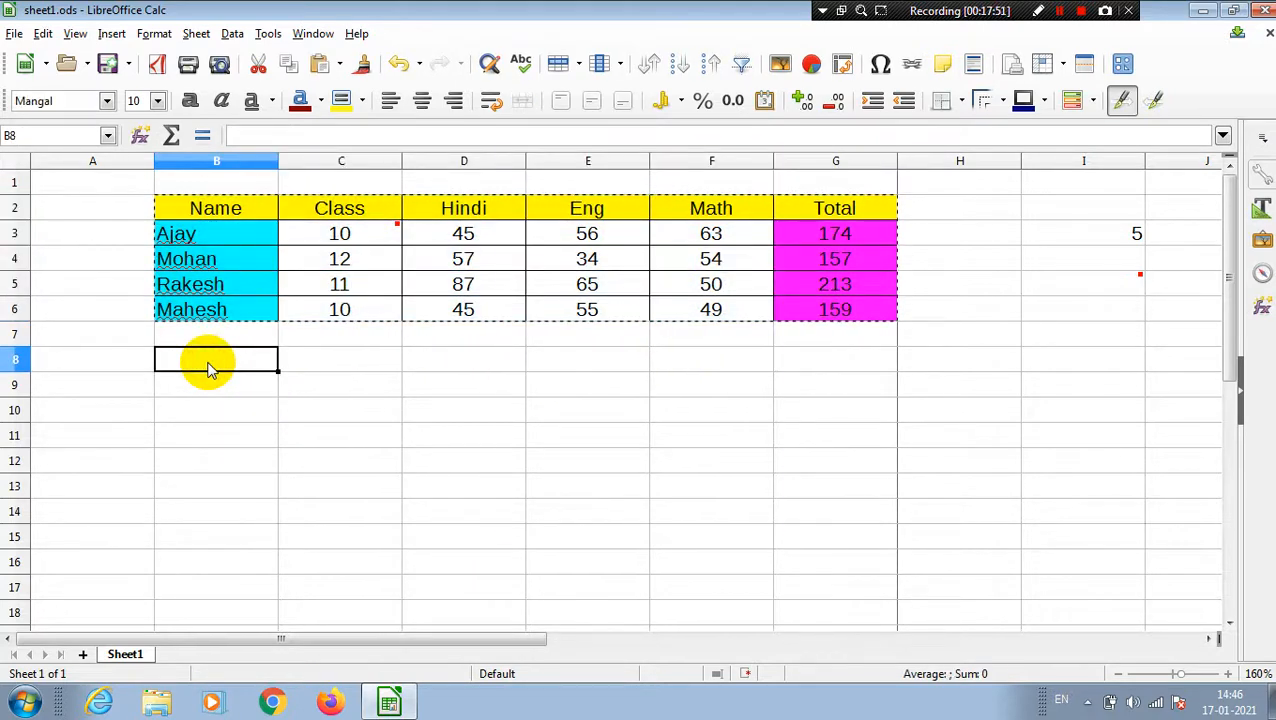
key("ctrl+shift+v")
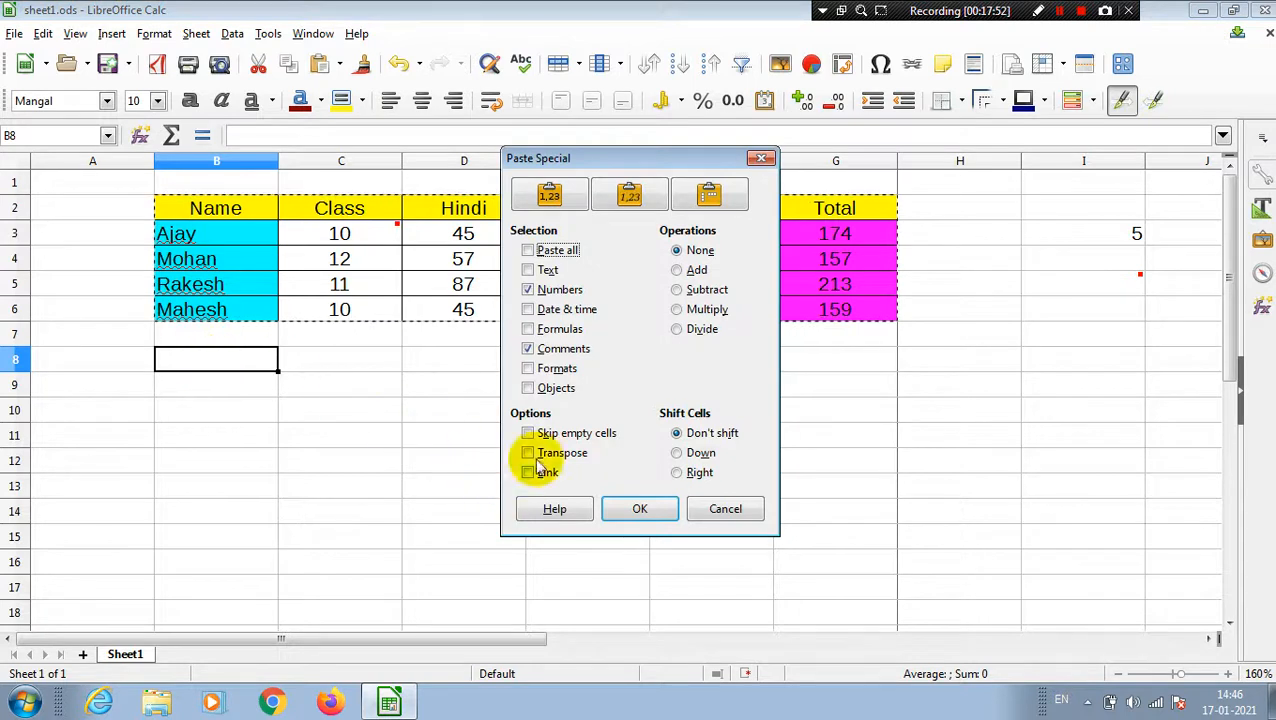
Paste only the text of the copied table at B8, excluding numbers and comments.
left_click(527, 289)
left_click(528, 349)
left_click(527, 270)
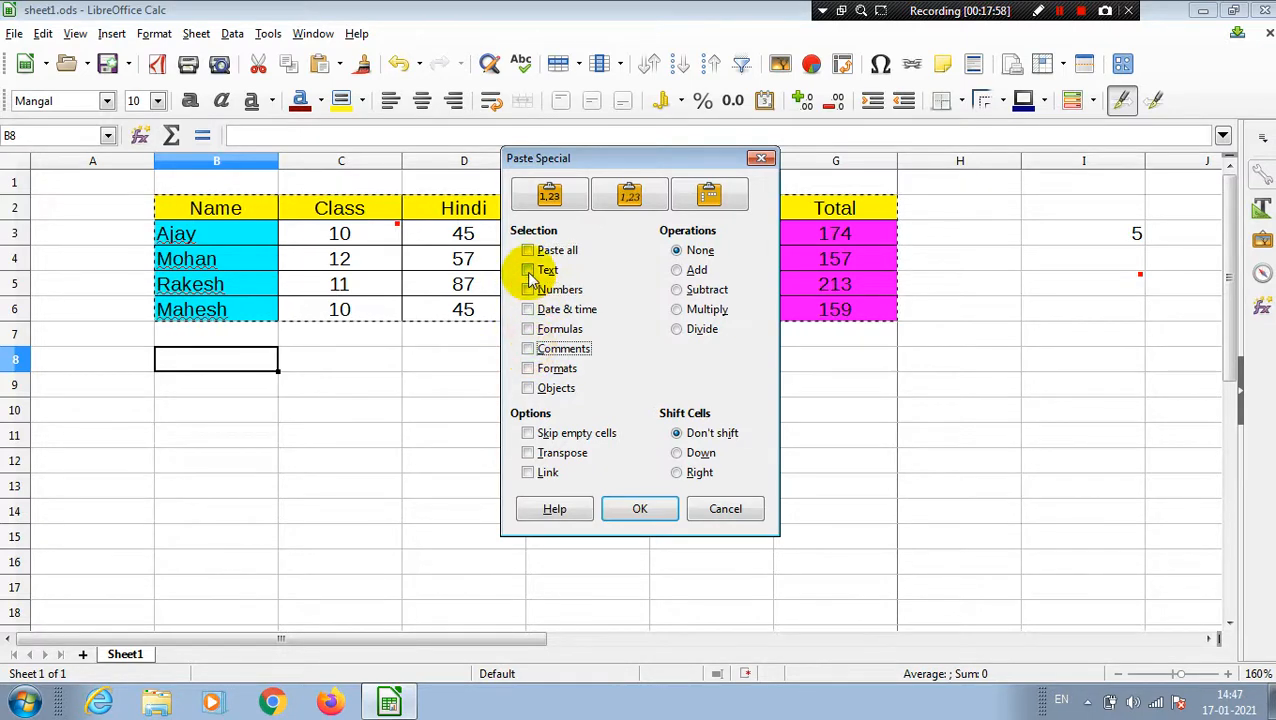
left_click(615, 513)
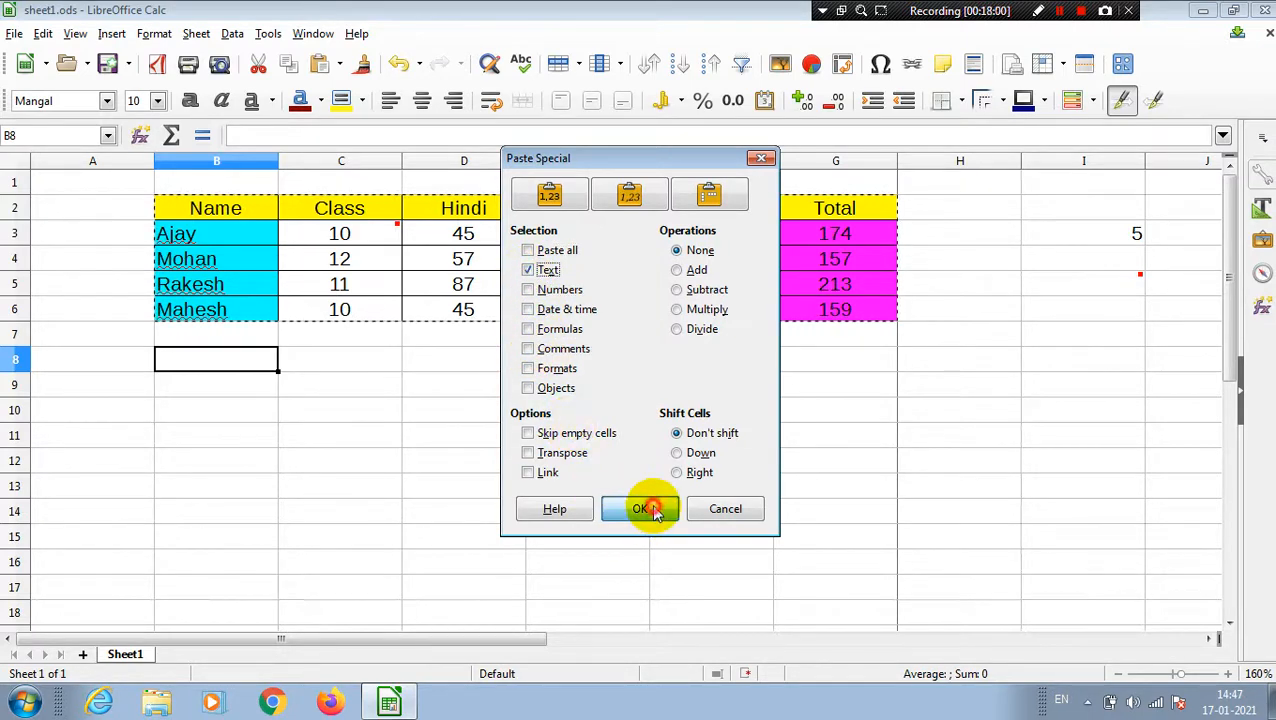
left_click(555, 513)
left_click(251, 368)
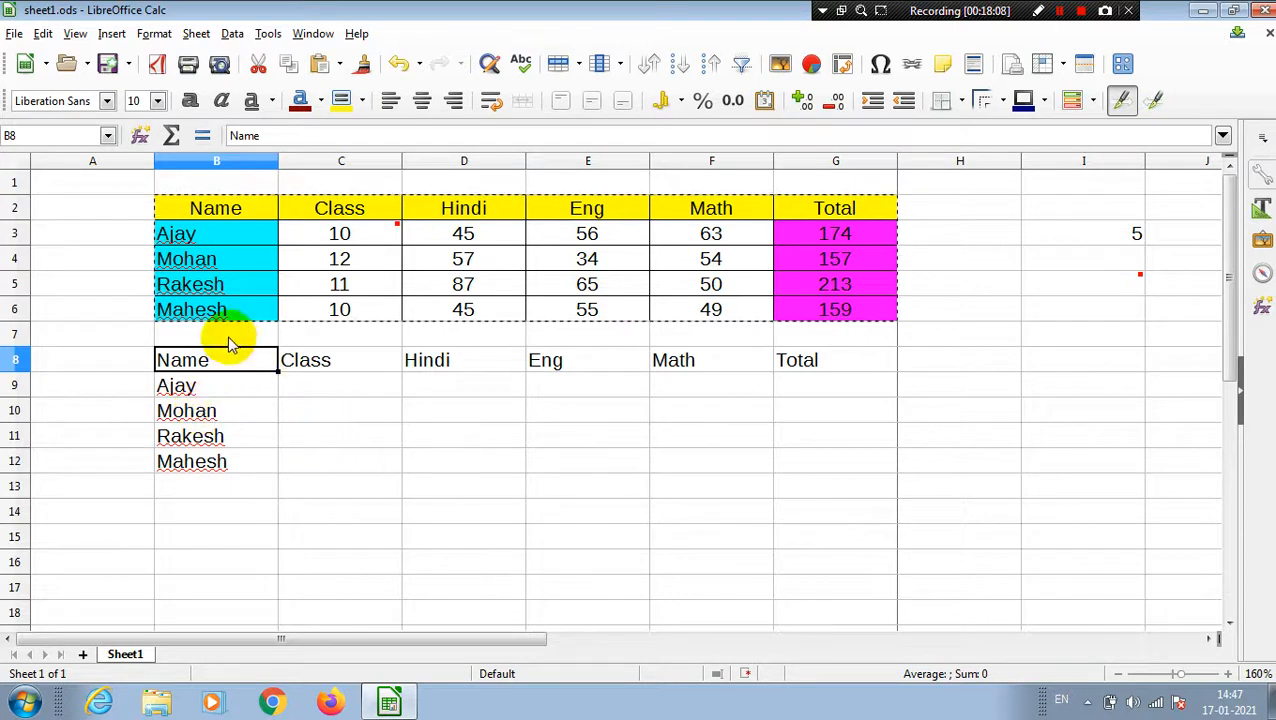
Clear the pasted text from B8:G12.
left_click_drag(248, 362, 792, 463)
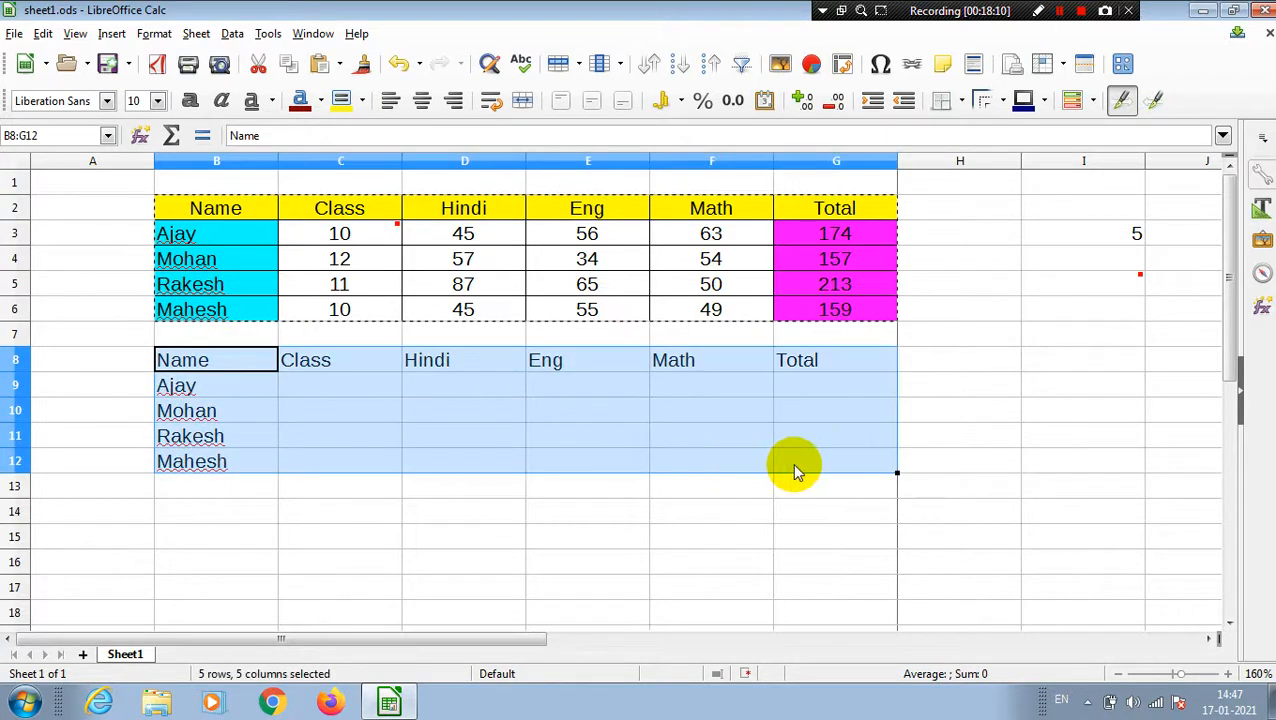
key("Delete")
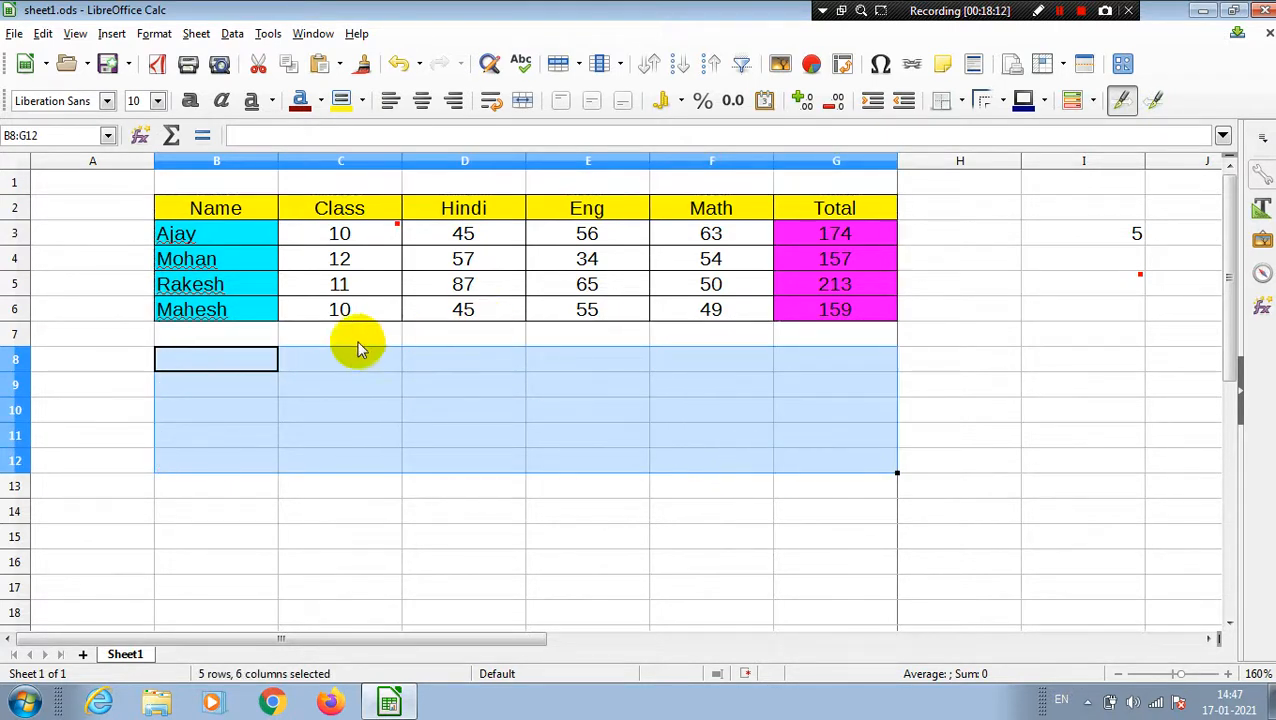
left_click(258, 356)
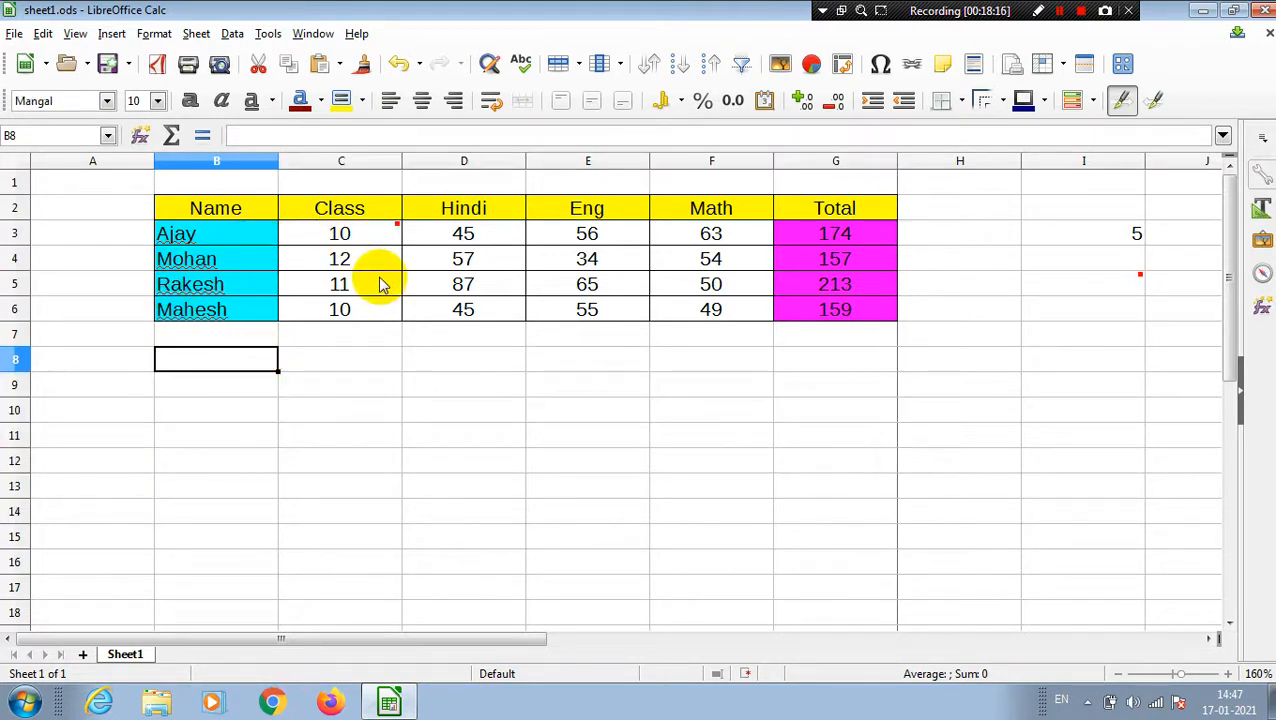
left_click_drag(214, 199, 890, 311)
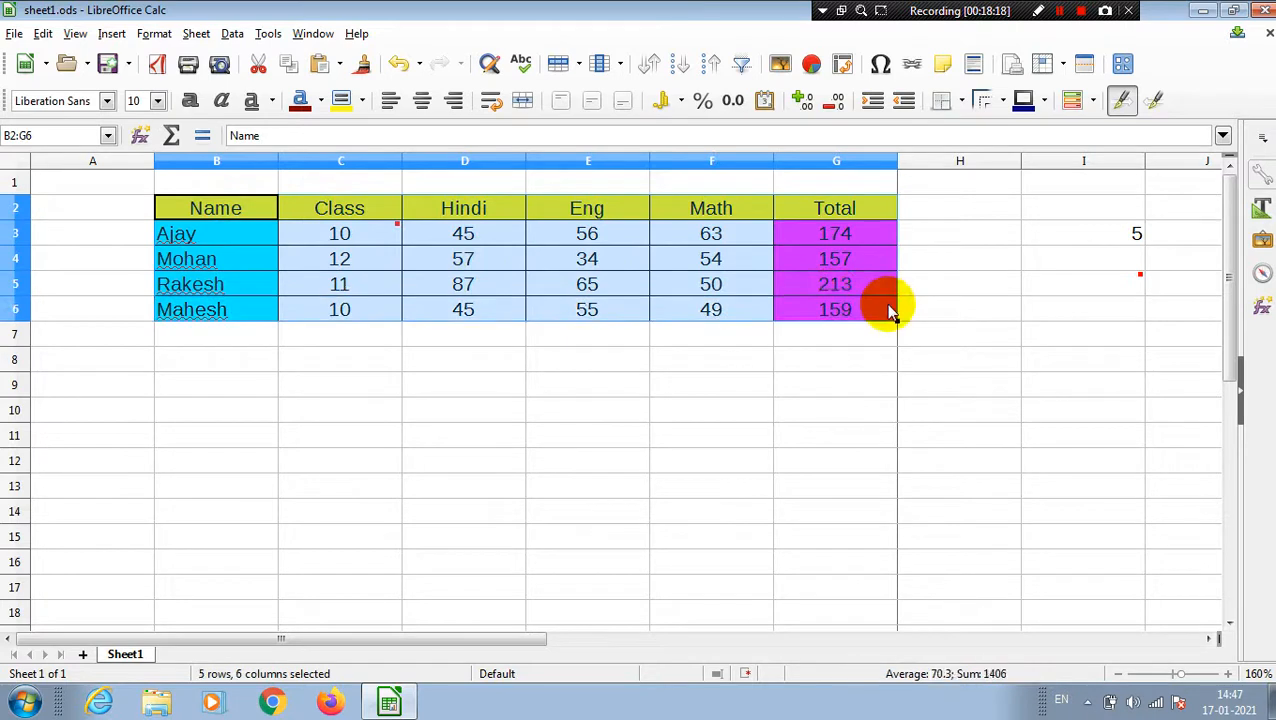
left_click(396, 378)
left_click_drag(177, 240, 228, 310)
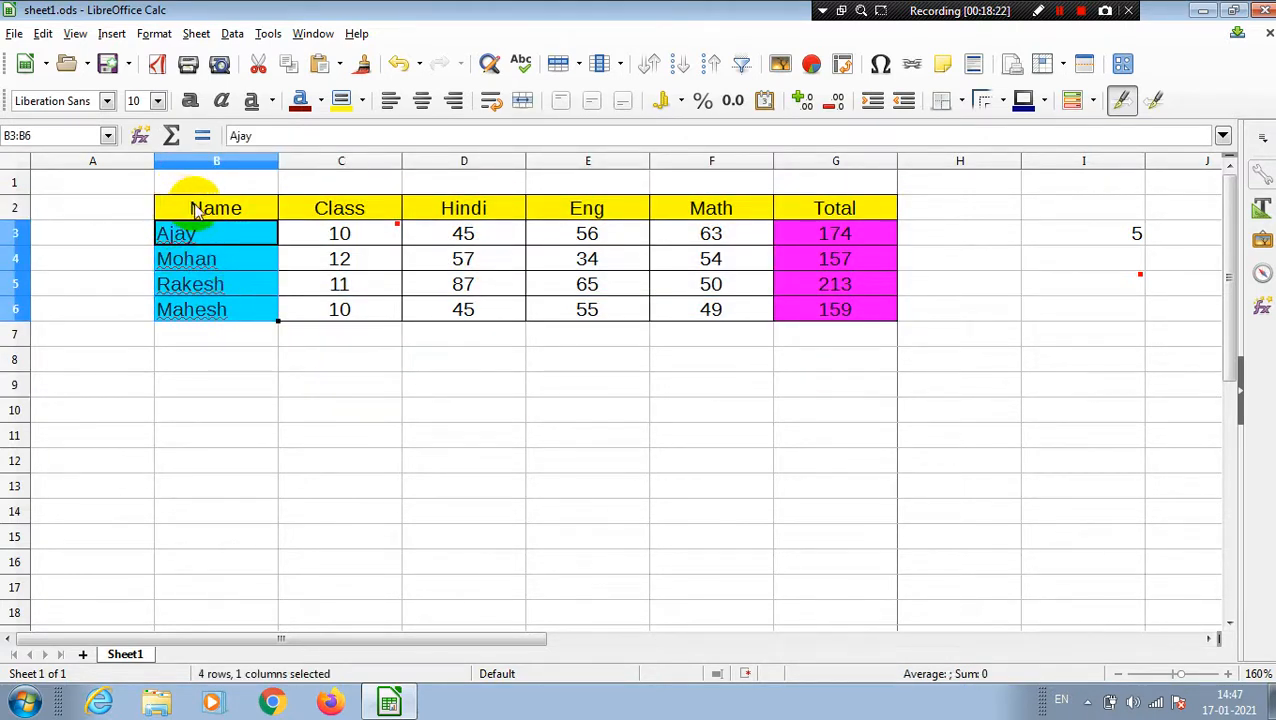
left_click_drag(196, 212, 849, 205)
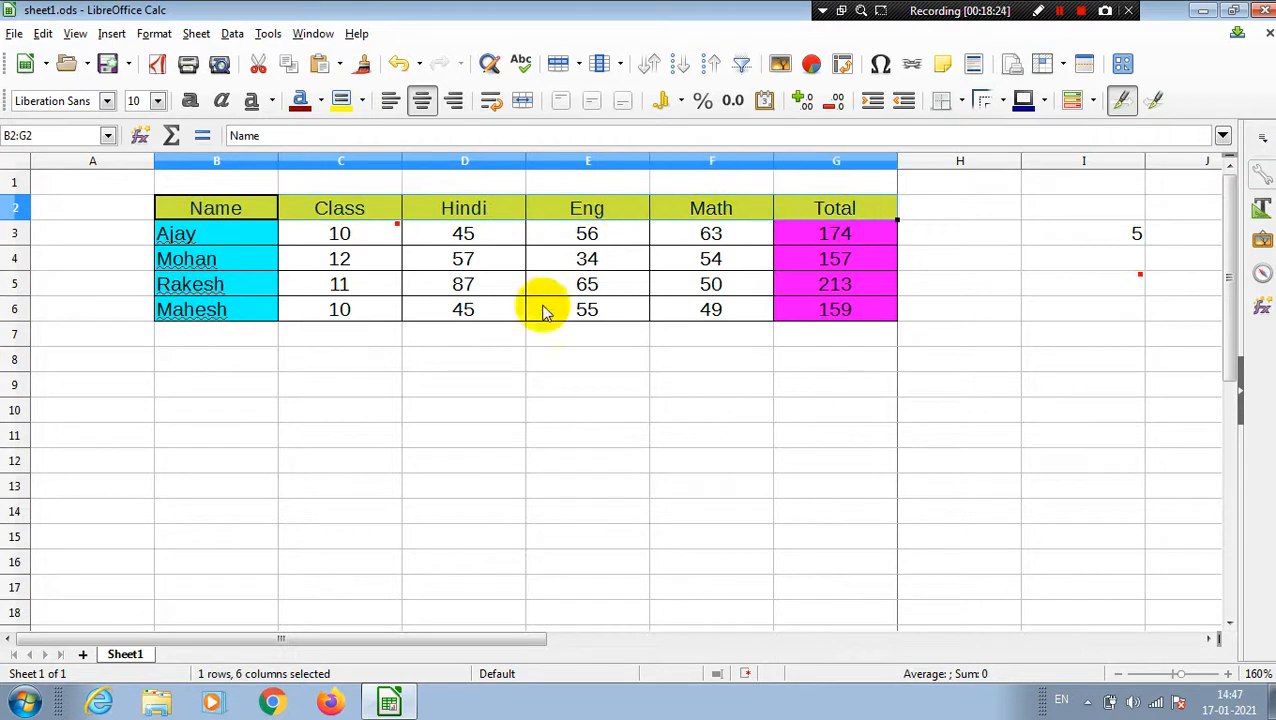
left_click(392, 408)
Copy the table B2:G6 and use Paste Special to place only its text, transposed, starting at B9.
left_click(213, 213)
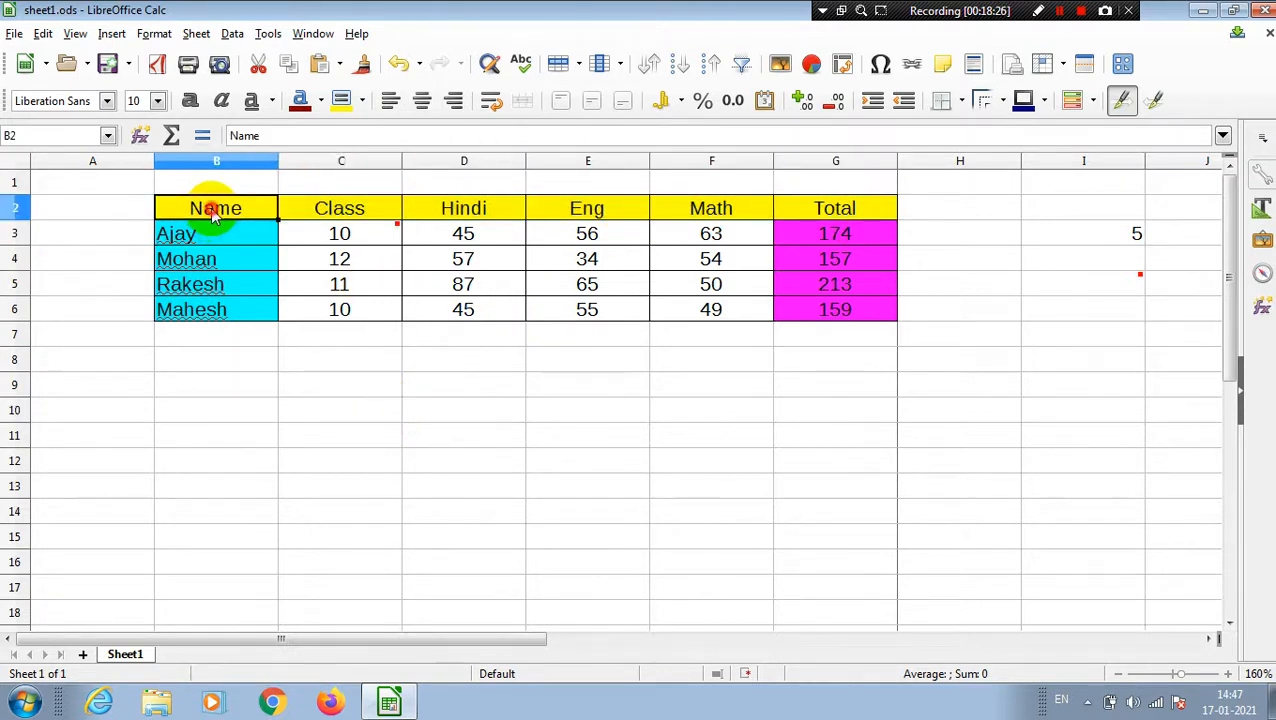
left_click_drag(213, 215, 830, 312)
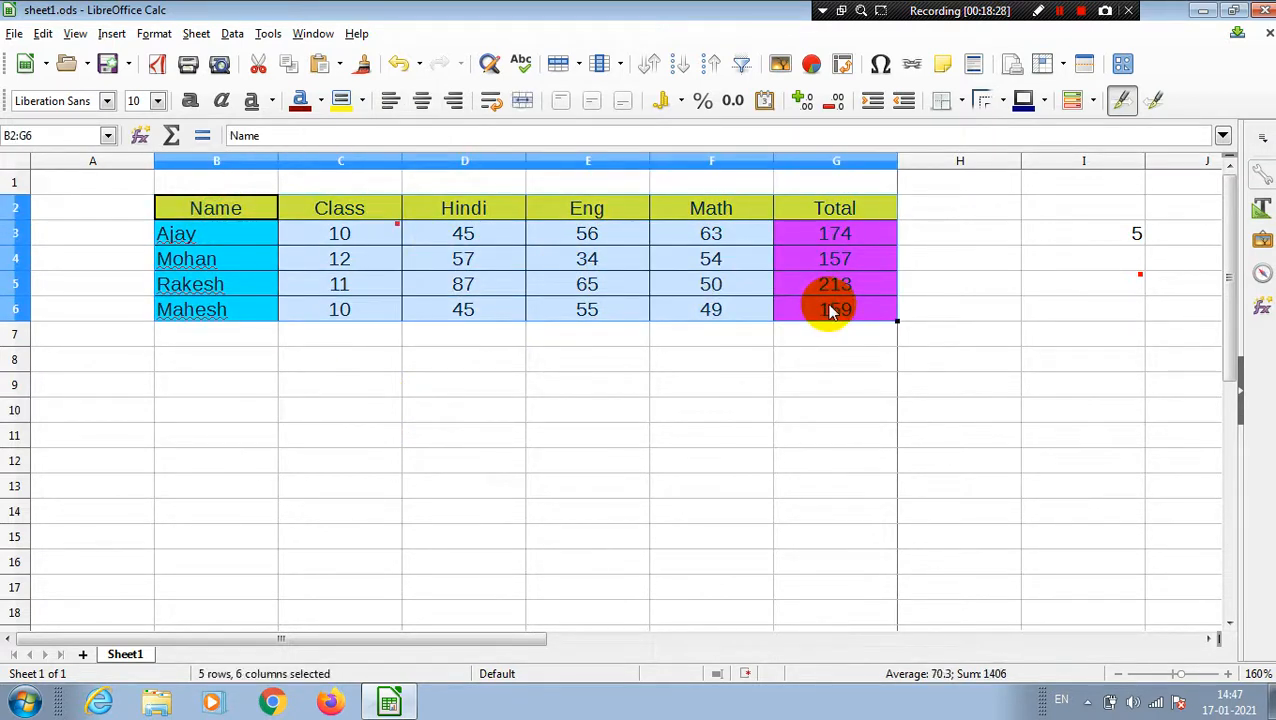
key("ctrl+c")
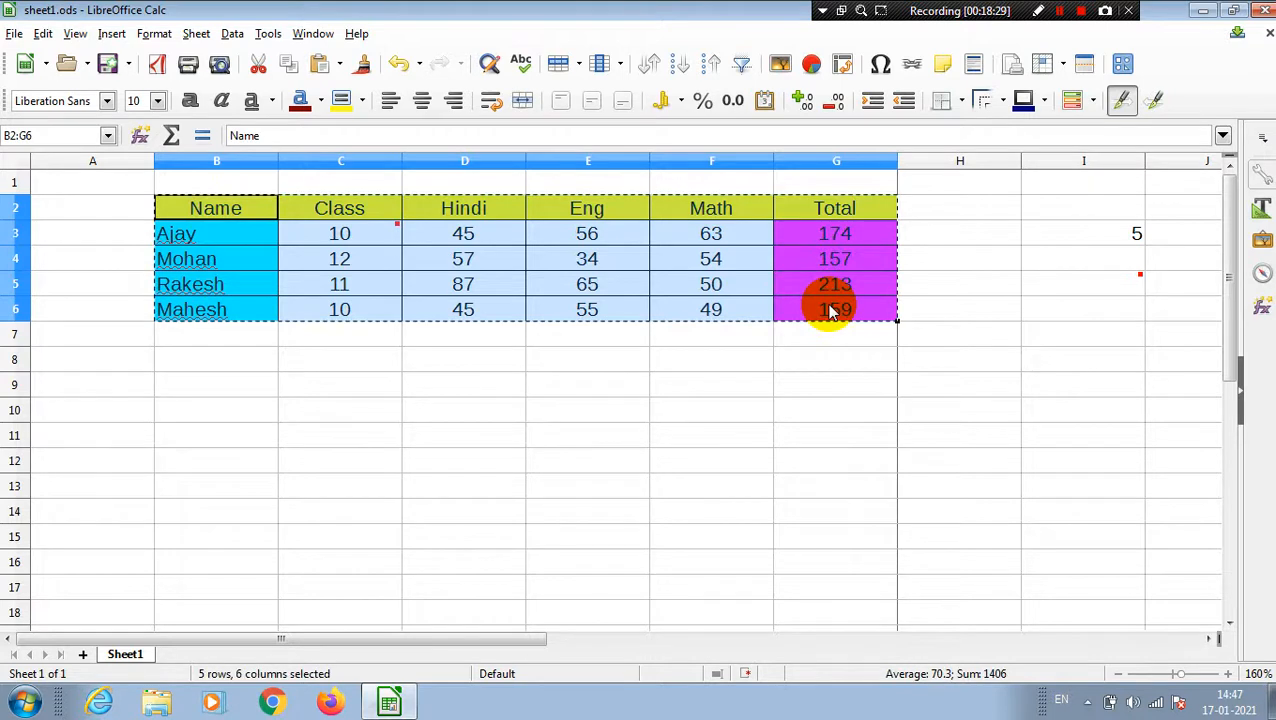
left_click(217, 390)
key("ctrl+shift+v")
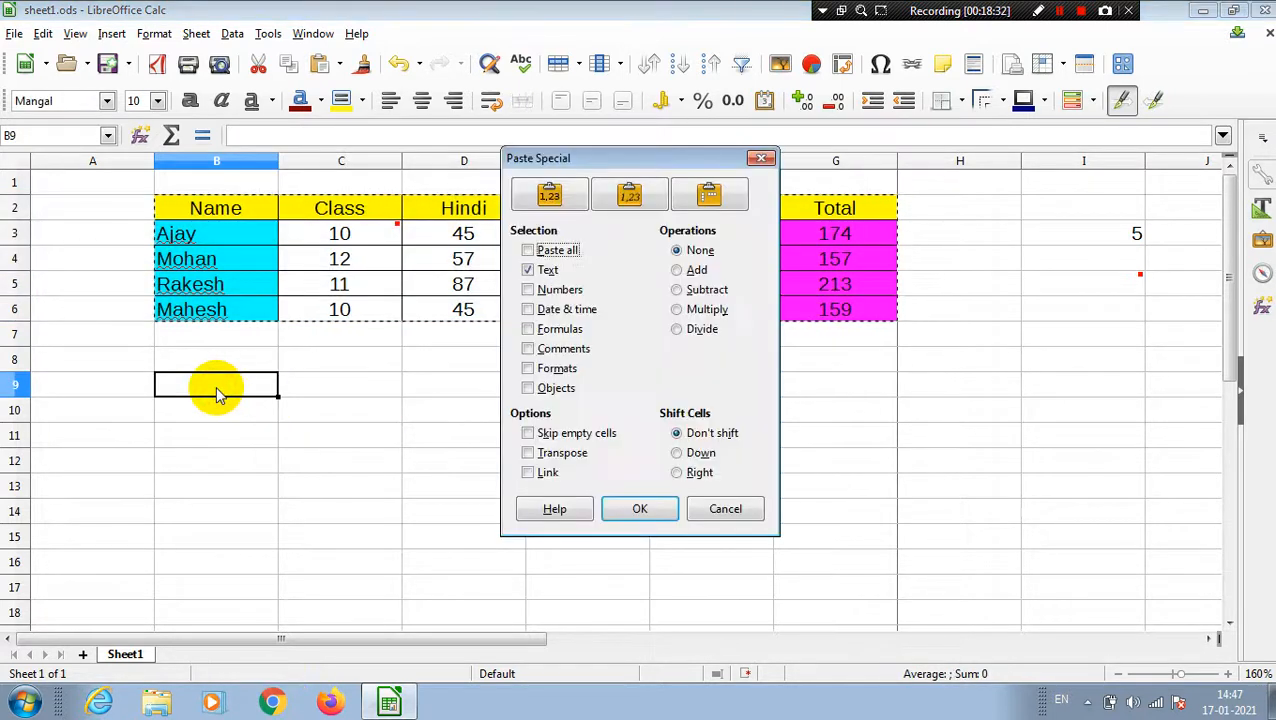
left_click(544, 457)
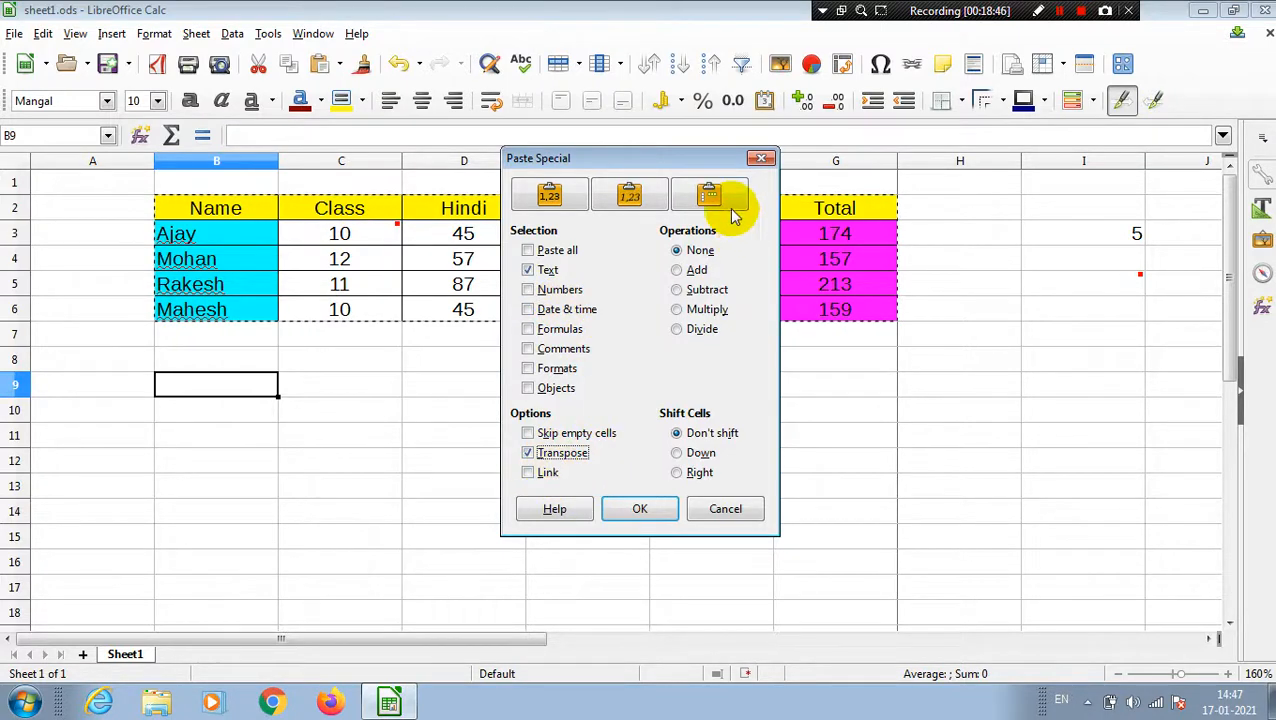
left_click_drag(665, 159, 1085, 204)
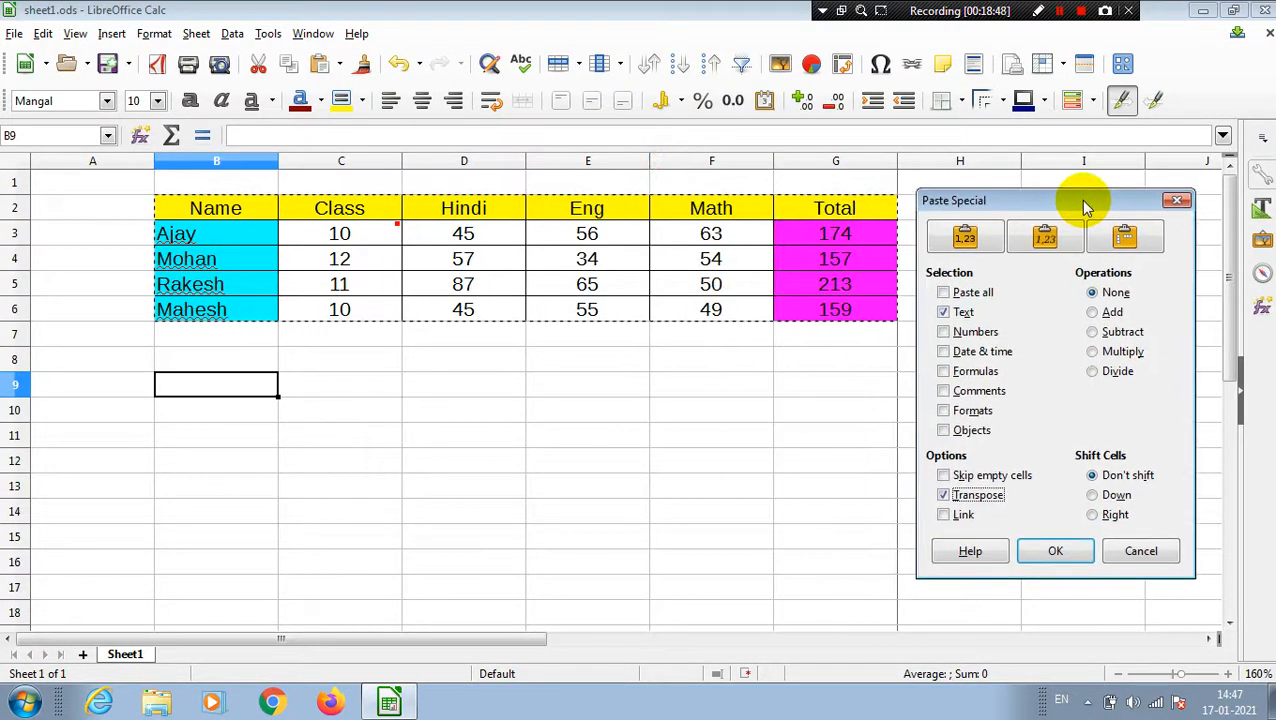
left_click(1057, 551)
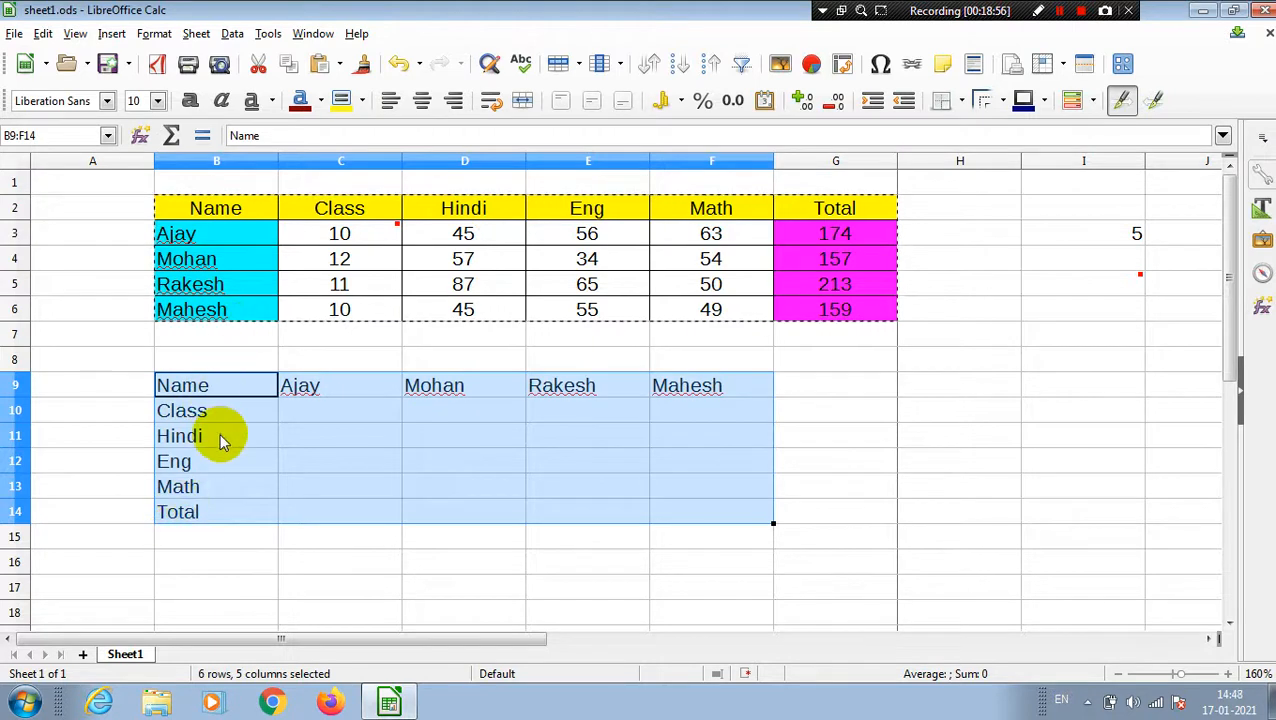
left_click(316, 392)
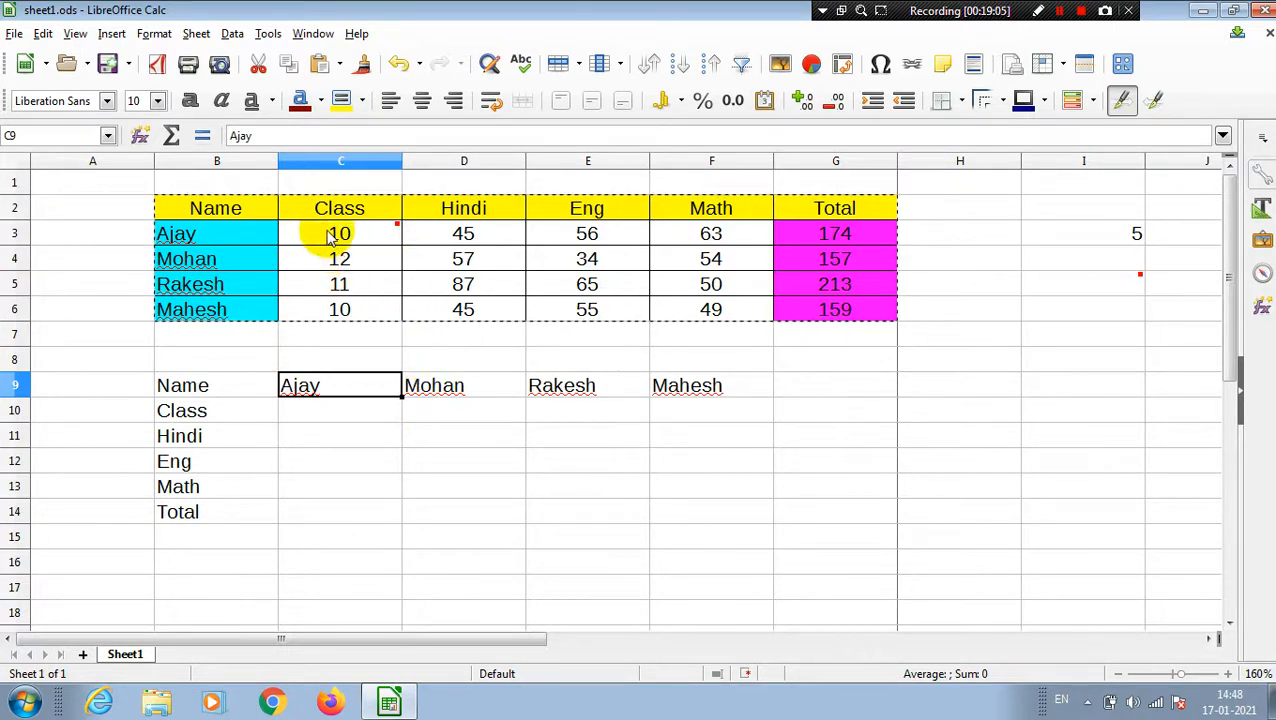
Copy the marks in C3:F6 and use Paste Special to place only the numbers, transposed, starting at C10.
left_click(291, 416)
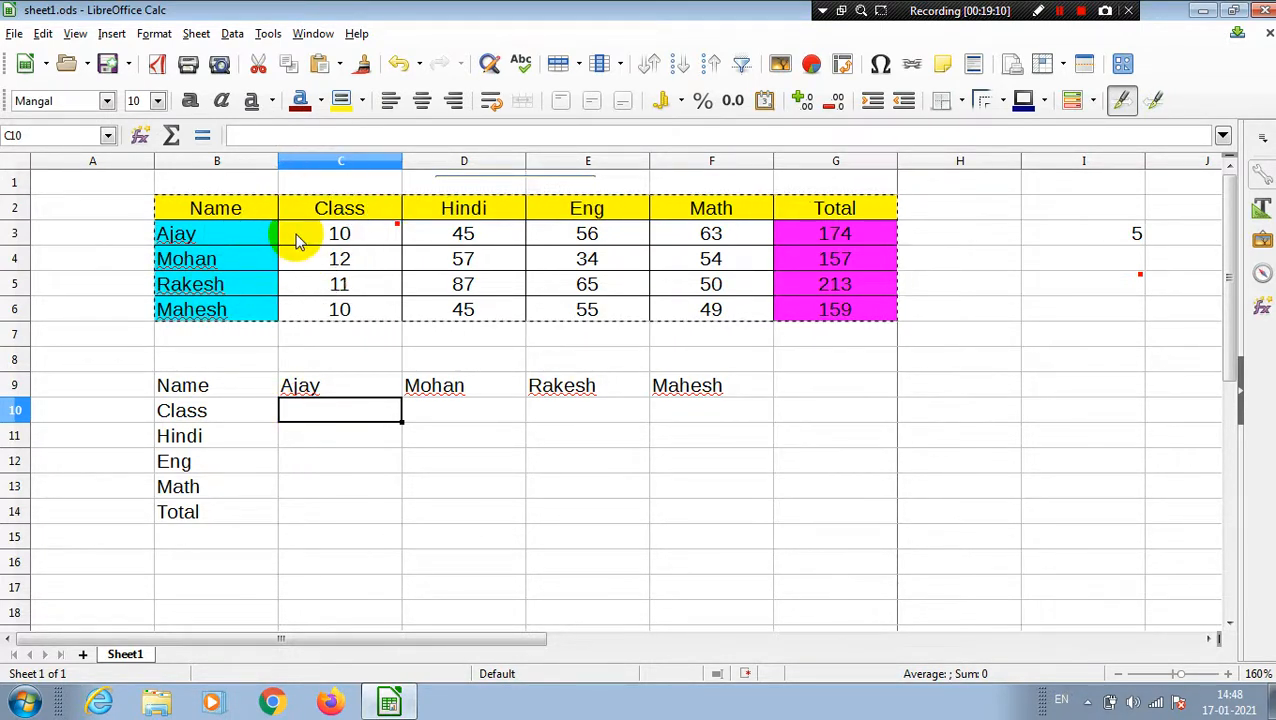
left_click_drag(313, 236, 740, 310)
key("ctrl+c")
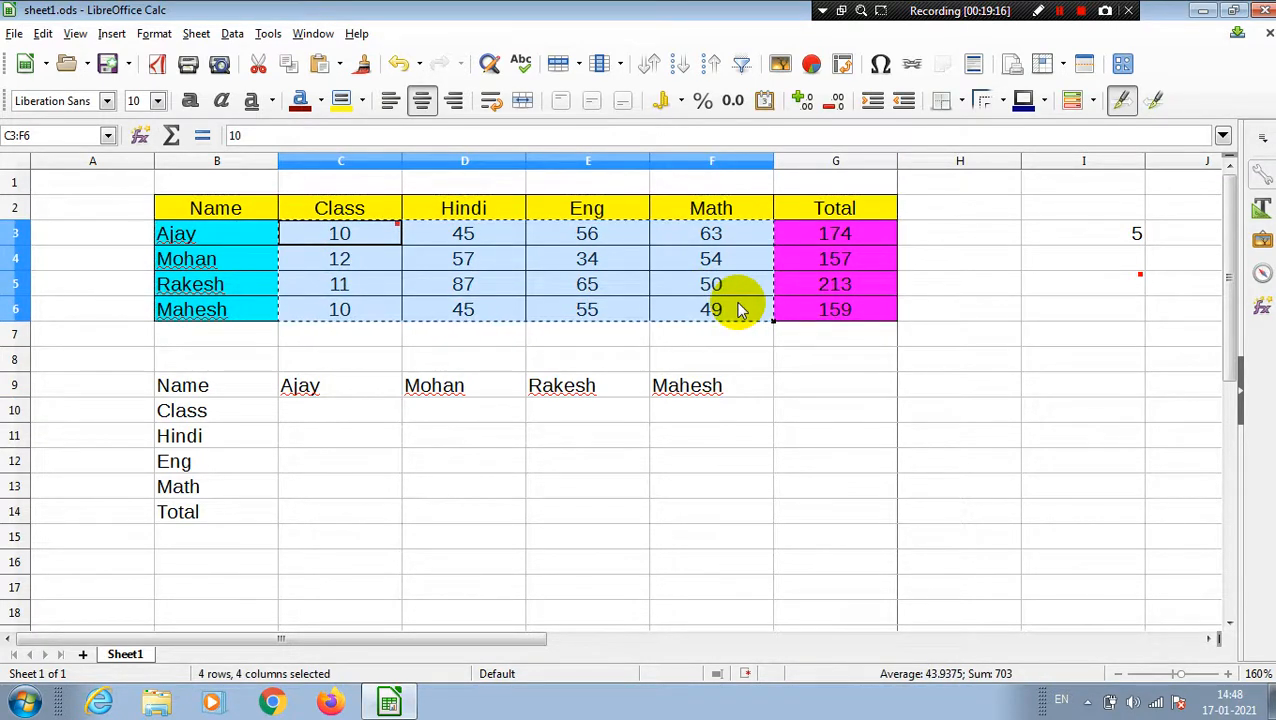
left_click(370, 421)
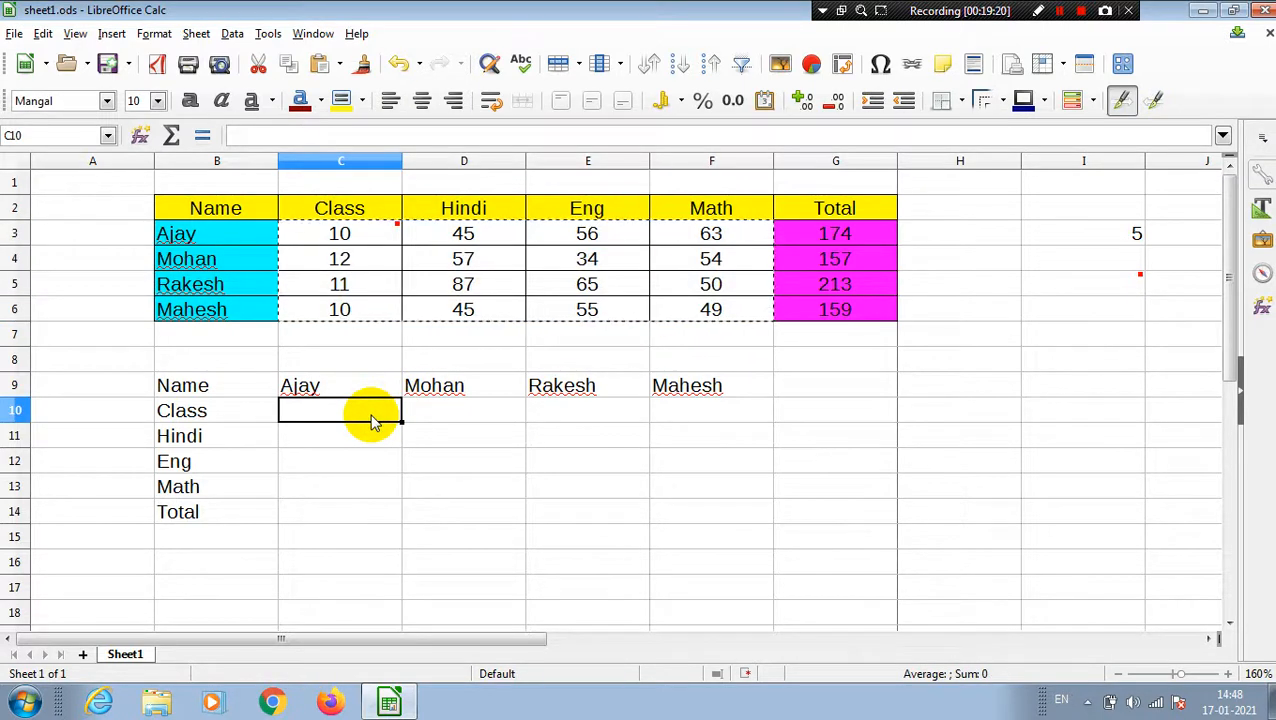
key("ctrl+shift+v")
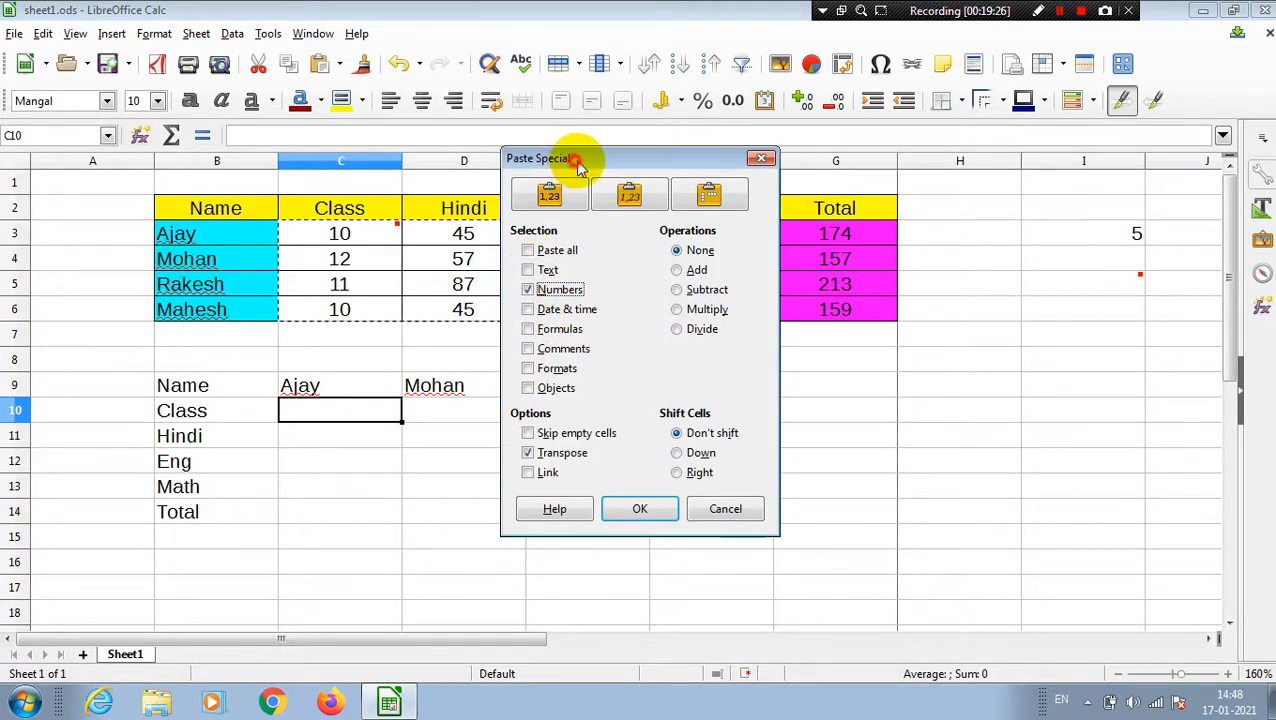
left_click_drag(578, 165, 946, 175)
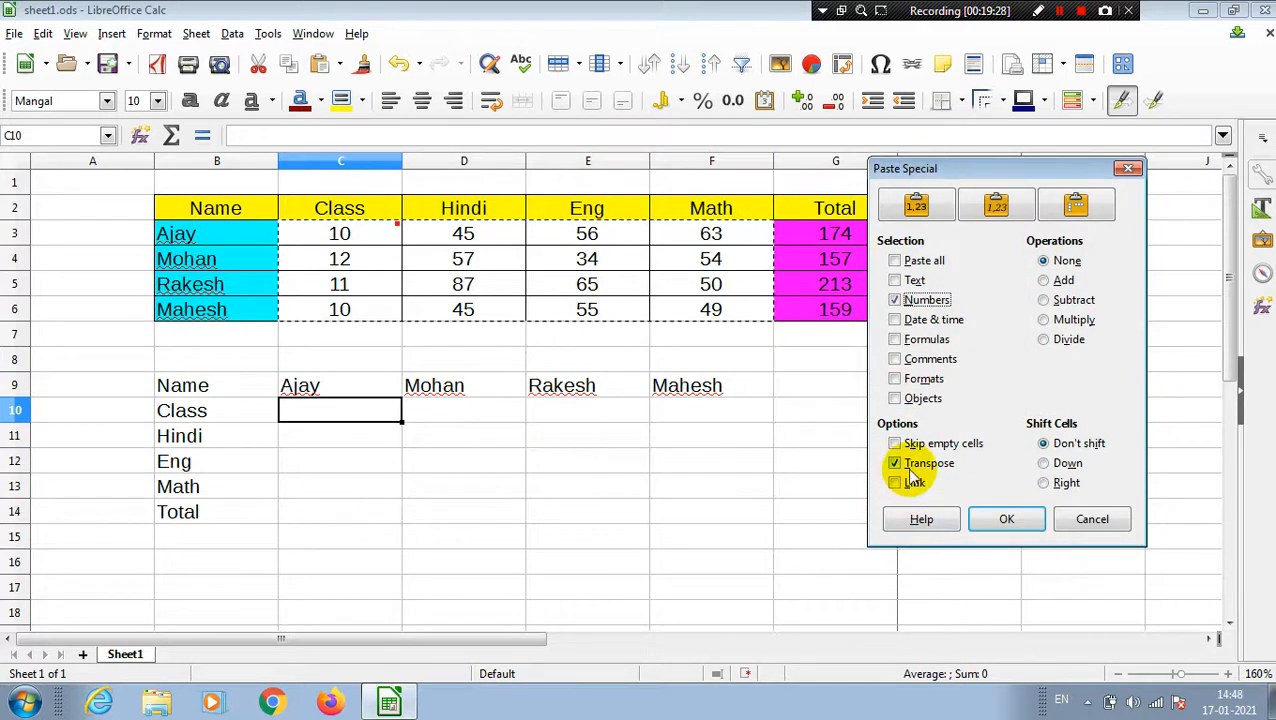
left_click(1007, 519)
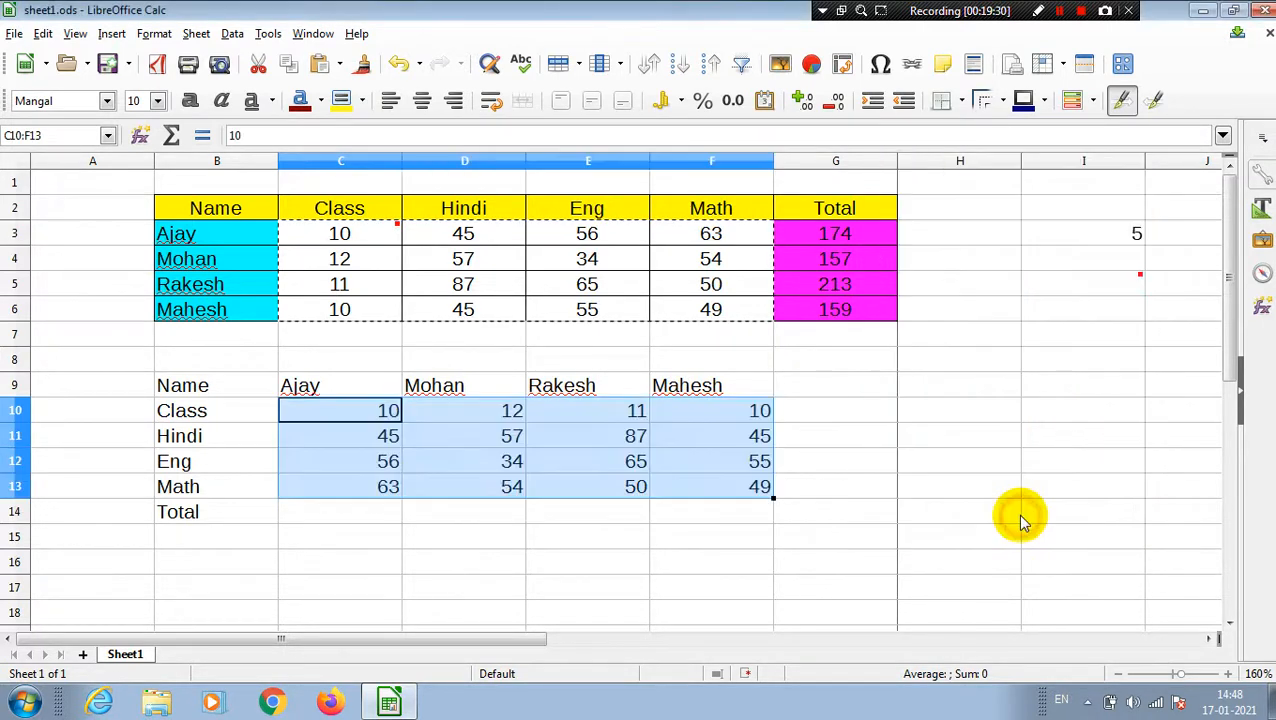
left_click(573, 549)
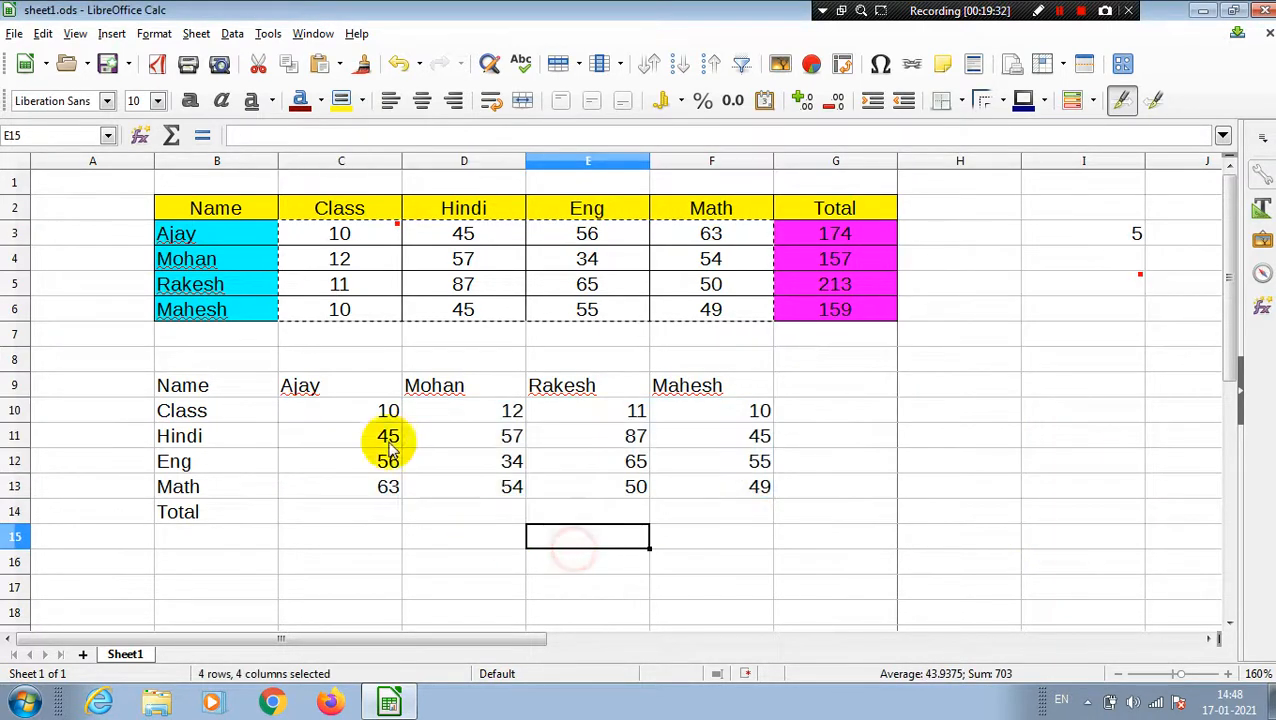
left_click(375, 406)
left_click(331, 233)
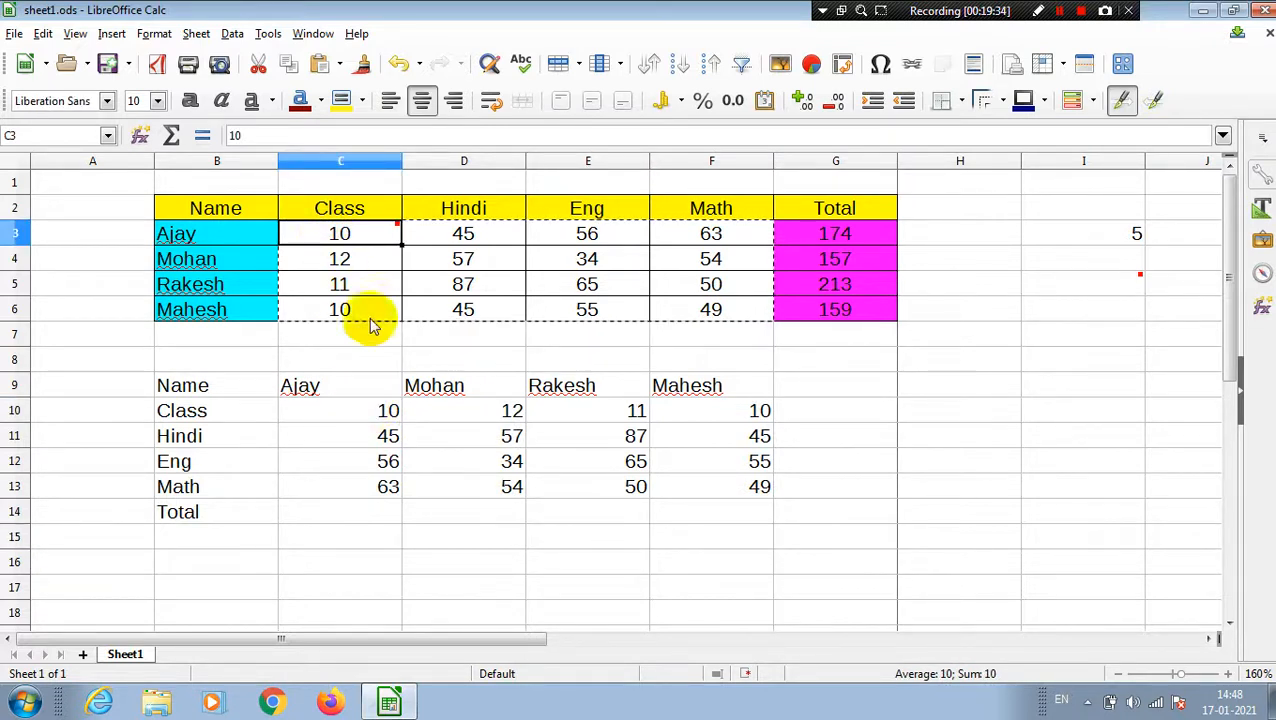
left_click(342, 262)
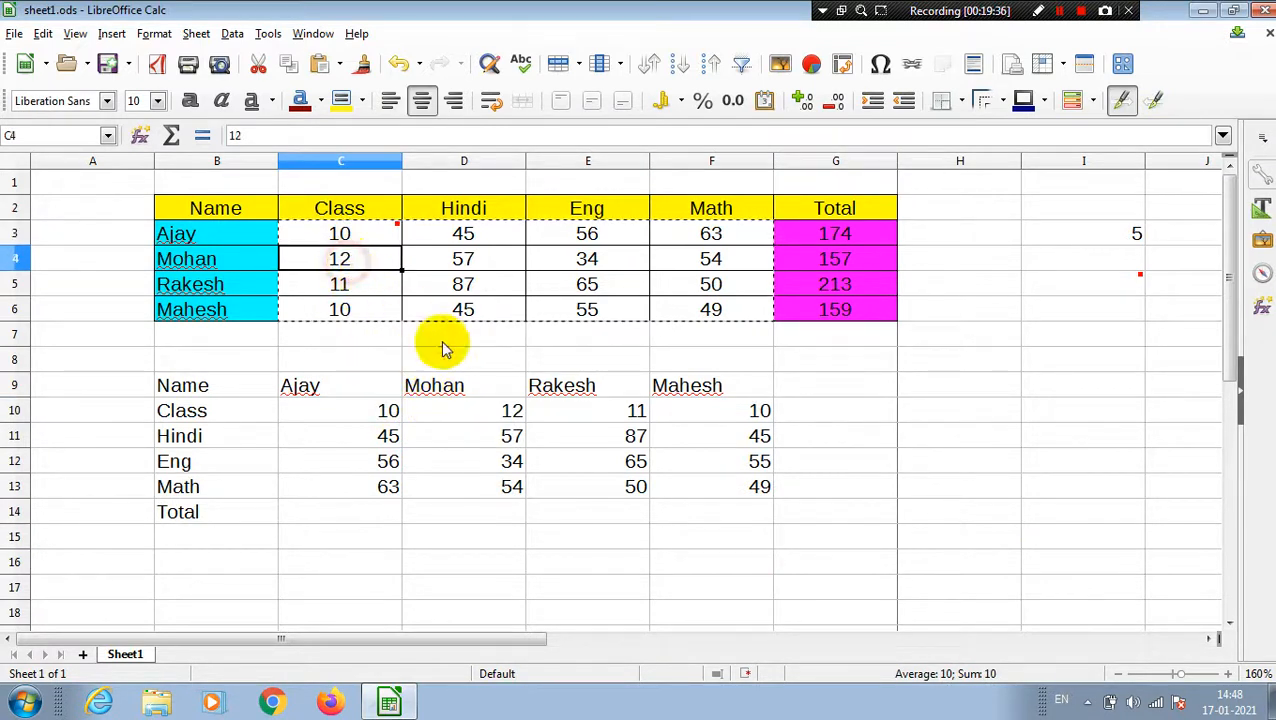
left_click(495, 414)
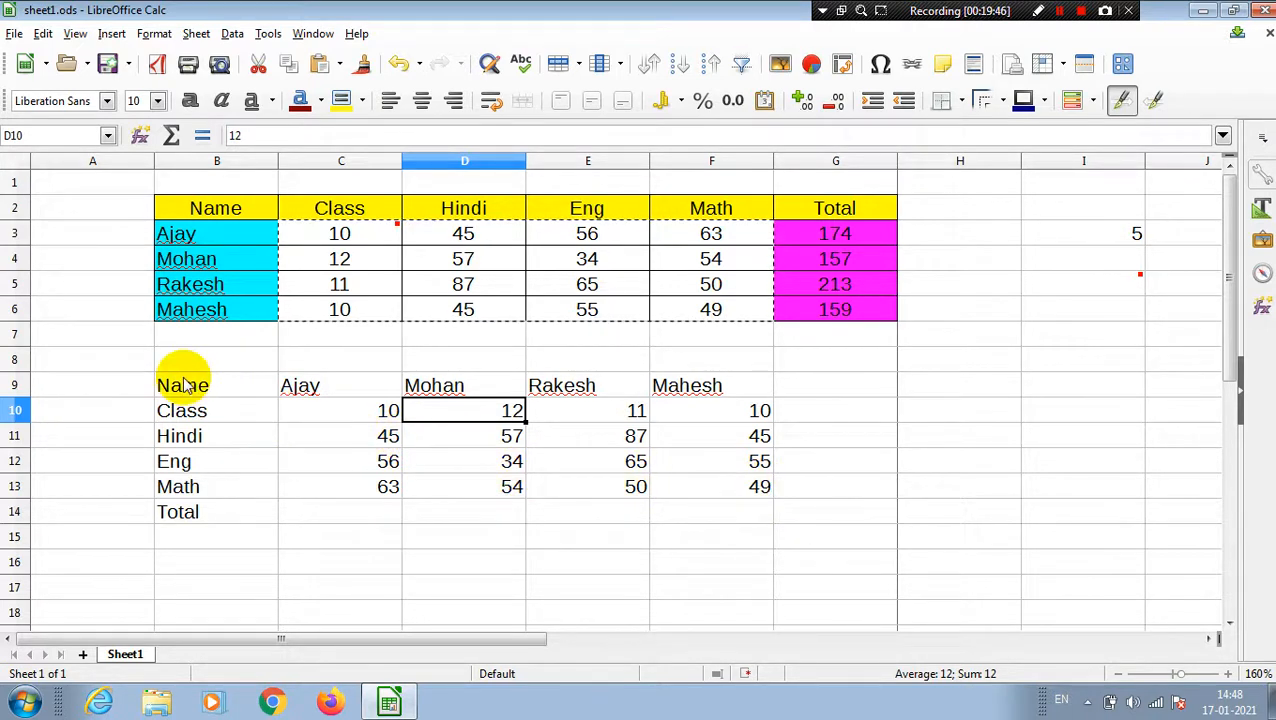
Clear the transposed data in B9:F13 and the Total label in B14.
left_click_drag(171, 385, 770, 497)
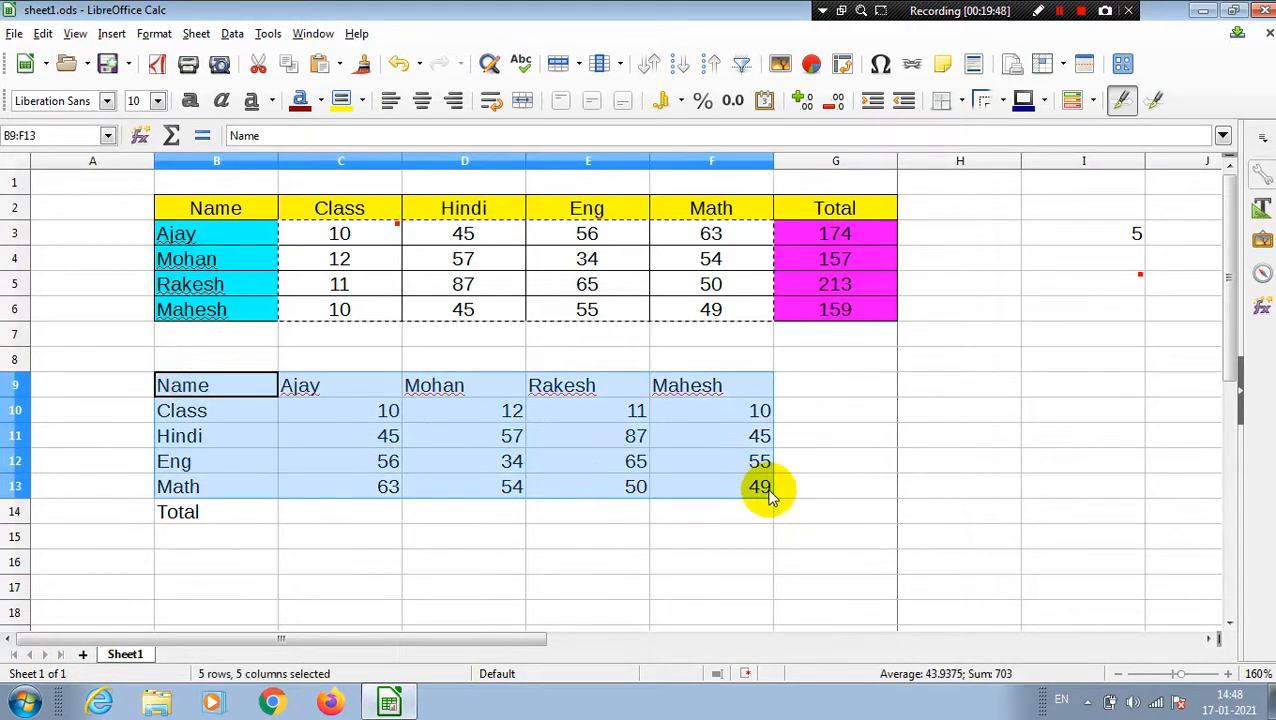
key("Delete")
left_click(250, 514)
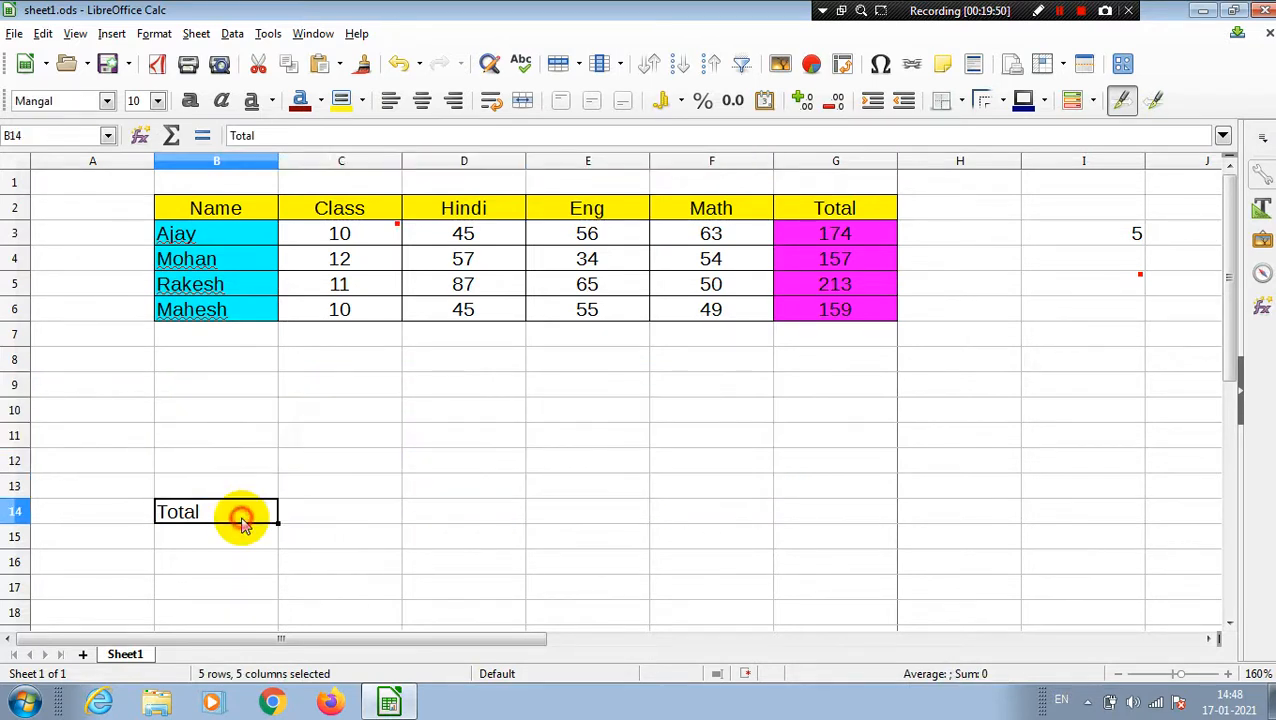
key("Delete")
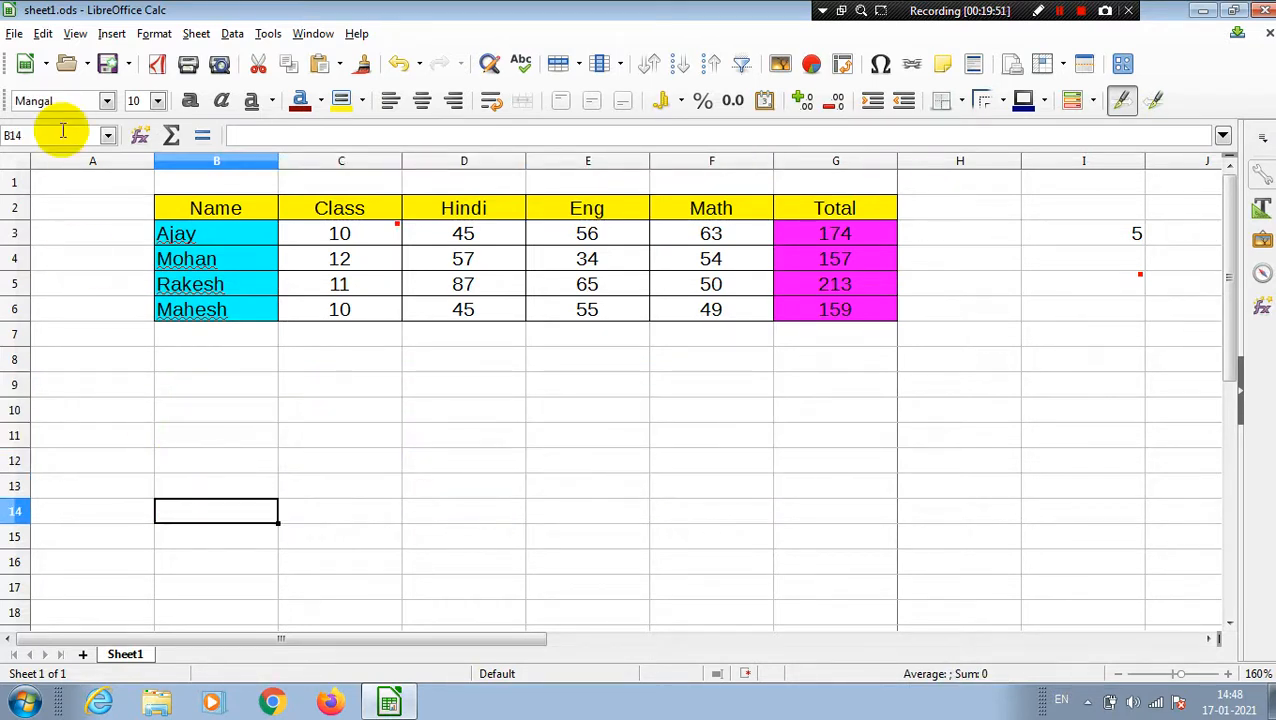
Copy the table B2:G6, turn on Skip empty cells in Paste Special for B9, and close the dialog without pasting.
left_click(237, 389)
left_click_drag(215, 218, 843, 310)
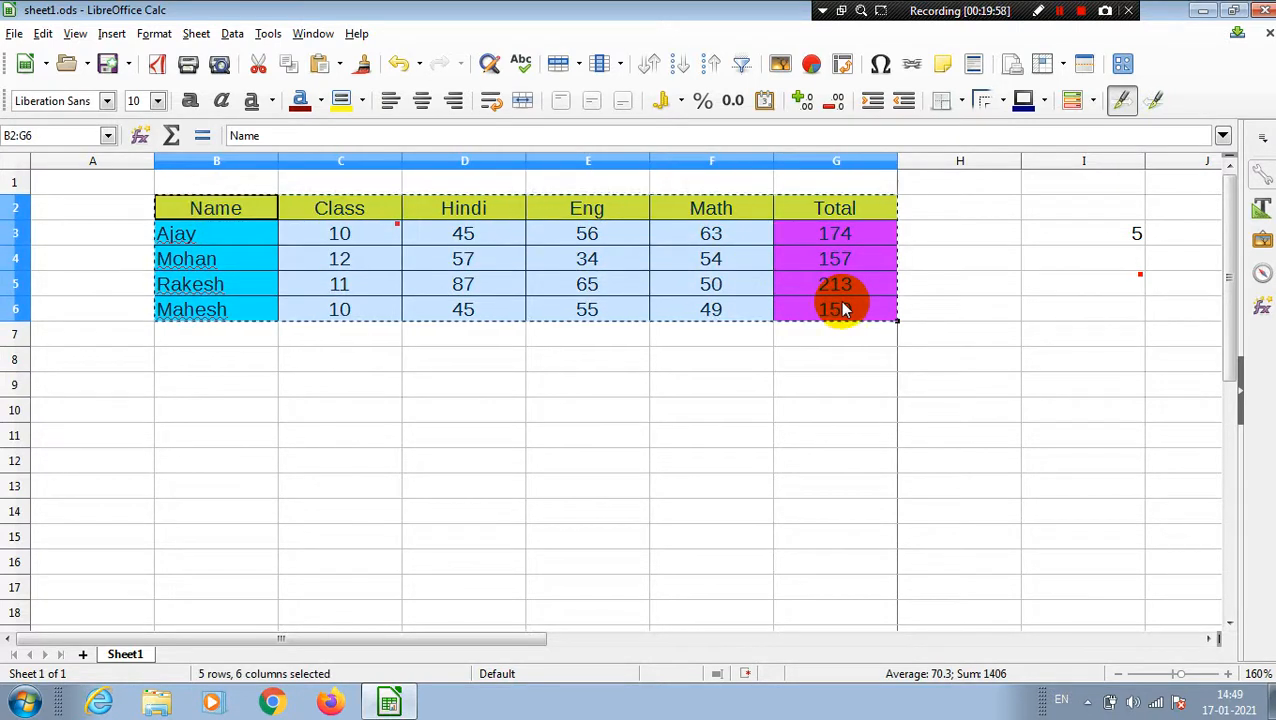
left_click(237, 395)
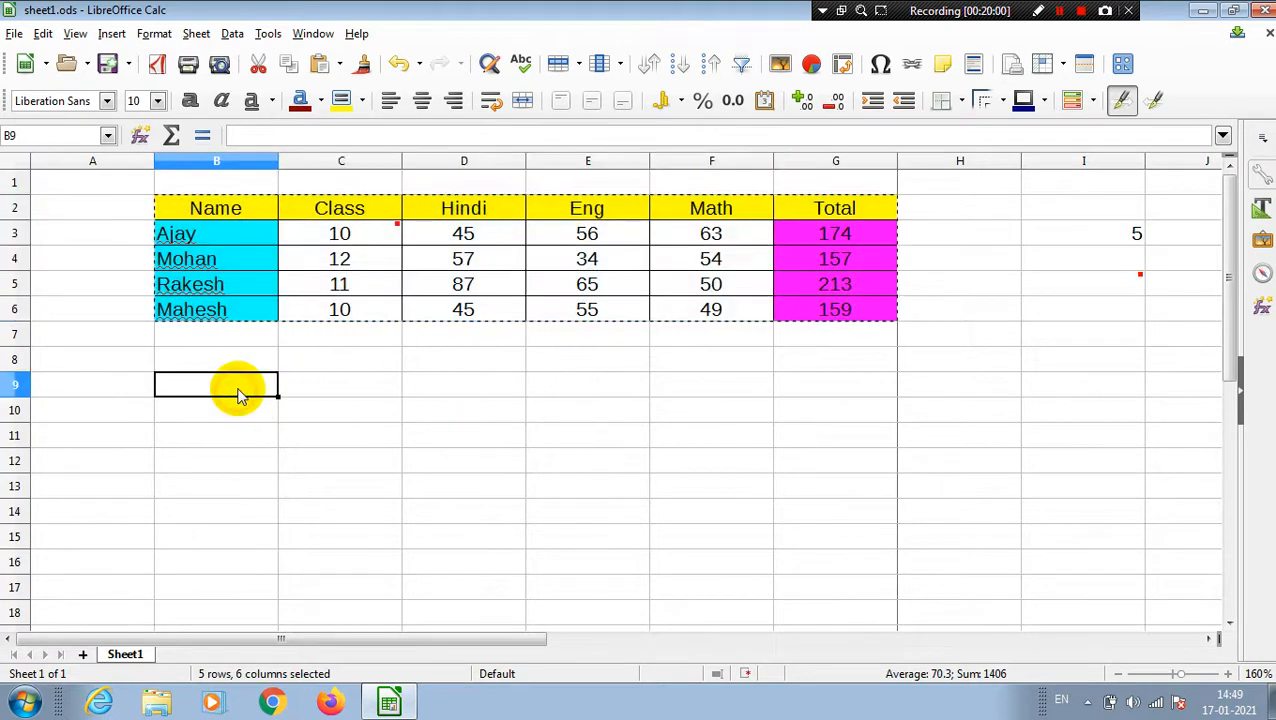
key("ctrl+shift+v")
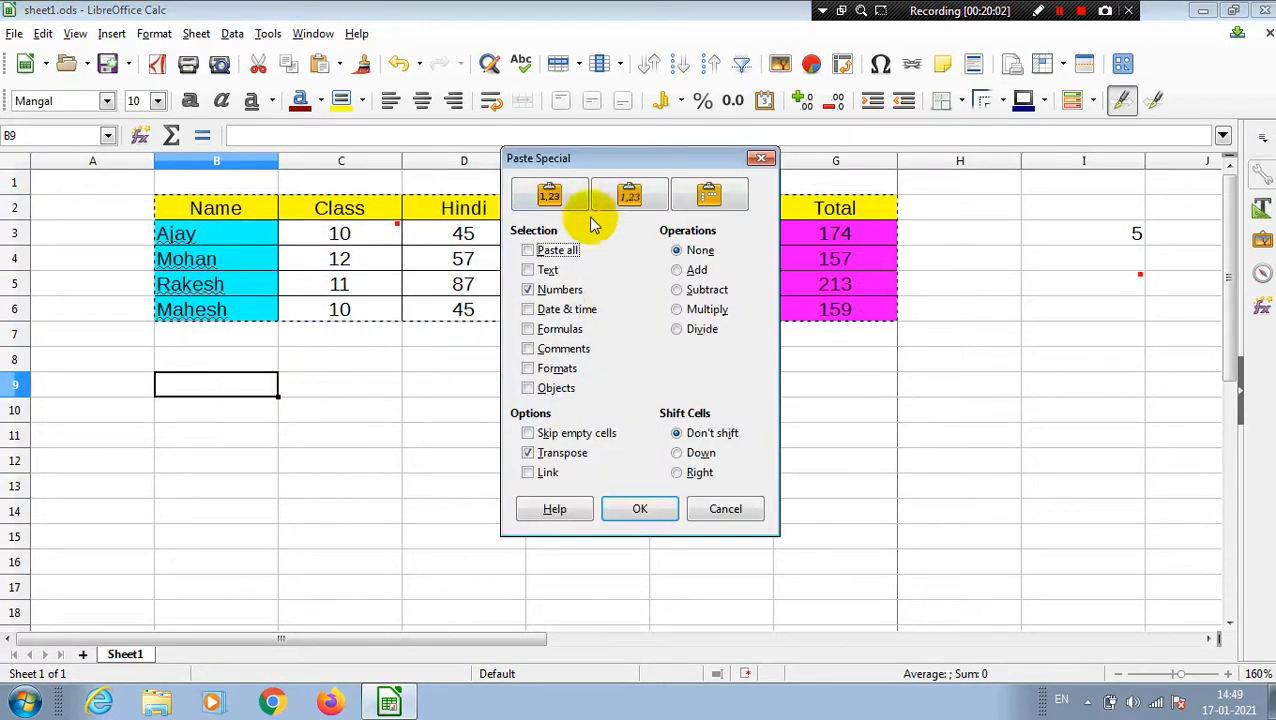
left_click_drag(563, 165, 767, 177)
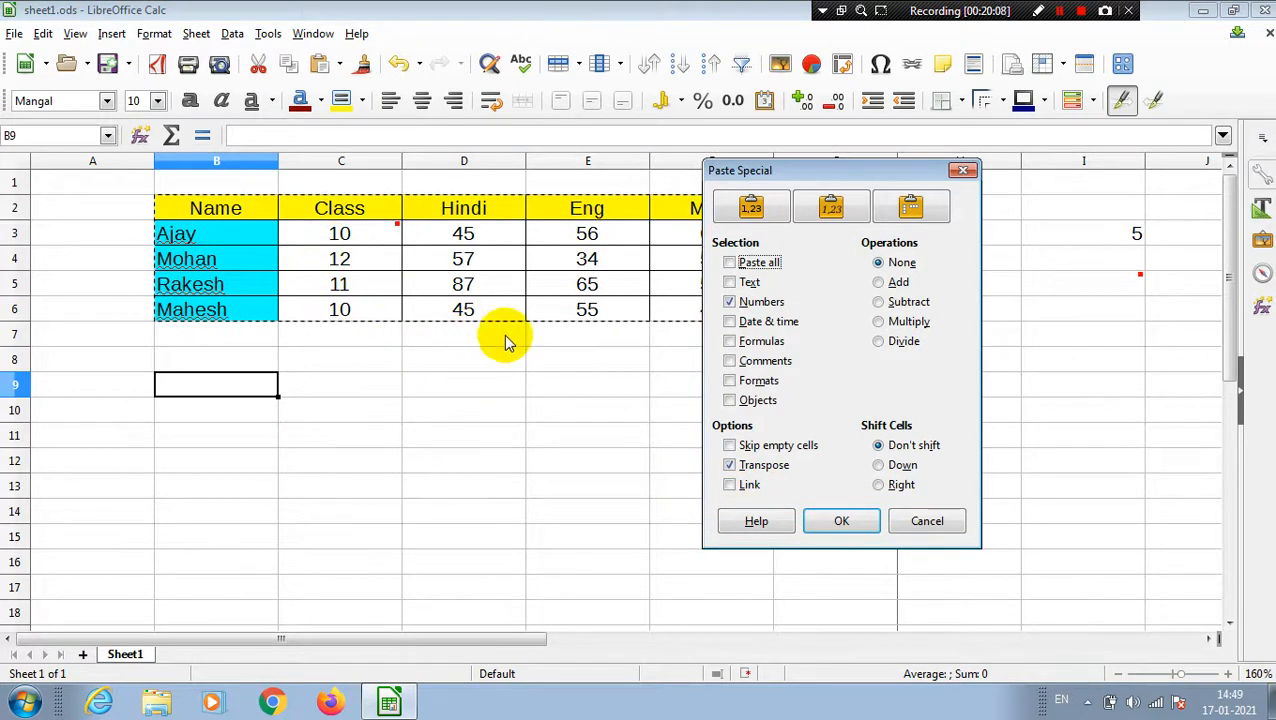
left_click(732, 447)
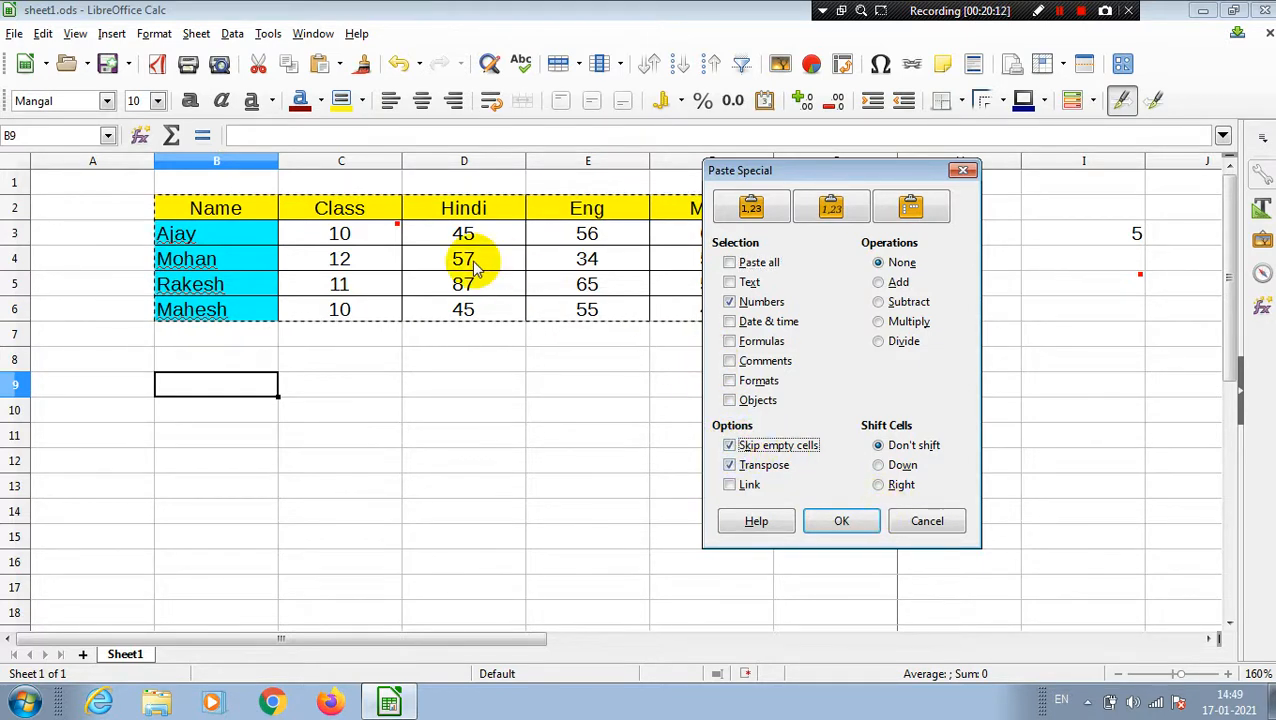
left_click(962, 170)
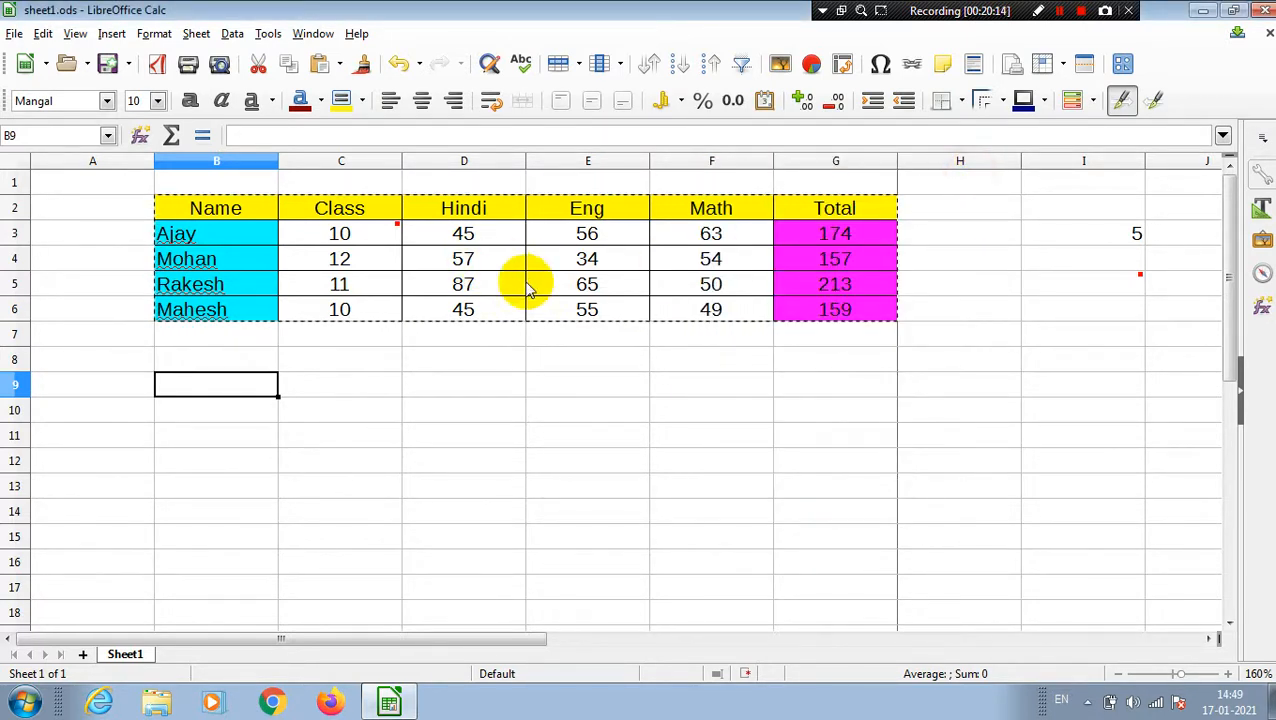
Clear the Hindi and Eng marks in D4:E5.
left_click(480, 250)
left_click_drag(491, 258, 588, 283)
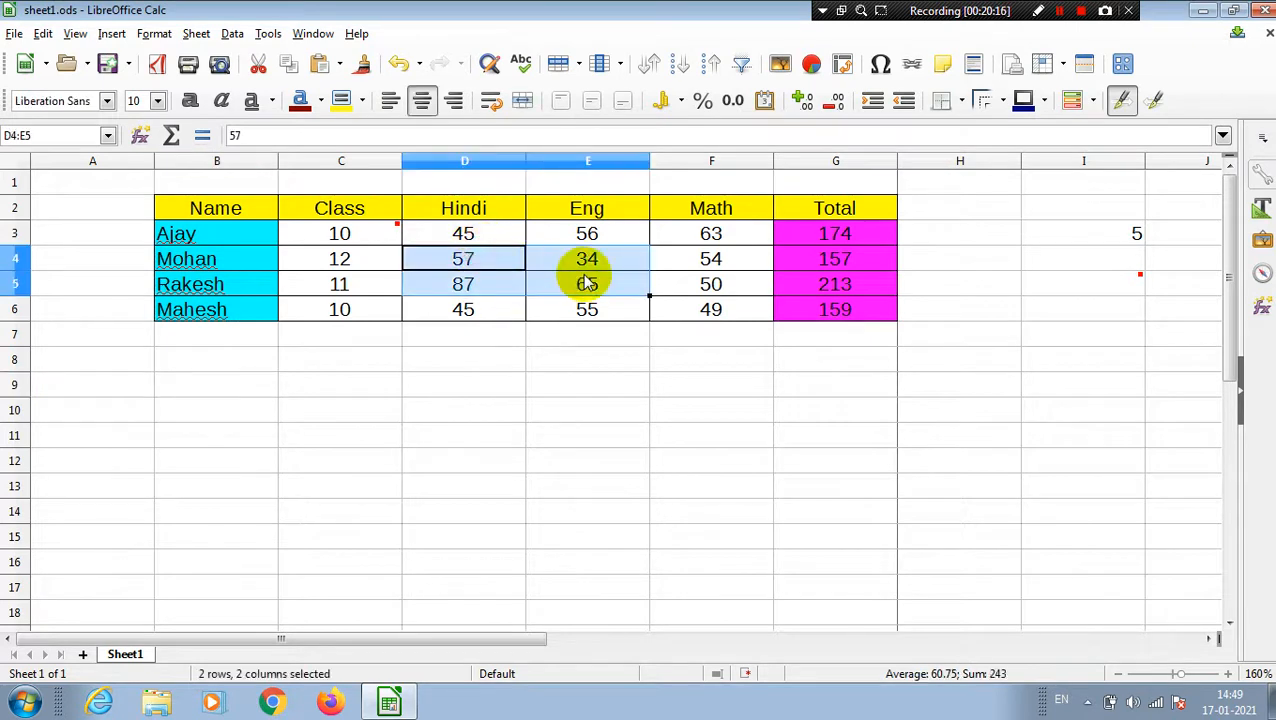
left_click(632, 430)
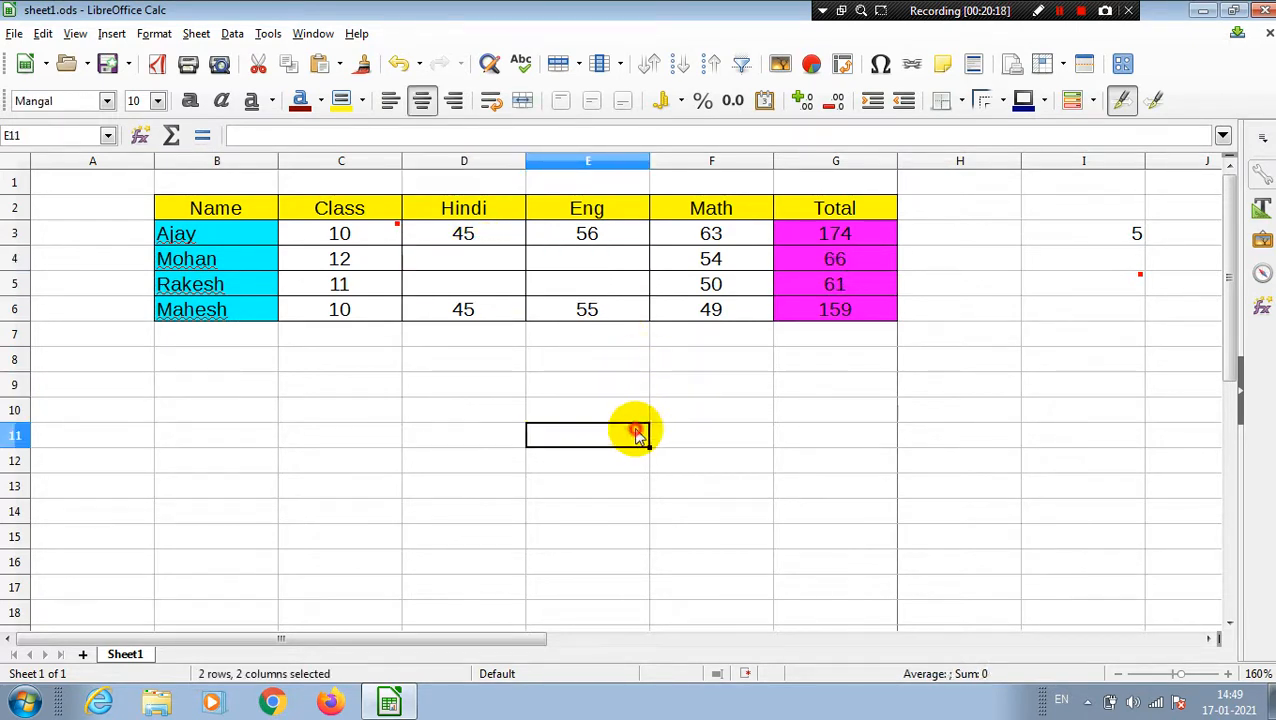
Copy the table B2:G6 and set Paste Special at B9 to include text, numbers, formulas and formats.
left_click_drag(245, 202, 812, 316)
key("super+c")
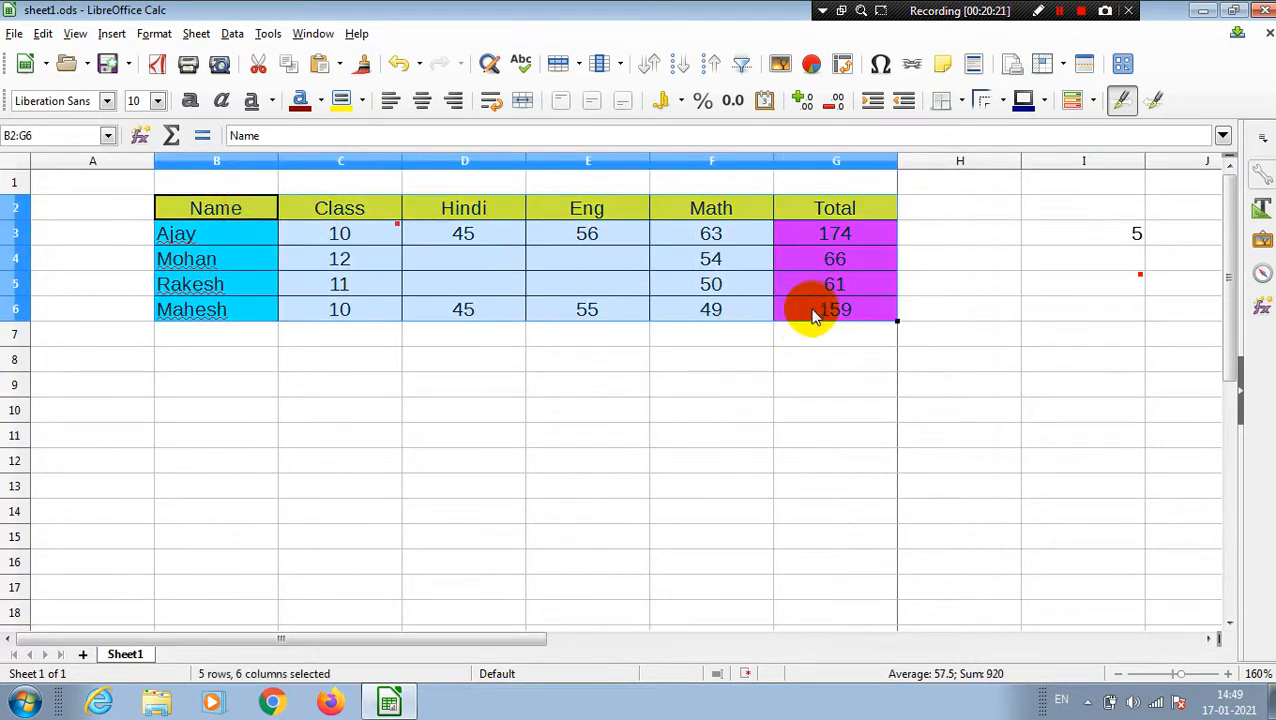
left_click(190, 408)
left_click(180, 385)
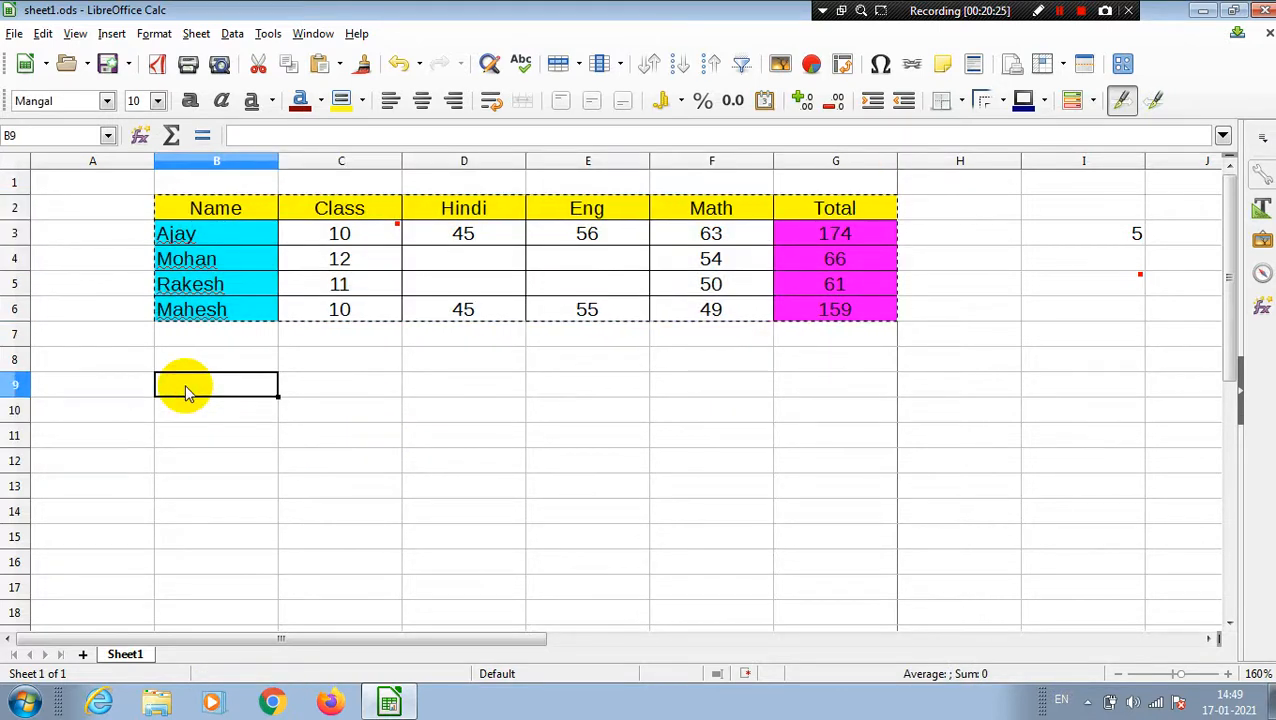
key("ctrl+shift+v")
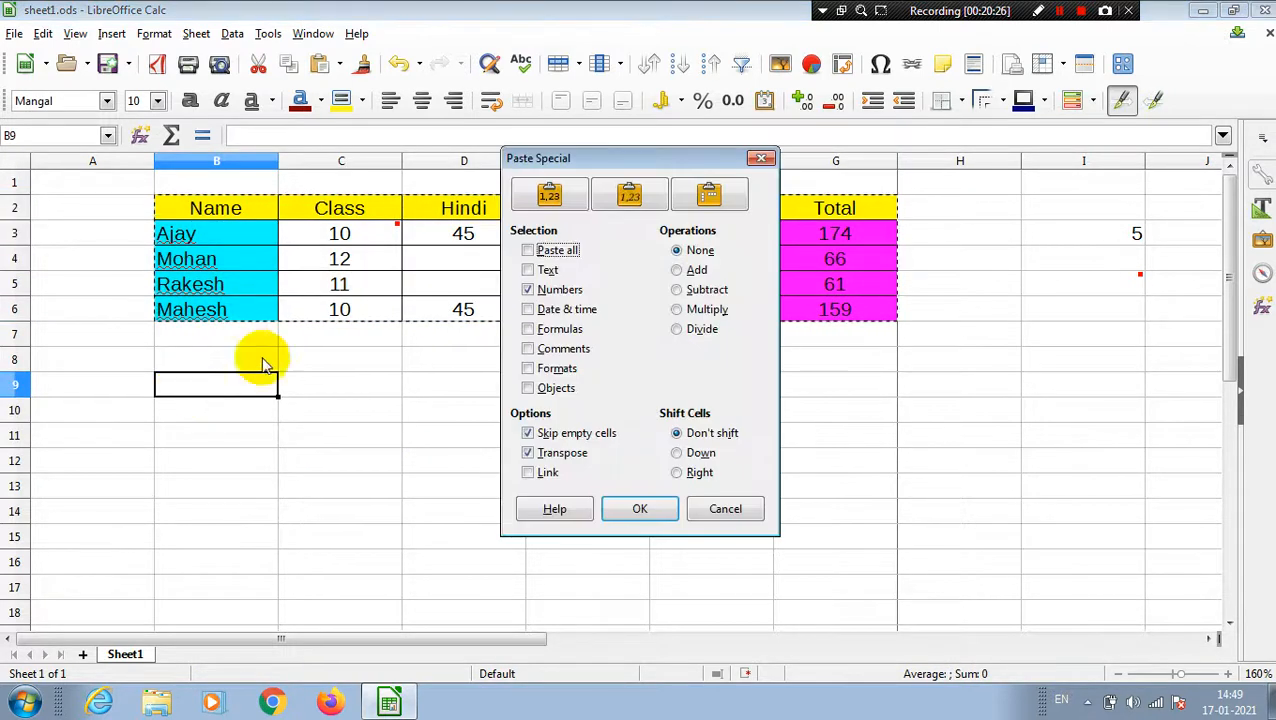
left_click(540, 270)
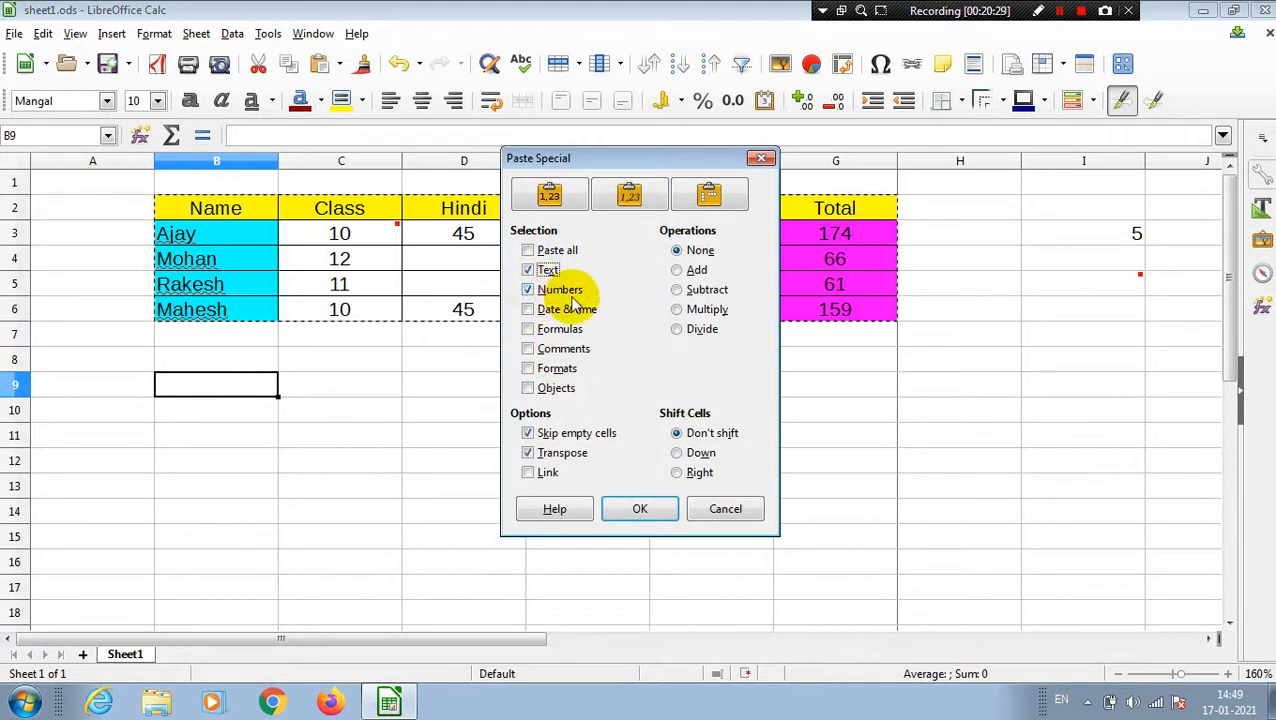
left_click(538, 370)
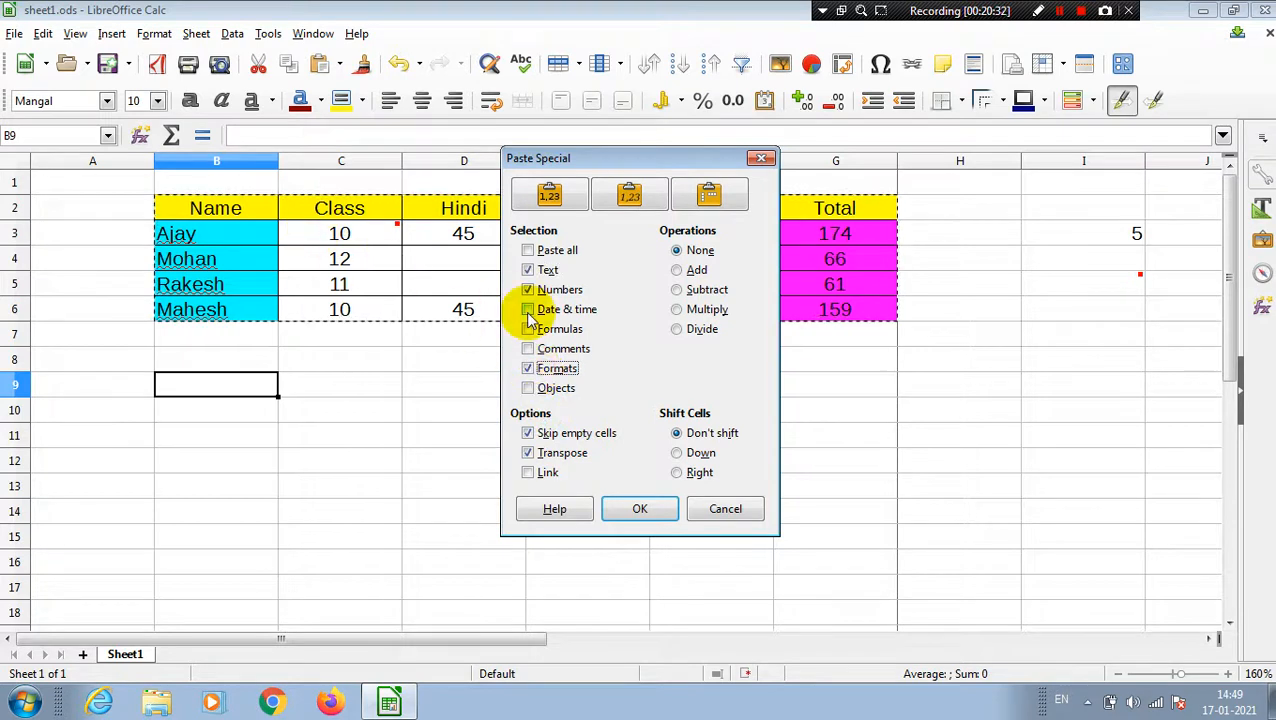
left_click(530, 328)
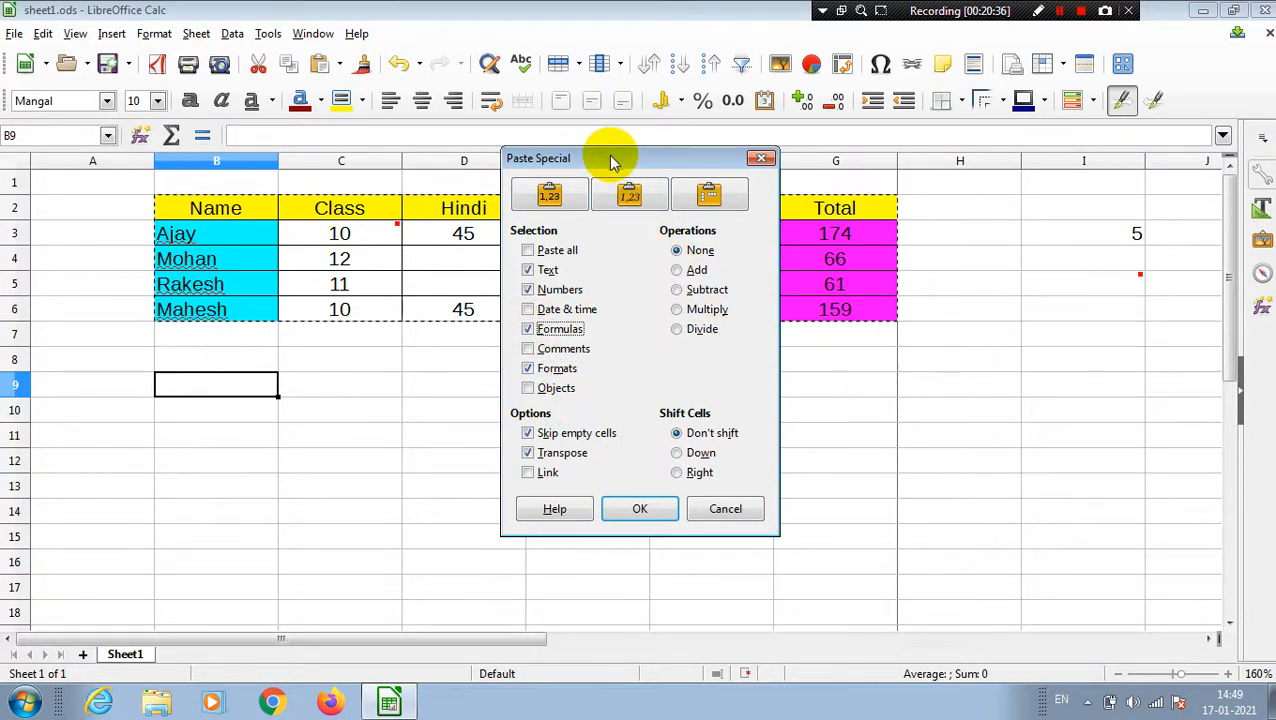
Turn off Transpose and paste the copied table at B9 with Skip empty cells enabled.
left_click_drag(607, 162, 890, 234)
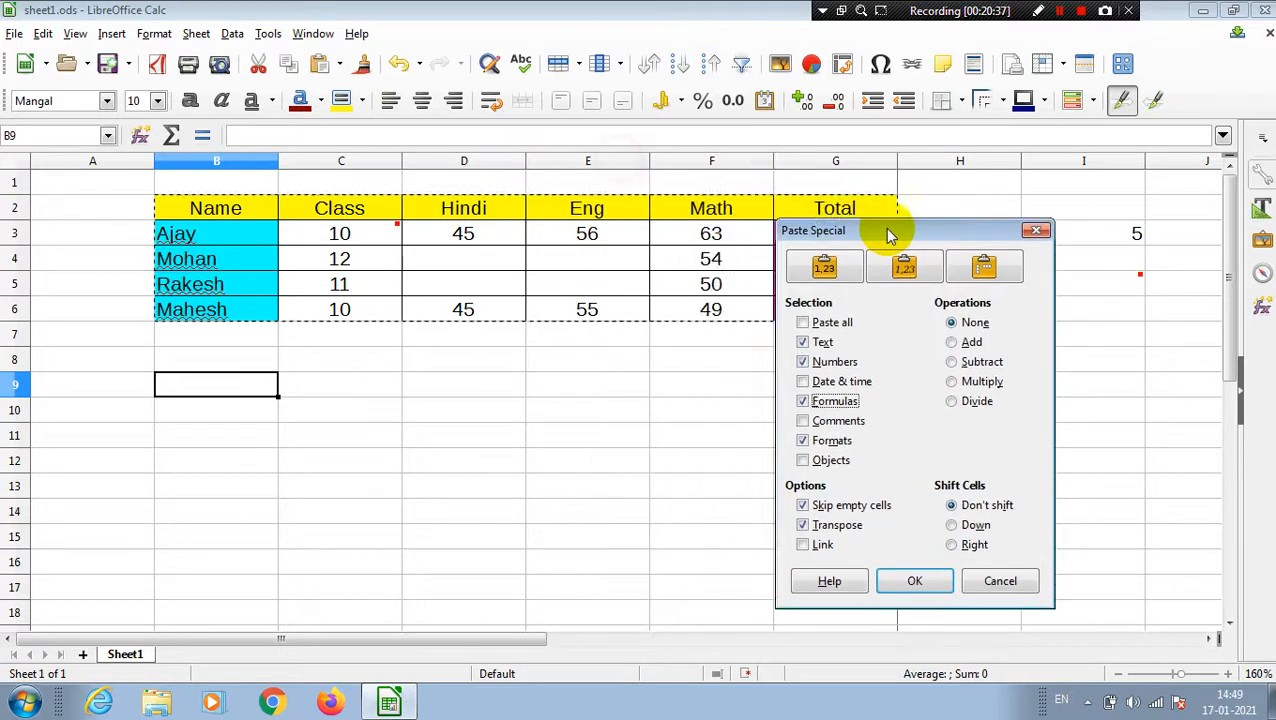
left_click(806, 528)
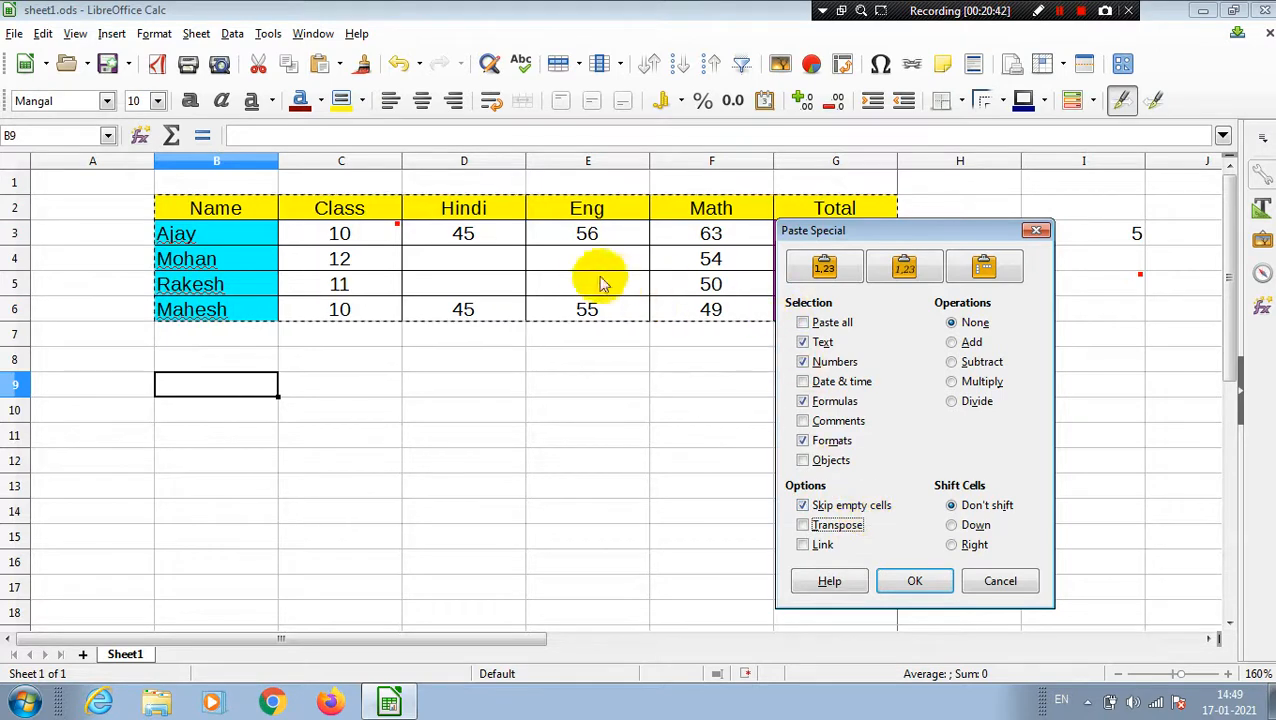
left_click(887, 248)
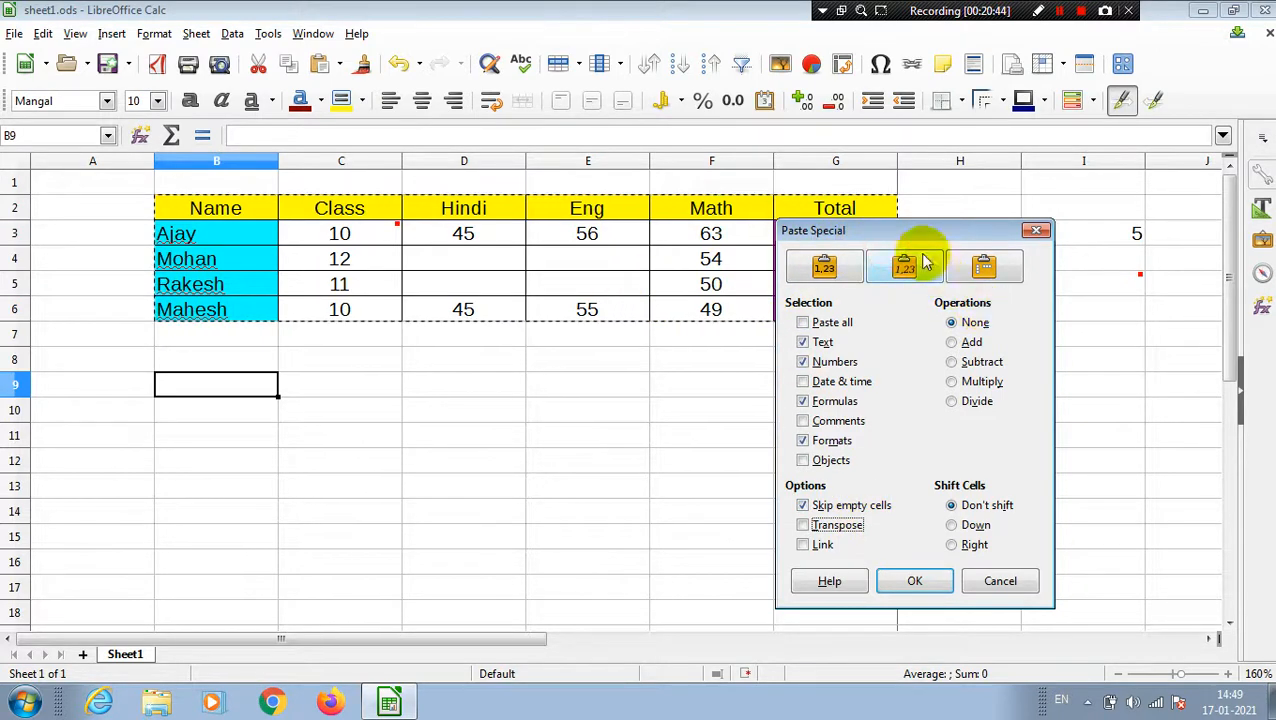
left_click_drag(968, 237, 1116, 227)
left_click(1062, 571)
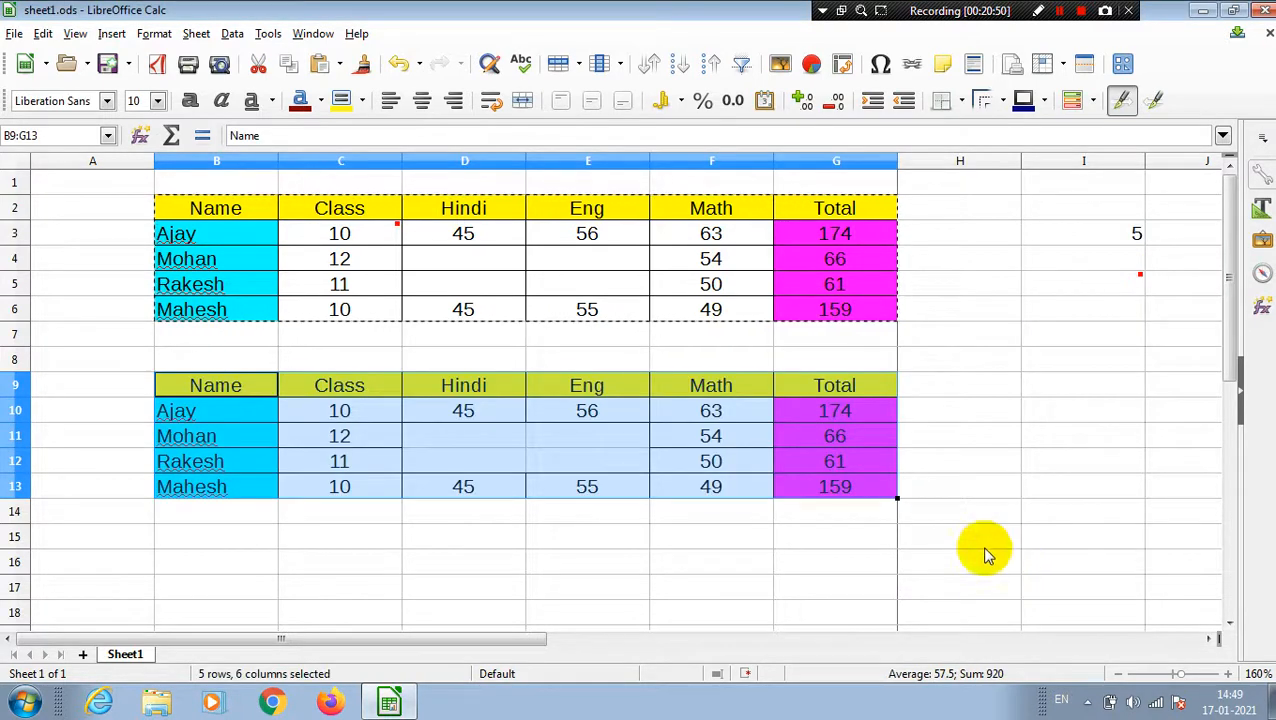
left_click(907, 520)
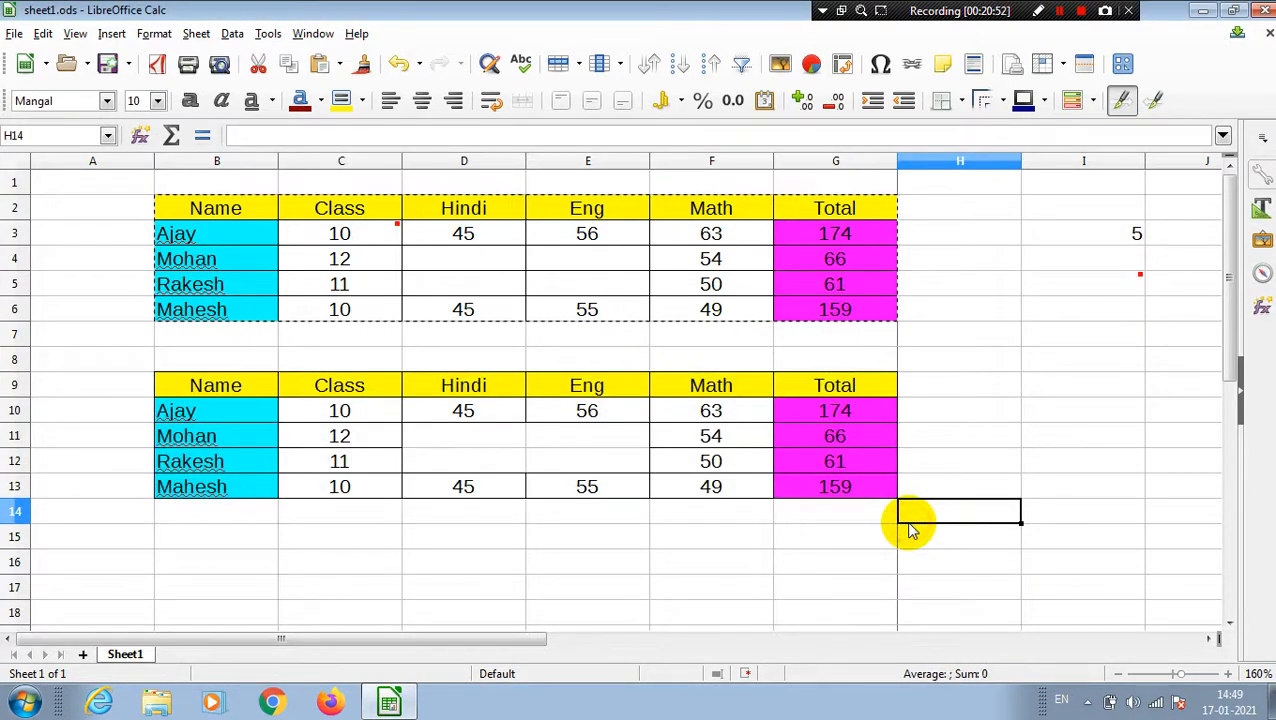
left_click(466, 516)
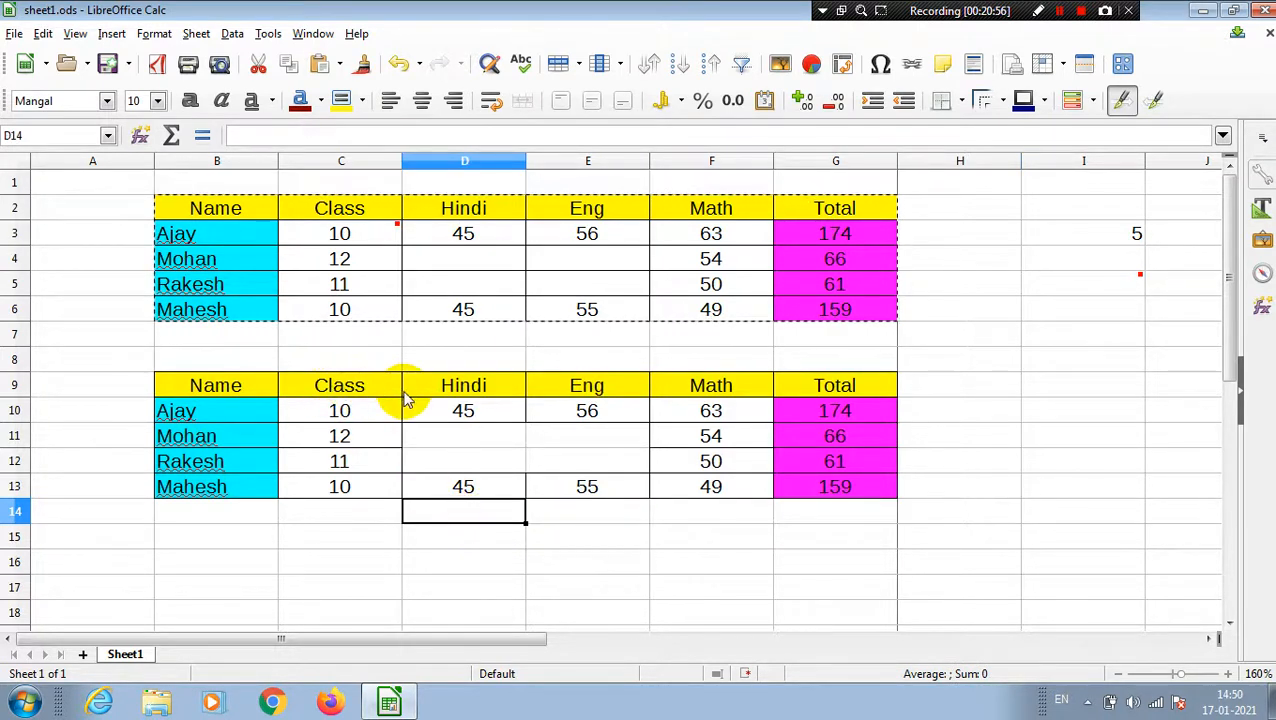
left_click(450, 455)
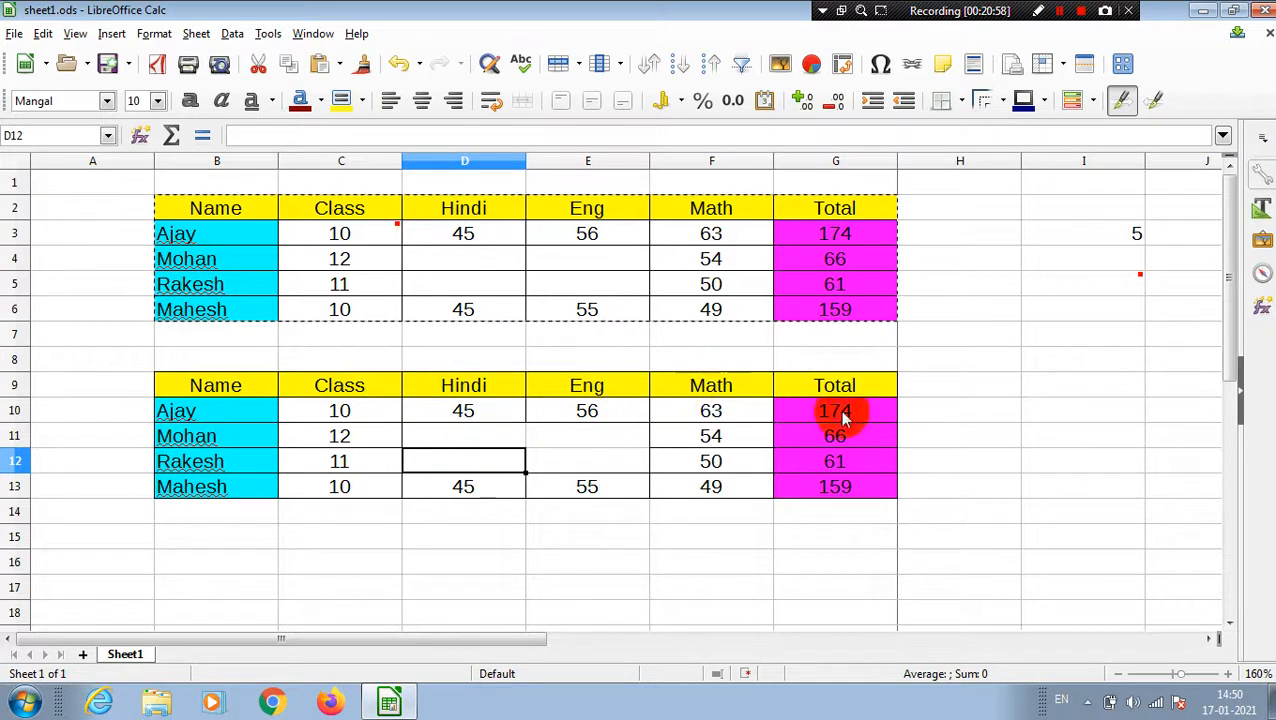
Delete rows 9 to 13 containing the pasted copy of the table.
left_click(334, 244)
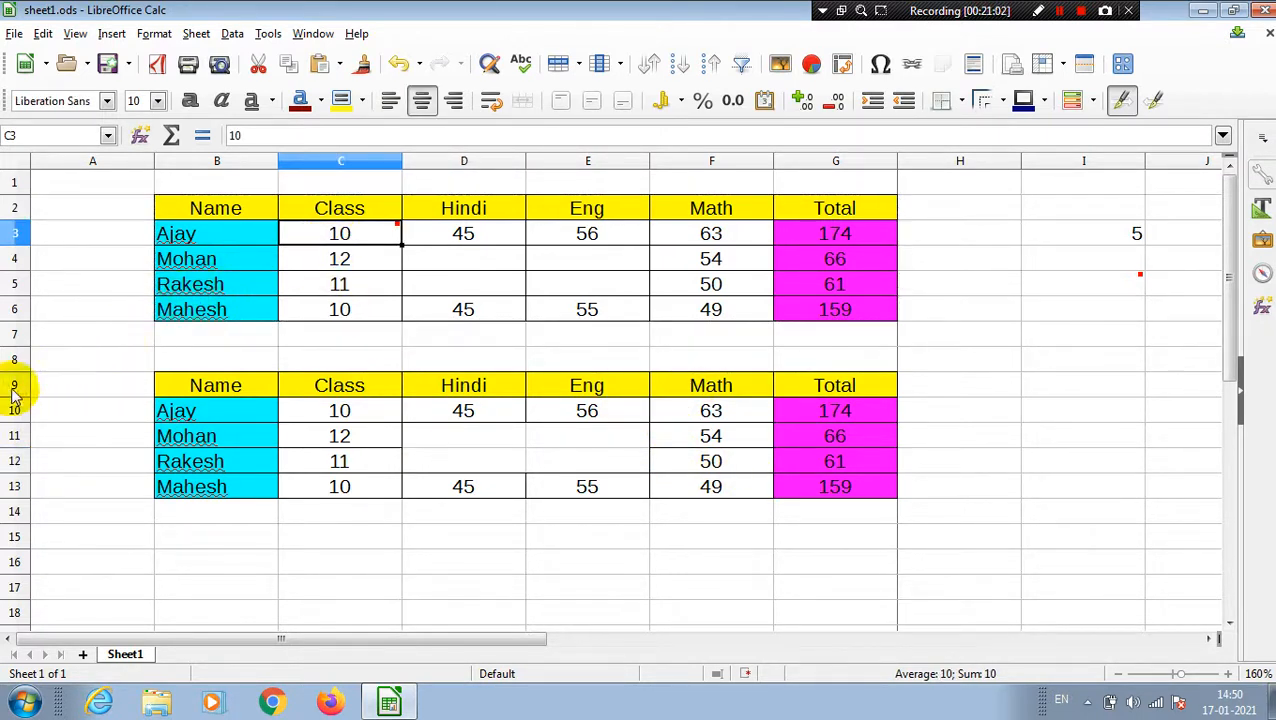
left_click_drag(18, 388, 44, 490)
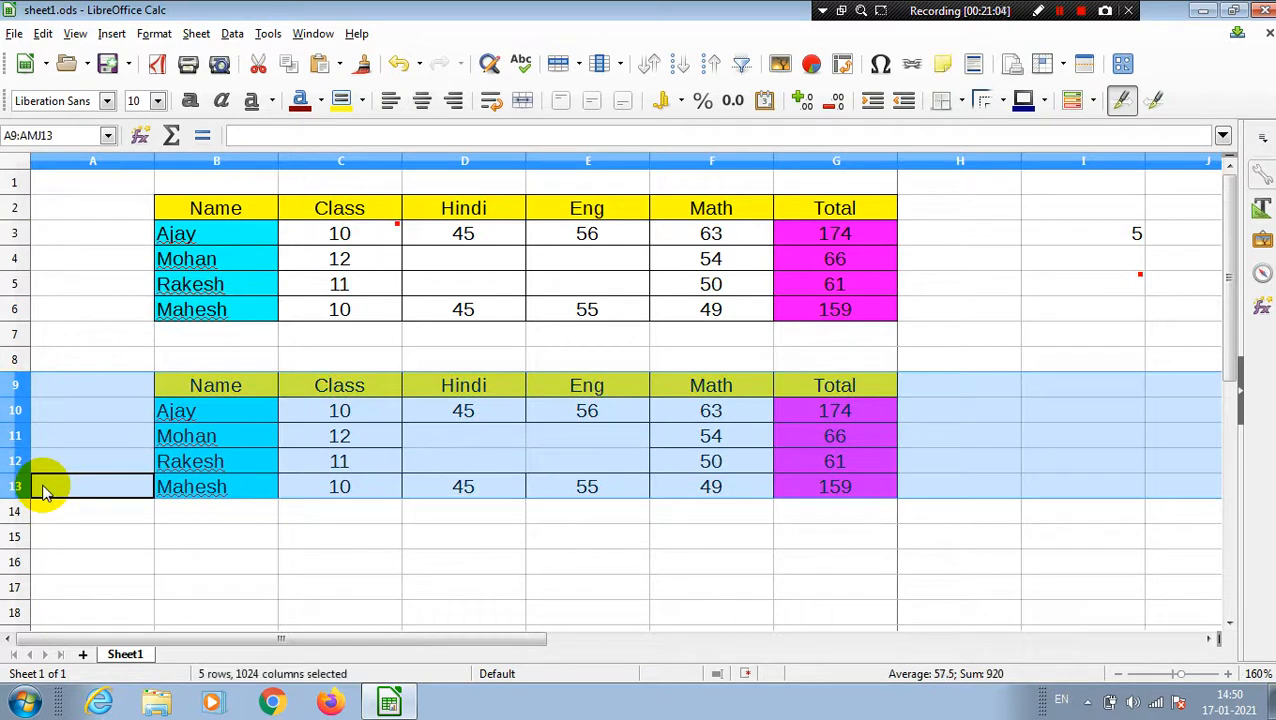
key("ctrl+minus")
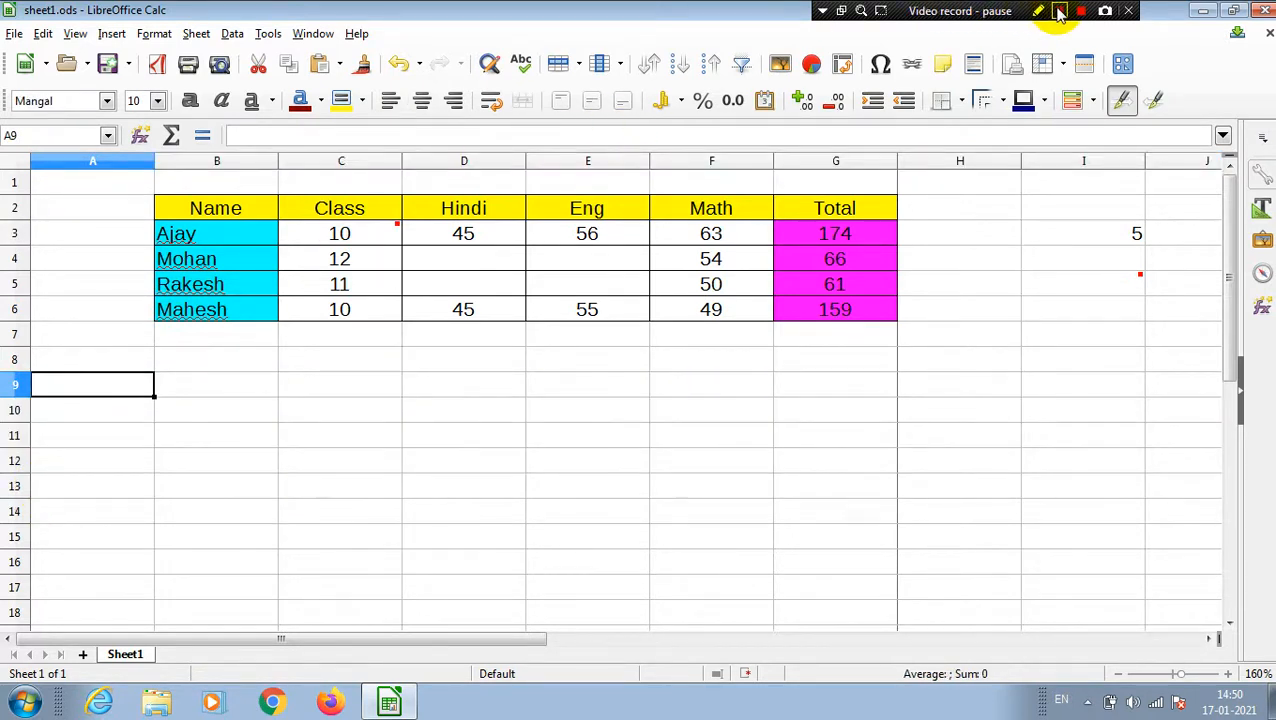
left_click(1059, 12)
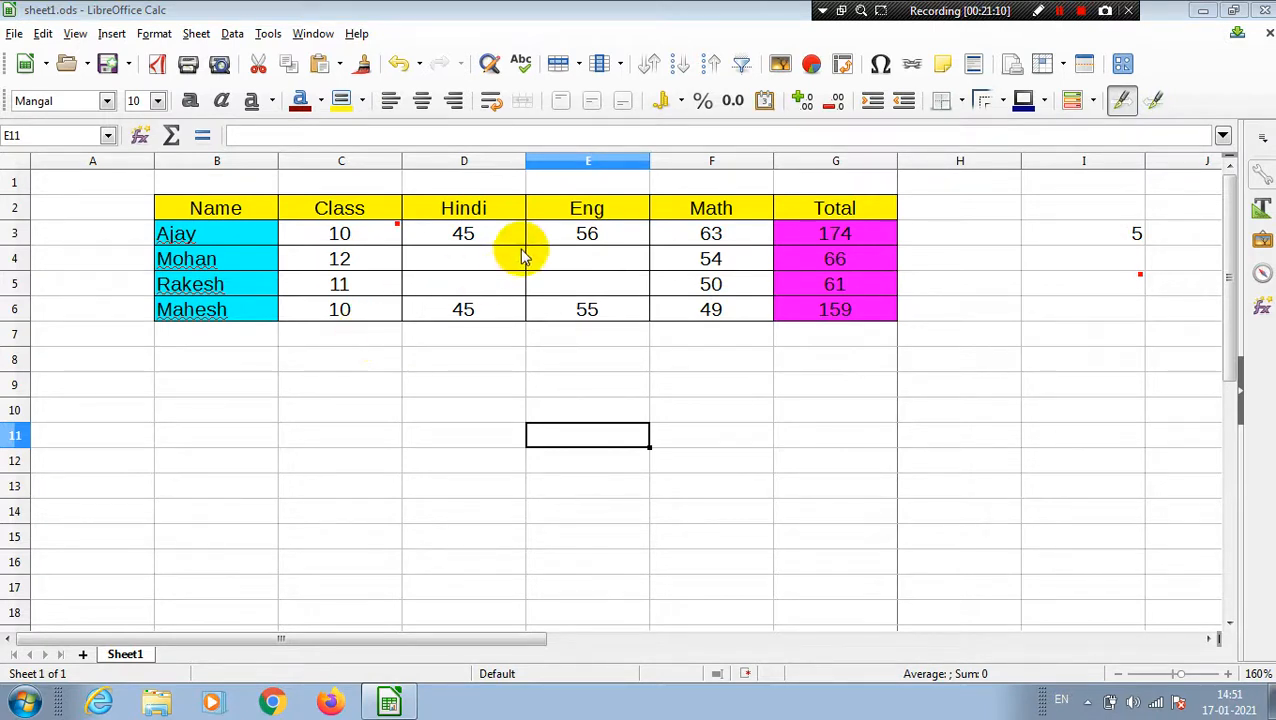
left_click_drag(500, 255, 588, 279)
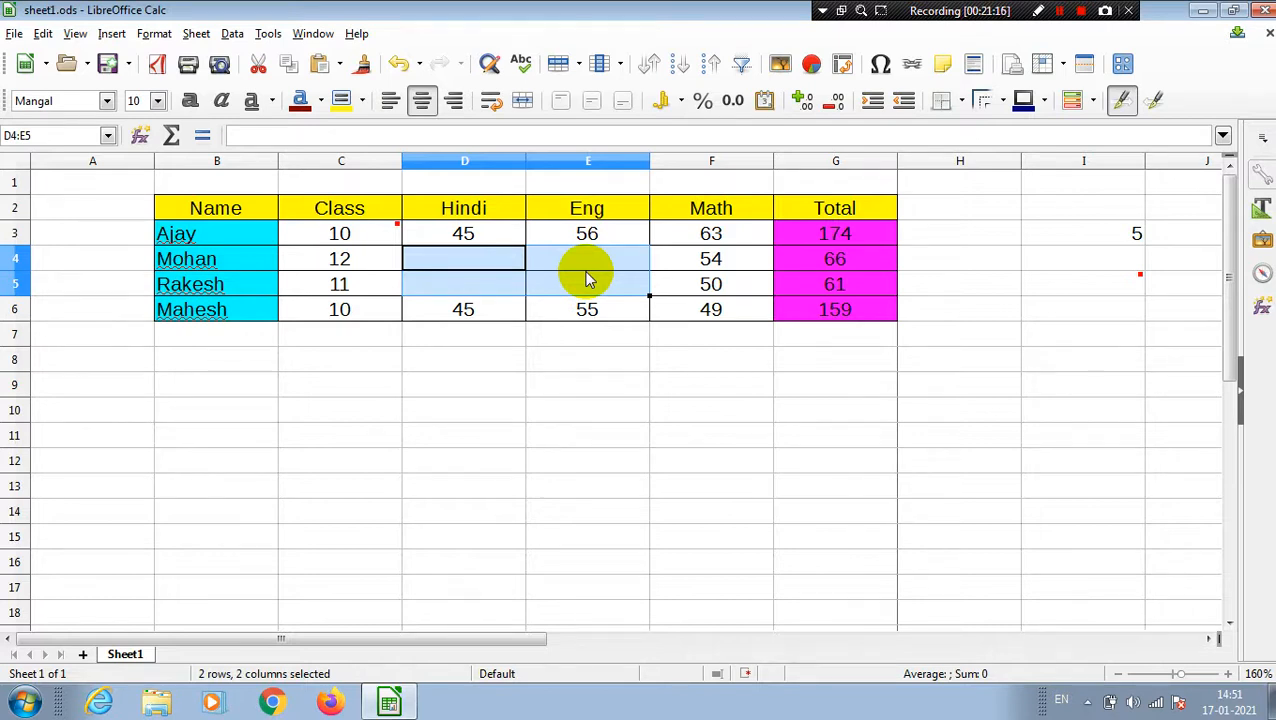
left_click(314, 430)
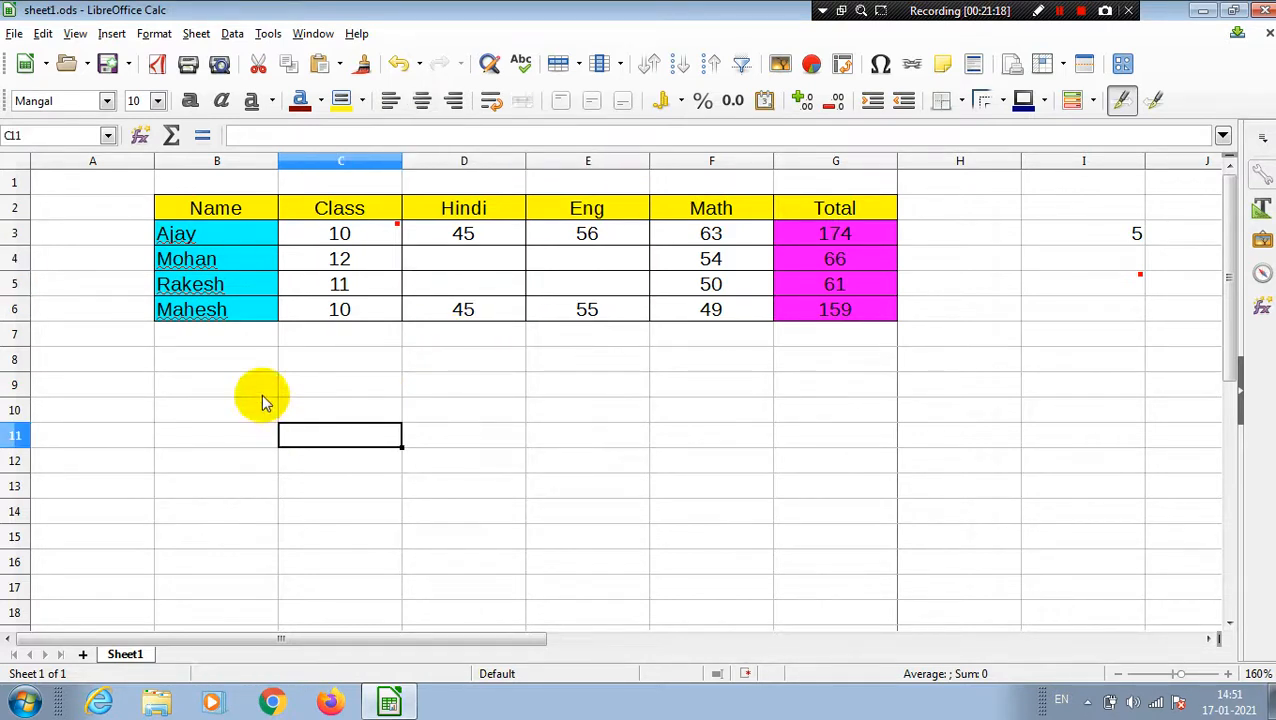
left_click(43, 33)
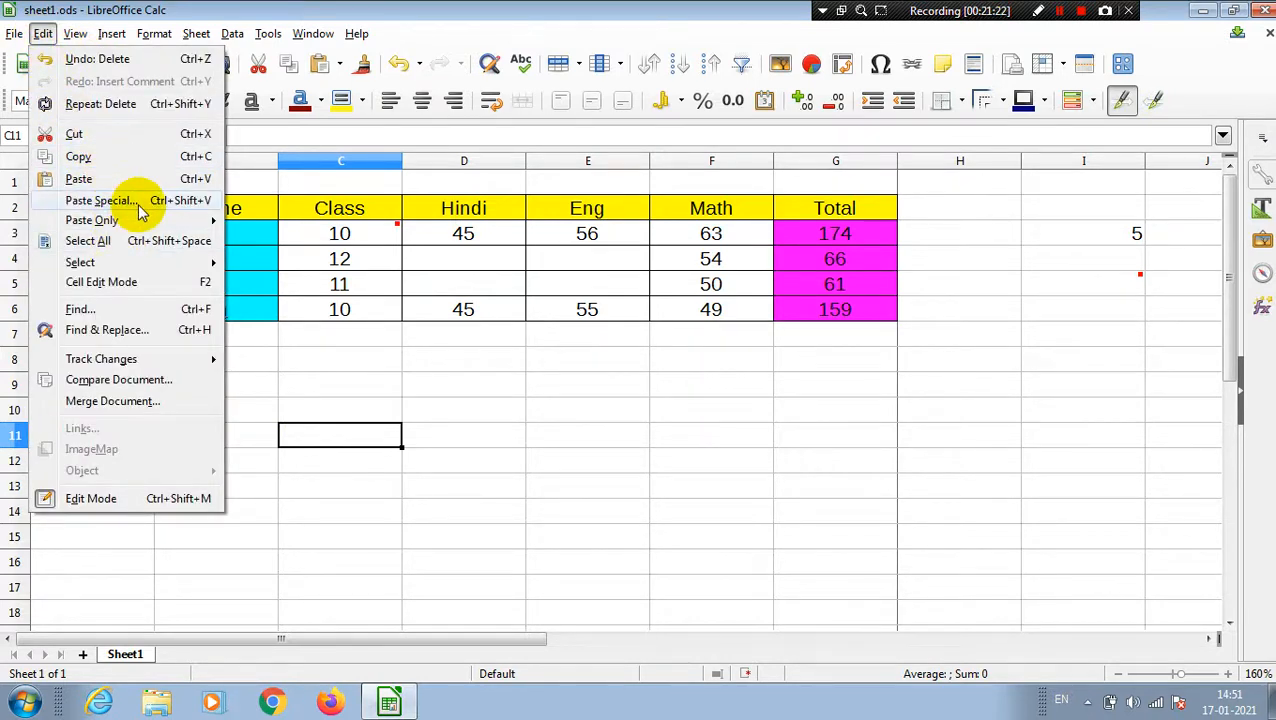
mouse_move(146, 220)
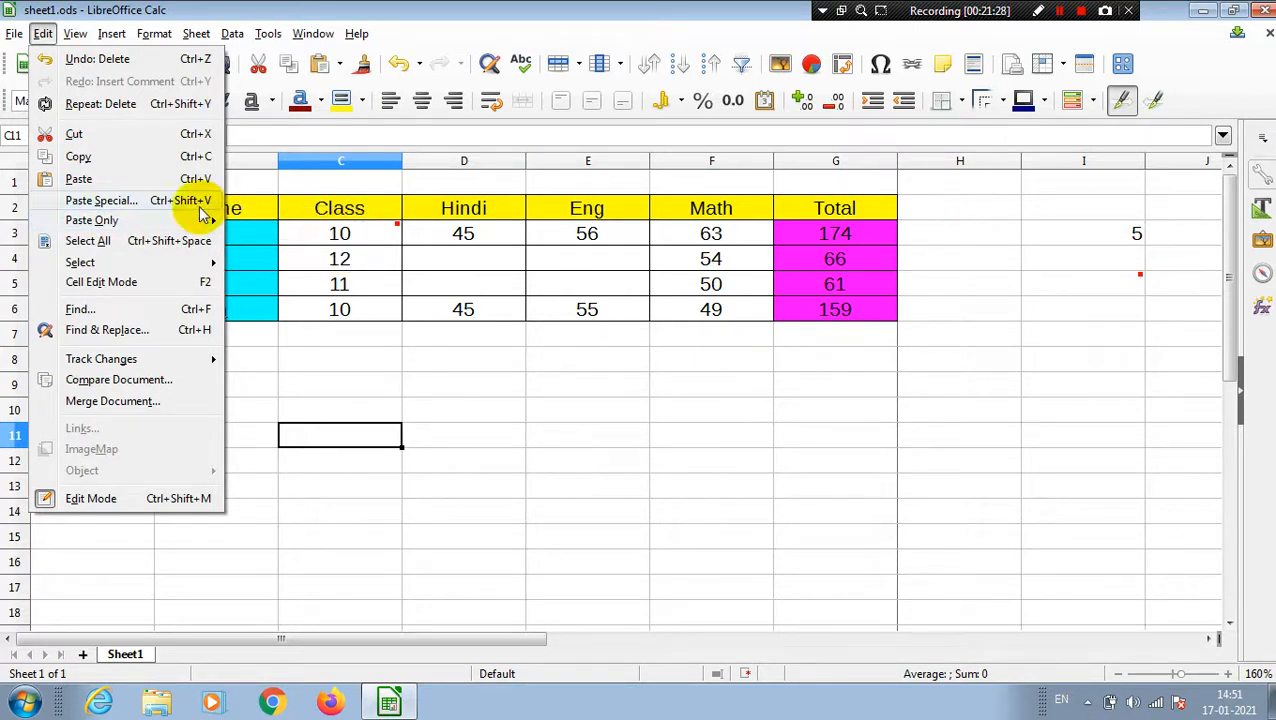
left_click(431, 348)
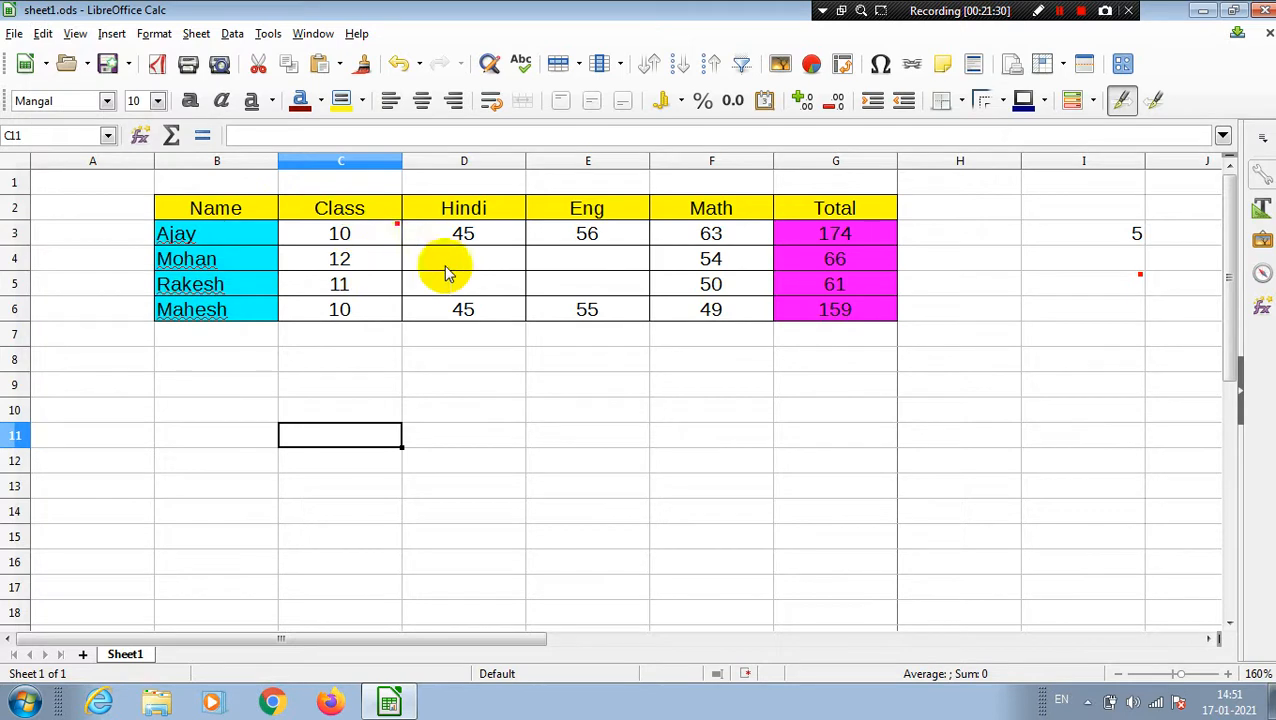
left_click(313, 337)
Copy the marks table B2:G6 and paste only its text at B8.
left_click_drag(172, 214, 780, 308)
key("ctrl+c")
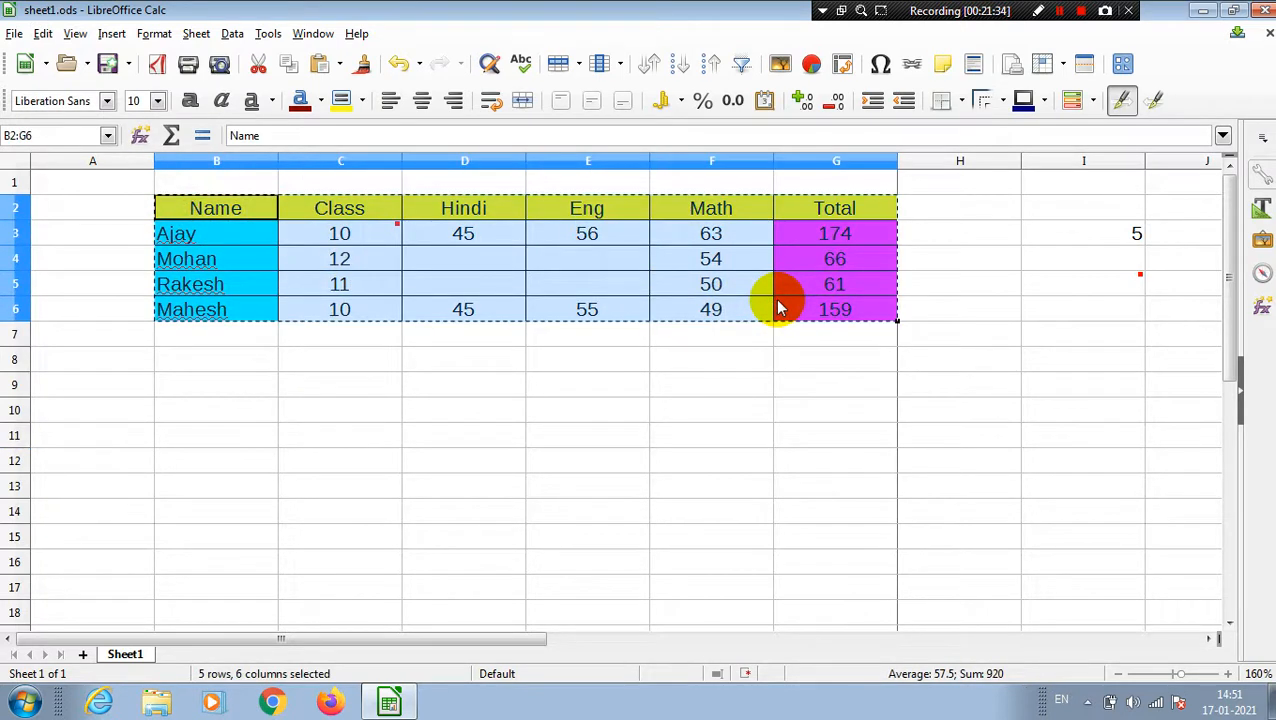
left_click(230, 360)
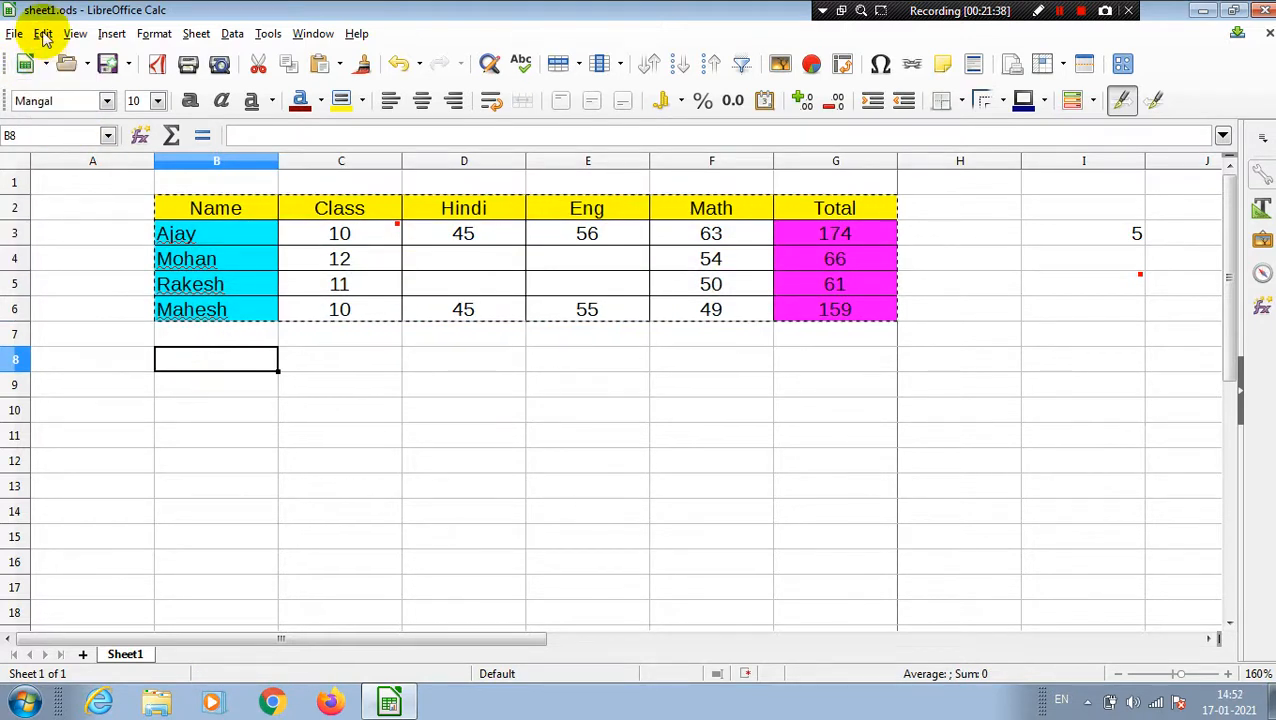
key("ctrl+shift+v")
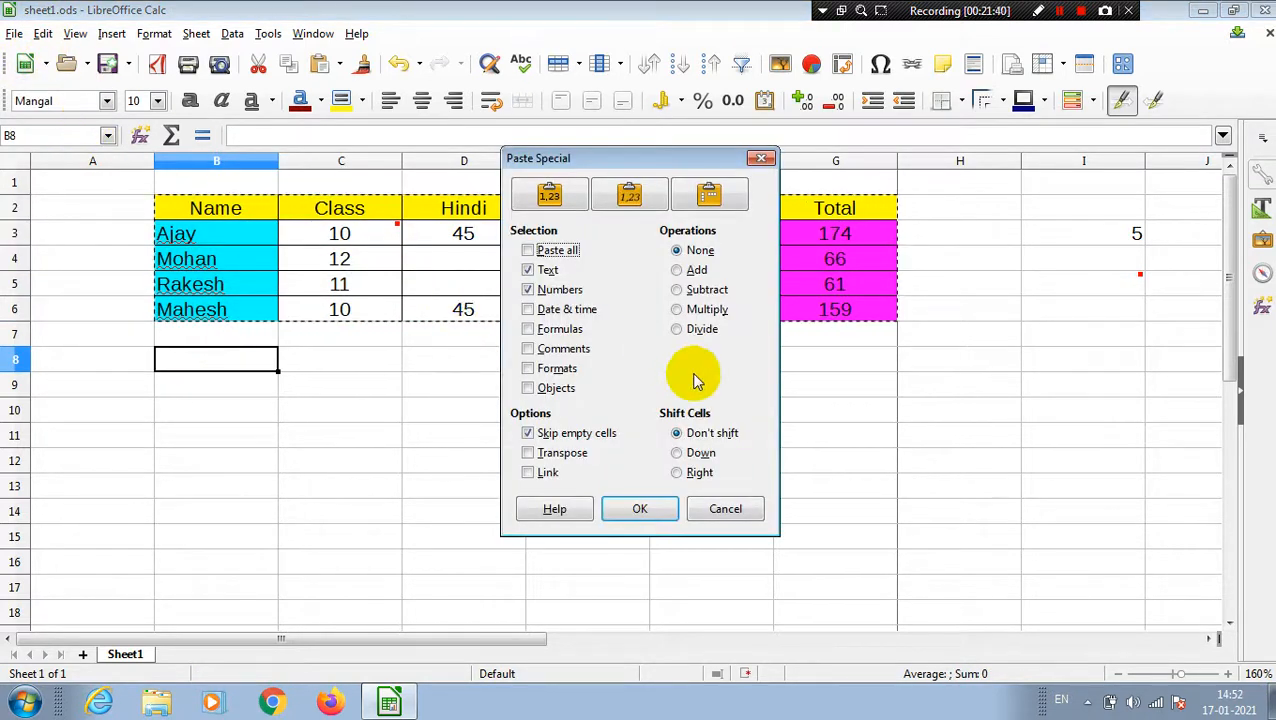
left_click(761, 159)
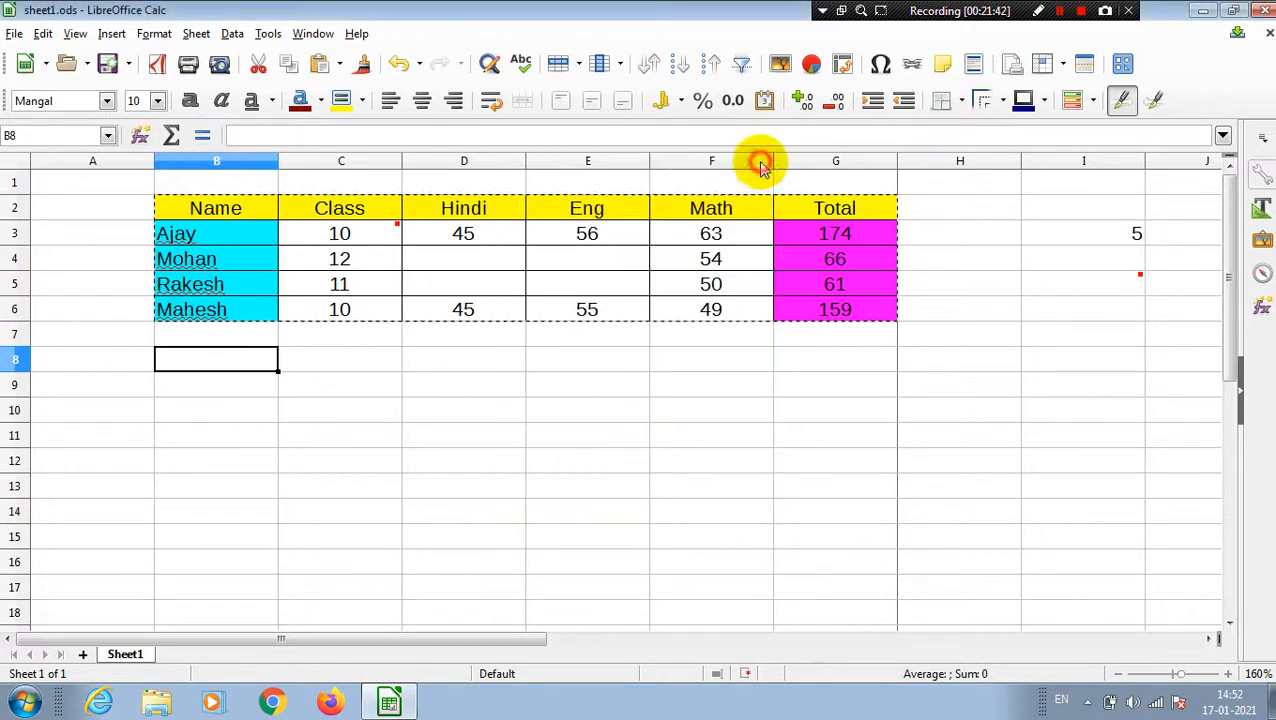
left_click(43, 34)
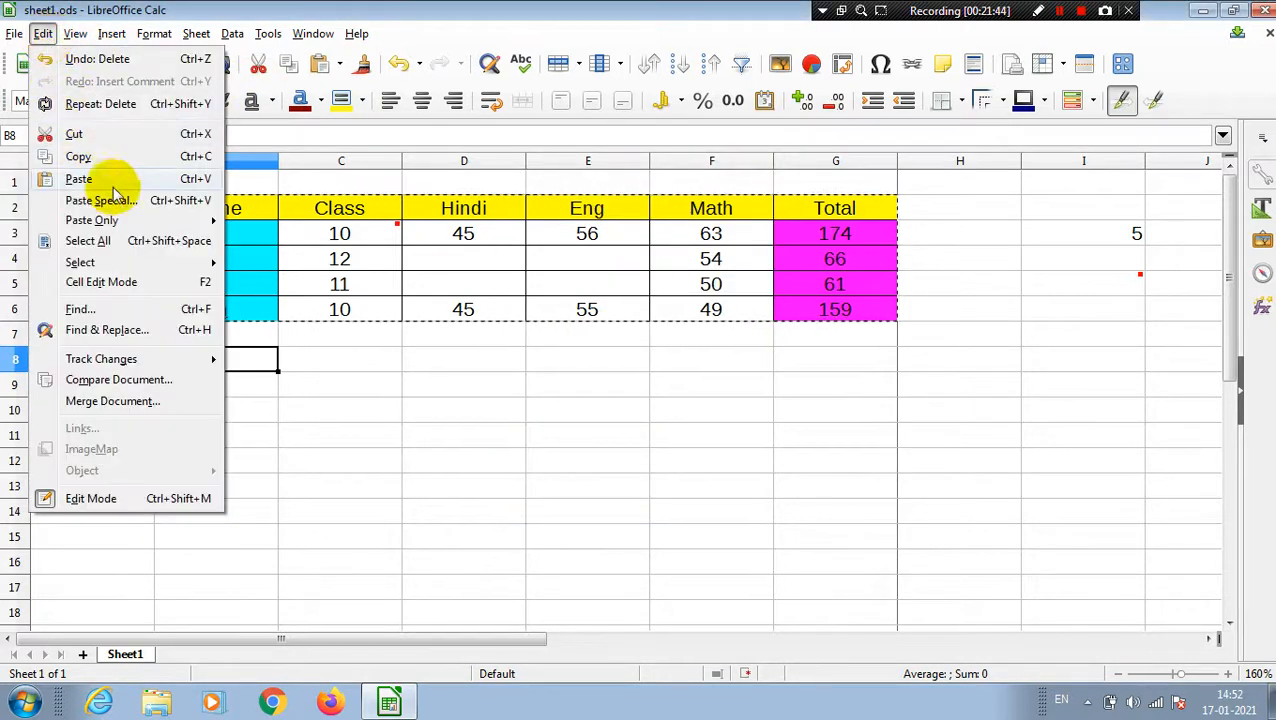
mouse_move(176, 226)
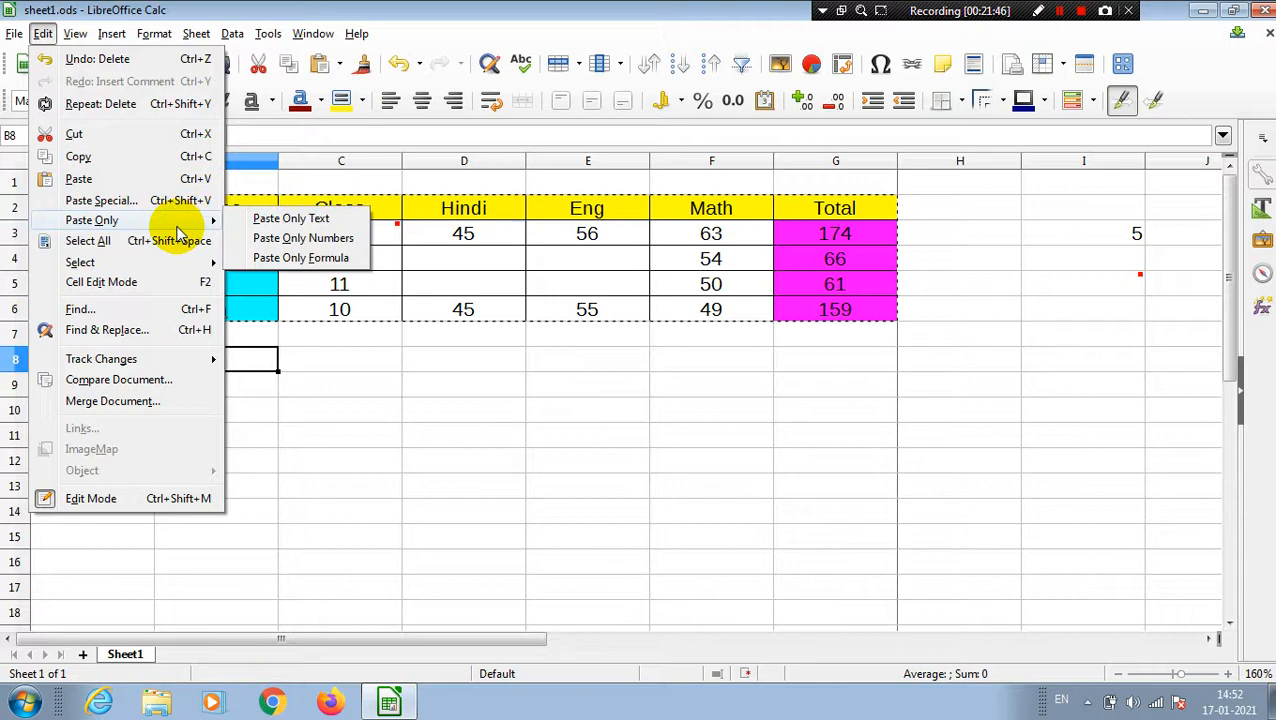
left_click(300, 228)
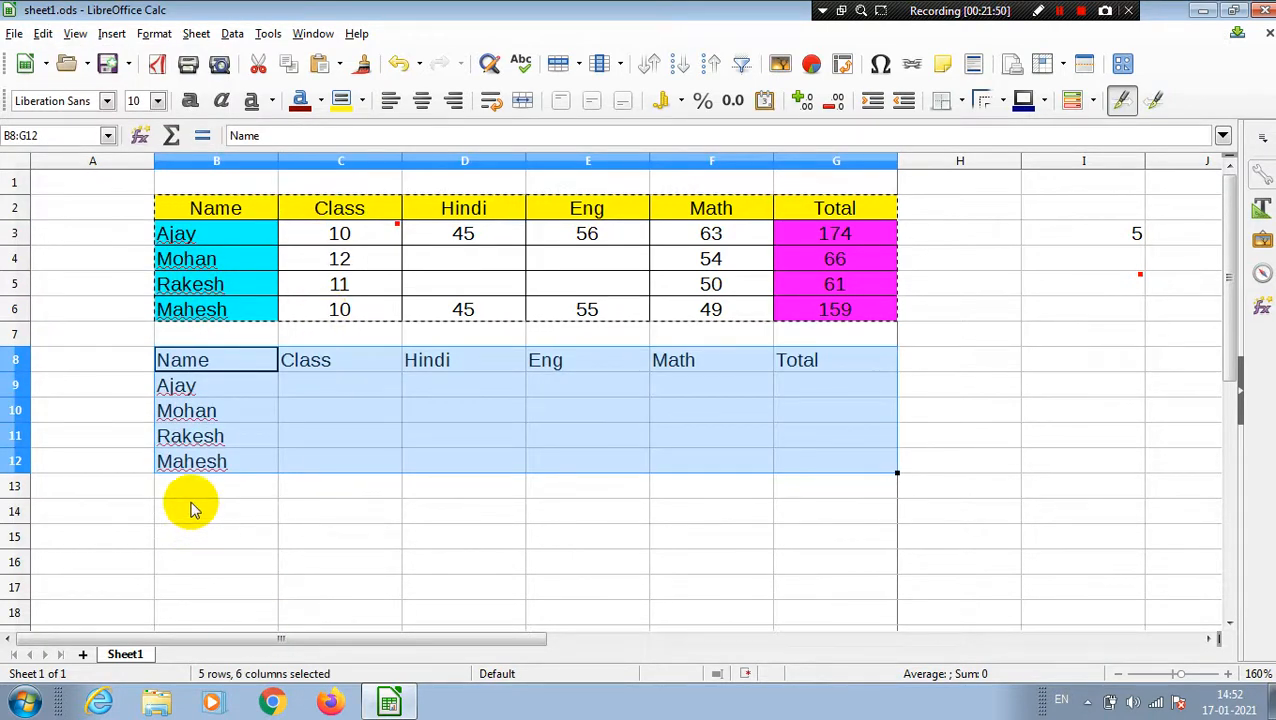
Paste only the numbers of the copied table at B14.
left_click(191, 506)
left_click(42, 34)
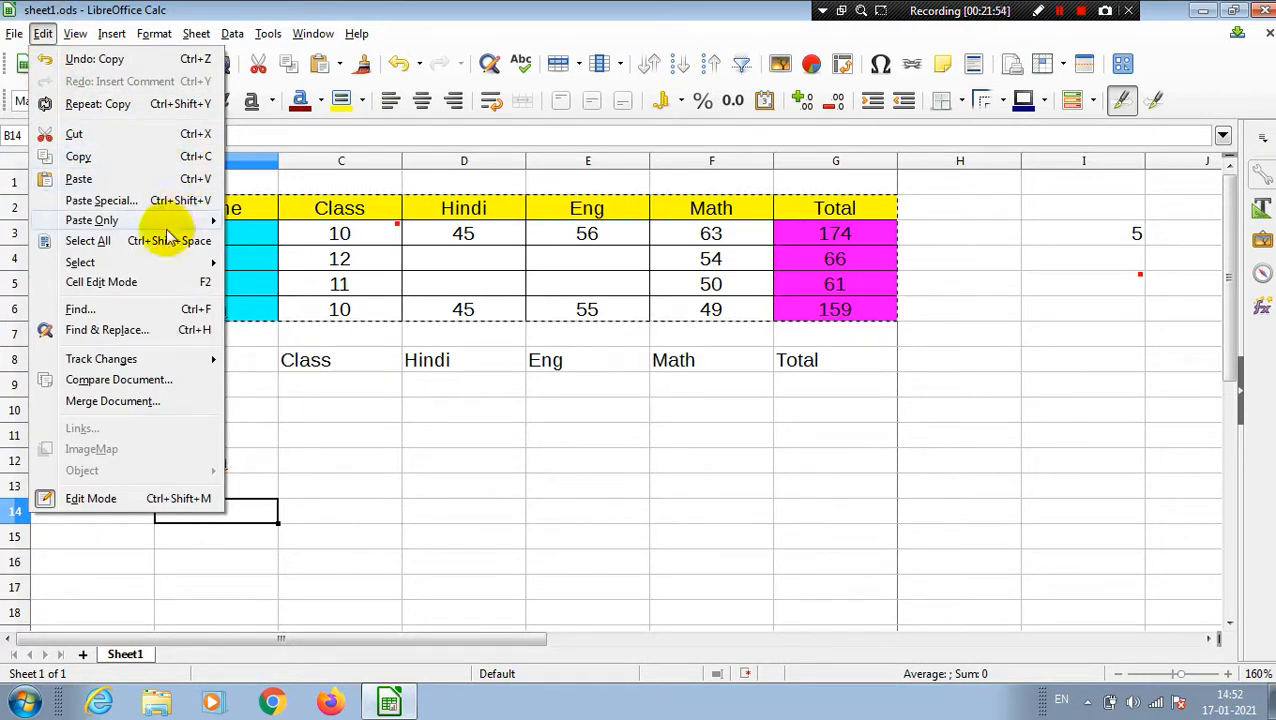
mouse_move(175, 222)
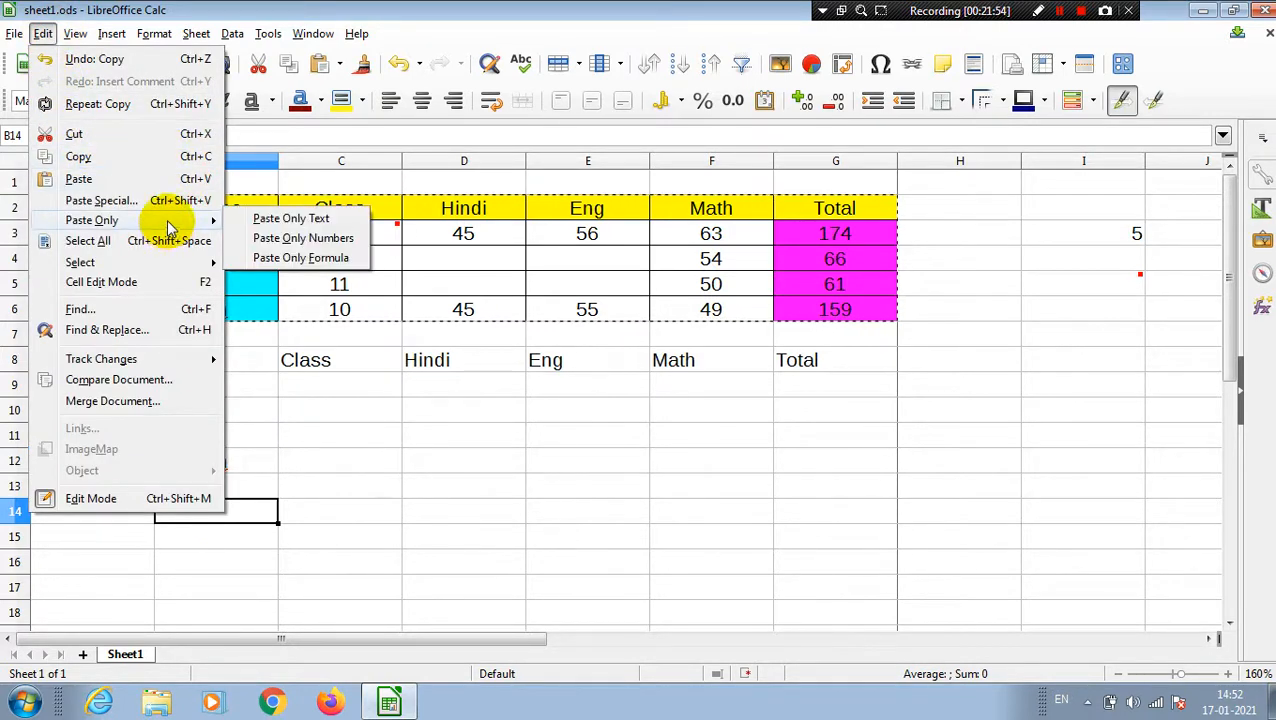
left_click(295, 245)
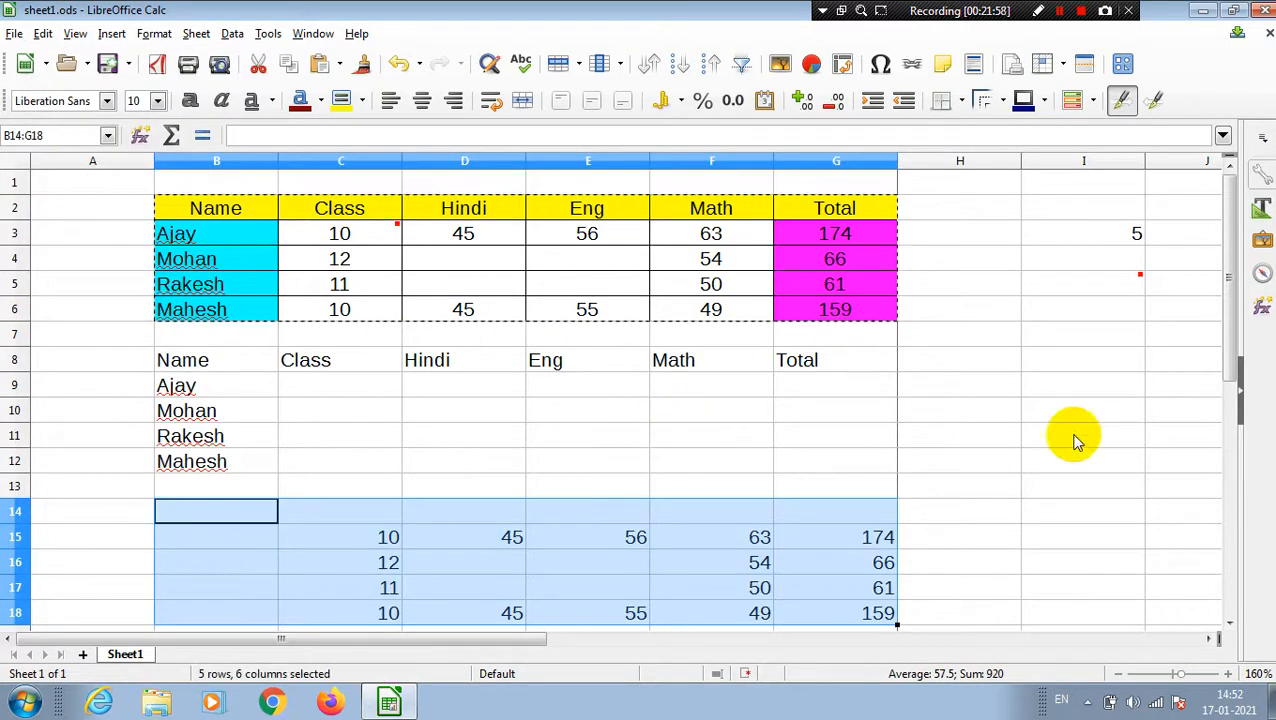
Paste only the formulas of the copied table at C20 and inspect the pasted formulas in H21 and H23.
left_click_drag(1236, 356, 1232, 479)
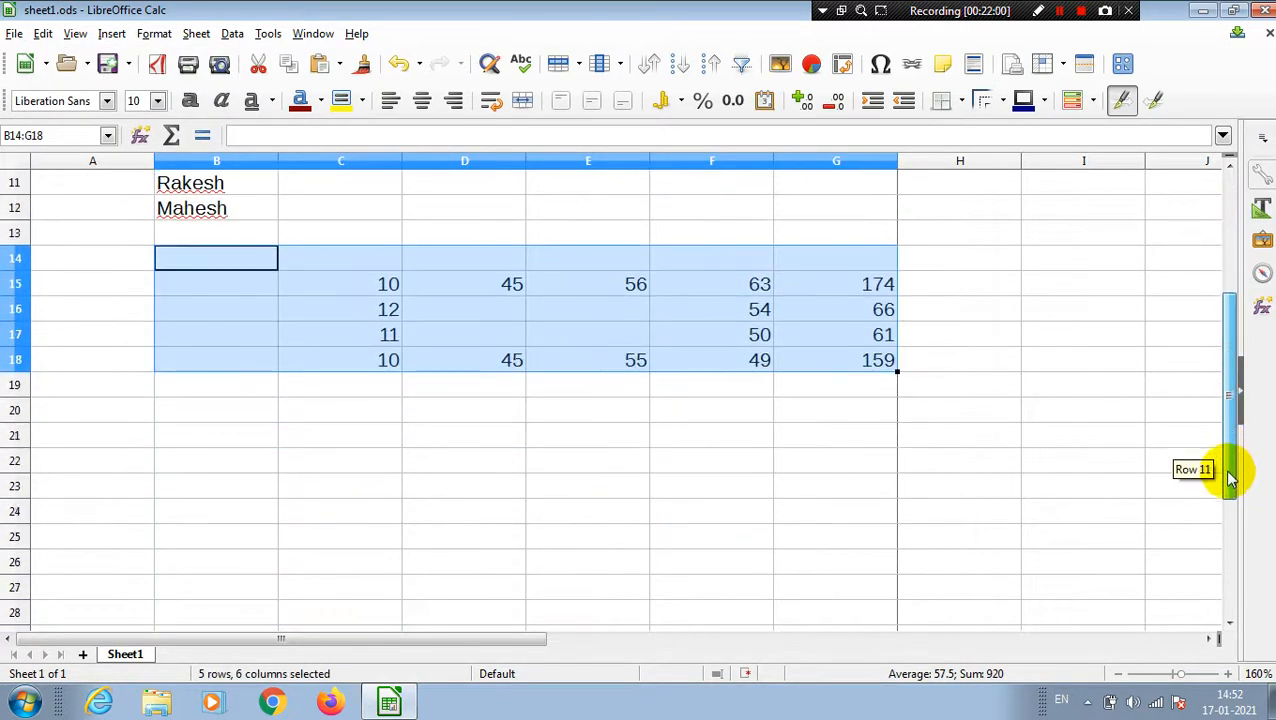
left_click(336, 415)
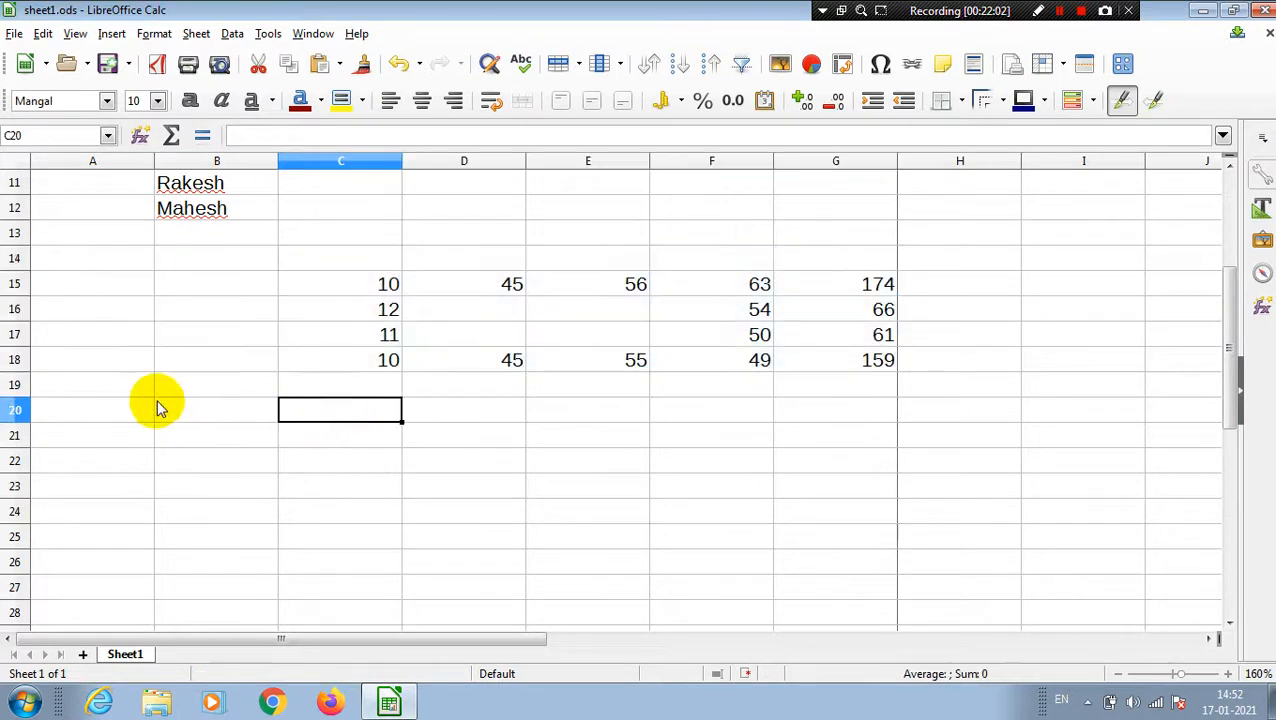
left_click(44, 33)
mouse_move(168, 221)
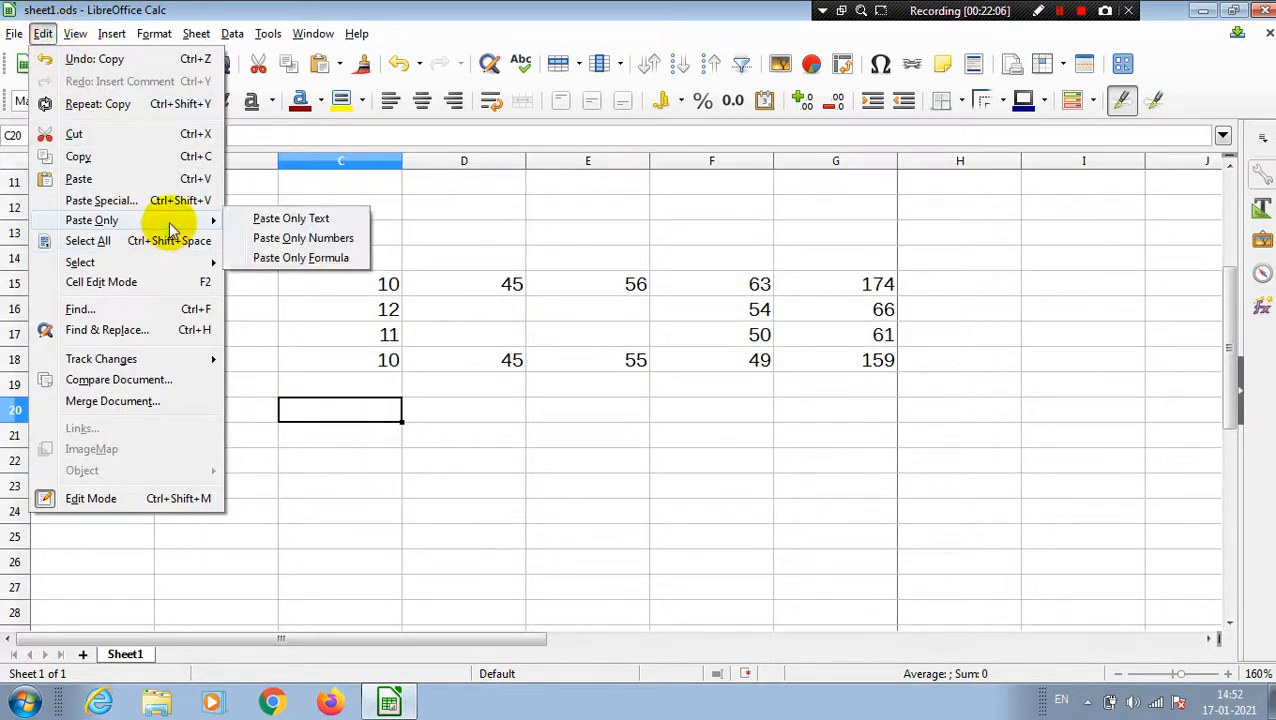
left_click(339, 257)
left_click(817, 565)
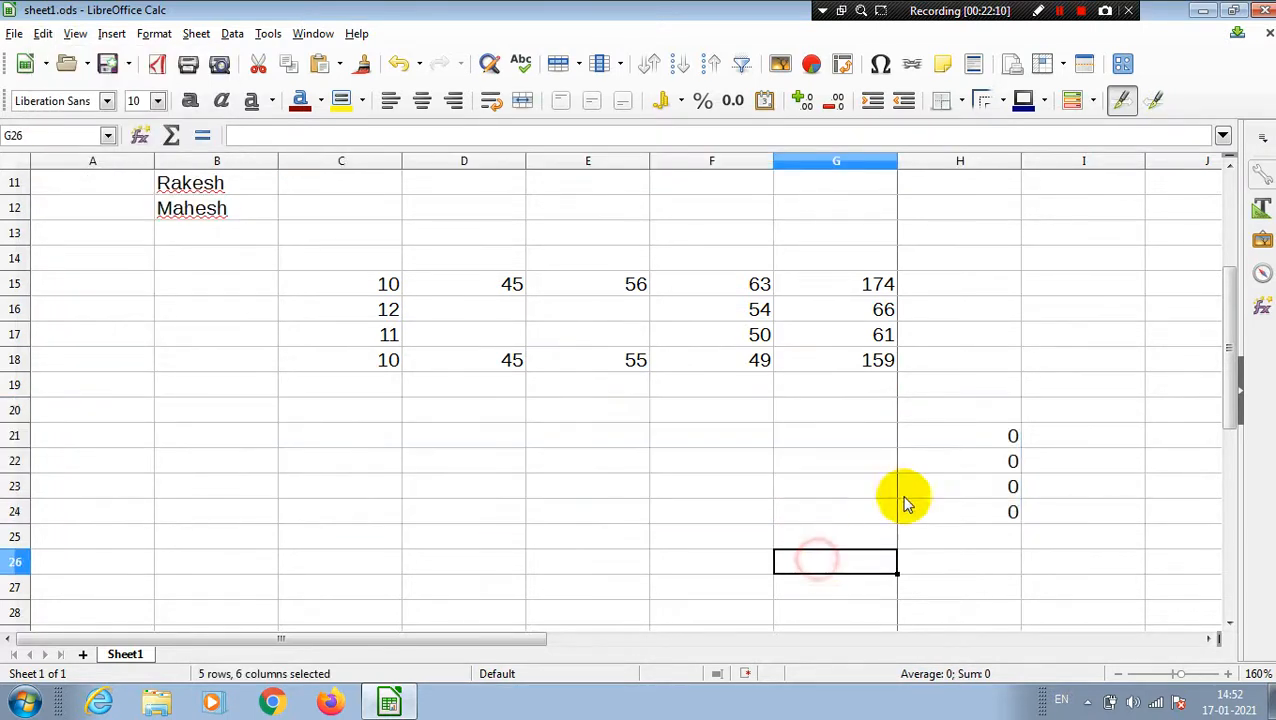
left_click(976, 428)
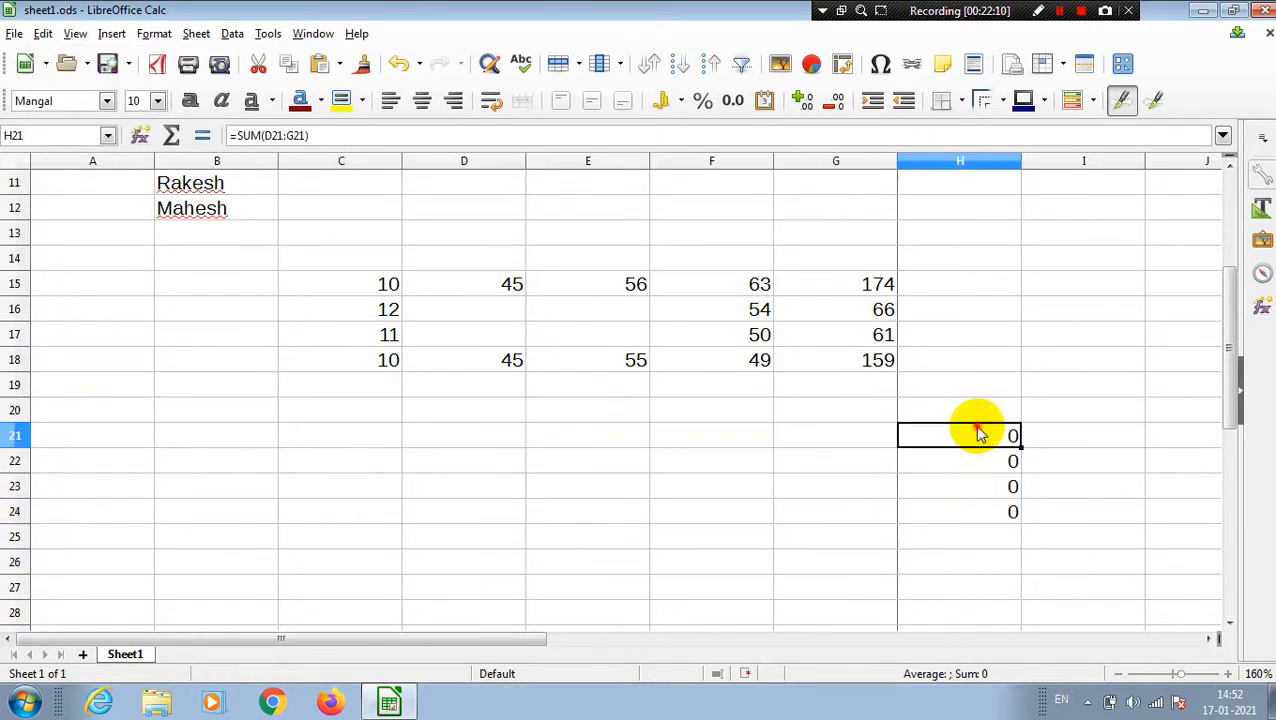
left_click(924, 487)
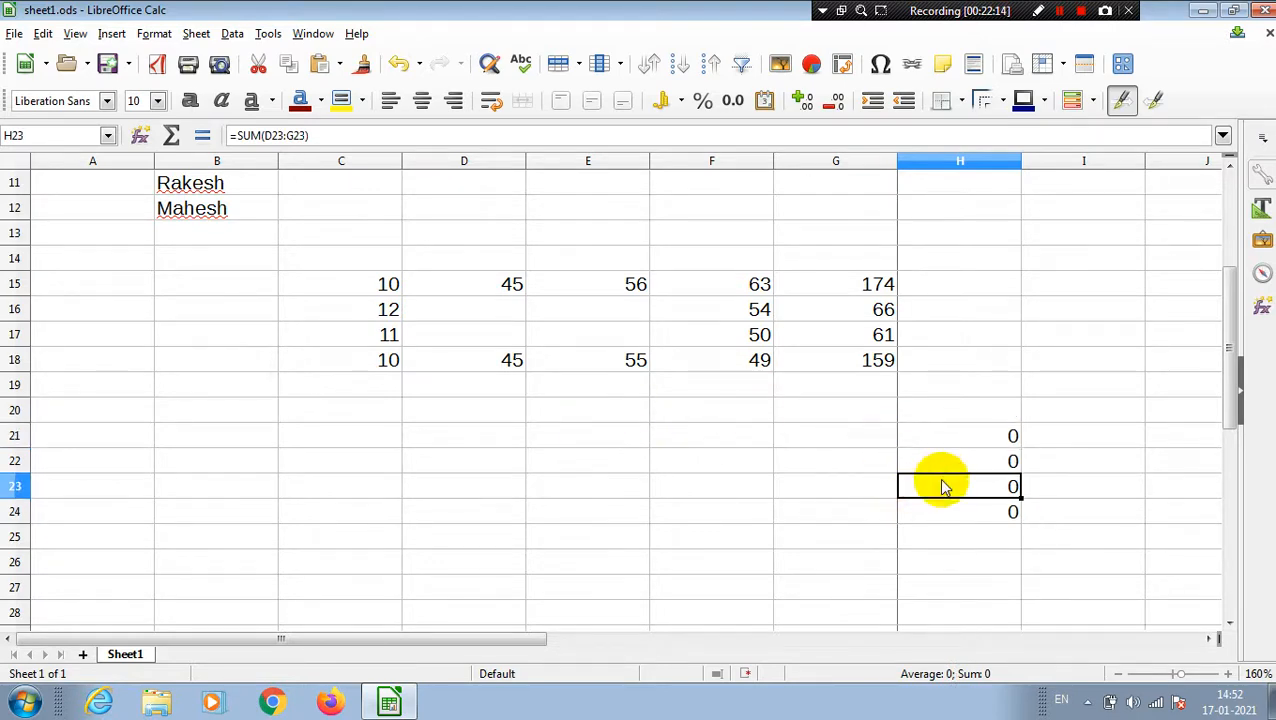
Clear the pasted text, numbers and formulas from B8:I26.
left_click_drag(1030, 560, 208, 285)
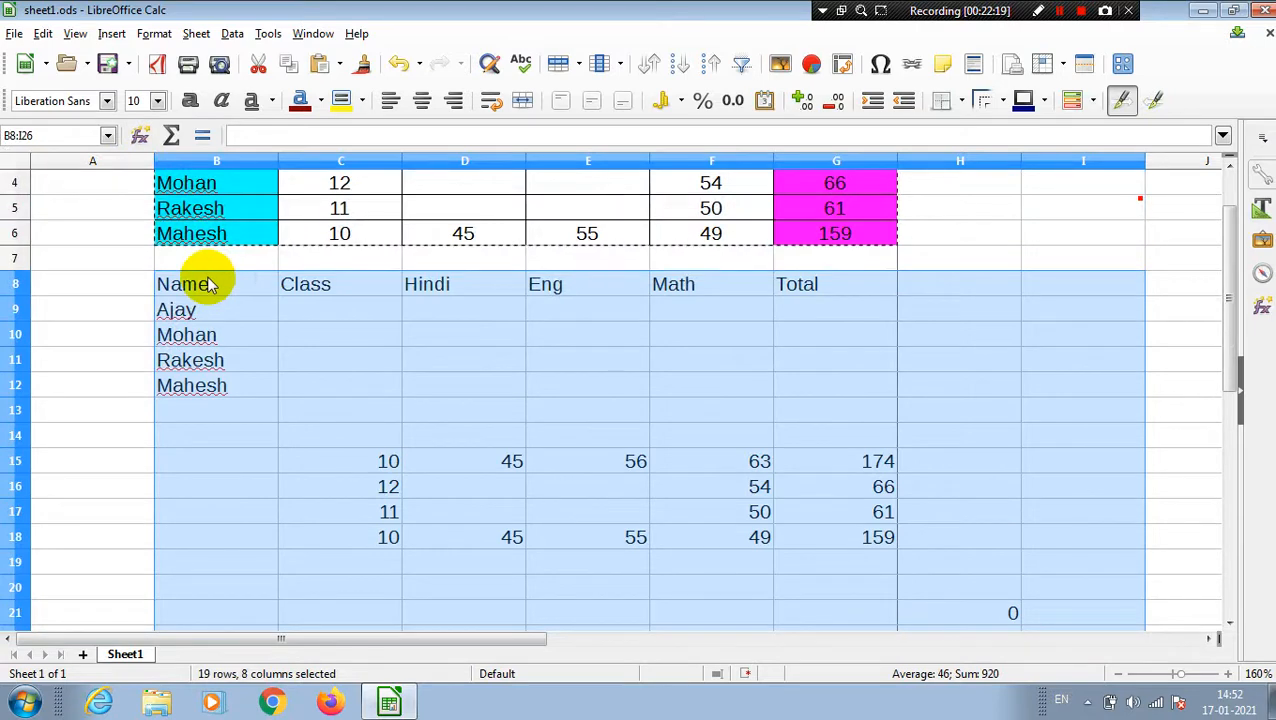
key("Delete")
left_click(195, 285)
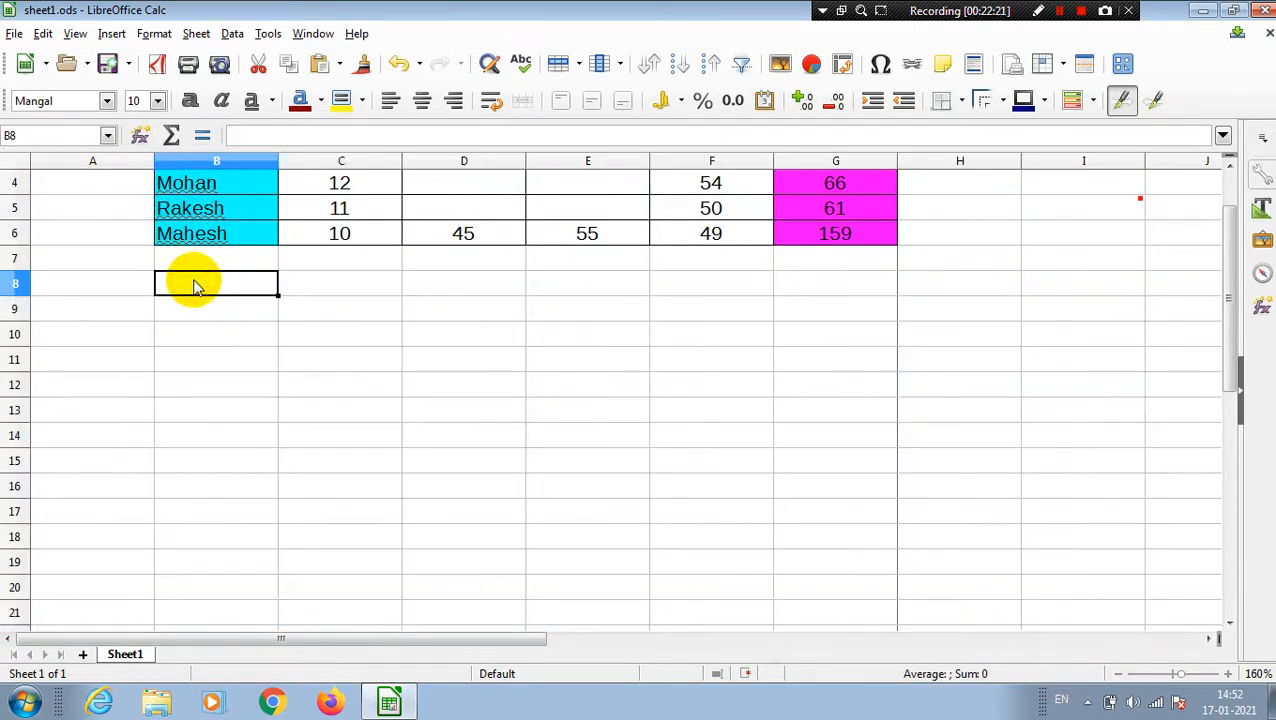
Select all cells of Sheet1, then release the selection at D10.
left_click(43, 36)
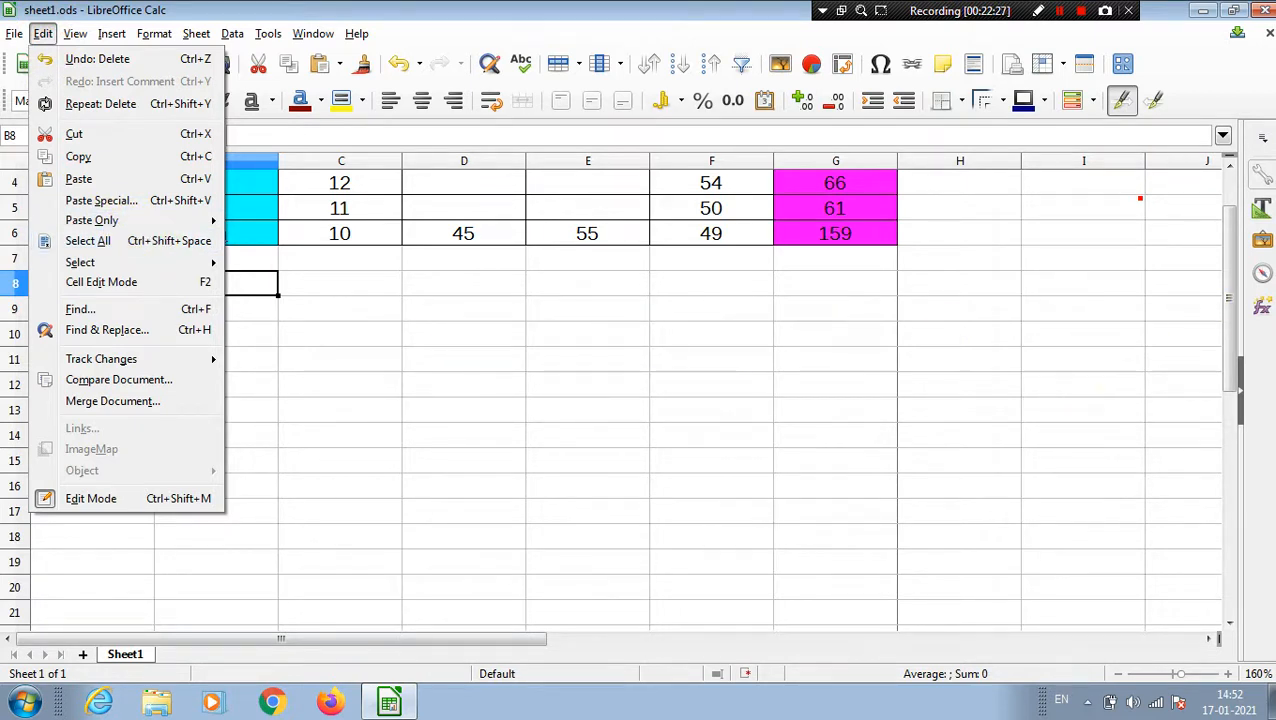
left_click(1229, 316)
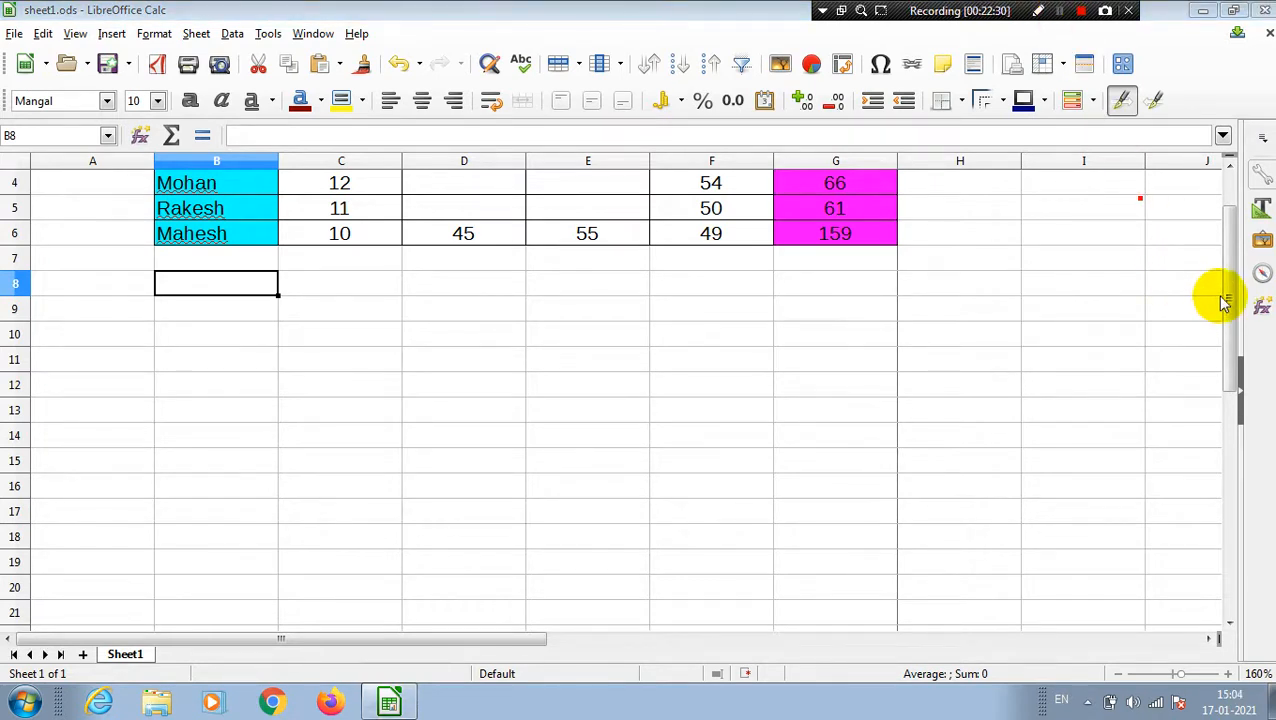
left_click_drag(1226, 300, 1230, 225)
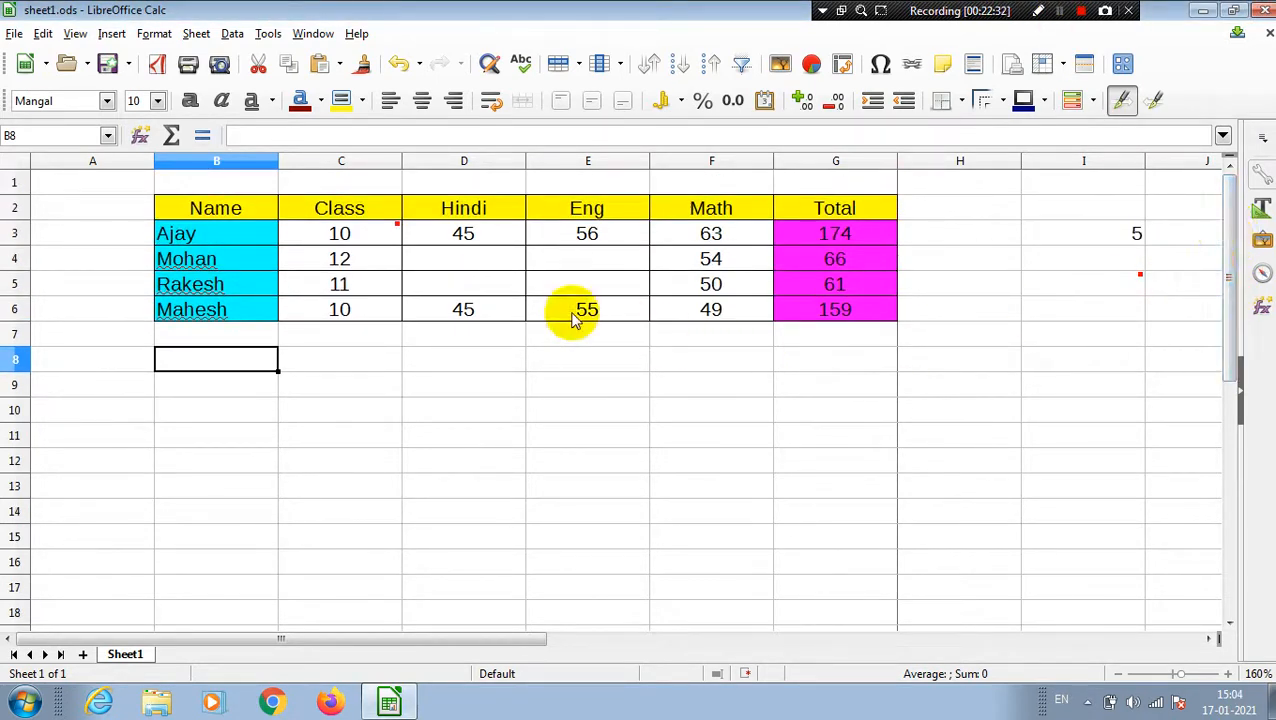
left_click(42, 33)
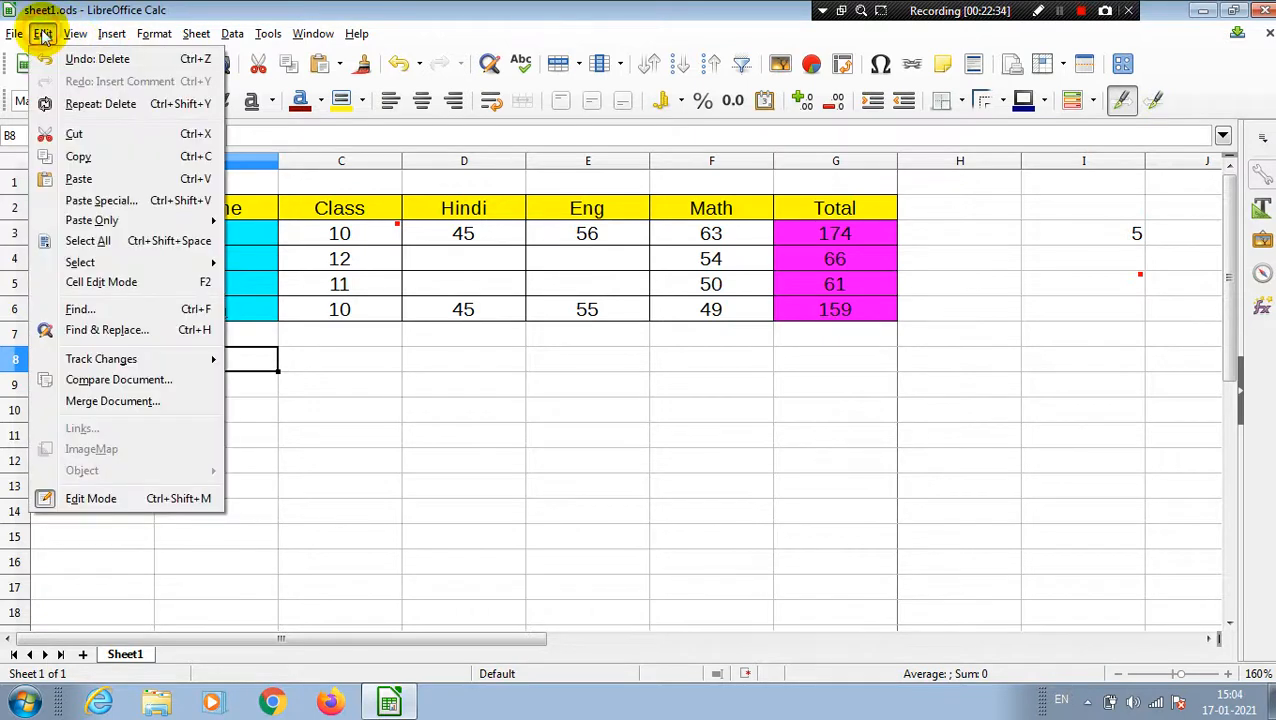
left_click(120, 242)
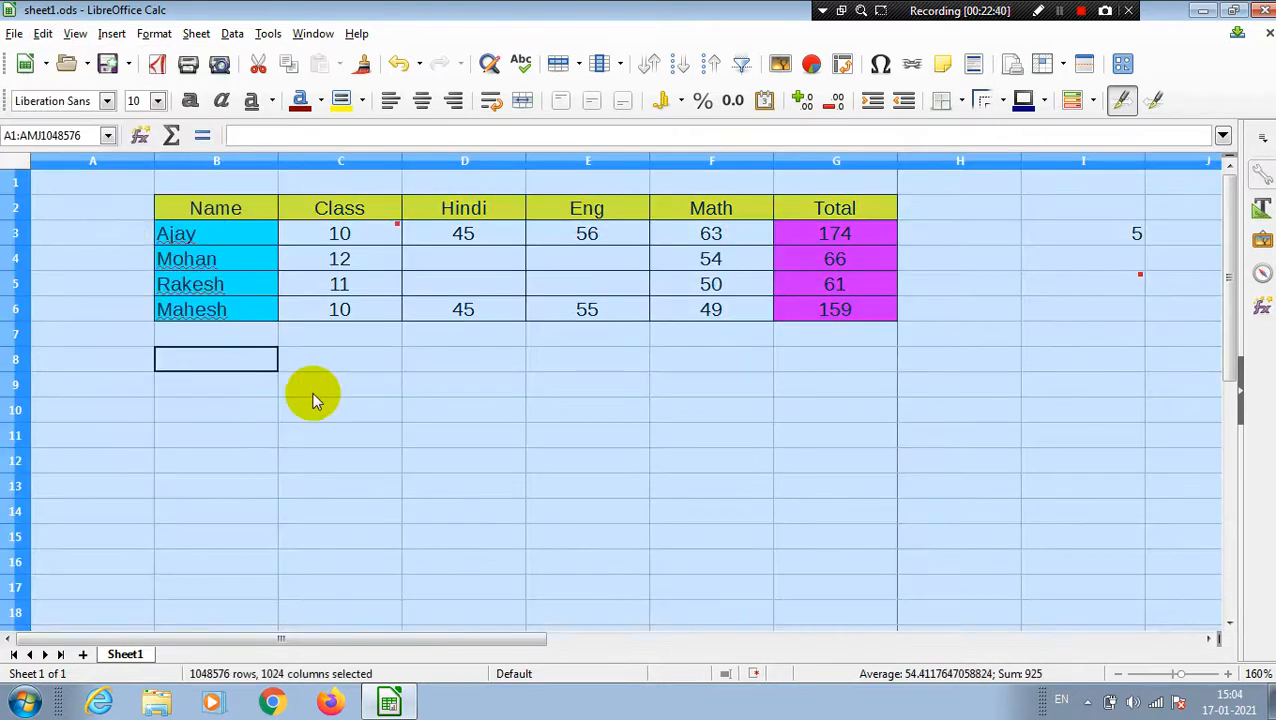
left_click(418, 408)
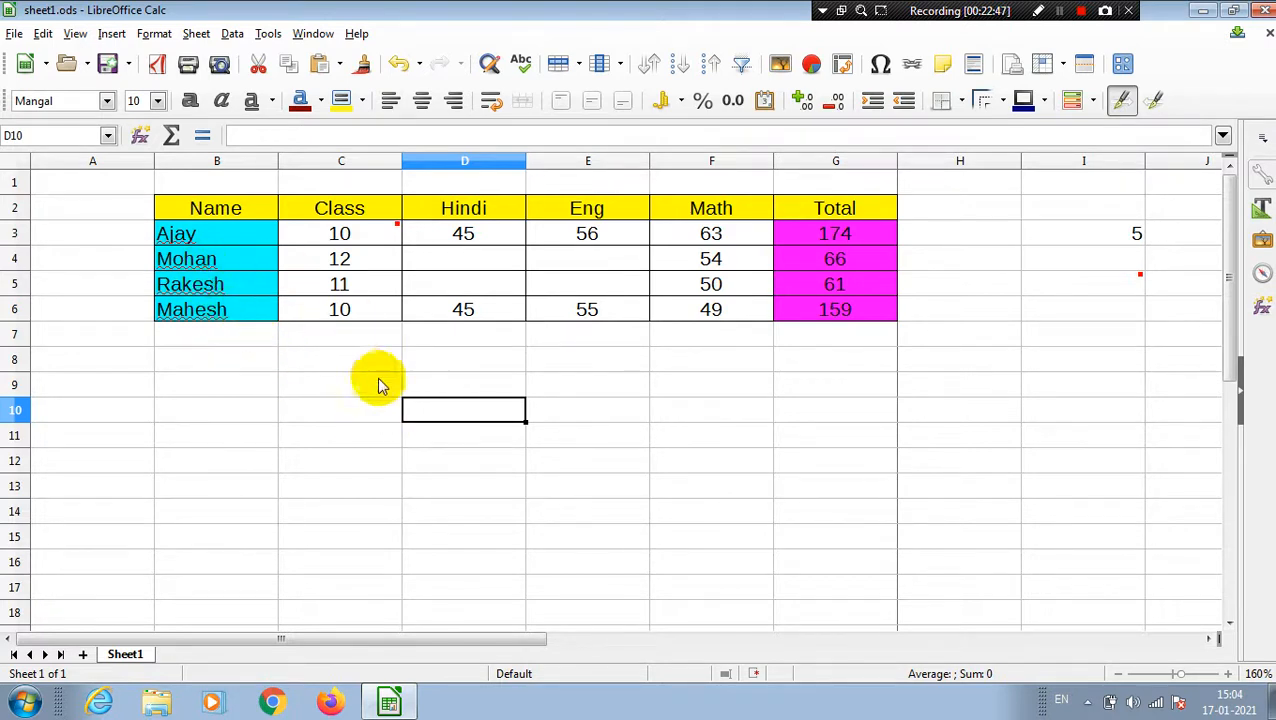
Select the class, marks and total values in C3:G6, then release the selection at D9.
left_click(326, 364)
left_click_drag(293, 235, 848, 309)
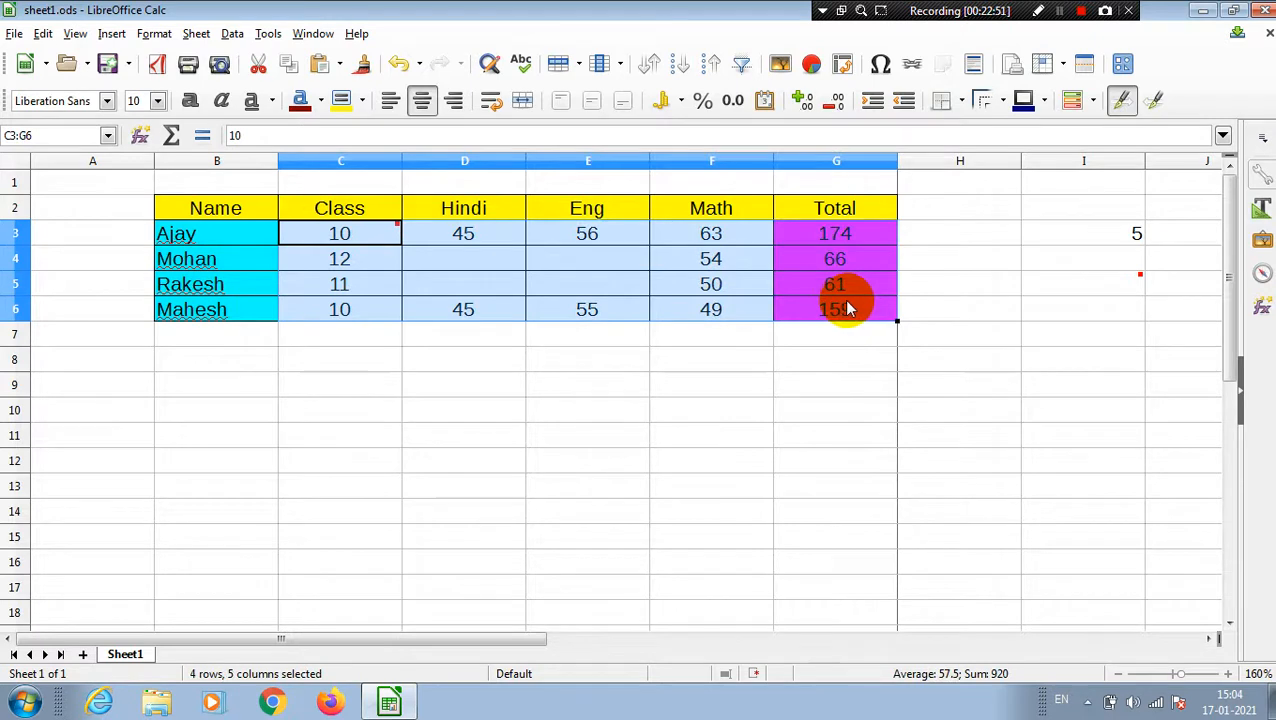
left_click(408, 380)
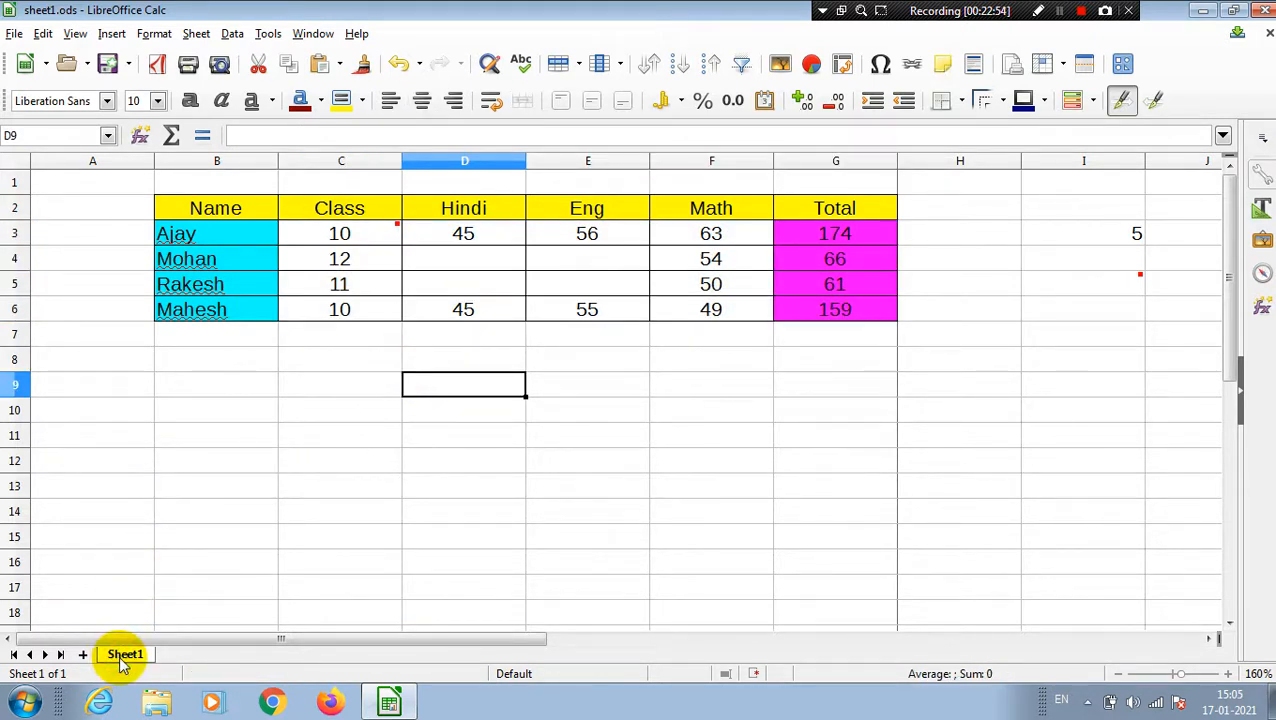
Add three new sheets, Sheet2 to Sheet4, and return to Sheet1.
left_click(83, 655)
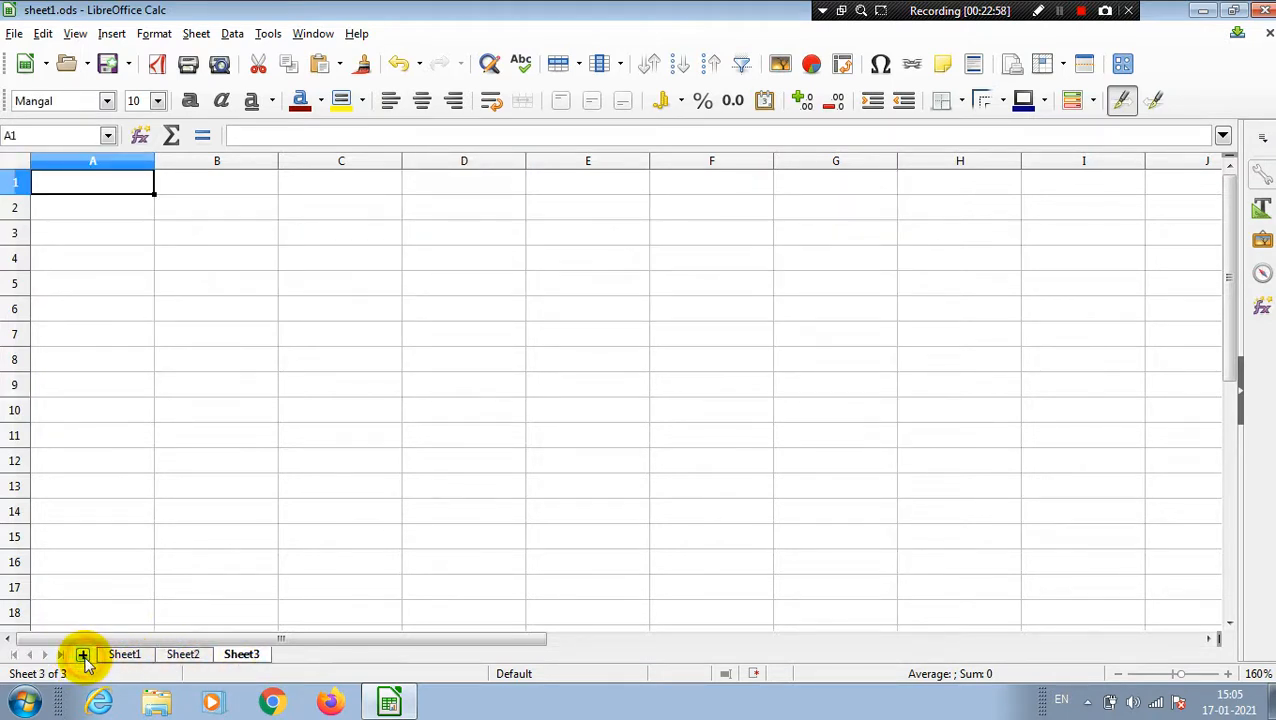
left_click(386, 556)
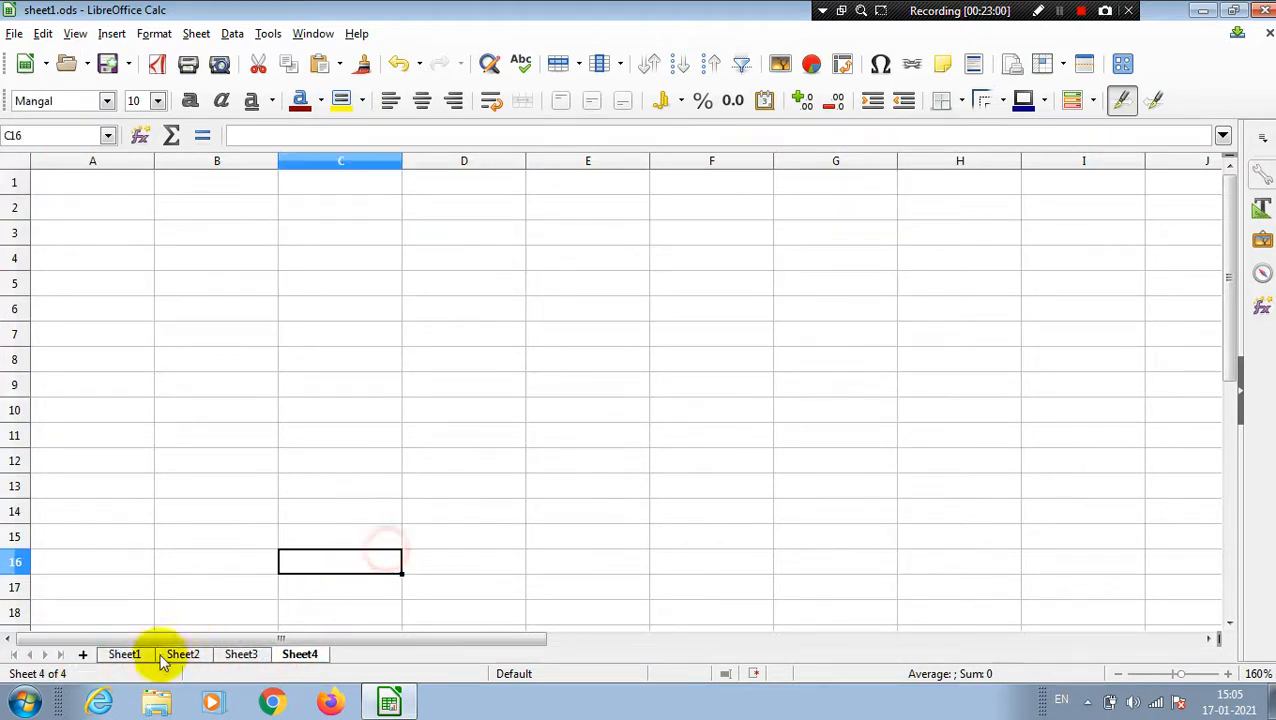
left_click(121, 658)
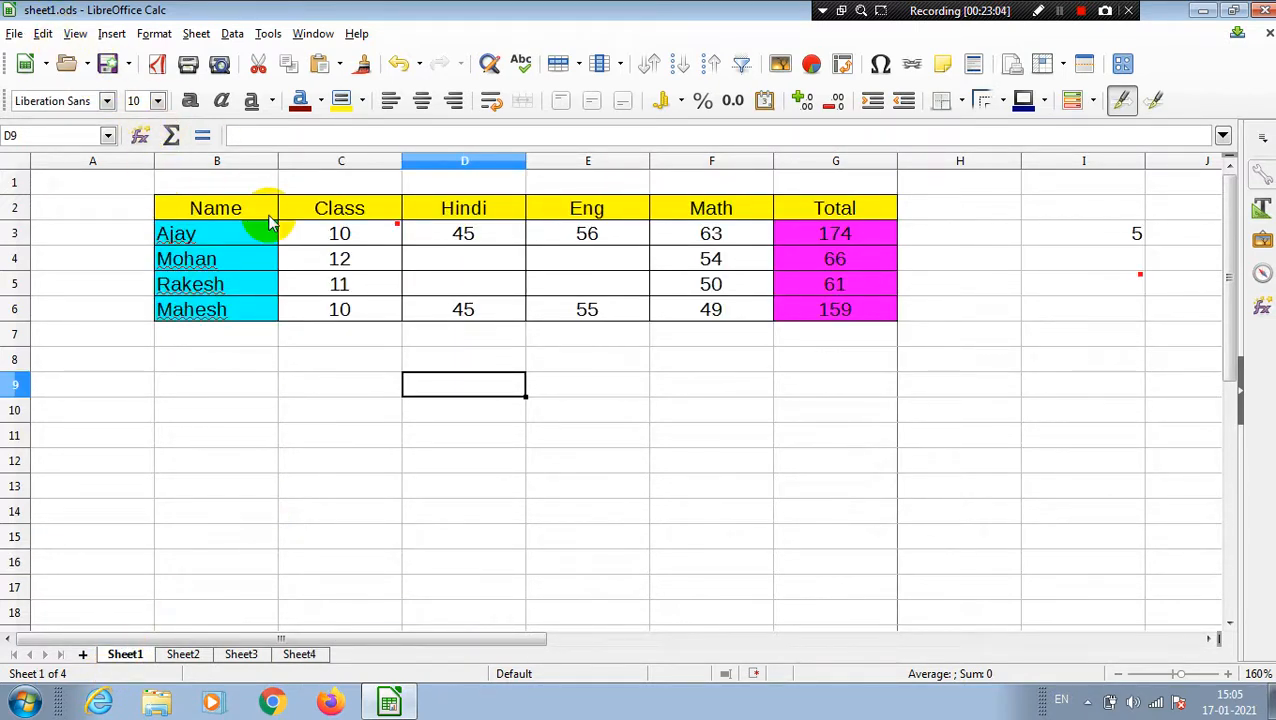
Select the whole of Sheet1 three times, starting from C6, from E5 and from C9.
left_click(399, 310)
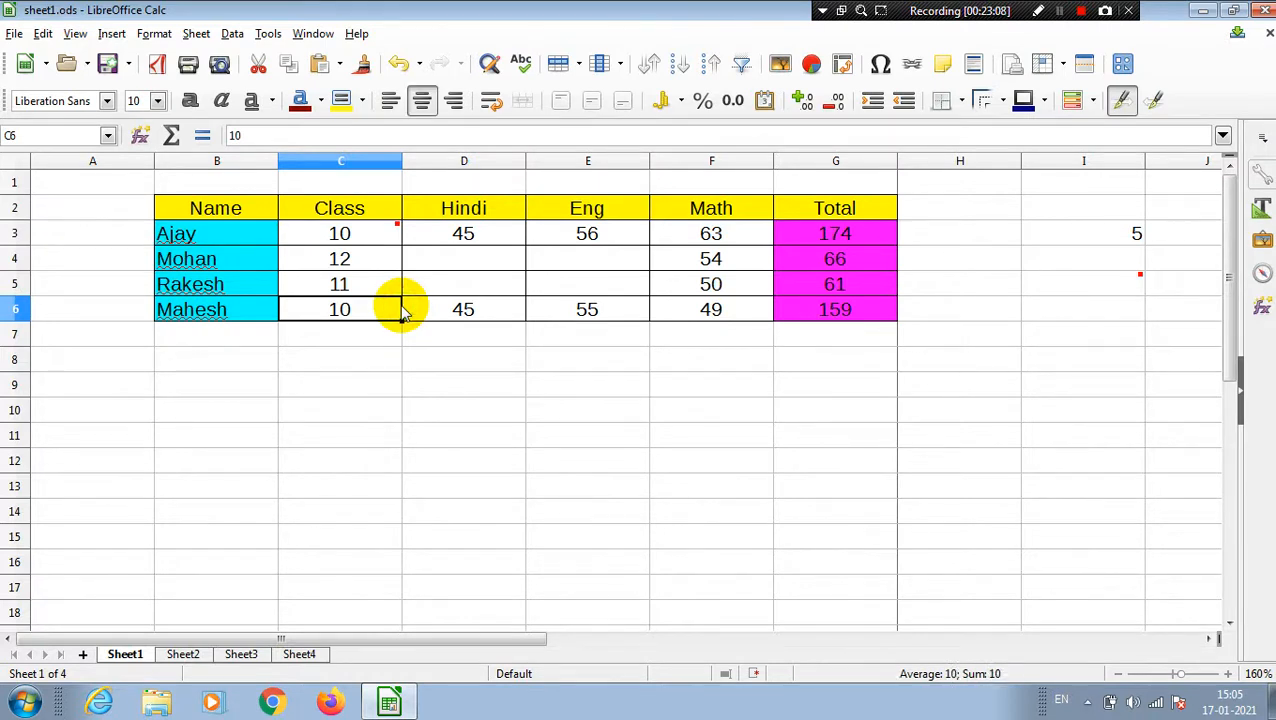
key("ctrl+a")
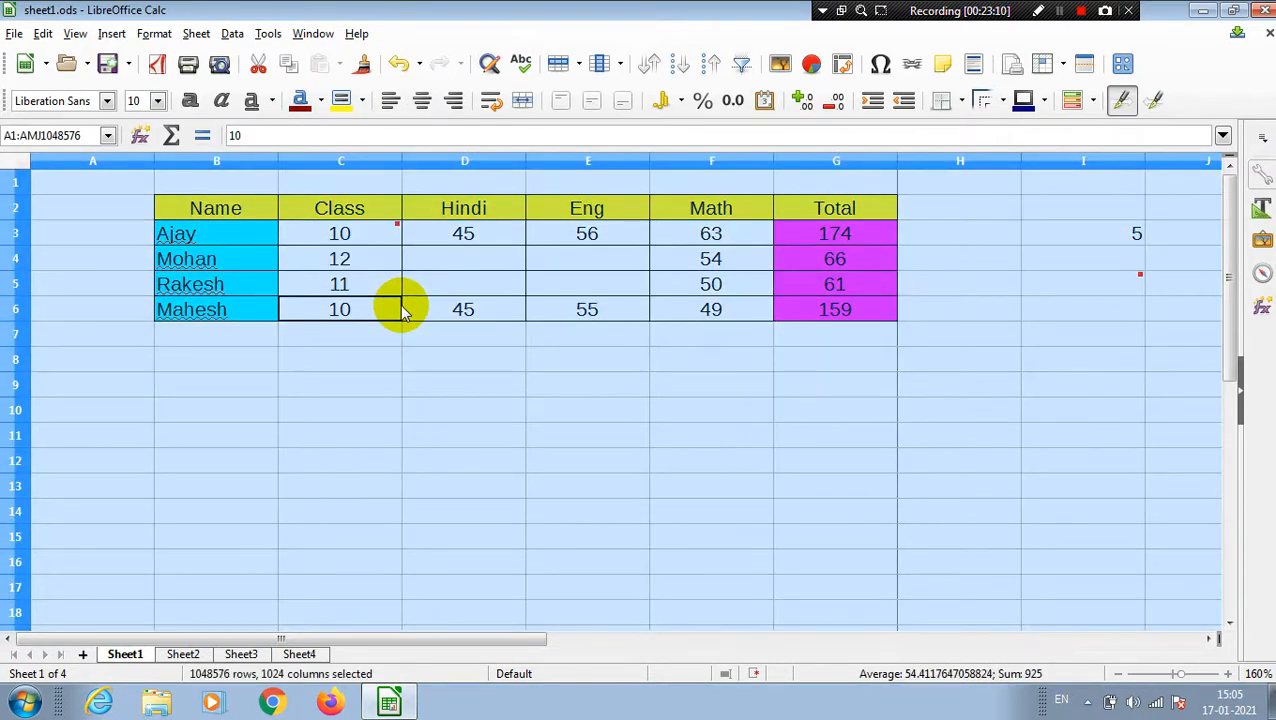
left_click(610, 288)
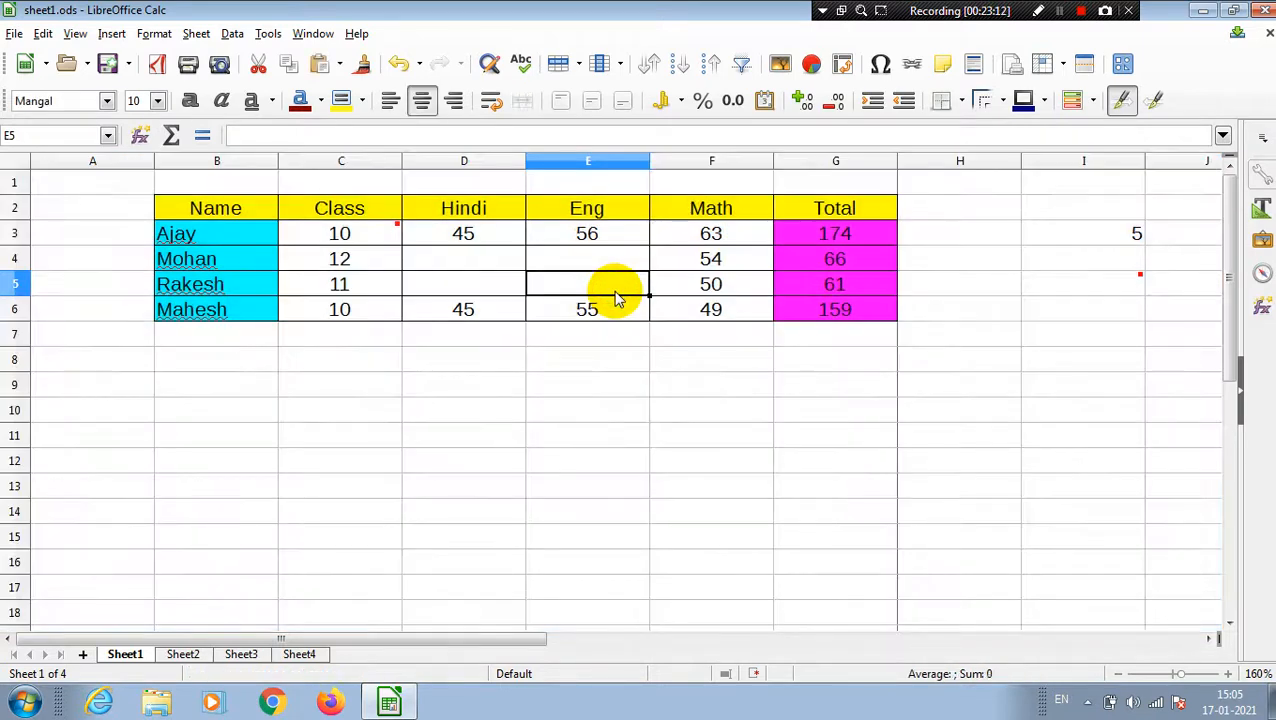
key("ctrl+a")
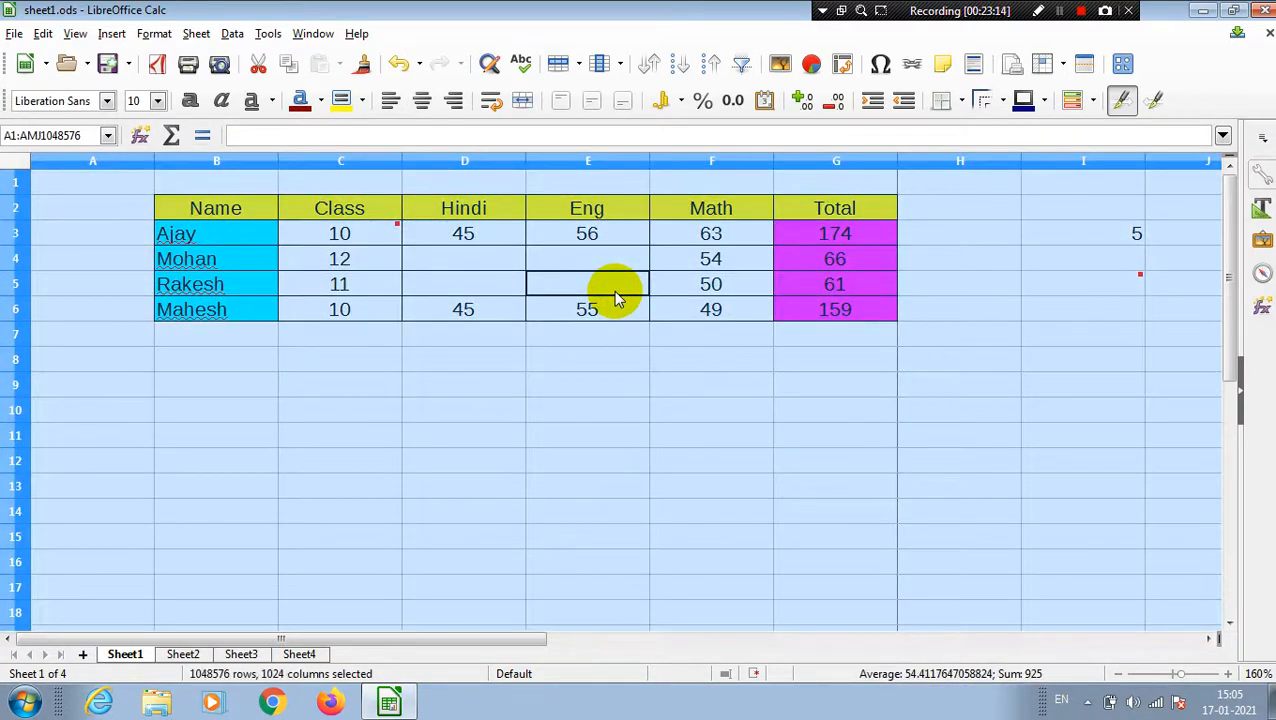
left_click(333, 376)
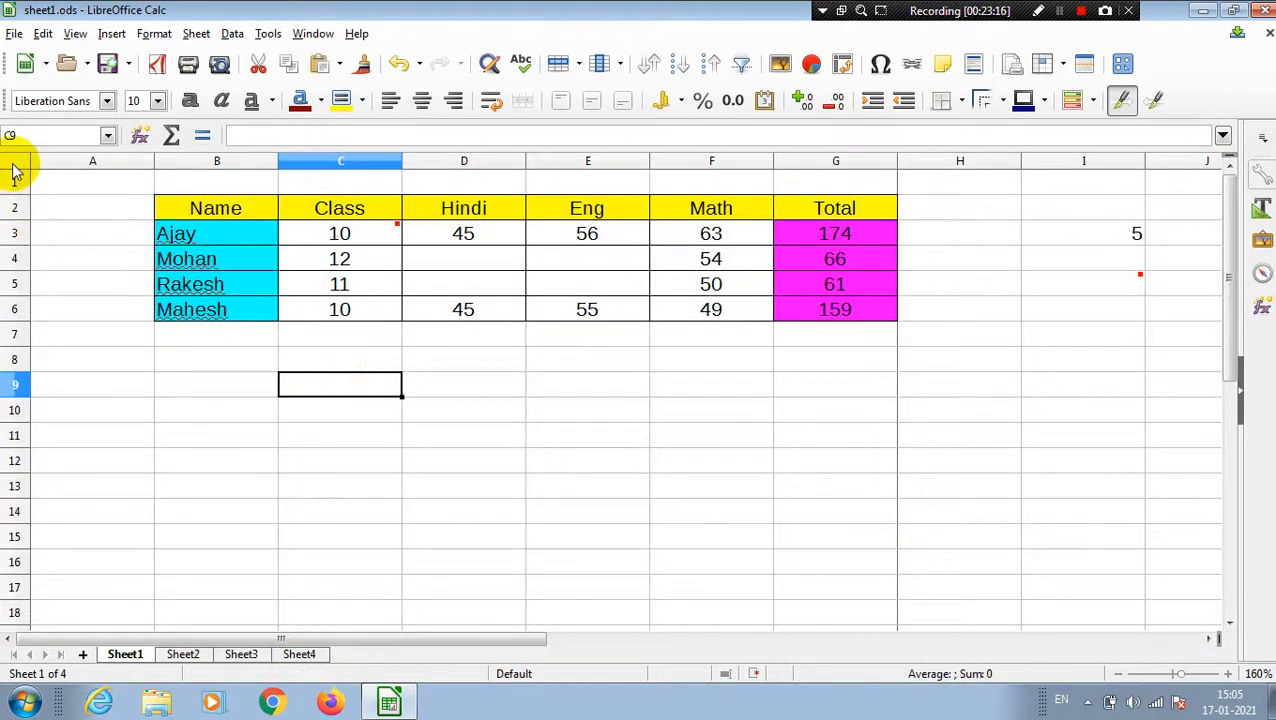
left_click(14, 165)
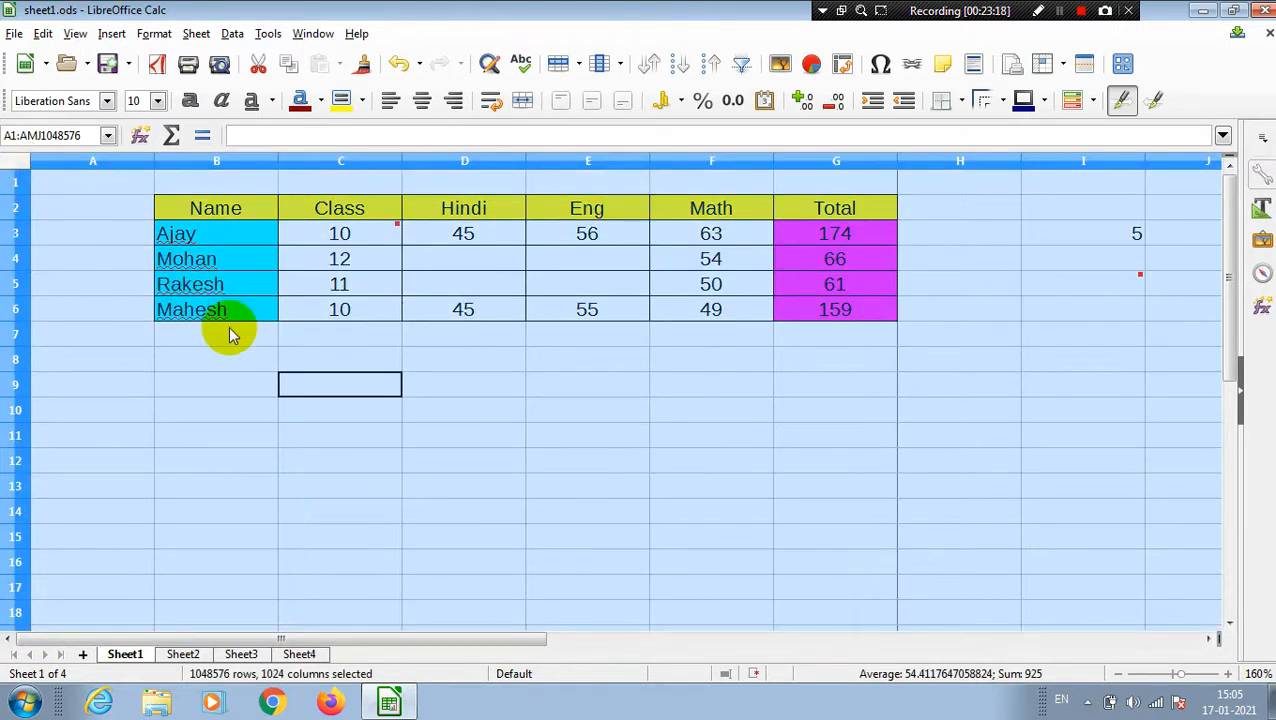
Release the whole-sheet selection at C8 and select all sheets of the workbook.
left_click(229, 335)
left_click(336, 362)
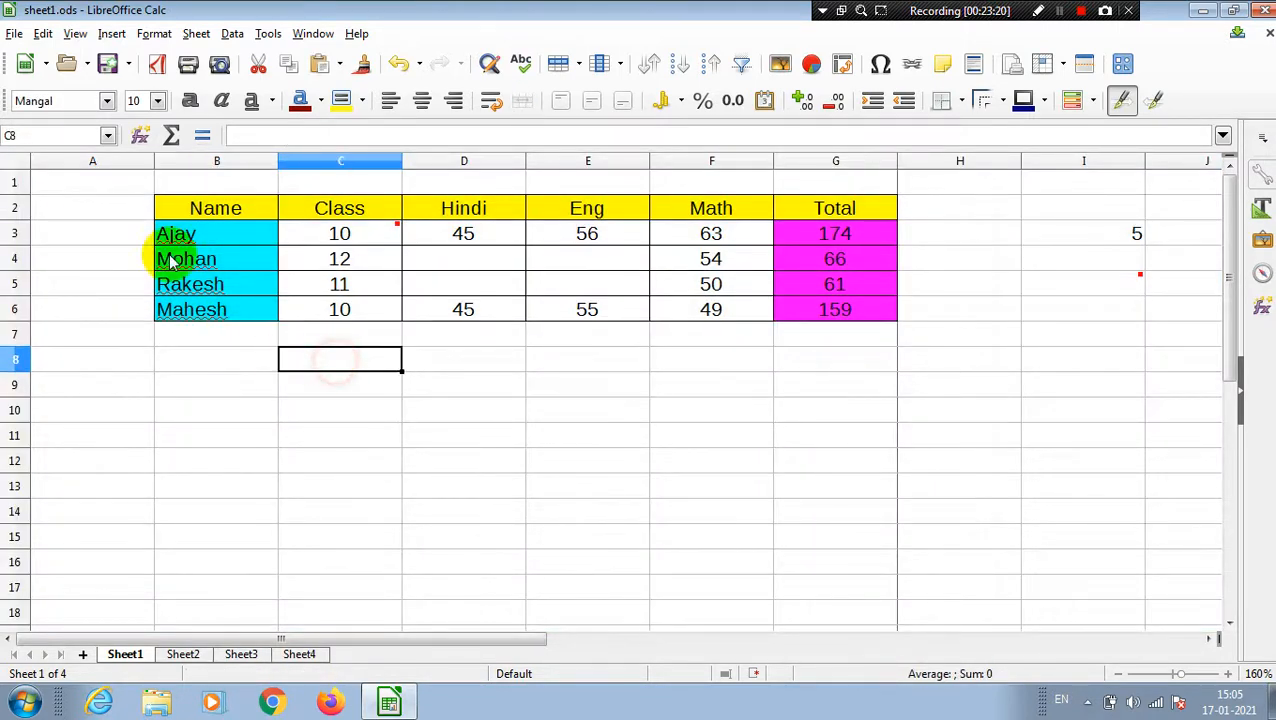
left_click(45, 34)
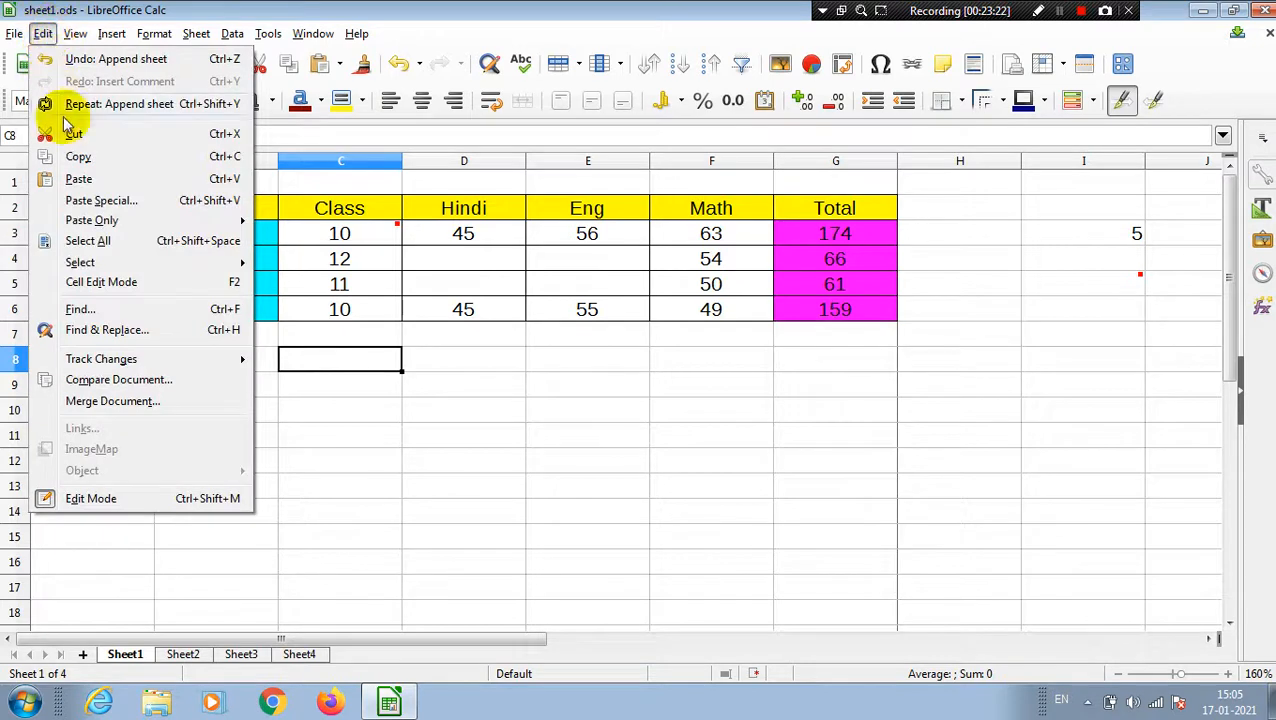
mouse_move(146, 268)
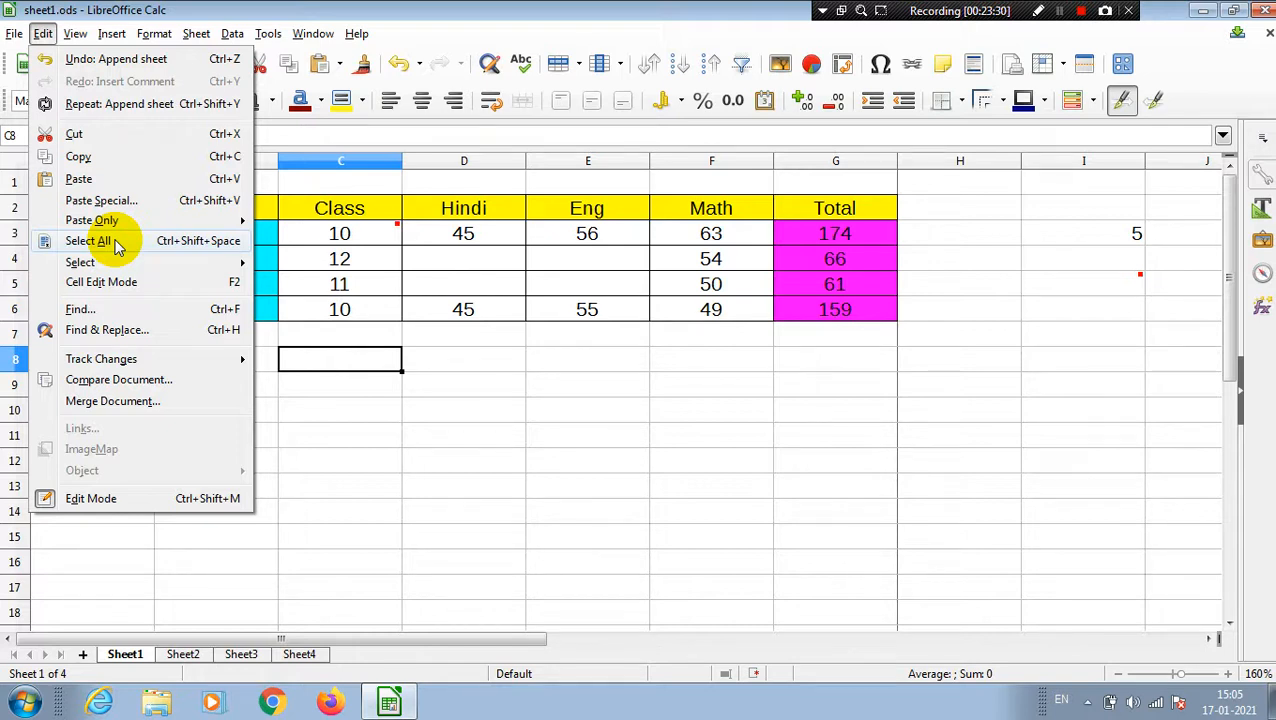
mouse_move(141, 266)
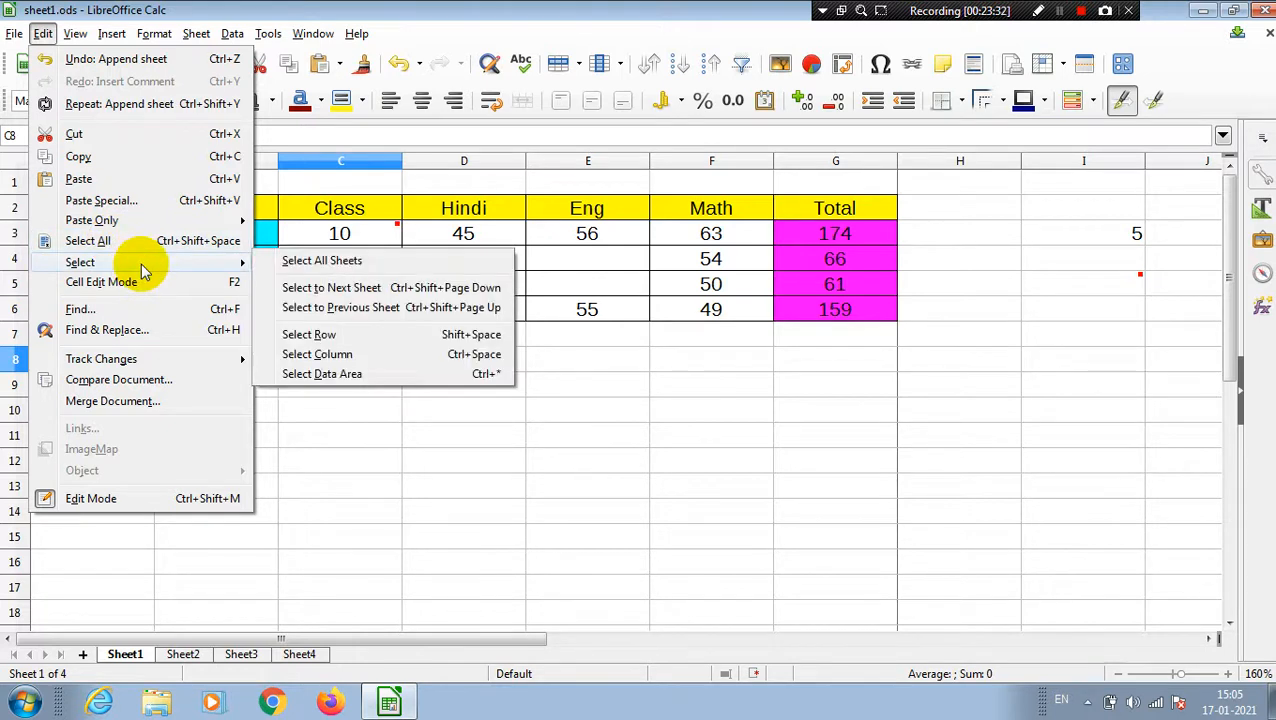
left_click(347, 266)
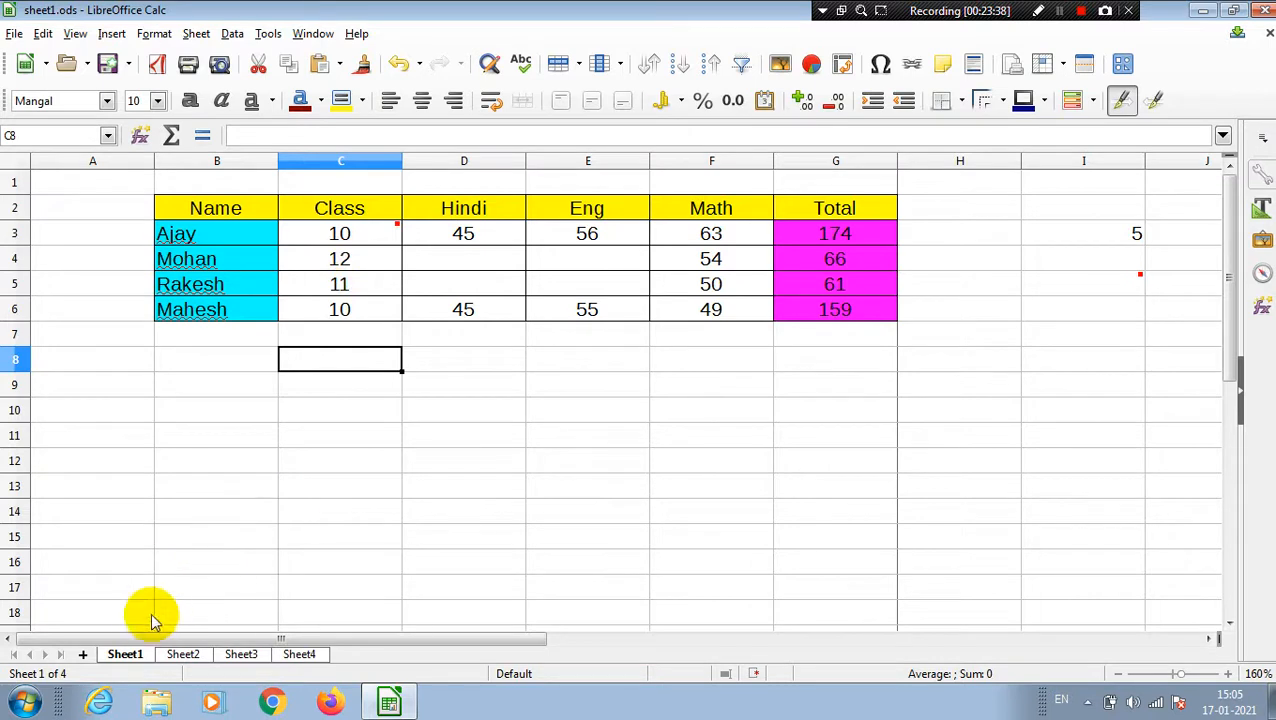
Look through Sheet2, Sheet3 and Sheet4, and return to Sheet1.
left_click(184, 656)
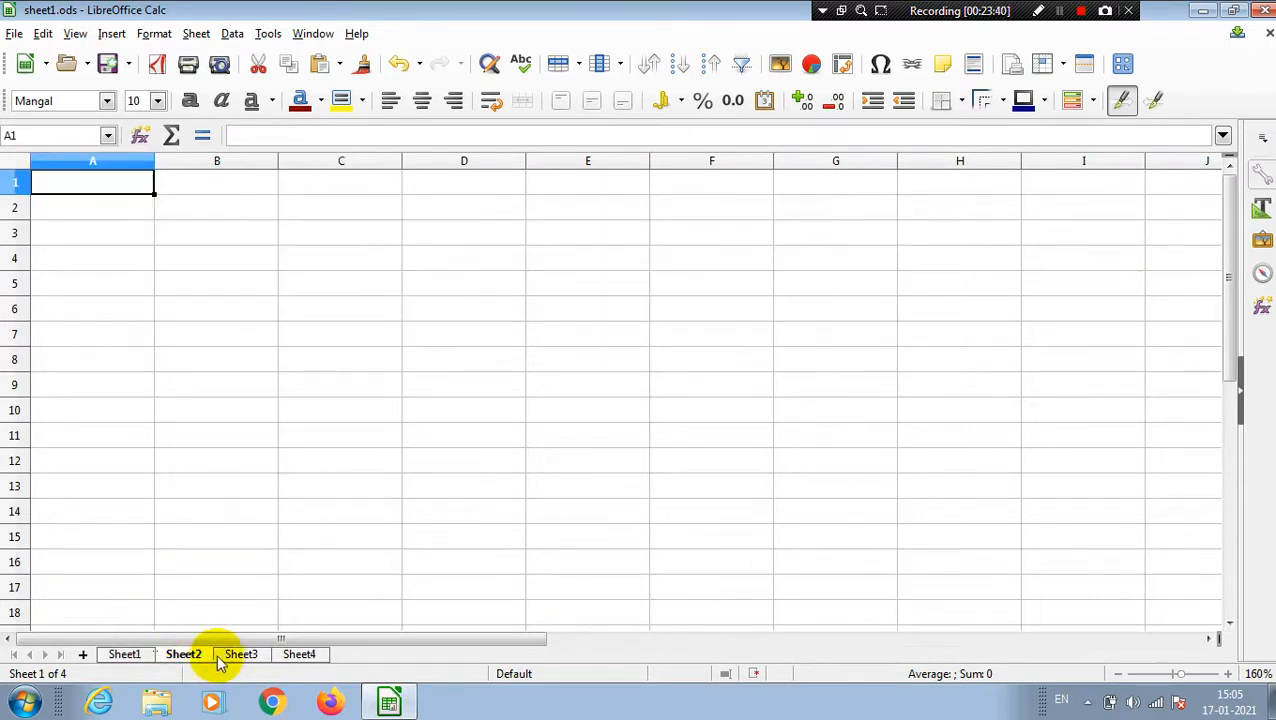
left_click(244, 656)
left_click(165, 659)
left_click(126, 654)
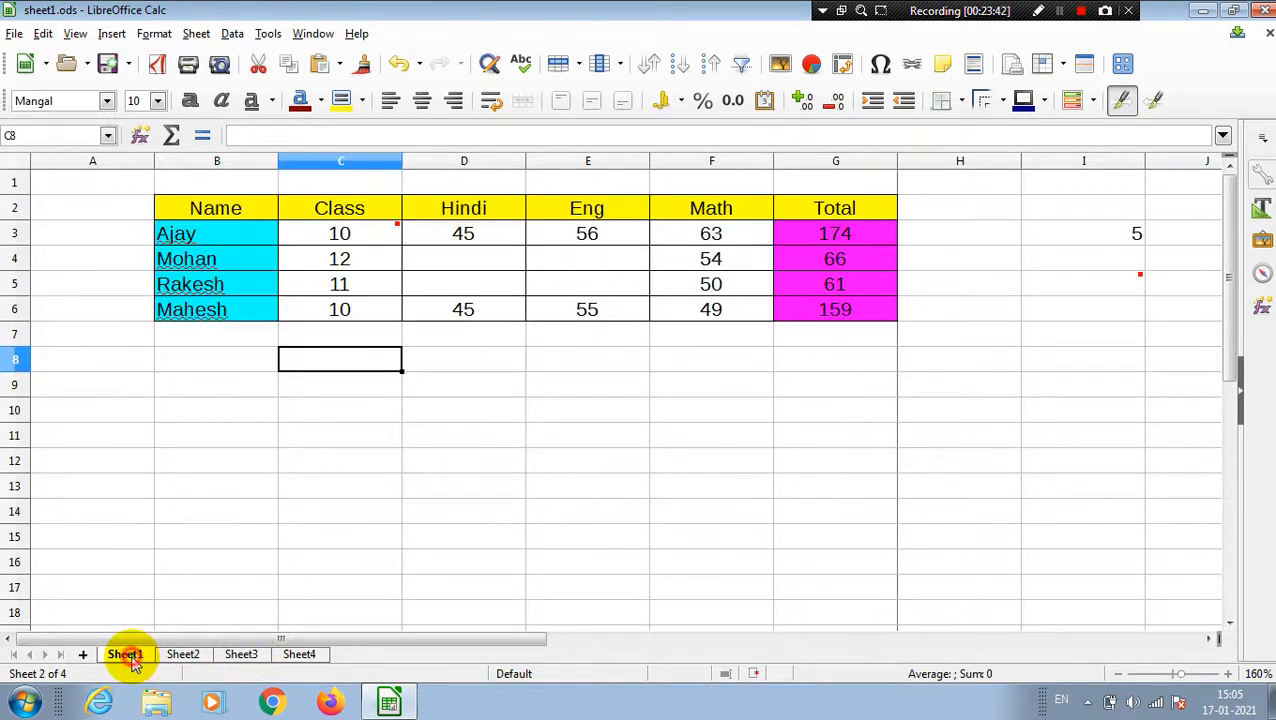
left_click(300, 655)
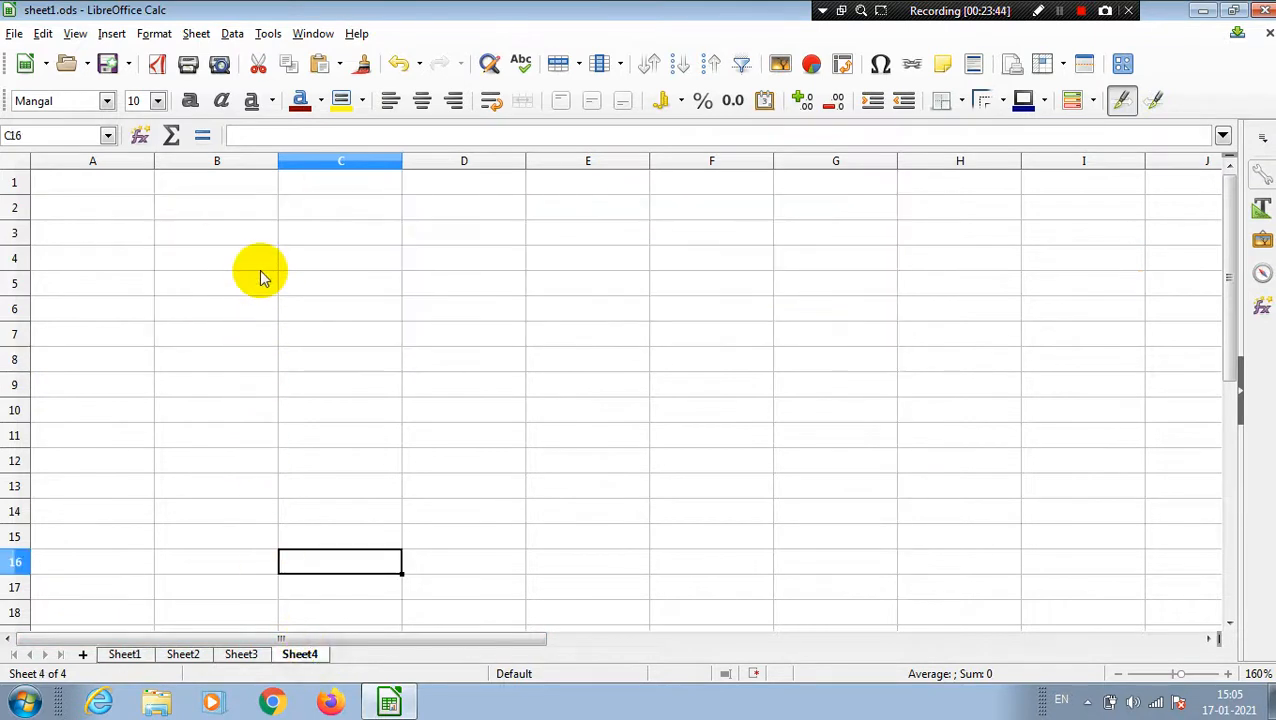
left_click(126, 654)
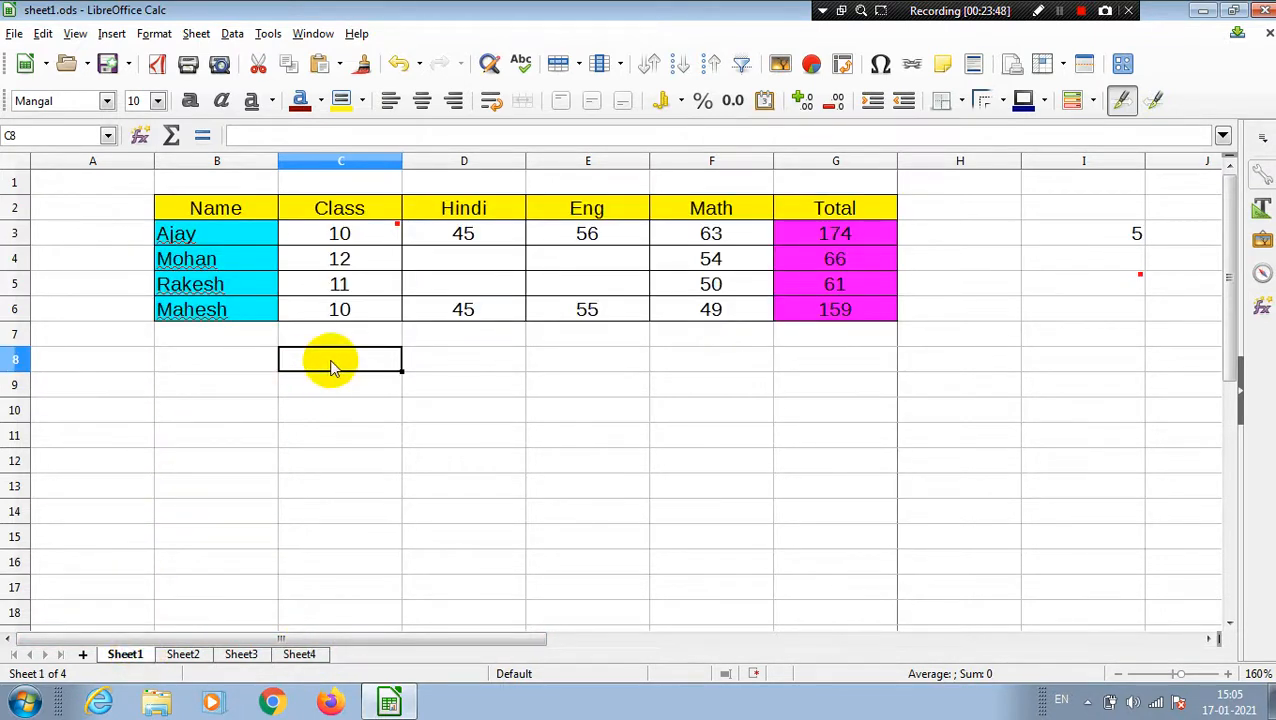
Enter 34 in C8 of Sheet1, check whether the other sheets received the value, and return to Sheet1.
type("34")
key("Return")
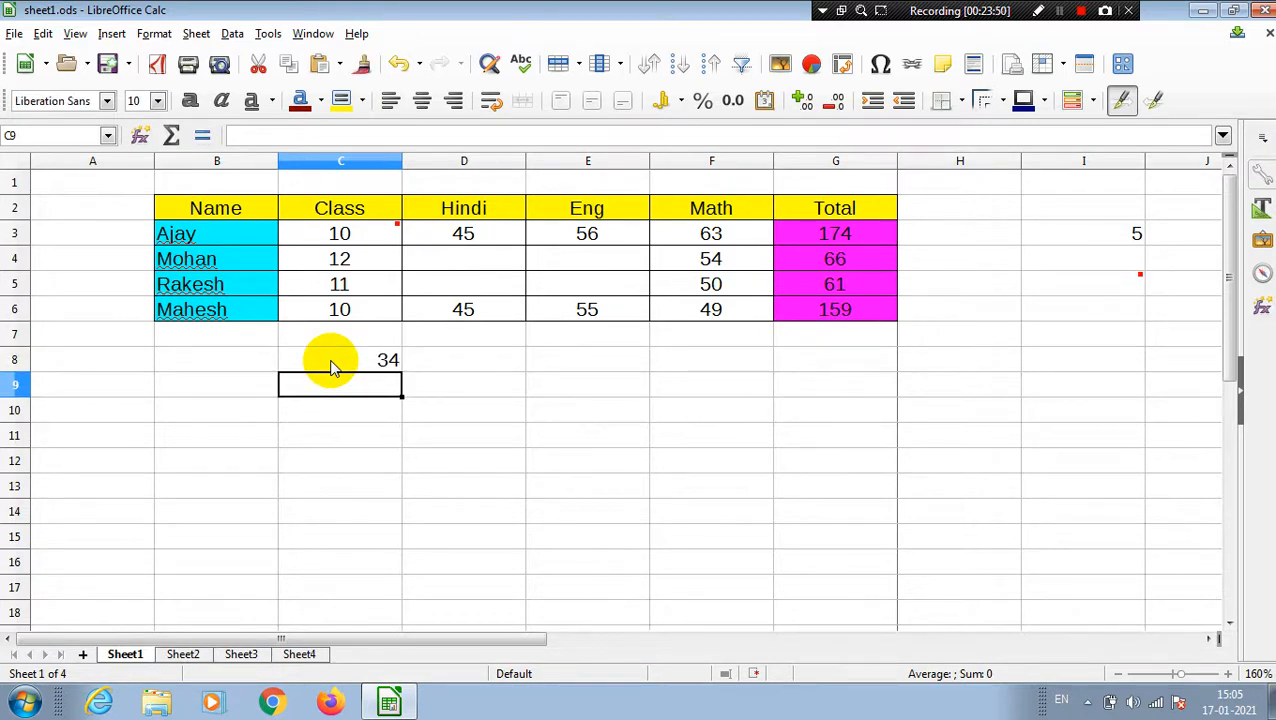
left_click(196, 652)
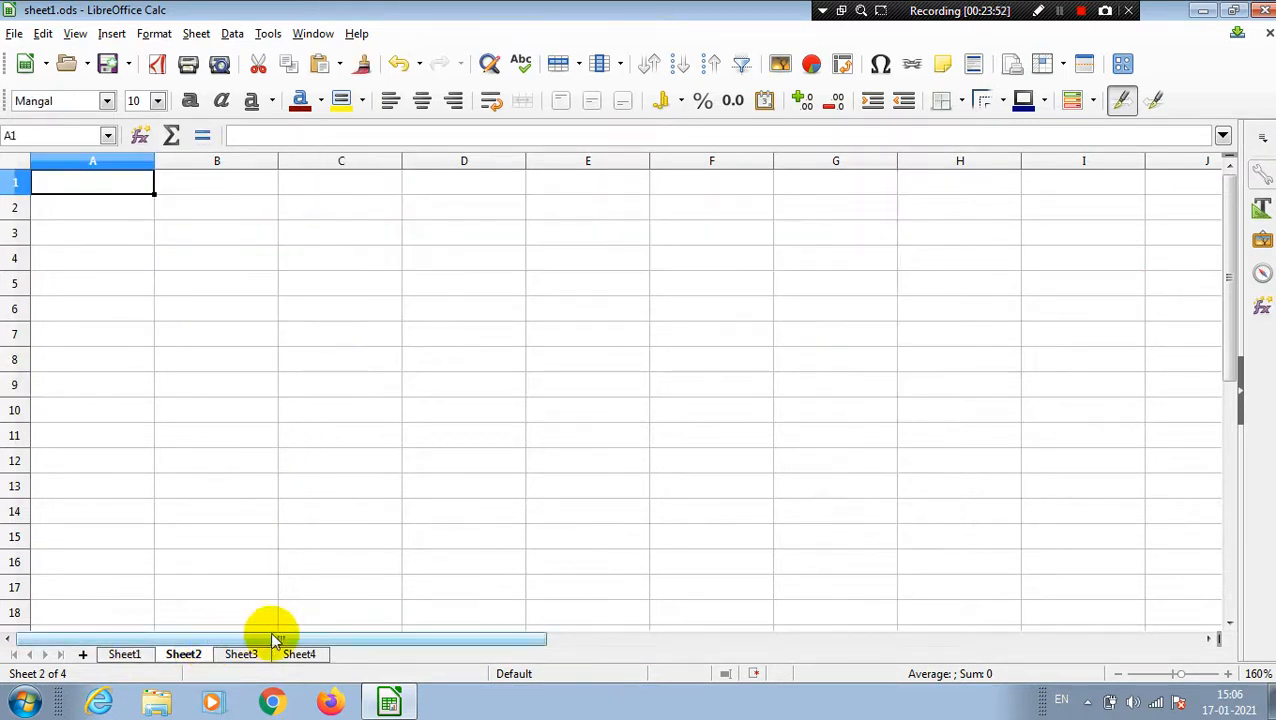
left_click(299, 654)
left_click(240, 654)
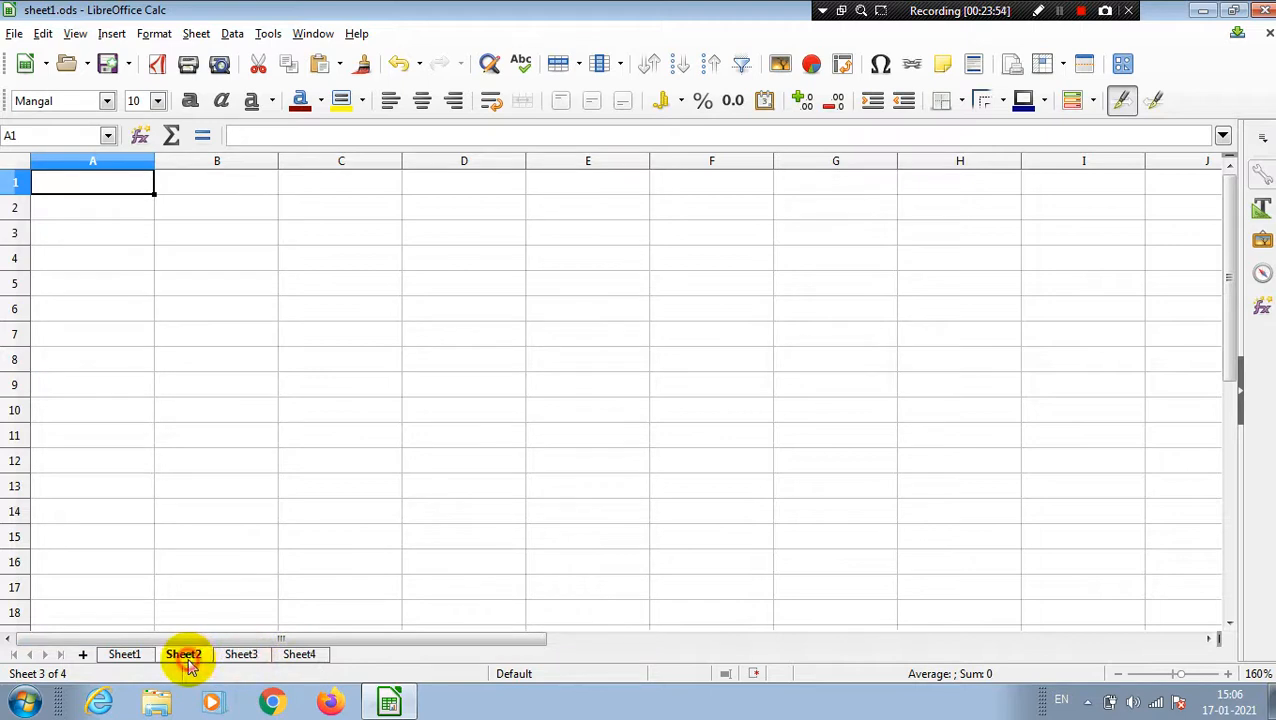
left_click(125, 654)
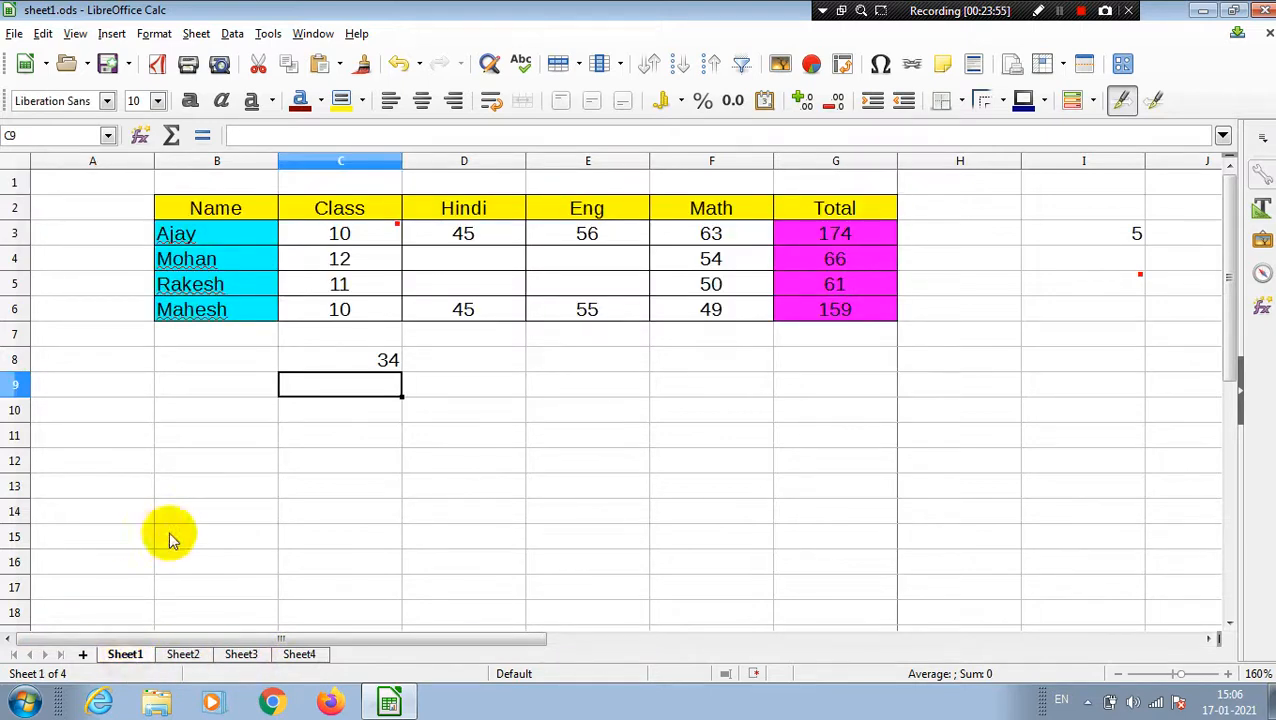
Delete the test value in C8 and move to B10.
left_click(378, 360)
key("Delete")
left_click(276, 424)
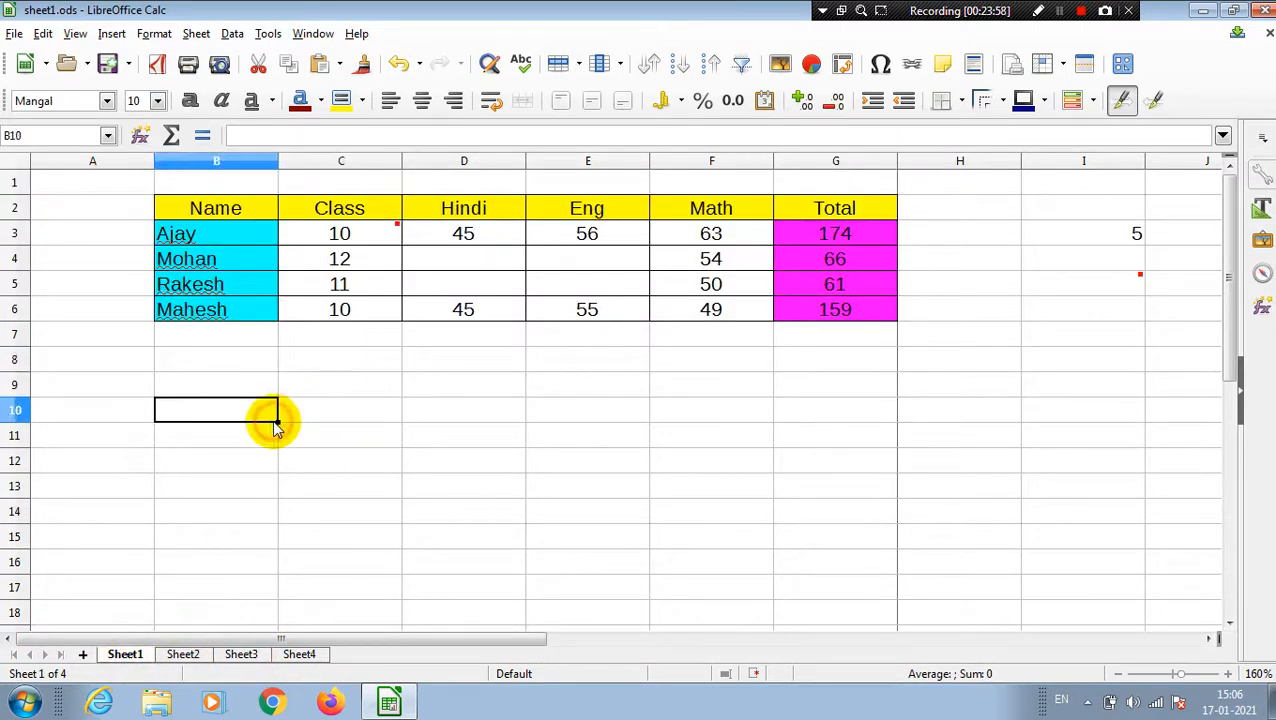
Review the sheet selection commands, step forward sheet by sheet from Sheet1 to Sheet4, and step back to Sheet1.
left_click(43, 33)
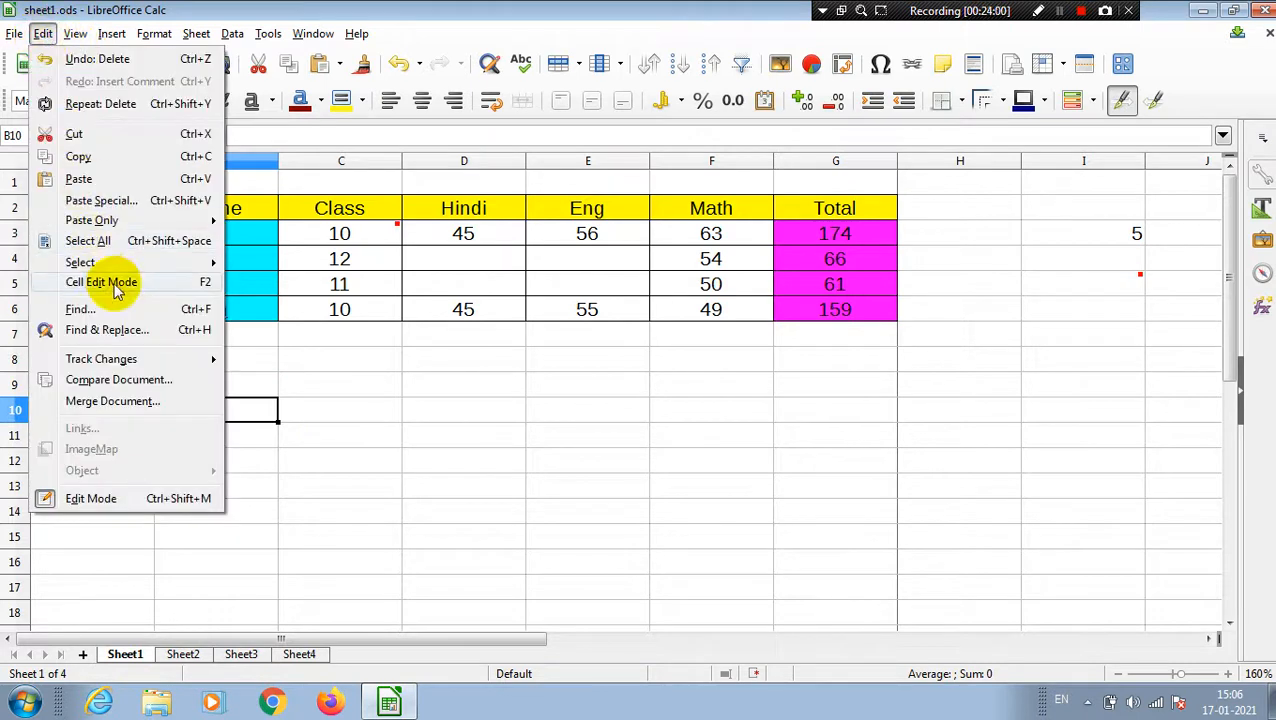
mouse_move(160, 262)
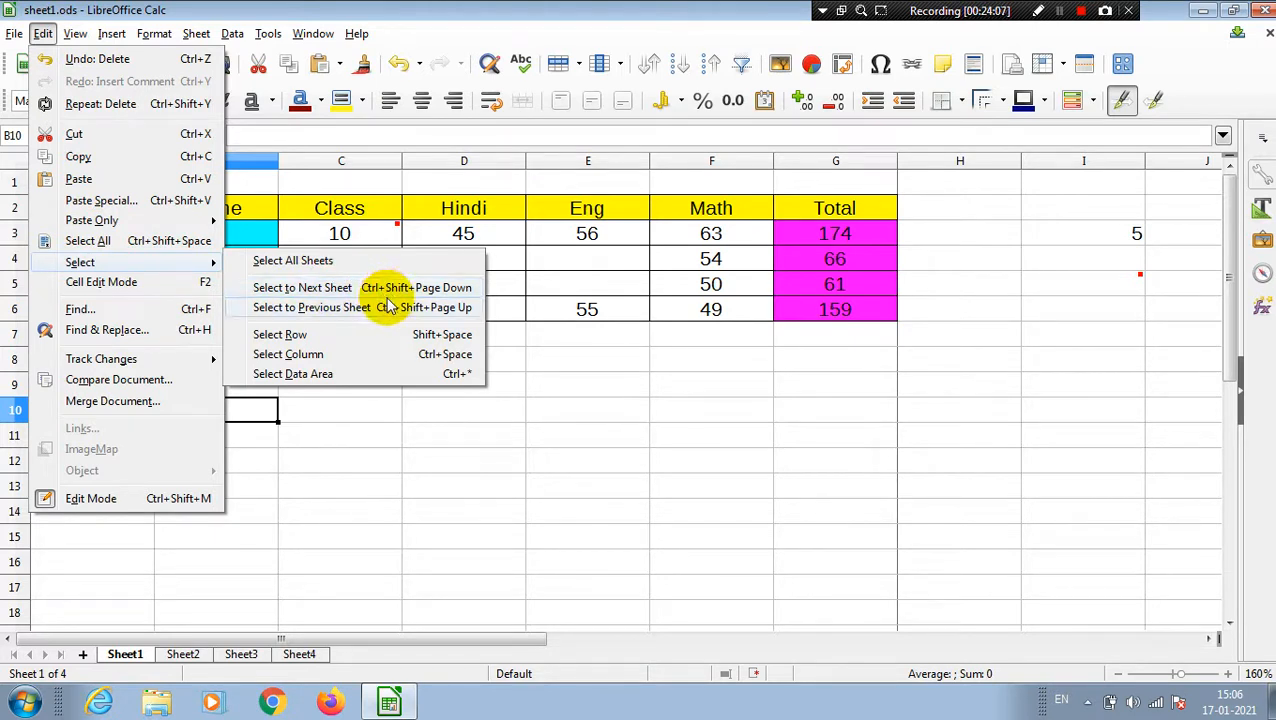
left_click(458, 480)
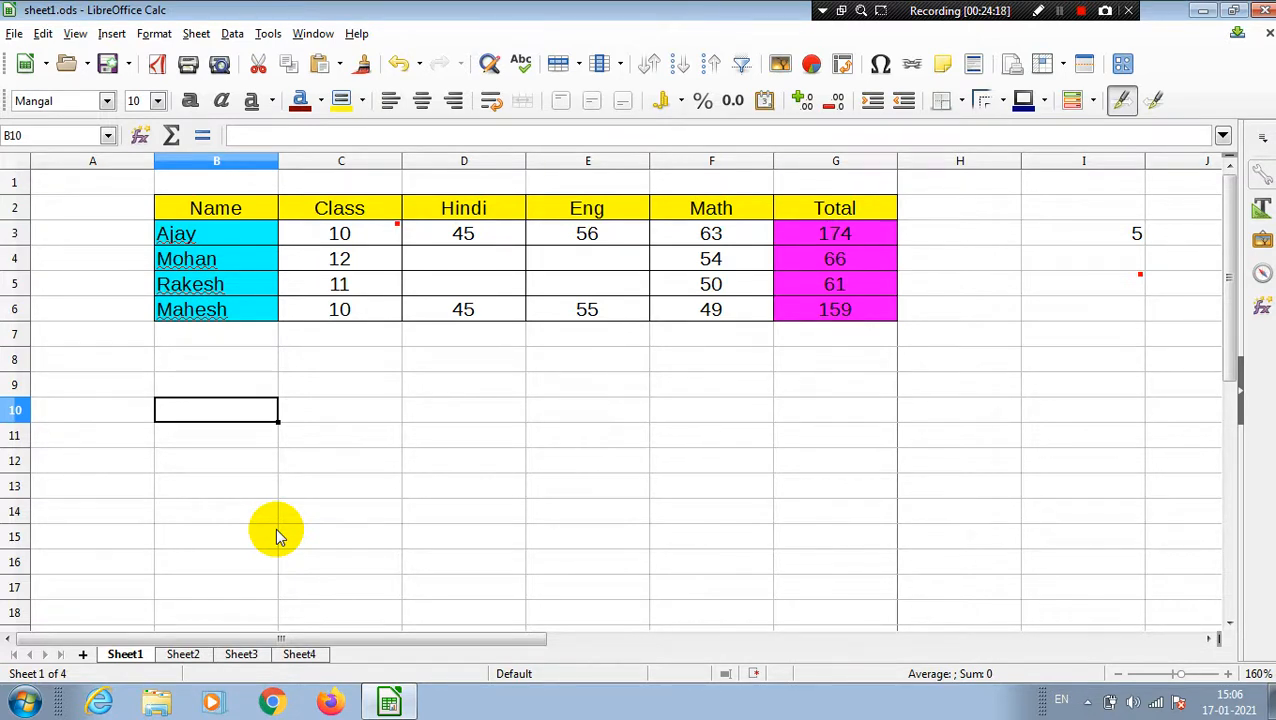
key("ctrl+Page_Down")
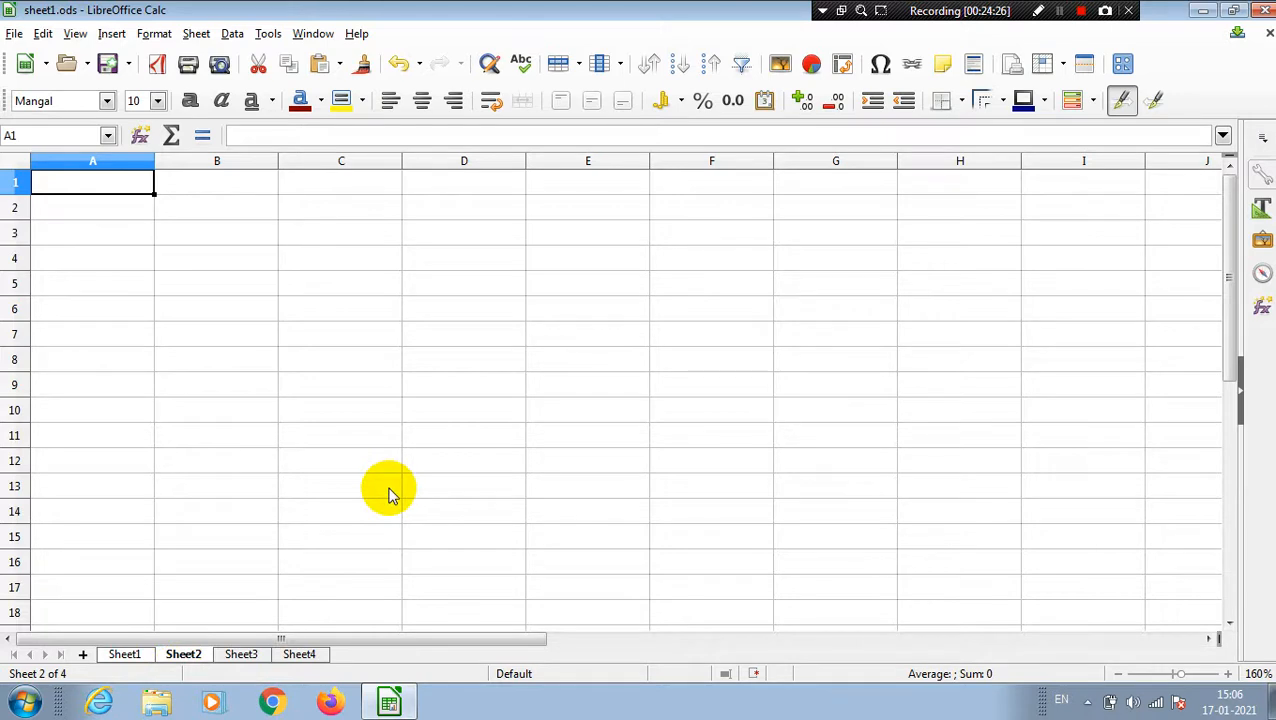
key("ctrl+Page_Down")
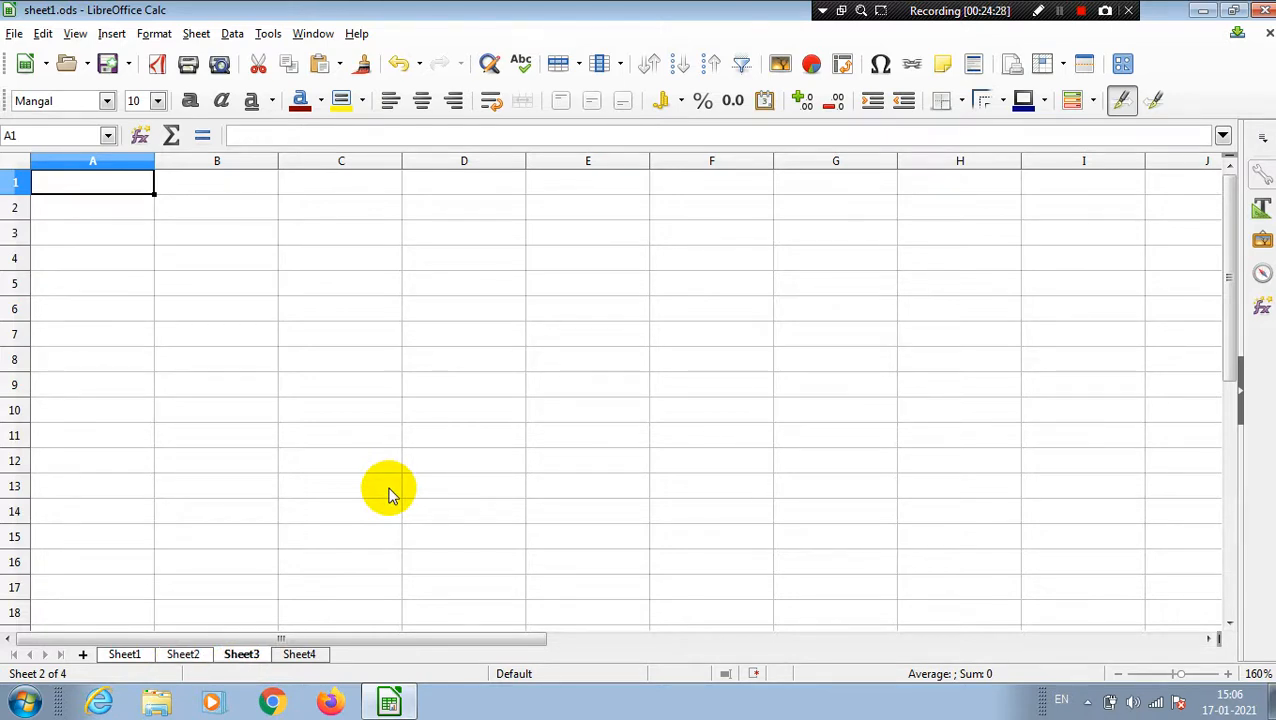
key("ctrl+Page_Down")
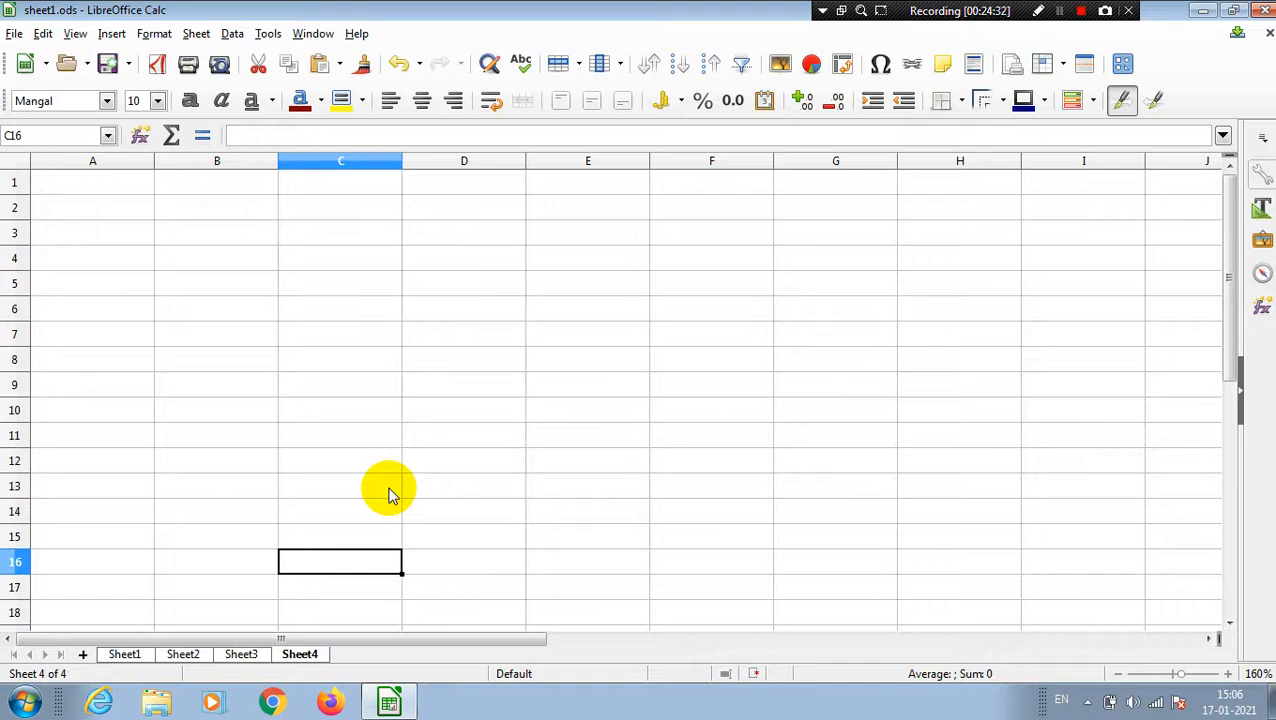
key("ctrl+Page_Up")
key("ctrl+Page_Up")
key("ctrl+Page_Up")
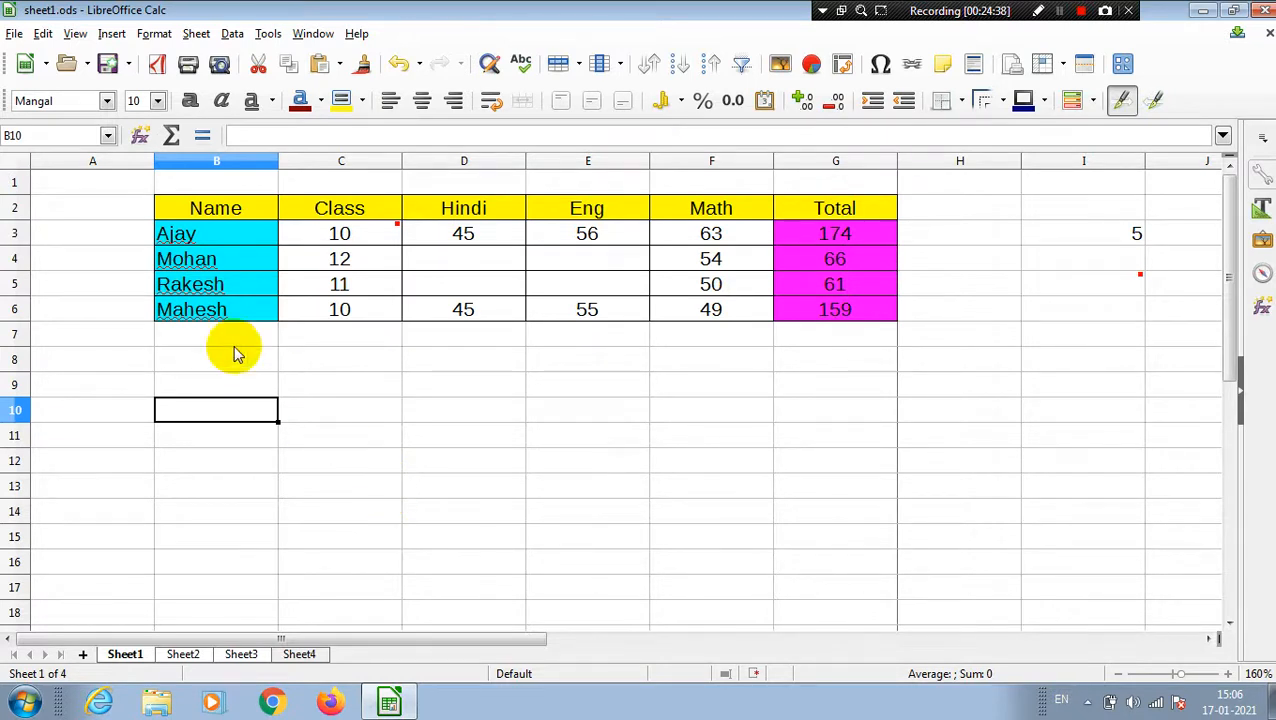
Select the whole of column C from C9, then release the selection at C8.
left_click(43, 33)
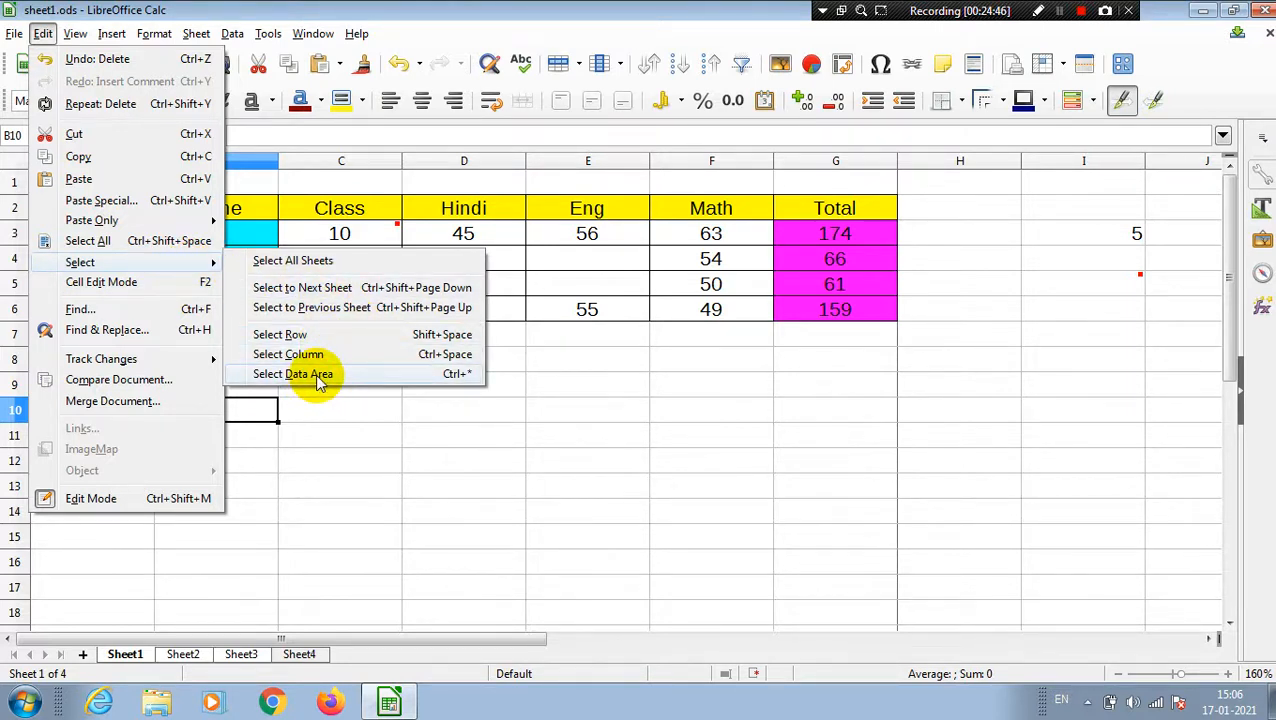
left_click(565, 394)
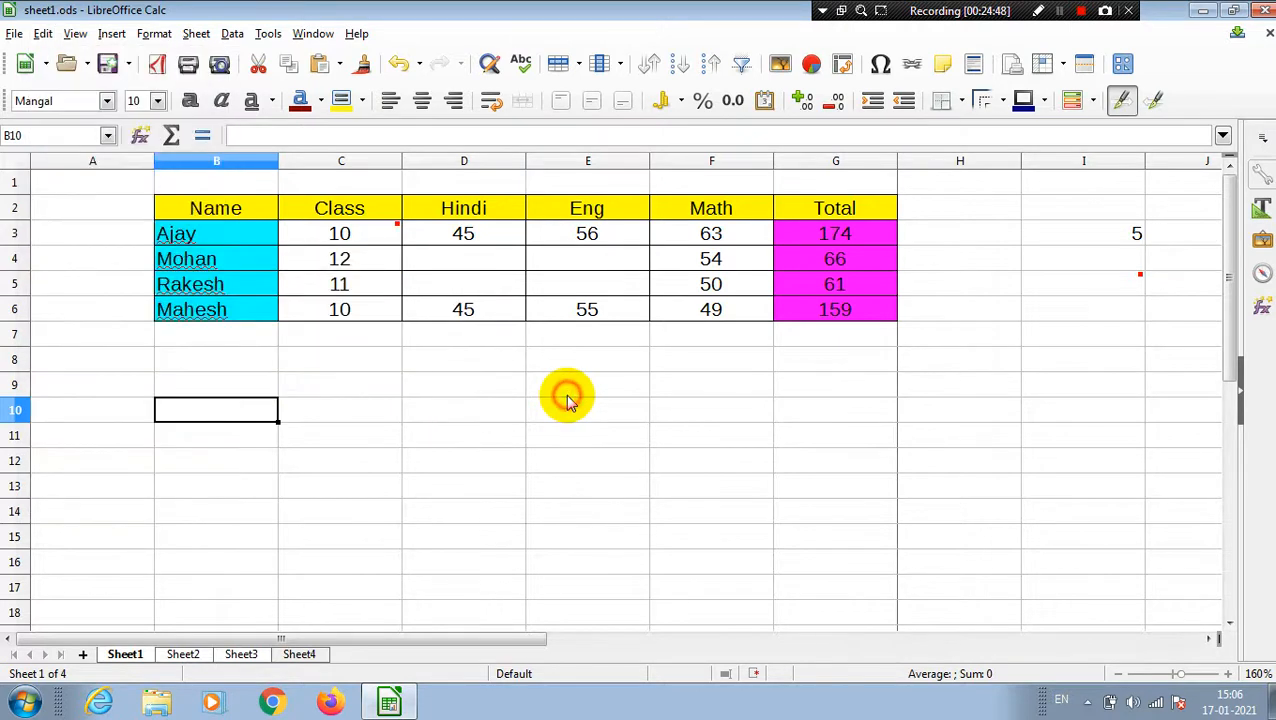
left_click(345, 386)
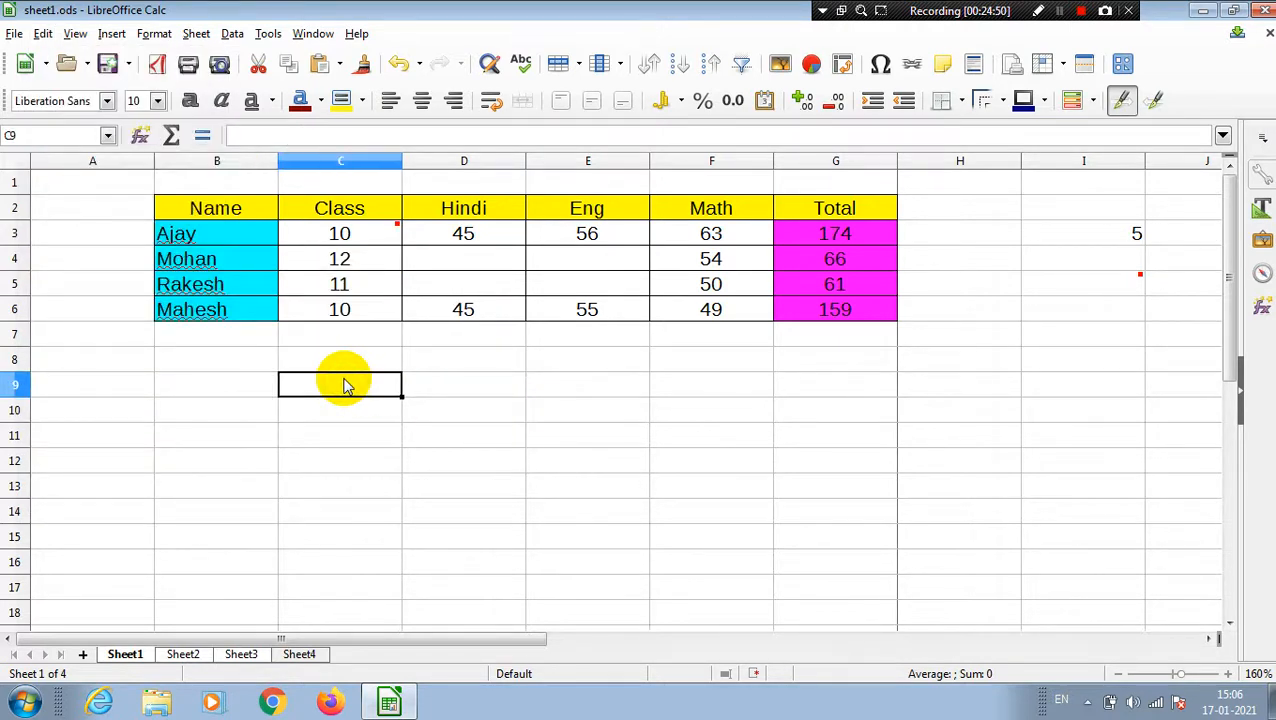
key("ctrl+space")
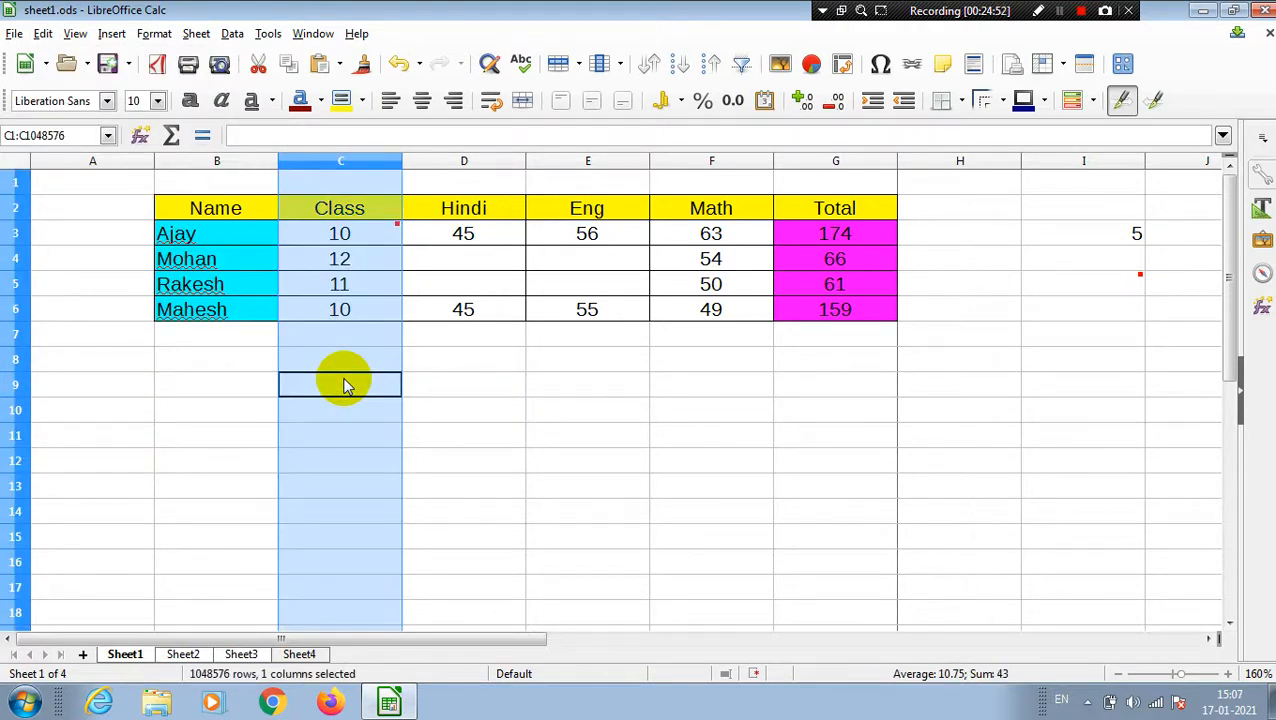
key("Up")
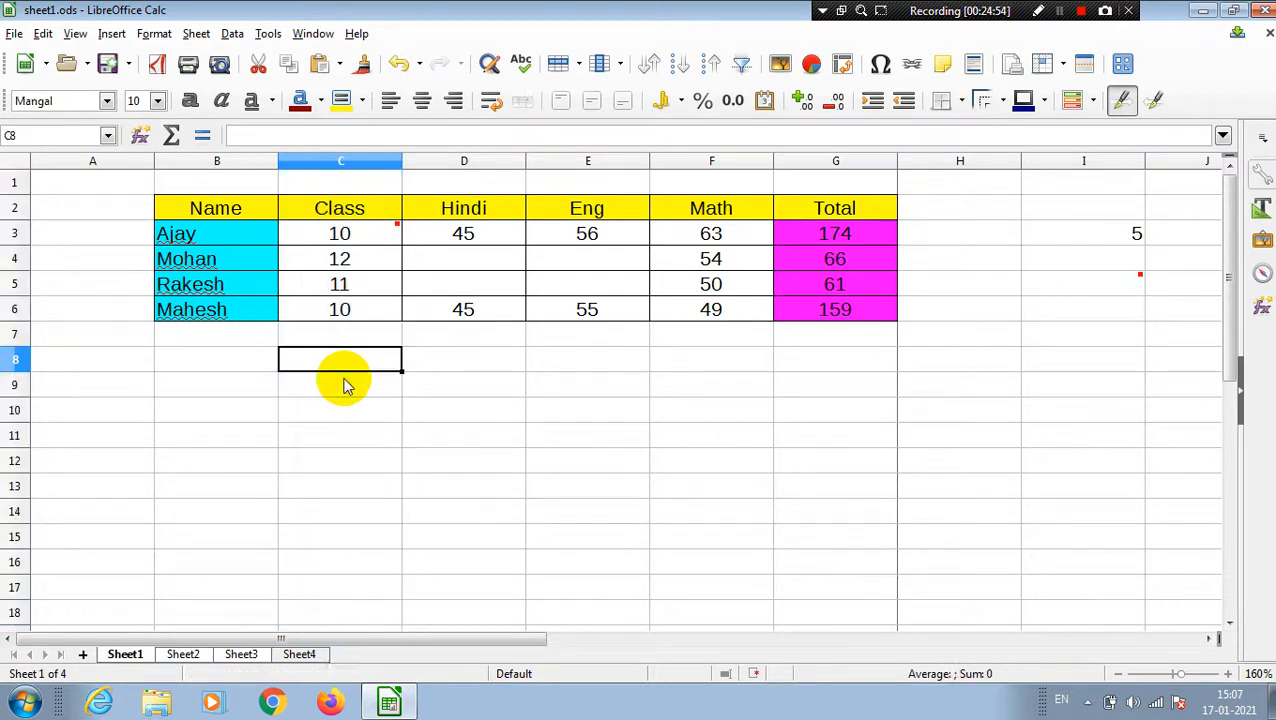
Select the whole of row 9 from C9, then release the selection at D5.
key("Down")
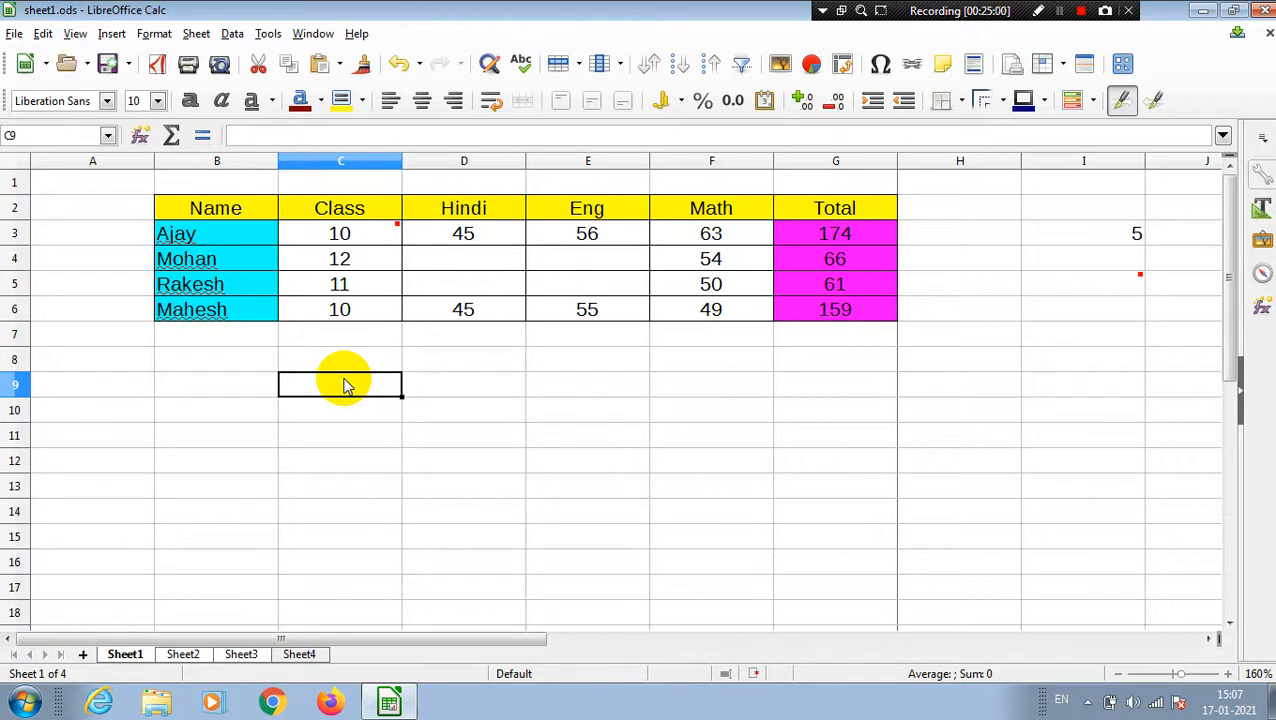
key("shift+space")
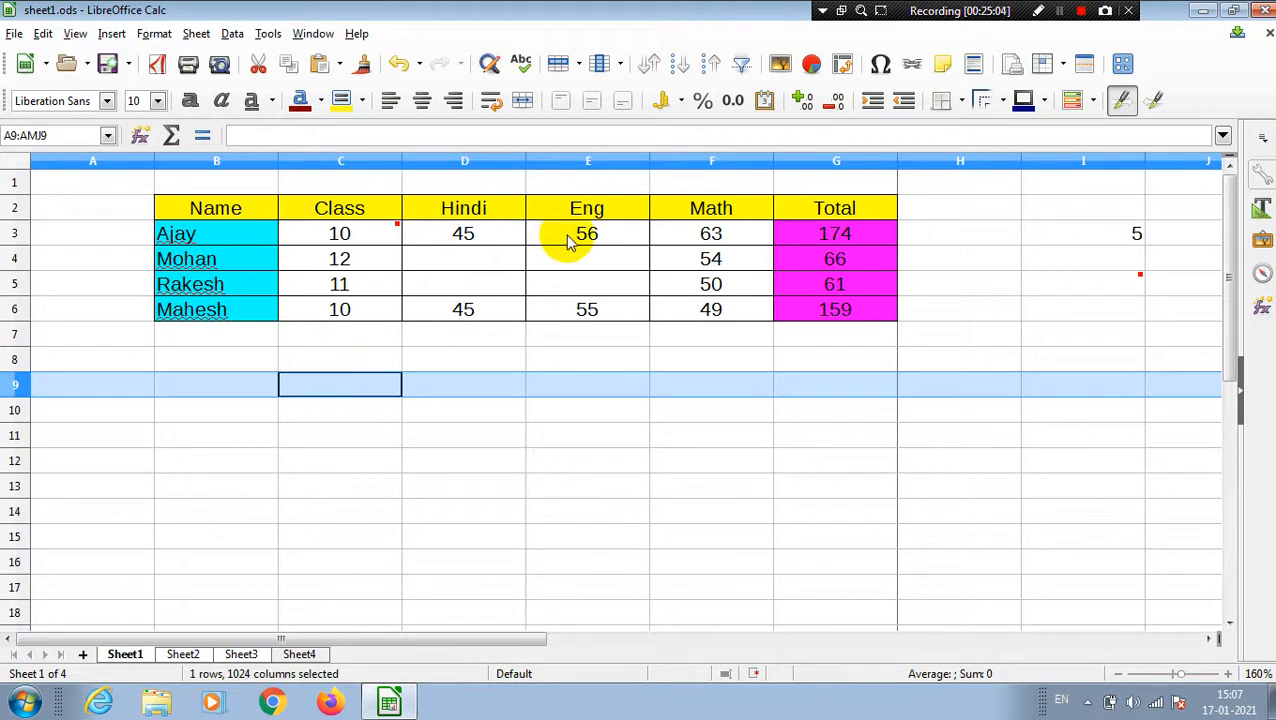
left_click(521, 288)
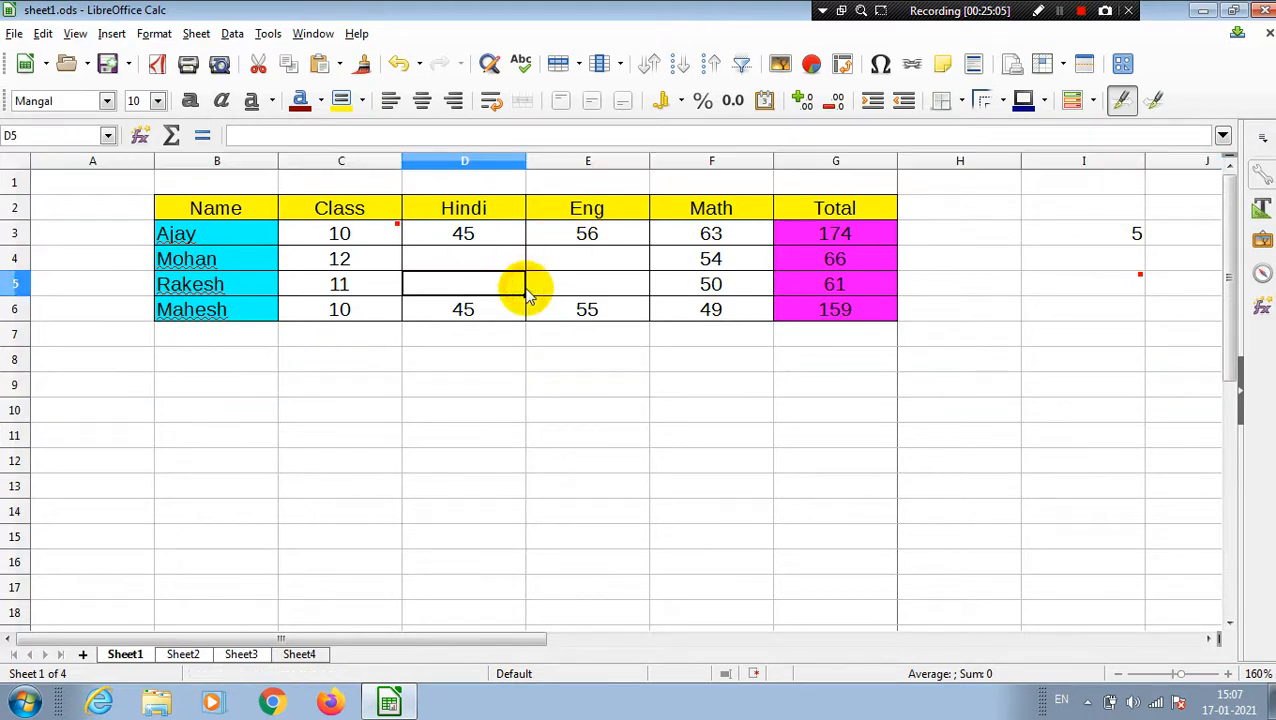
Select the data area B2:G6 of the marks table, starting from C5.
left_click(480, 313)
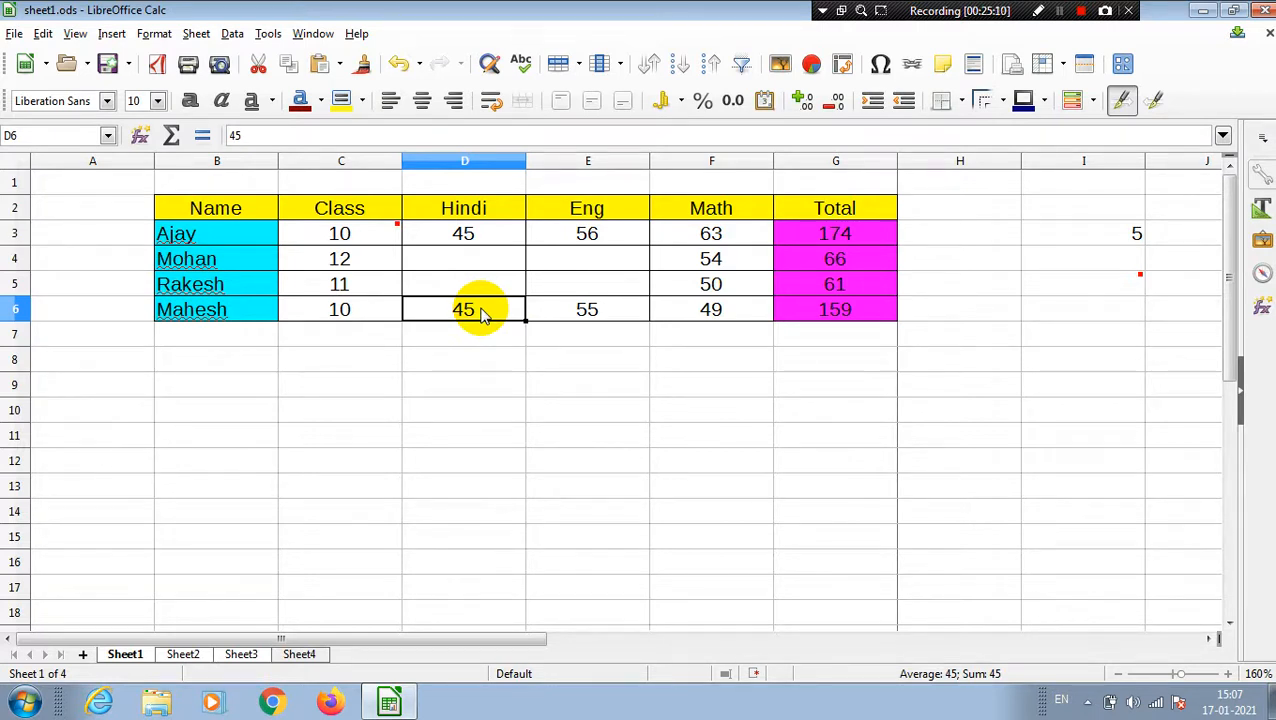
left_click(378, 282)
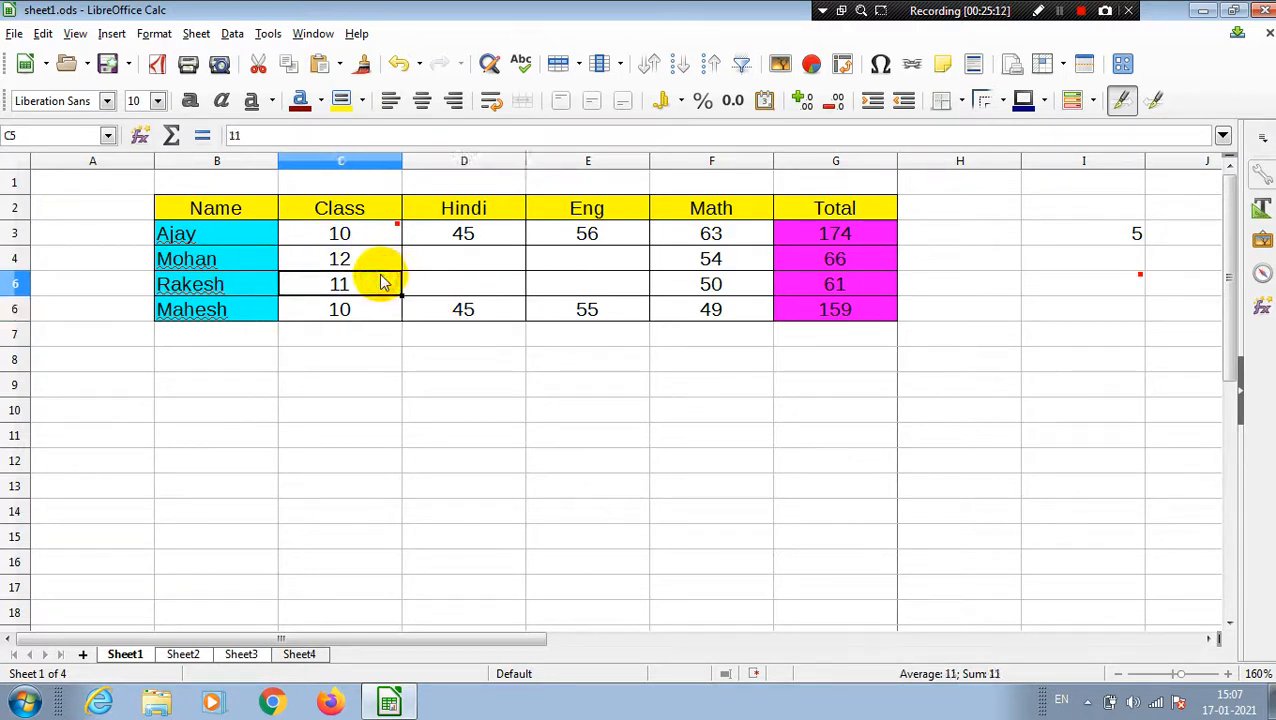
left_click(43, 33)
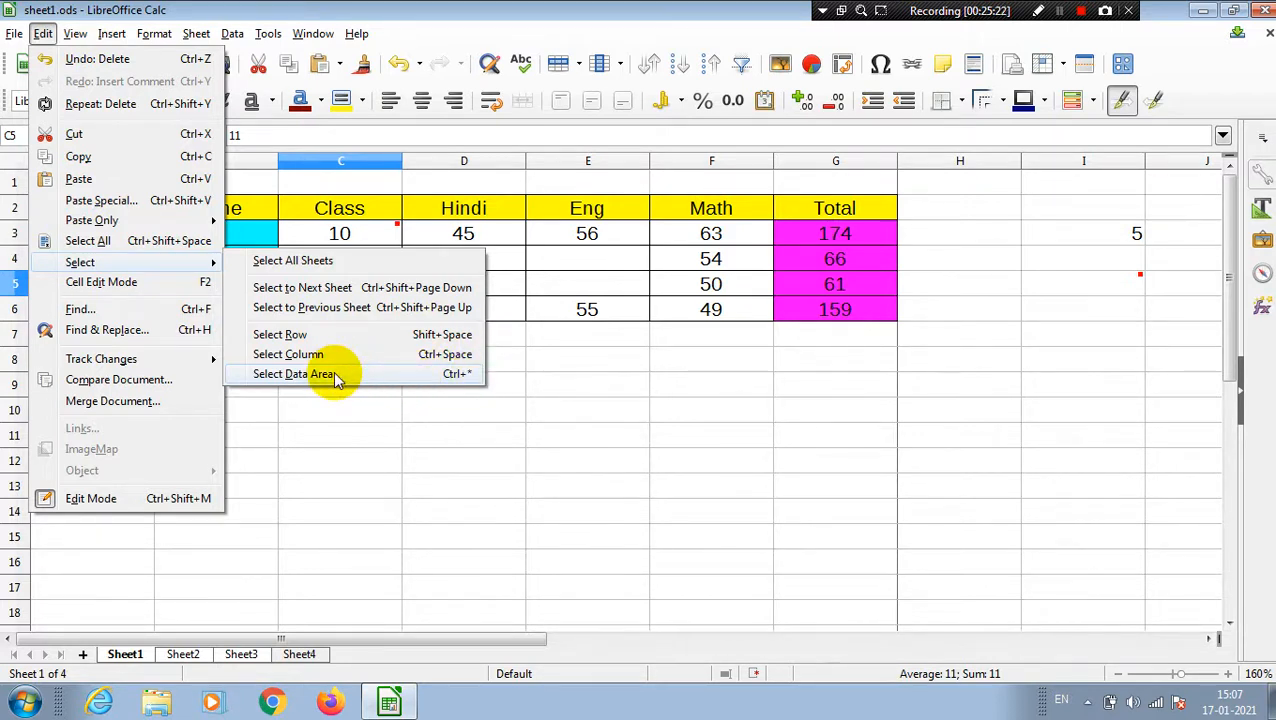
left_click(675, 267)
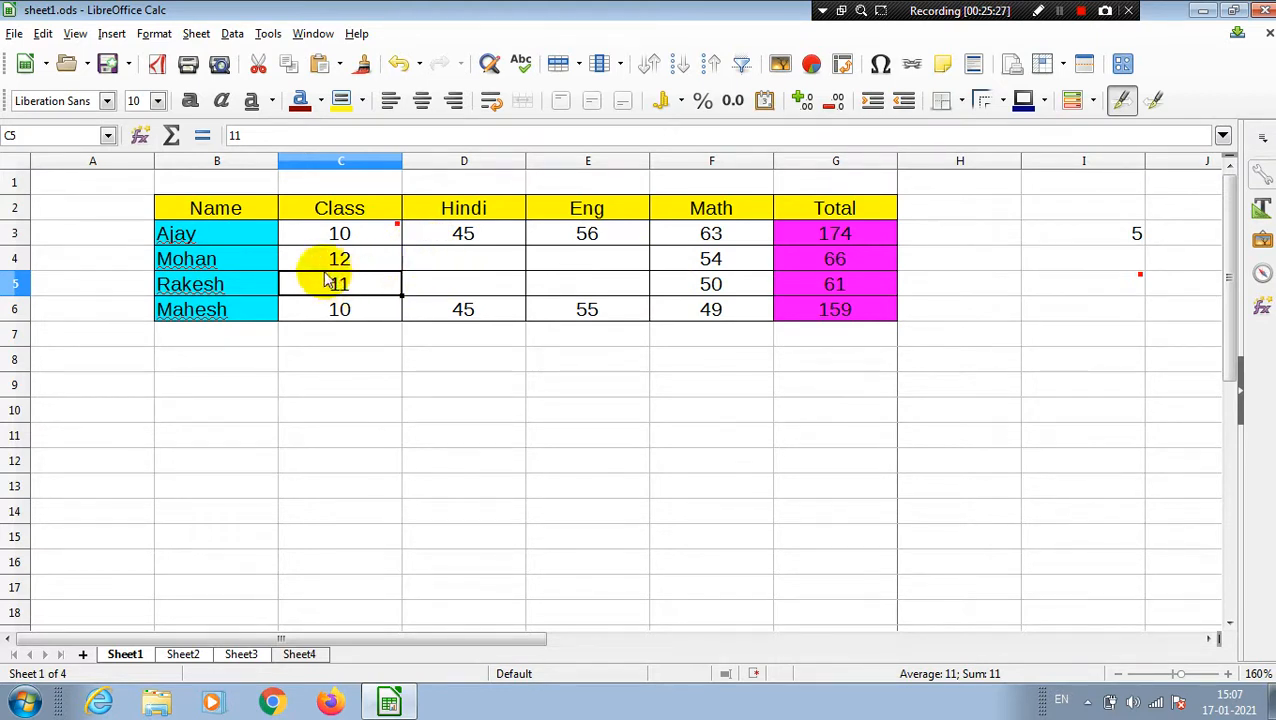
left_click(43, 34)
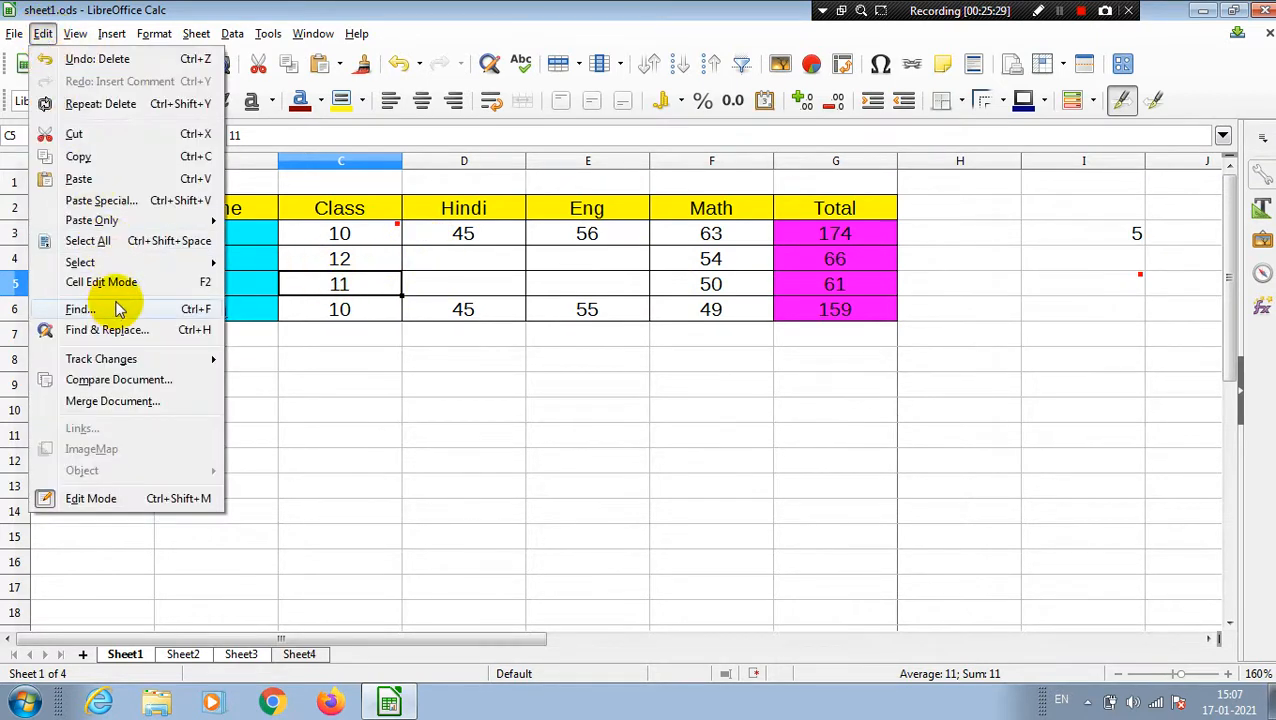
left_click(399, 374)
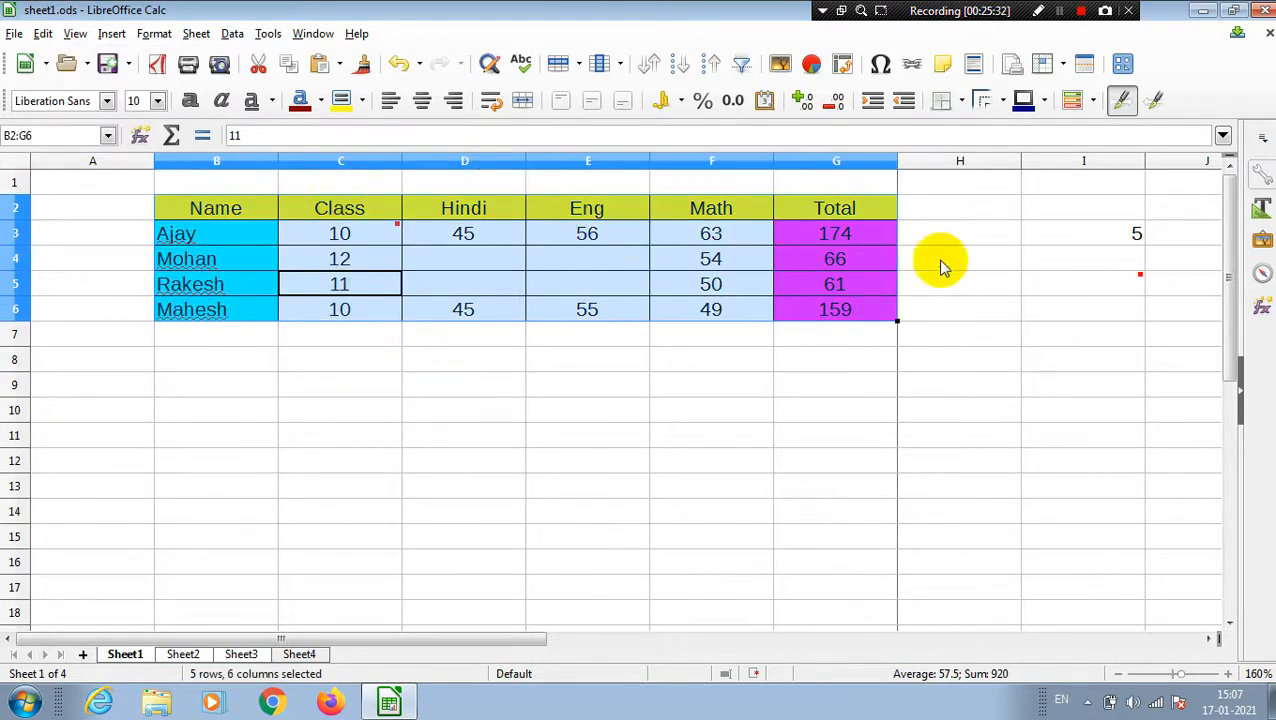
Try to select the data area starting from the empty cell D11, then release the selection at D12.
left_click(555, 432)
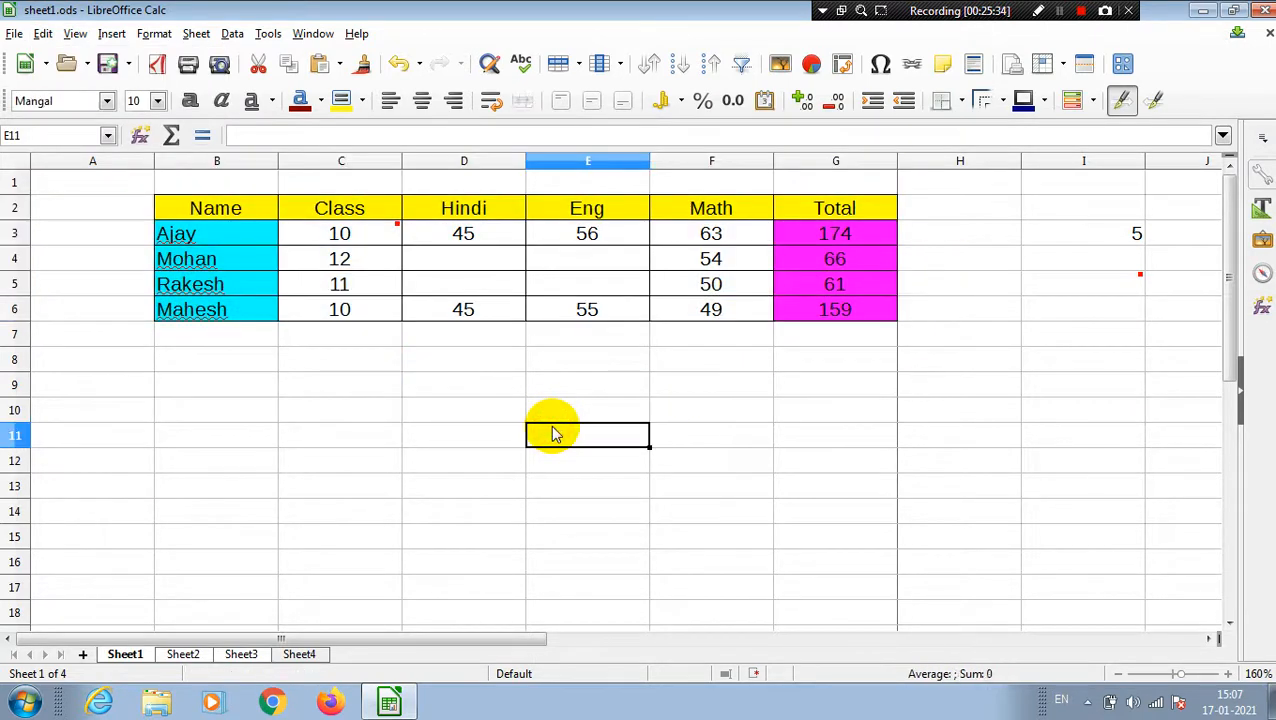
left_click(484, 440)
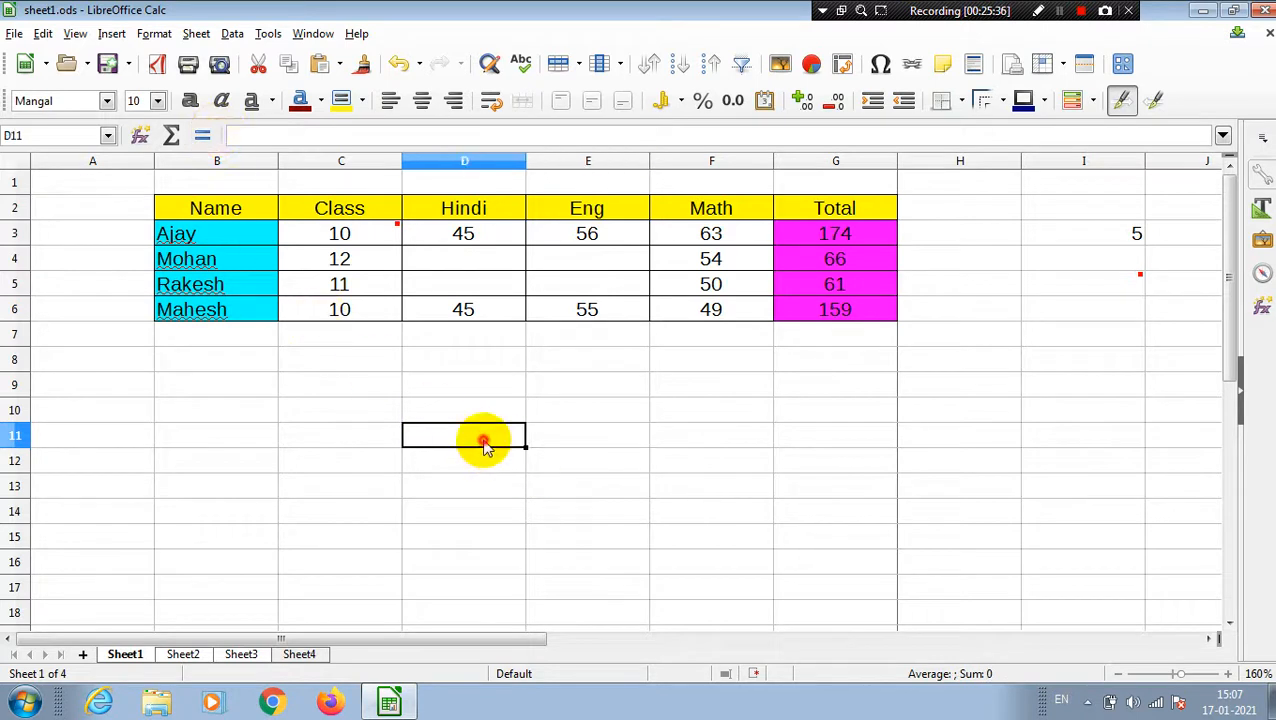
left_click(44, 34)
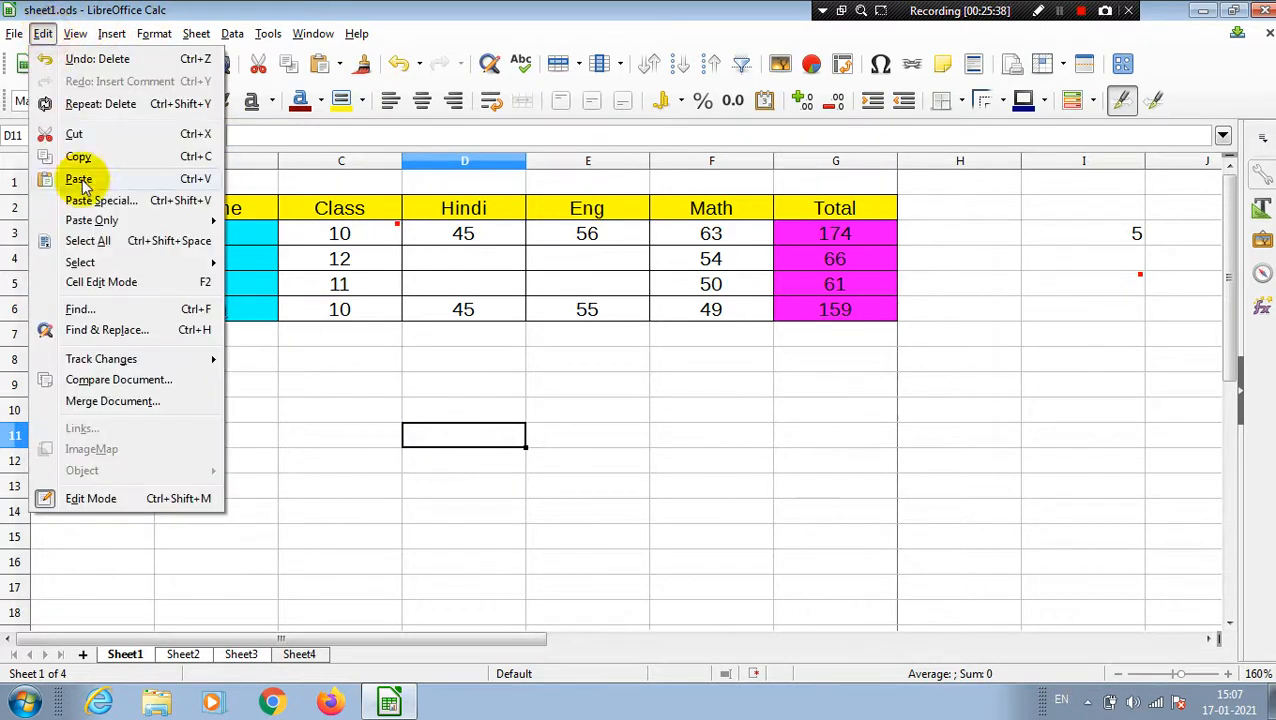
mouse_move(205, 264)
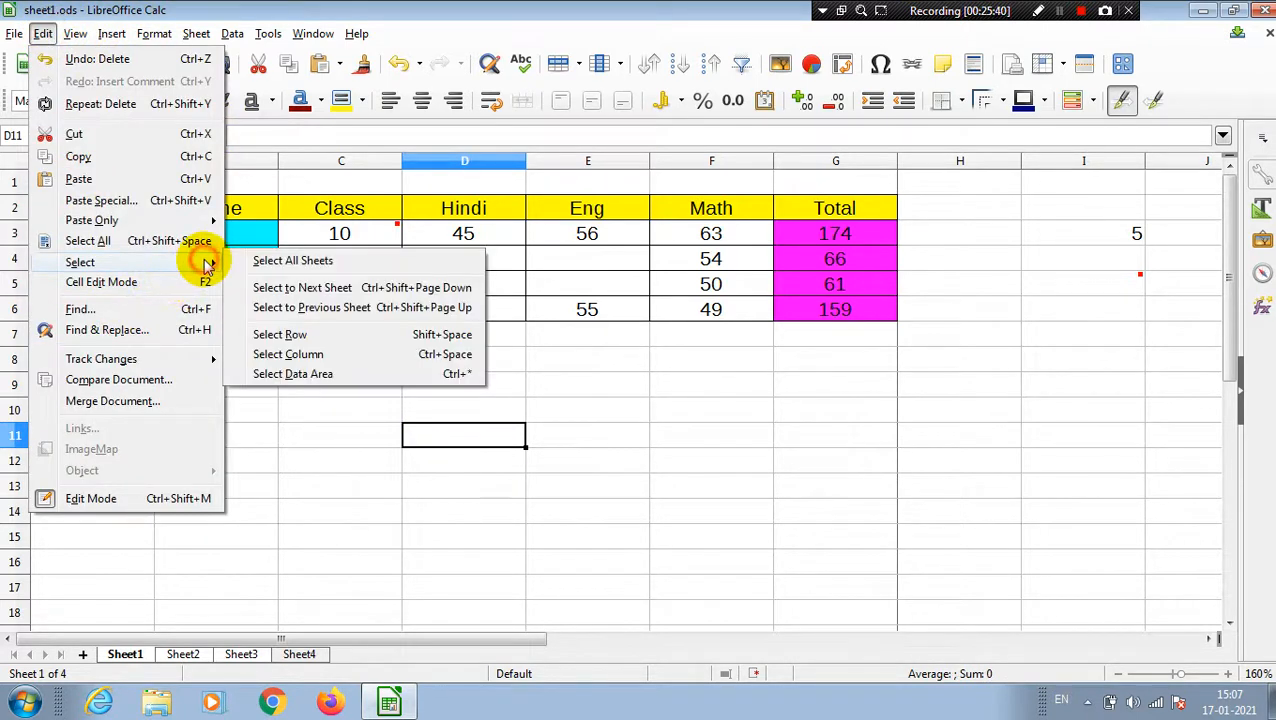
left_click(362, 376)
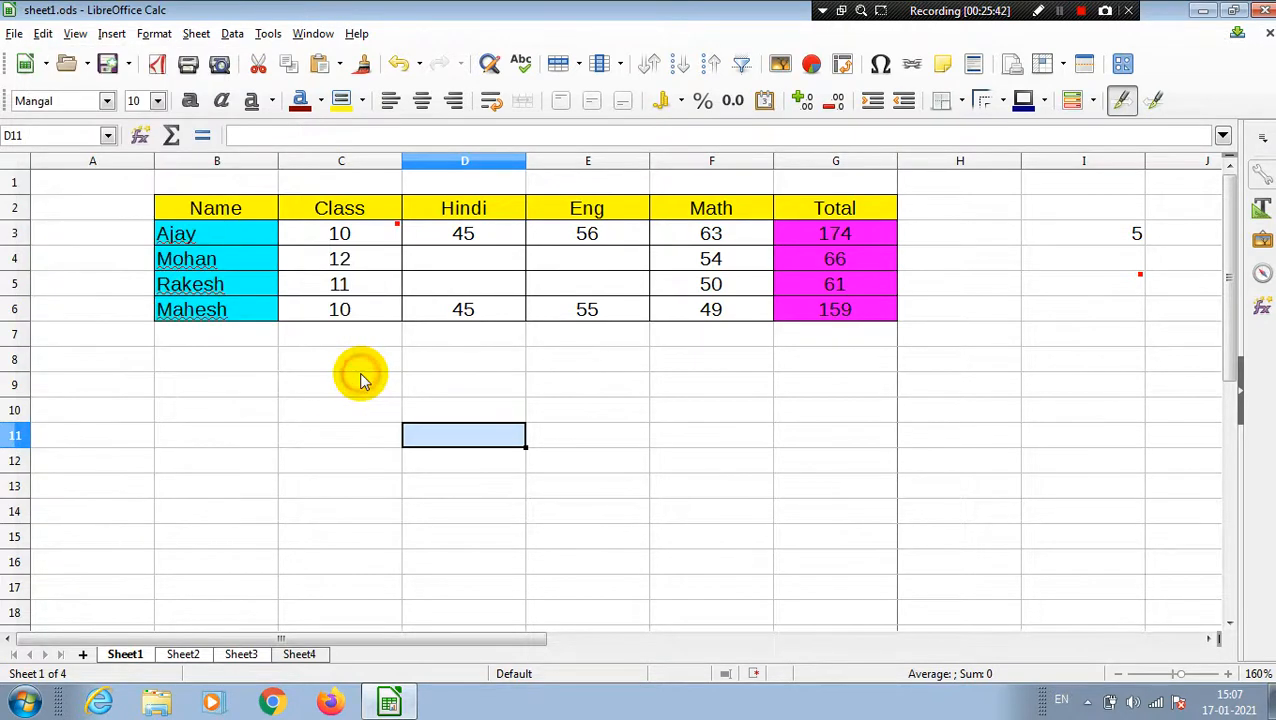
left_click(486, 474)
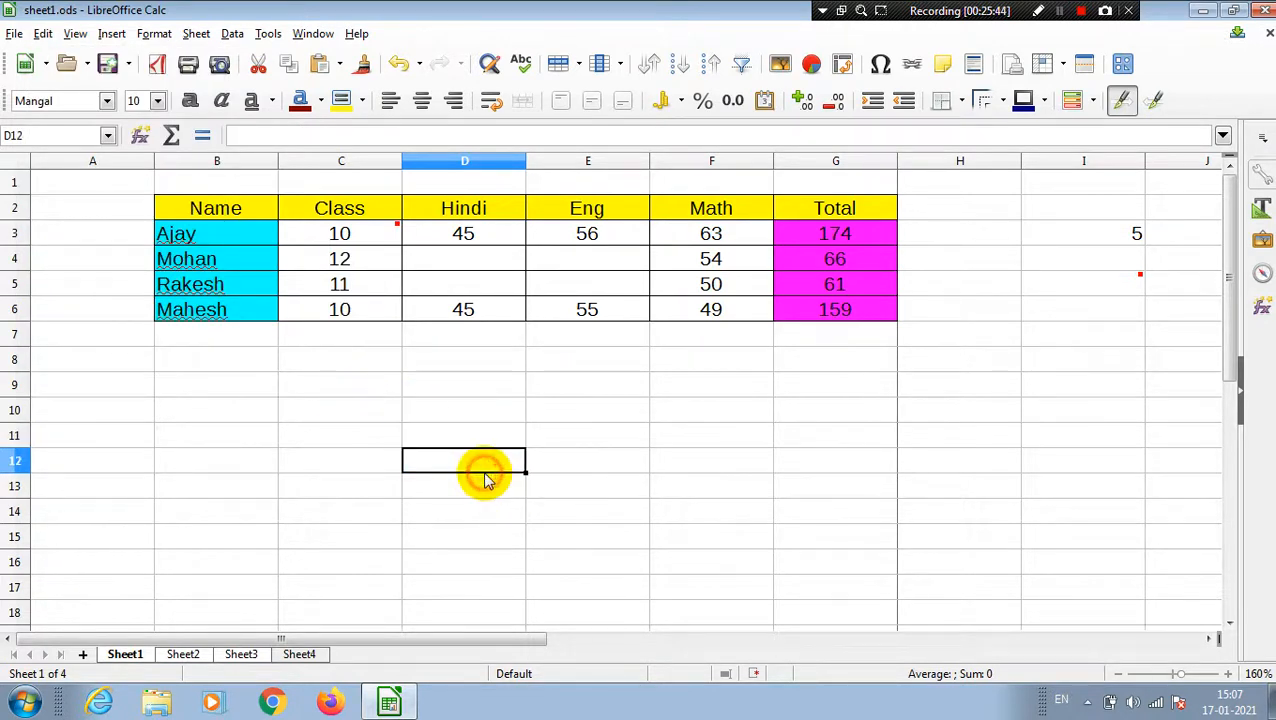
Select the data area of the marks table starting from C6, then release the selection at D9.
left_click(375, 309)
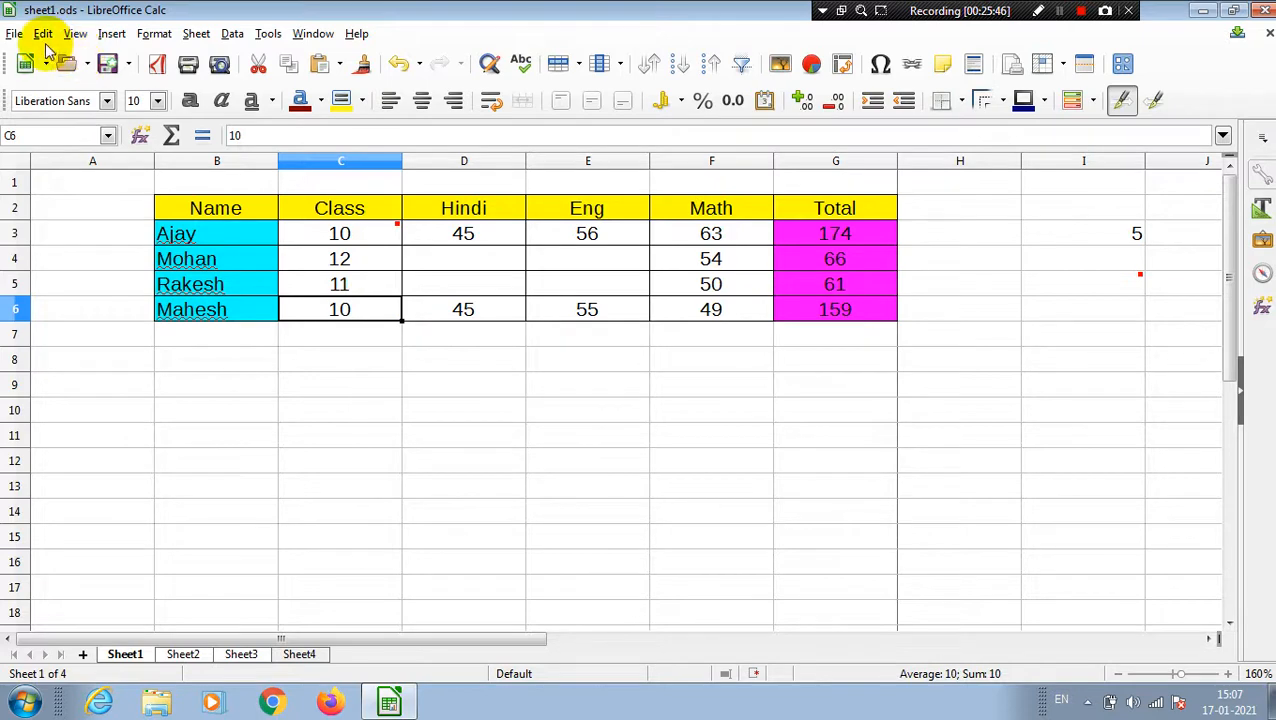
left_click(43, 33)
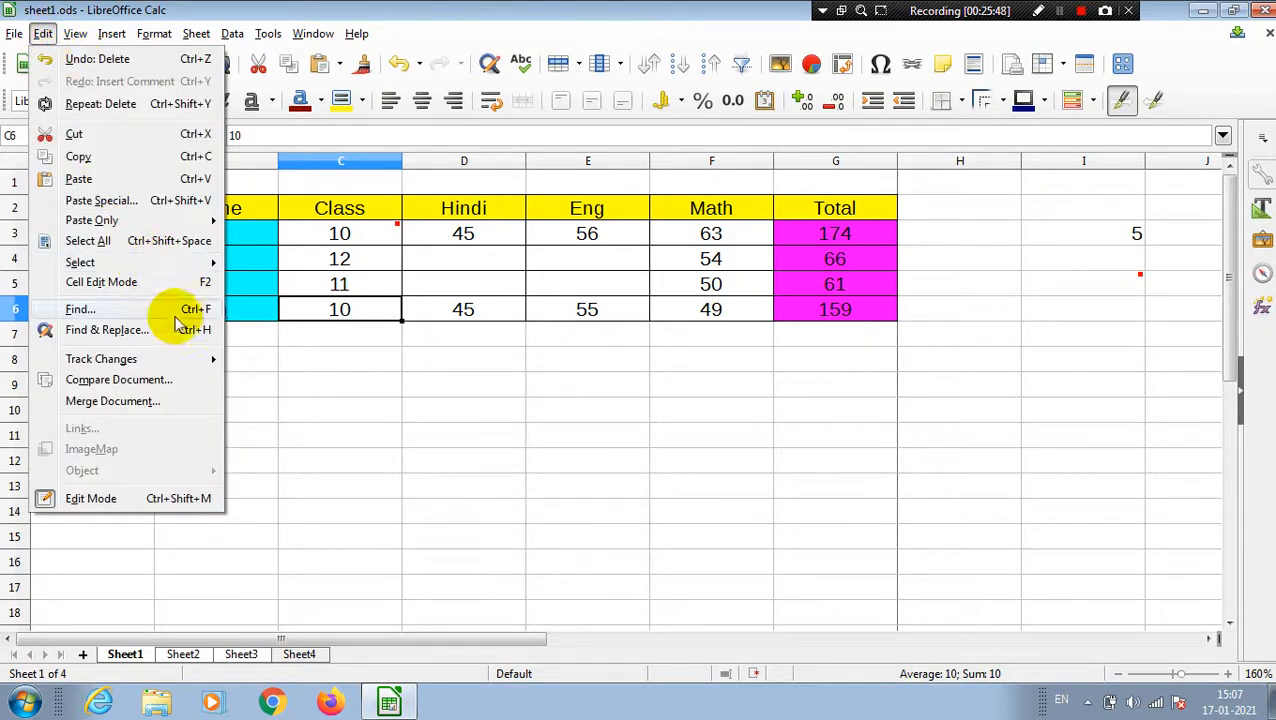
mouse_move(185, 260)
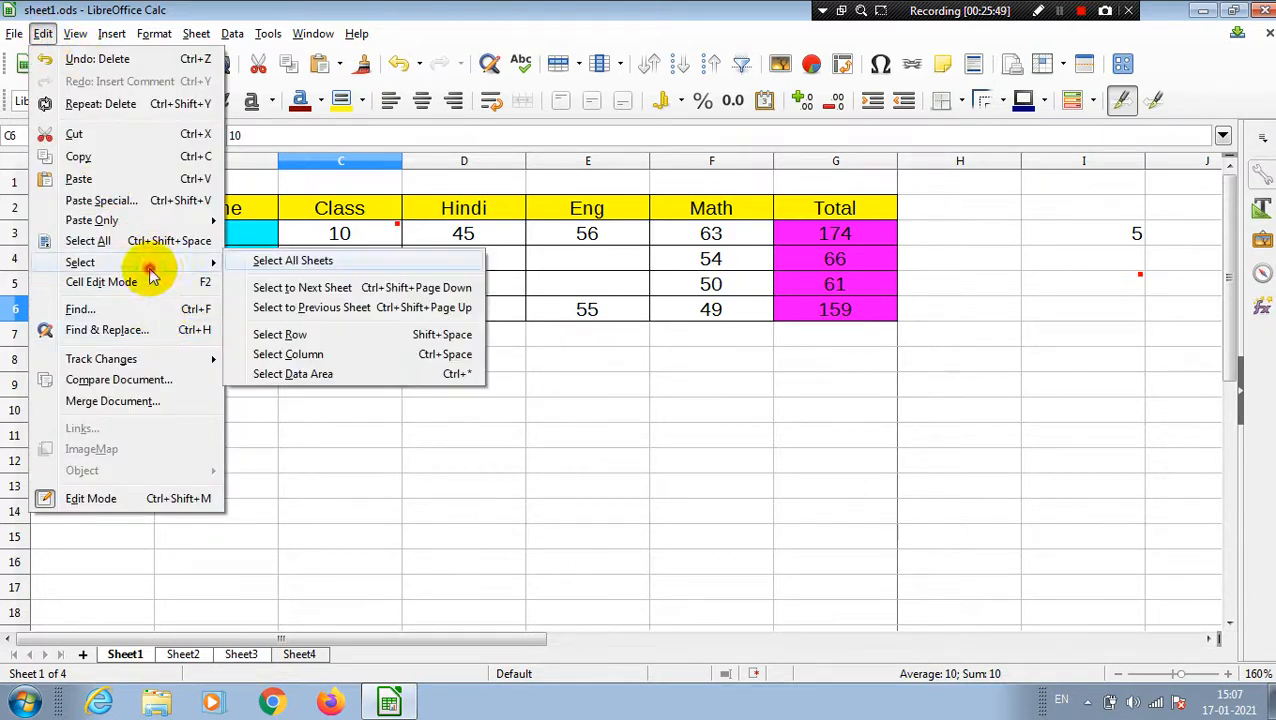
left_click(300, 374)
left_click(484, 393)
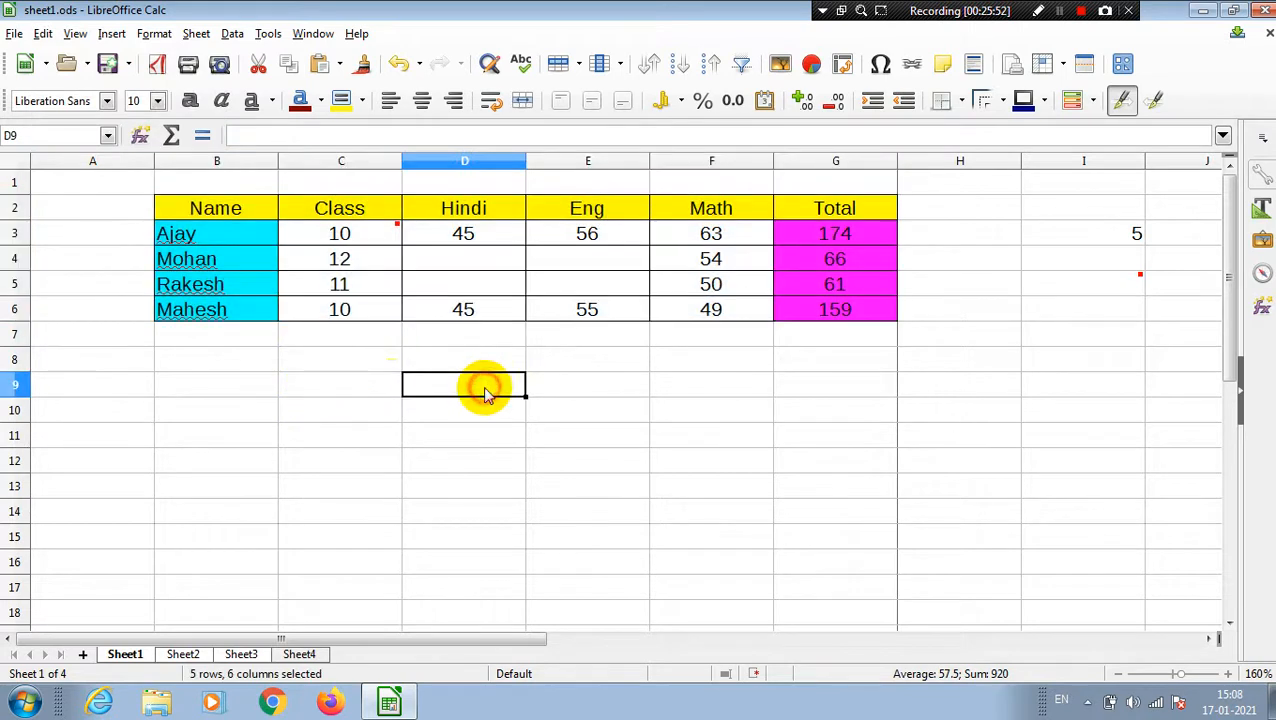
Enter the first name from B3 in lowercase in cell C9 below the table.
left_click(228, 242)
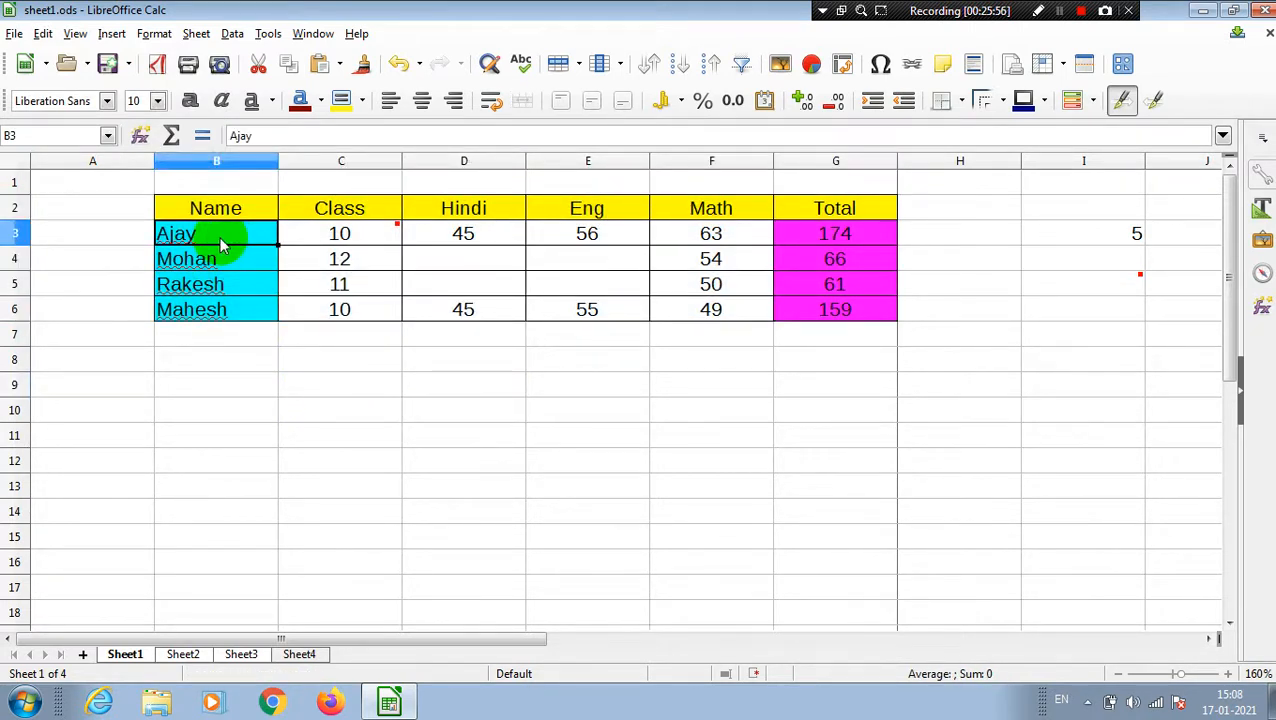
left_click(380, 383)
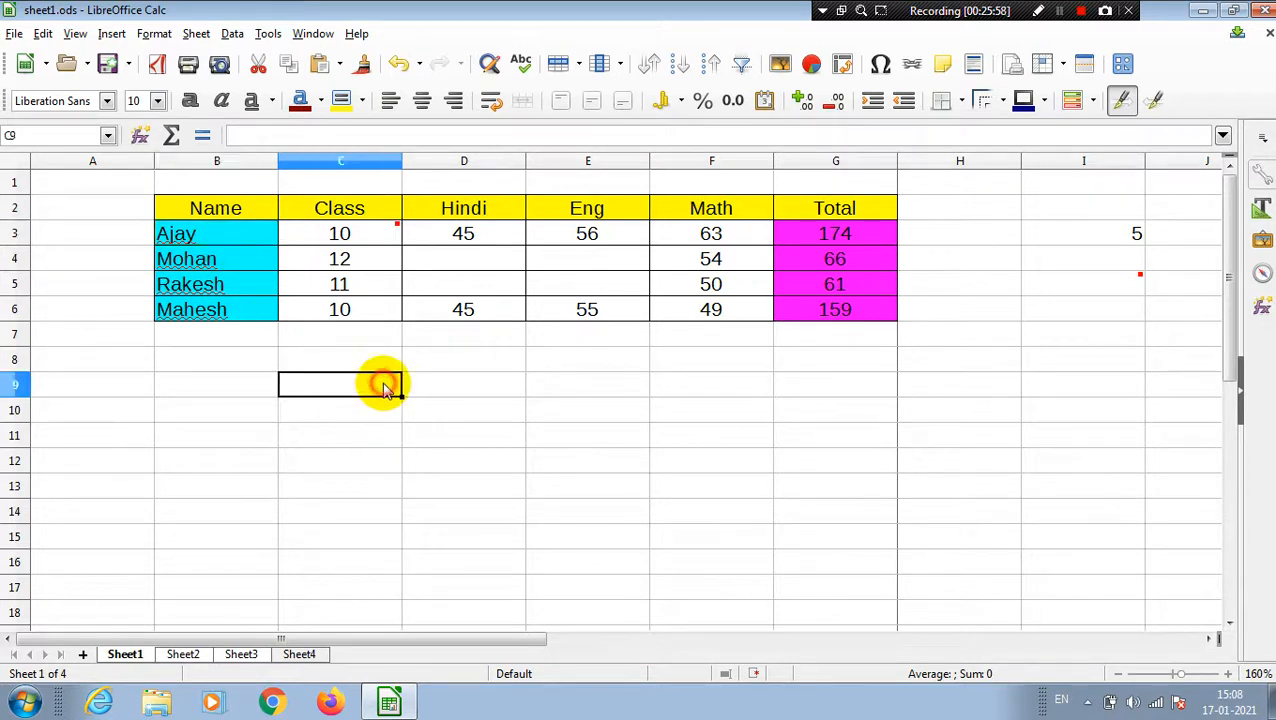
type("ajay")
key("Return")
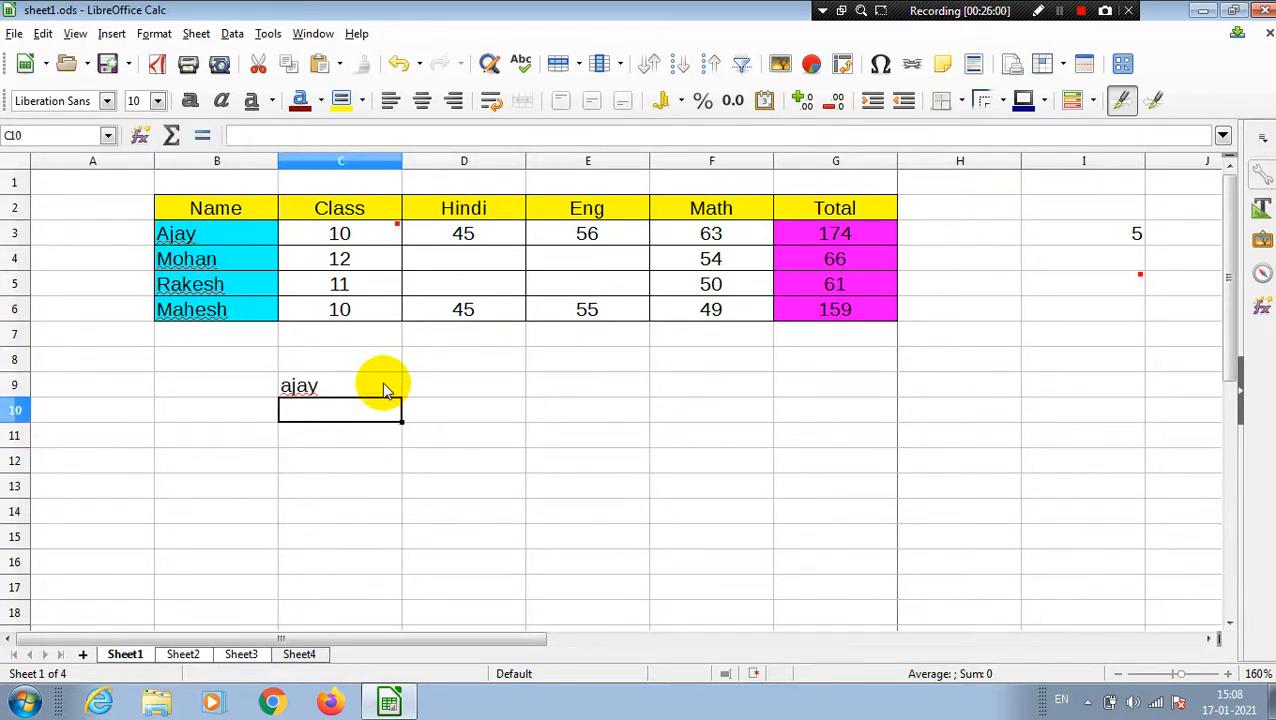
Open the text in C9 for in-cell editing, then leave the cell for D13.
left_click(385, 388)
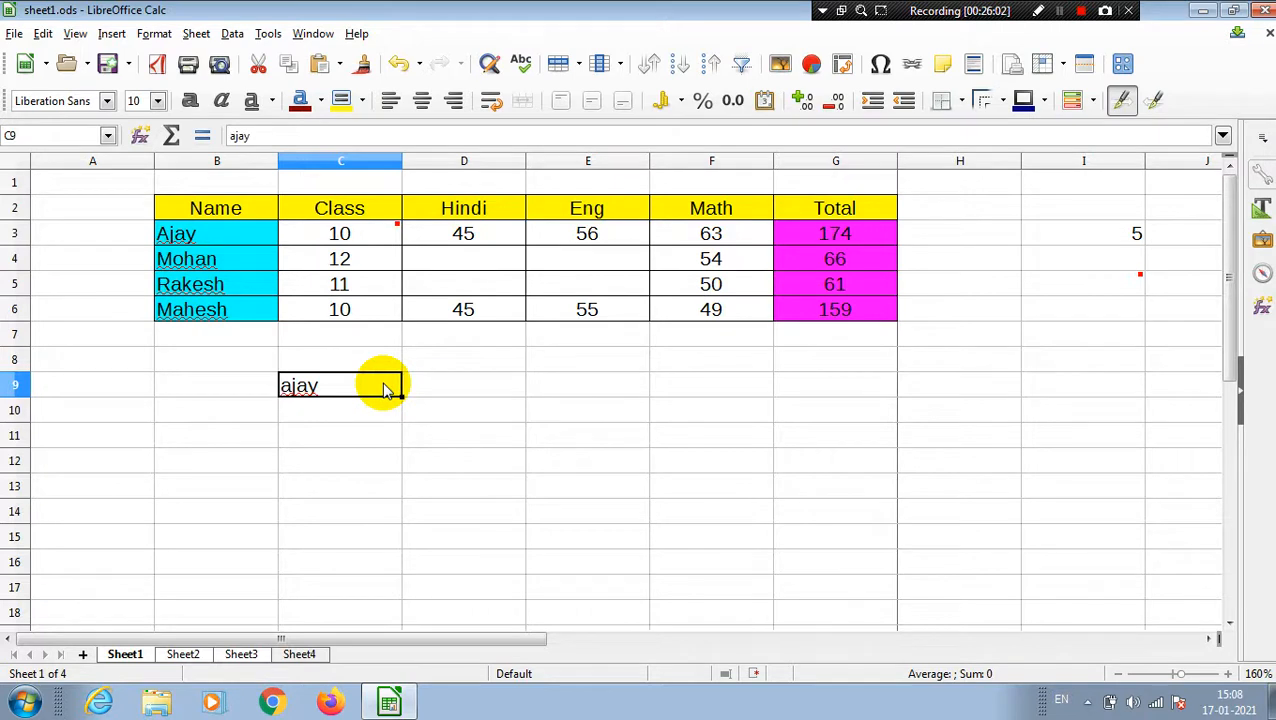
double_click(383, 388)
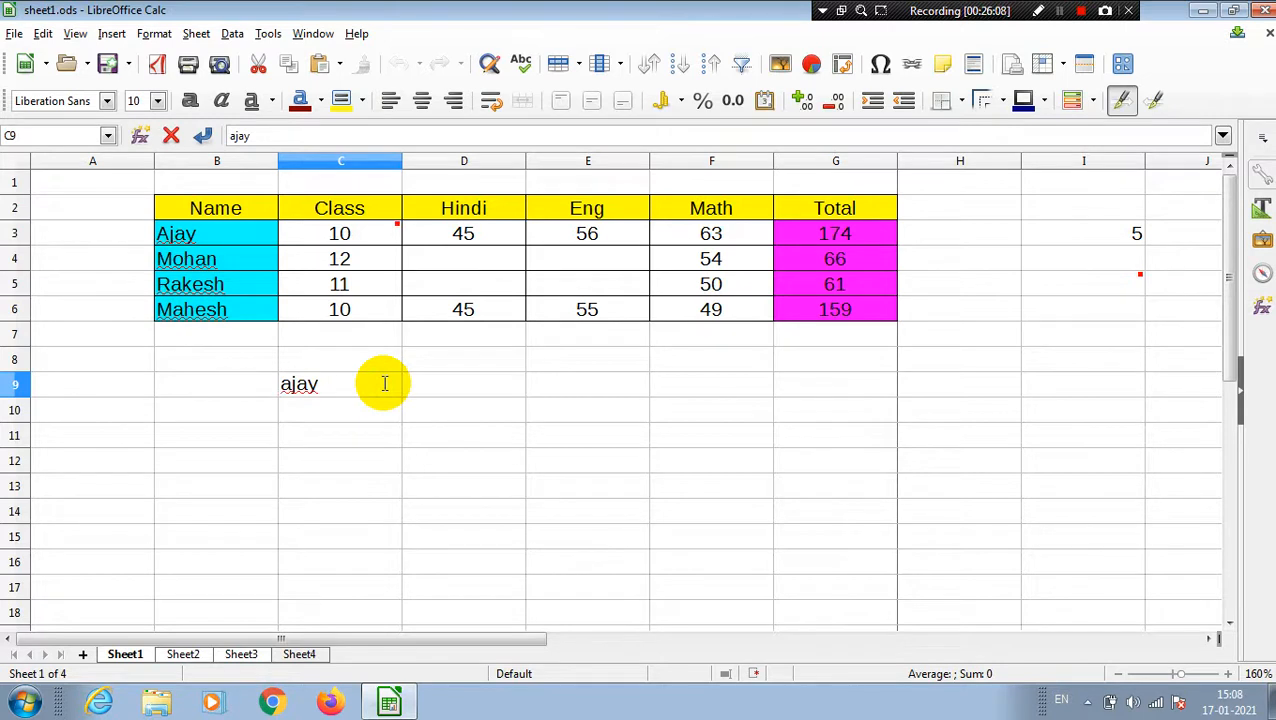
left_click(385, 384)
left_click(441, 487)
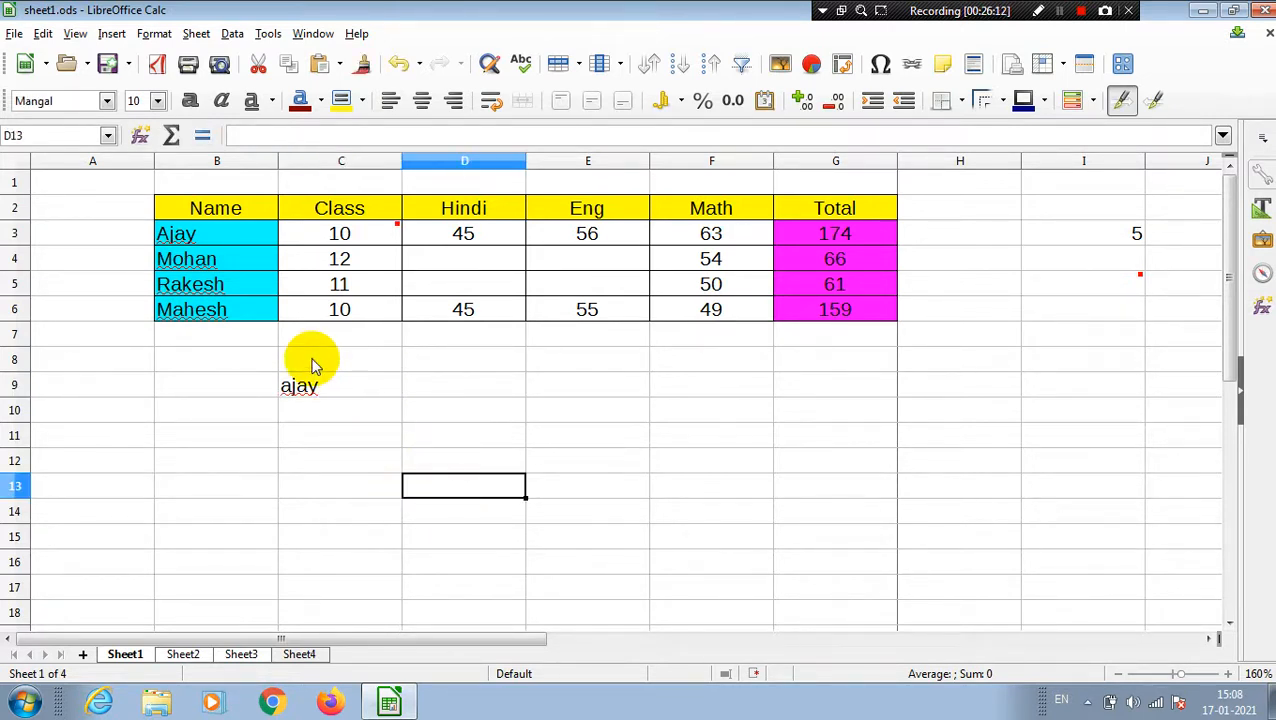
Append a surname to the first name in C9 using cell edit mode.
left_click(322, 387)
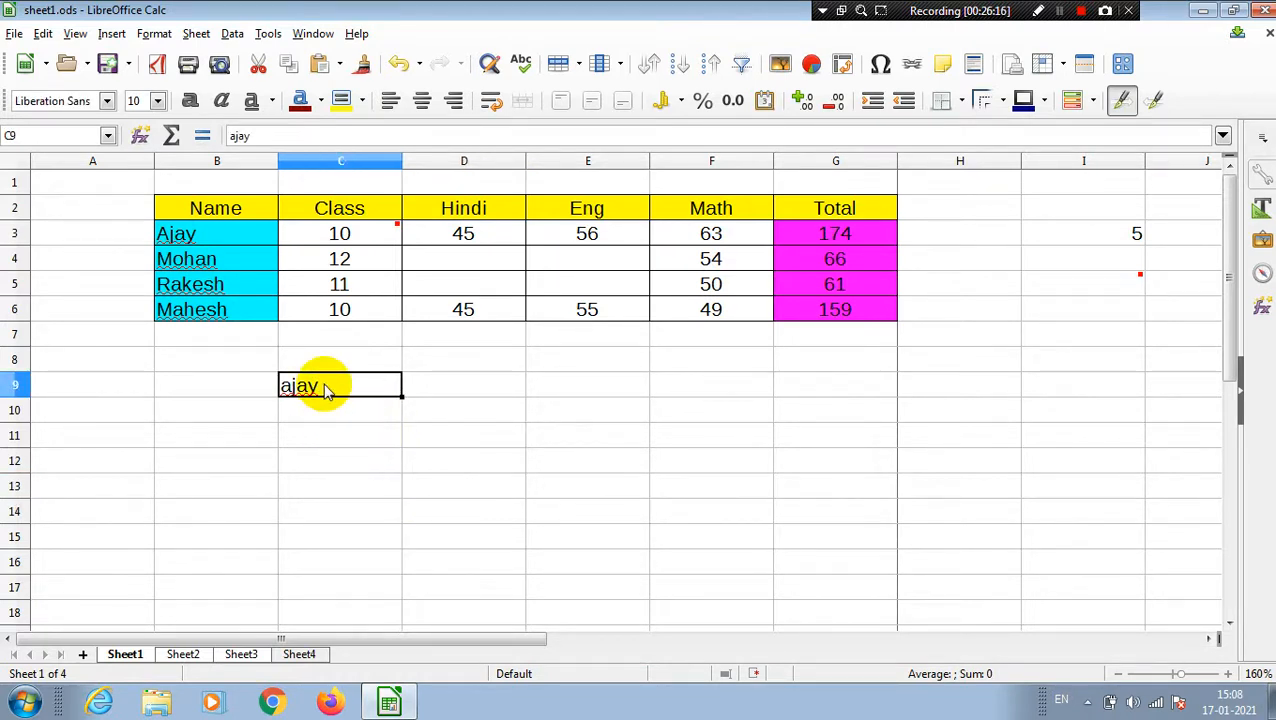
key("F2")
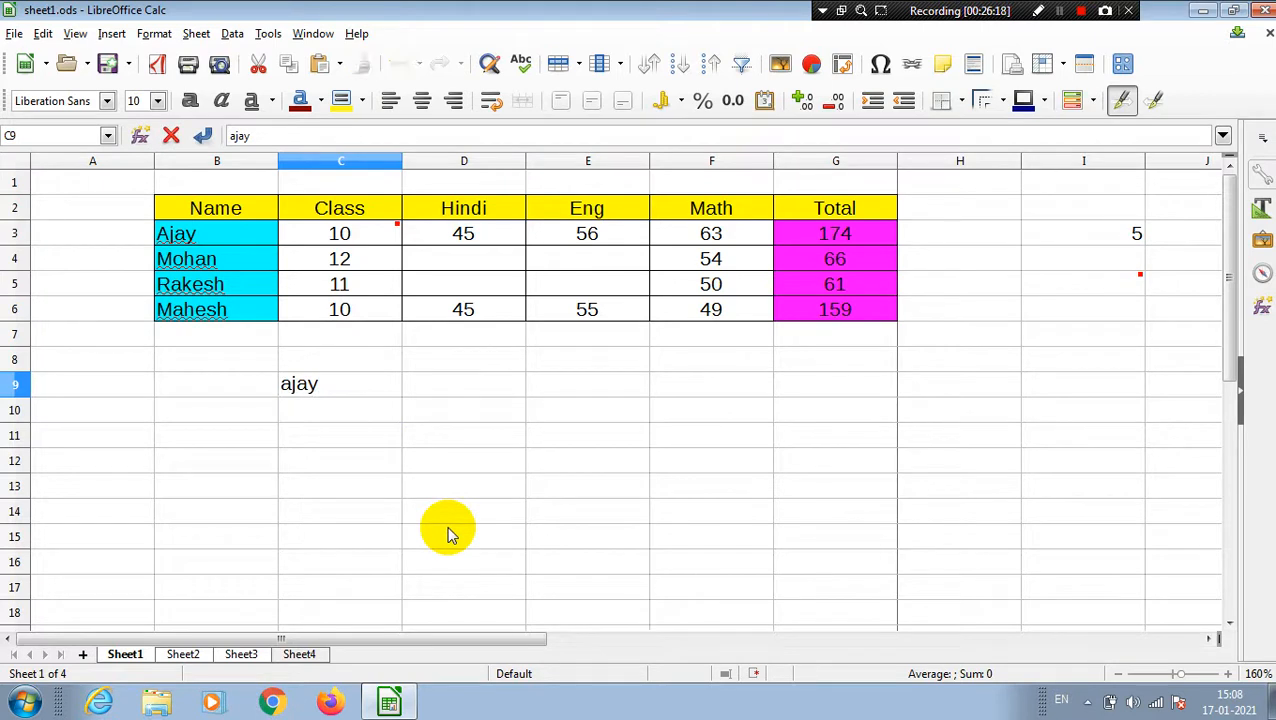
type("kumar")
key("Return")
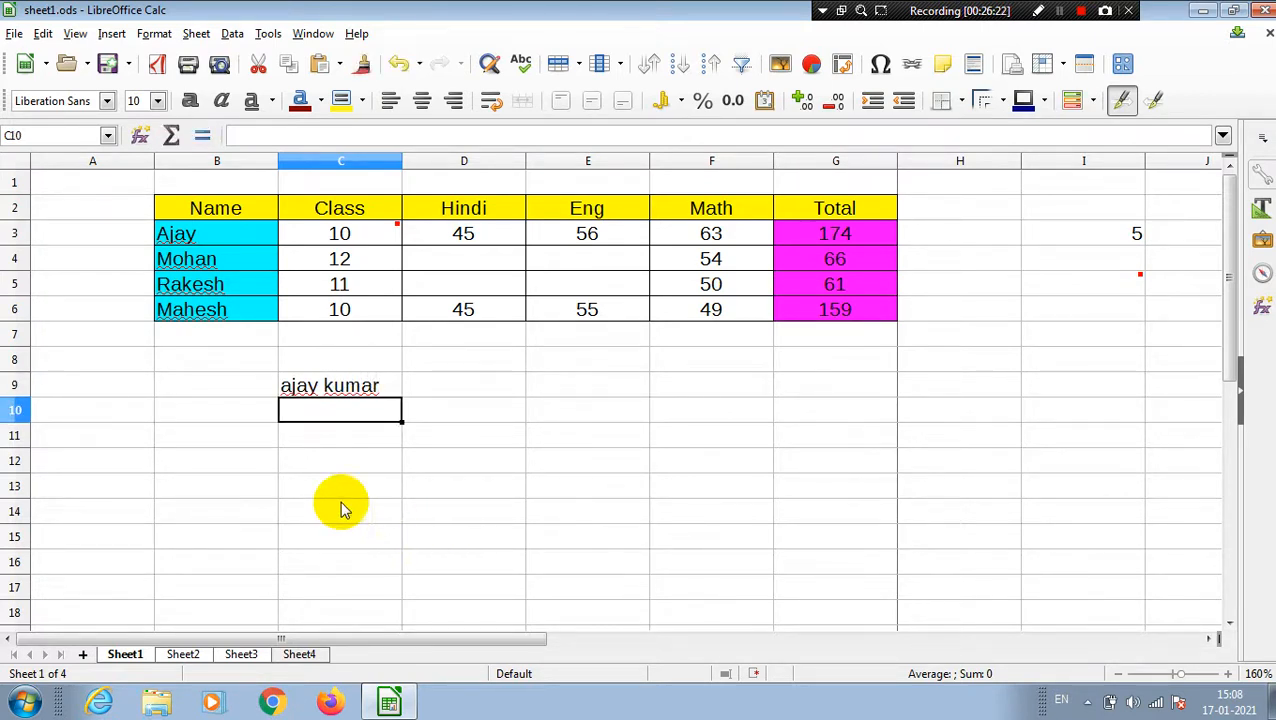
Append surnames to the student names in B4 and B5 by editing the existing cell text.
left_click(222, 263)
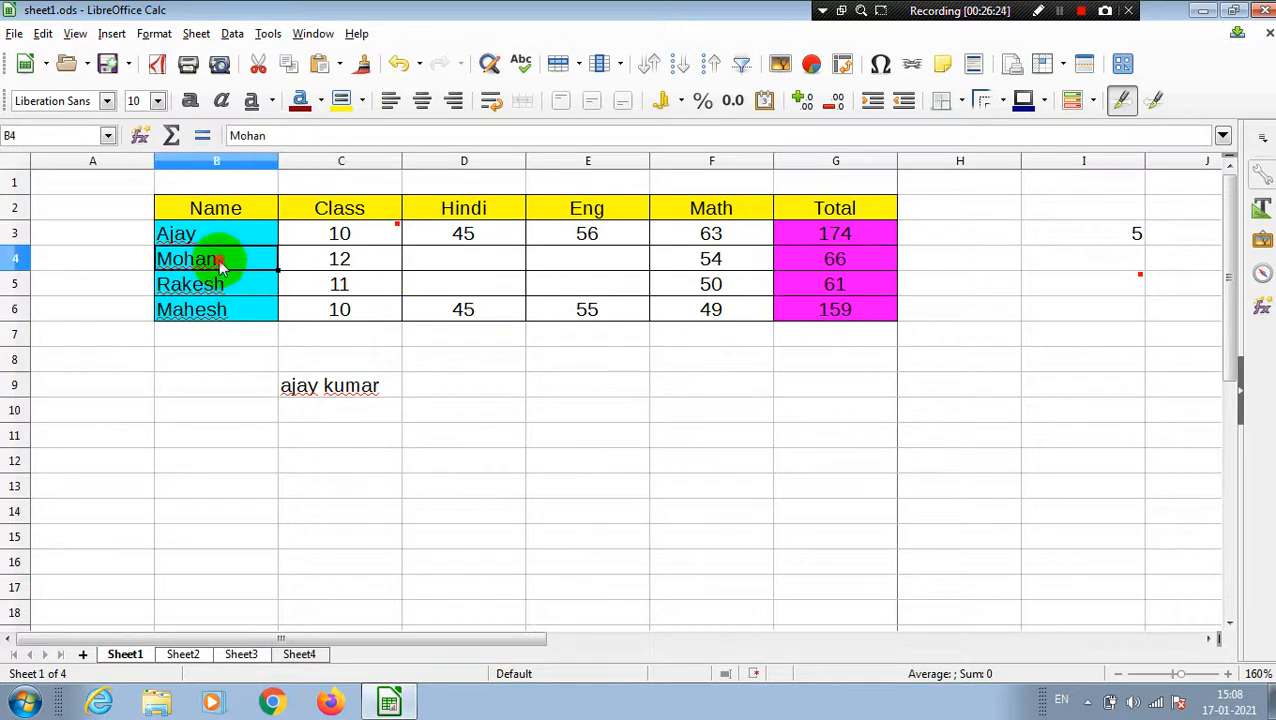
double_click(222, 265)
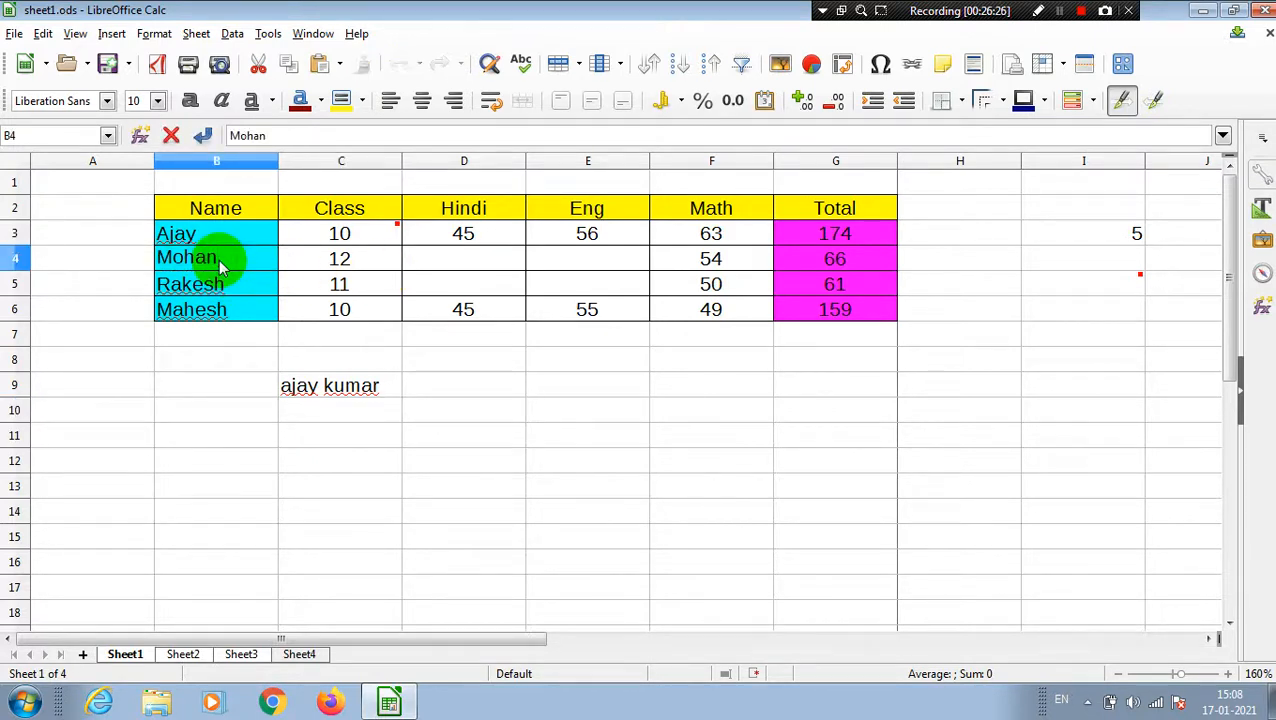
type("singh")
key("Return")
double_click(233, 283)
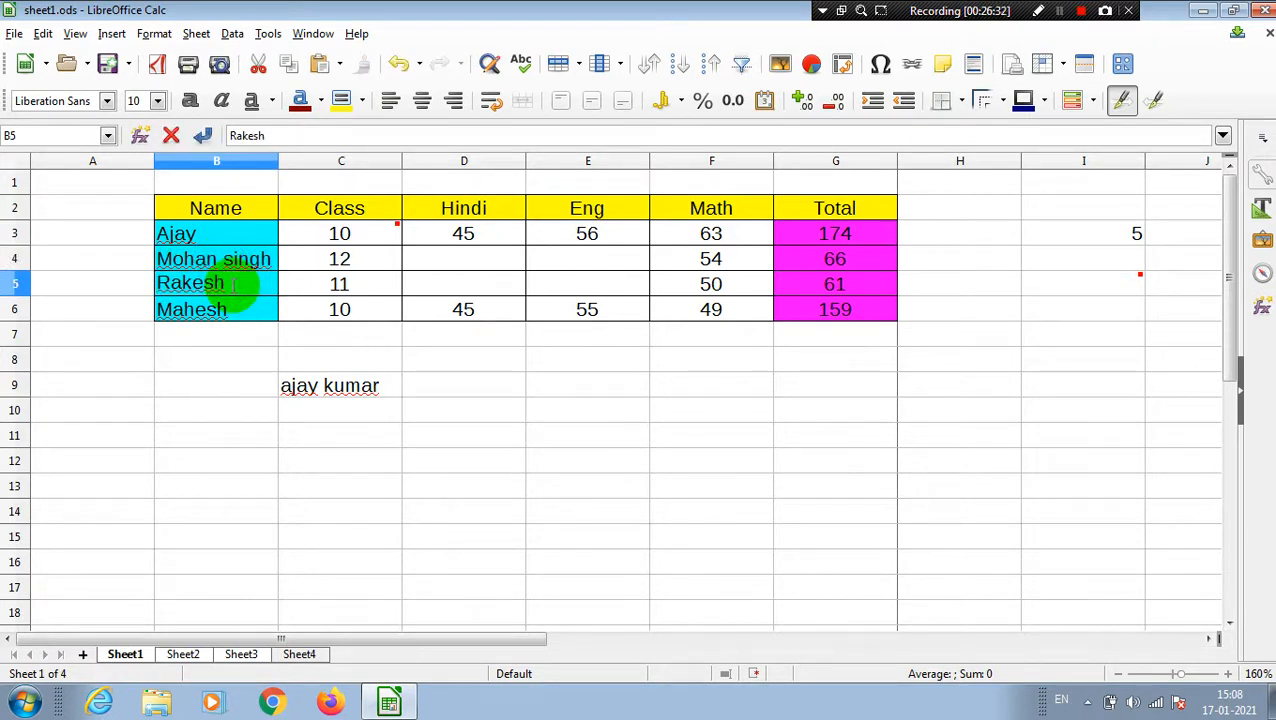
type("kumar")
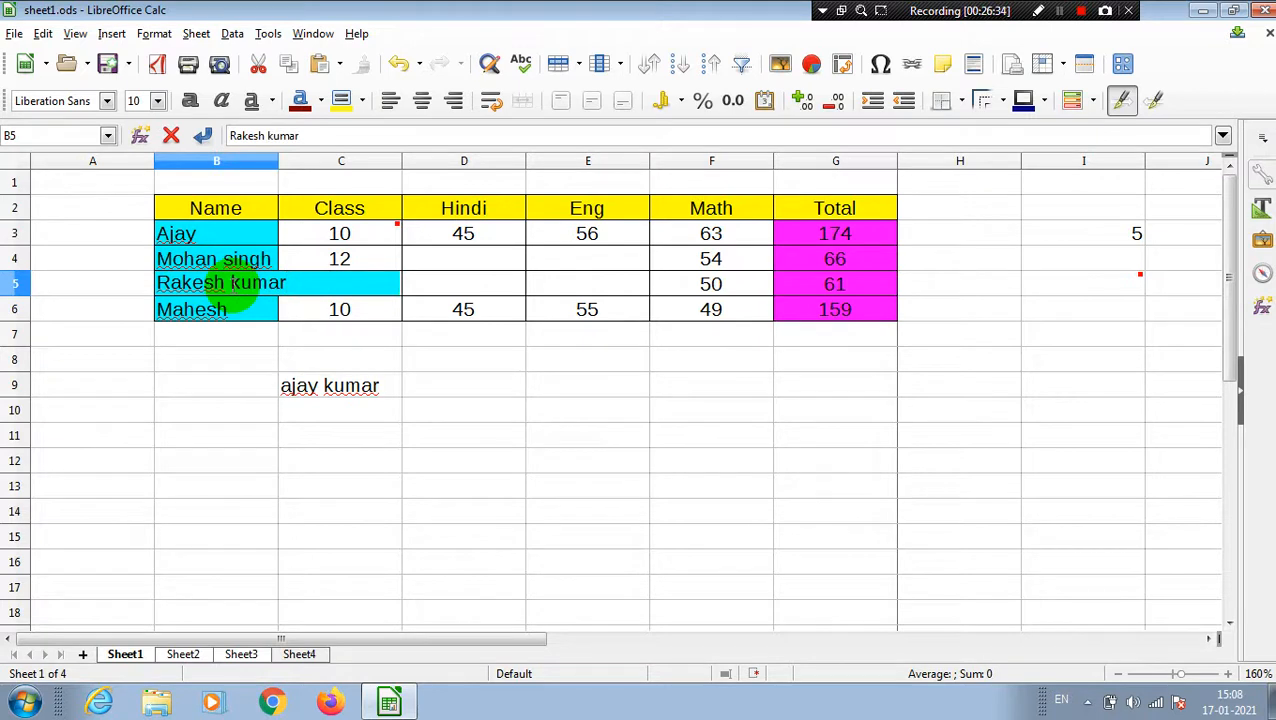
key("Return")
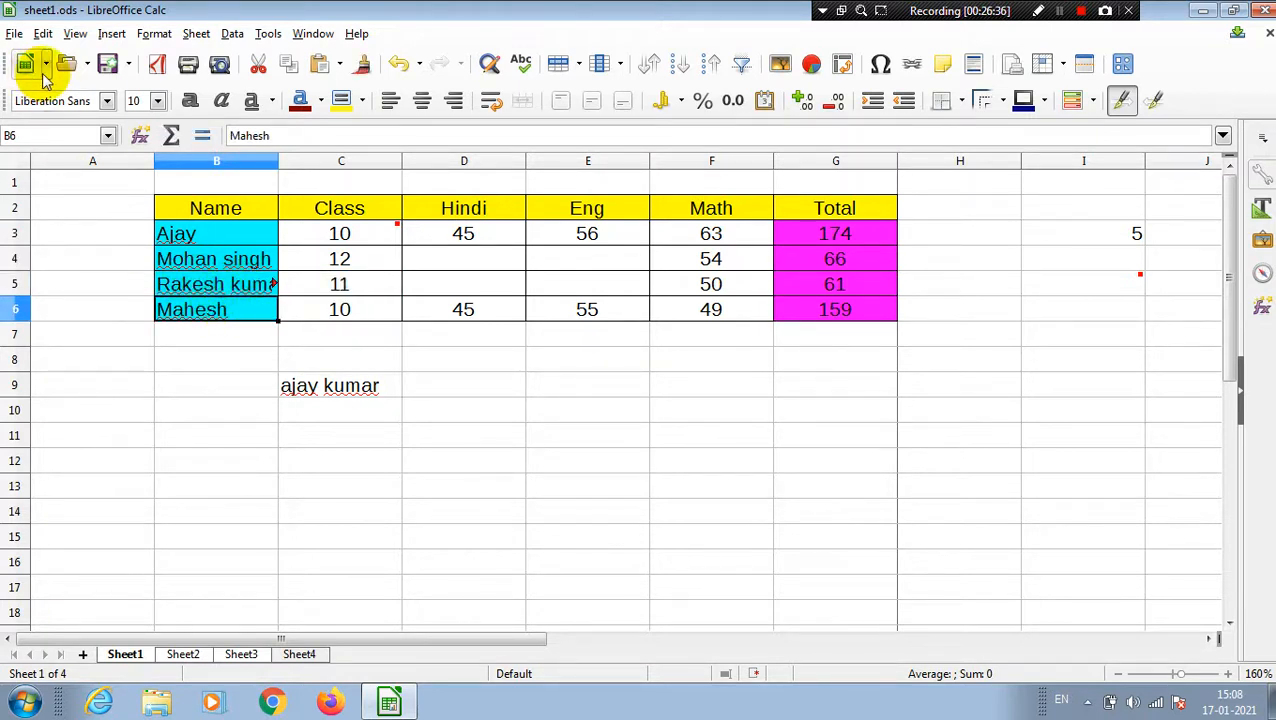
Append a surname to the student name in B6 using the Cell Edit Mode command.
left_click(43, 33)
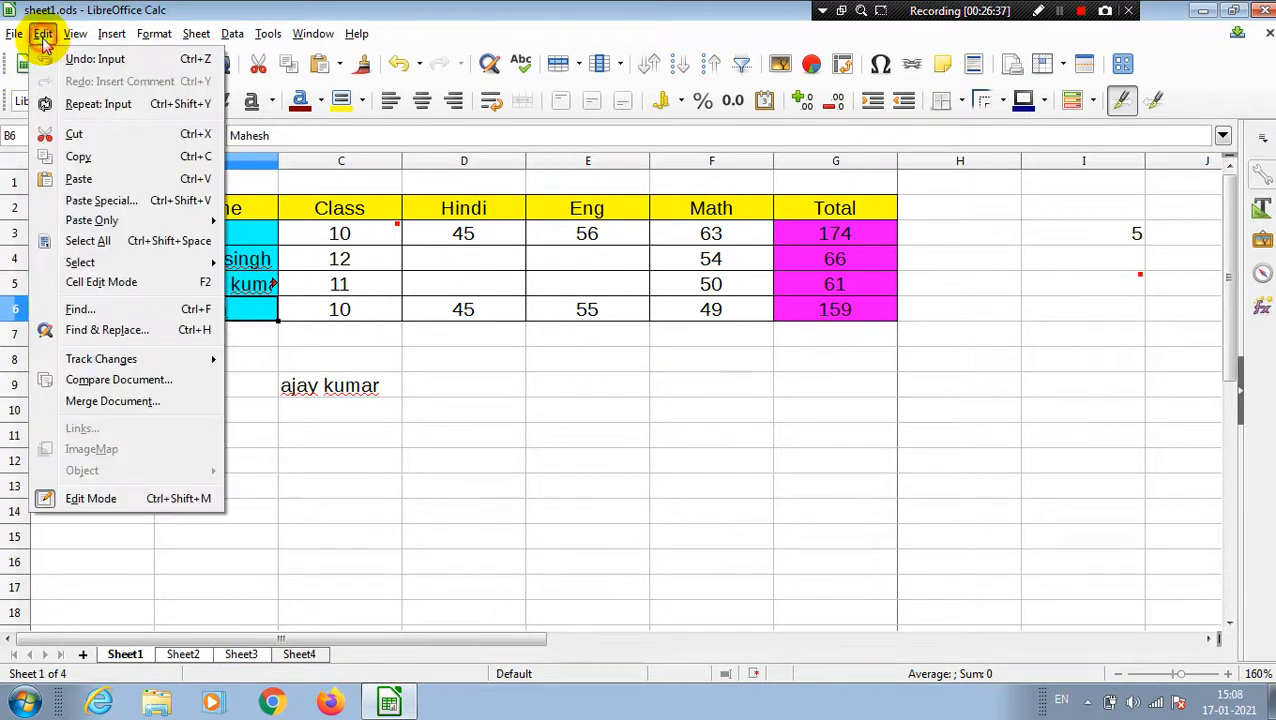
left_click(172, 283)
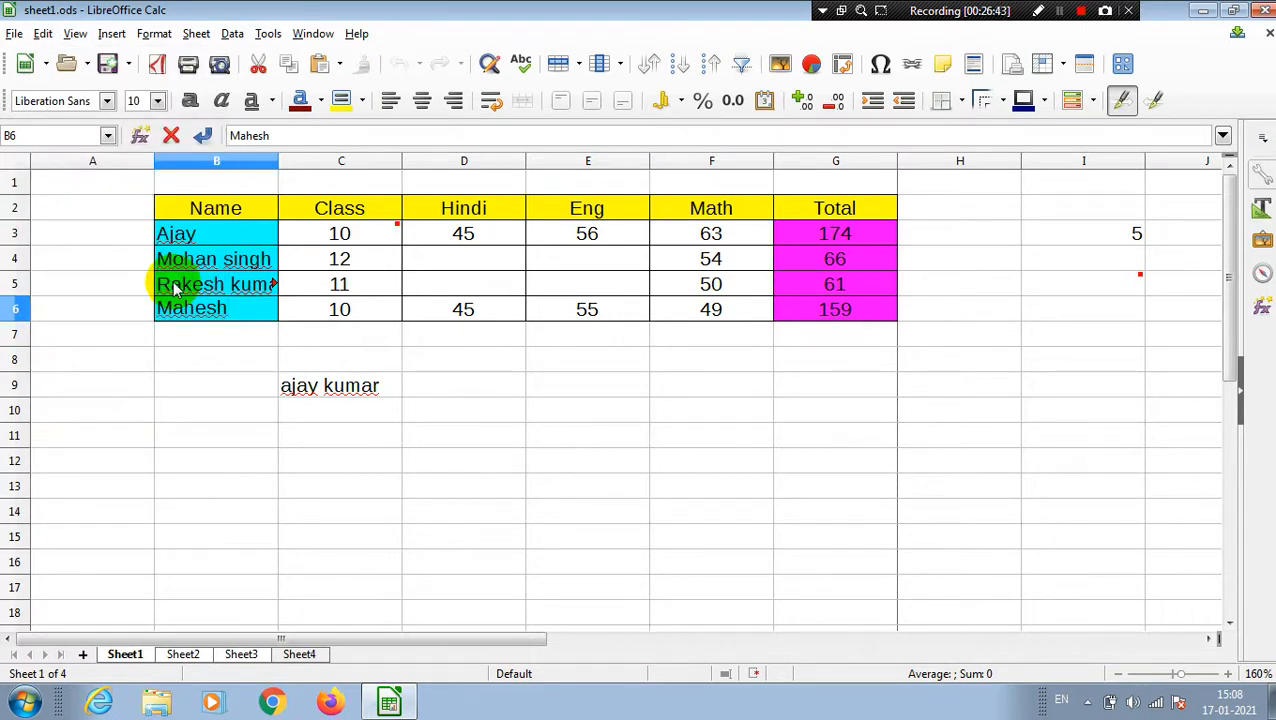
type("pratap")
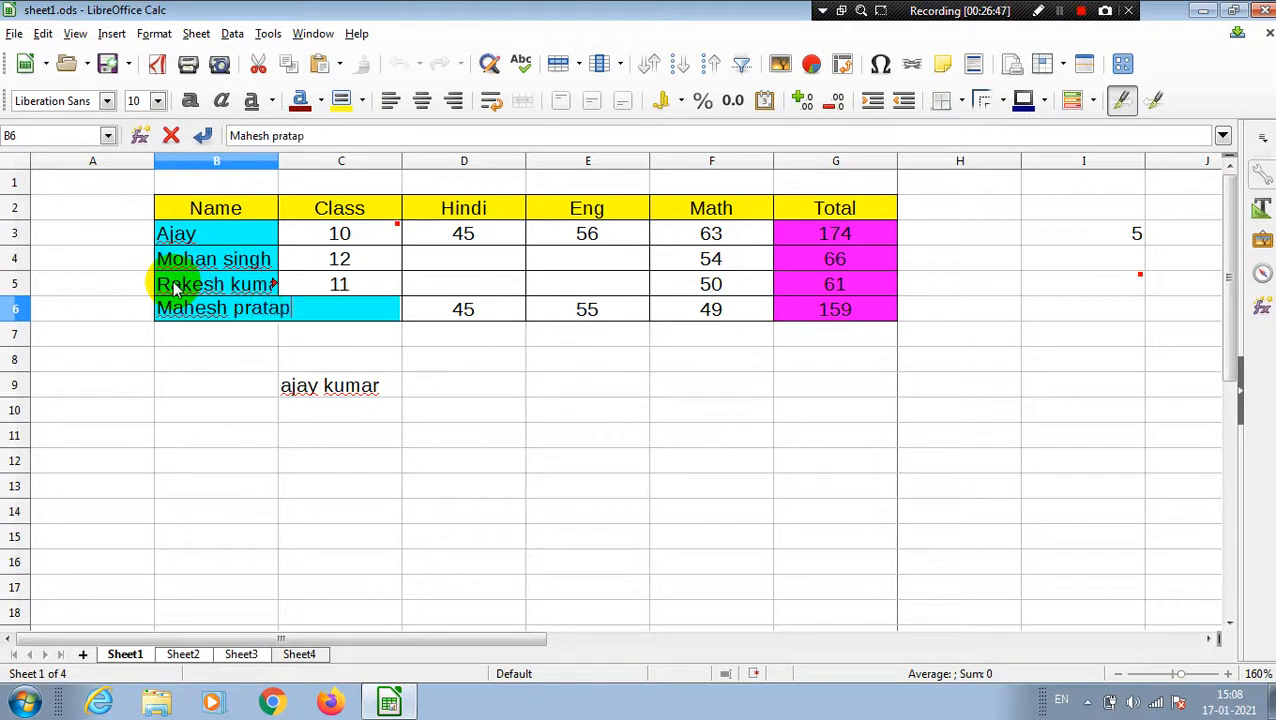
key("Return")
Fit the width of column B to its longest name.
left_click(258, 442)
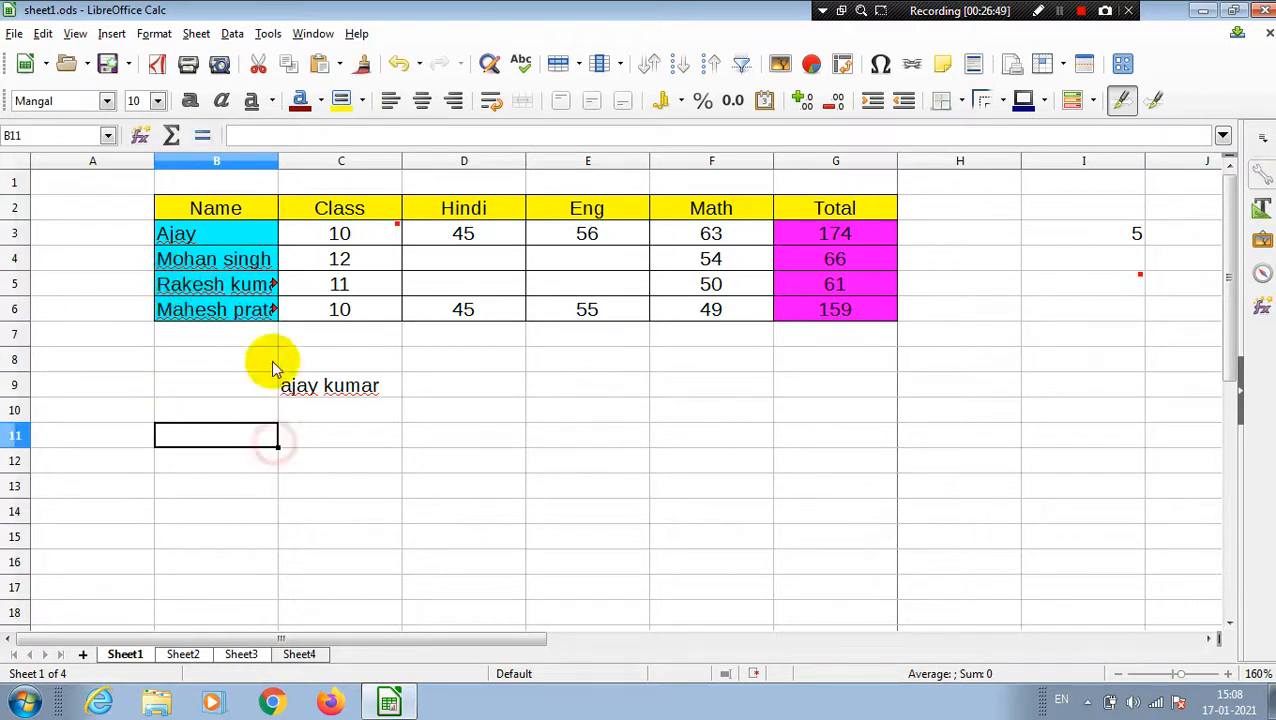
double_click(278, 168)
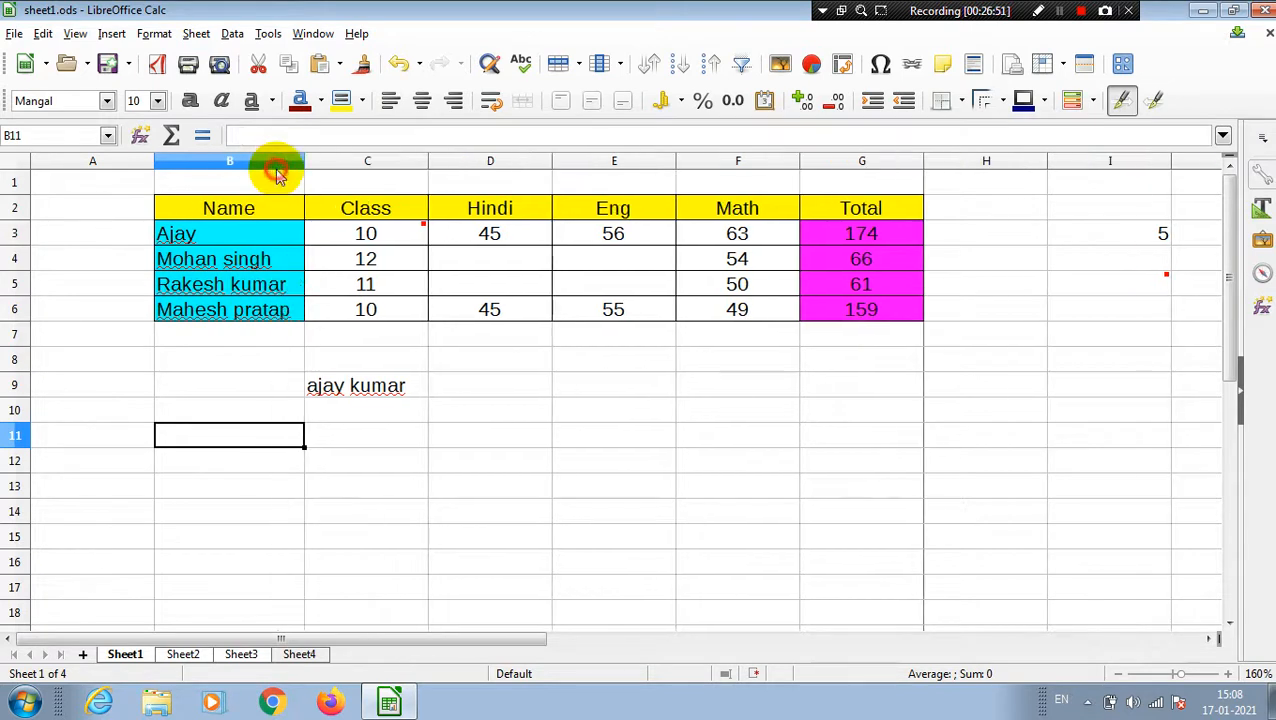
left_click(410, 383)
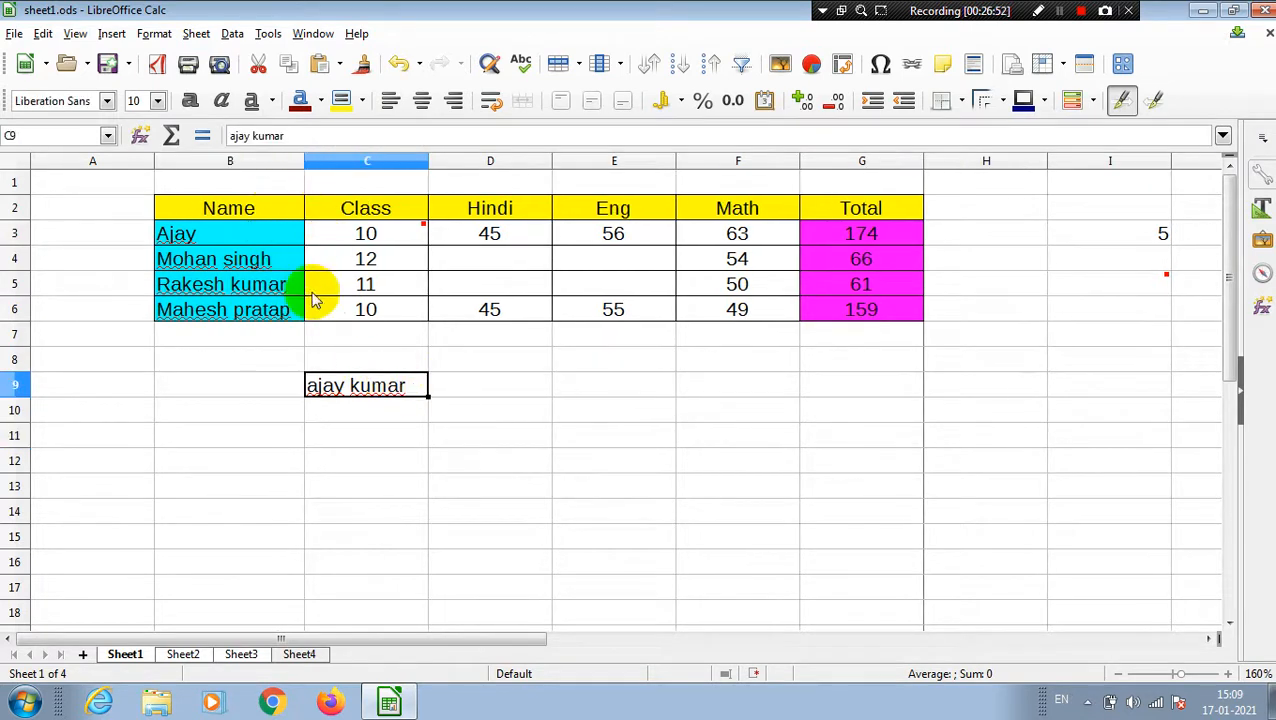
Search the workbook with the Find command for the full name entered in B4, starting from B10.
left_click(250, 408)
left_click(45, 32)
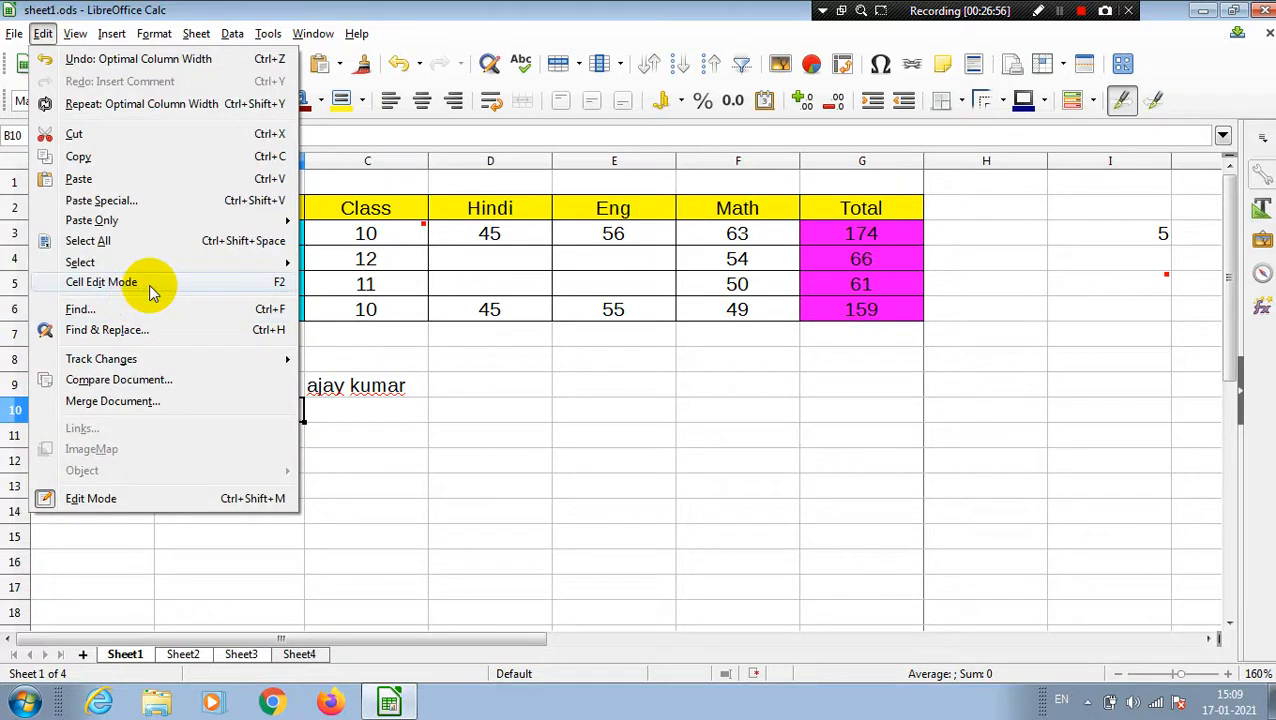
left_click(216, 314)
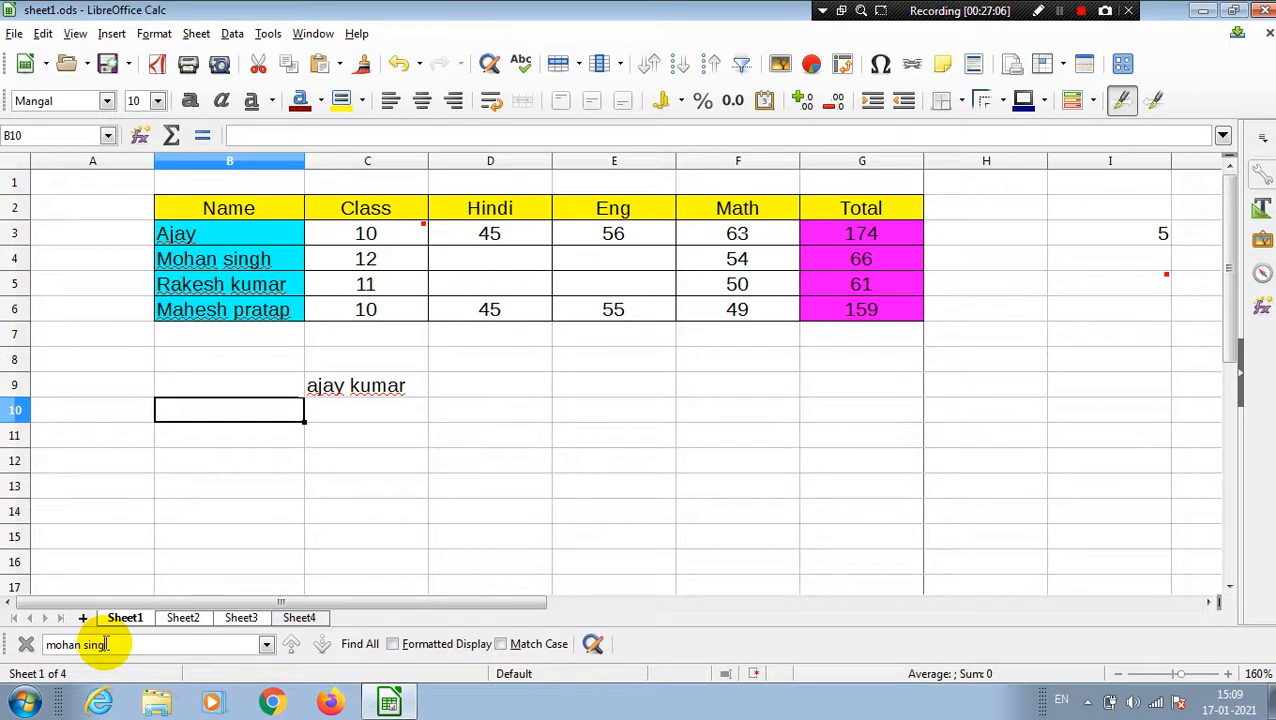
key("Return")
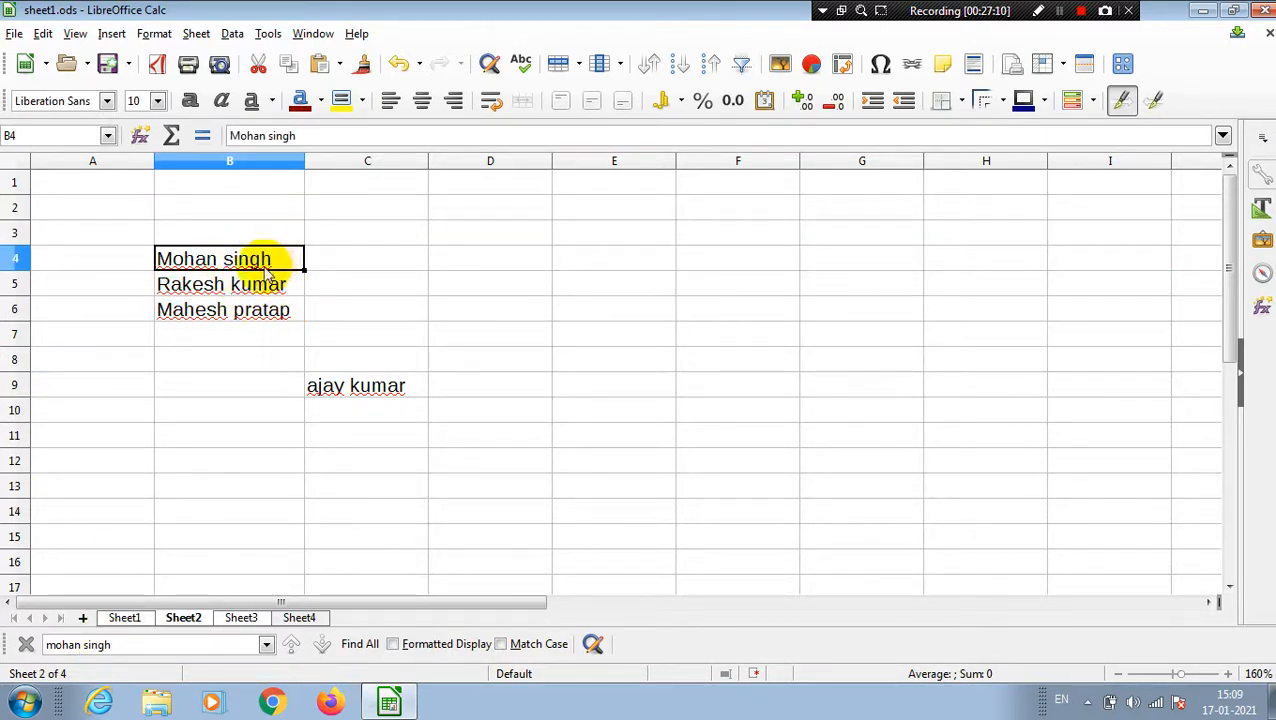
Turn the Formatted Display search option on and off again, then select C5 on Sheet2.
left_click(396, 648)
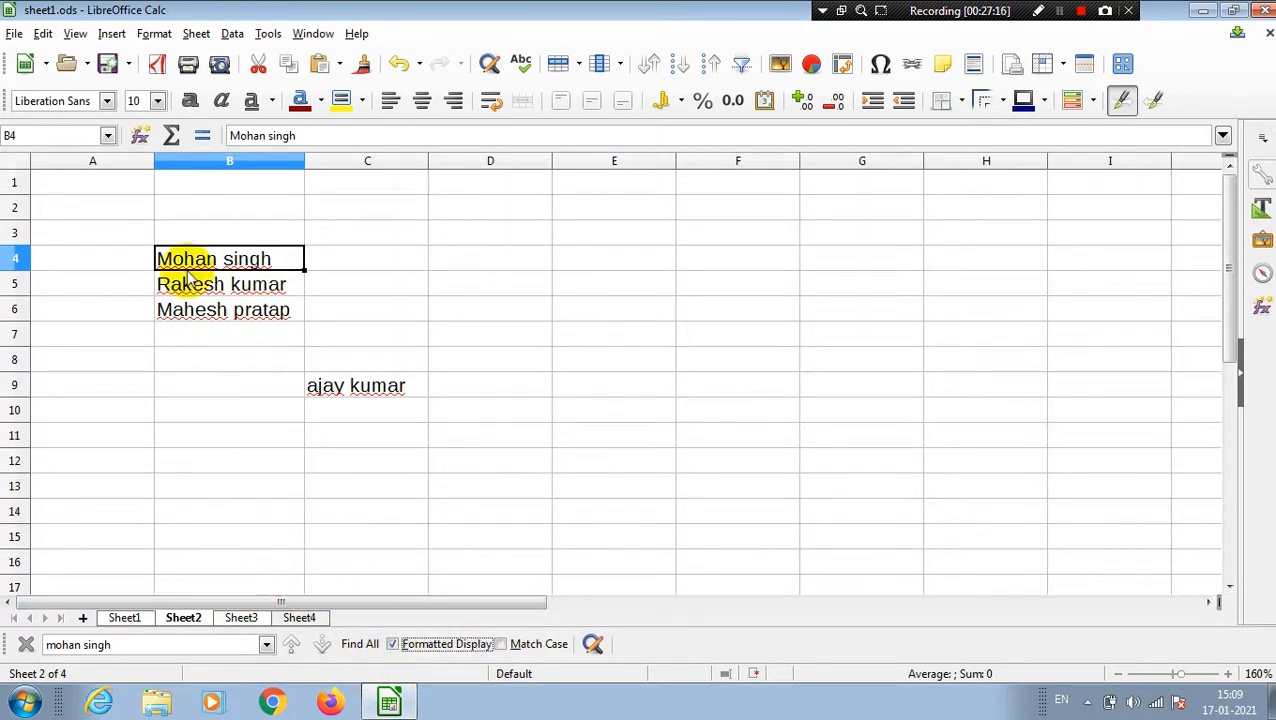
left_click(393, 644)
left_click(413, 279)
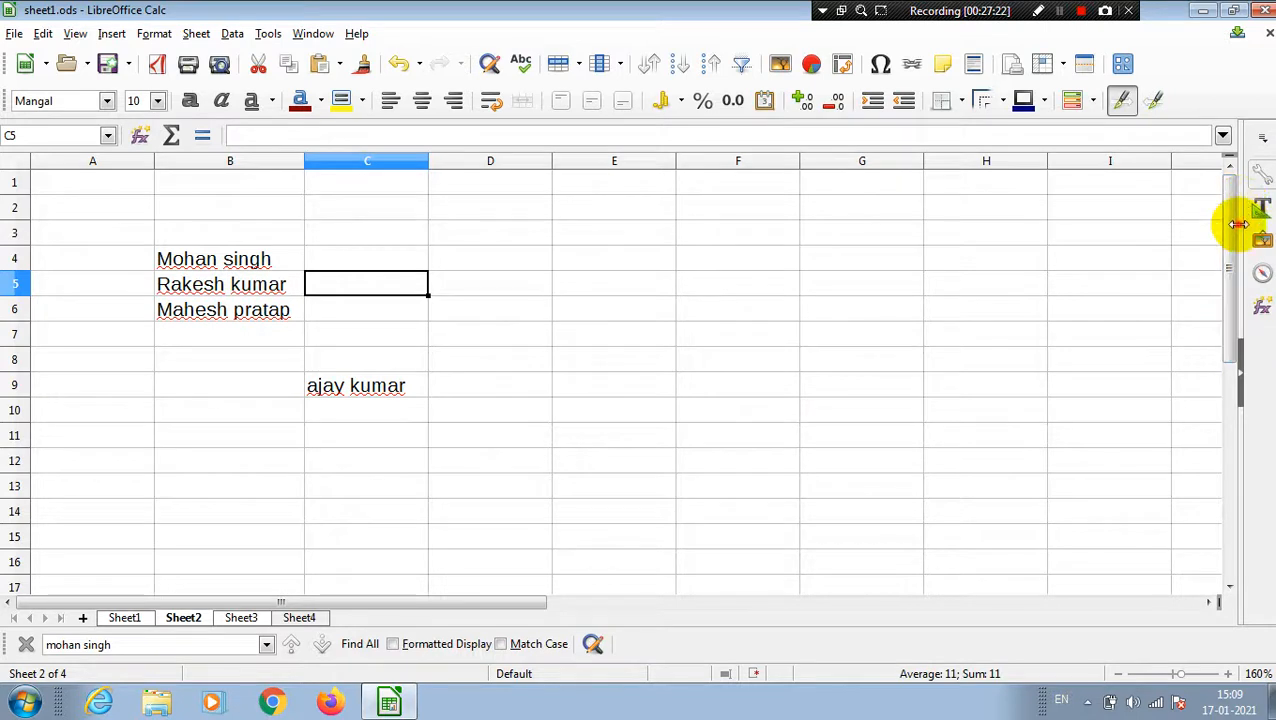
Repeat the search for the same name from F5 on Sheet2, then close the Find bar.
left_click_drag(1240, 352, 1225, 148)
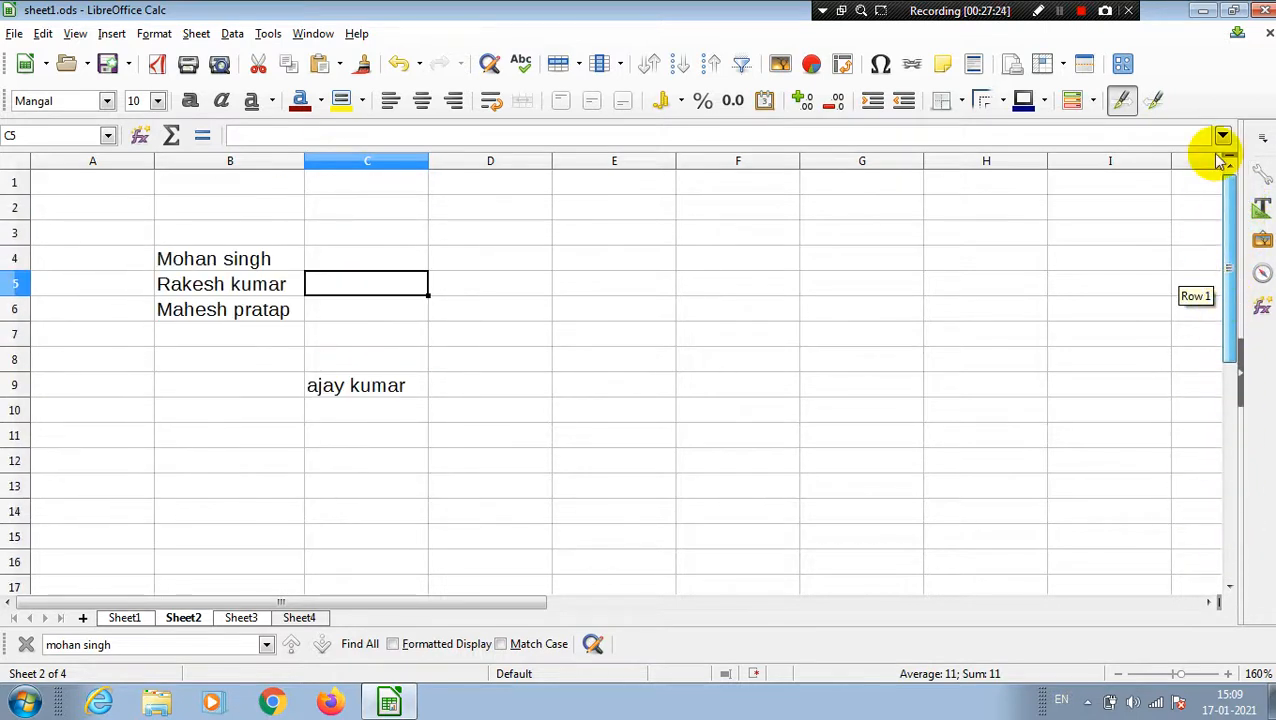
left_click(780, 296)
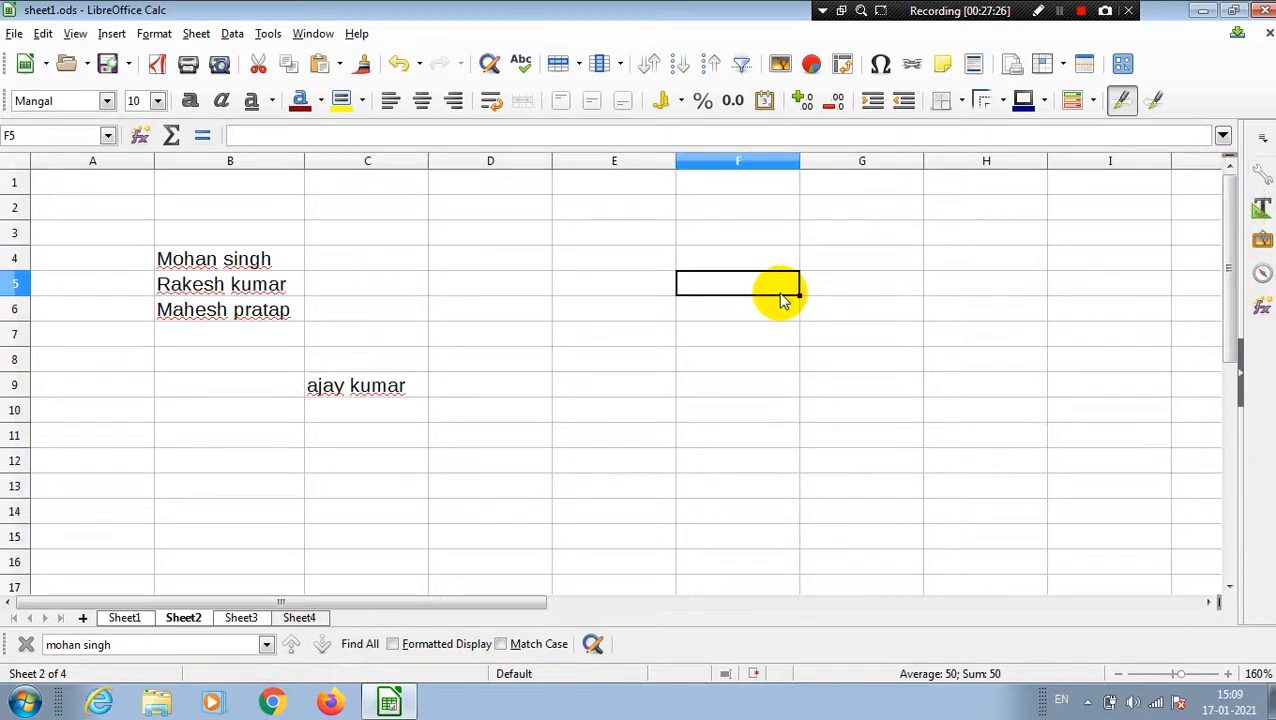
left_click(291, 644)
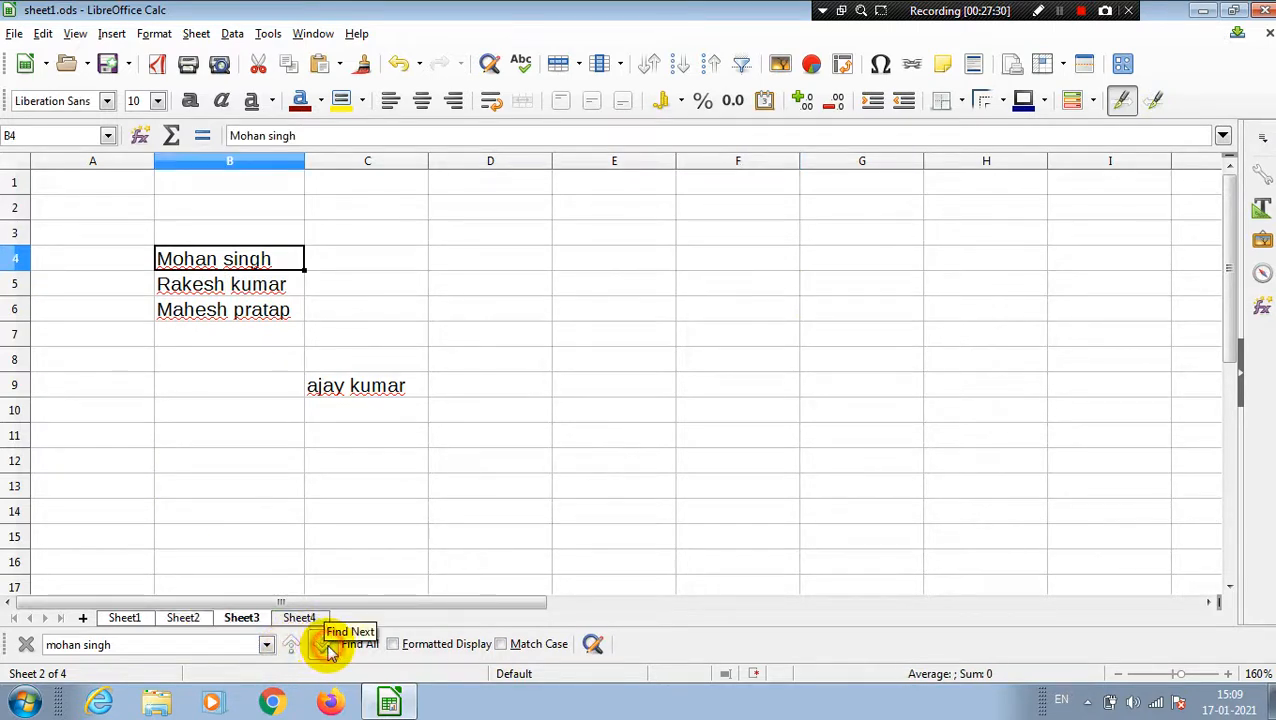
left_click(222, 643)
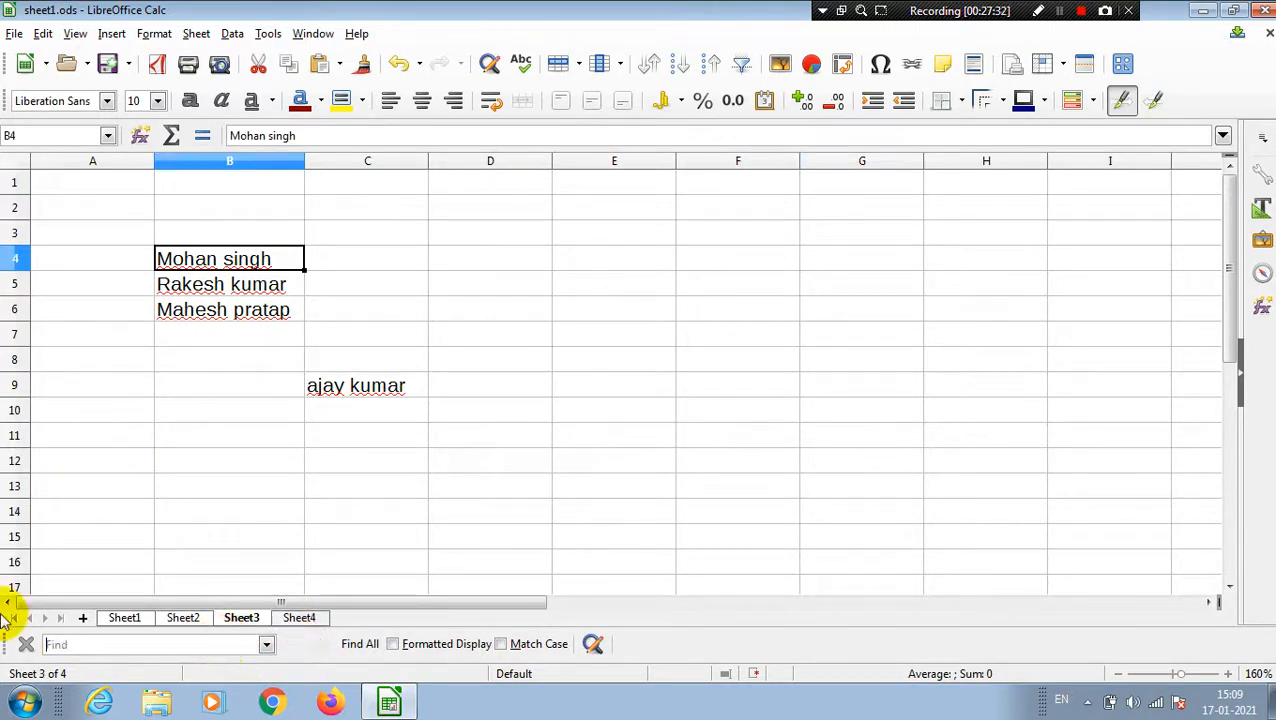
left_click(26, 644)
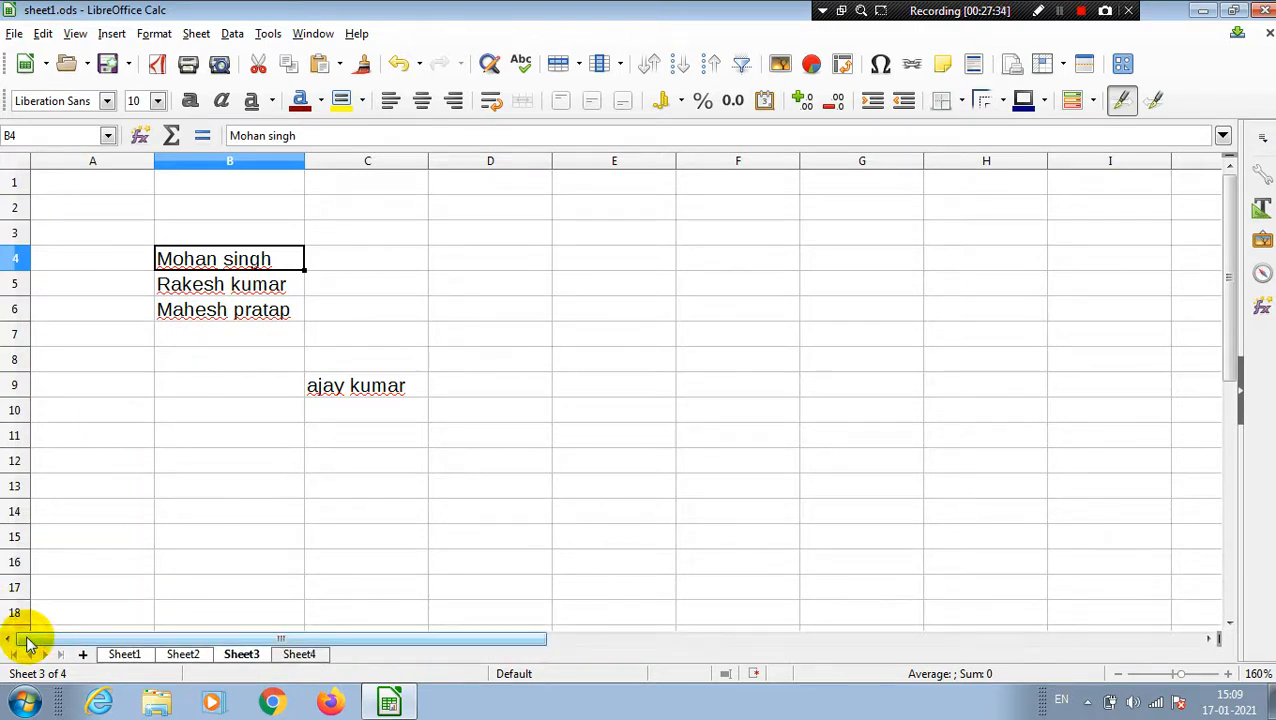
Undo the optimal width of column B and select E10 on Sheet1.
left_click(494, 390)
key("ctrl+z")
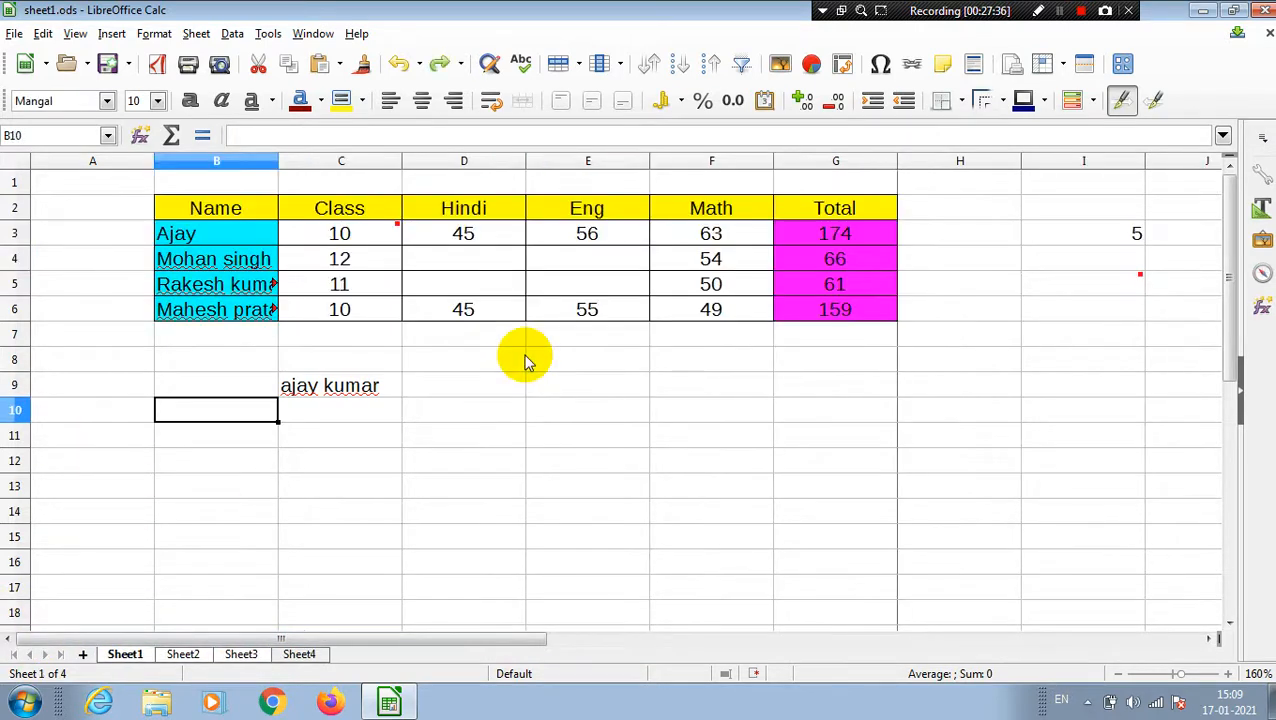
left_click(564, 412)
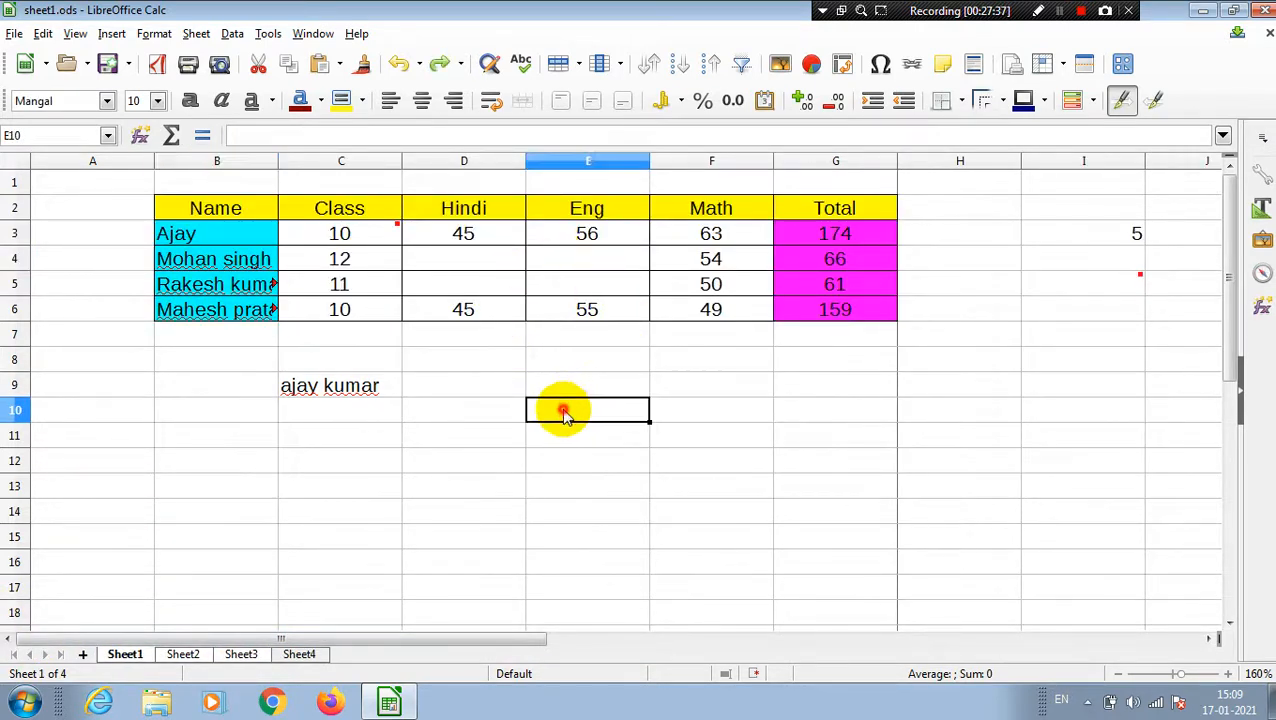
Search Sheet1 for 63 with the Find command, starting from C7.
left_click(374, 345)
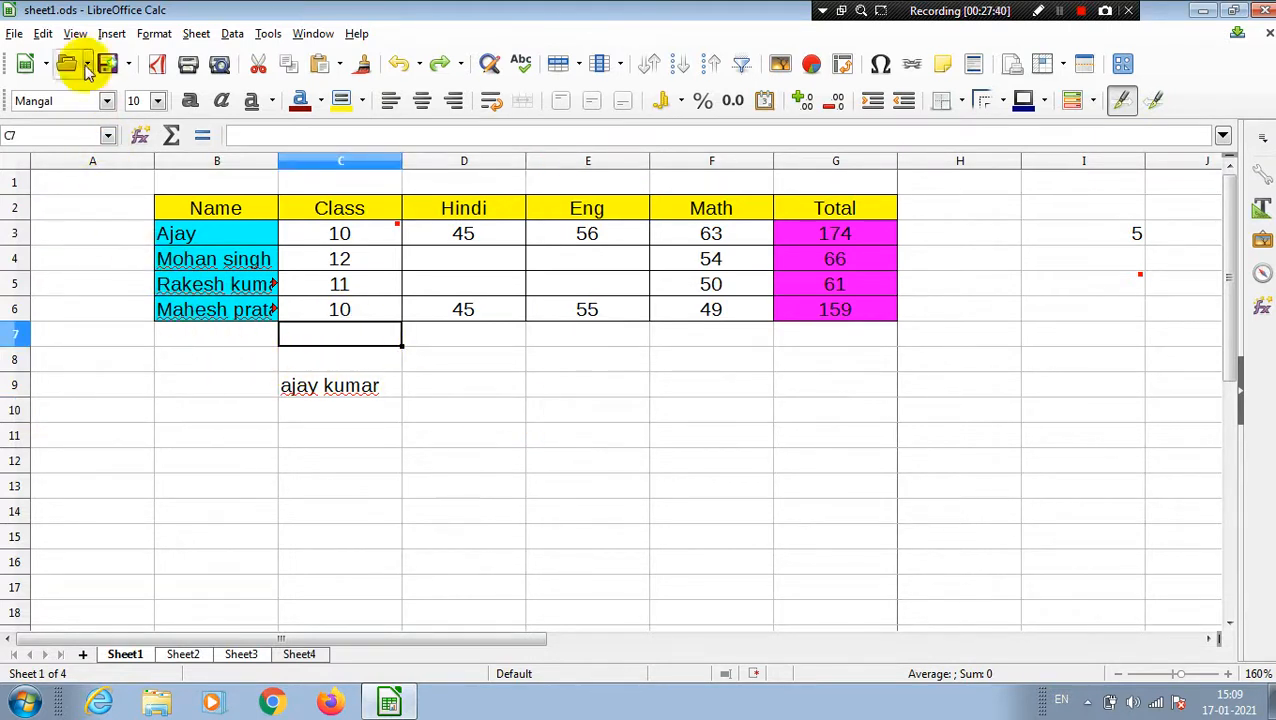
left_click(43, 34)
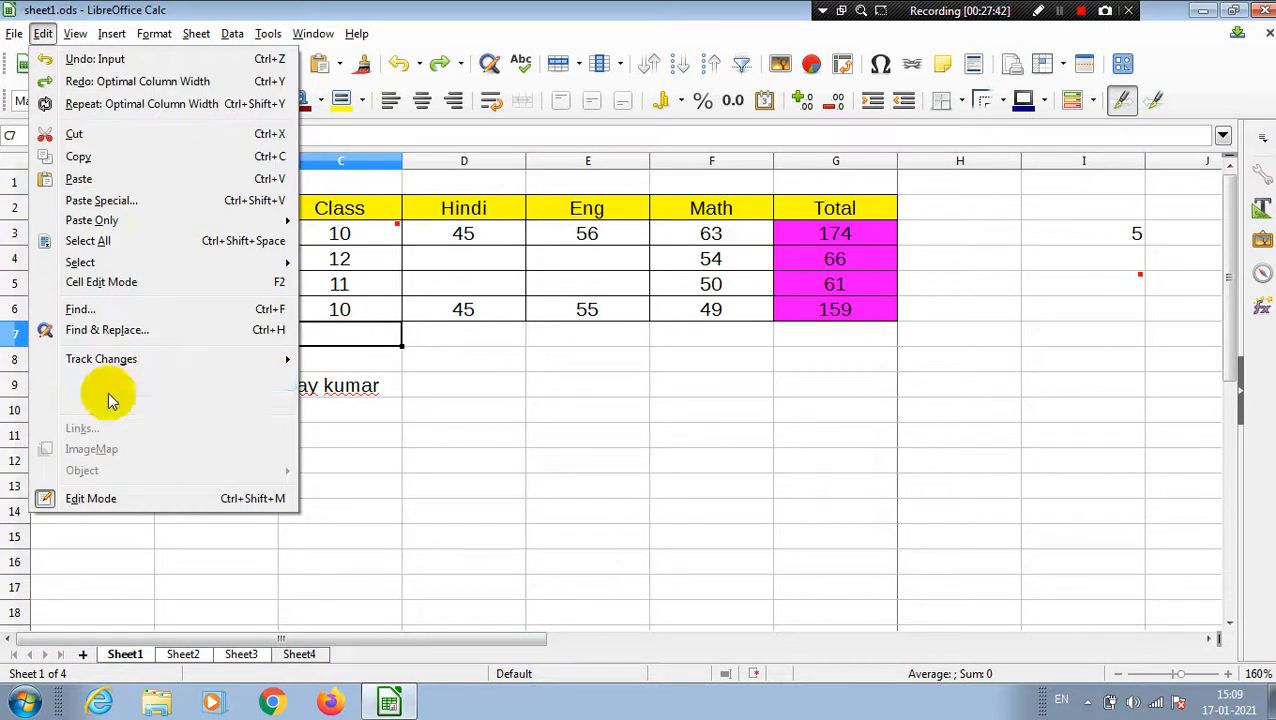
left_click(208, 311)
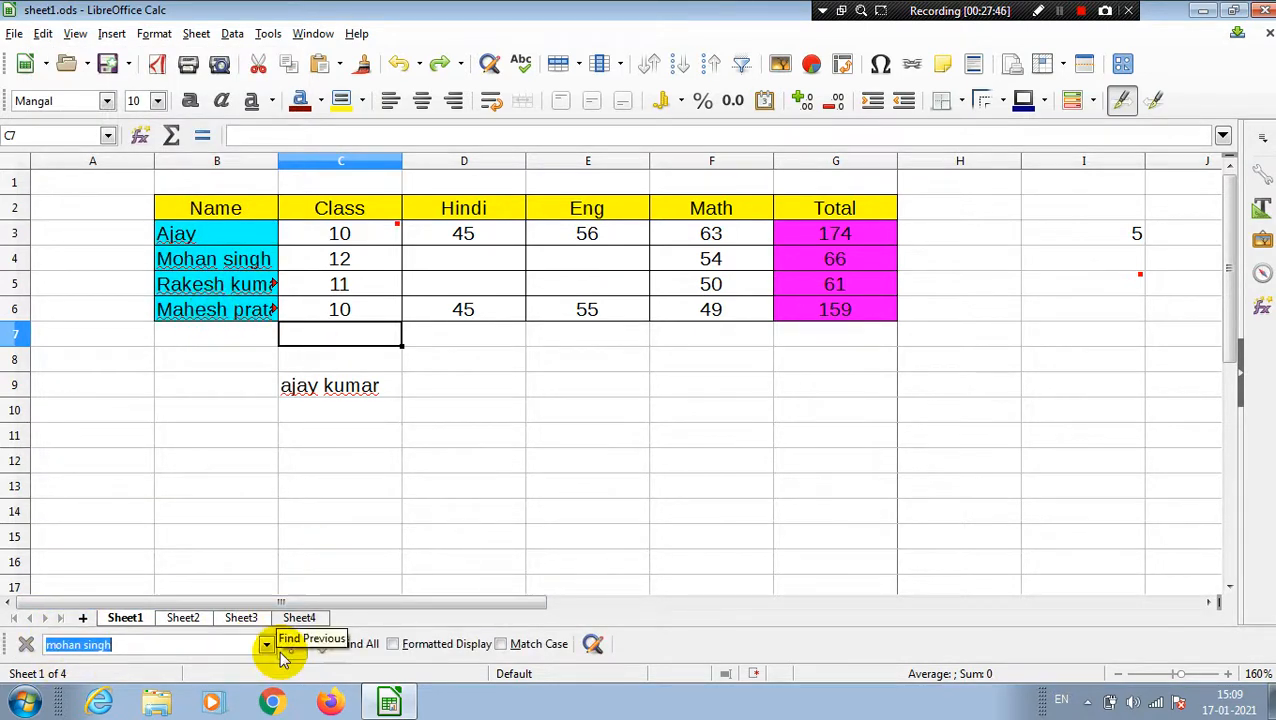
type("63")
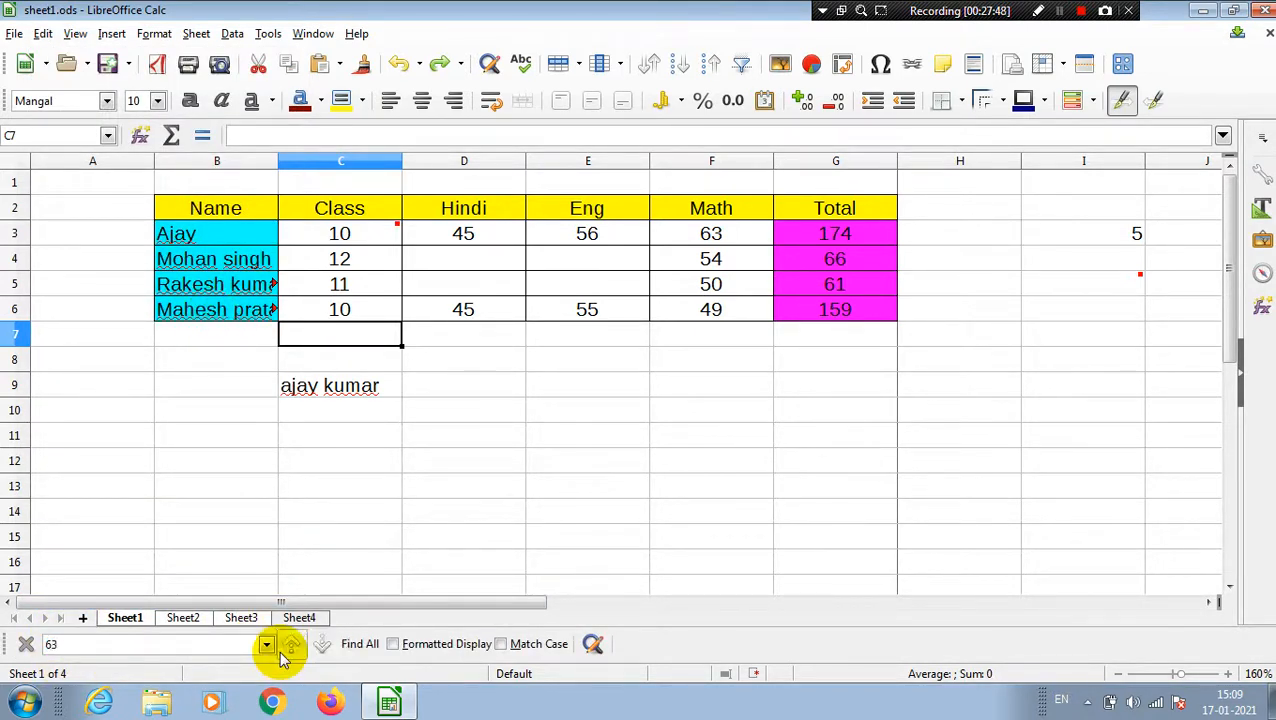
left_click(286, 648)
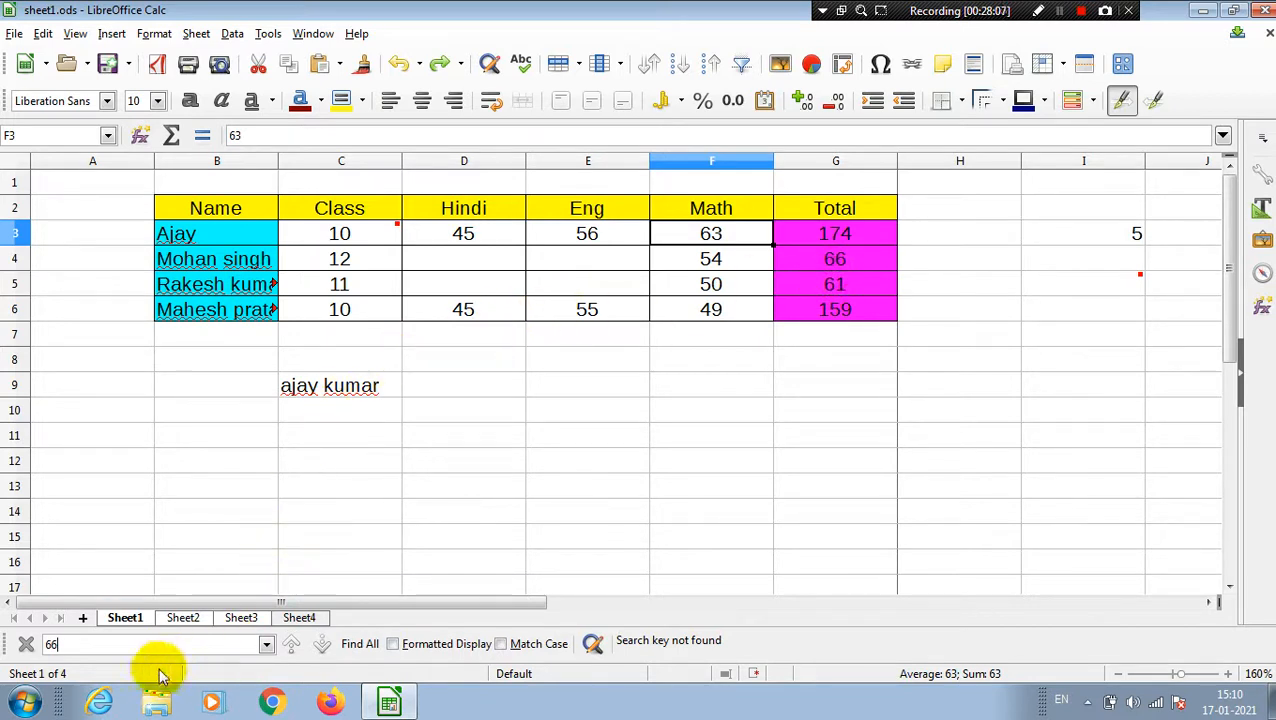
Search the marks table for 49 in the Find bar.
double_click(115, 643)
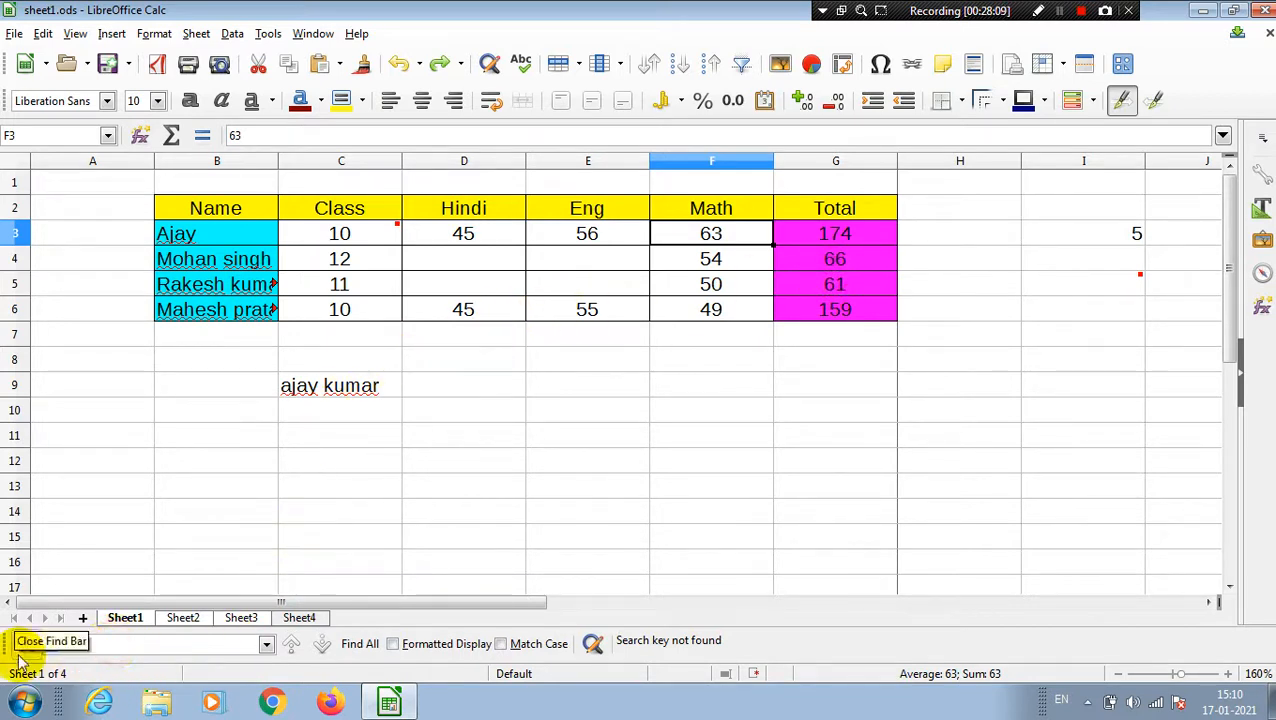
type("4")
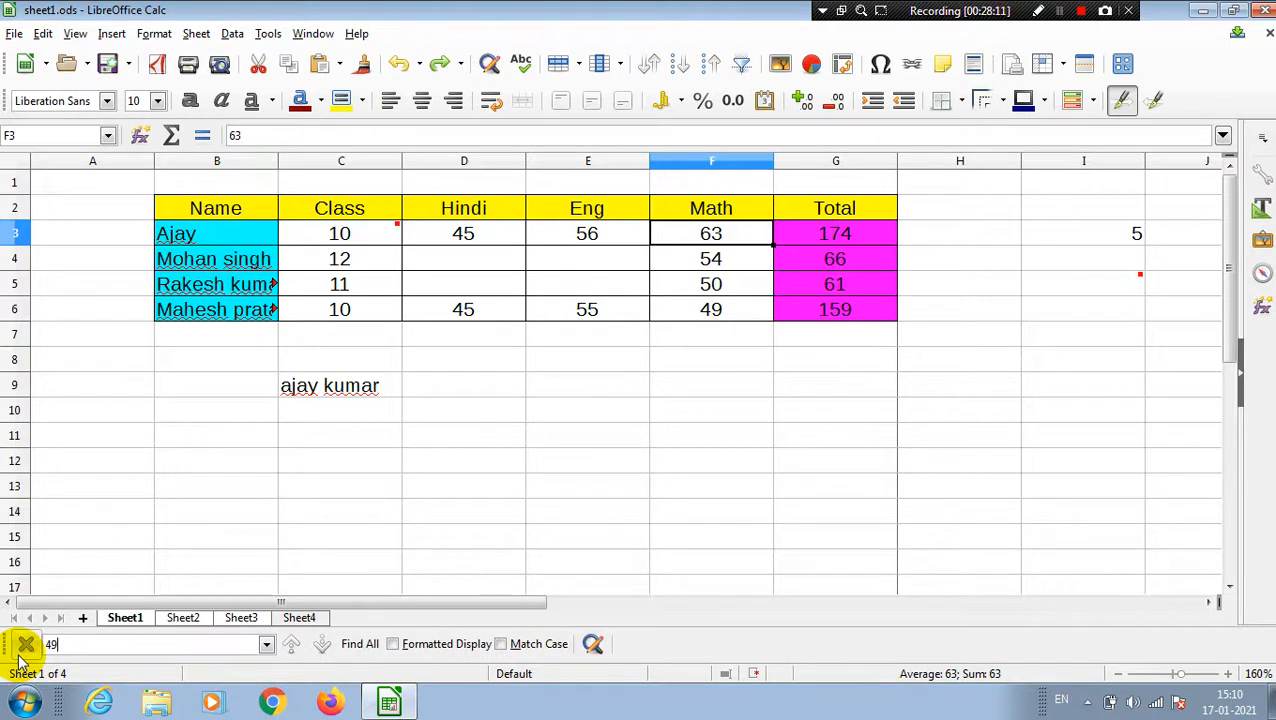
type("9")
key("Return")
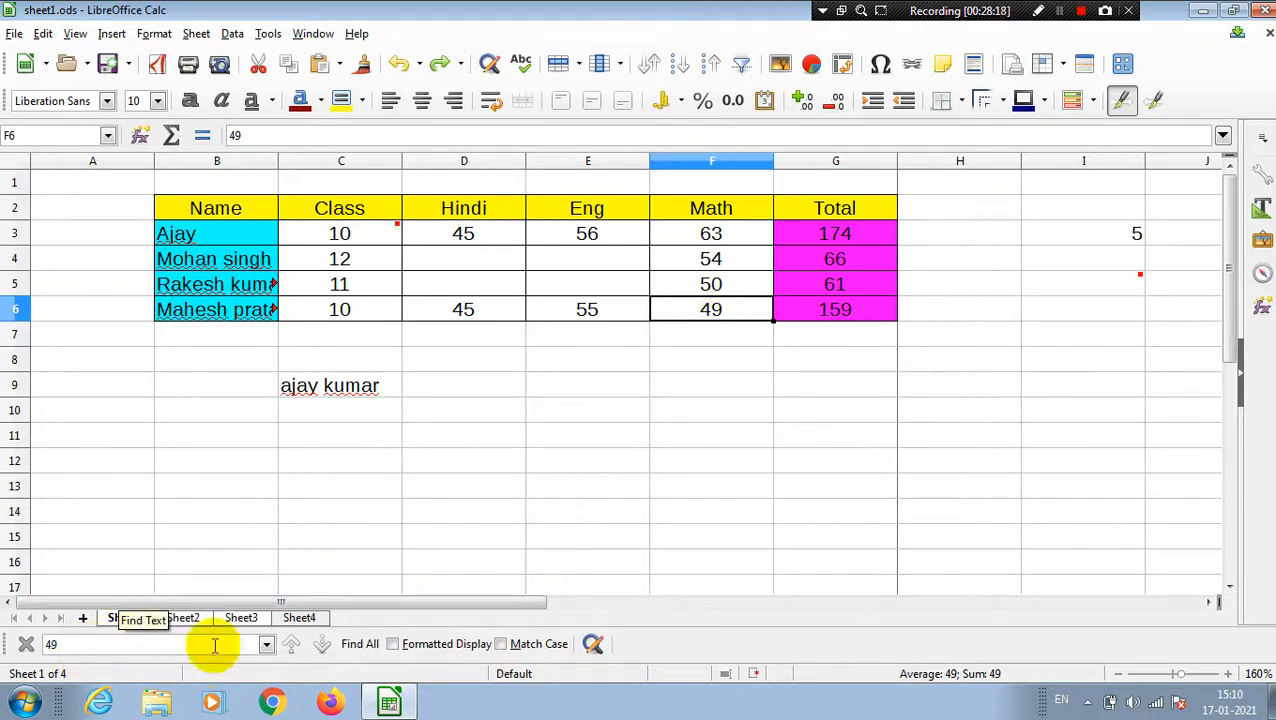
Set up Find & Replace with 49 as the search value and 122 as the replacement, and list all occurrences of 49.
left_click(316, 514)
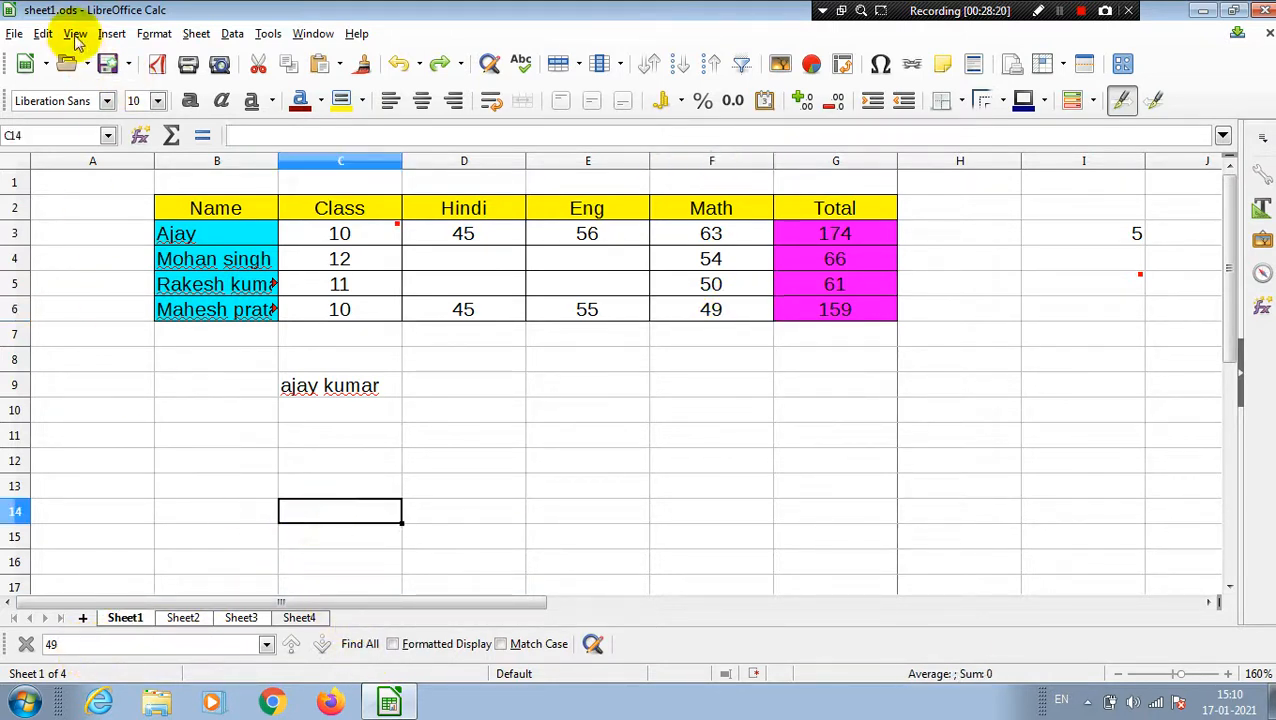
left_click(43, 33)
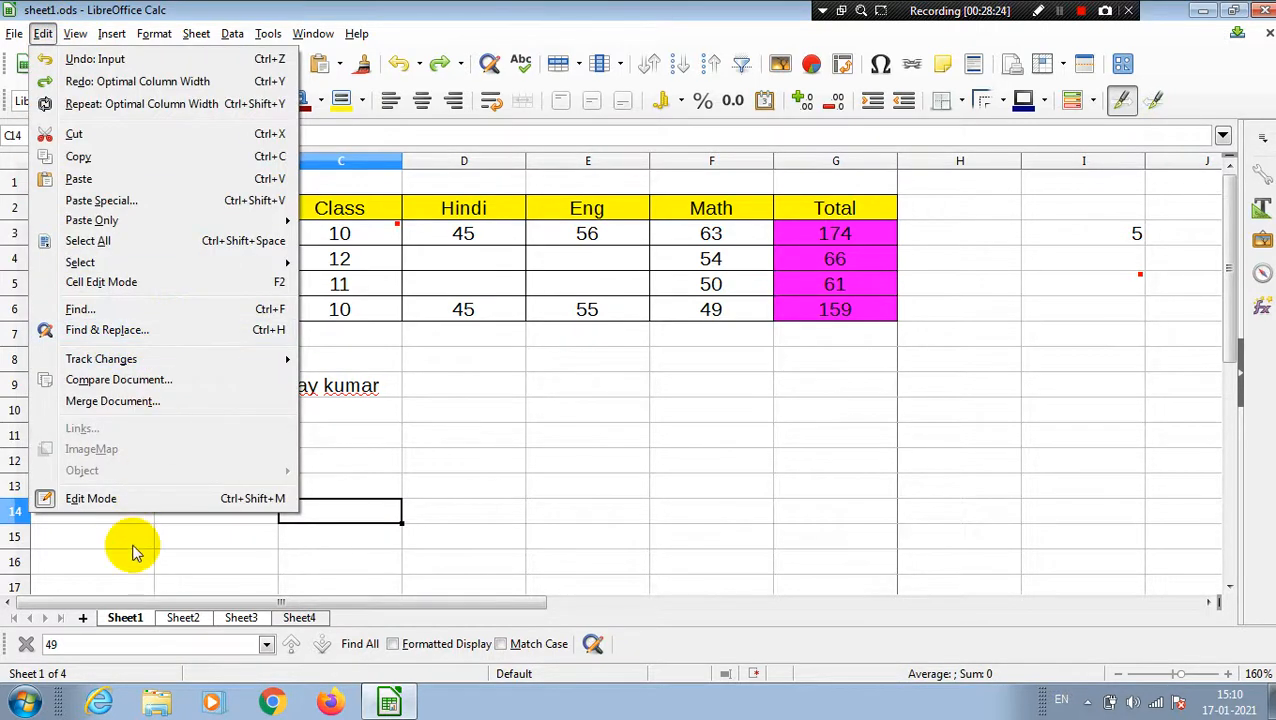
left_click(130, 335)
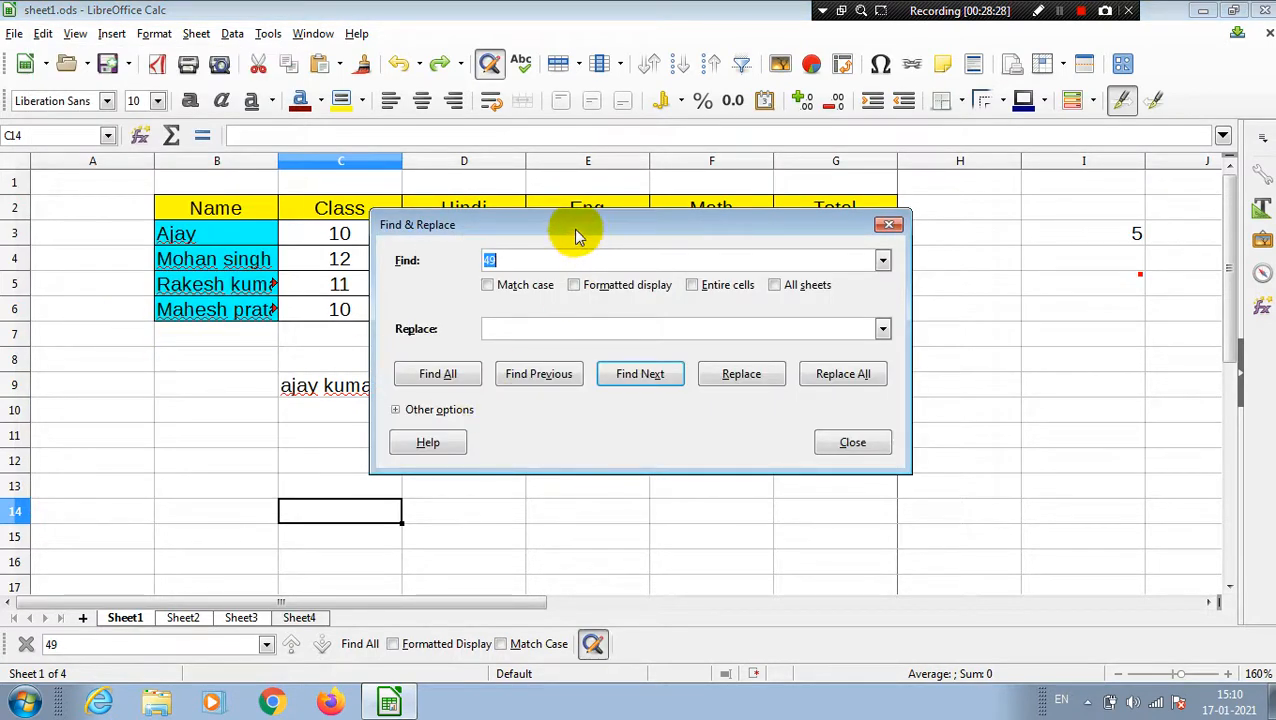
left_click_drag(588, 237, 738, 368)
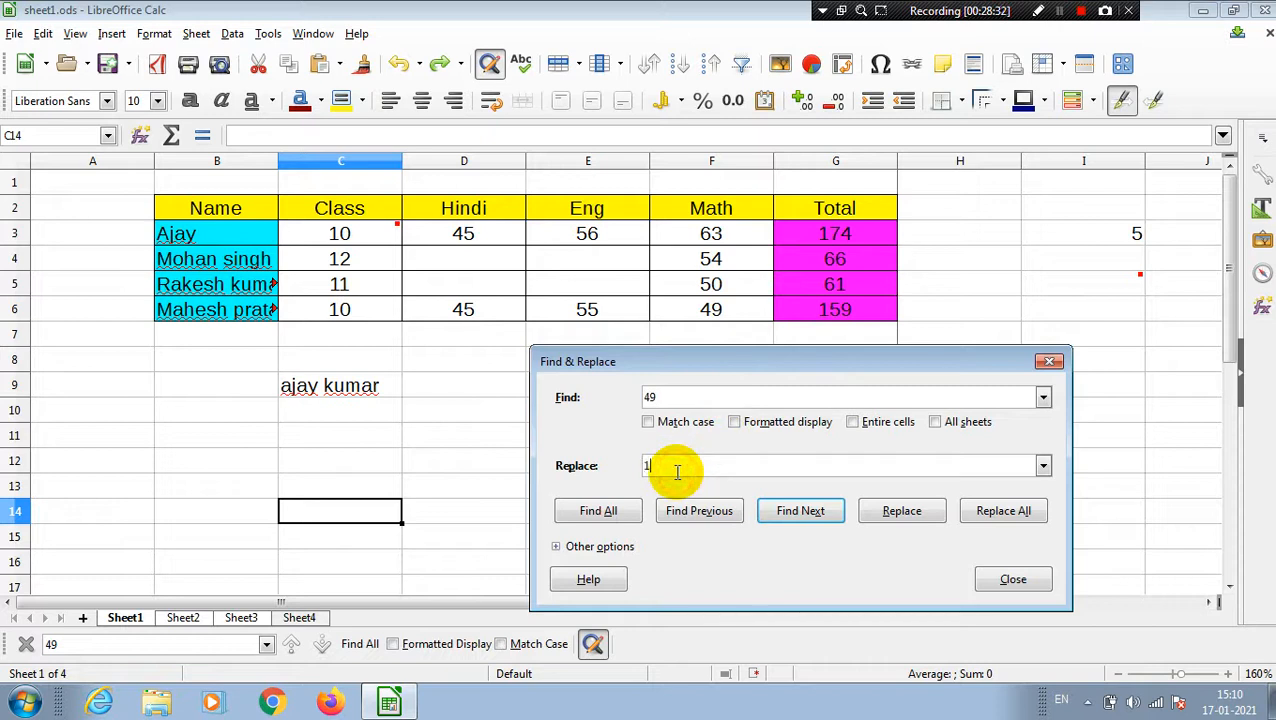
left_click(780, 515)
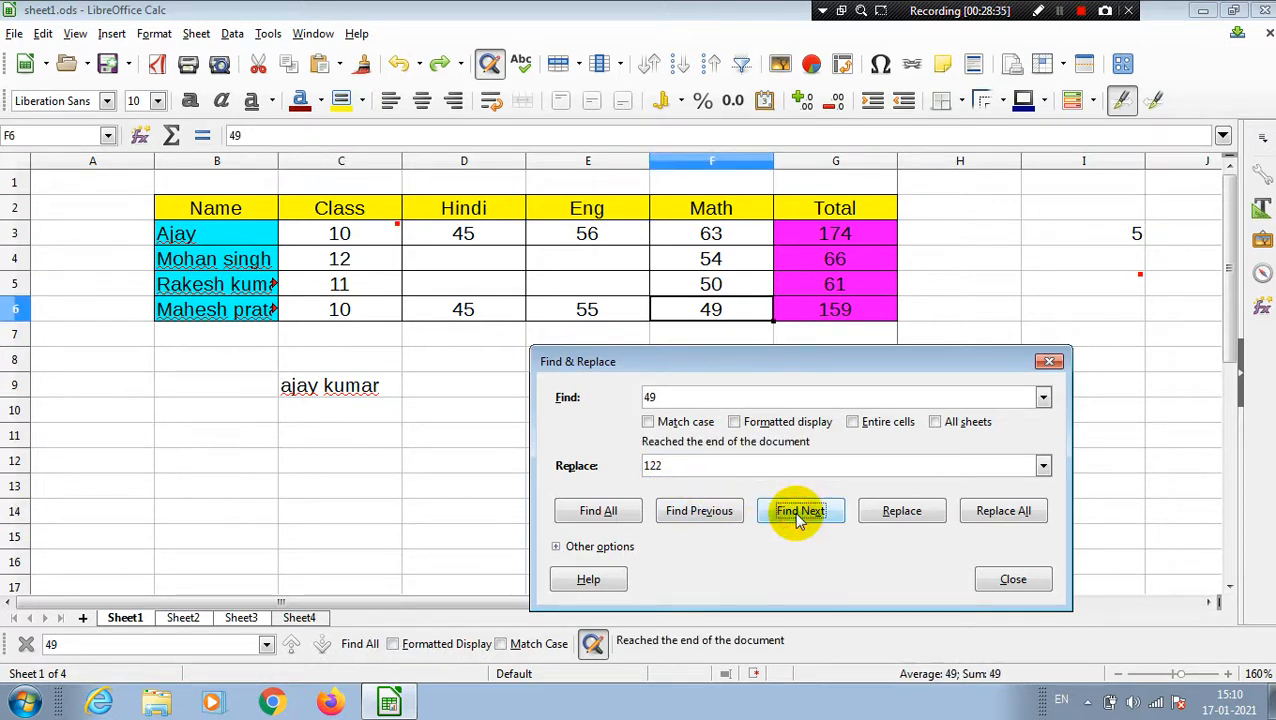
left_click(600, 512)
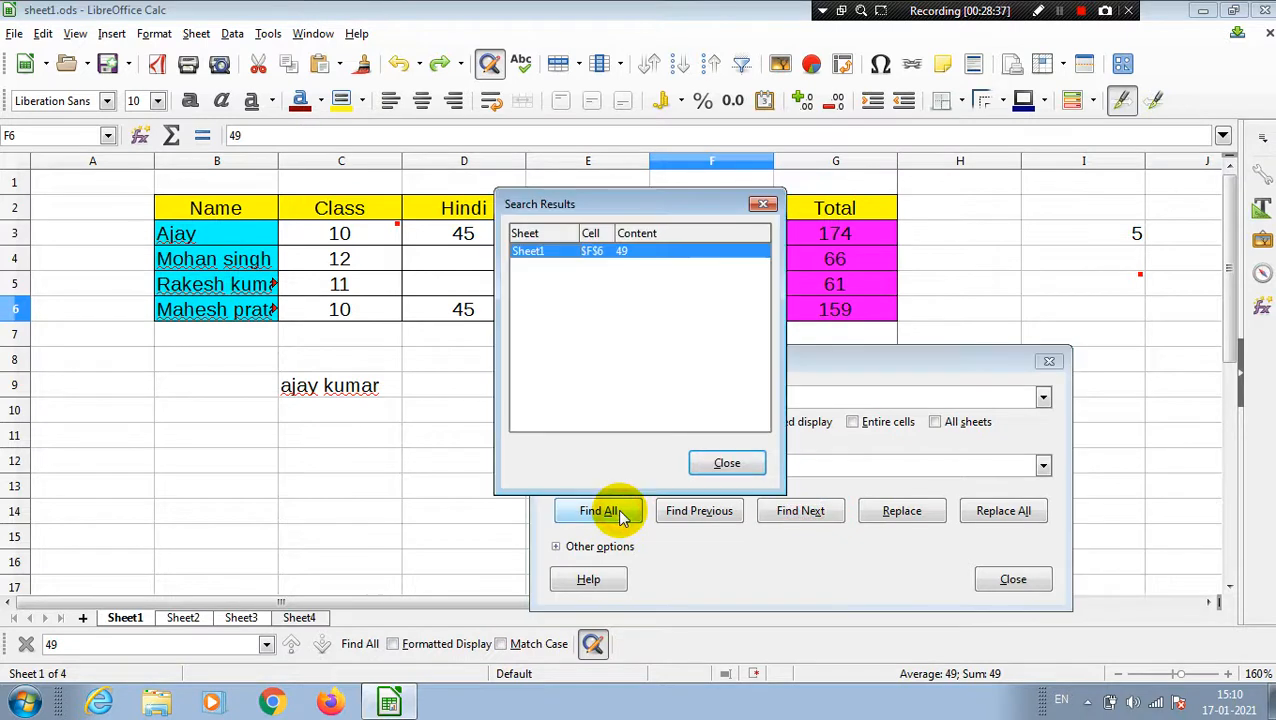
left_click(728, 465)
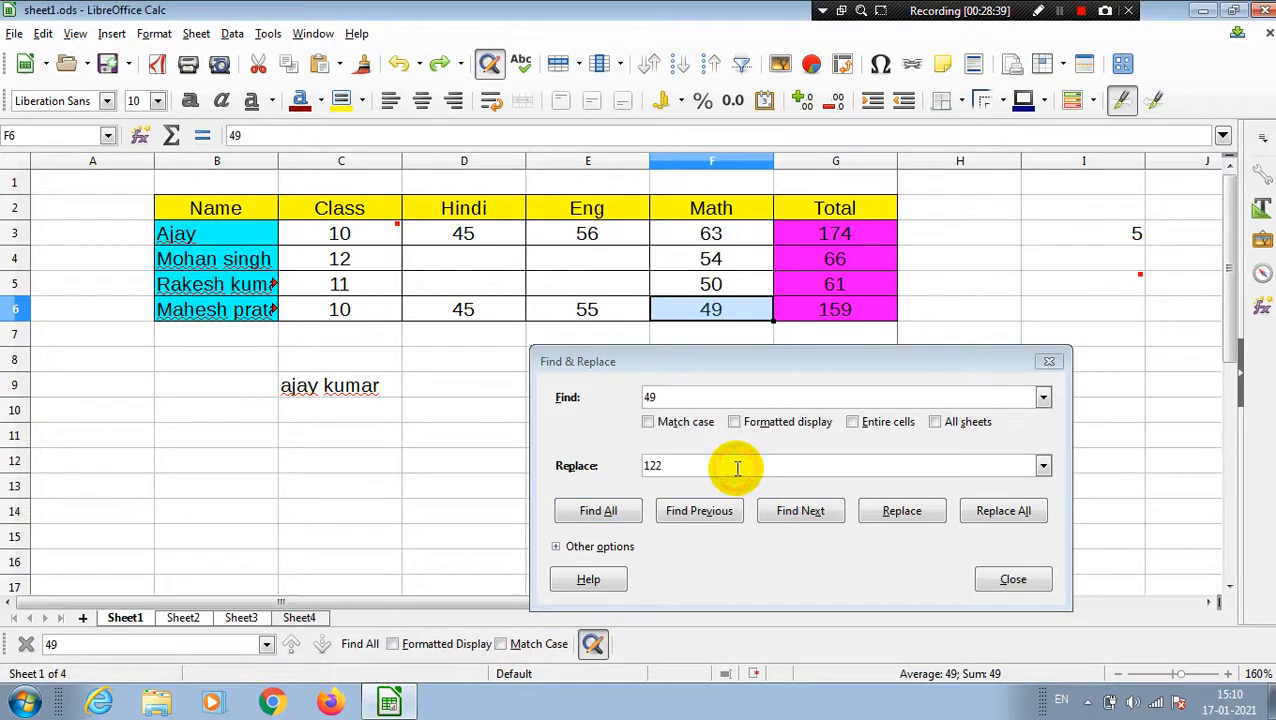
Replace all occurrences of 49 with 122, close Find & Replace and select F6.
left_click(1028, 512)
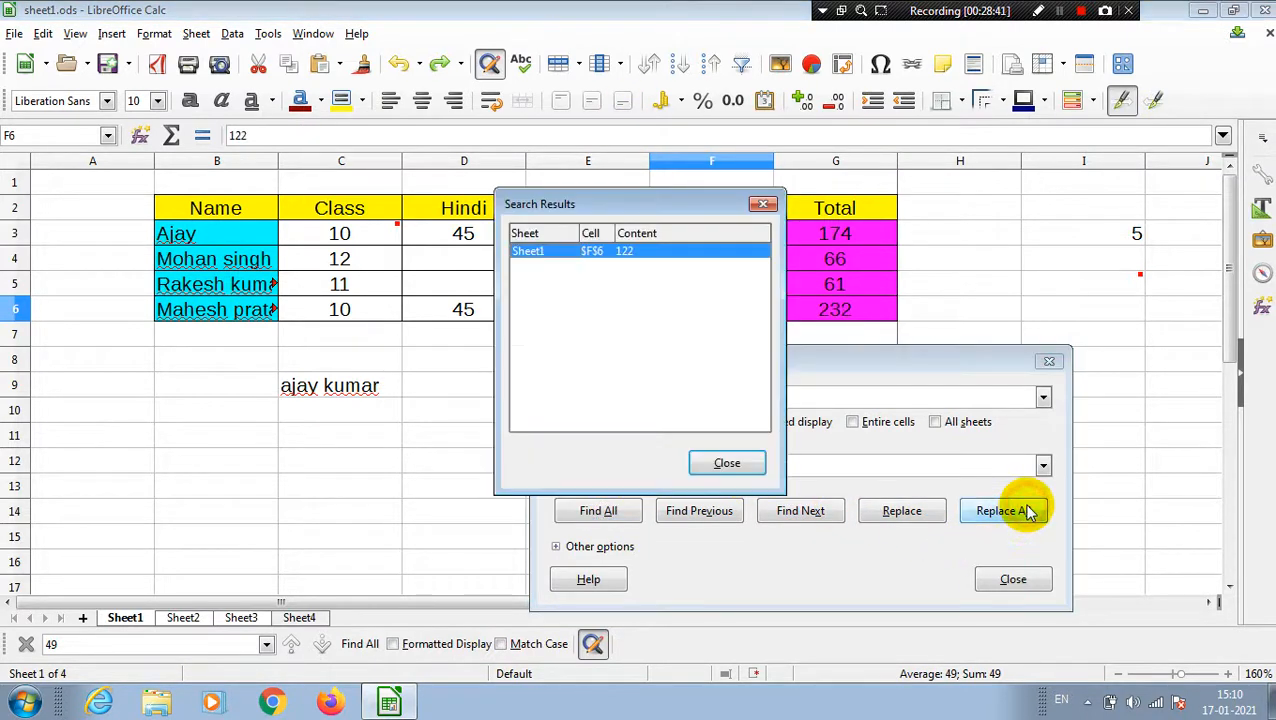
left_click(728, 463)
left_click(1013, 579)
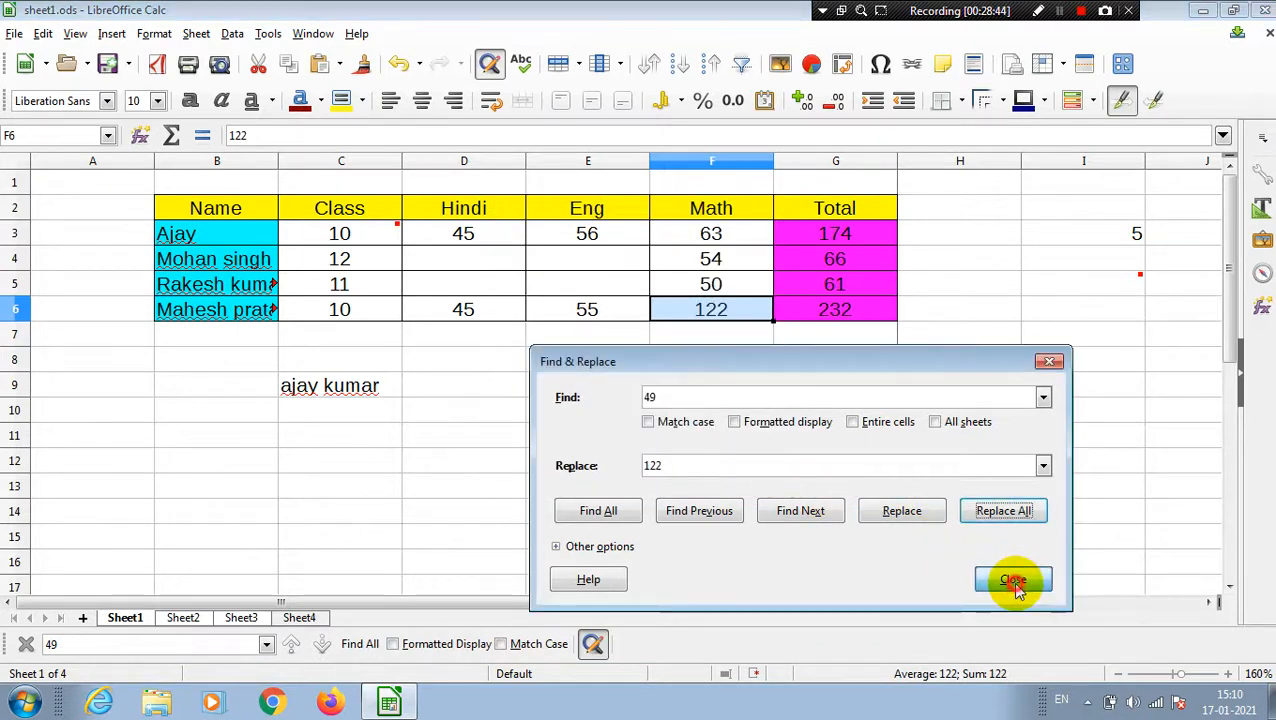
left_click(712, 320)
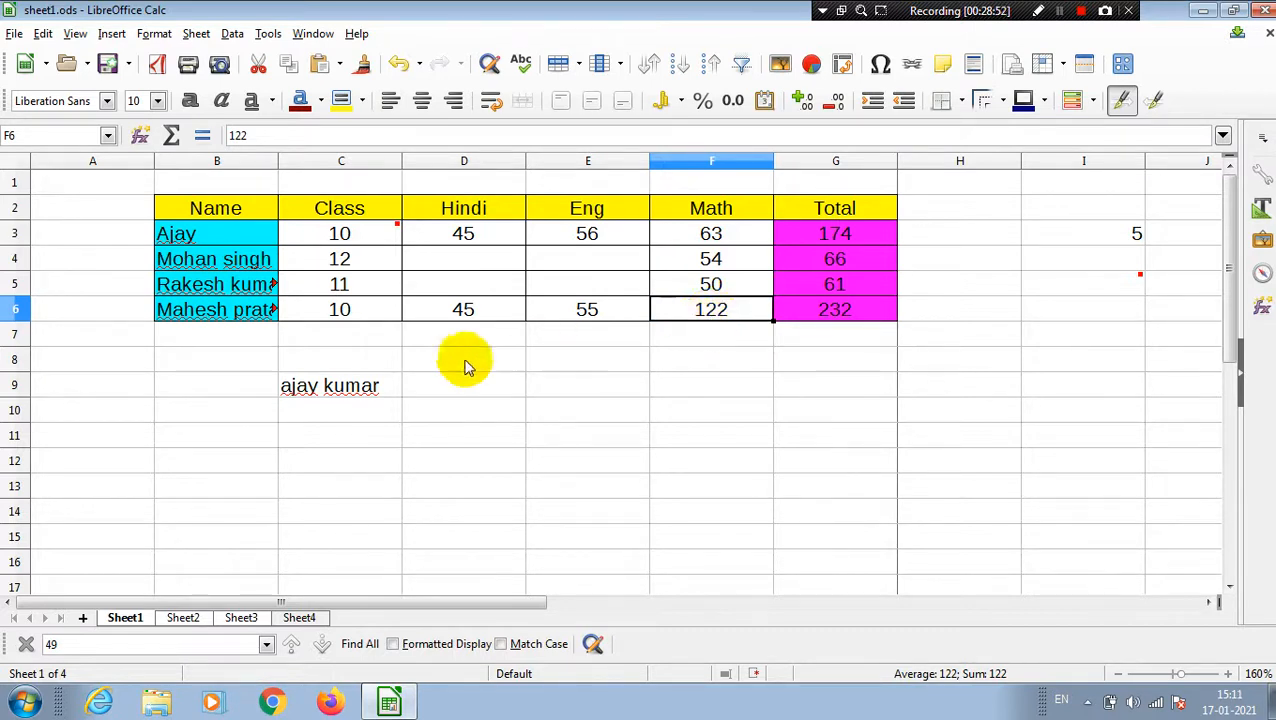
Examine the contents of Sheet2, Sheet3 and Sheet4, then return to Sheet1 and select C14.
left_click(157, 583)
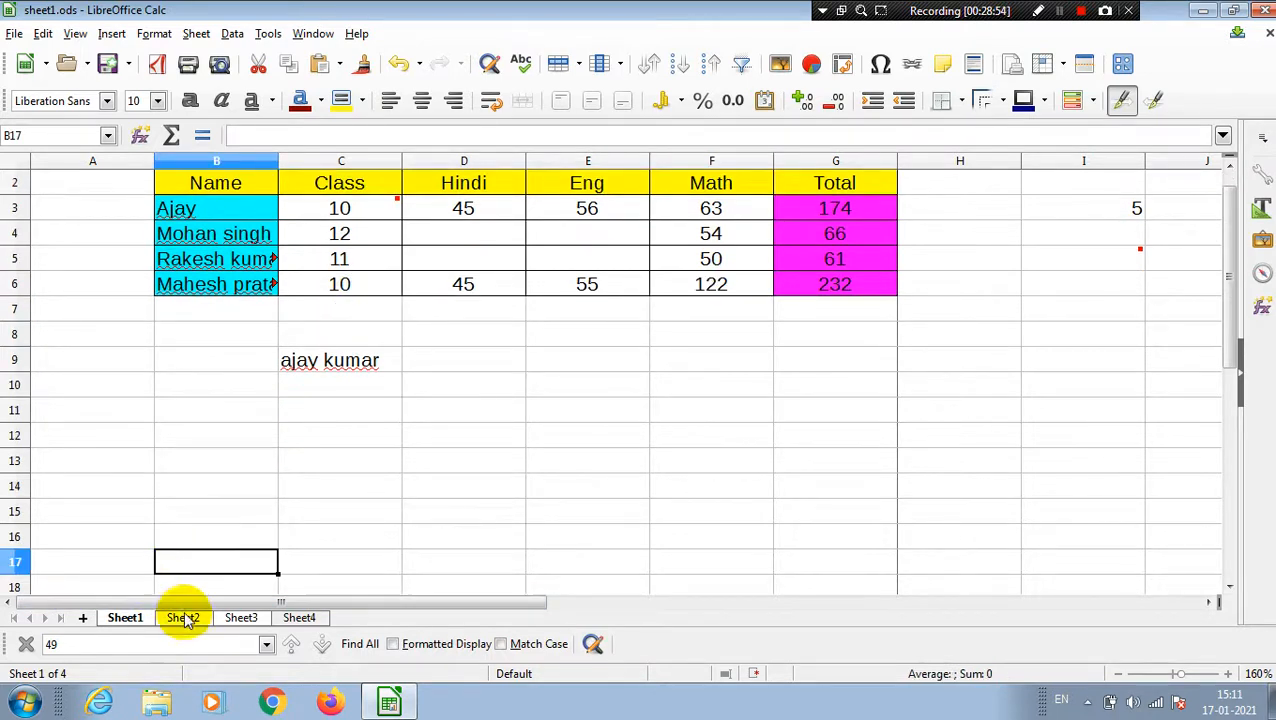
left_click(178, 617)
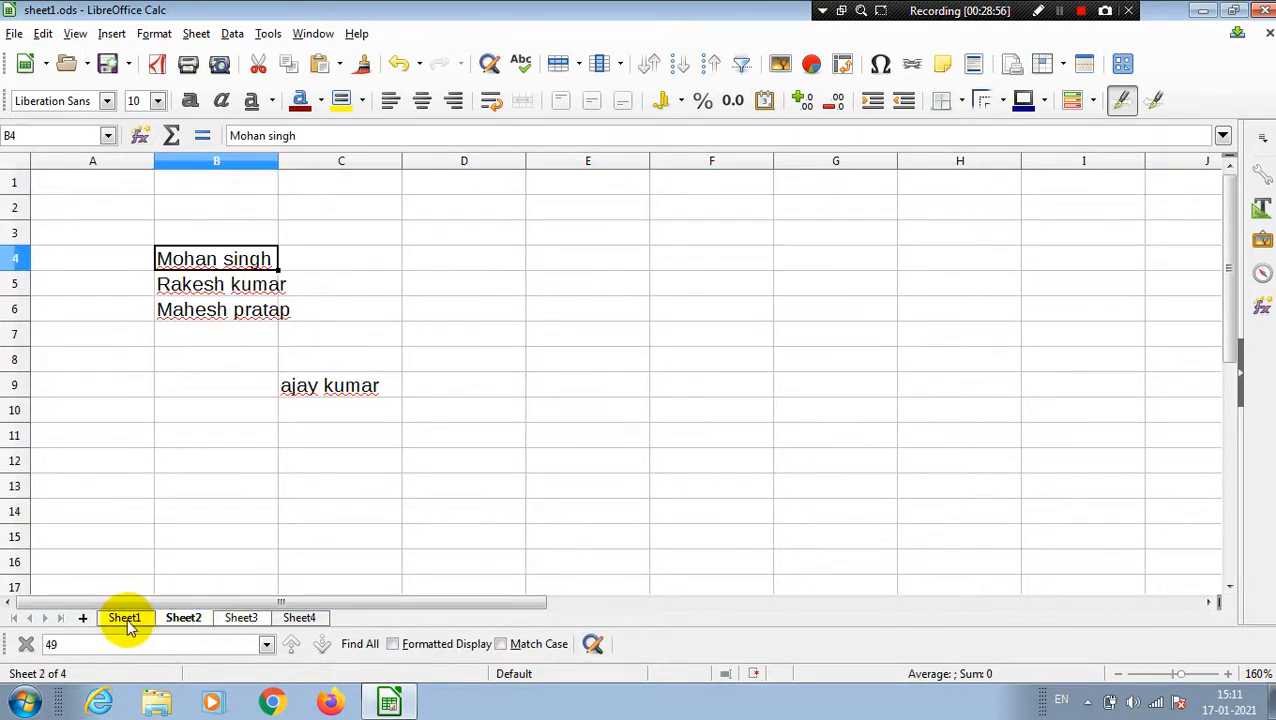
left_click(262, 617)
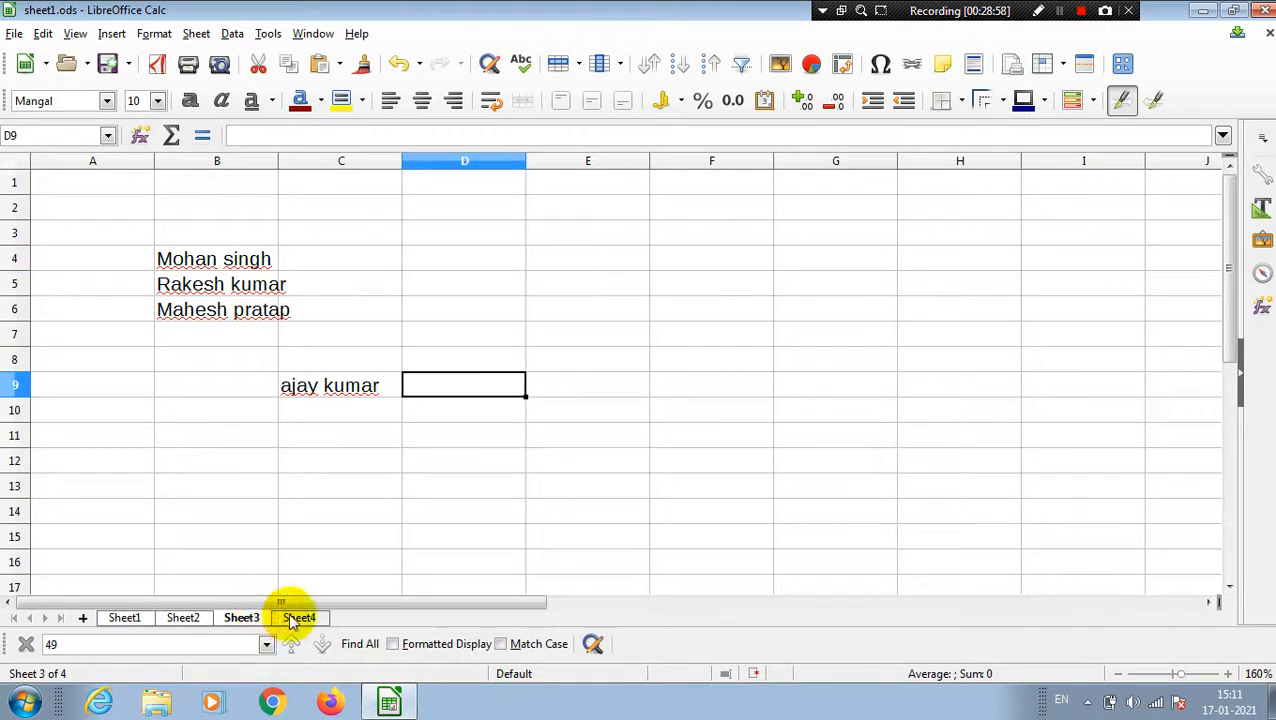
left_click(300, 617)
left_click(240, 619)
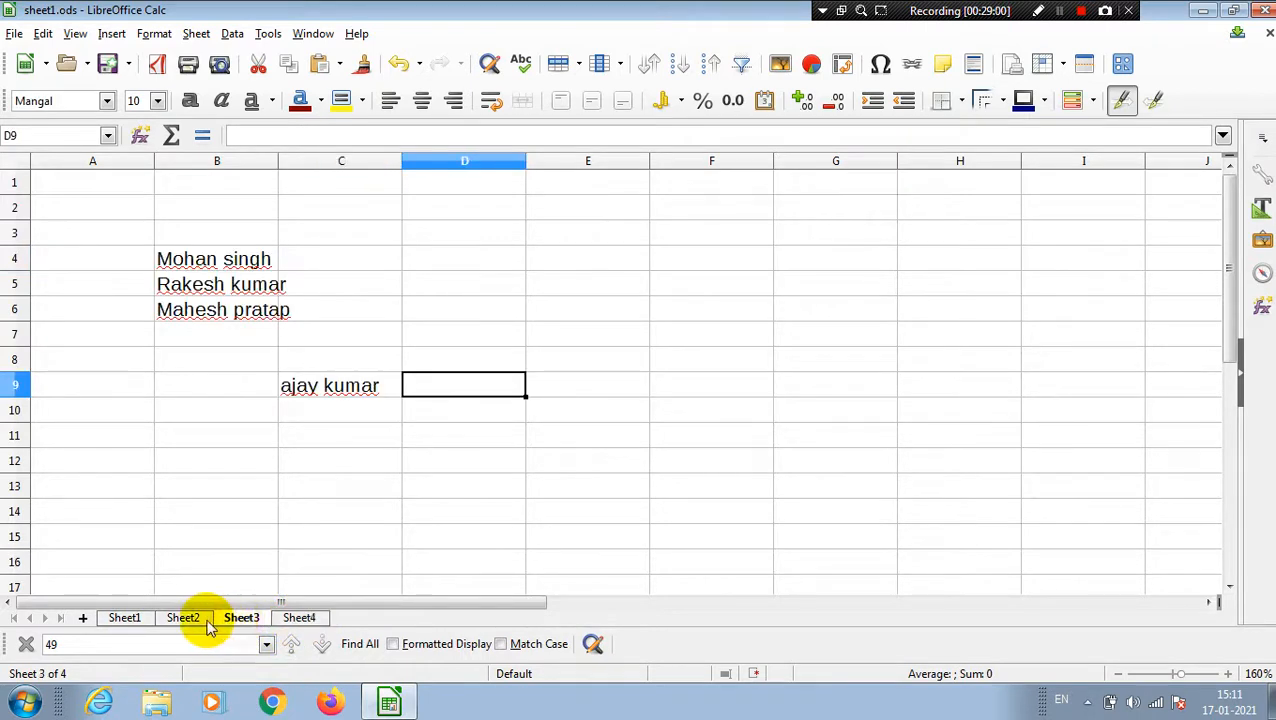
left_click(180, 618)
left_click(126, 618)
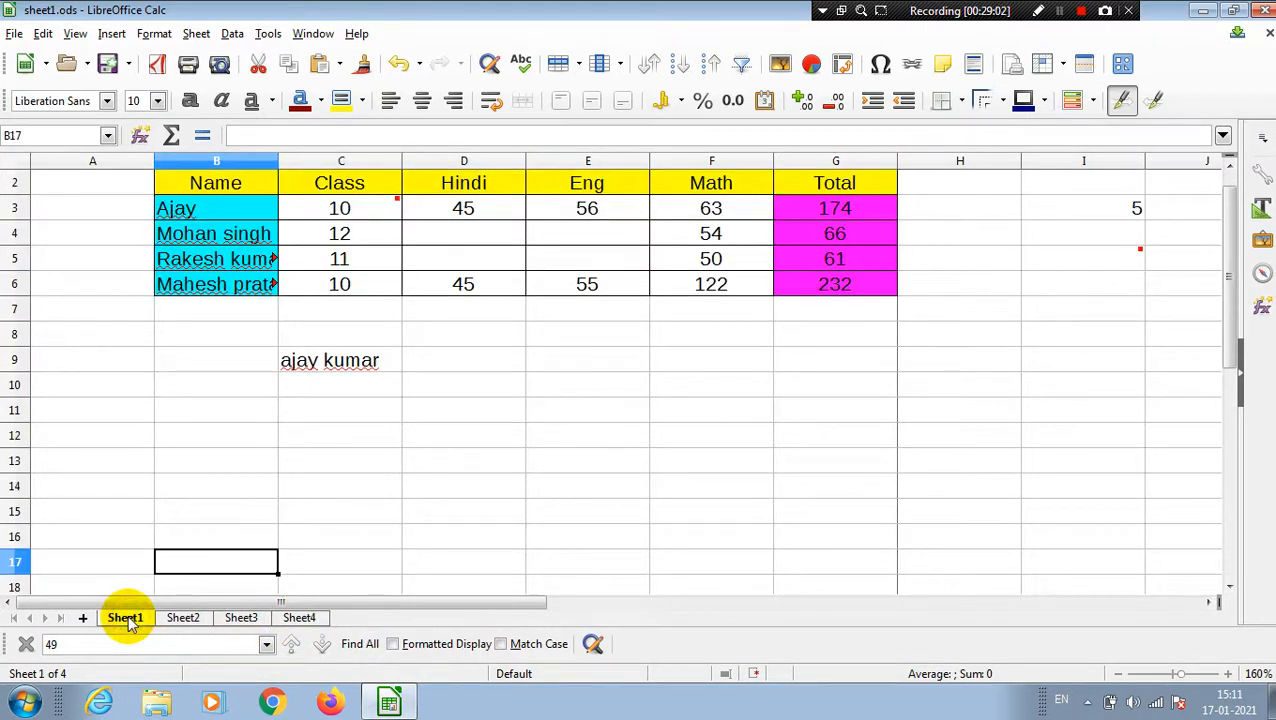
left_click(397, 486)
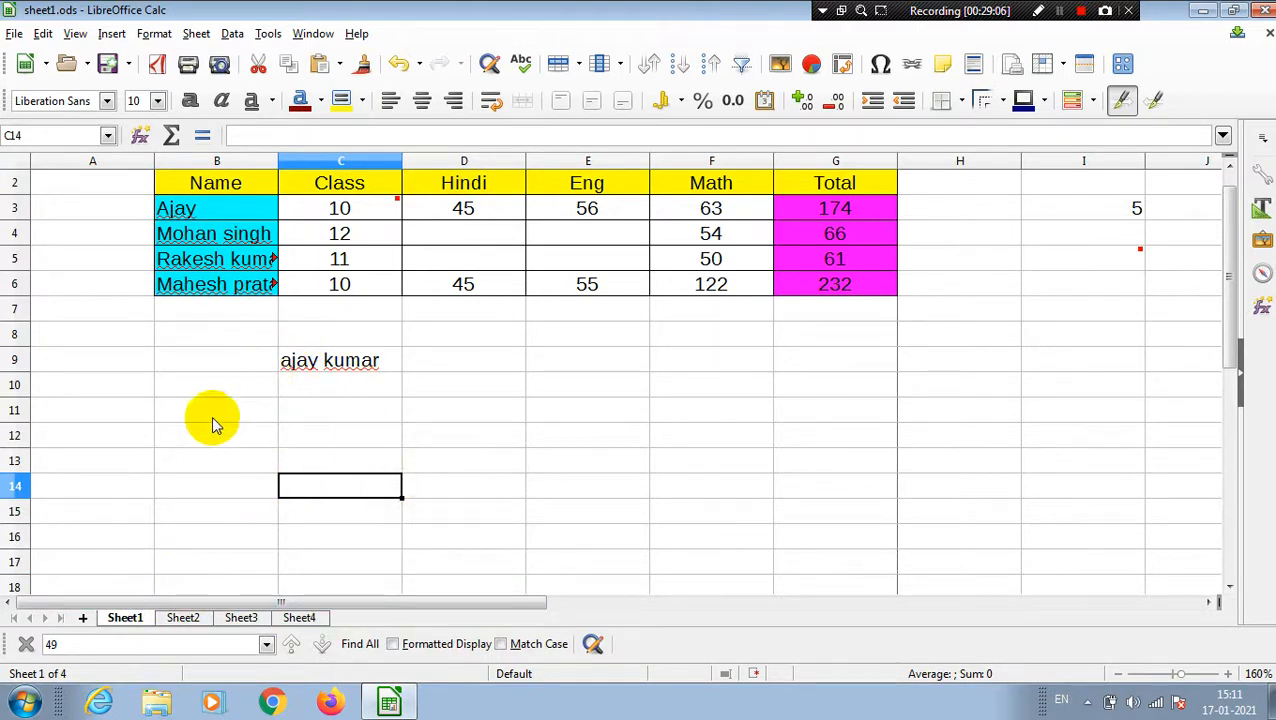
Select all sheets of the workbook and enter Digitech in D9.
right_click(137, 623)
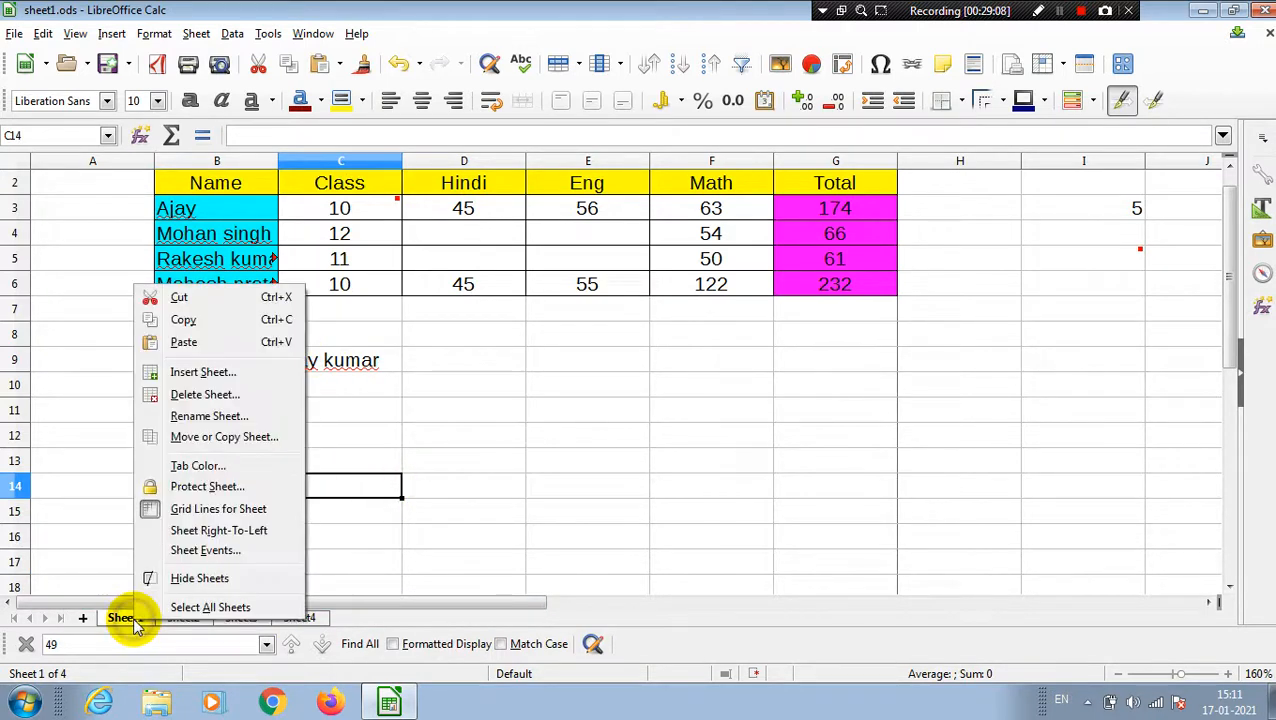
left_click(187, 607)
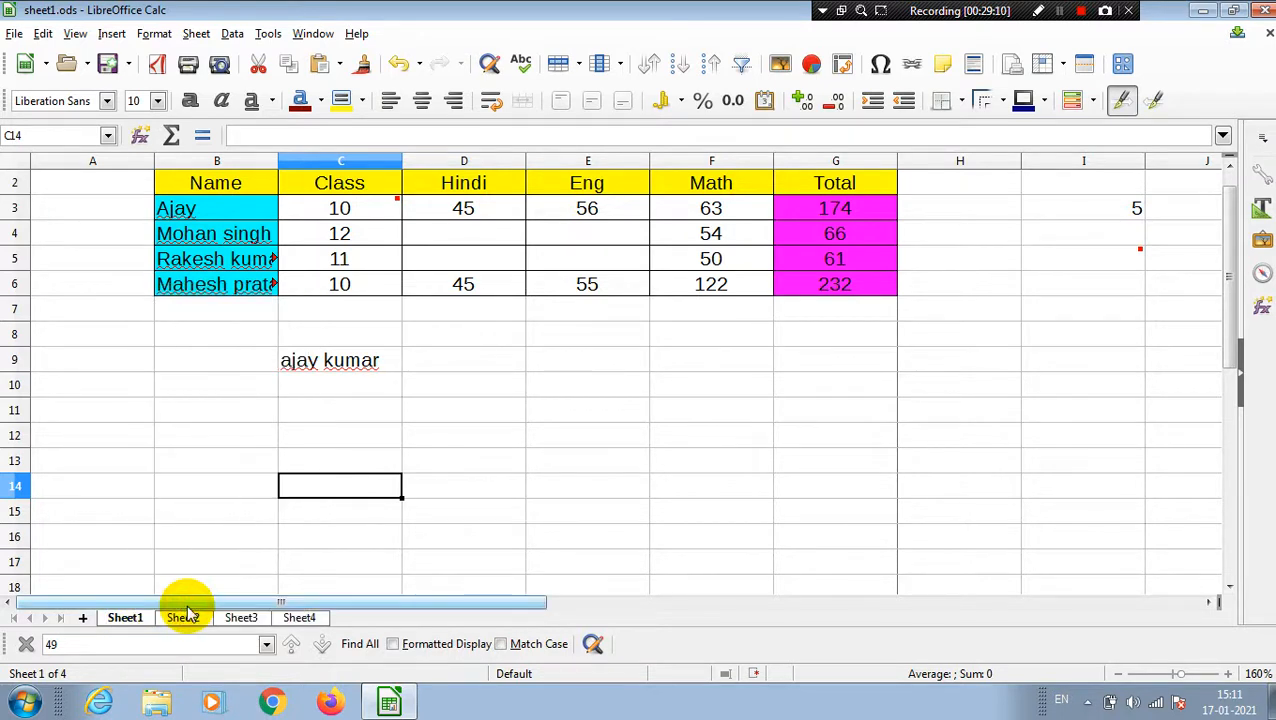
left_click(453, 376)
type("Digitech")
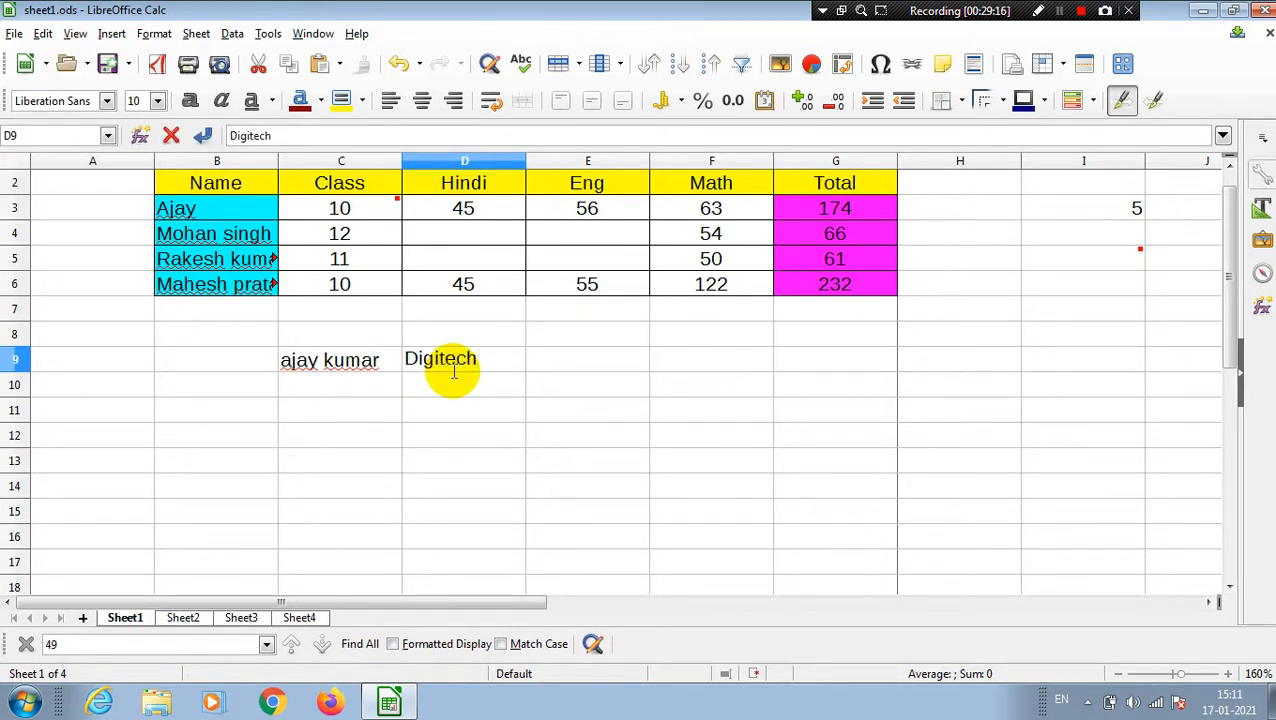
key("Return")
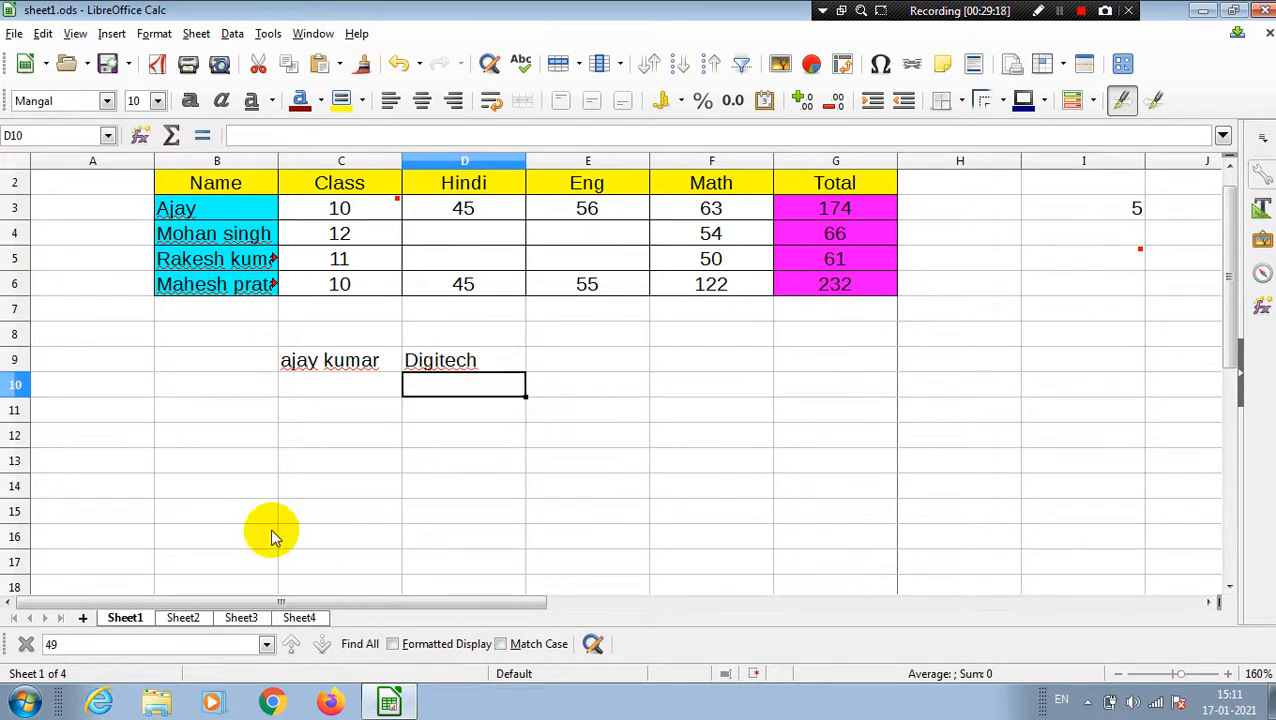
Check D9 on Sheet2, Sheet3 and Sheet4 for the Digitech entry.
left_click(190, 617)
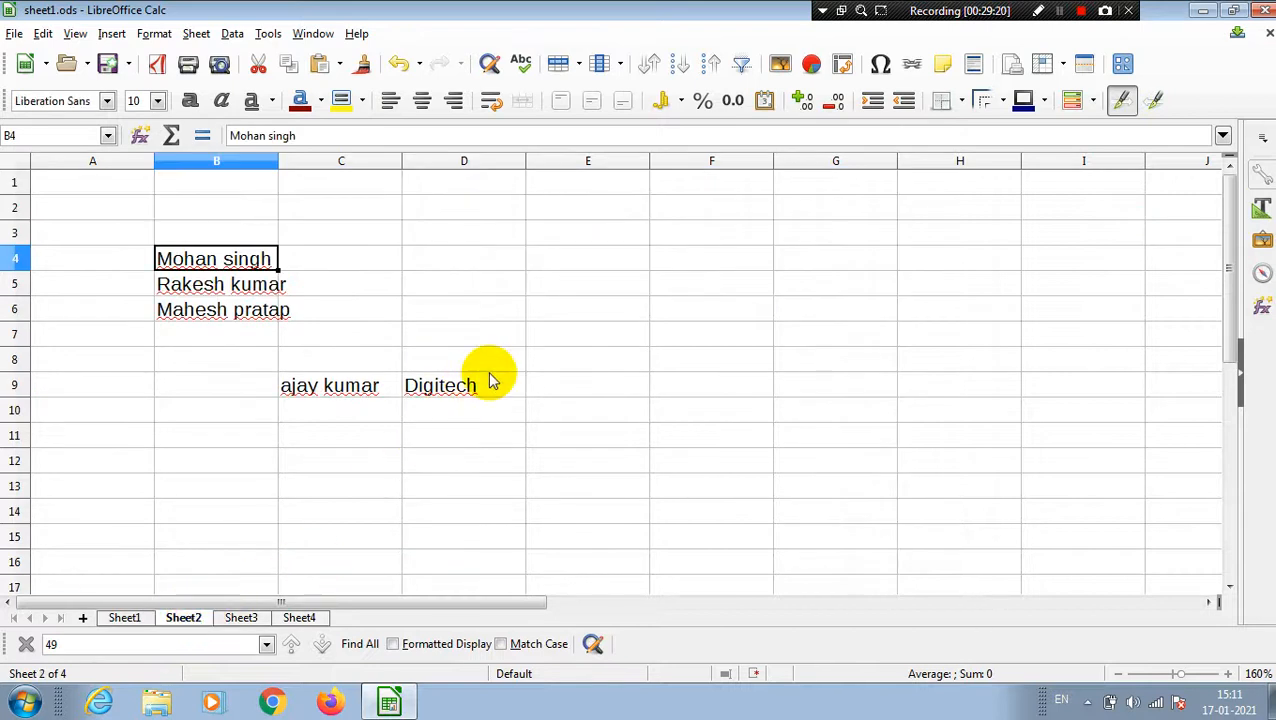
left_click(248, 619)
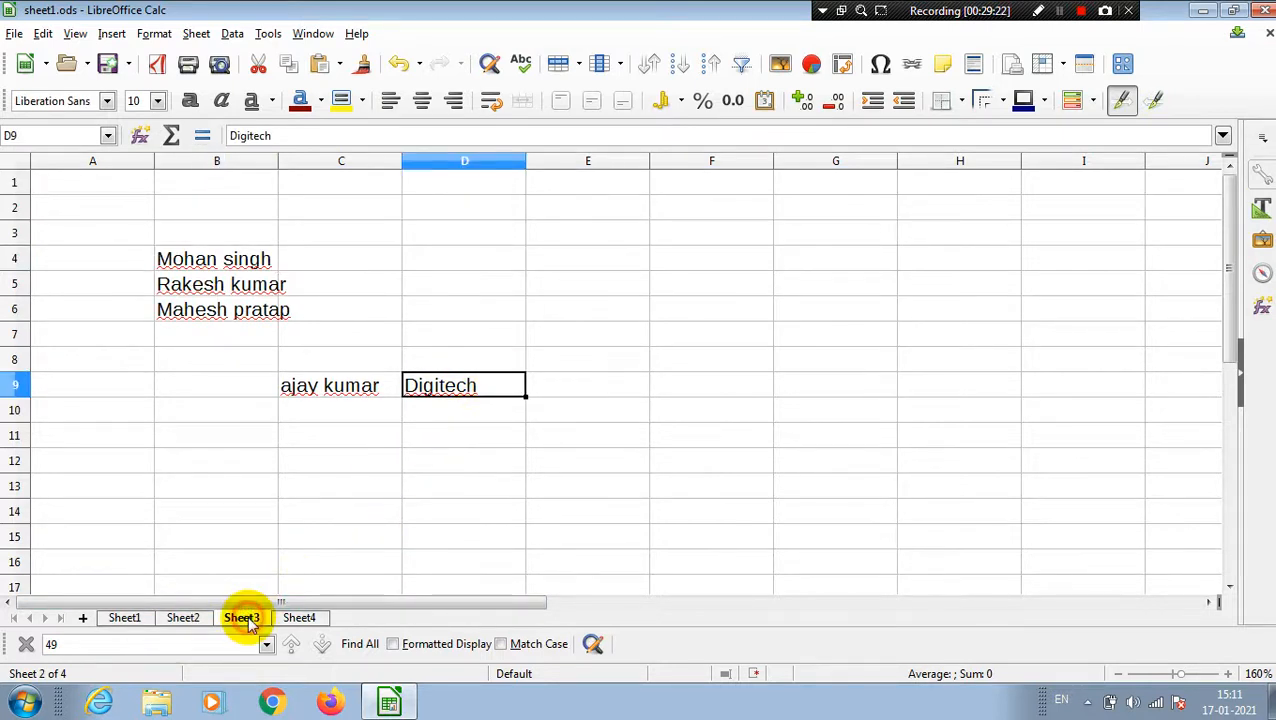
left_click(320, 619)
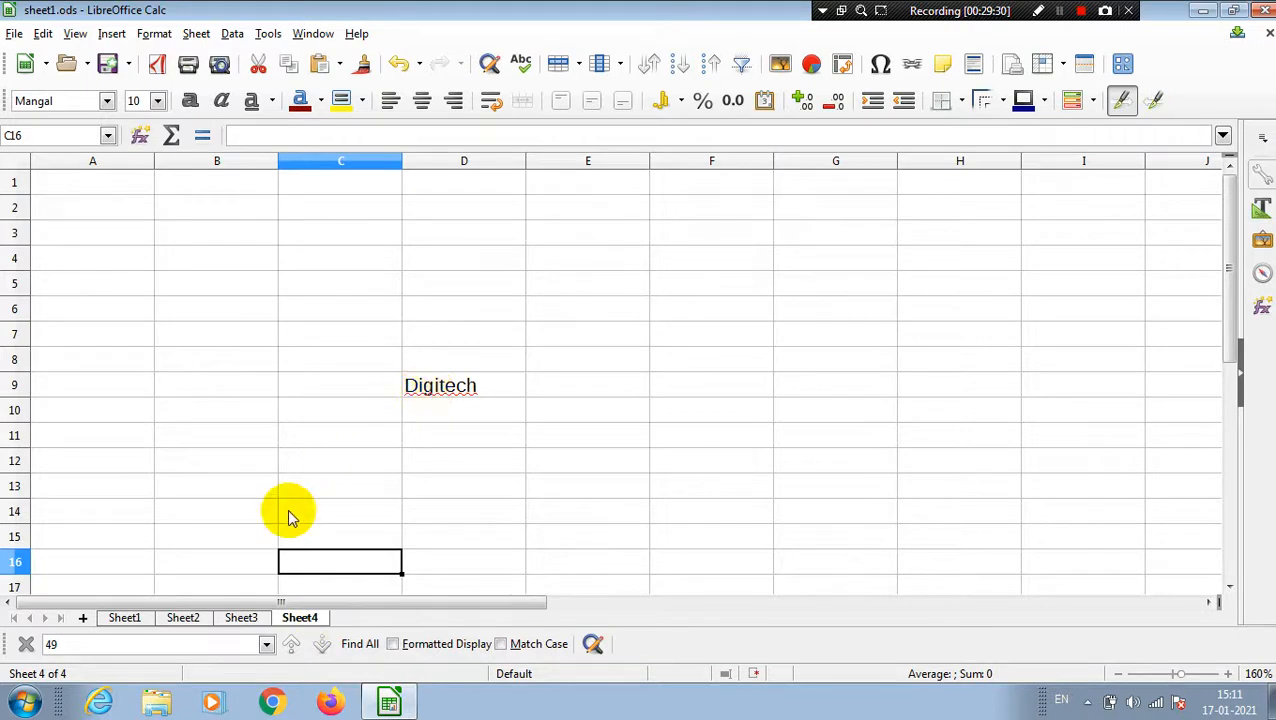
Fill D9 on Sheet4 with yellow and compare it with D9 on Sheet3.
left_click(465, 390)
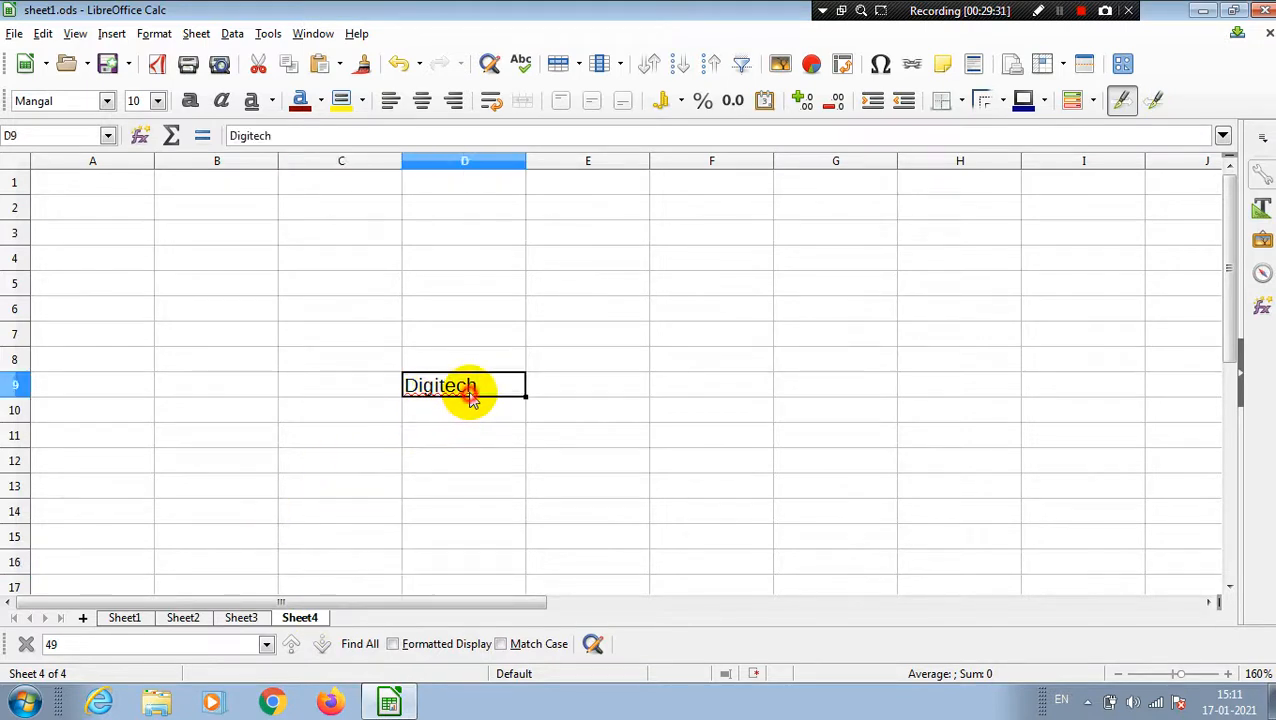
left_click(340, 102)
left_click(245, 620)
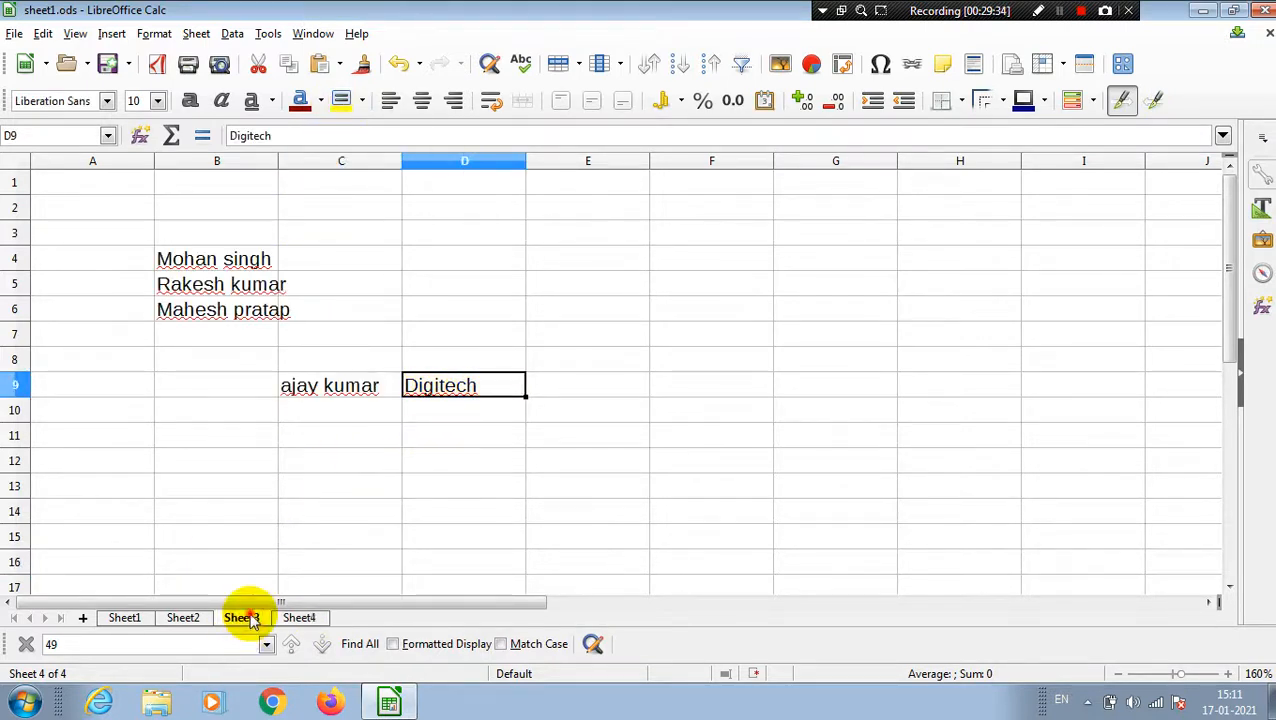
left_click(318, 619)
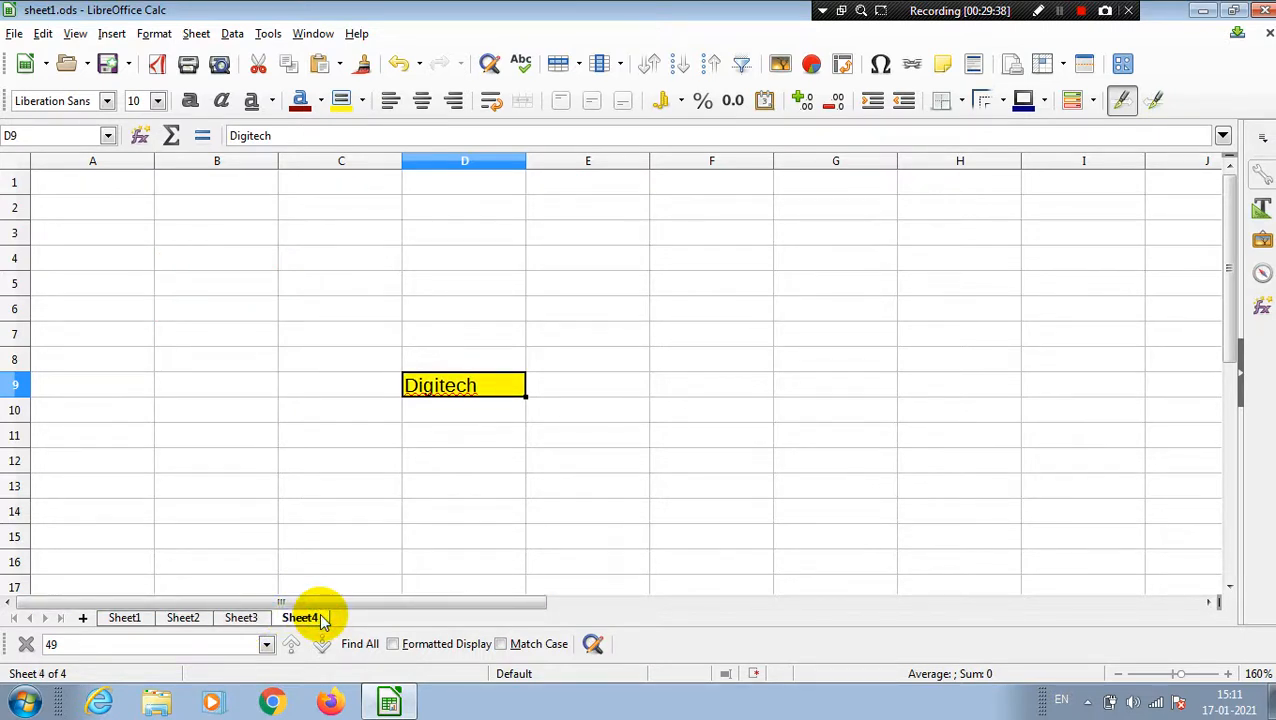
Select all sheets of the workbook and fill D9 with red.
right_click(322, 621)
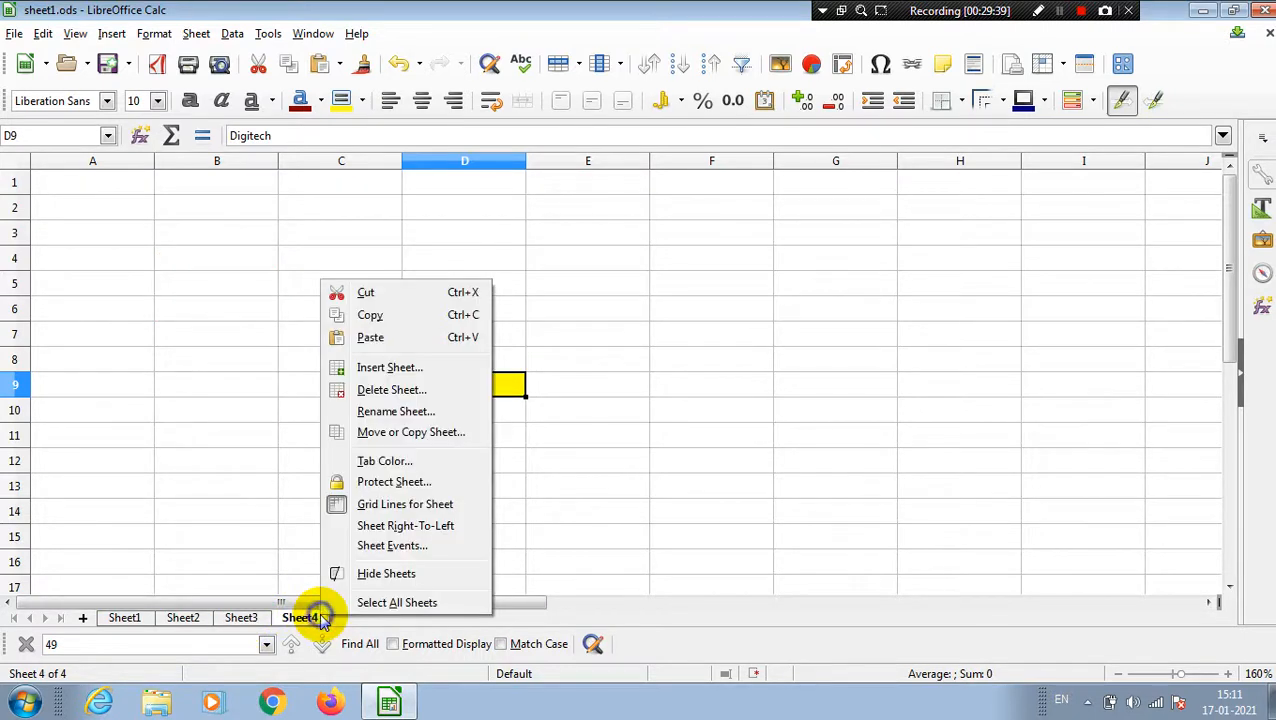
left_click(397, 603)
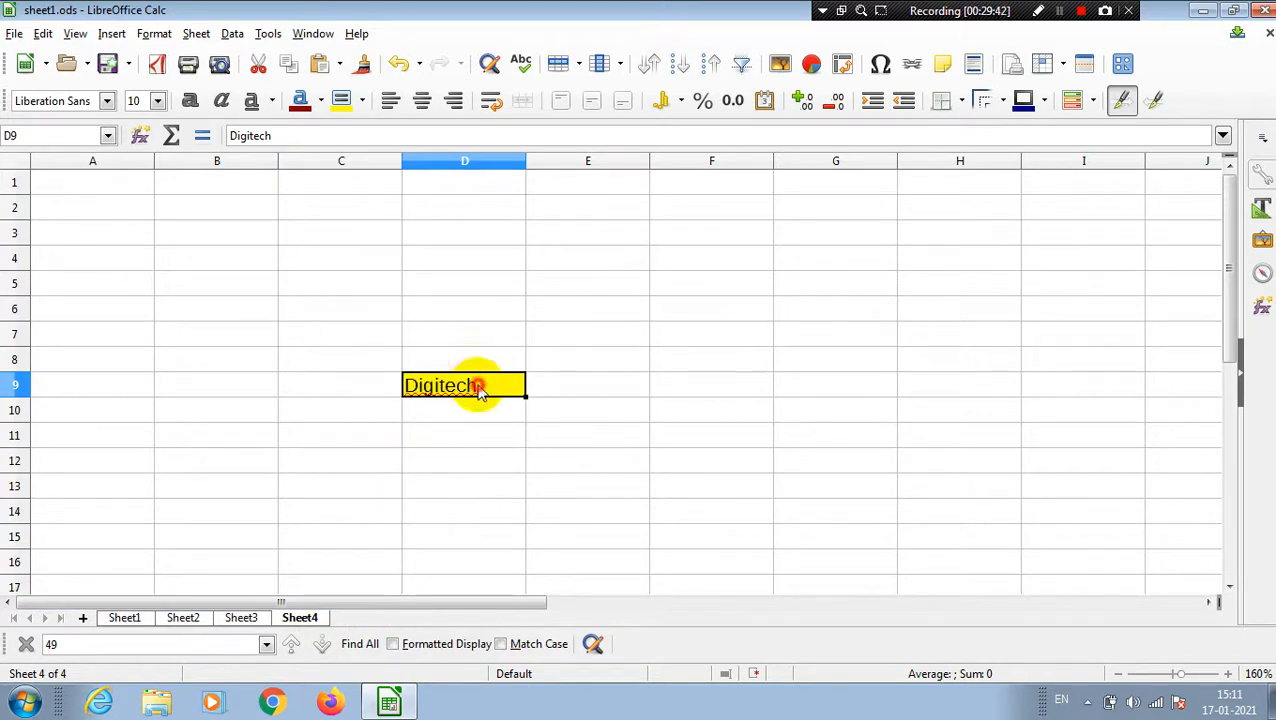
left_click(362, 100)
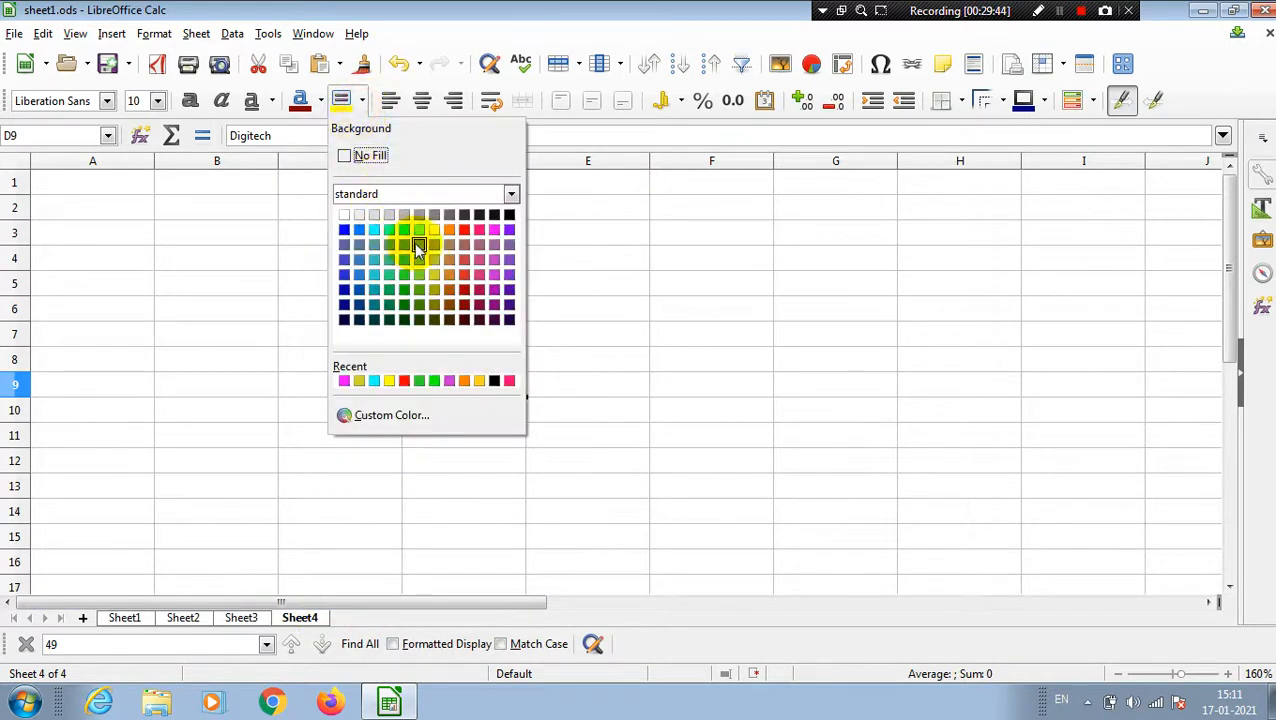
left_click(464, 232)
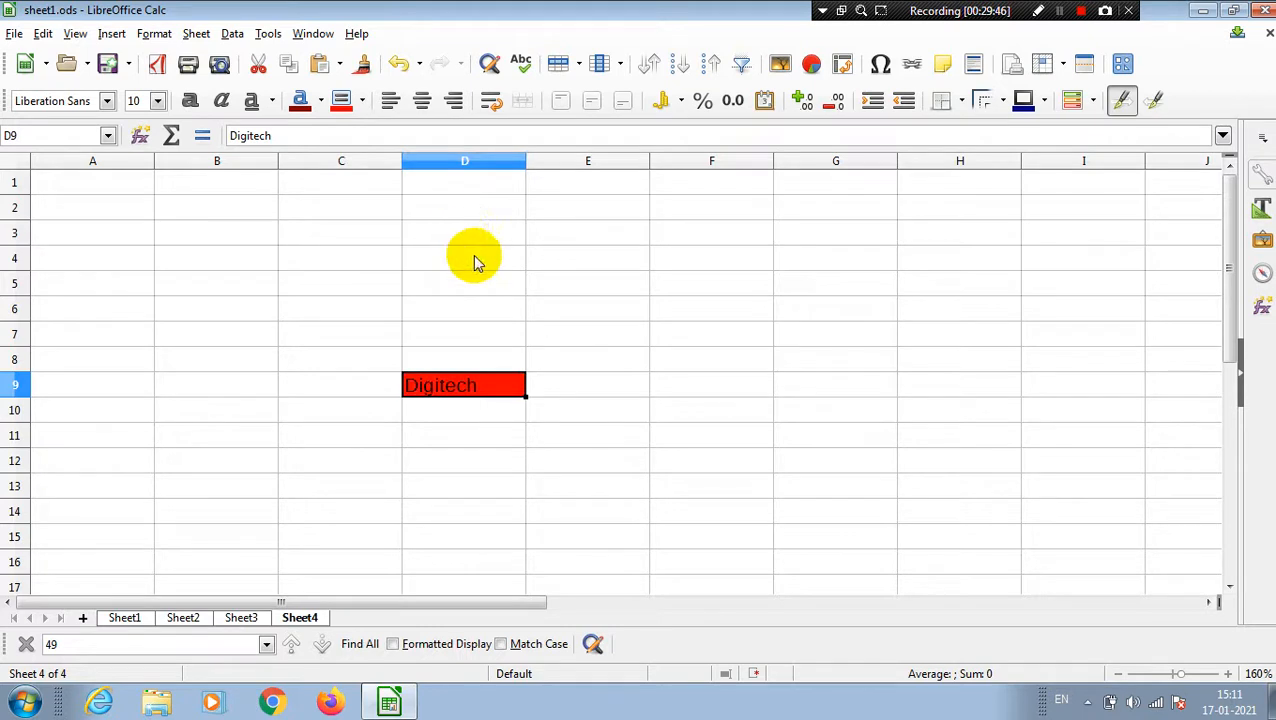
left_click(581, 484)
Check the fill of D9 on Sheet3, Sheet2 and Sheet1.
left_click(243, 619)
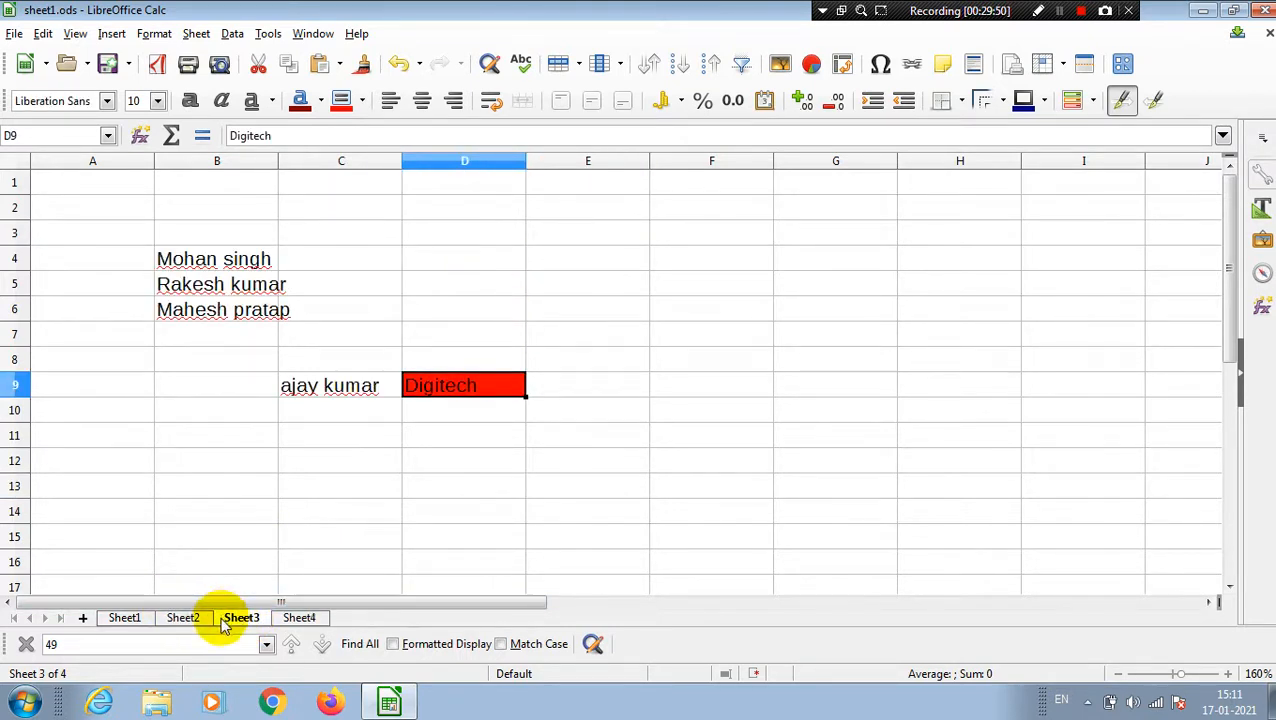
left_click(188, 619)
left_click(136, 619)
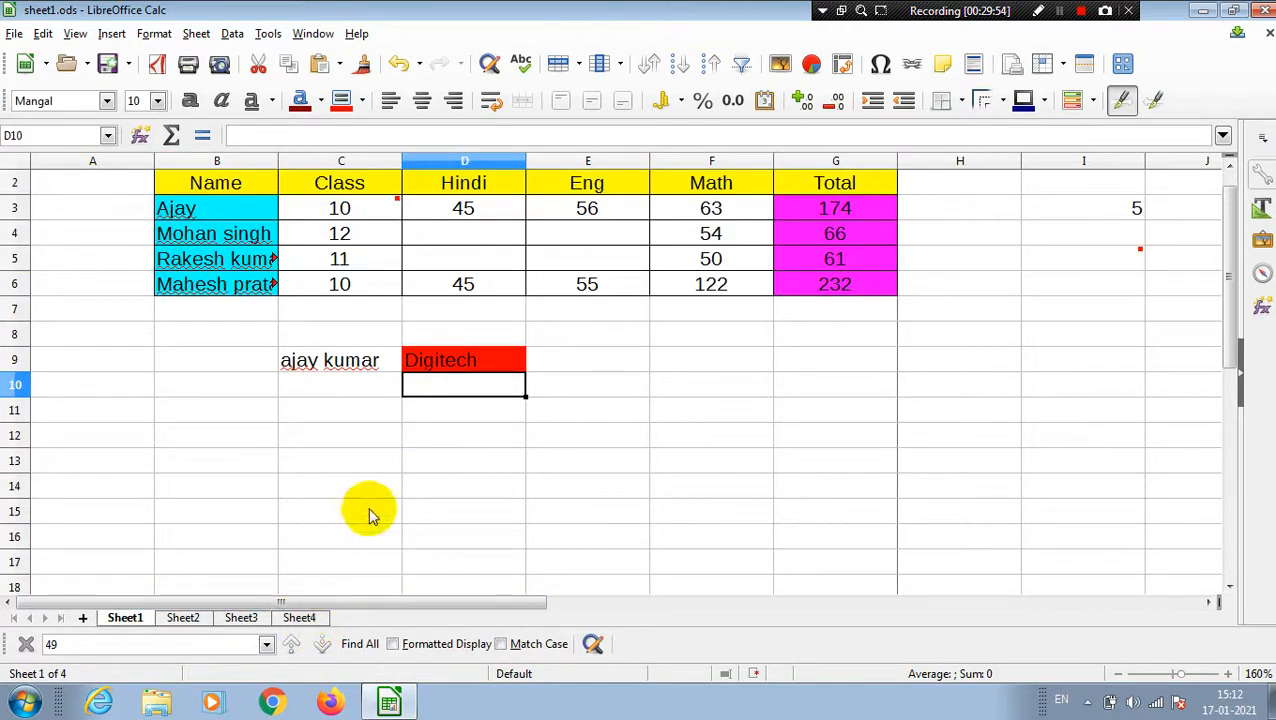
Select all sheets, delete Digitech from D9 and set the cell's background to No Fill.
right_click(140, 620)
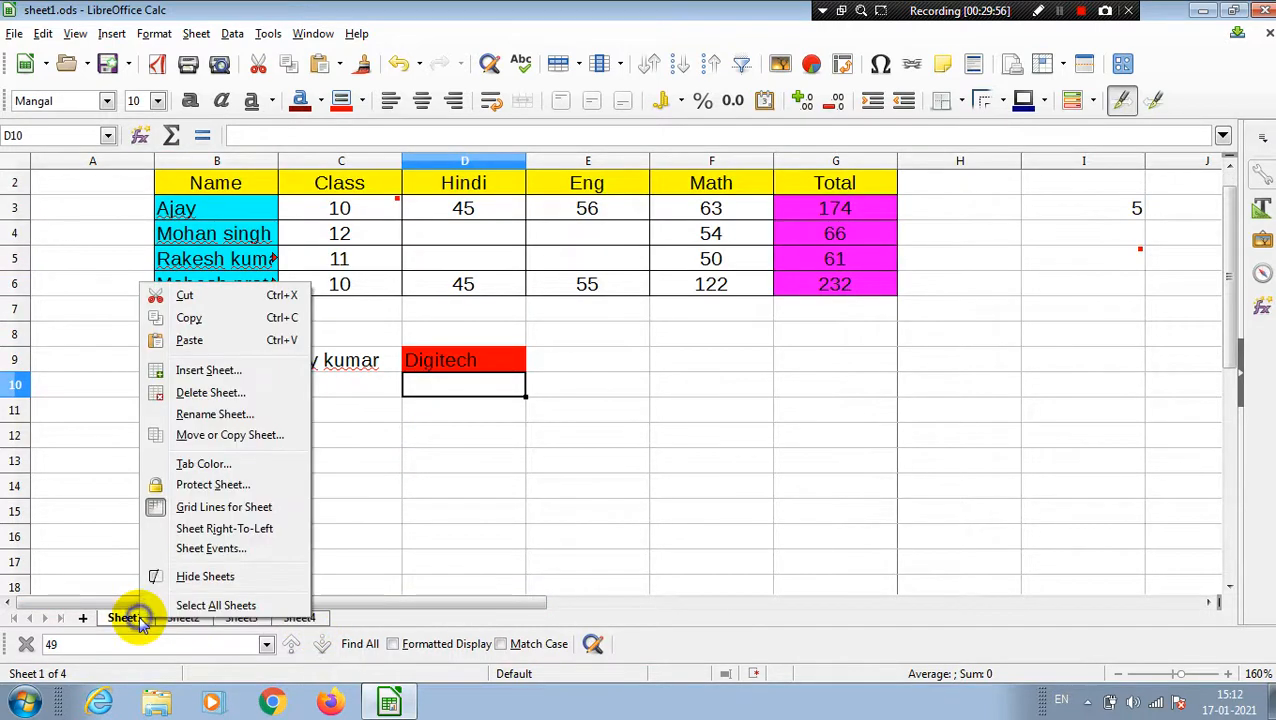
left_click(235, 605)
left_click(505, 361)
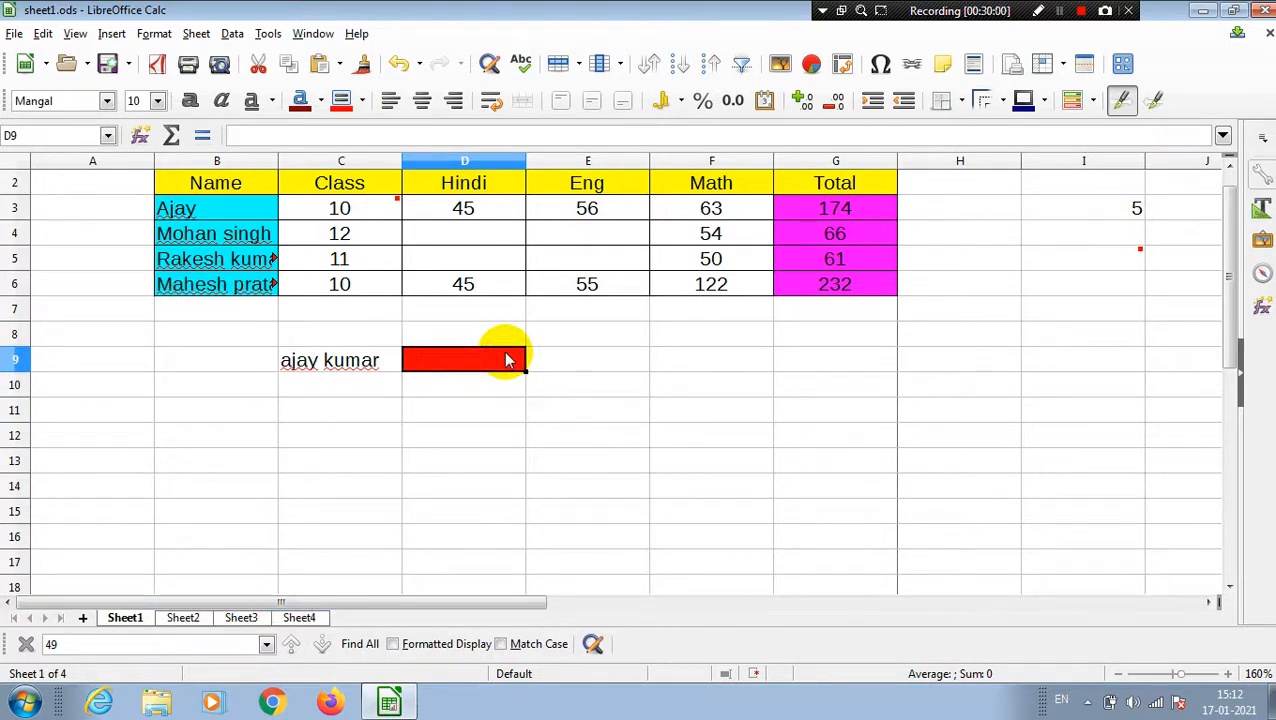
left_click(362, 101)
left_click(368, 152)
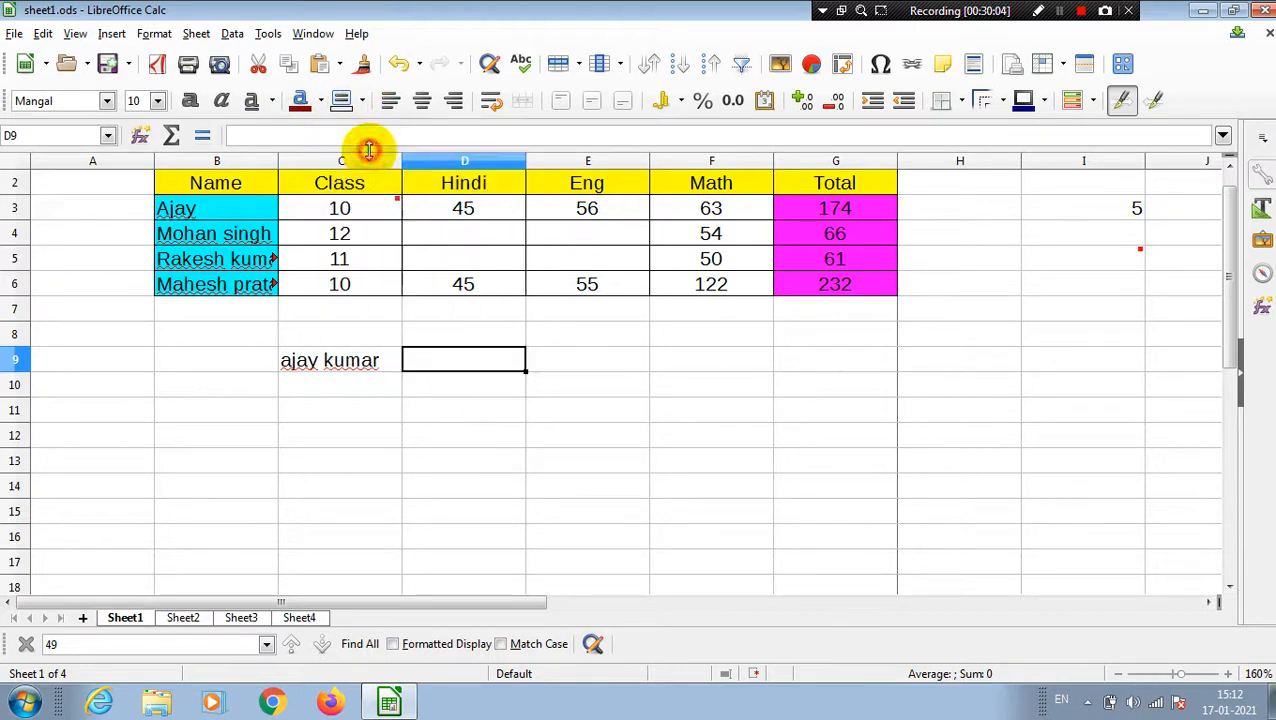
left_click(463, 485)
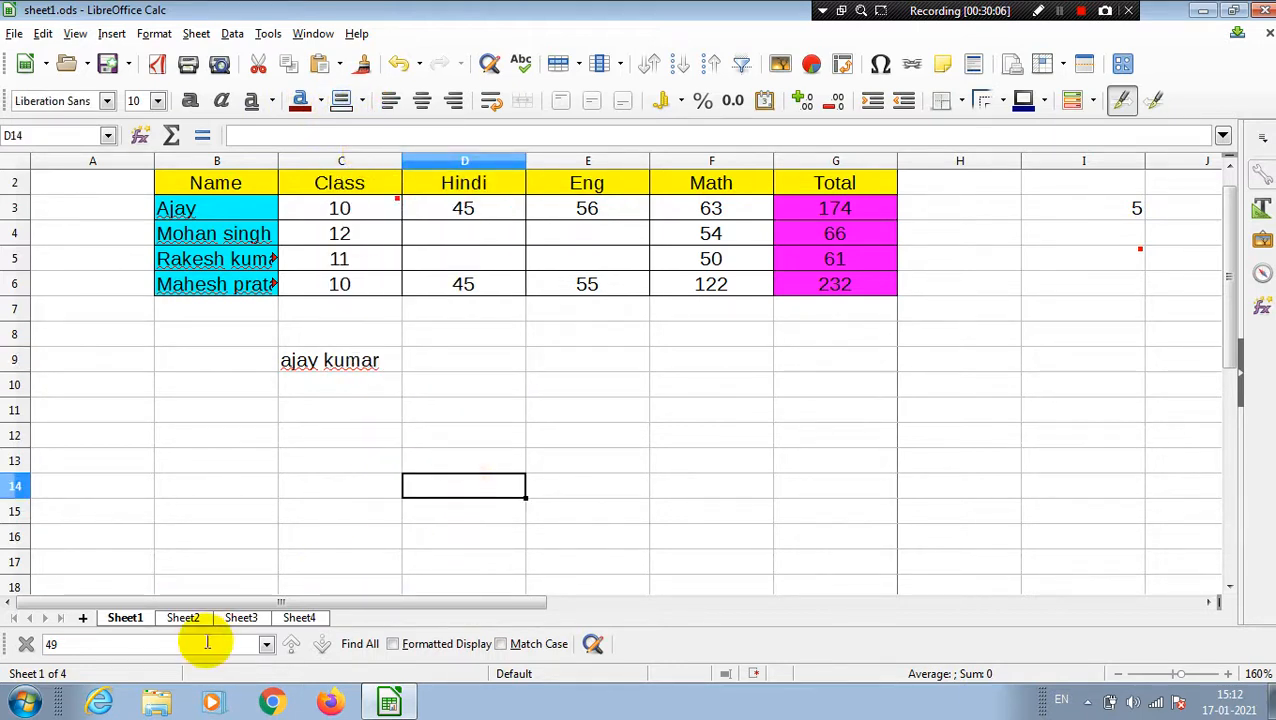
Check the cleared D9 on Sheet2, Sheet3 and Sheet4, ending with B9 selected on Sheet4.
left_click(183, 618)
left_click(243, 618)
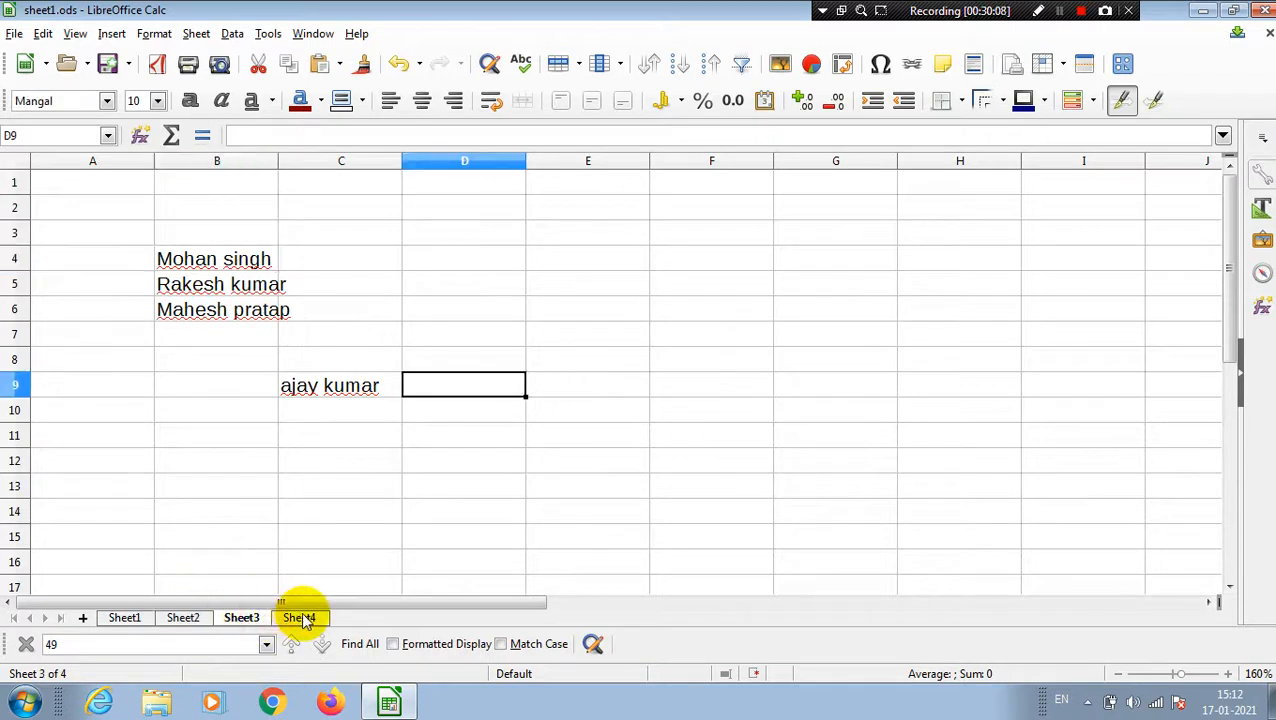
left_click(299, 618)
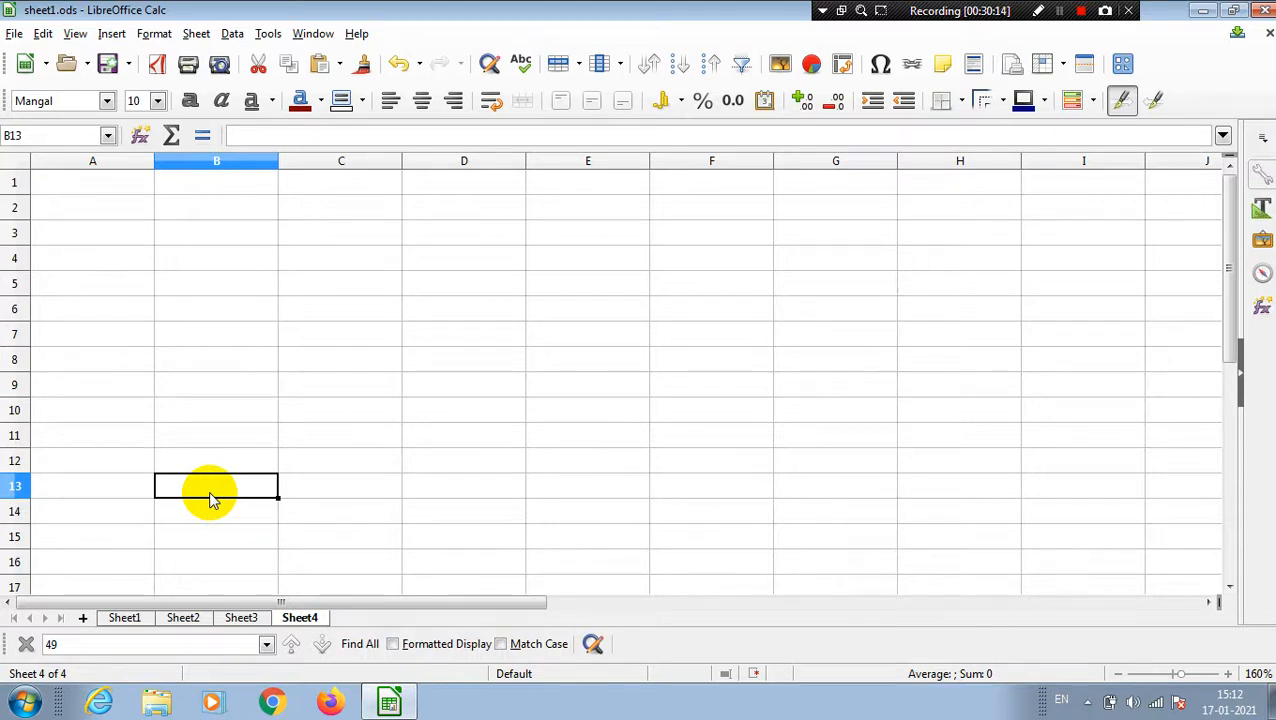
left_click(197, 386)
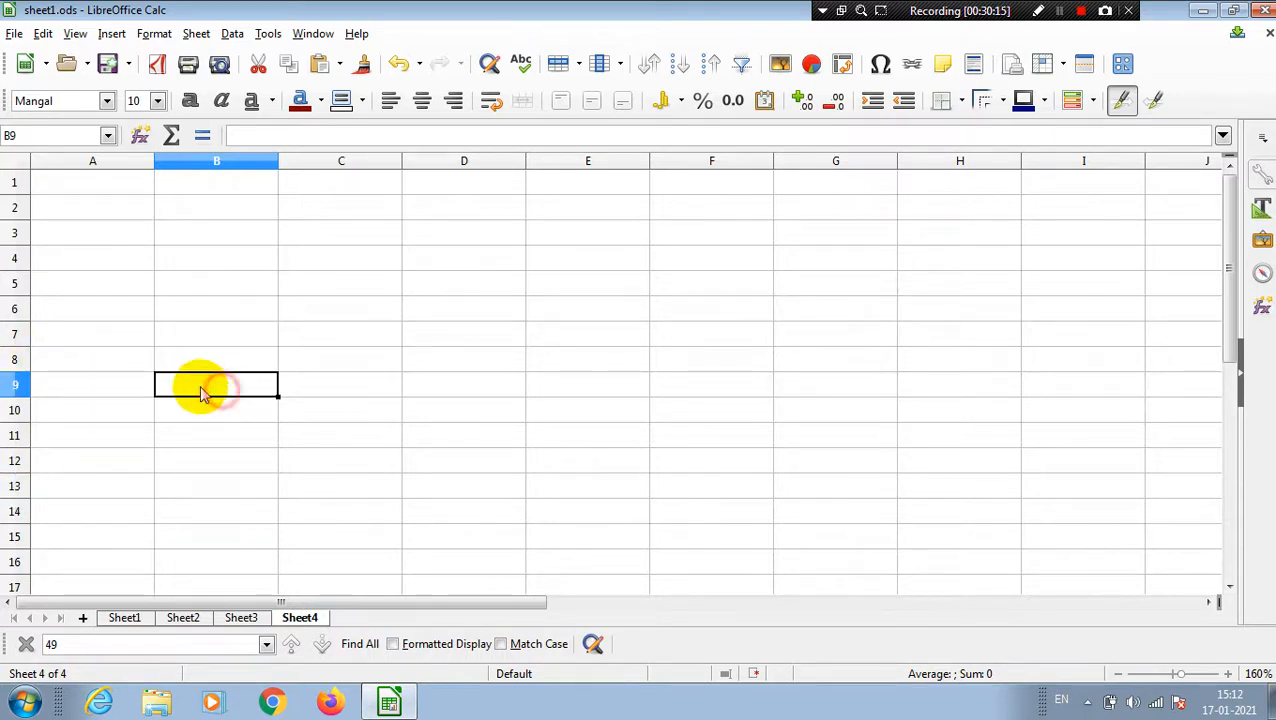
left_click(43, 33)
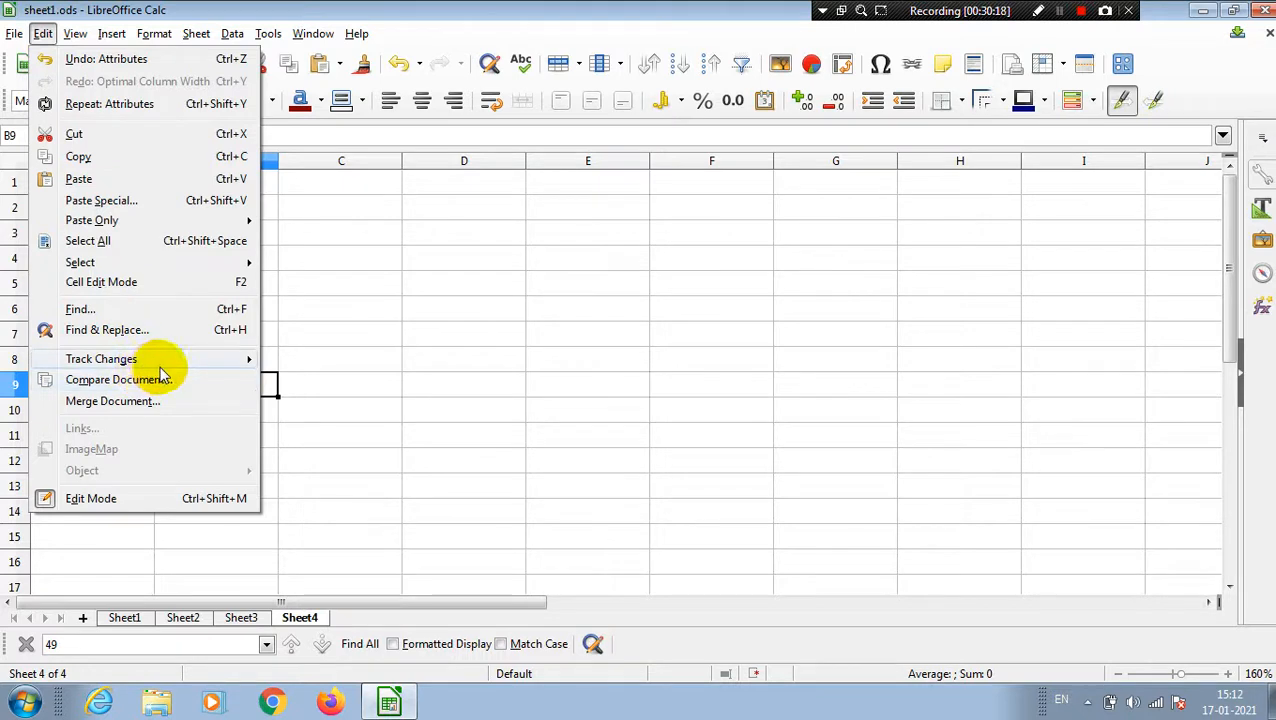
mouse_move(166, 368)
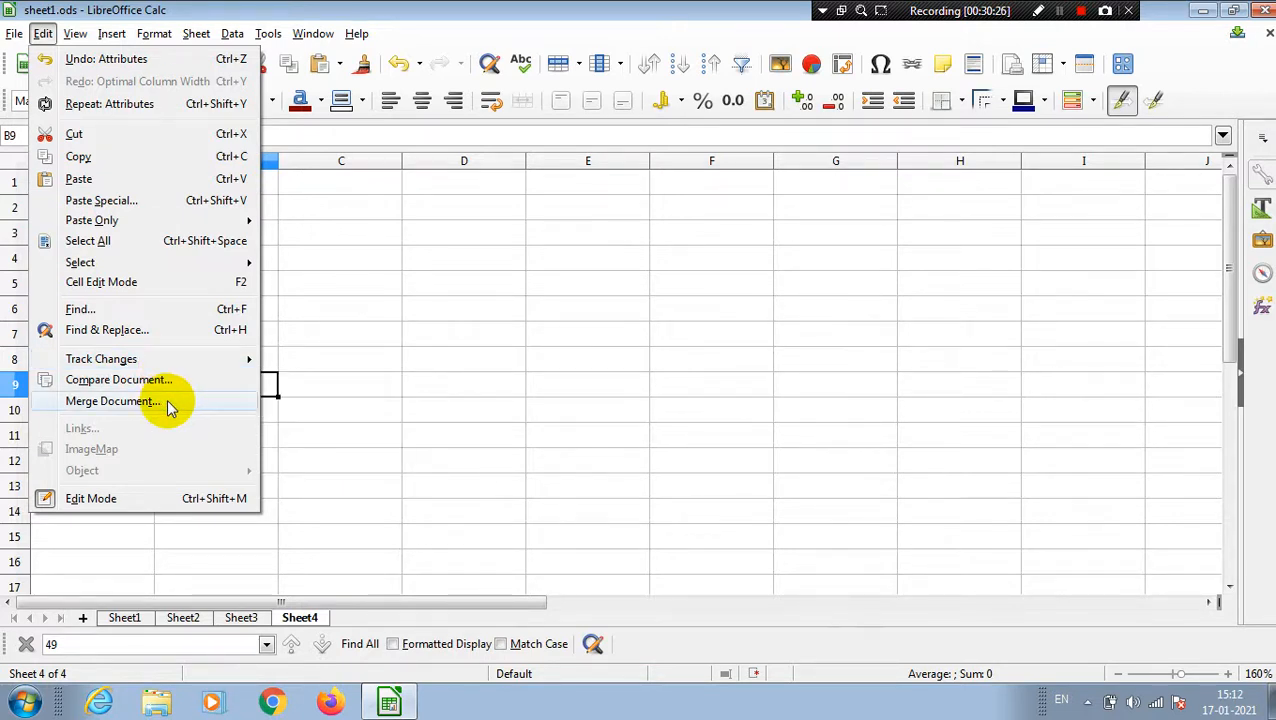
left_click(495, 362)
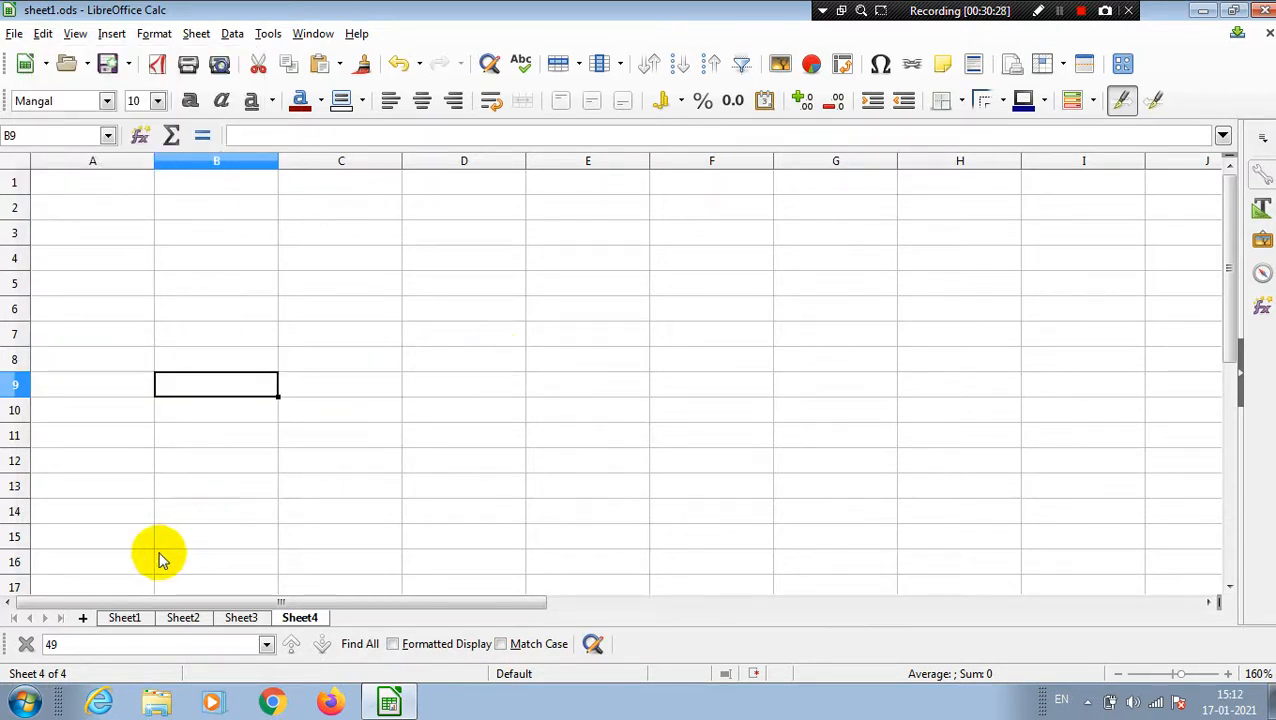
Return to Sheet1, select D10 and merge sheet3.ods from the Desktop into the current document with Merge Document.
left_click(128, 617)
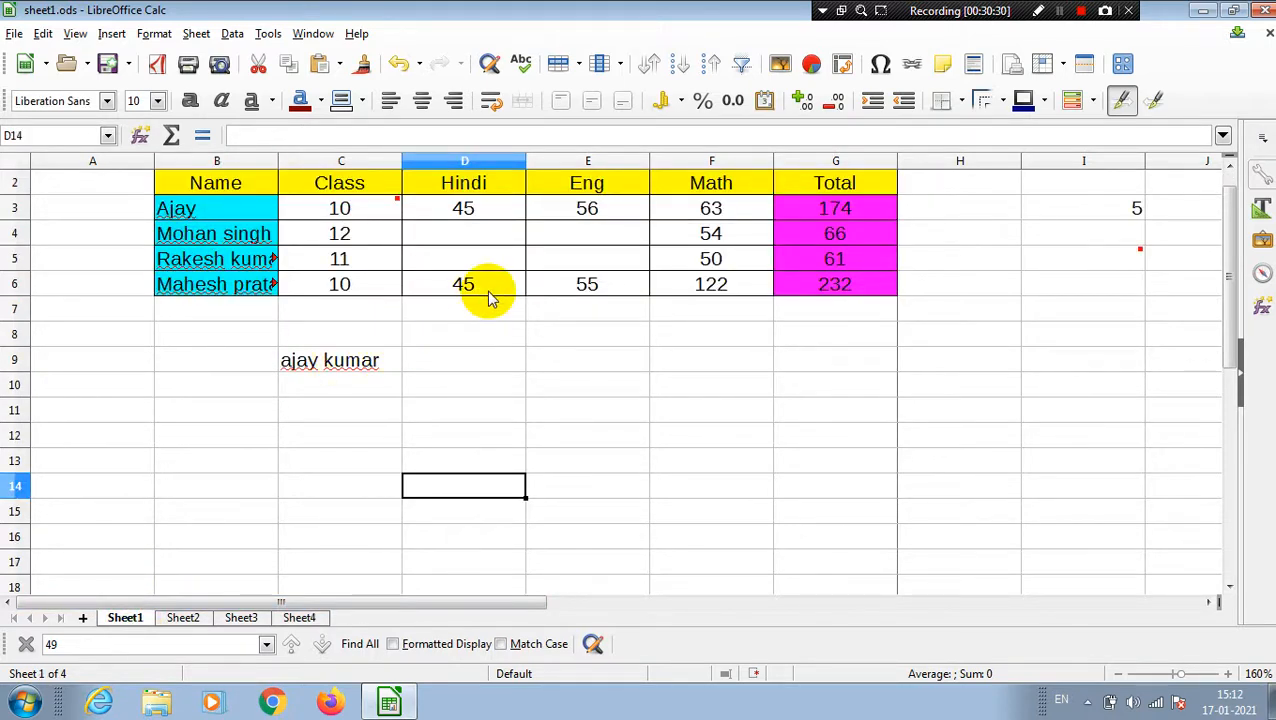
left_click(498, 396)
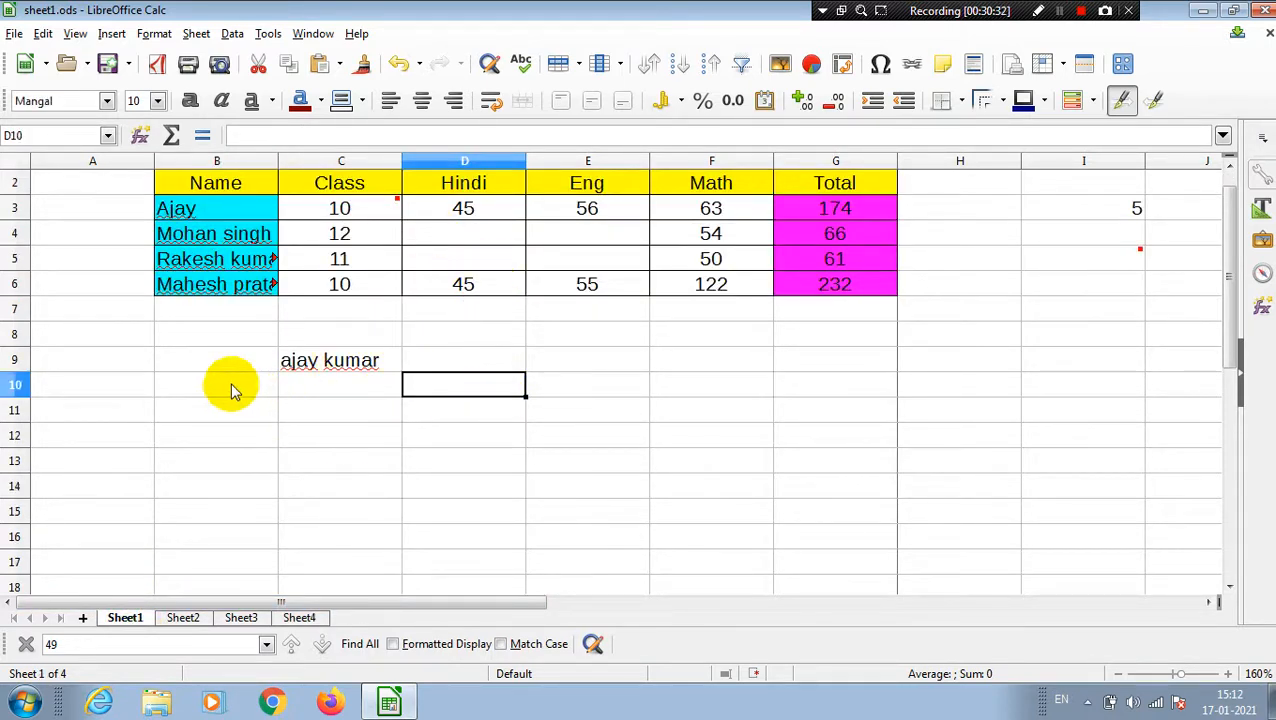
left_click(43, 33)
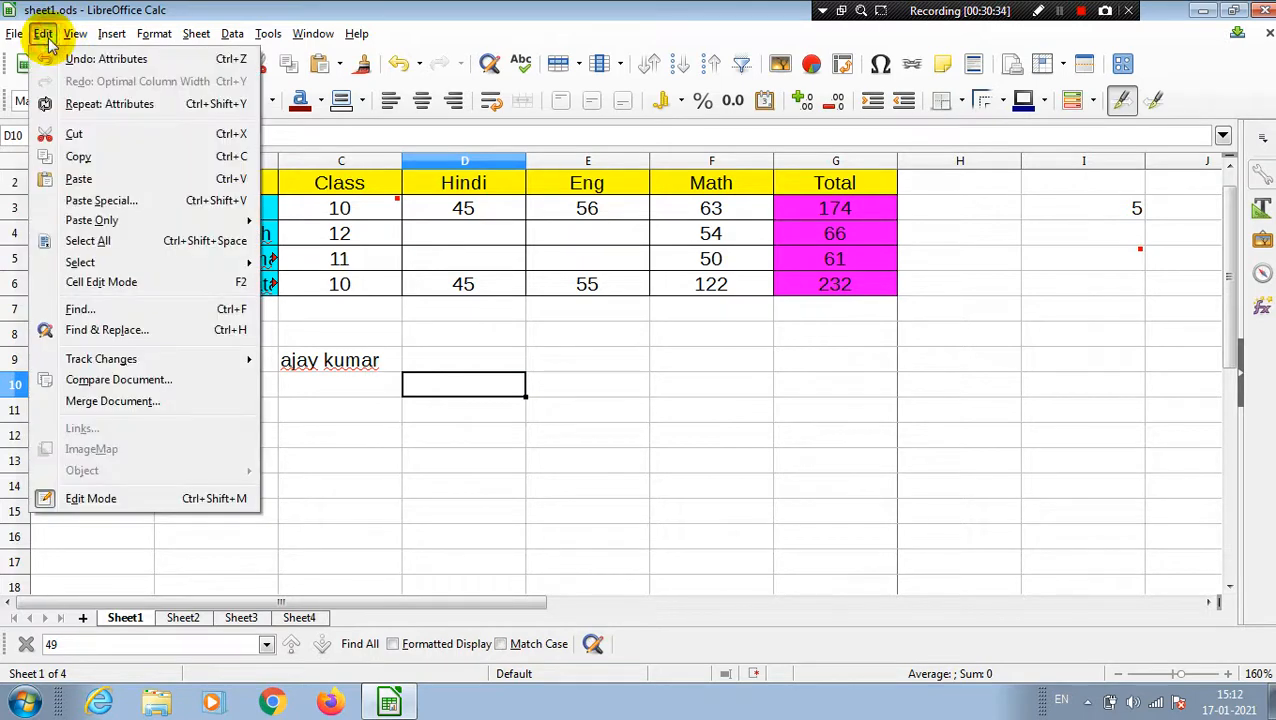
left_click(160, 402)
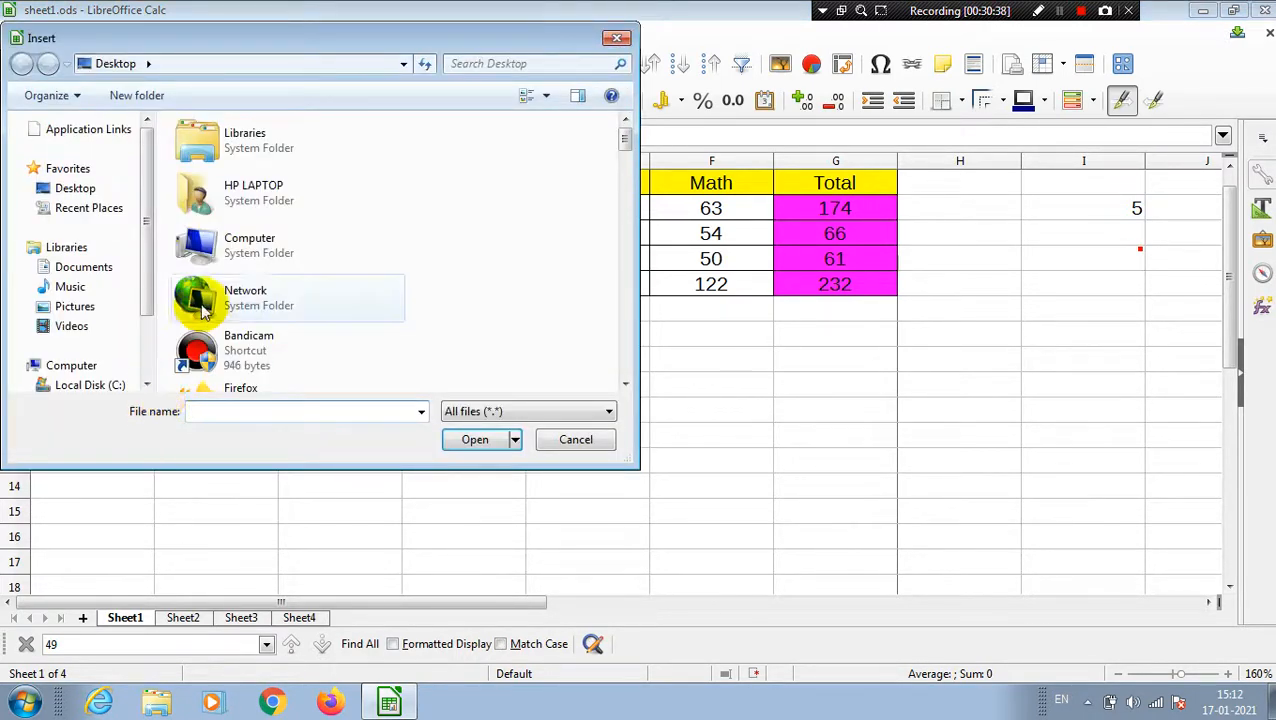
left_click(278, 257)
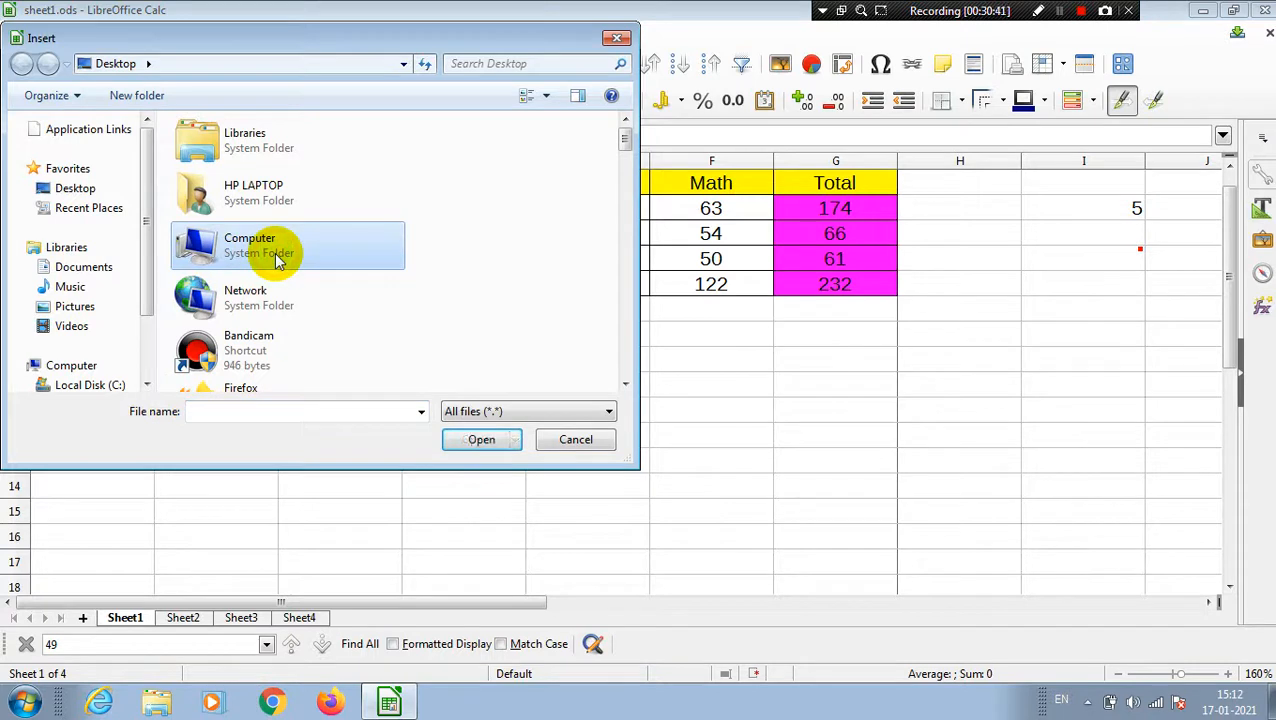
key("s")
key("s")
key("s")
key("s")
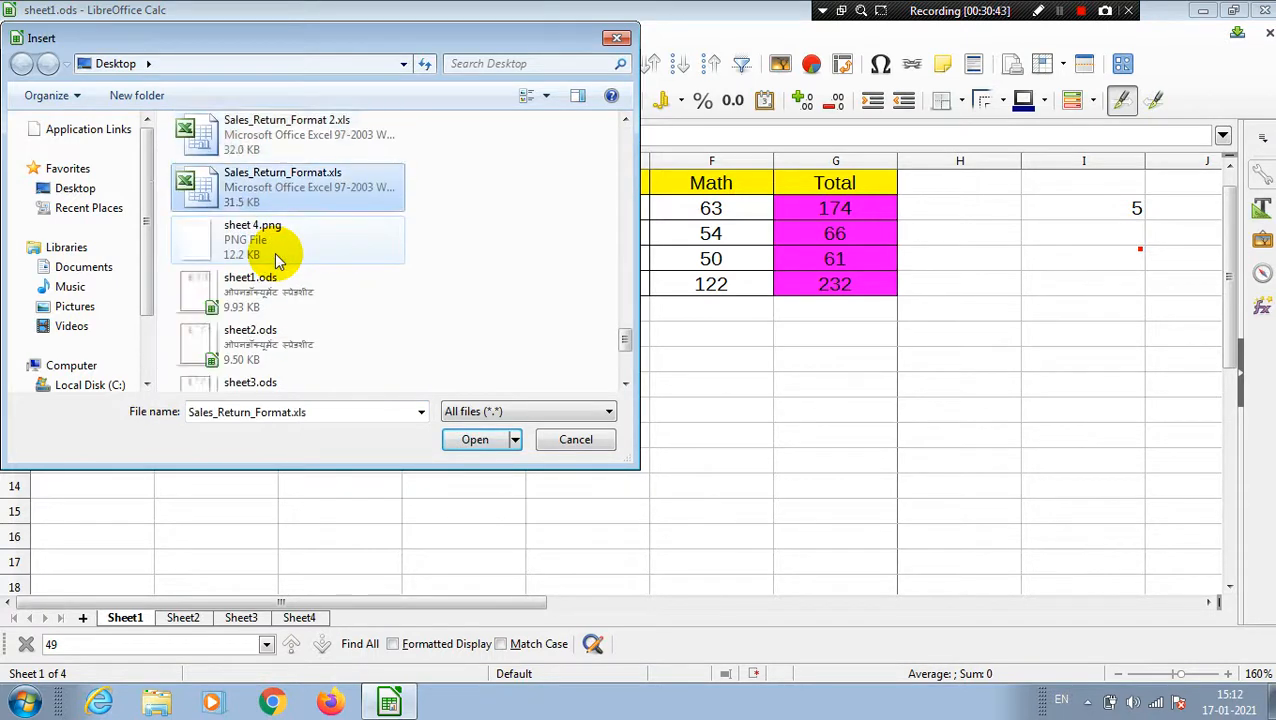
left_click(214, 352)
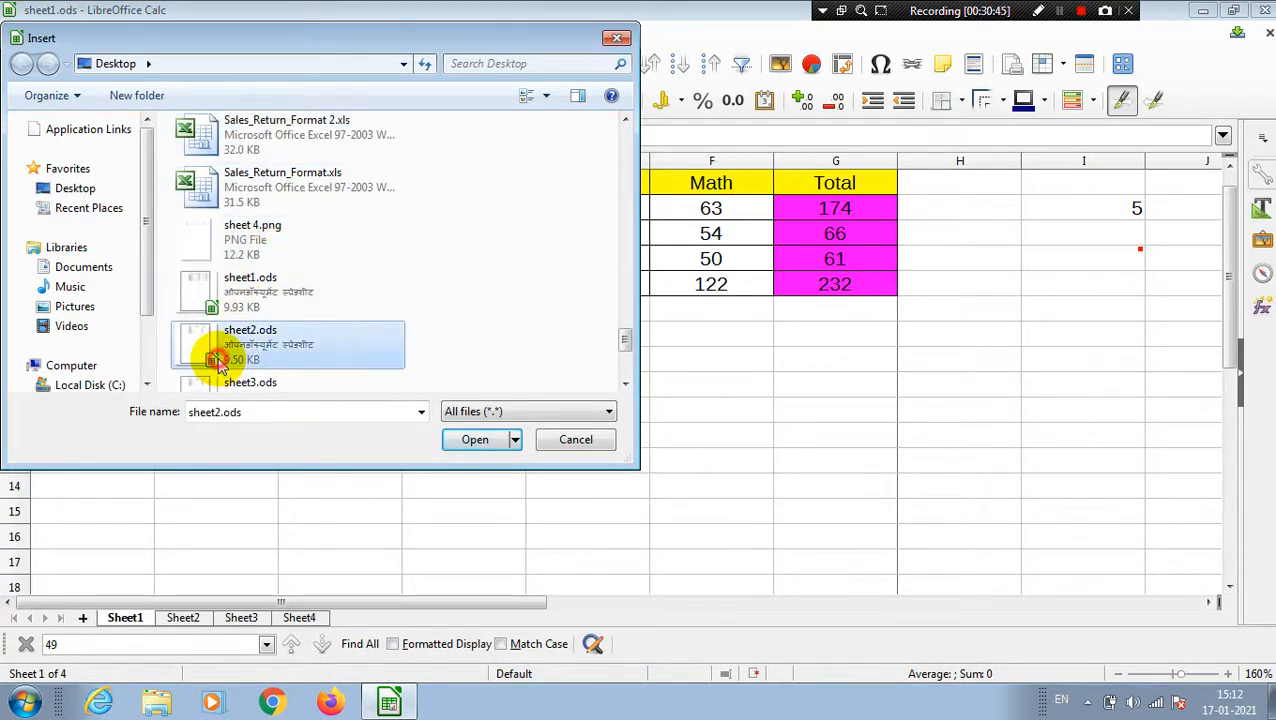
left_click(278, 385)
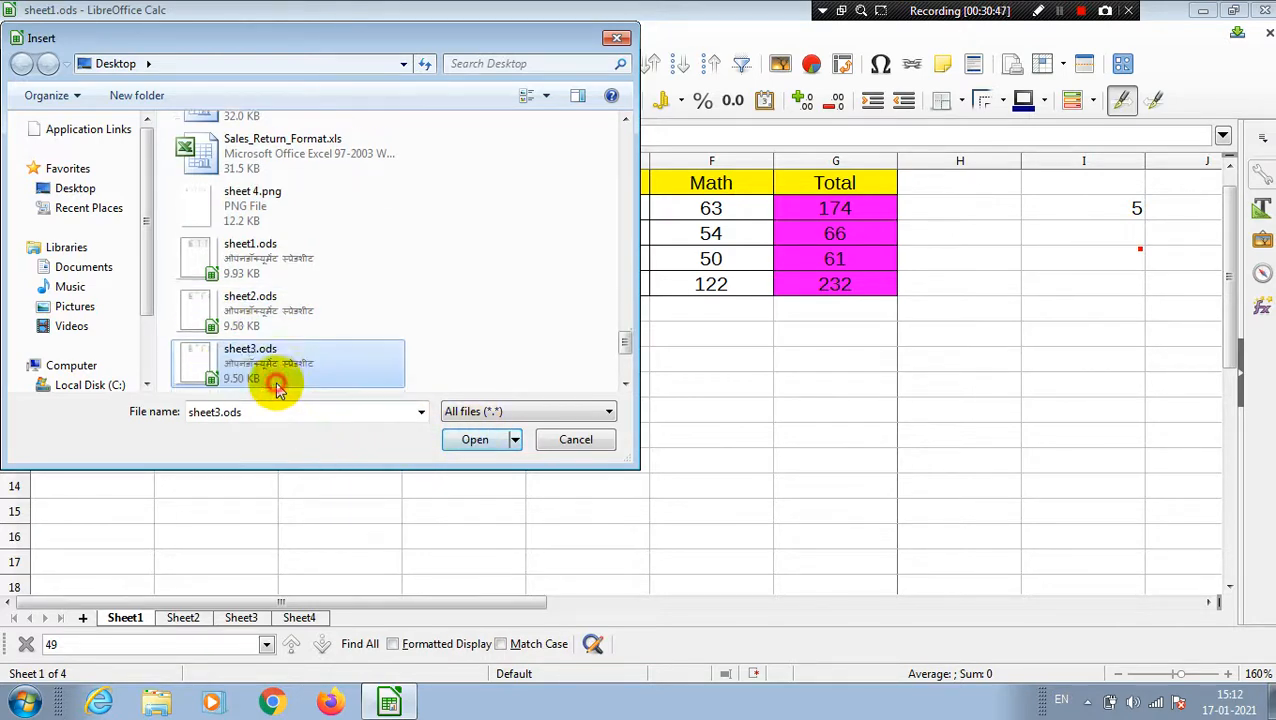
left_click(486, 444)
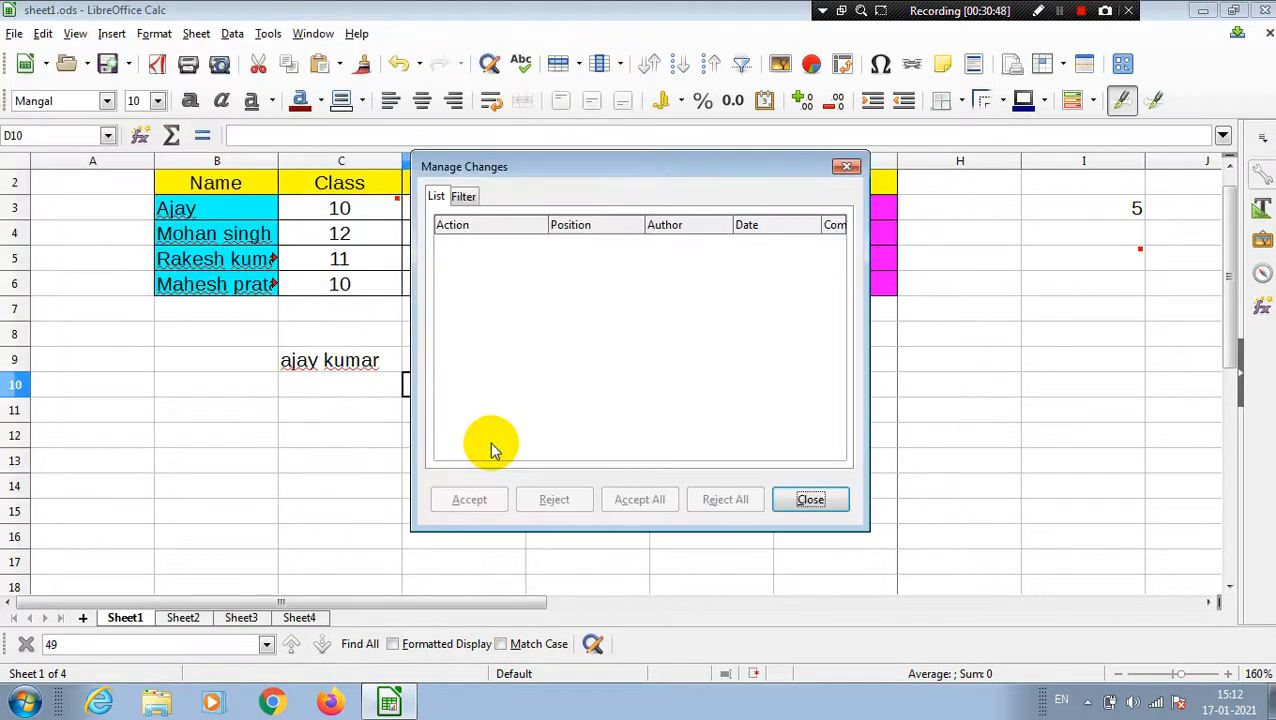
Examine the List and Filter pages of Manage Changes, close the dialog and select B2.
left_click(458, 356)
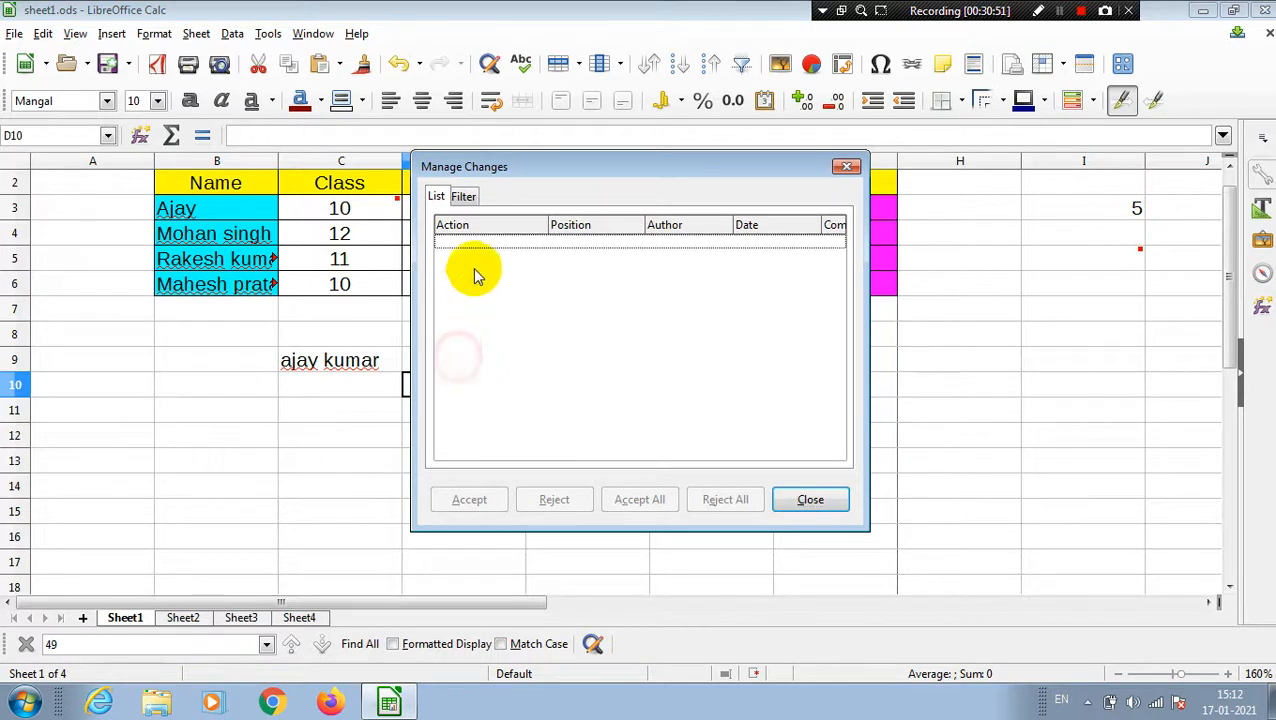
left_click(460, 197)
left_click(443, 197)
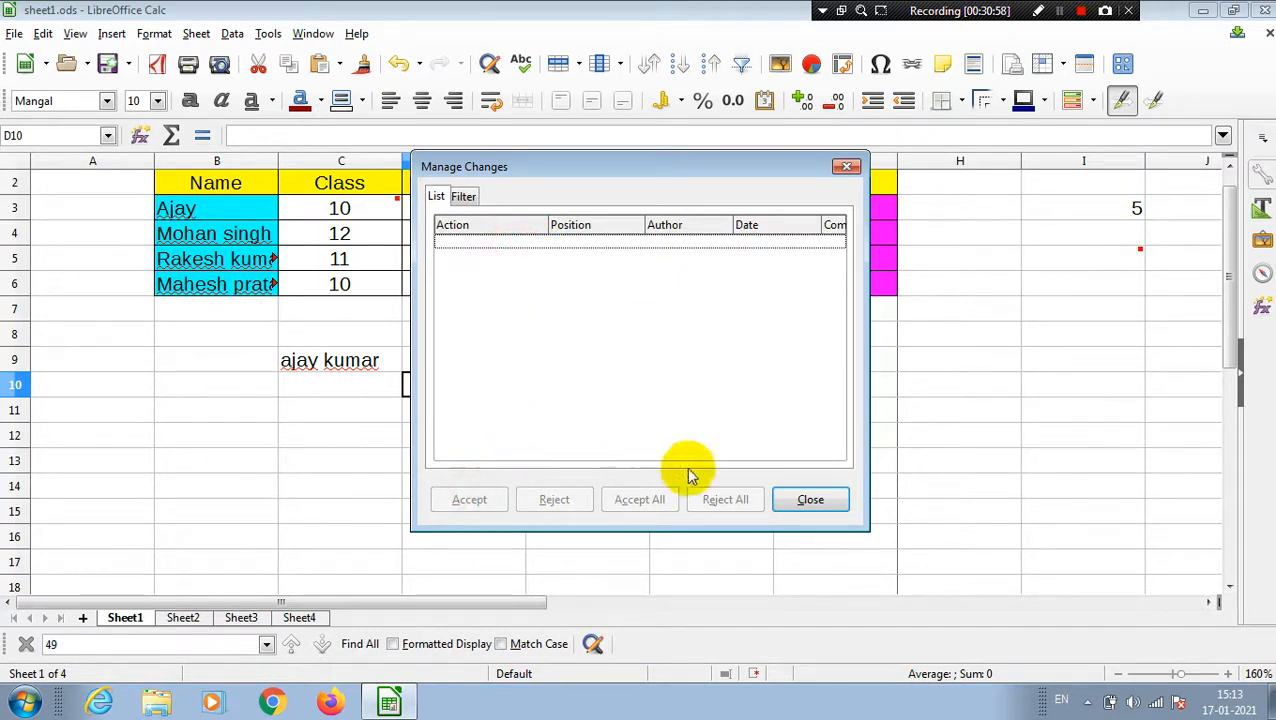
left_click(811, 500)
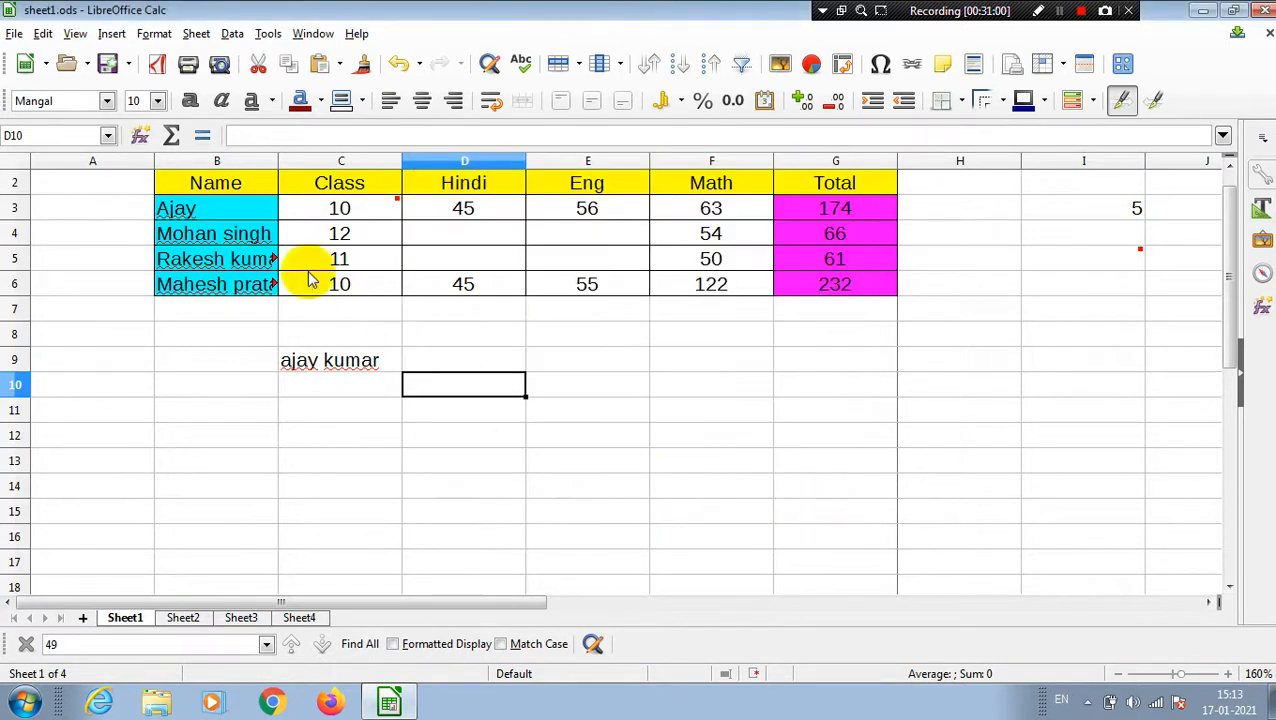
left_click(216, 188)
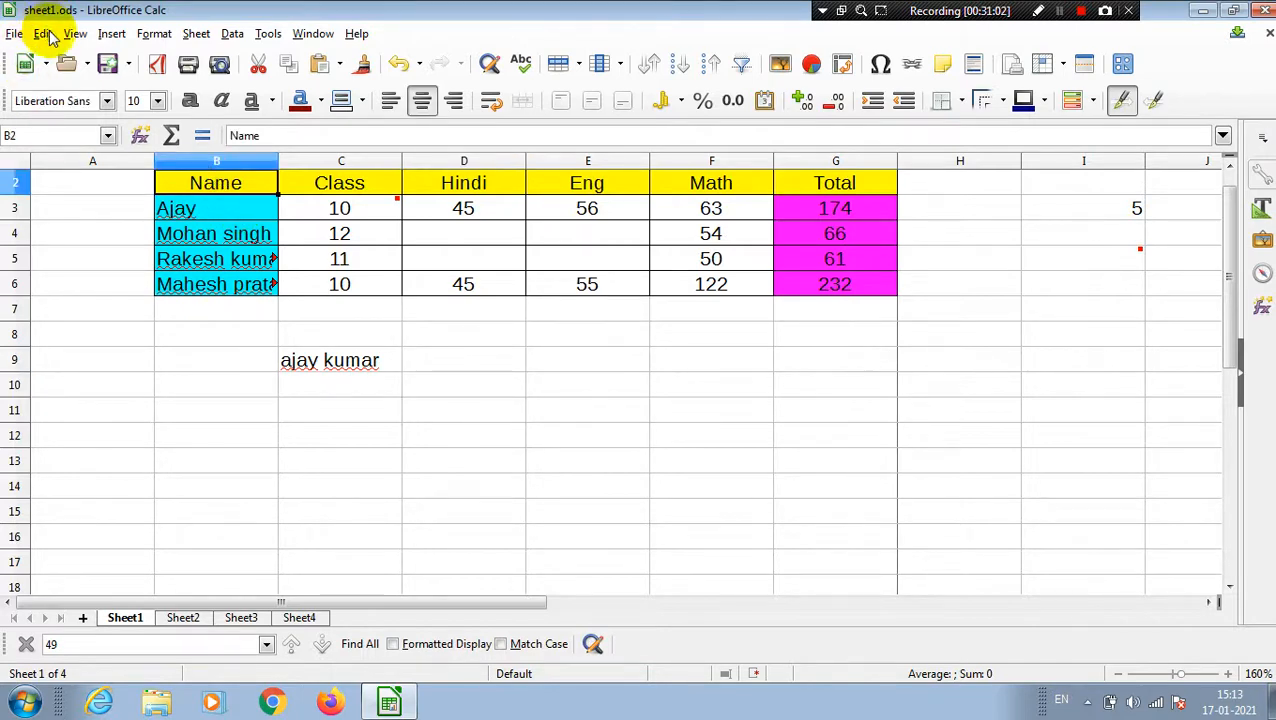
Merge sheet3.ods from the Desktop into the current document with Merge Document and close the Manage Changes dialog.
left_click(44, 33)
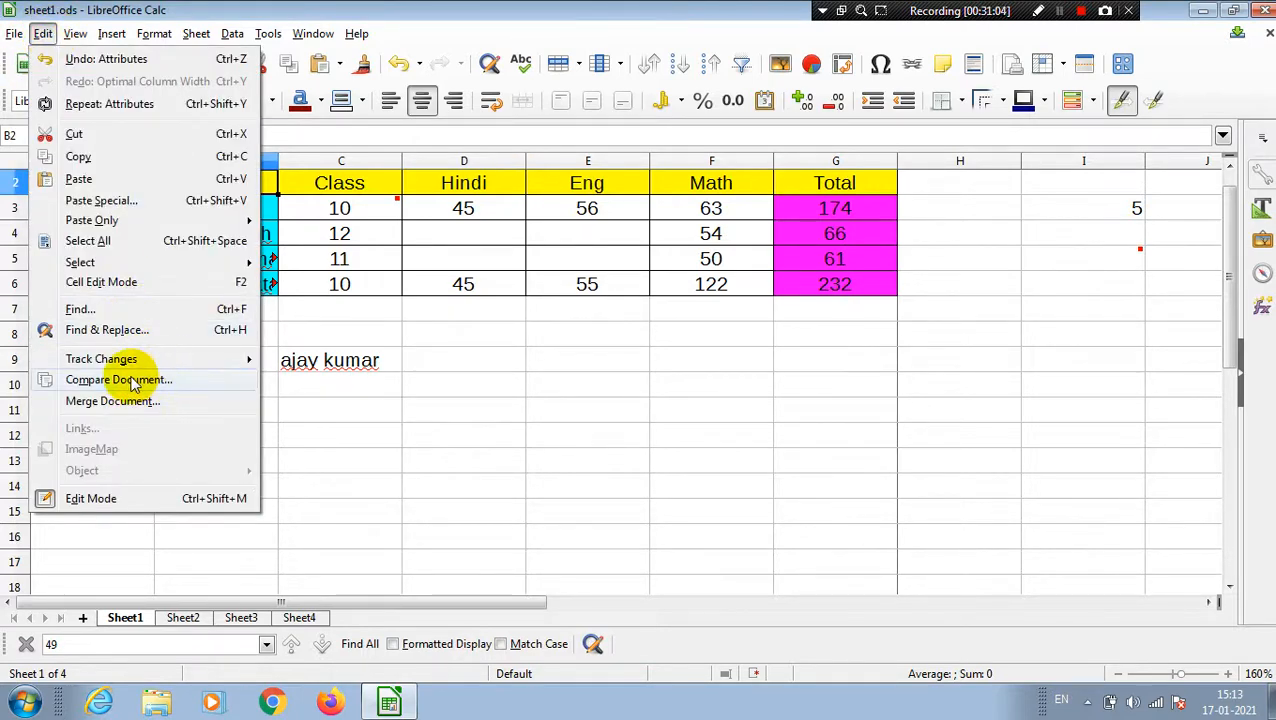
left_click(113, 401)
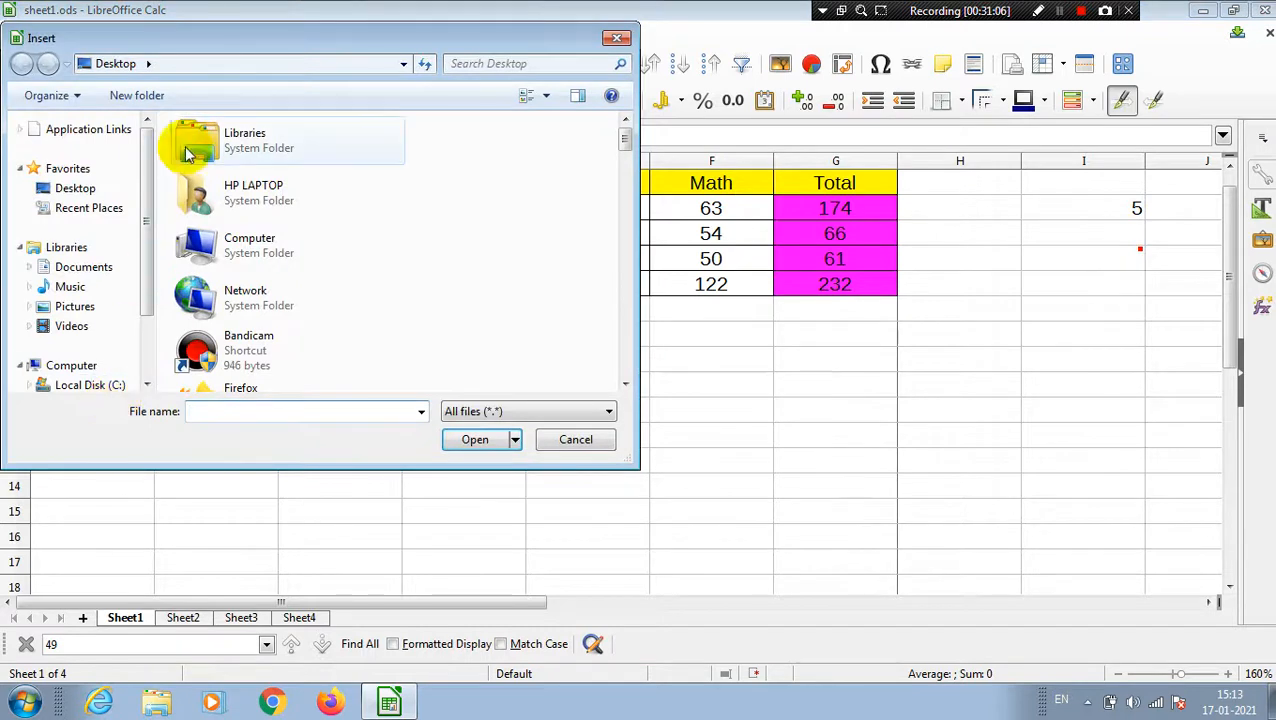
left_click(230, 252)
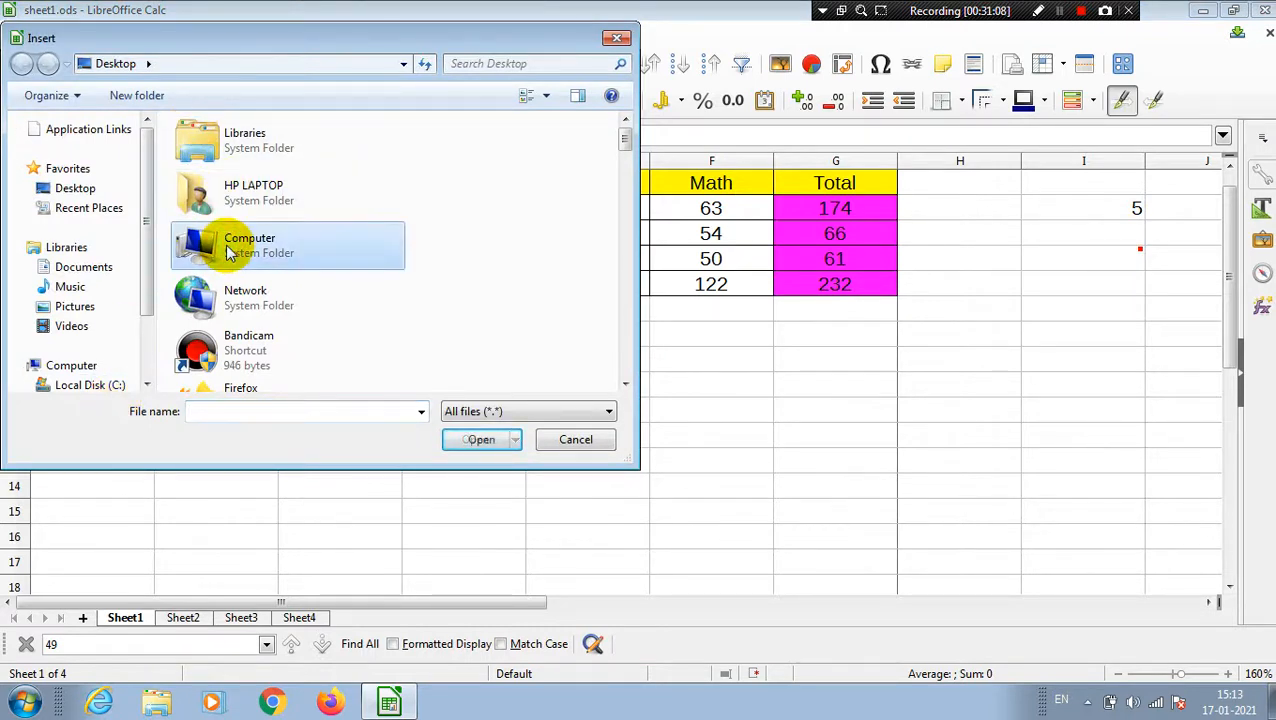
scroll(230, 252, "down", 5)
key("s")
key("s")
key("s")
key("s")
key("s")
key("s")
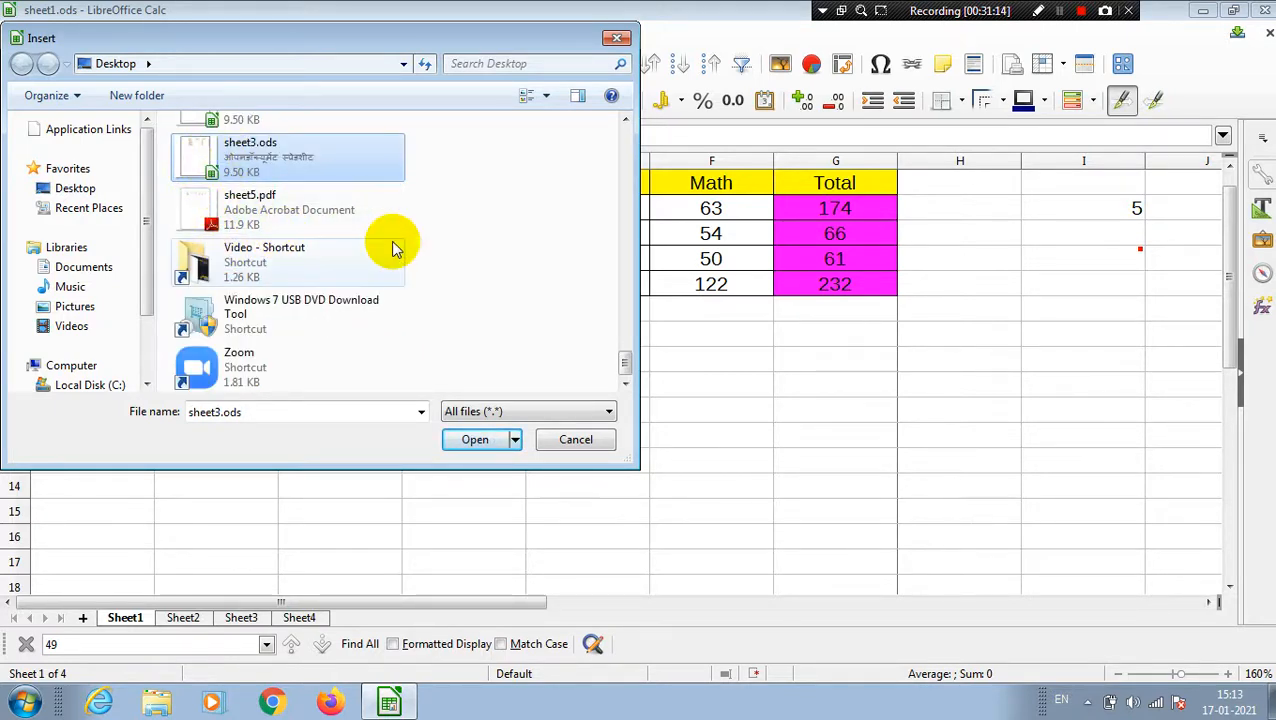
left_click(480, 443)
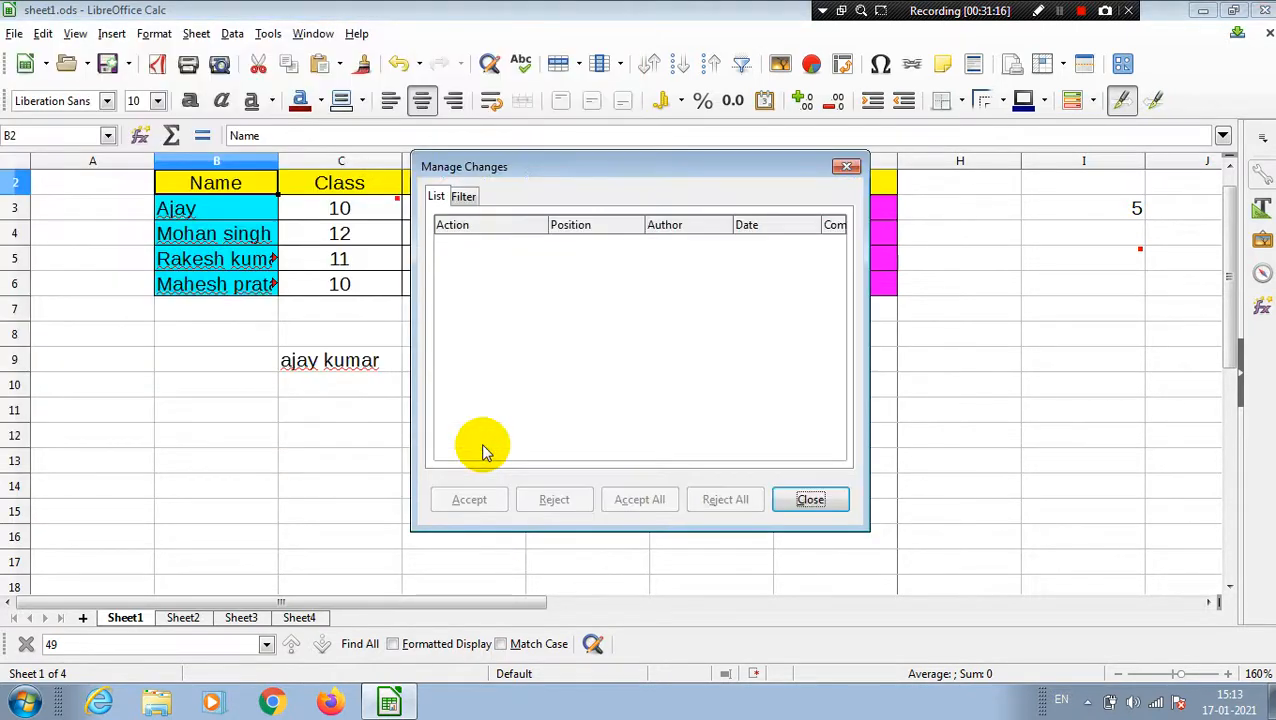
left_click(500, 245)
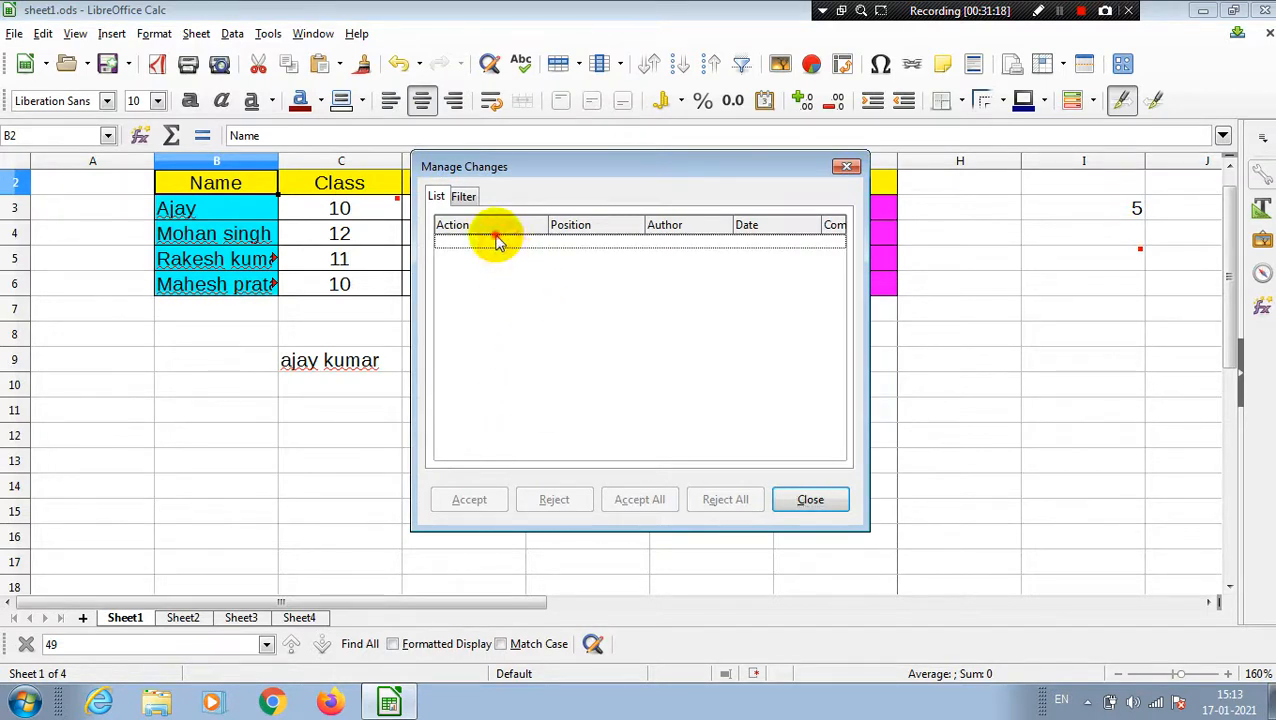
left_click(812, 504)
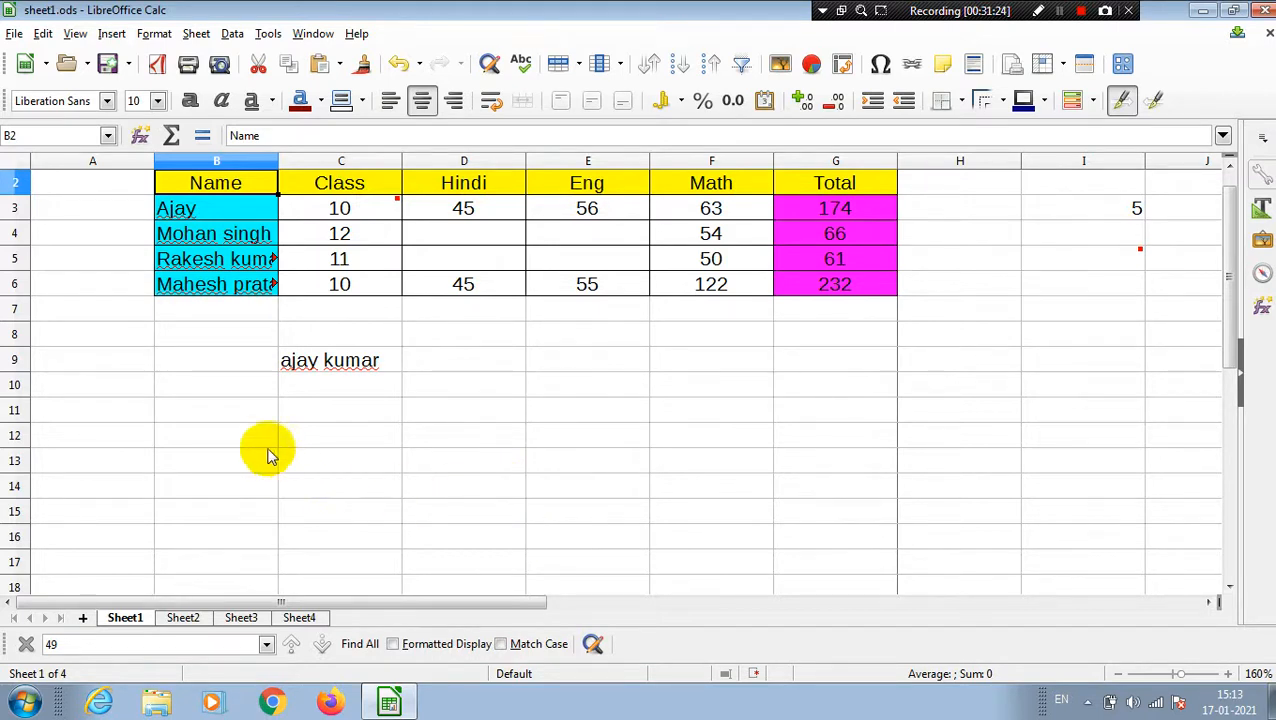
Select B12 and compare the current document with sheet2.ods from the Desktop using Compare Document.
left_click(233, 434)
left_click(43, 33)
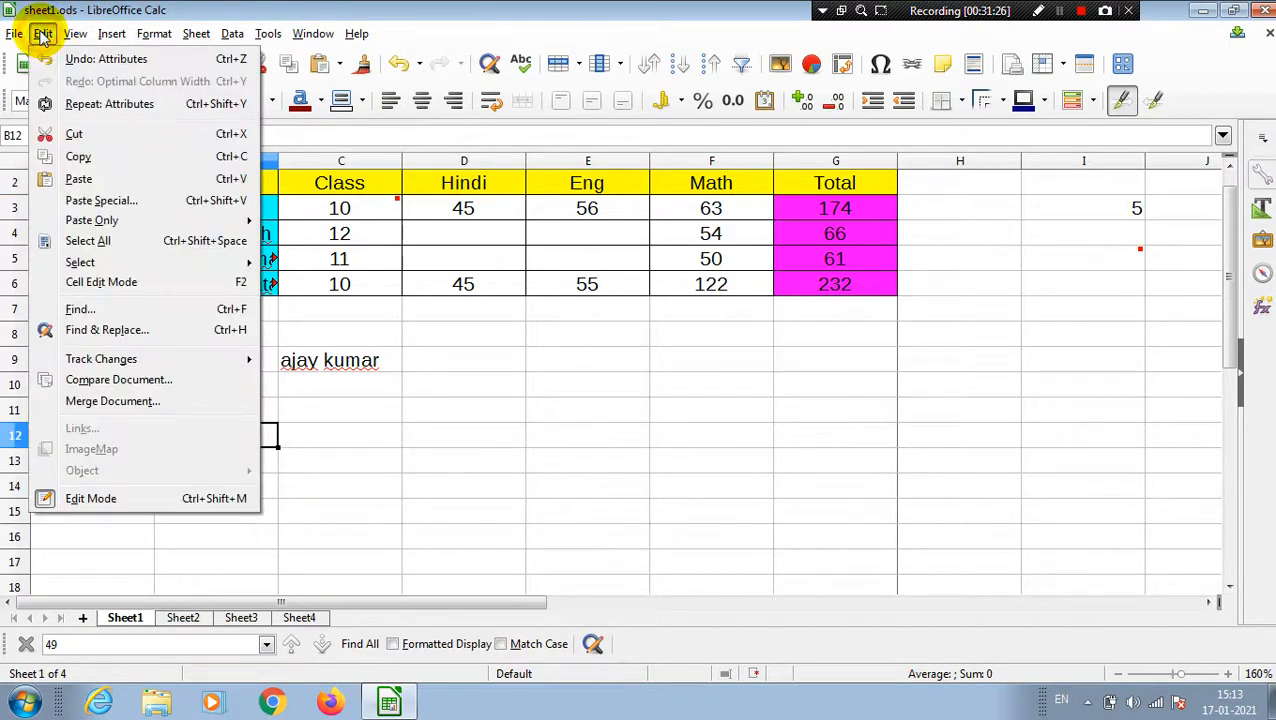
left_click(140, 383)
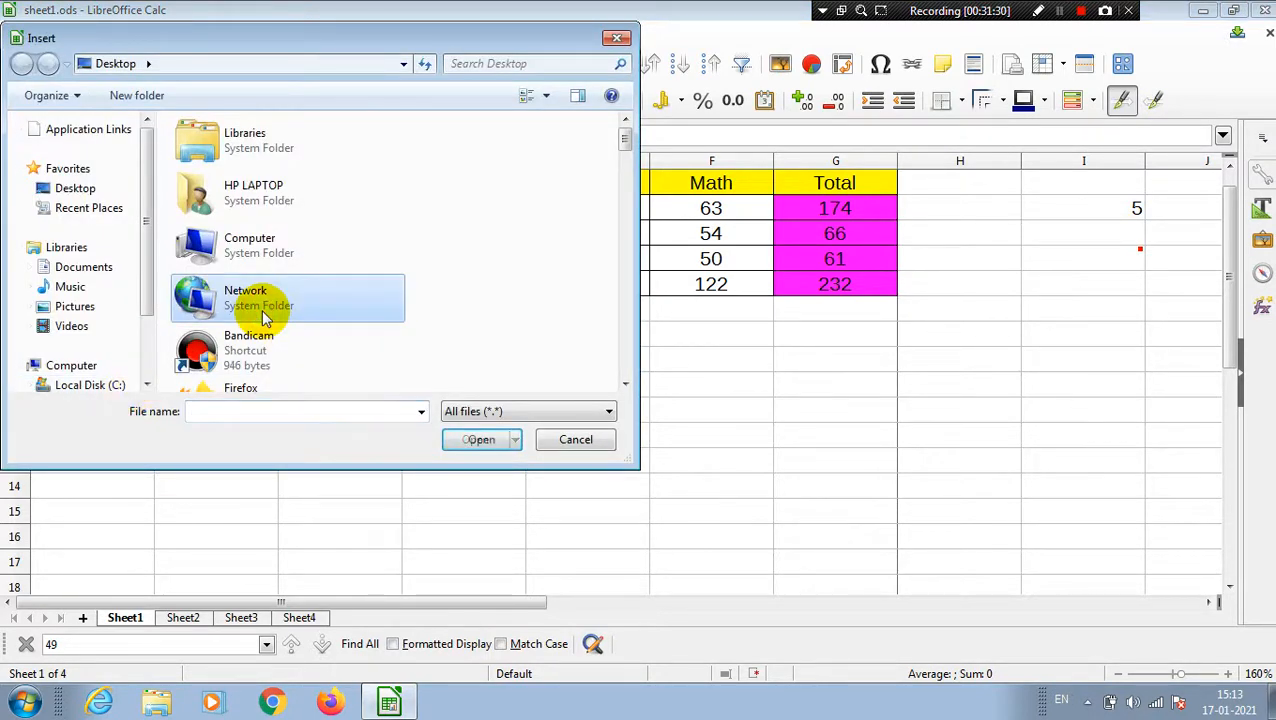
scroll(265, 318, "down", 5)
key("s")
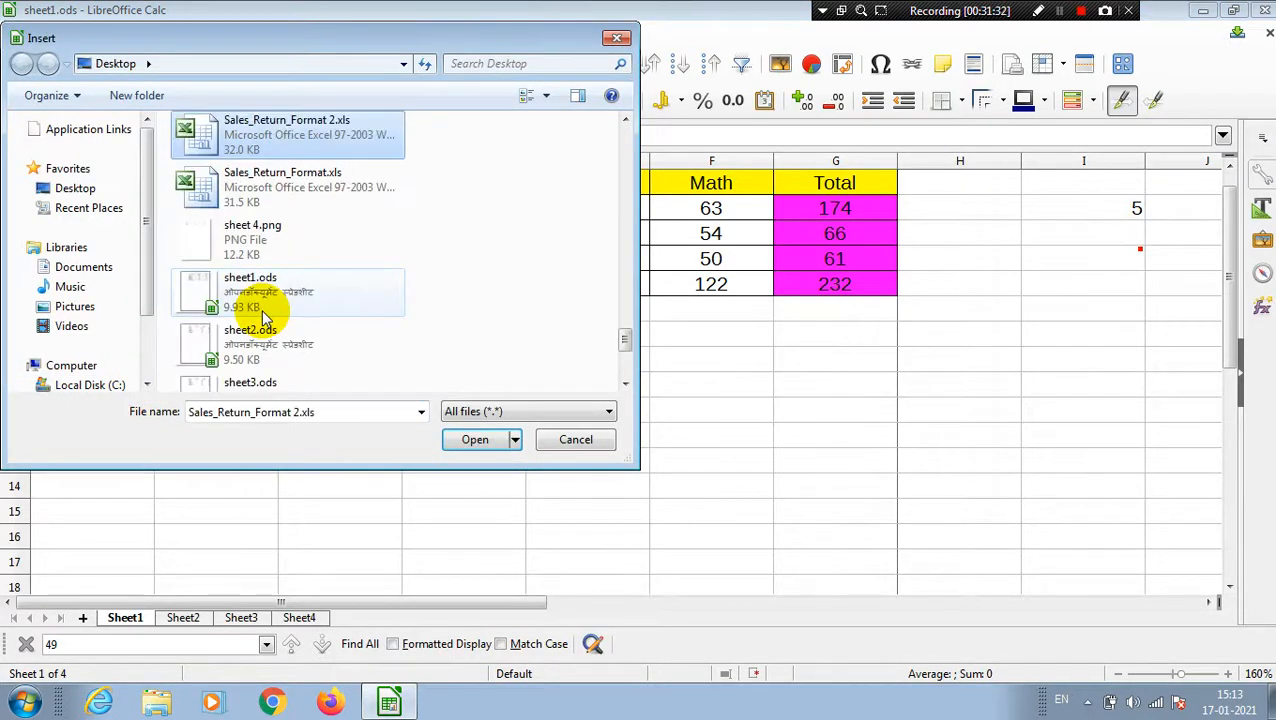
left_click(205, 303)
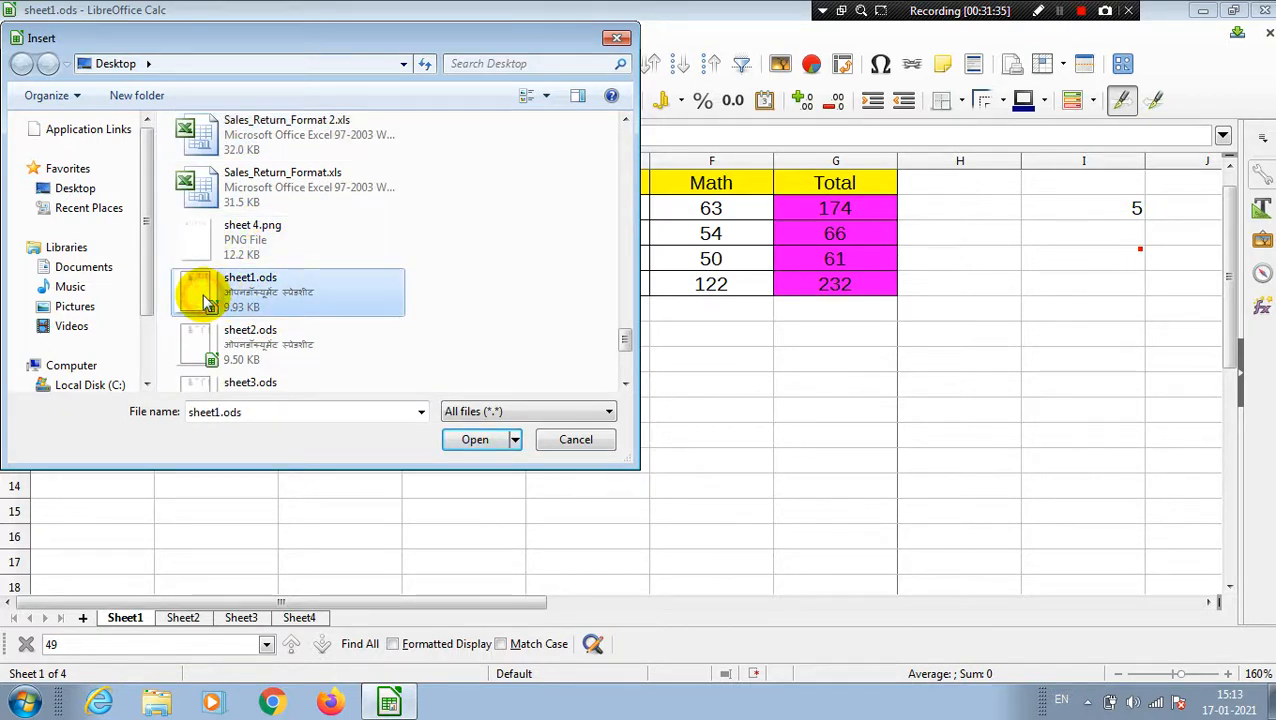
double_click(208, 352)
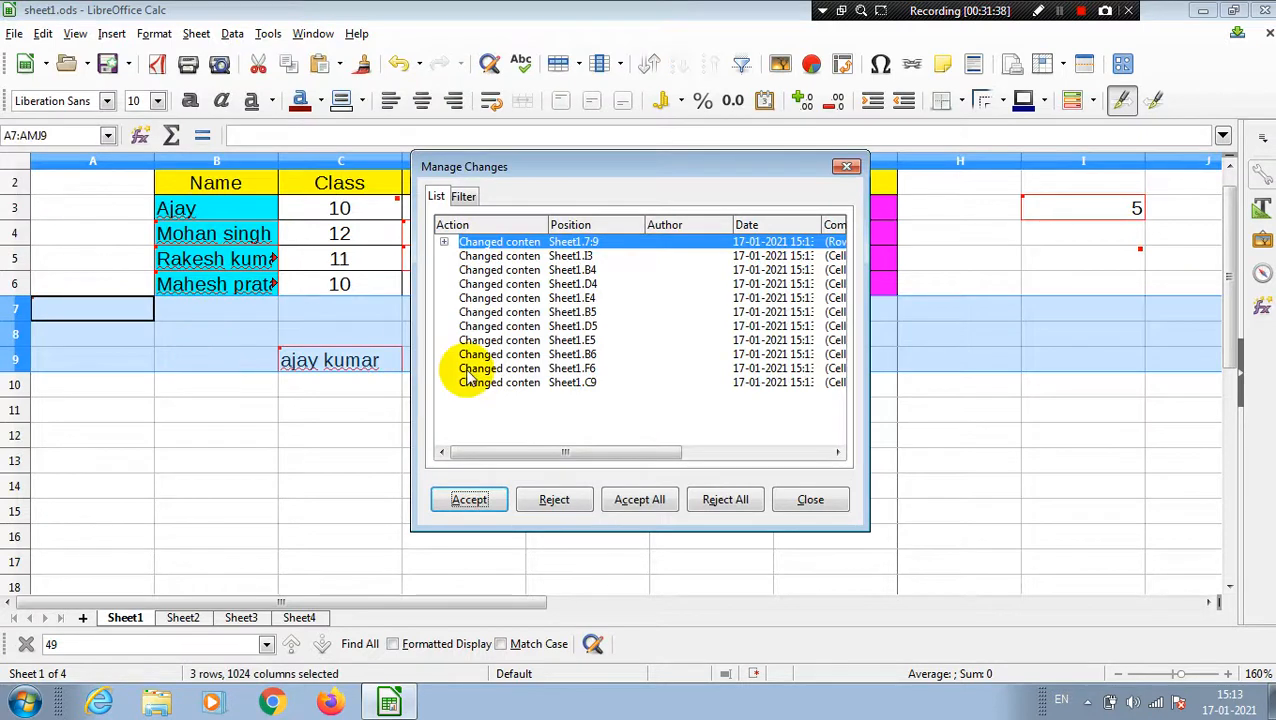
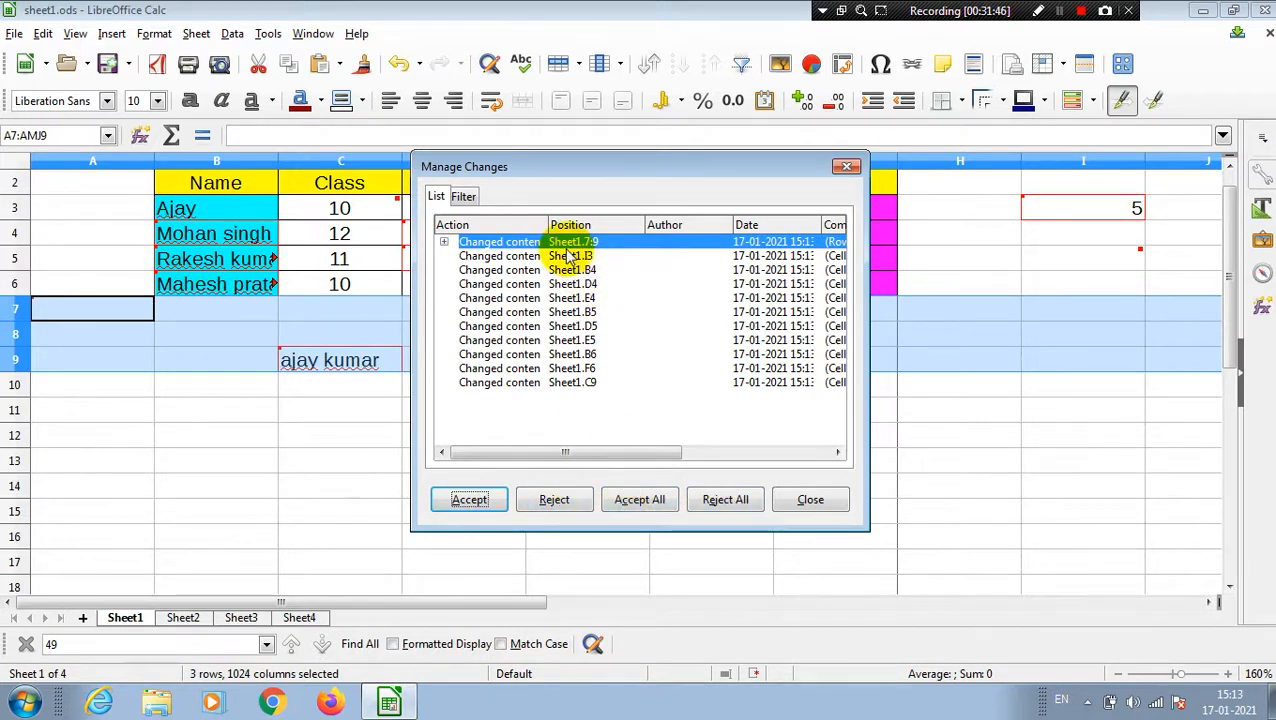
Accept the change to rows 7 to 9 of Sheet1 and move the Manage Changes dialog clear of the marks table.
left_click(470, 499)
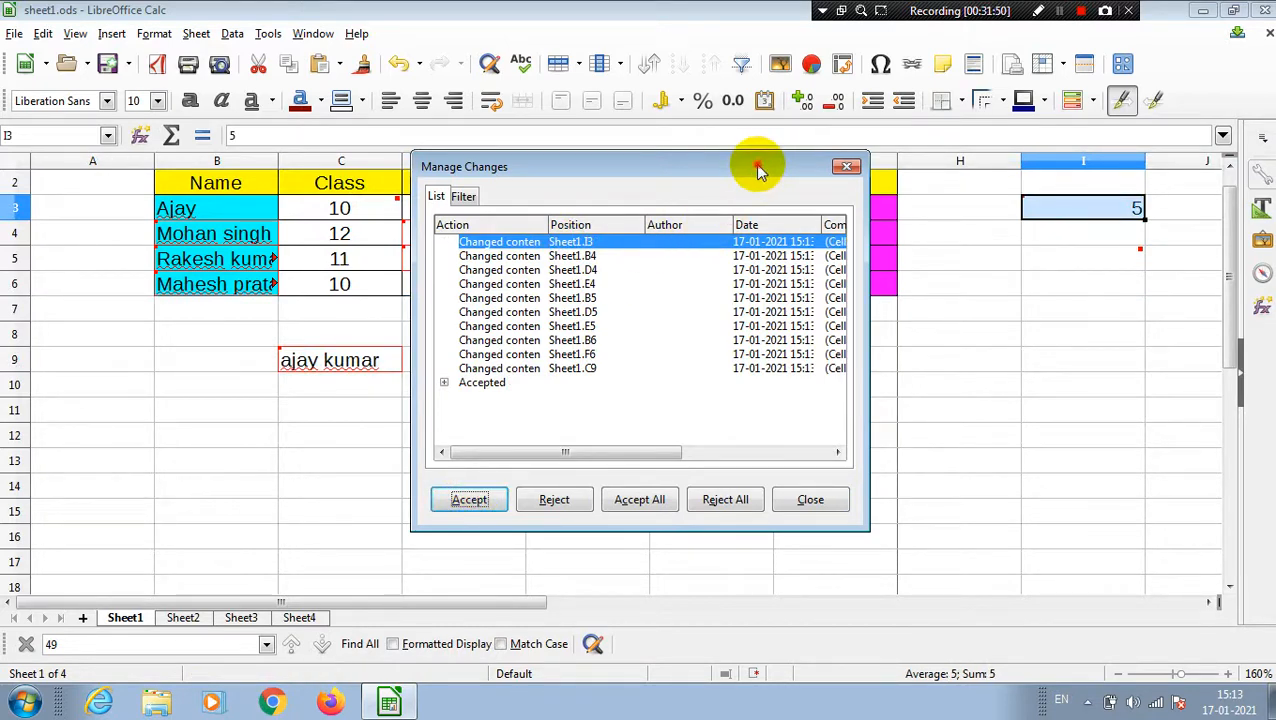
left_click_drag(760, 168, 762, 218)
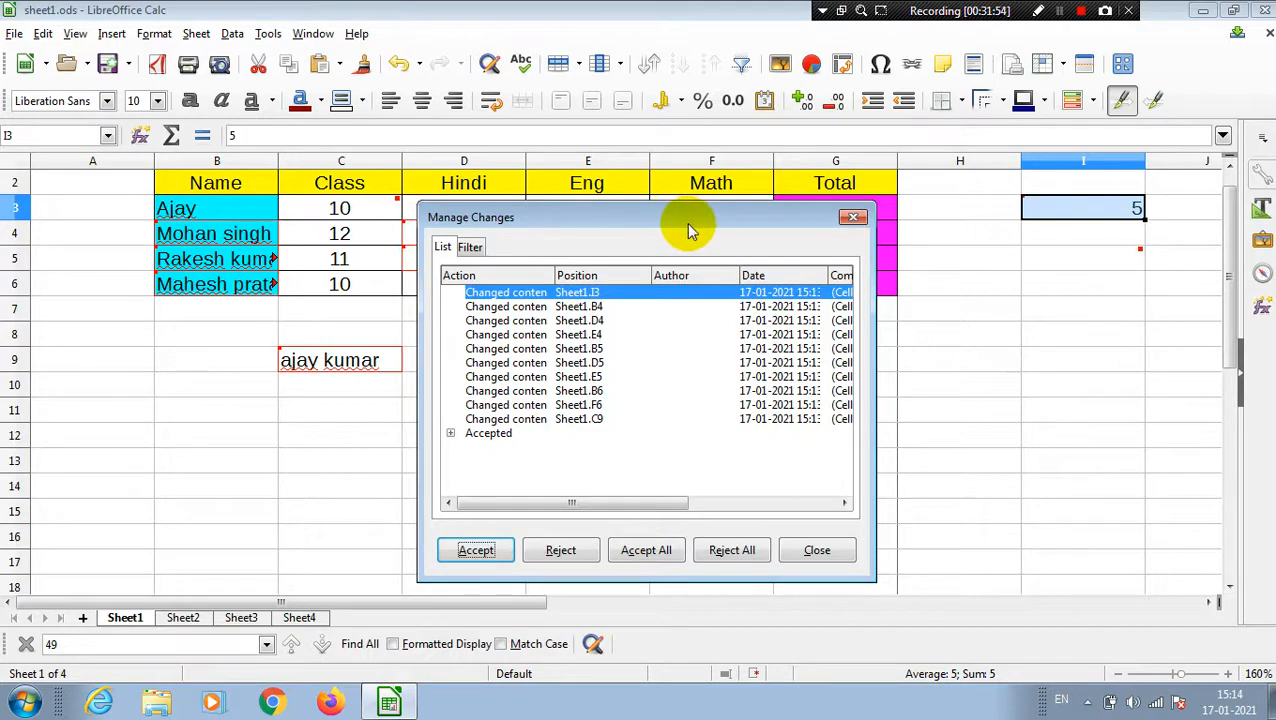
left_click_drag(688, 230, 989, 318)
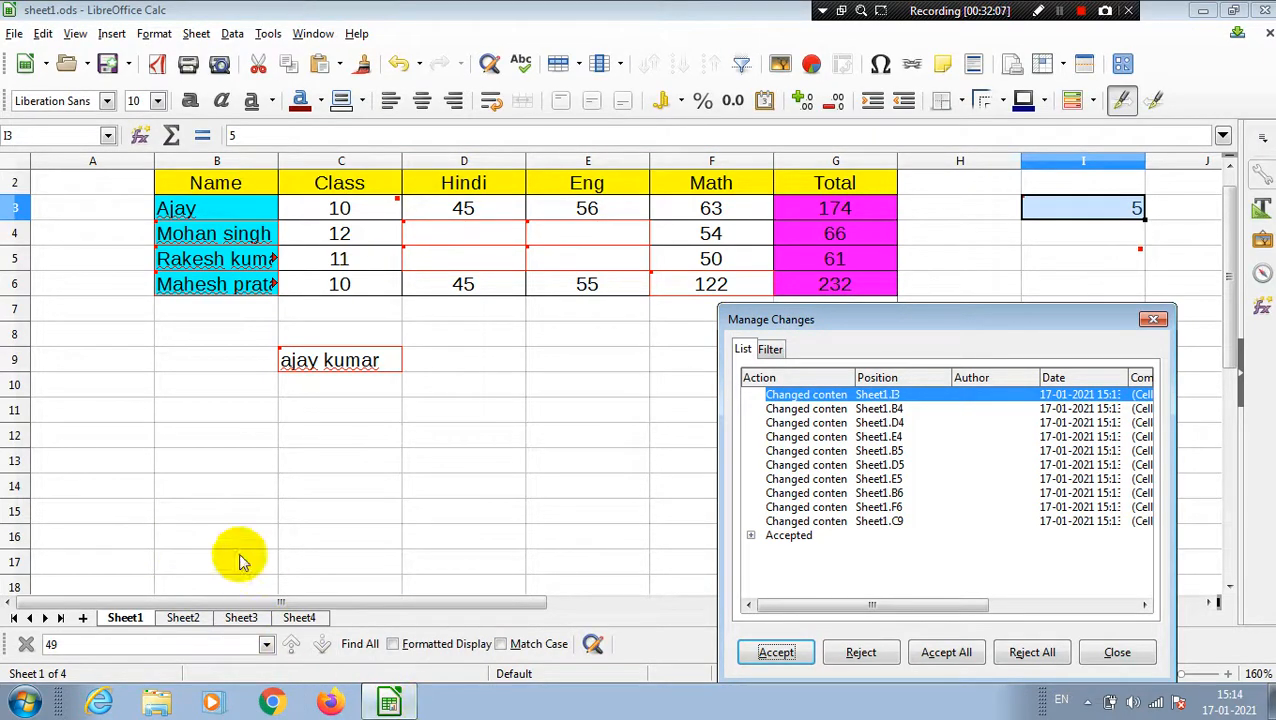
Inspect the cells marked as changed in the Name, Hindi, Eng and Math columns, as well as C9.
left_click(222, 230)
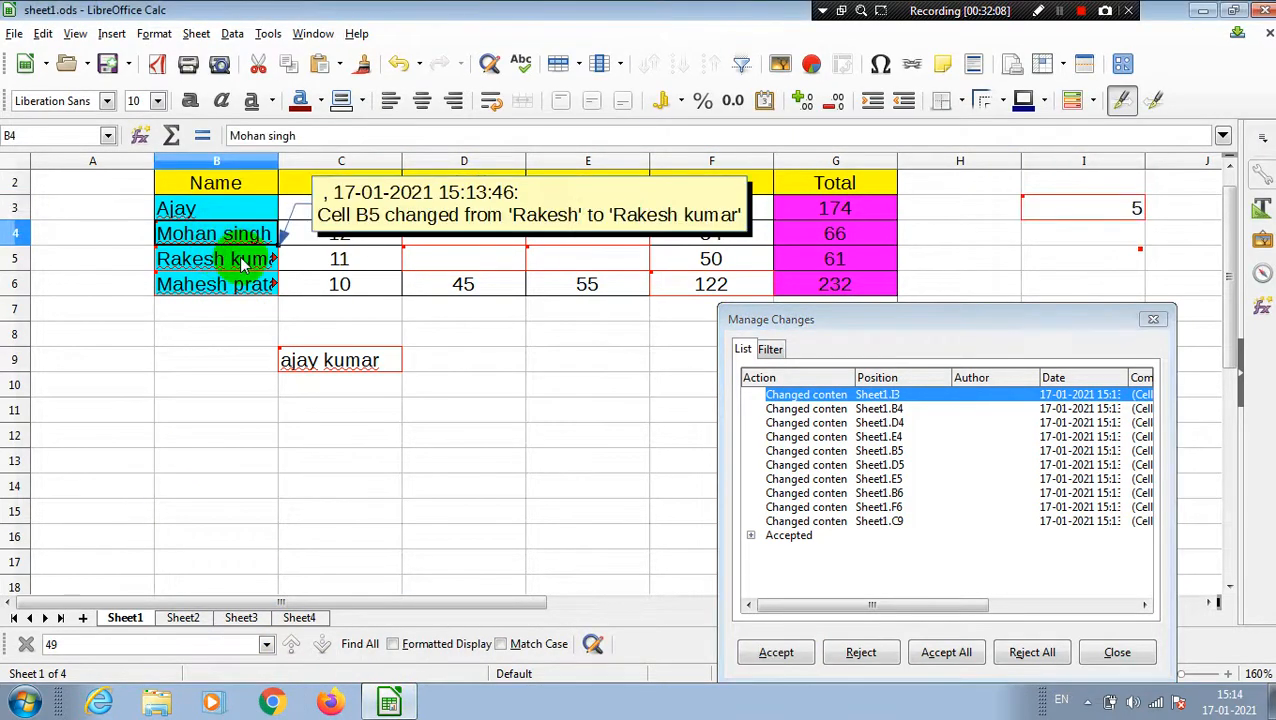
left_click(240, 262)
left_click(247, 278)
left_click(473, 236)
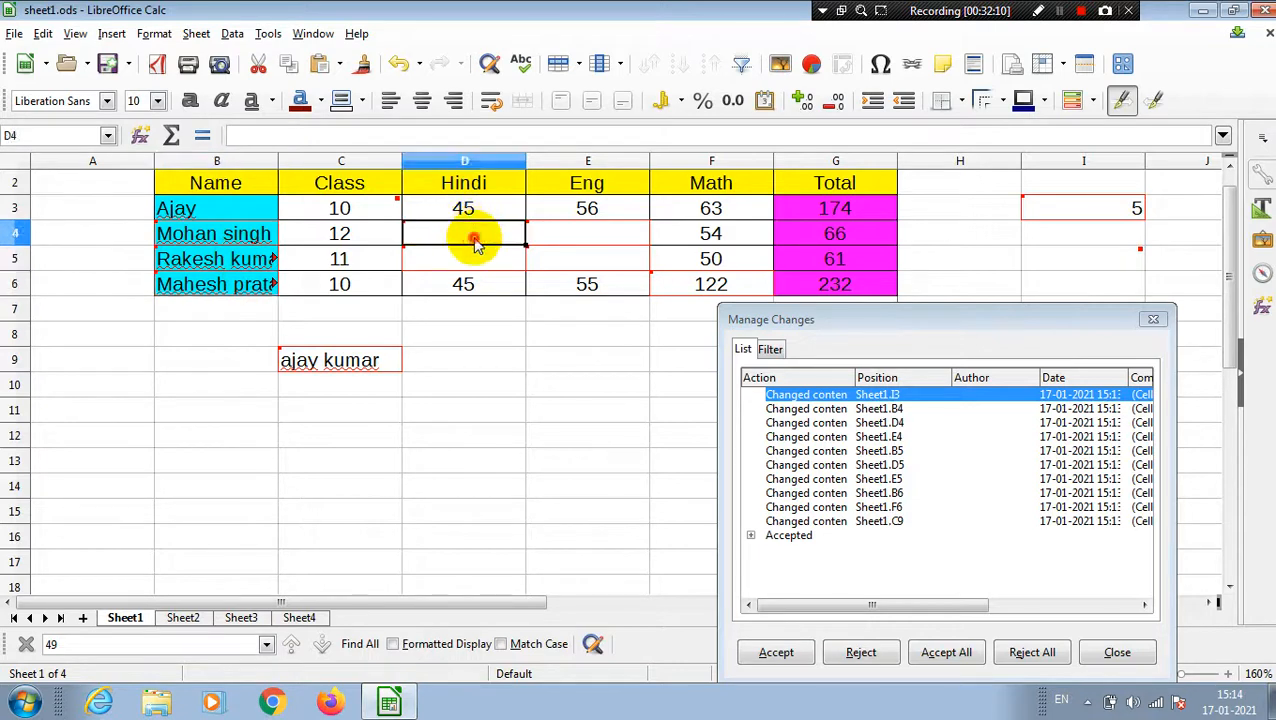
left_click(612, 236)
left_click(616, 258)
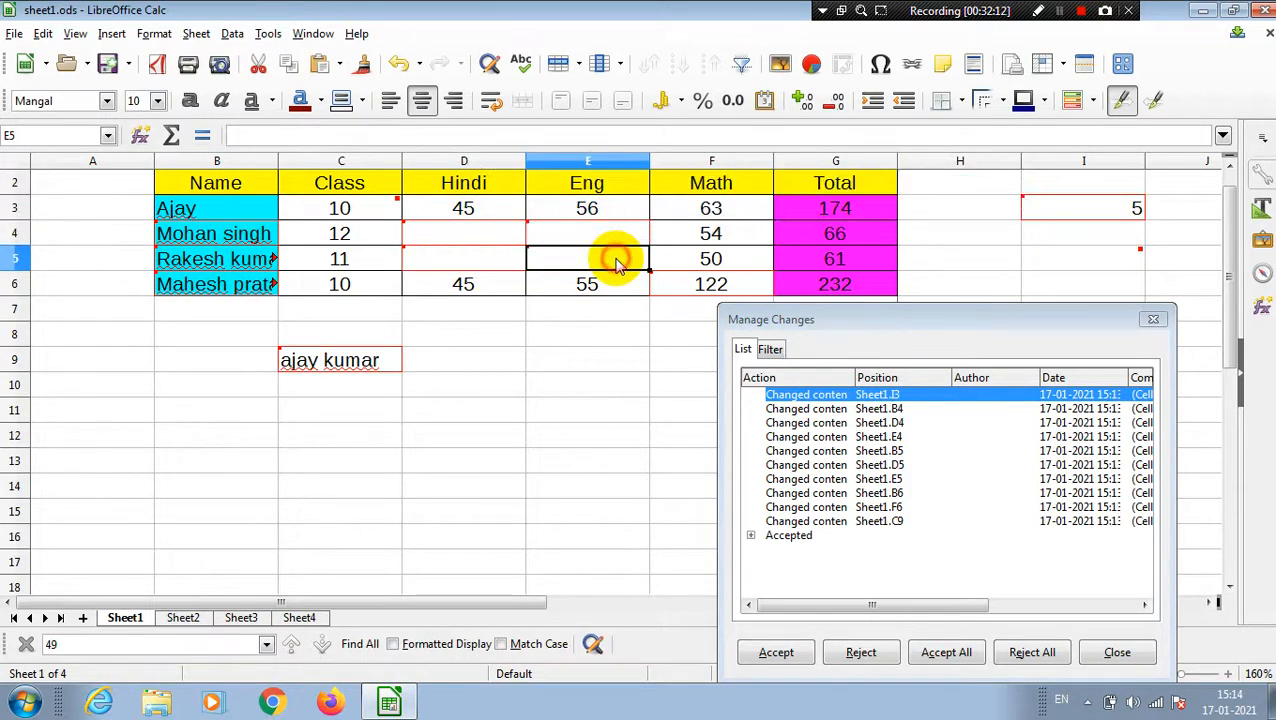
left_click(714, 290)
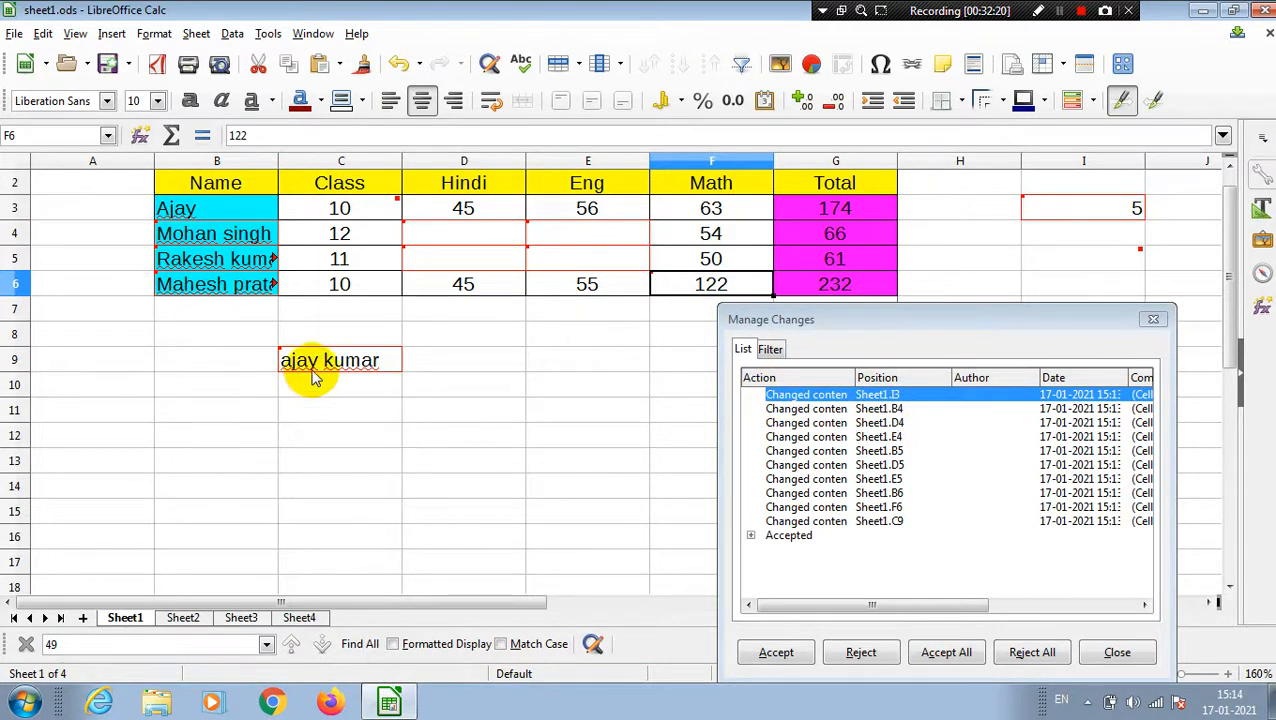
mouse_move(313, 376)
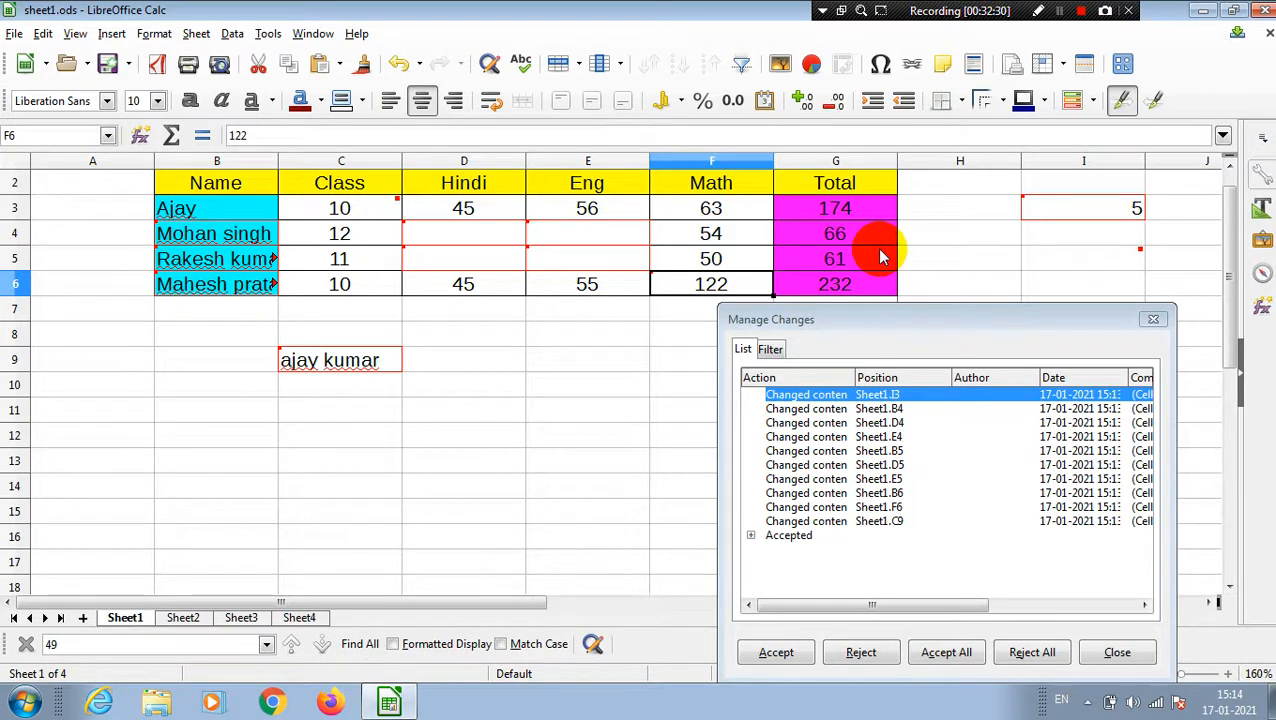
left_click(505, 235)
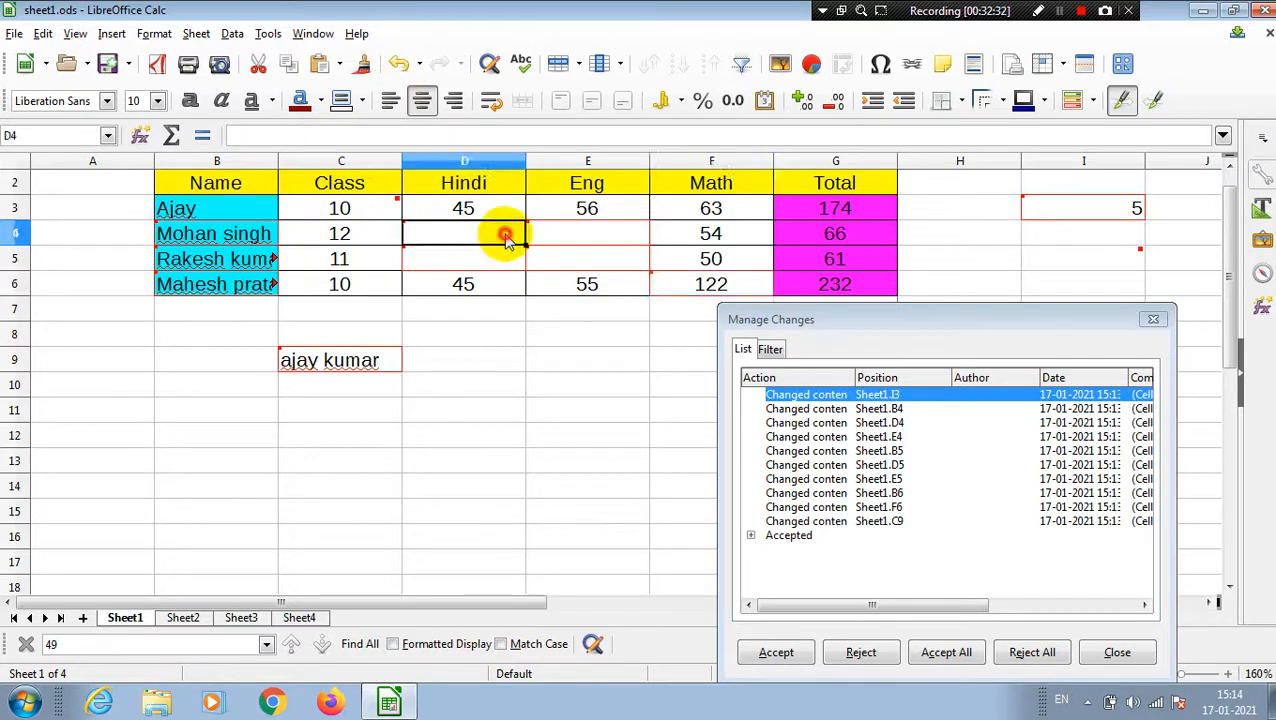
left_click(567, 239)
left_click(578, 265)
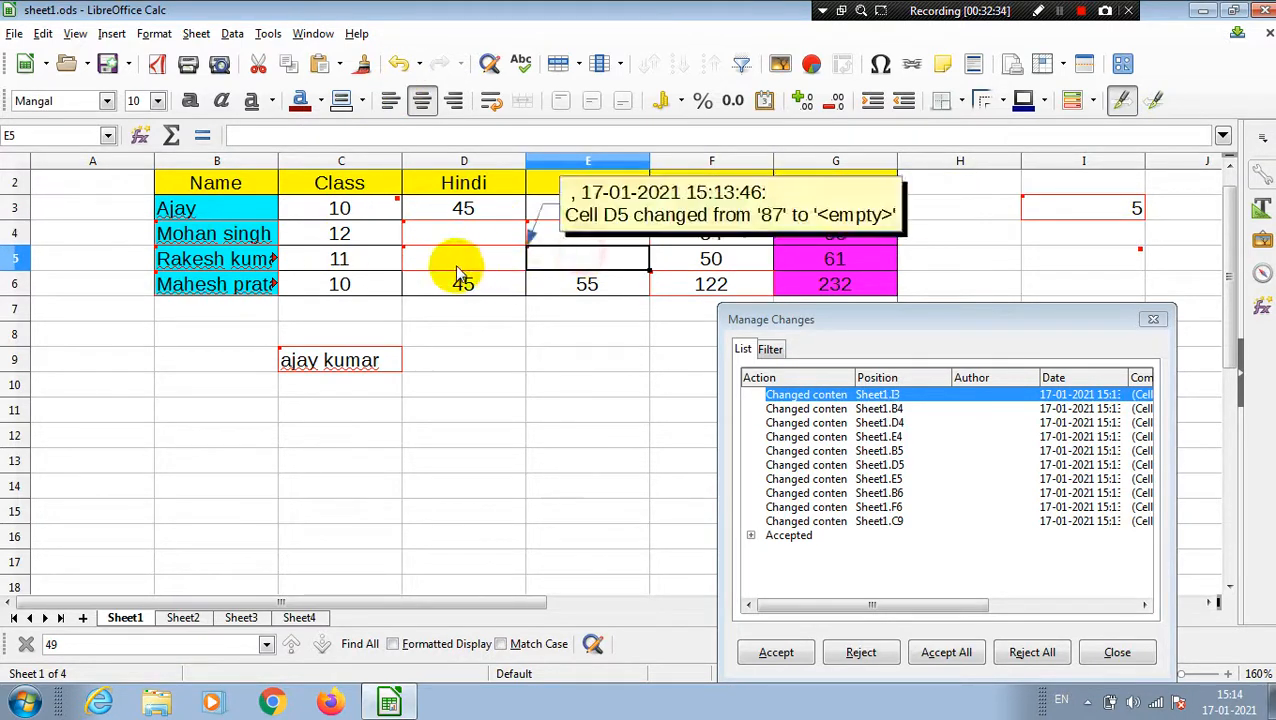
left_click(443, 258)
left_click(423, 234)
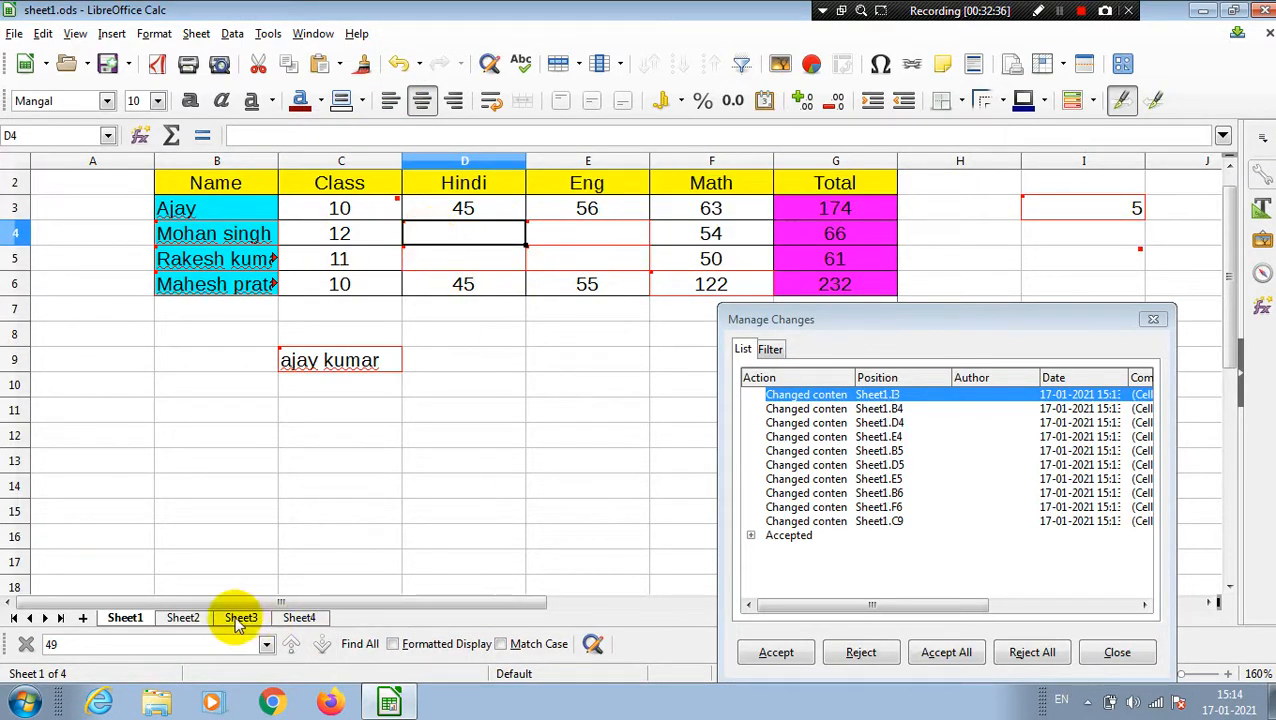
Glance at Sheet2, return to Sheet1 and reject all the remaining changes from the comparison.
left_click(181, 618)
left_click(126, 618)
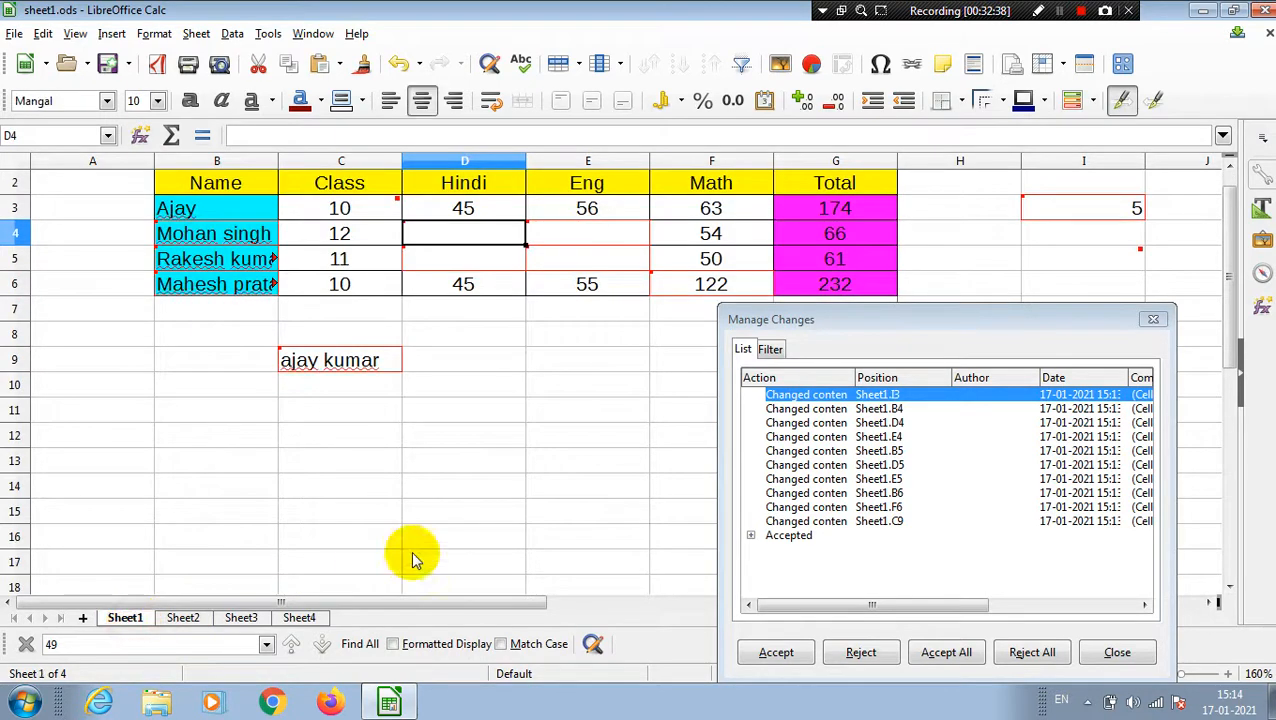
left_click(1056, 654)
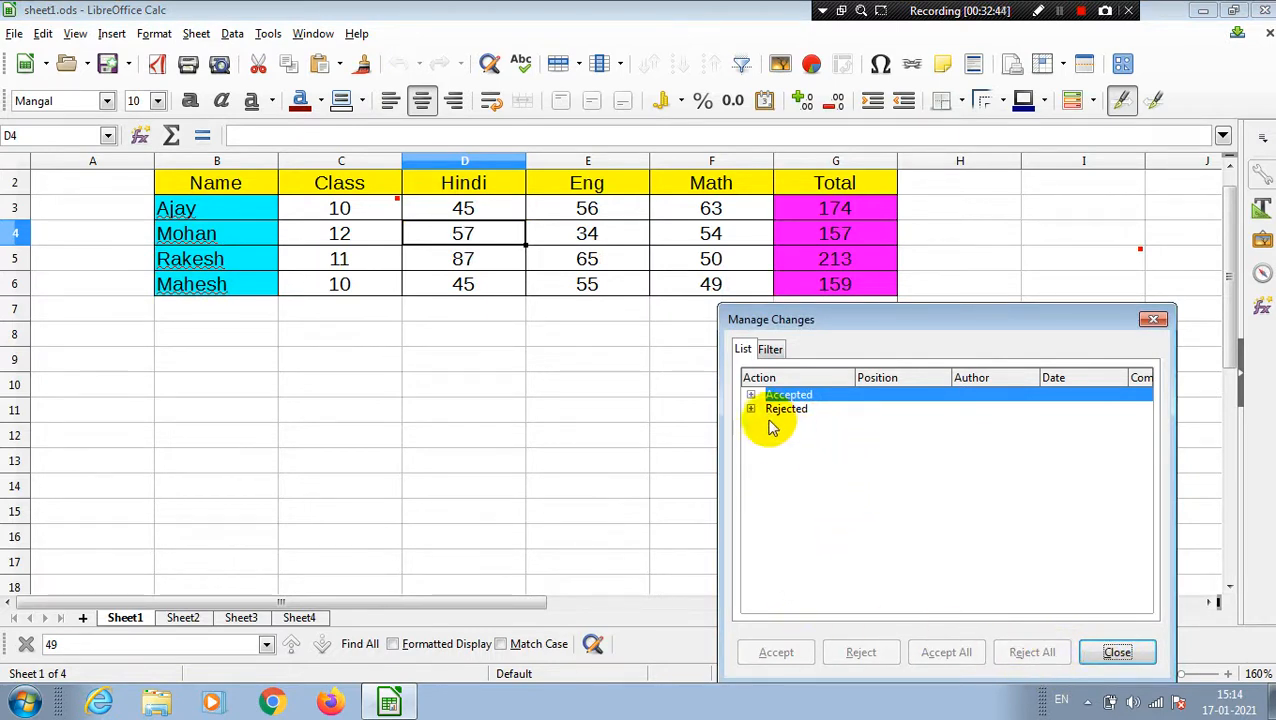
Examine the Accepted and Rejected groups in Manage Changes and close the dialog.
left_click(751, 395)
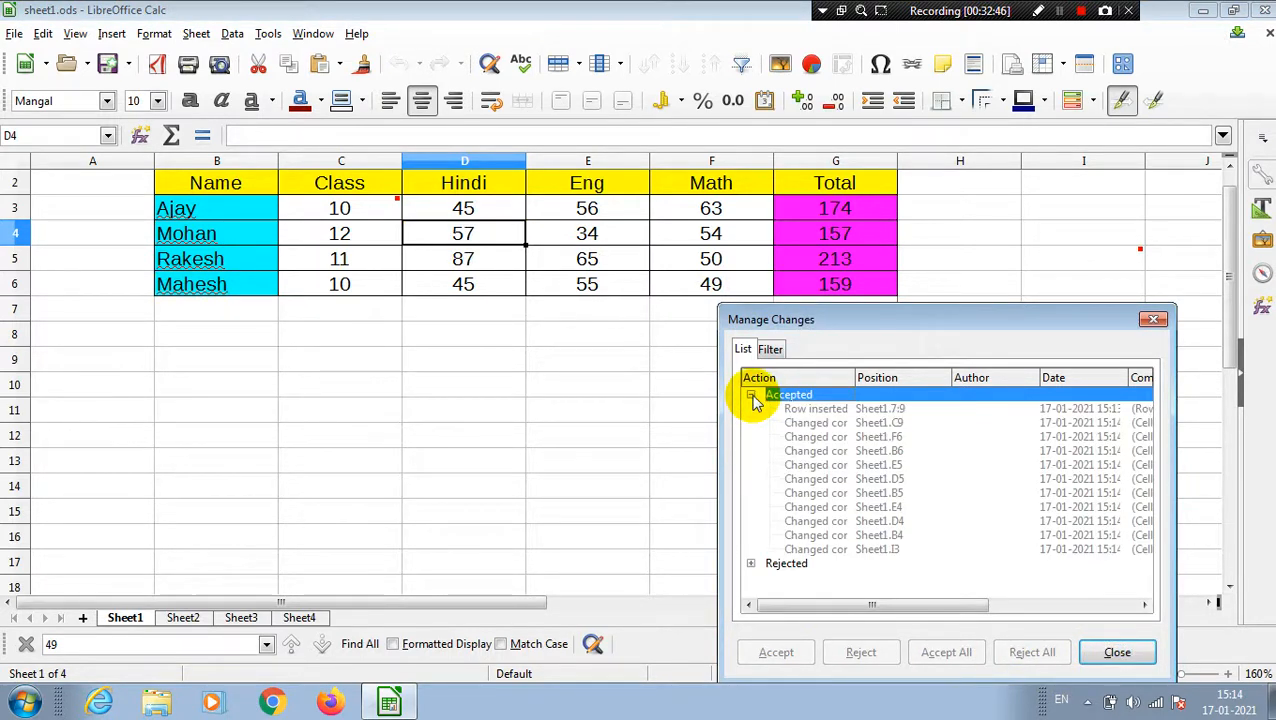
left_click(751, 395)
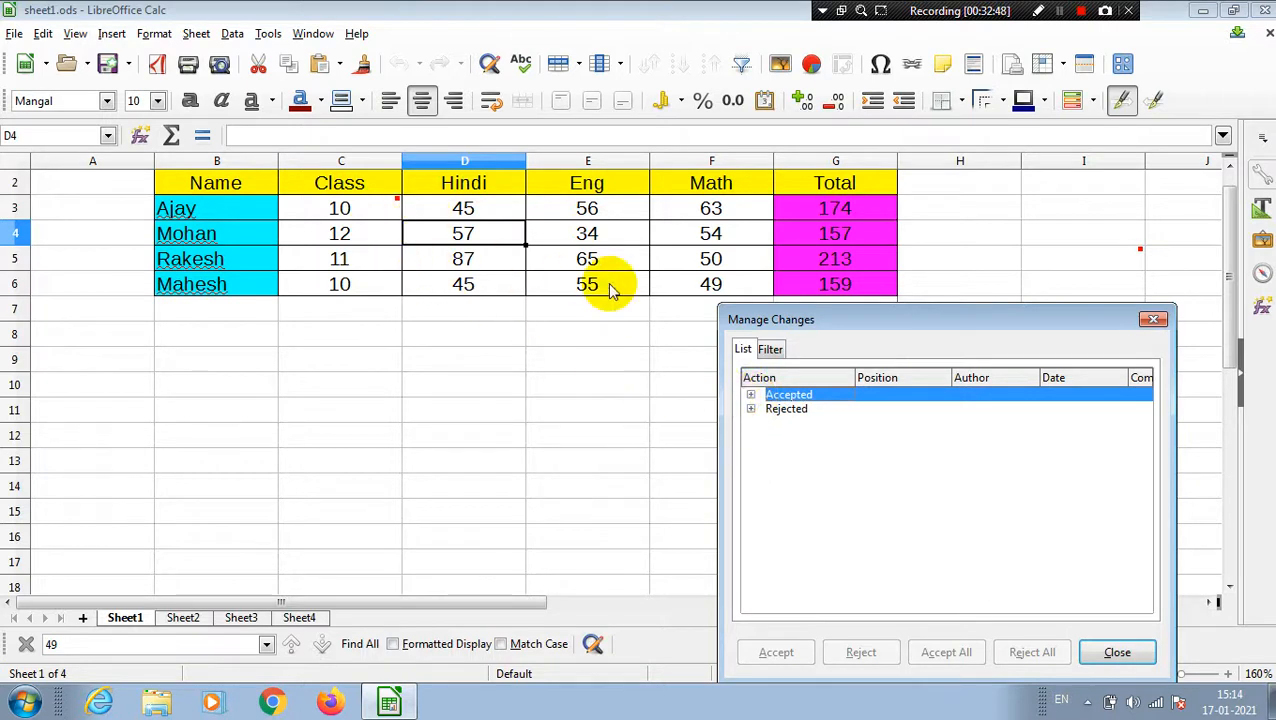
left_click(164, 468)
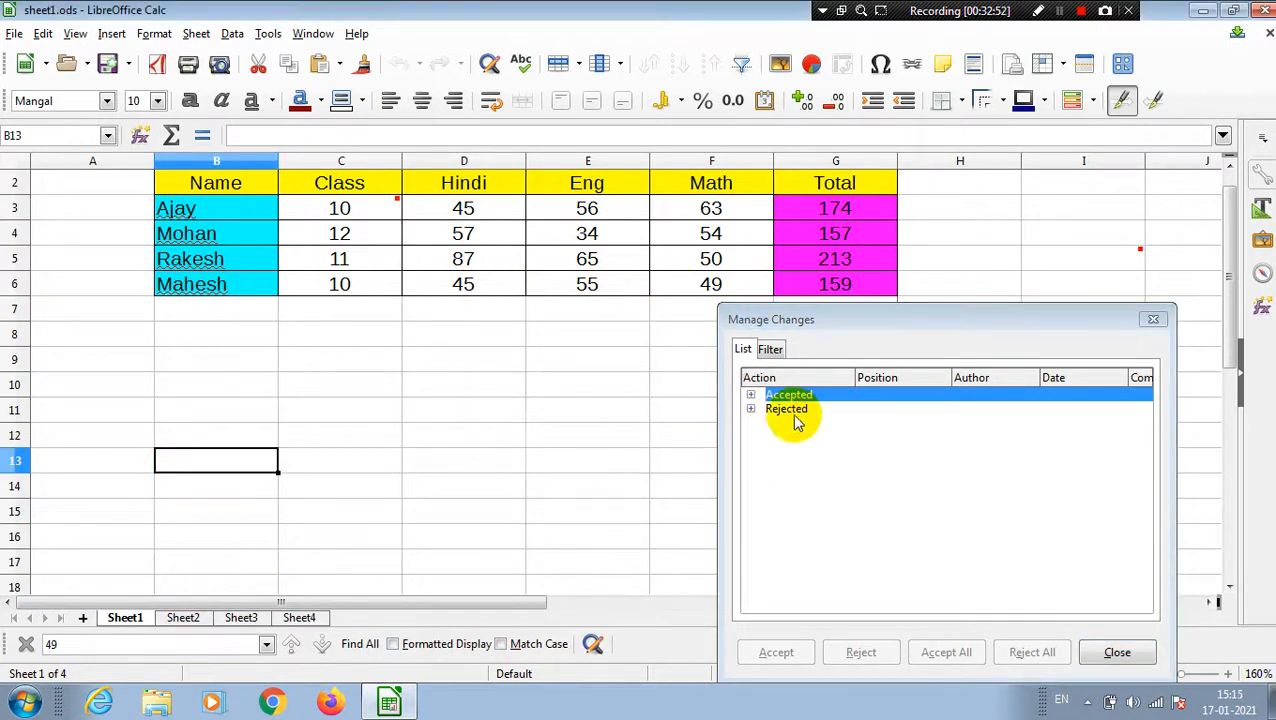
left_click(751, 409)
left_click(818, 438)
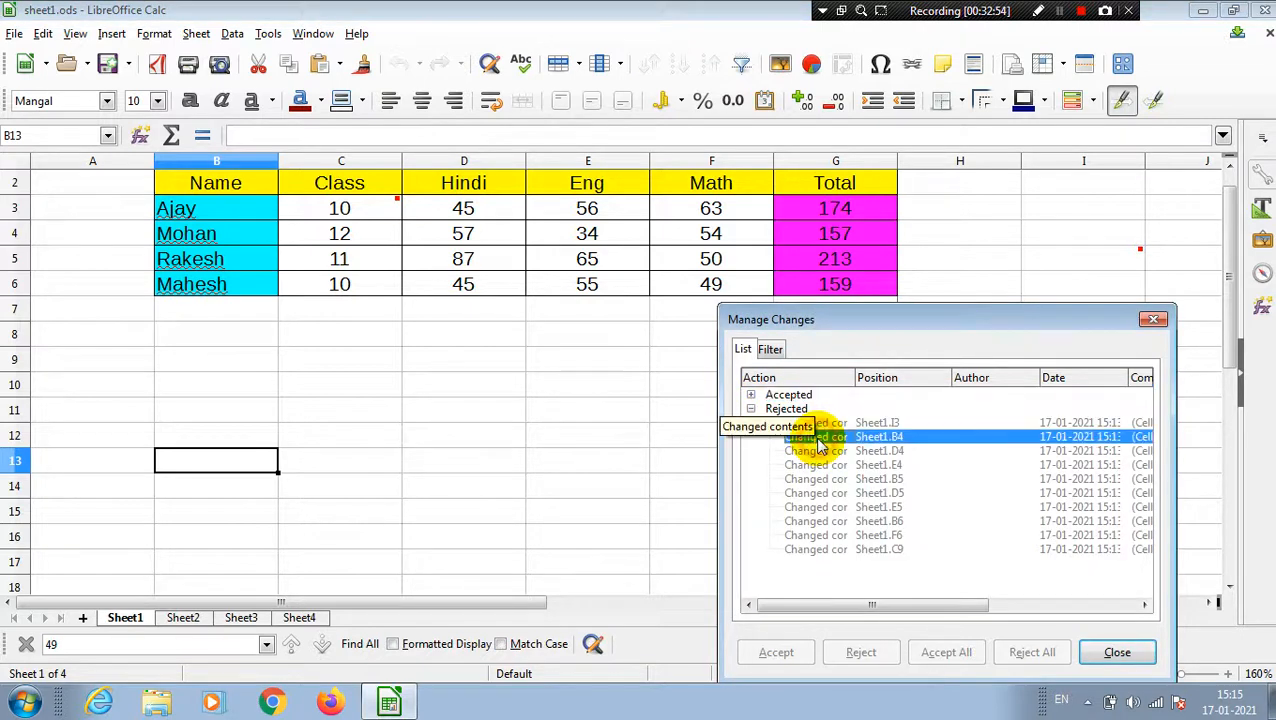
left_click(826, 424)
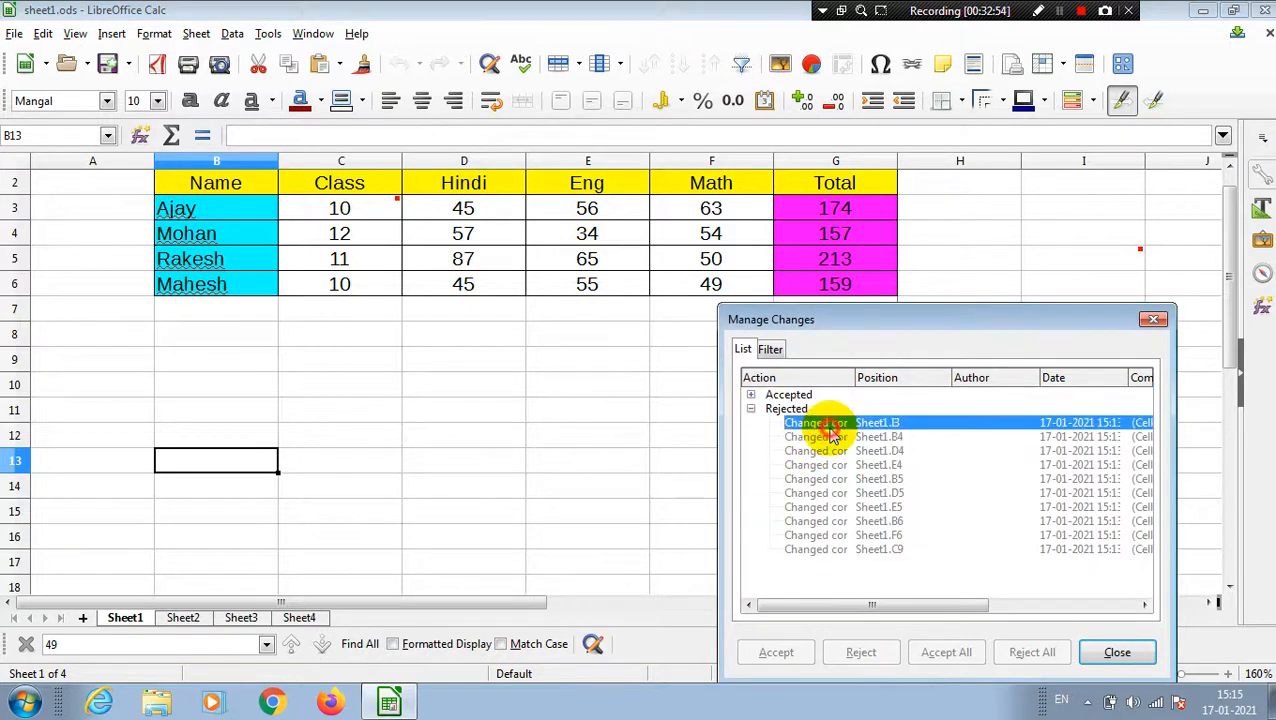
left_click(751, 409)
left_click(1115, 652)
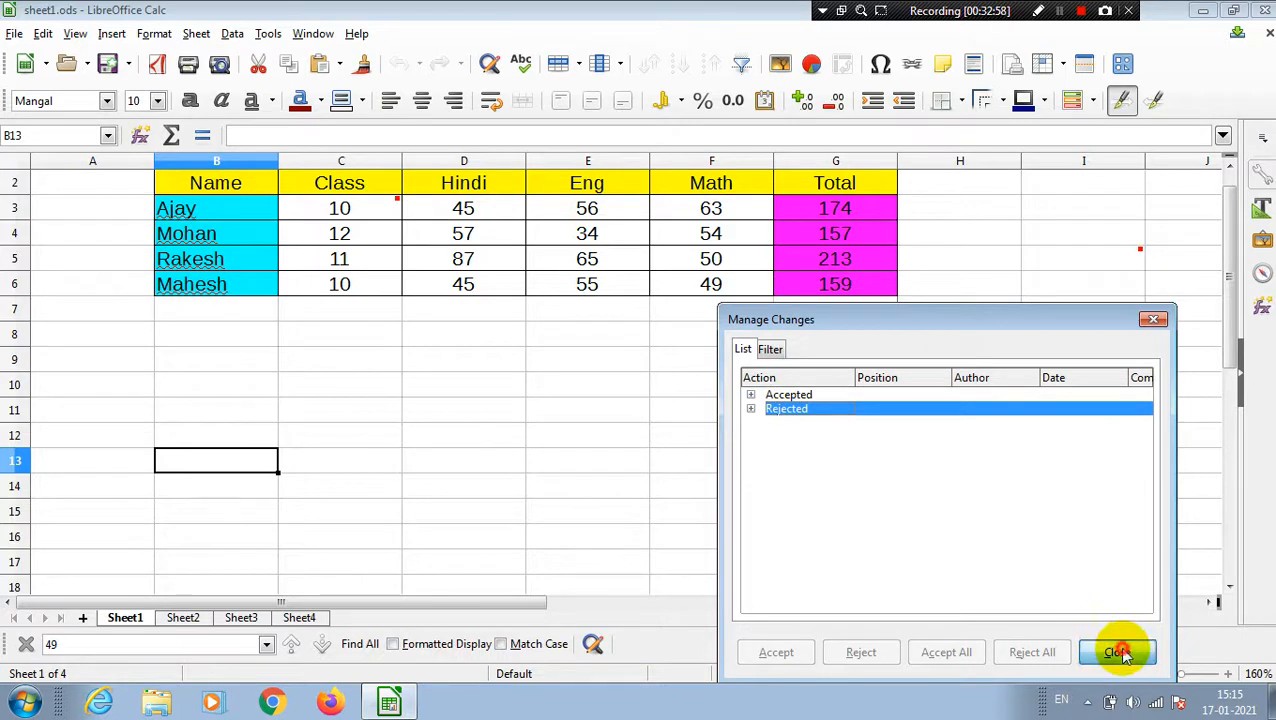
left_click(725, 452)
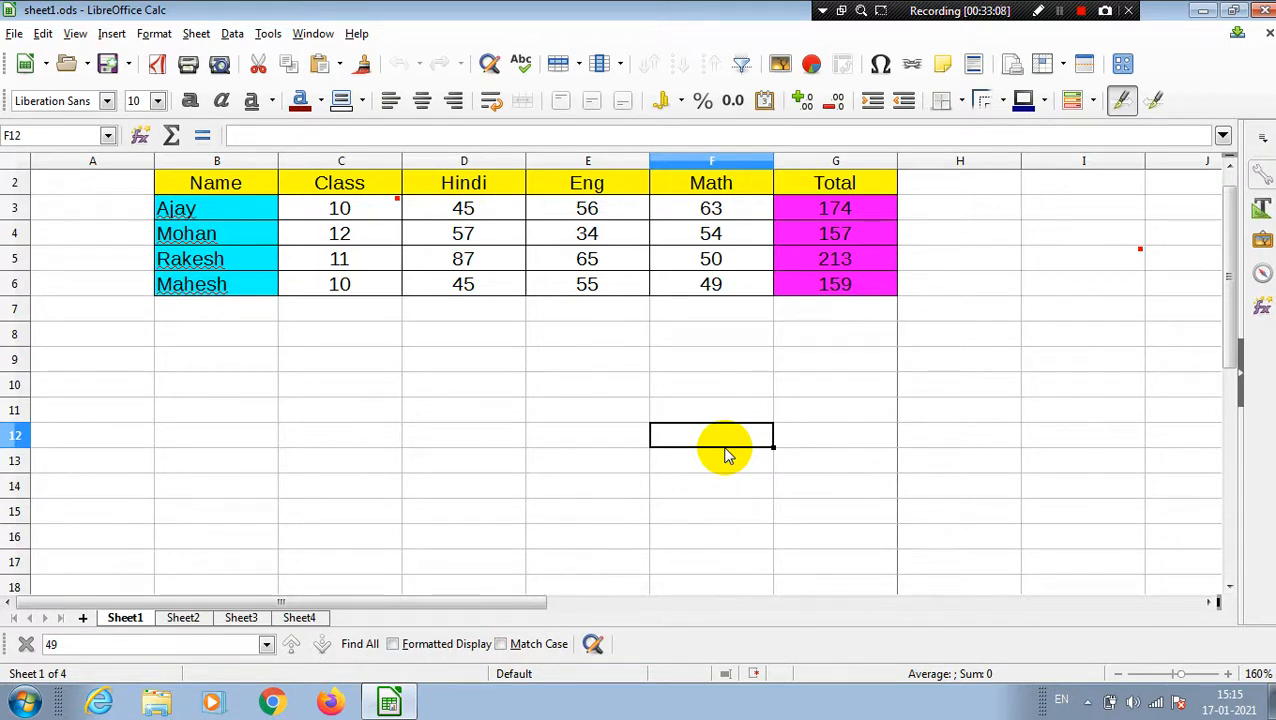
left_click(43, 33)
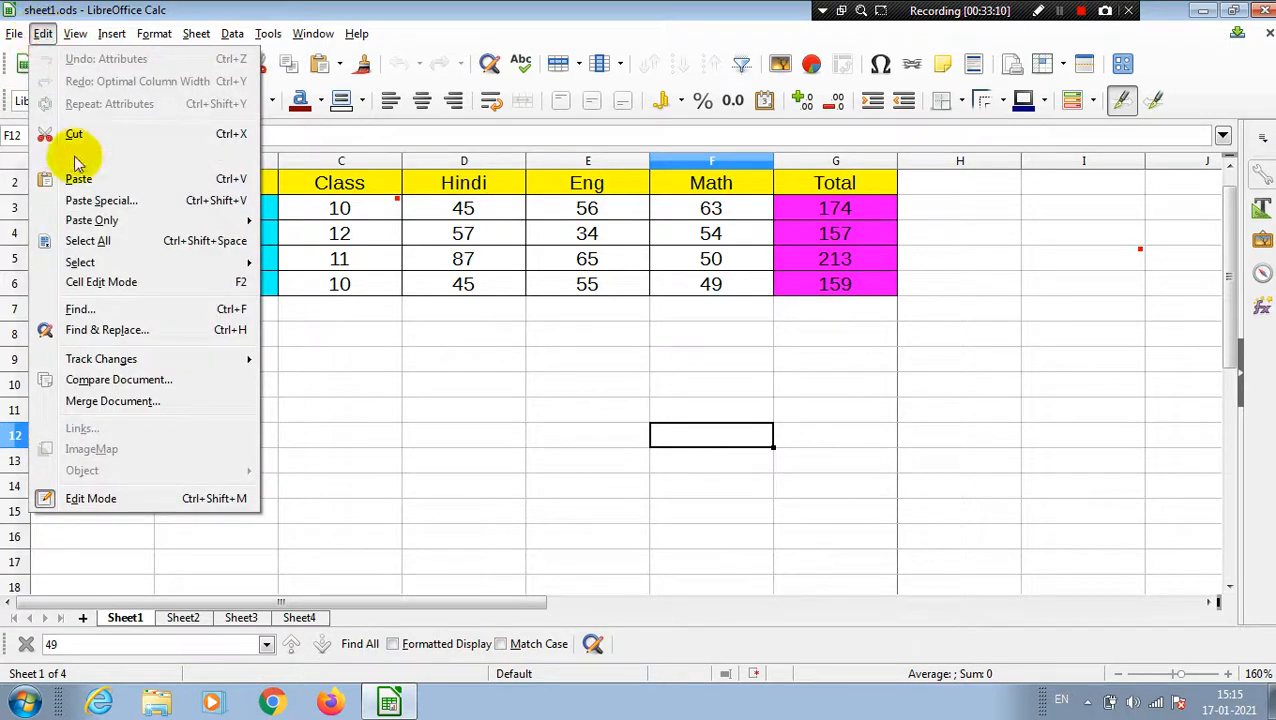
left_click(227, 500)
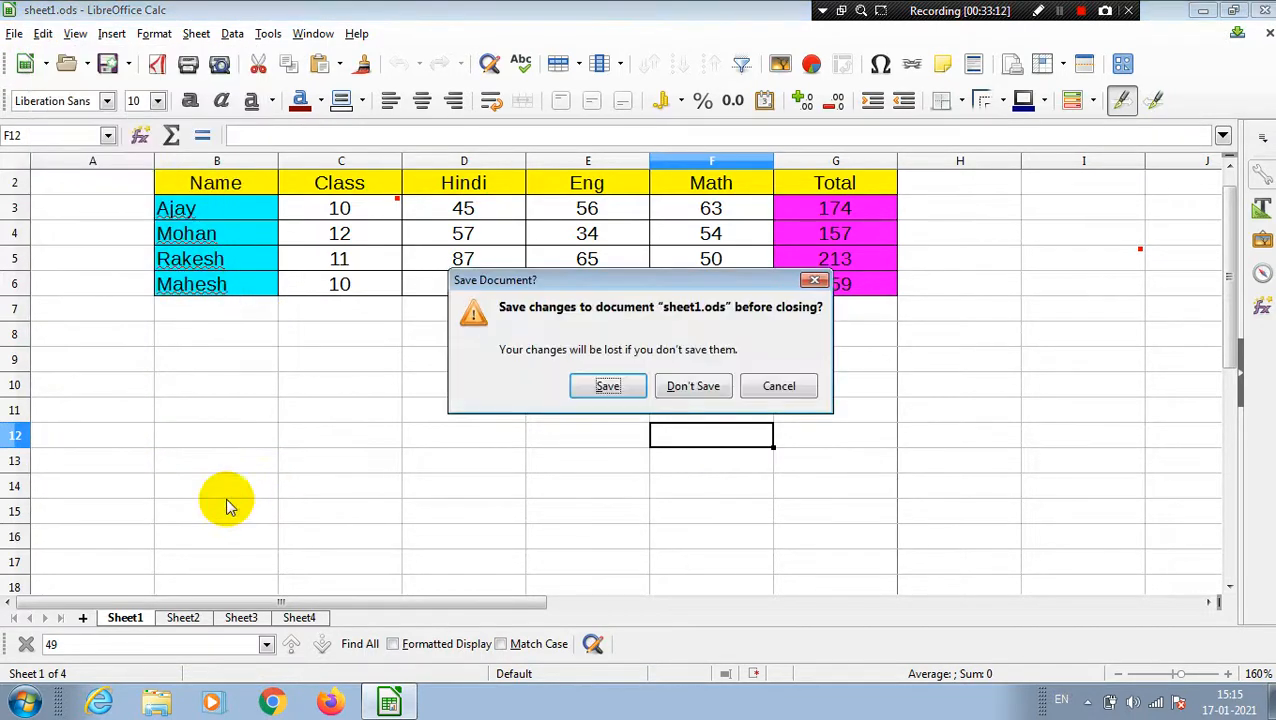
left_click(789, 388)
left_click(388, 382)
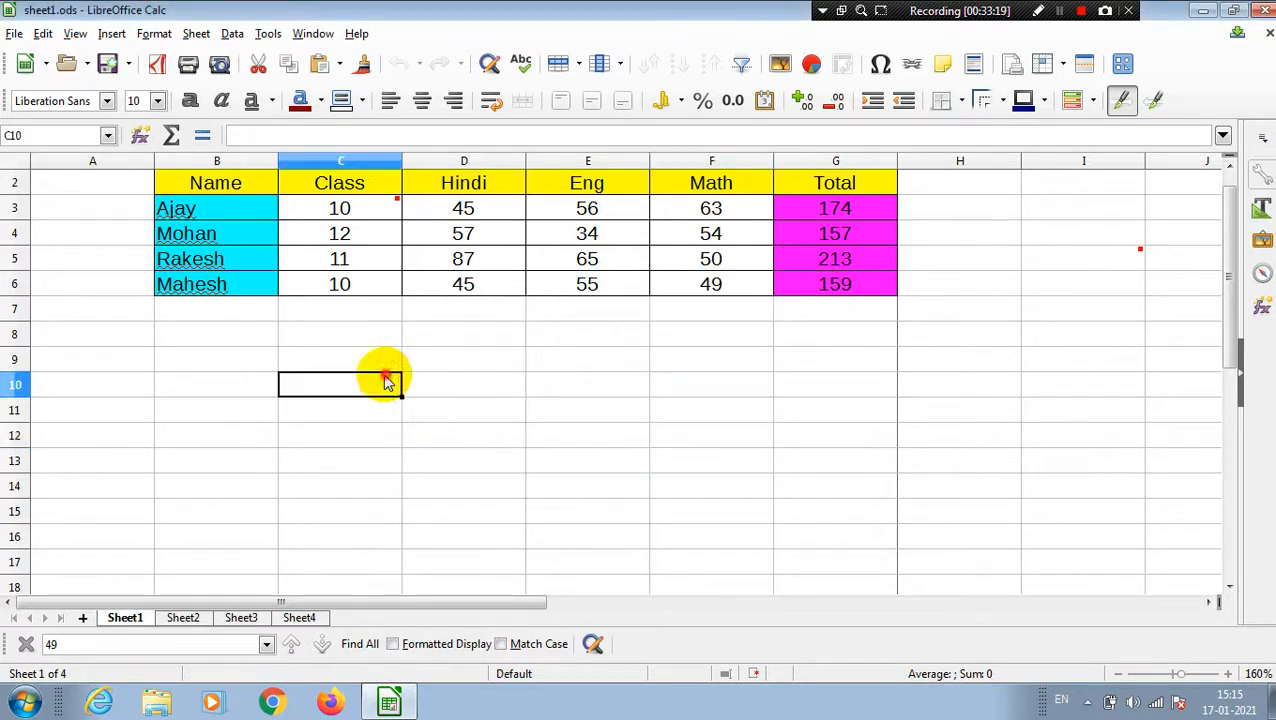
Switch off Edit Mode for sheet1.ods without saving its changes, and try selecting cells below the marks table in read-only mode.
left_click(43, 33)
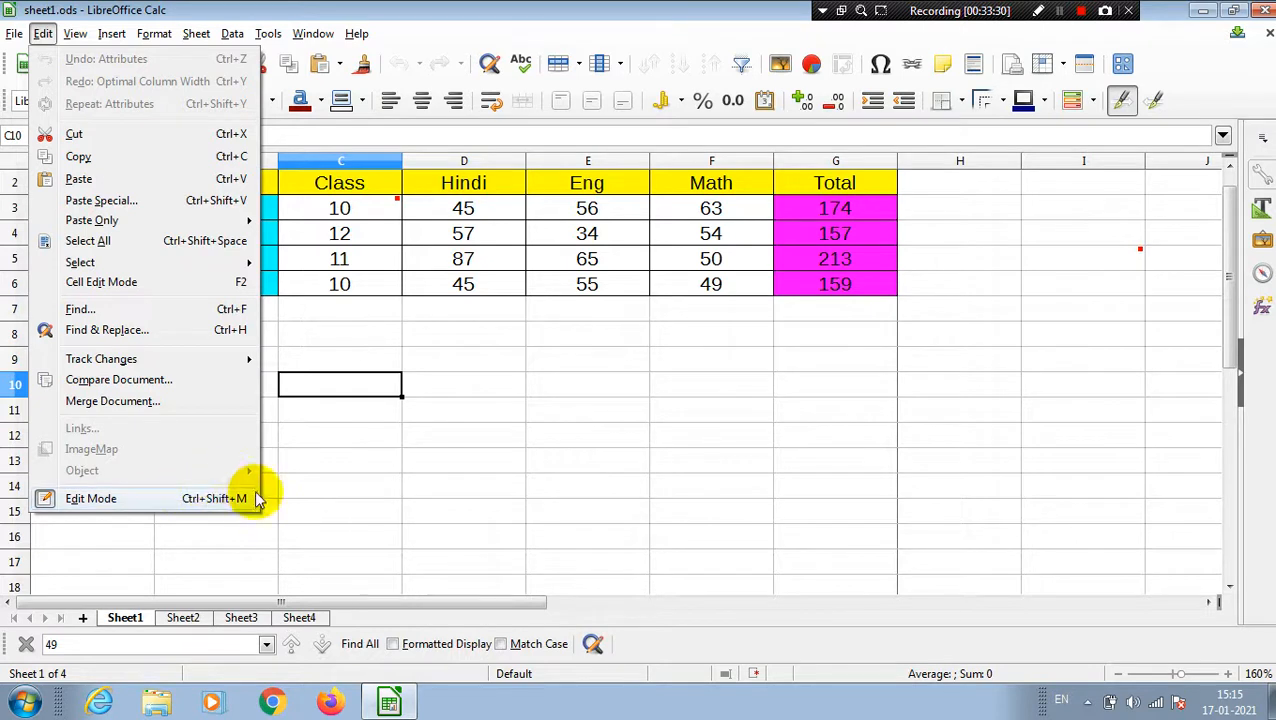
left_click(213, 497)
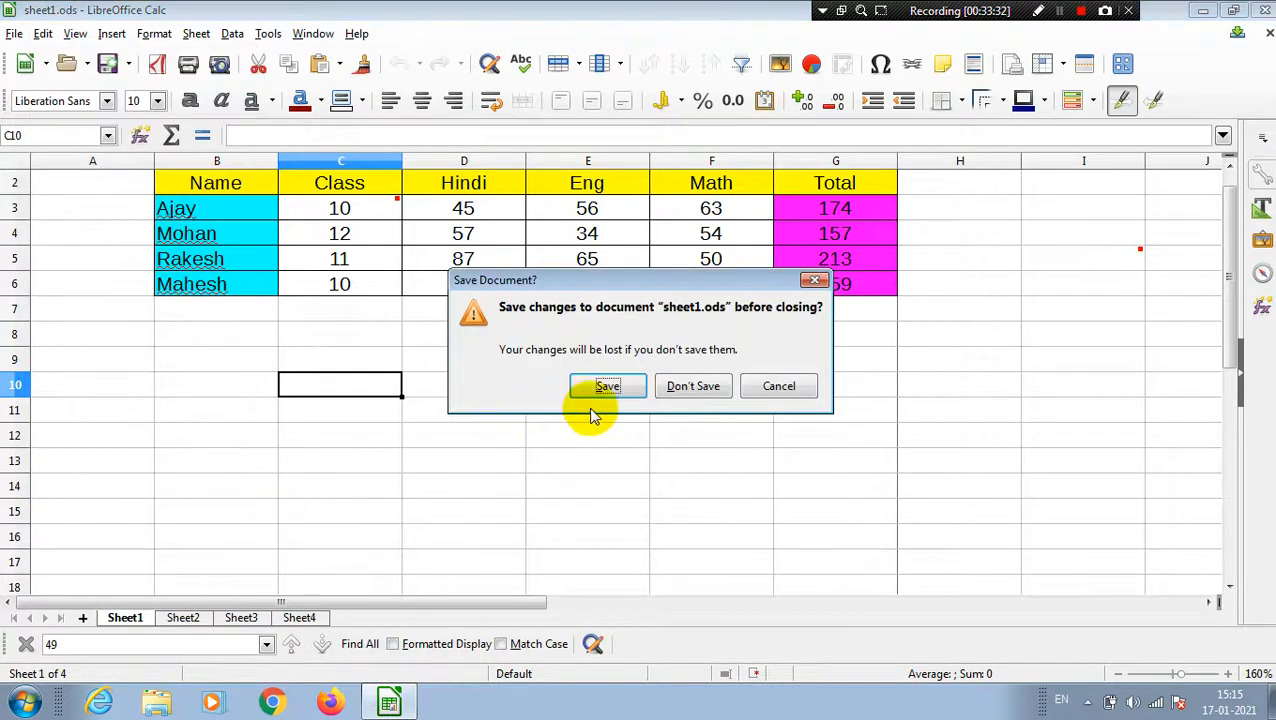
left_click(690, 386)
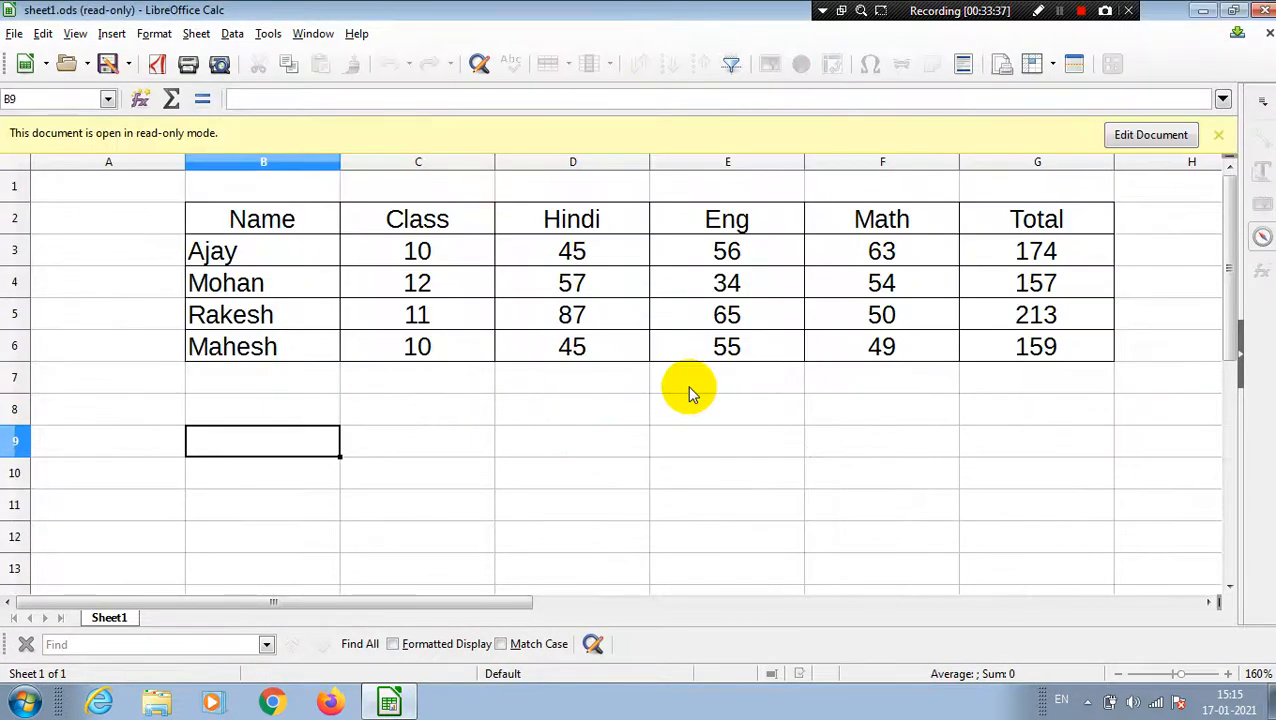
left_click(488, 400)
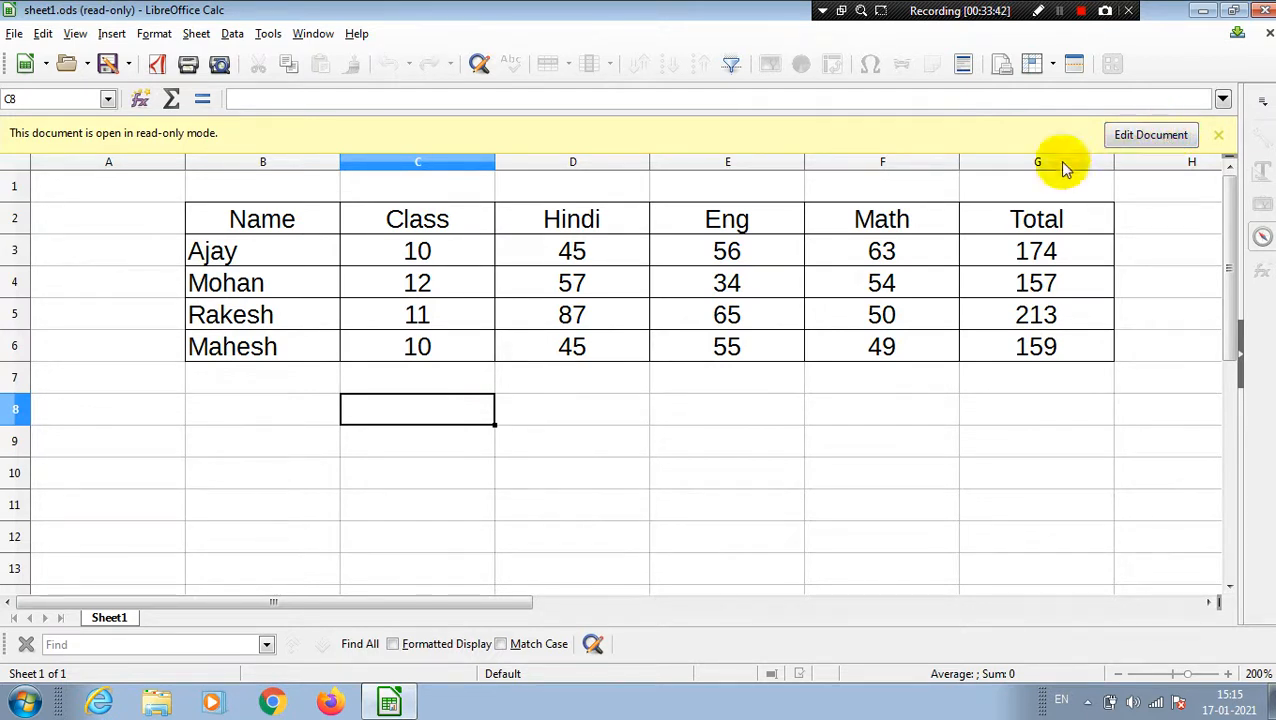
left_click(575, 378)
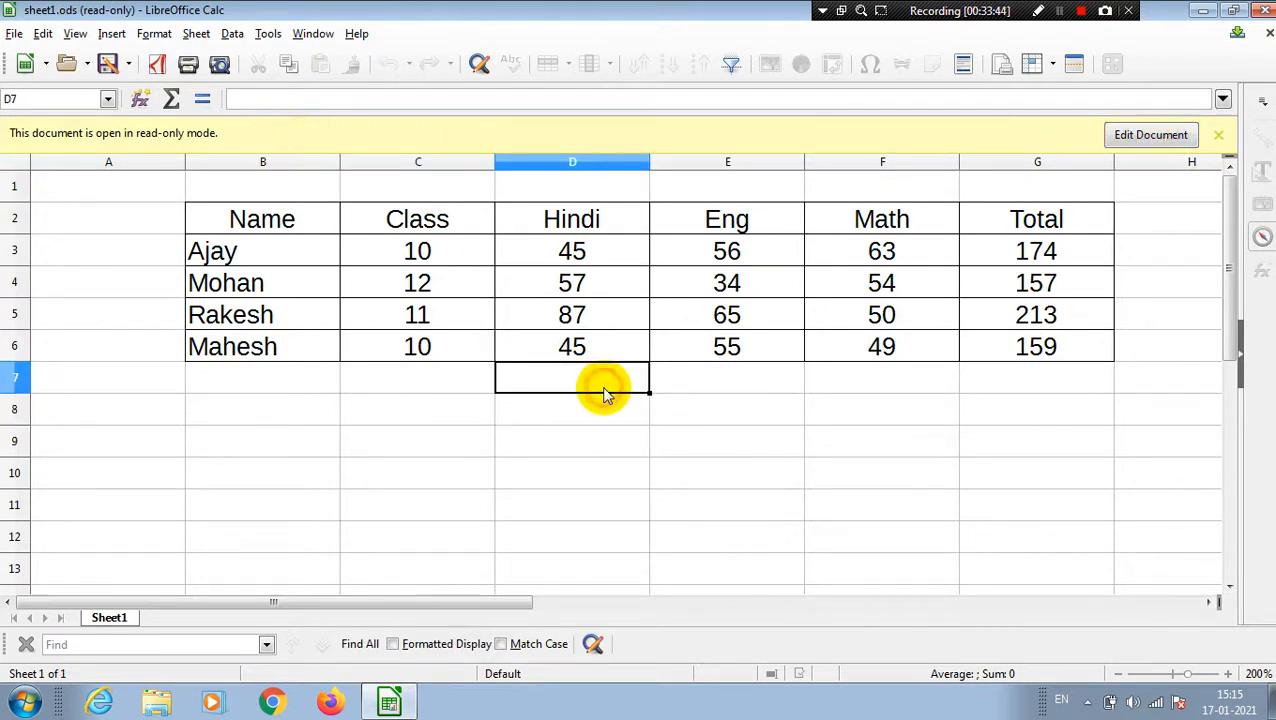
left_click_drag(485, 410, 461, 428)
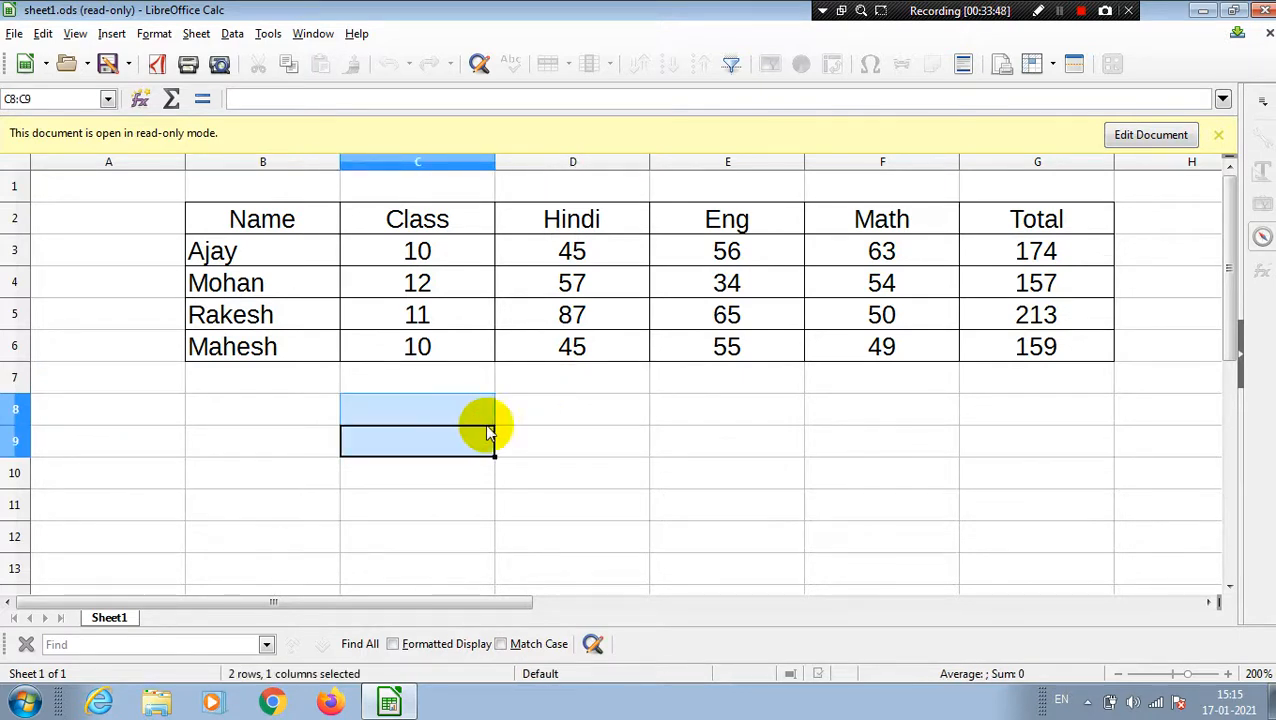
left_click(620, 412)
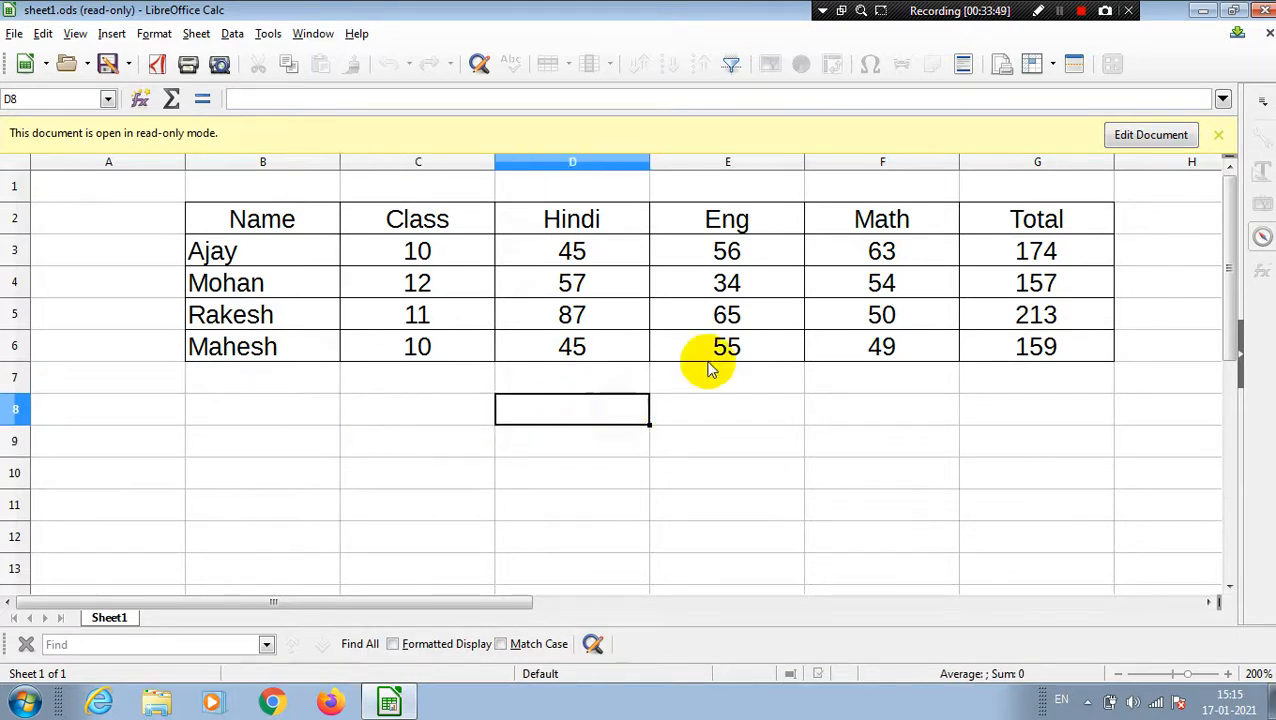
Make the read-only document editable and enter dsfdf in cell C8.
left_click(1150, 136)
left_click(442, 409)
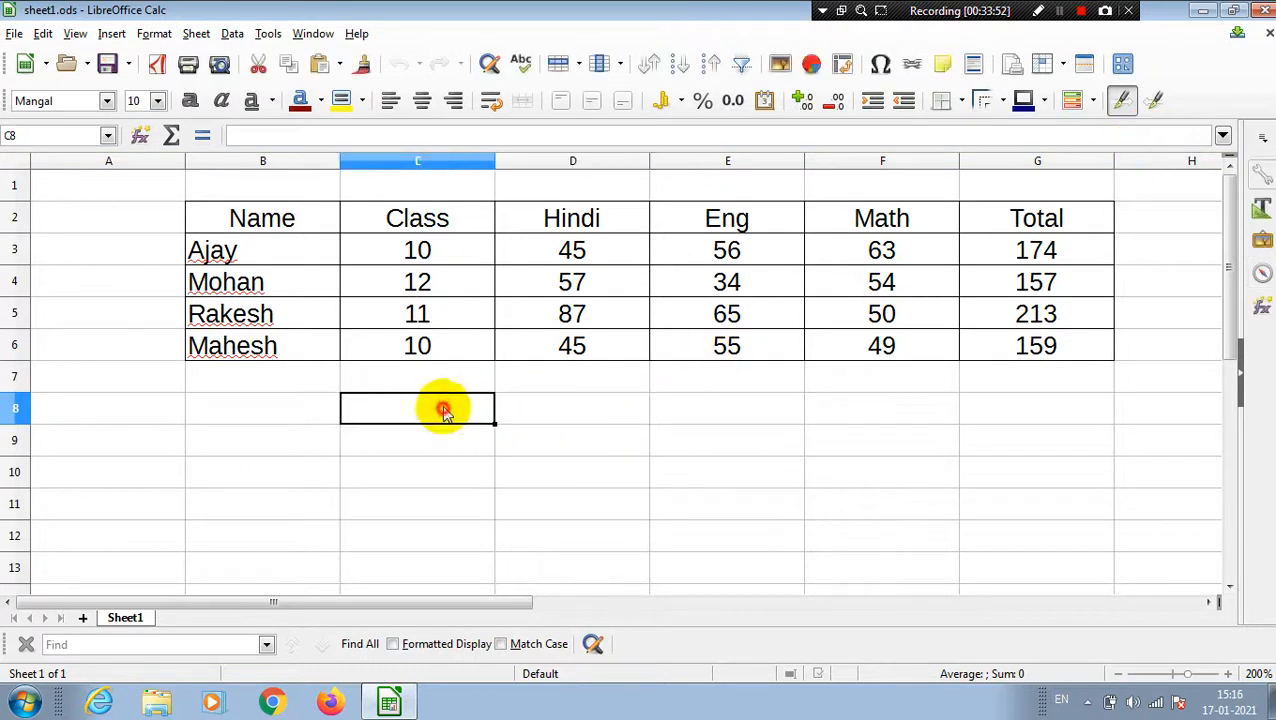
type("dsfdf")
key("Return")
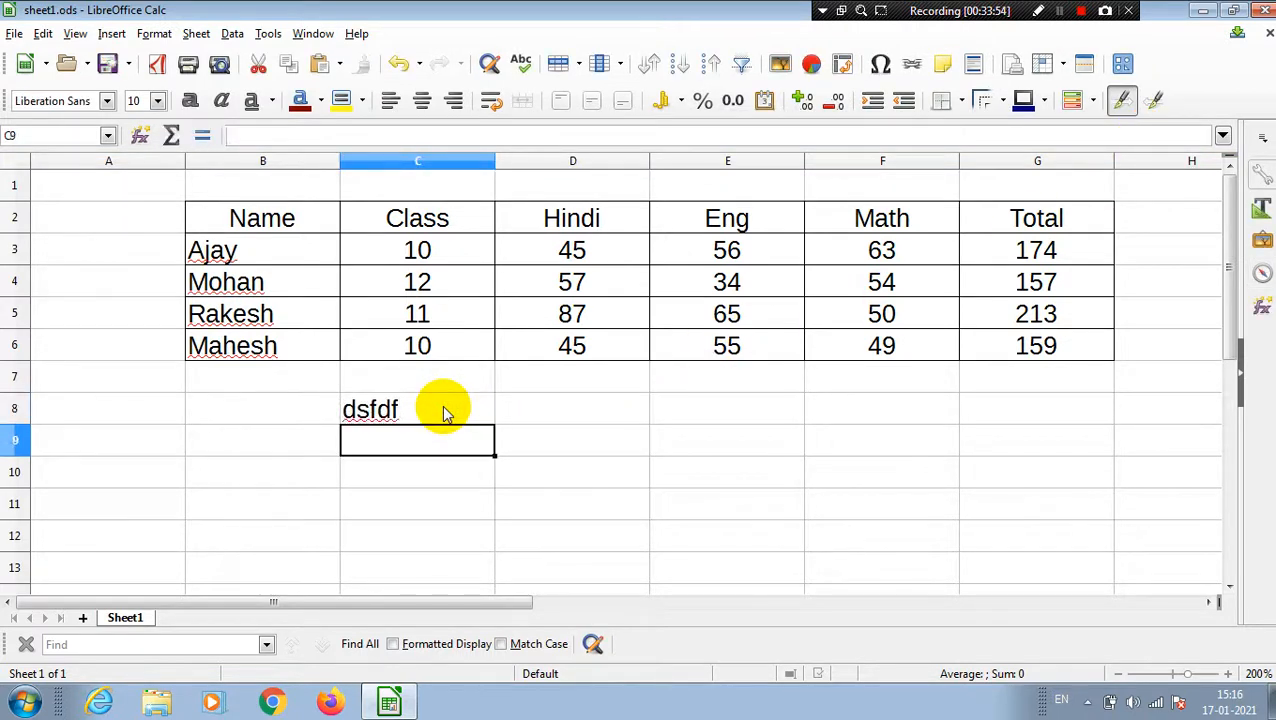
Return sheet1.ods to read-only mode, discarding the unsaved entry in C8.
left_click(43, 33)
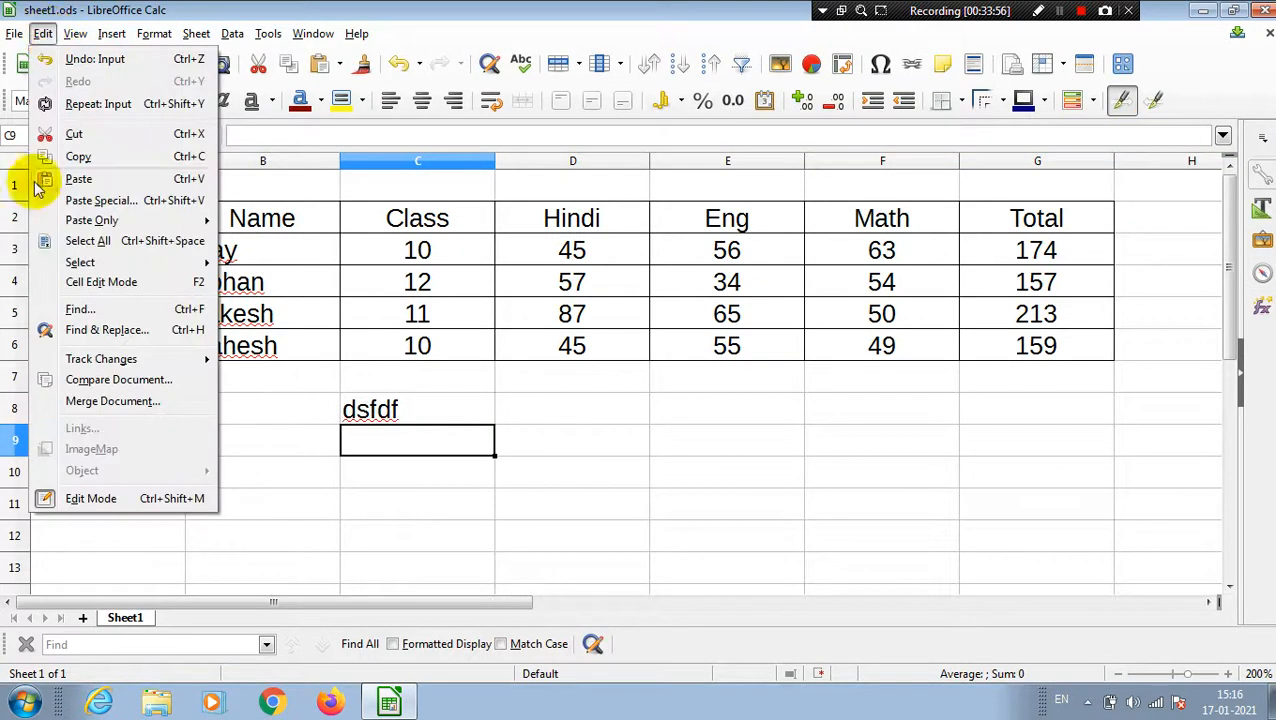
left_click(157, 500)
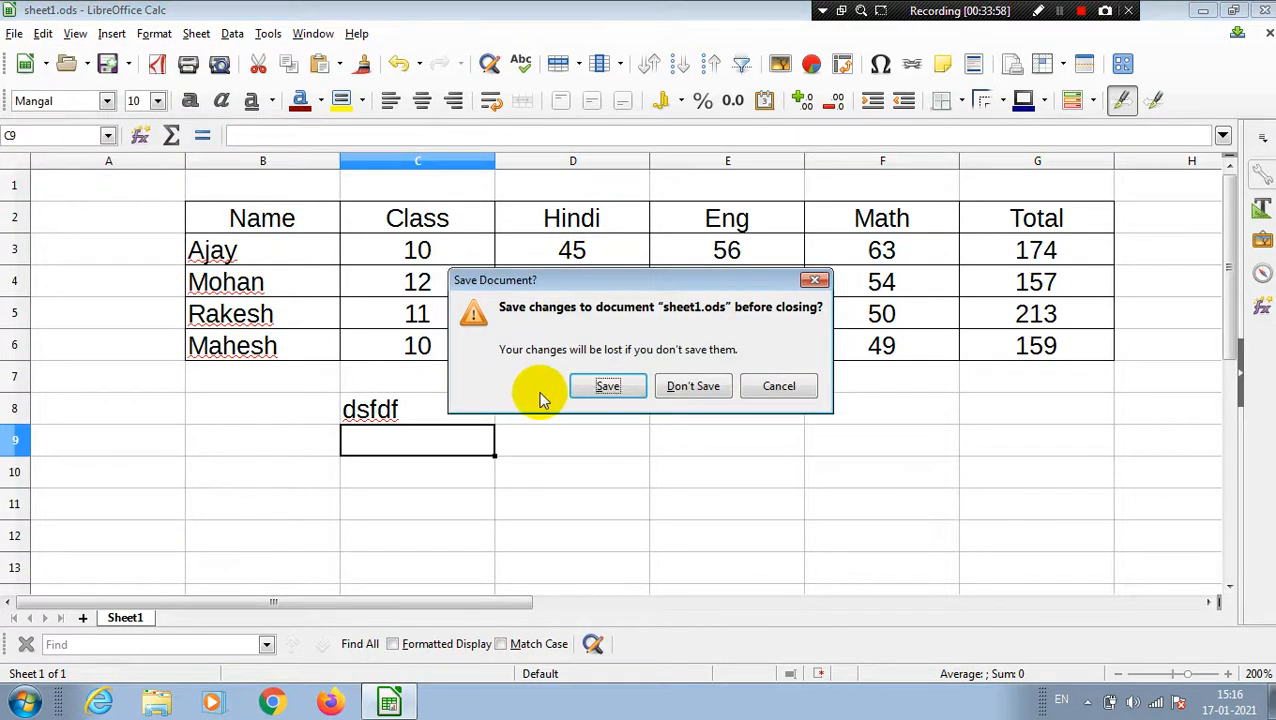
left_click(699, 394)
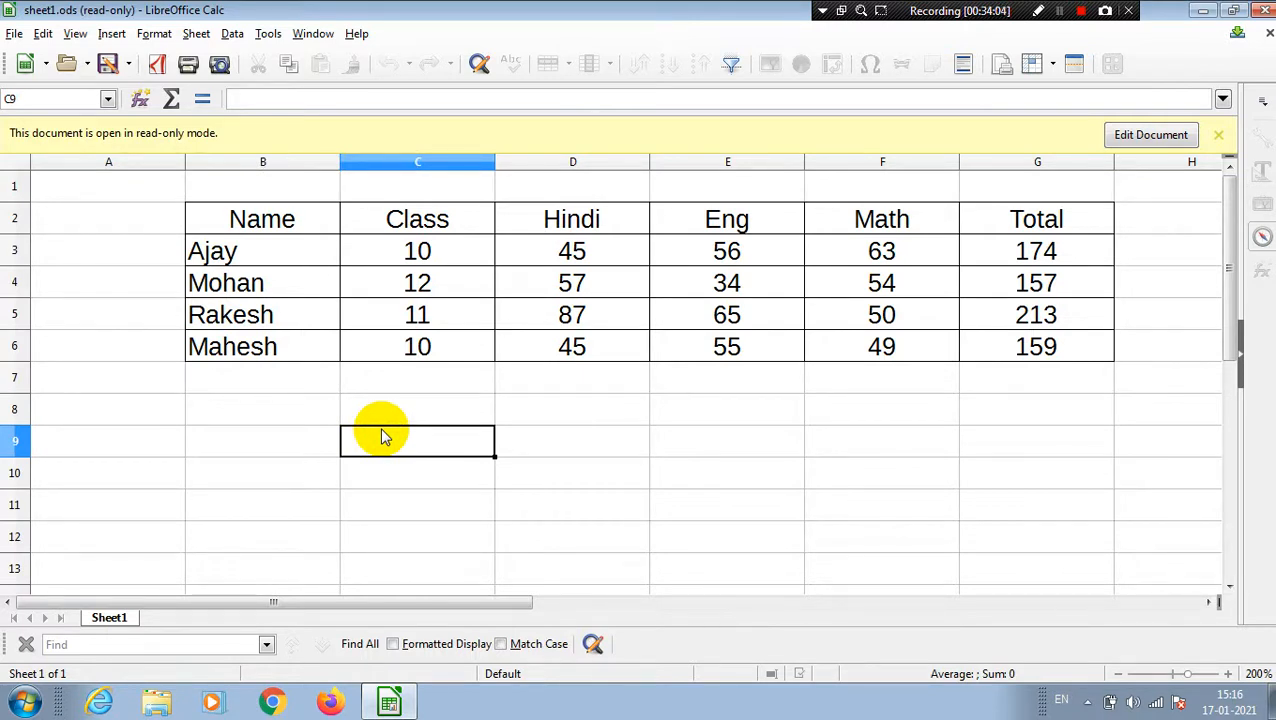
Turn Edit Mode back on and enter the text dsklfnmk dslmfkm in cell B9.
left_click(43, 34)
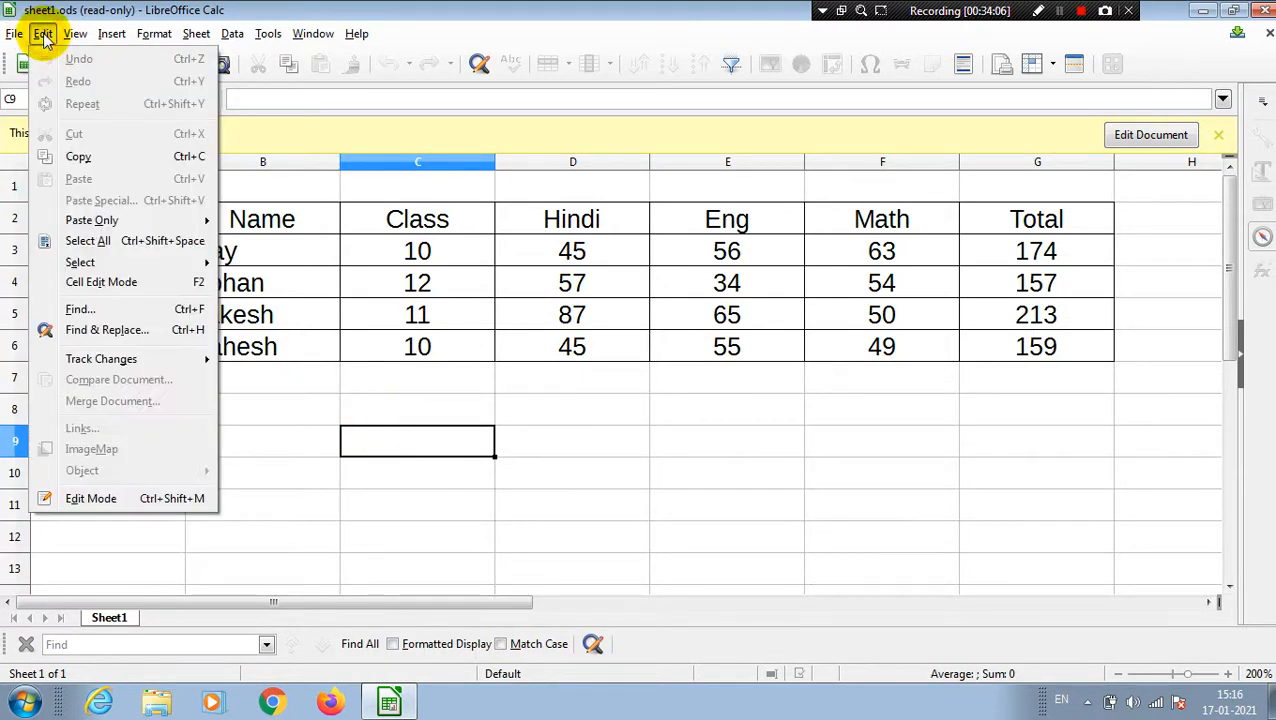
mouse_move(75, 34)
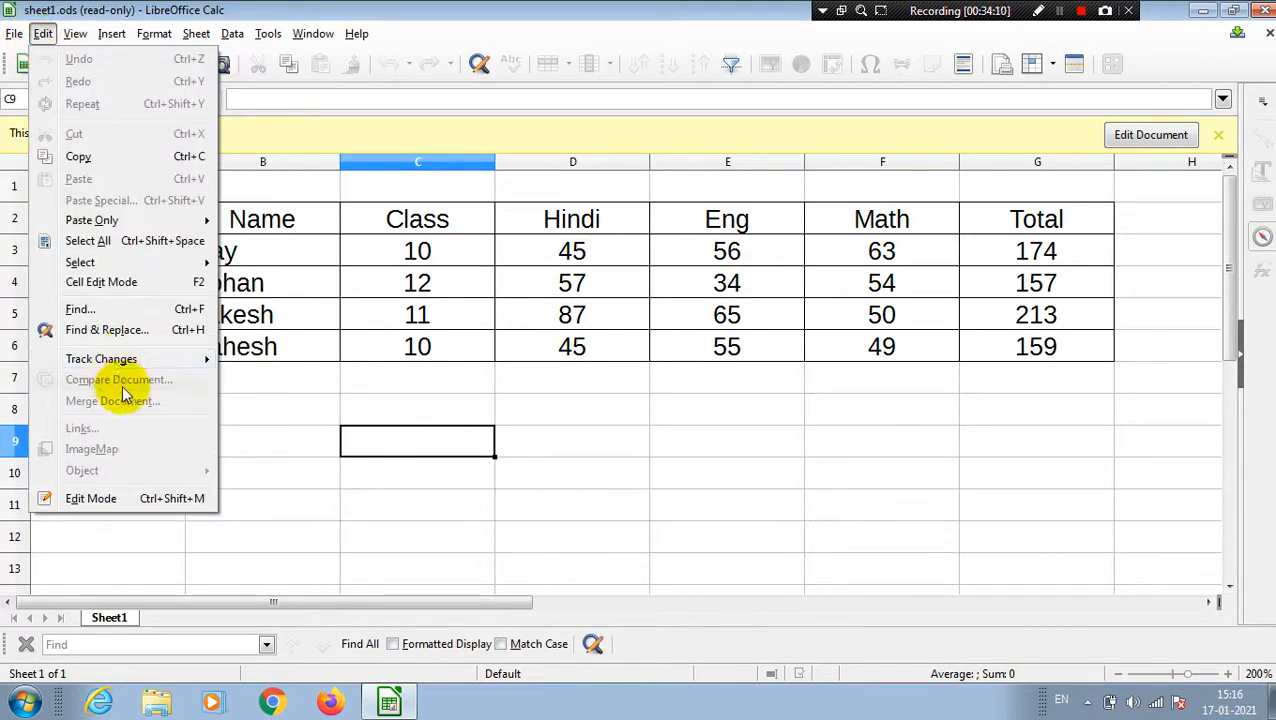
left_click(196, 499)
left_click(428, 447)
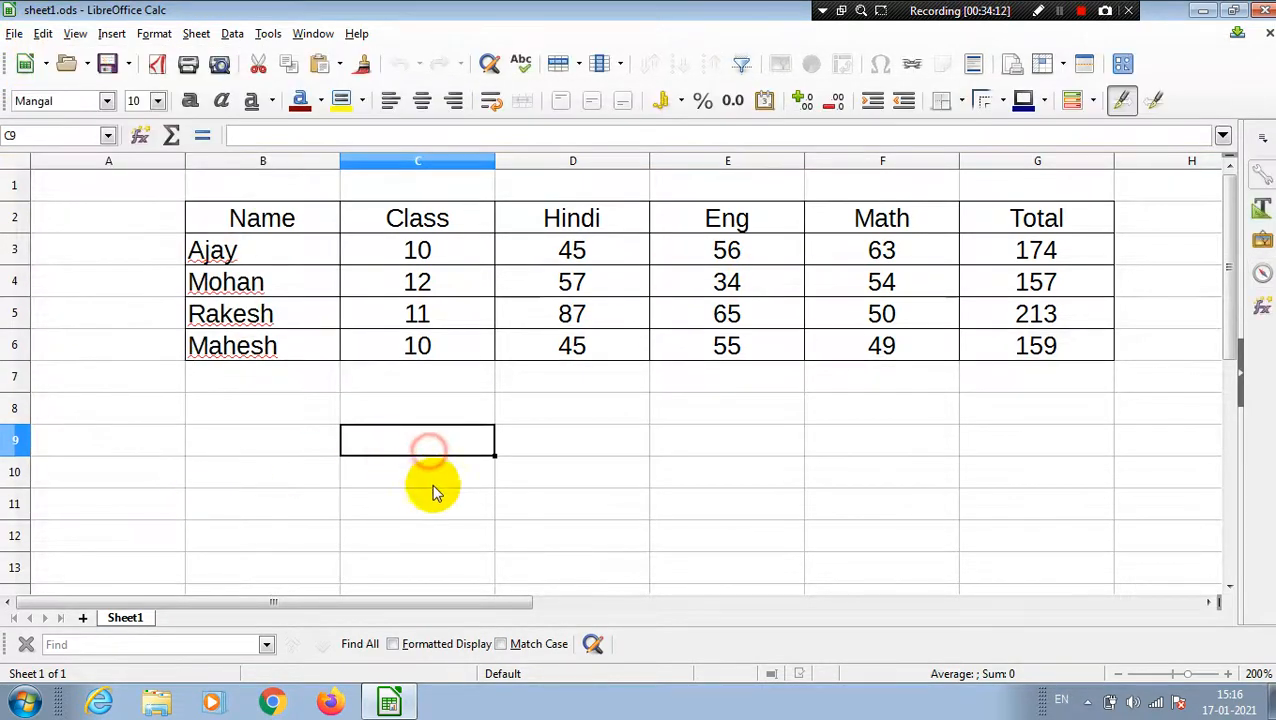
left_click(278, 448)
type("dsklfnmk dslmfkm")
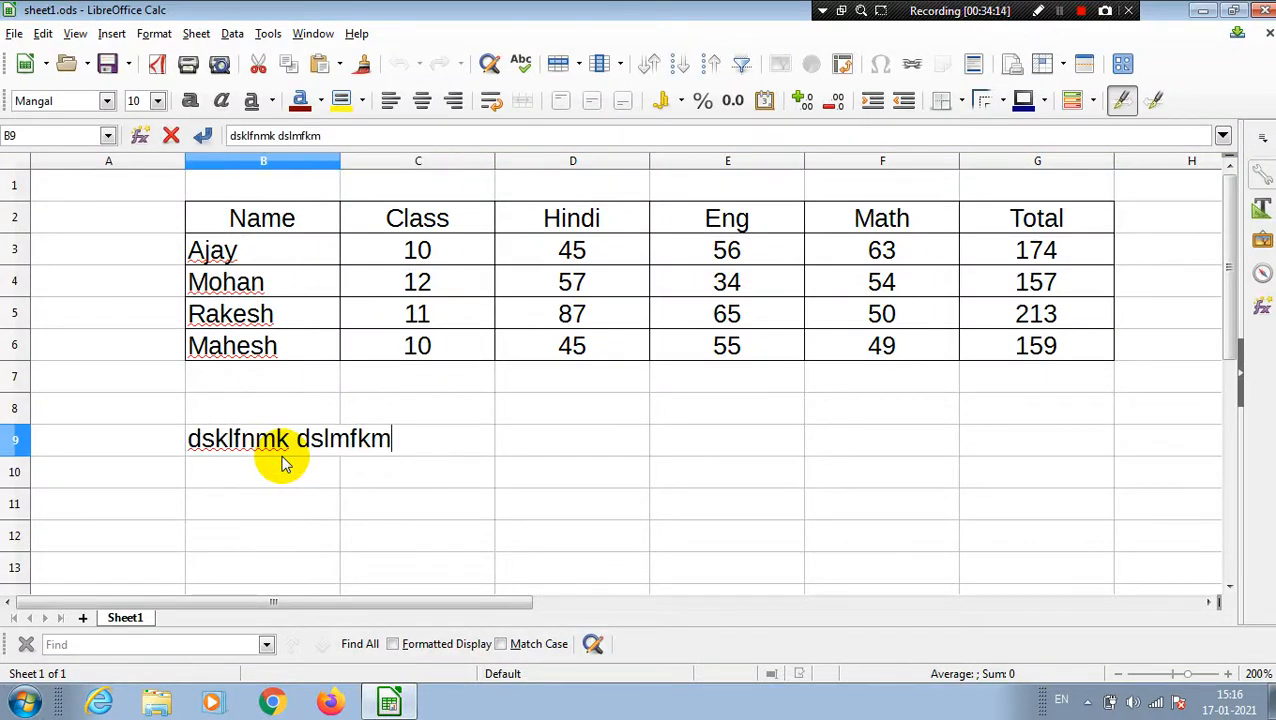
Erase all the text in cell B9.
key("BackSpace")
key("BackSpace")
key("BackSpace")
key("BackSpace")
key("BackSpace")
key("BackSpace")
key("BackSpace")
key("BackSpace")
key("BackSpace")
key("BackSpace")
key("BackSpace")
key("BackSpace")
key("BackSpace")
key("BackSpace")
key("BackSpace")
key("BackSpace")
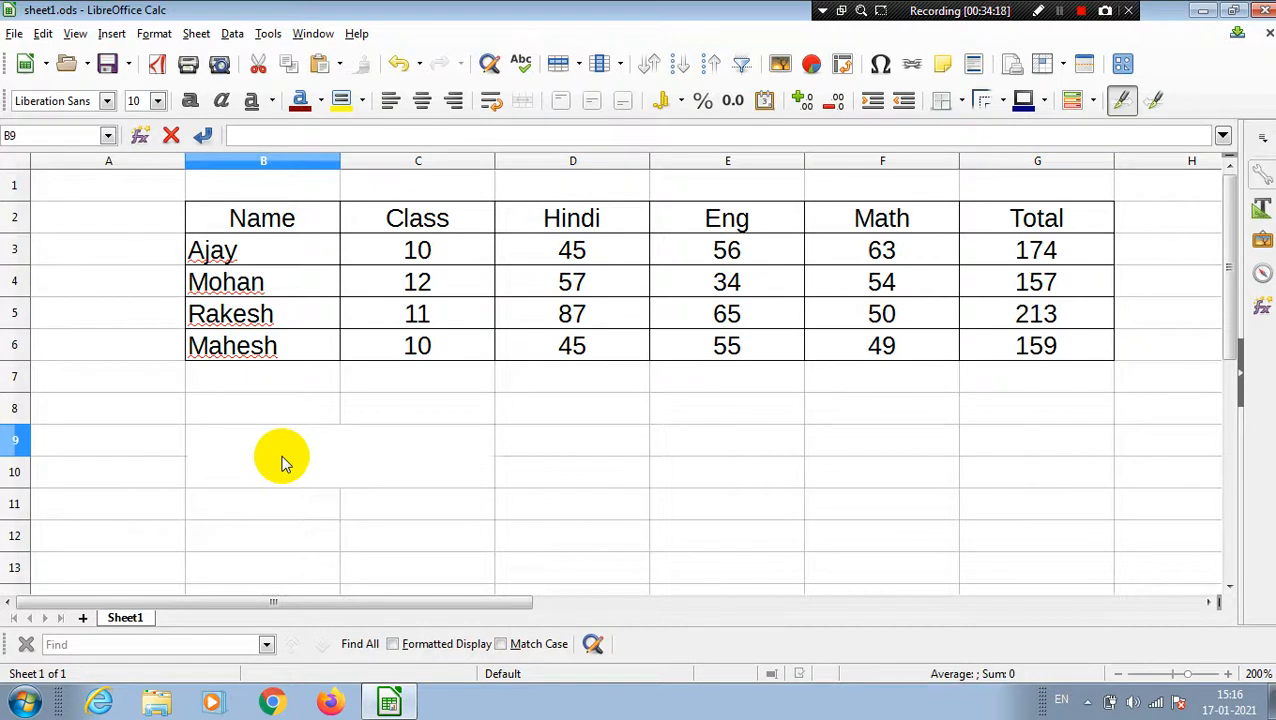
Turn Edit Mode off so the workbook is read-only, and look over which editing commands are available.
left_click(43, 33)
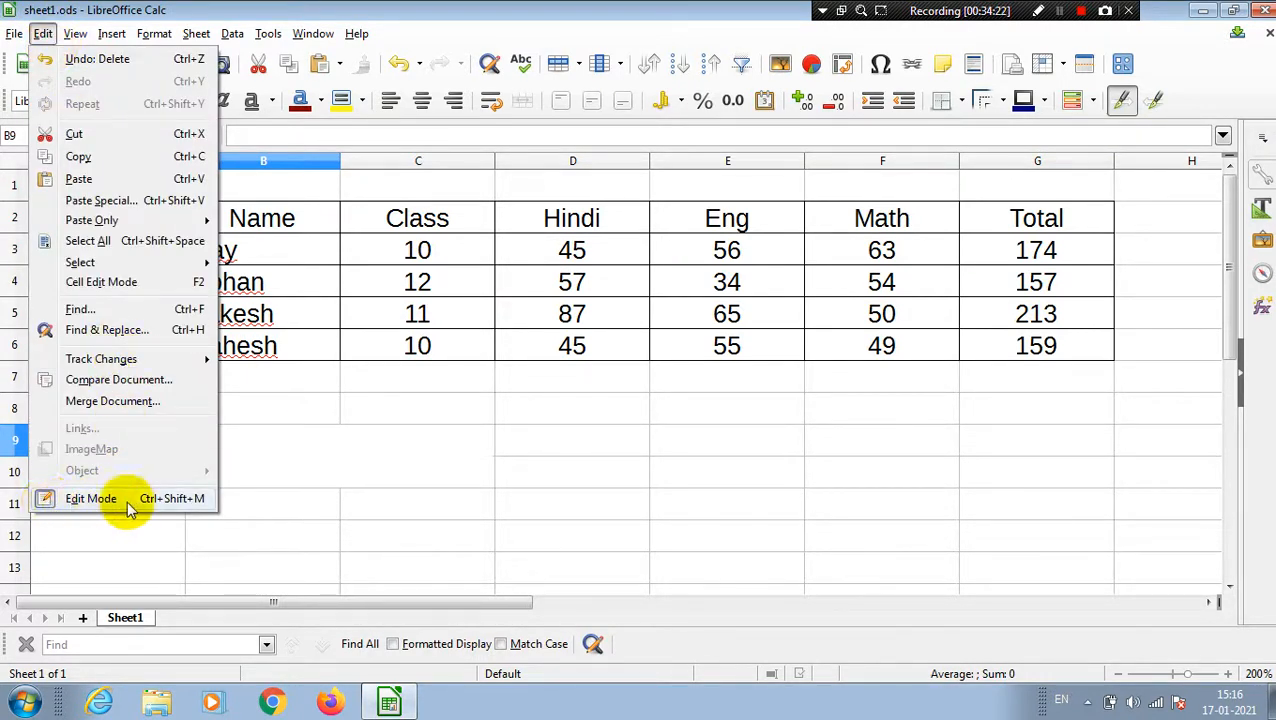
left_click(160, 505)
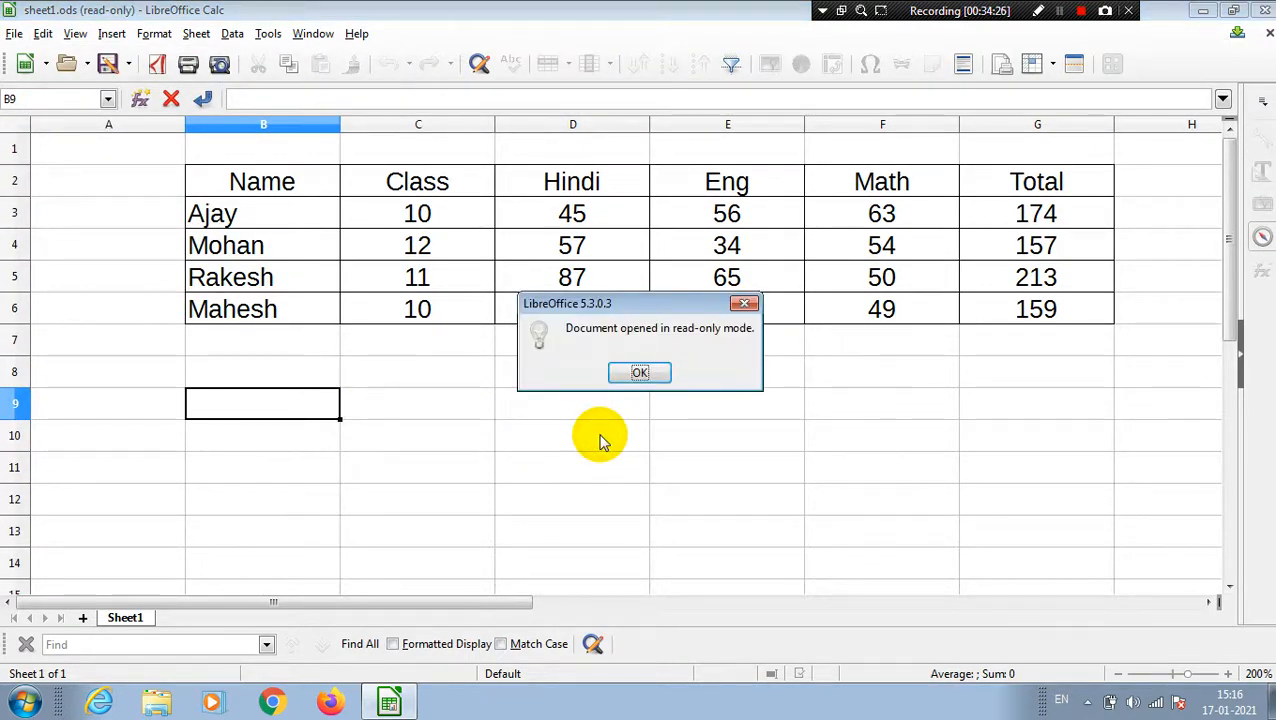
left_click(650, 373)
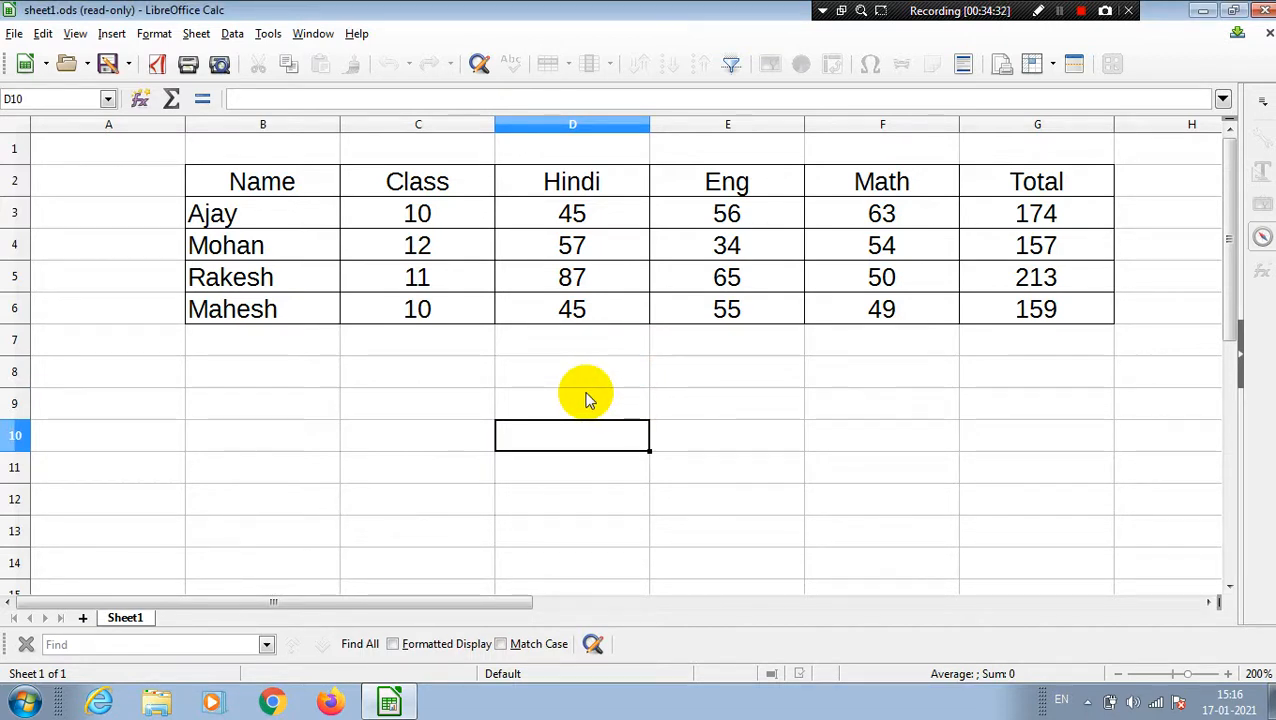
left_click(505, 398)
left_click(45, 37)
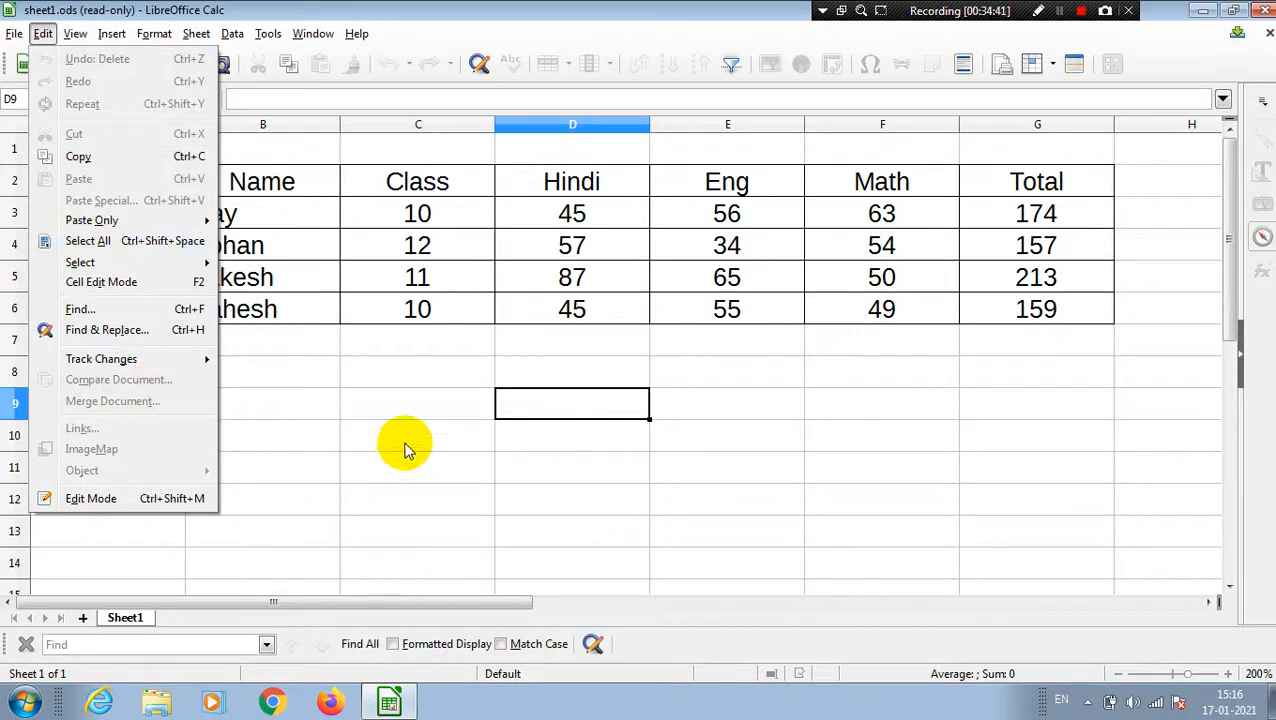
left_click(341, 398)
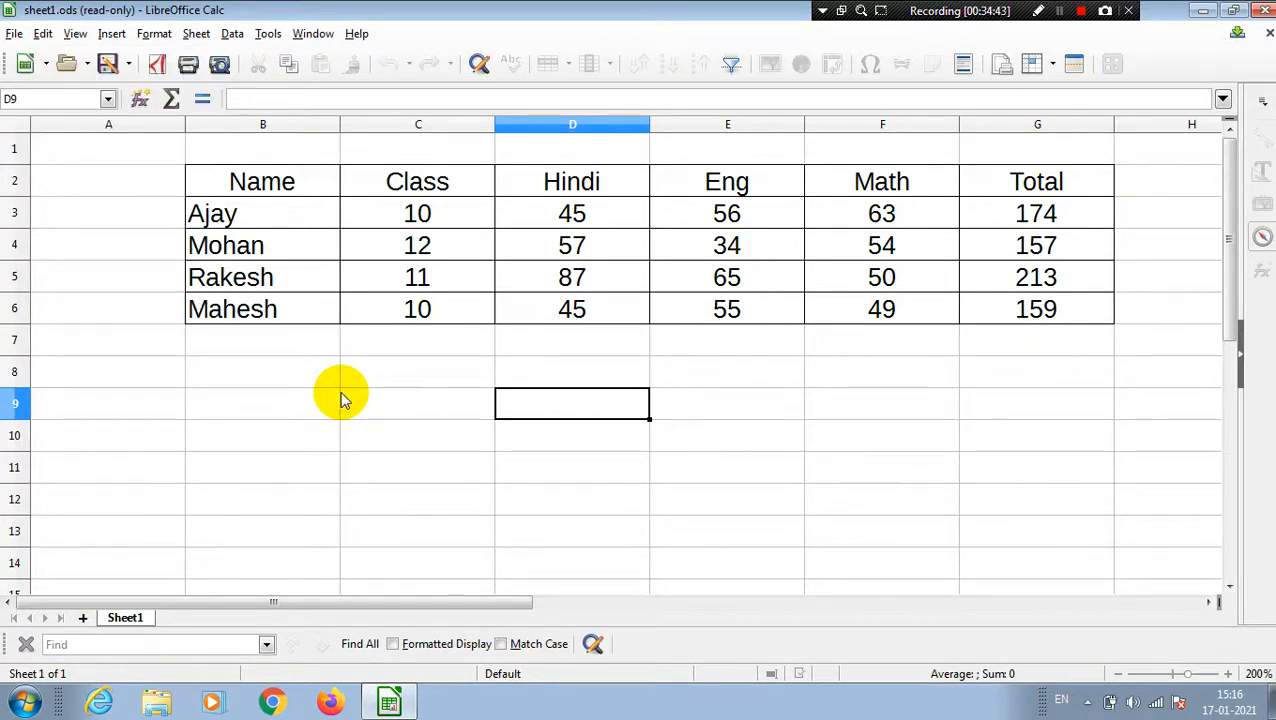